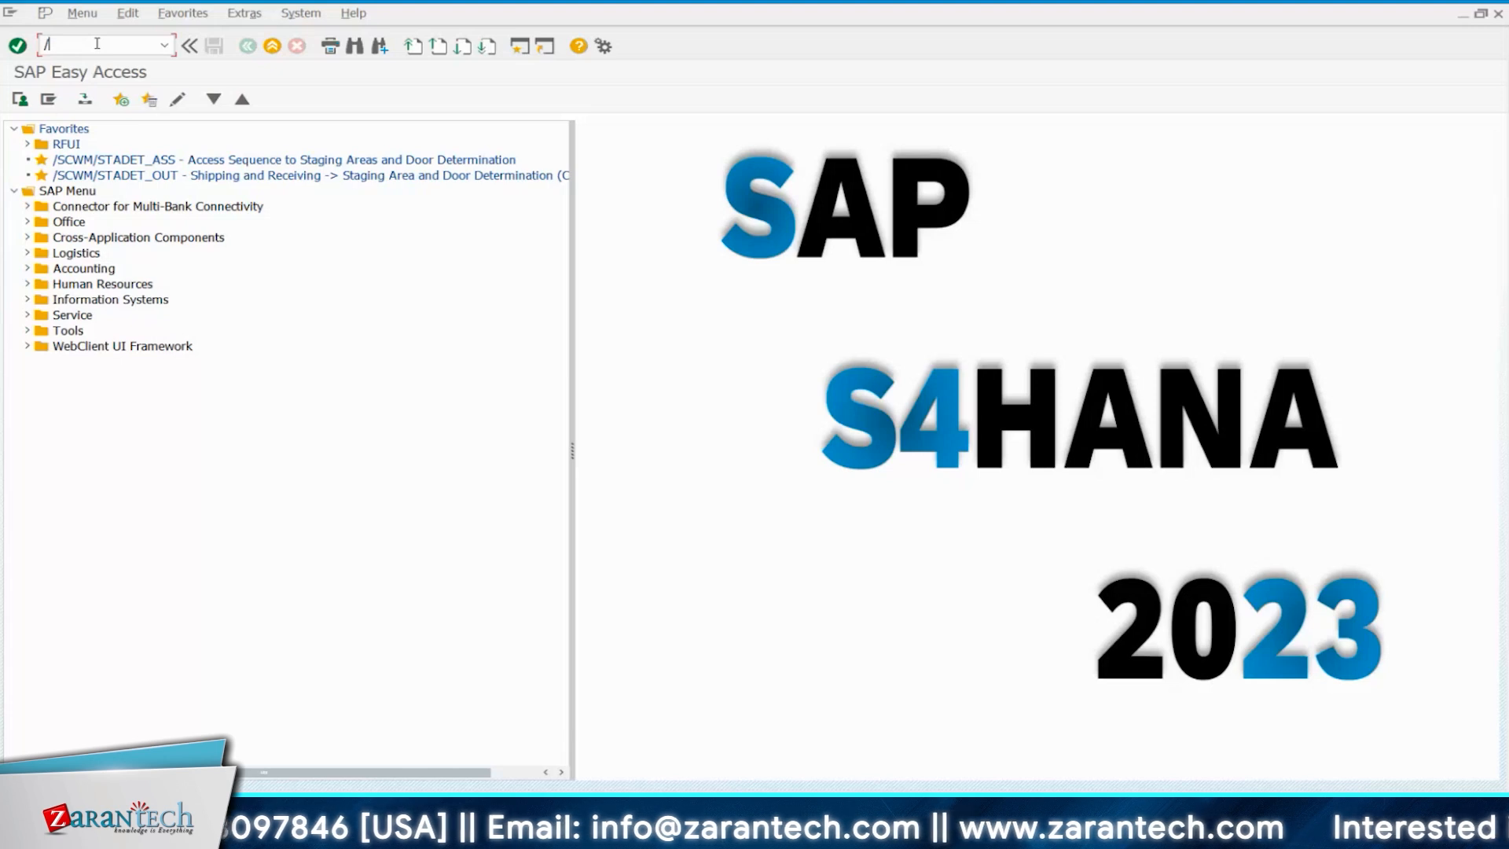
Run the Maintain Inbound Delivery transaction from the /scwm/ namespace with the /n prefix.
{"action": "type", "text": "scwm/"}
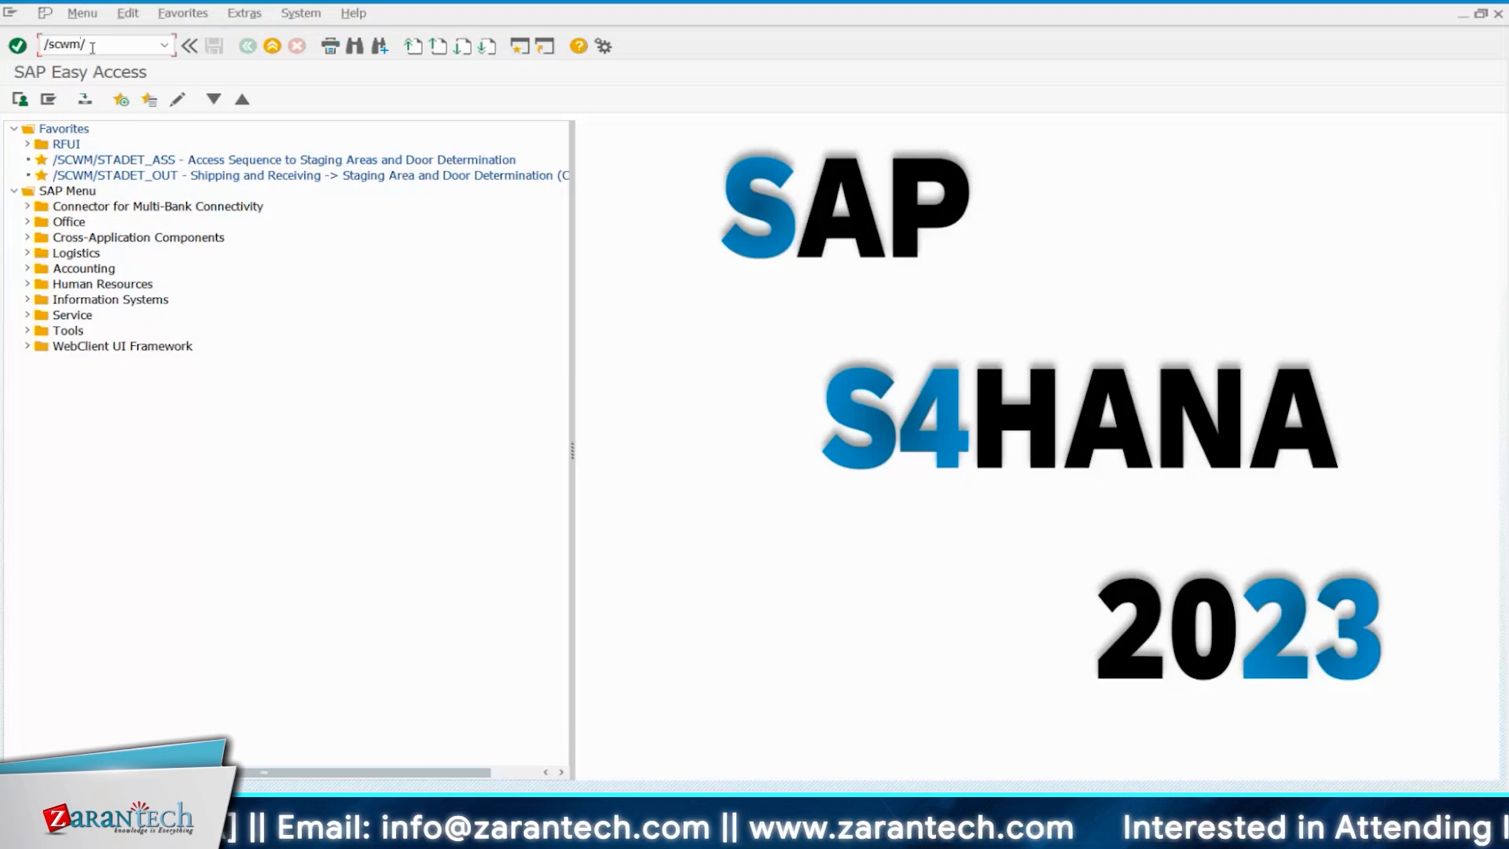
{"action": "left_click_drag", "start_coordinate": [92, 47], "coordinate": [50, 45]}
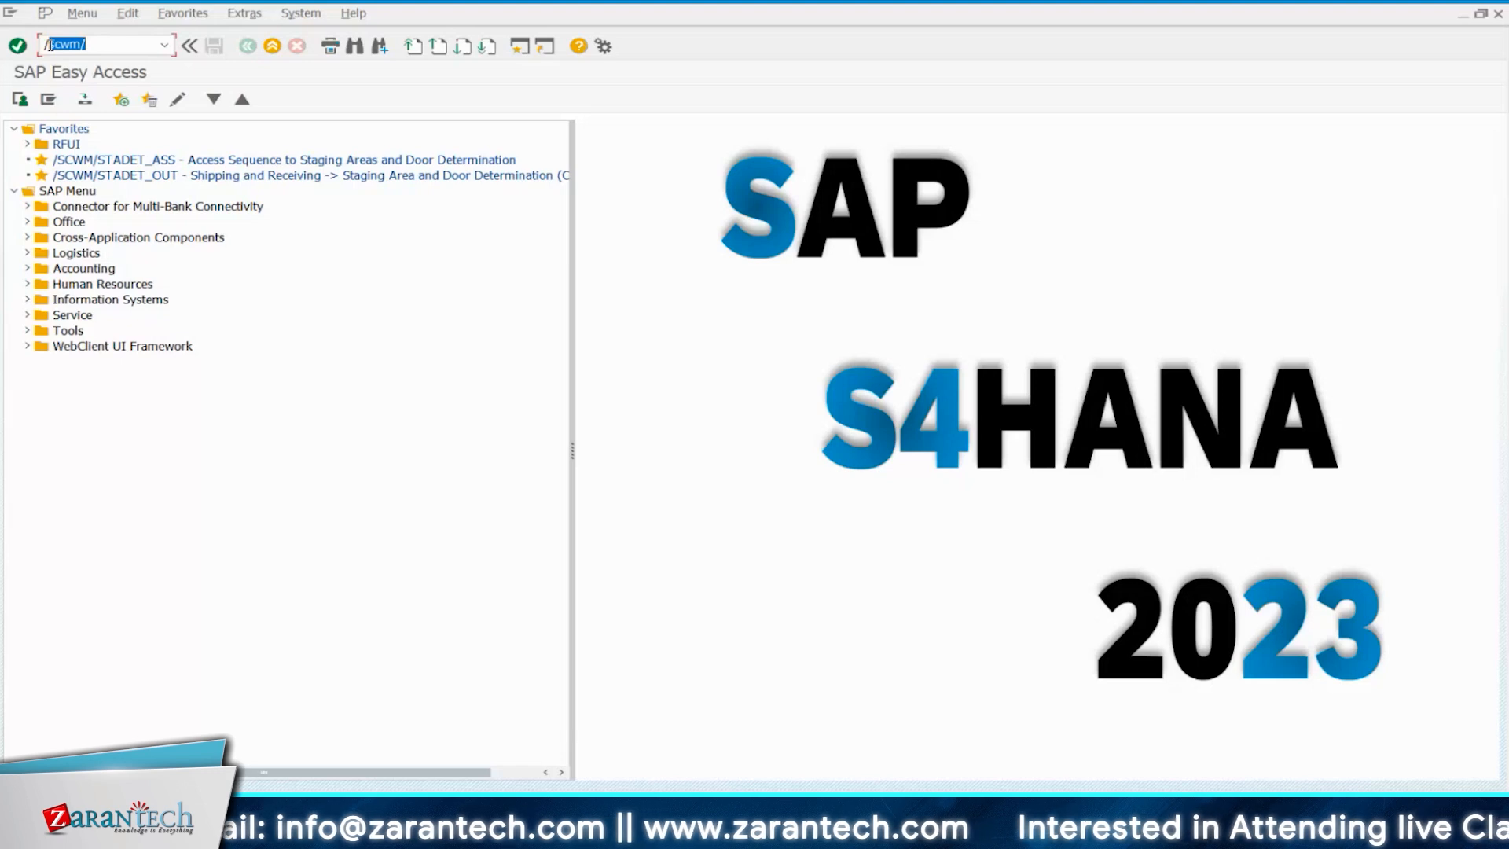
{"action": "left_click", "coordinate": [97, 46]}
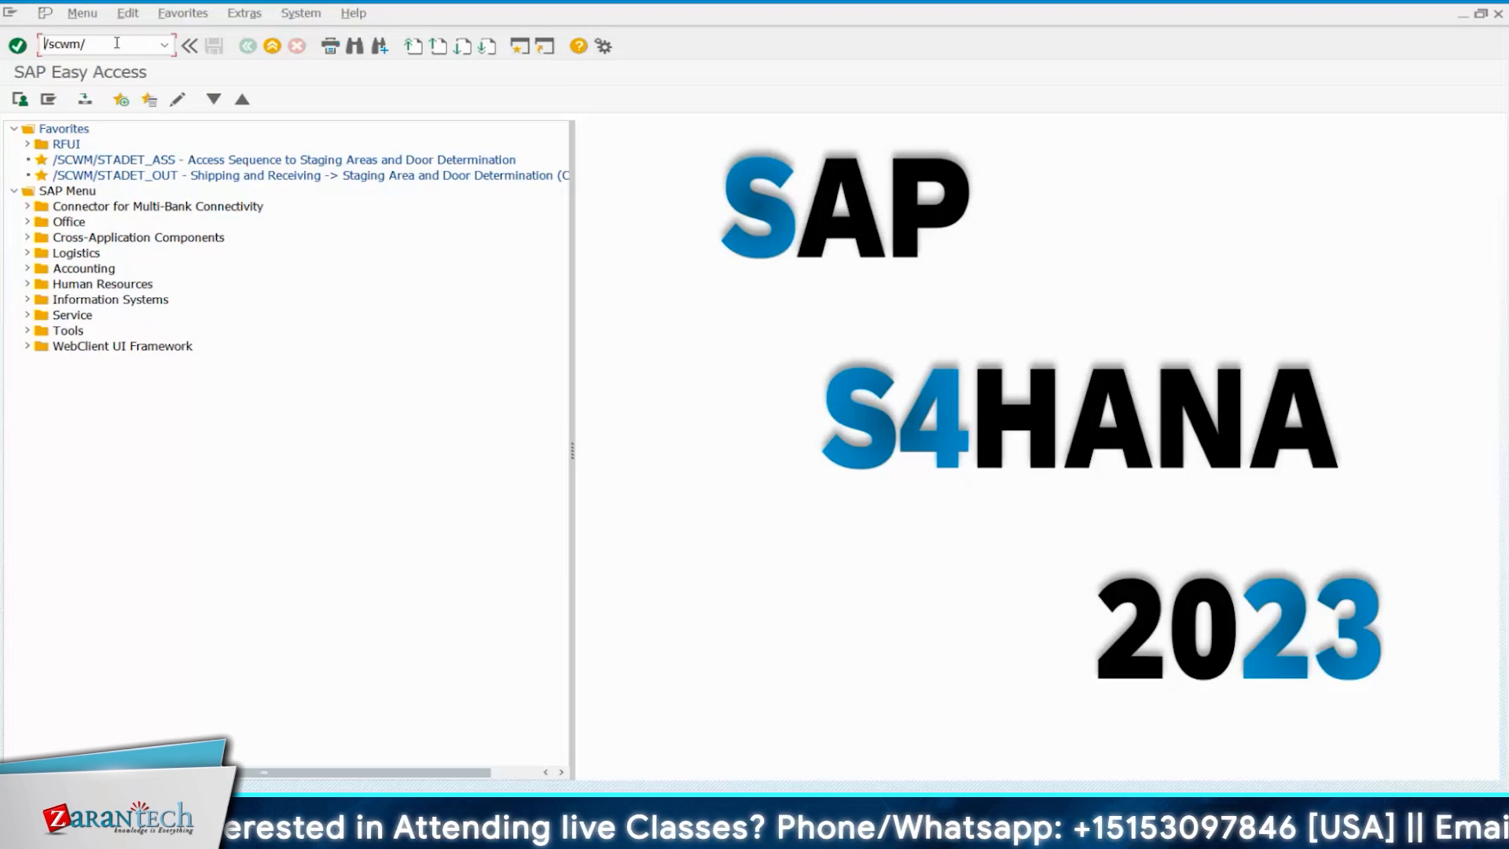
{"action": "type", "text": "/n"}
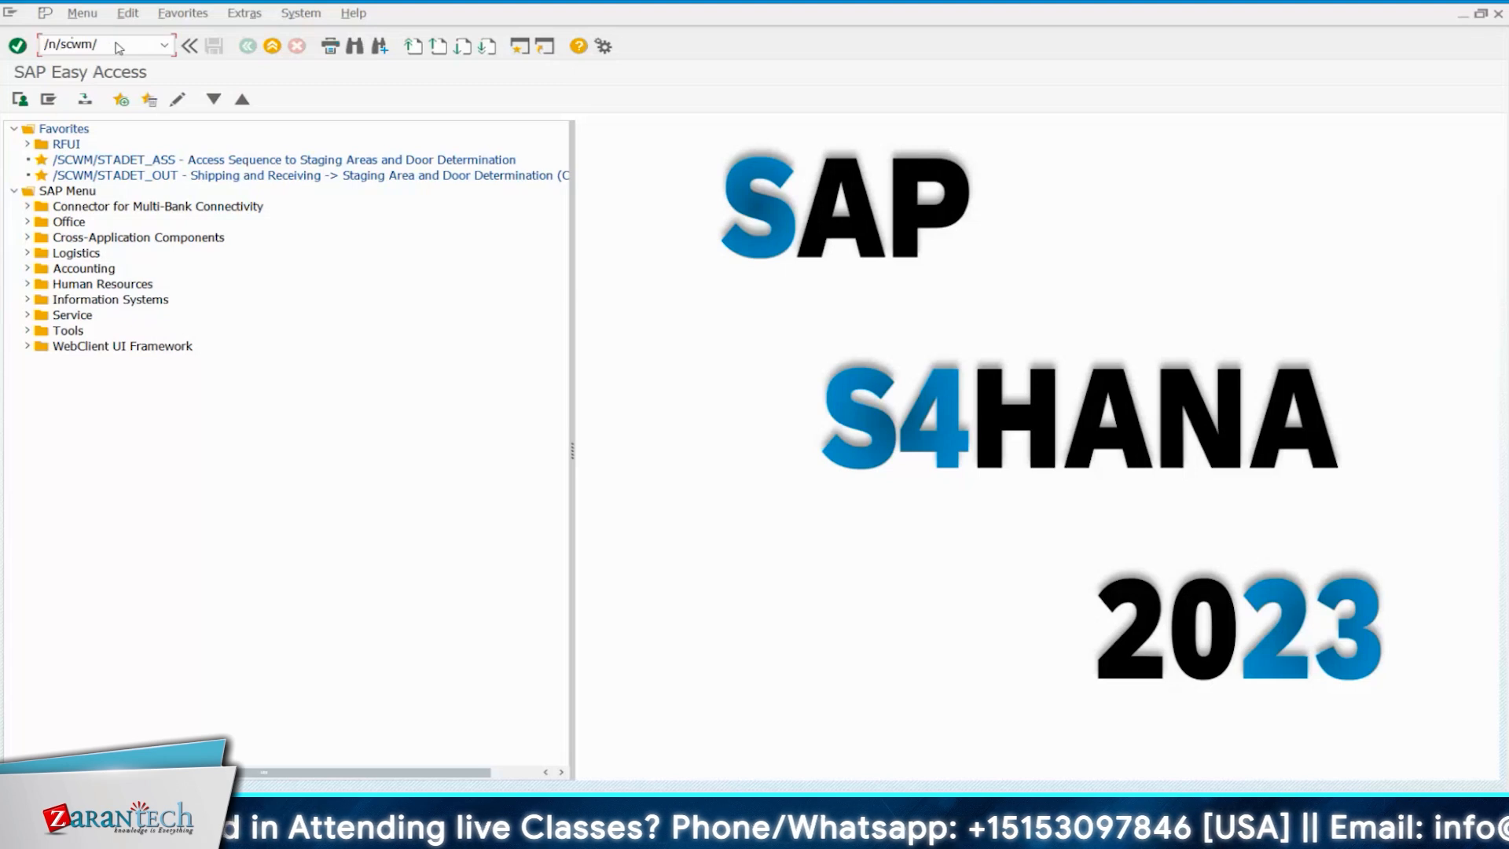
{"action": "key", "text": "End"}
{"action": "type", "text": "prd"}
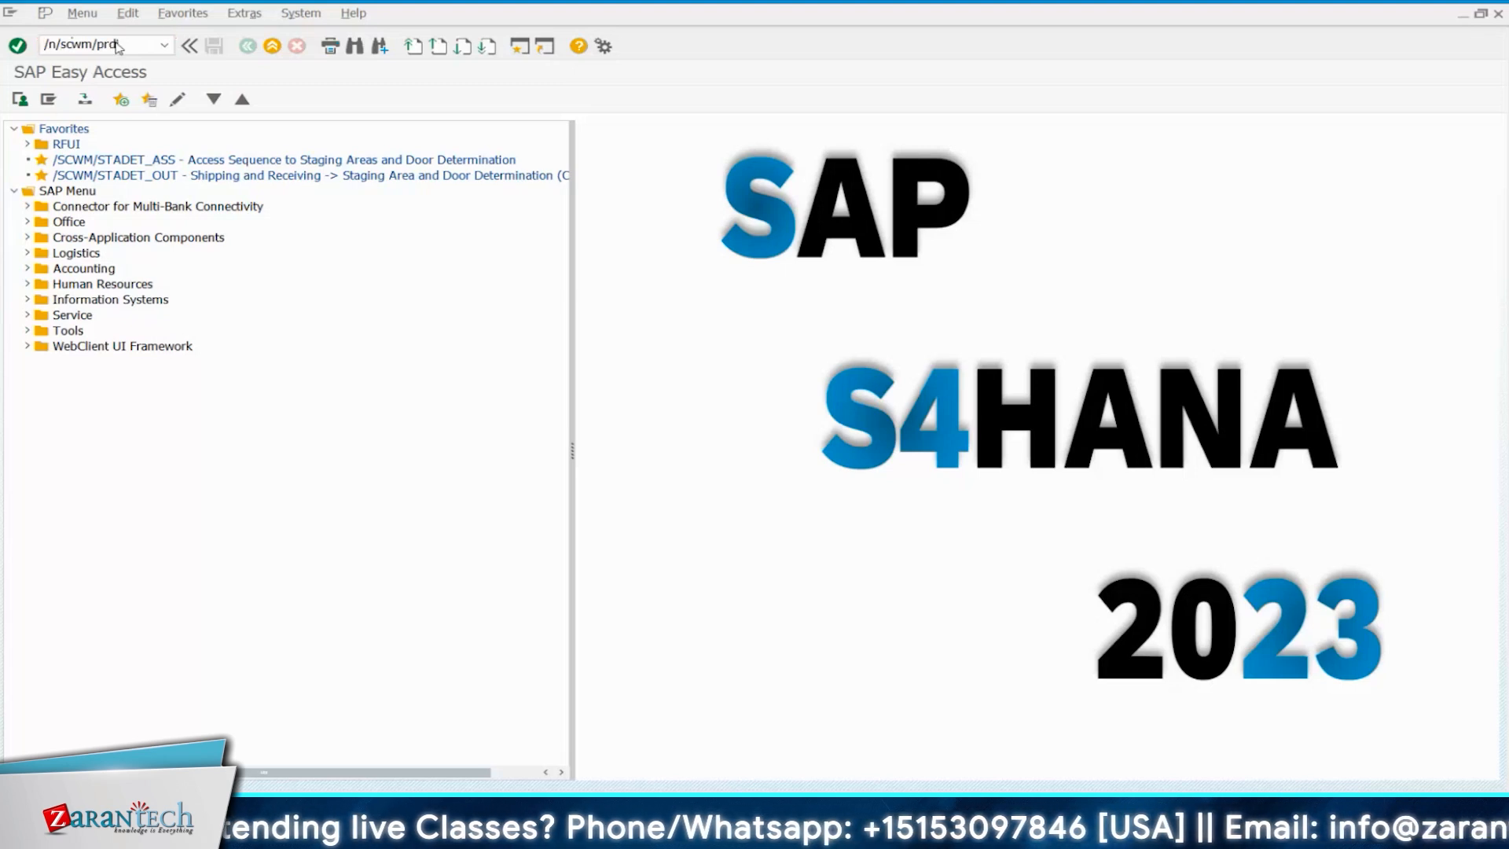
{"action": "key", "text": "Return"}
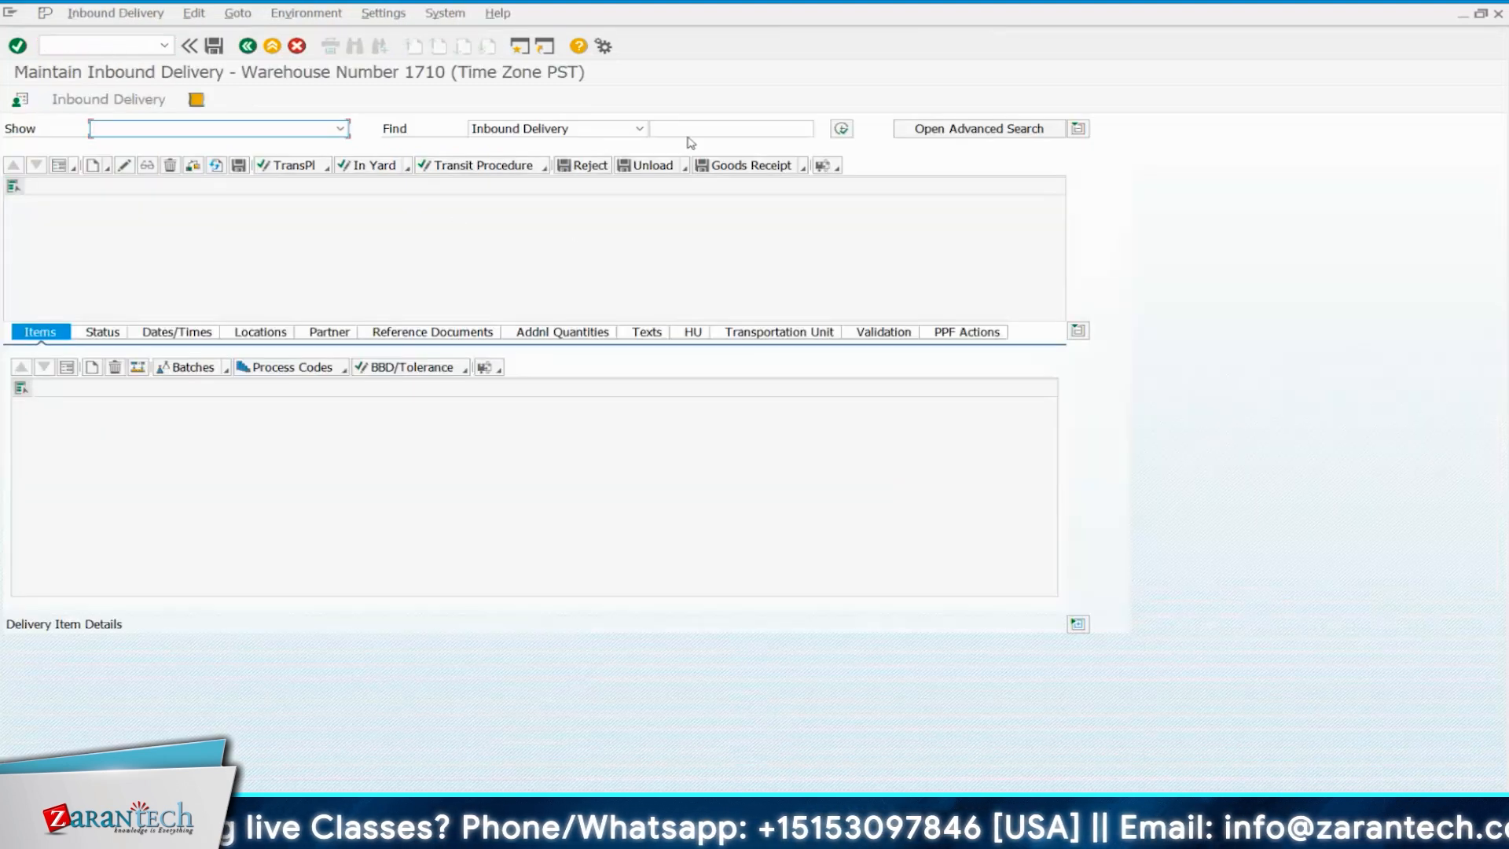
Try to find document 180000055 using Inbound Delivery as the search category.
{"action": "left_click", "coordinate": [711, 128]}
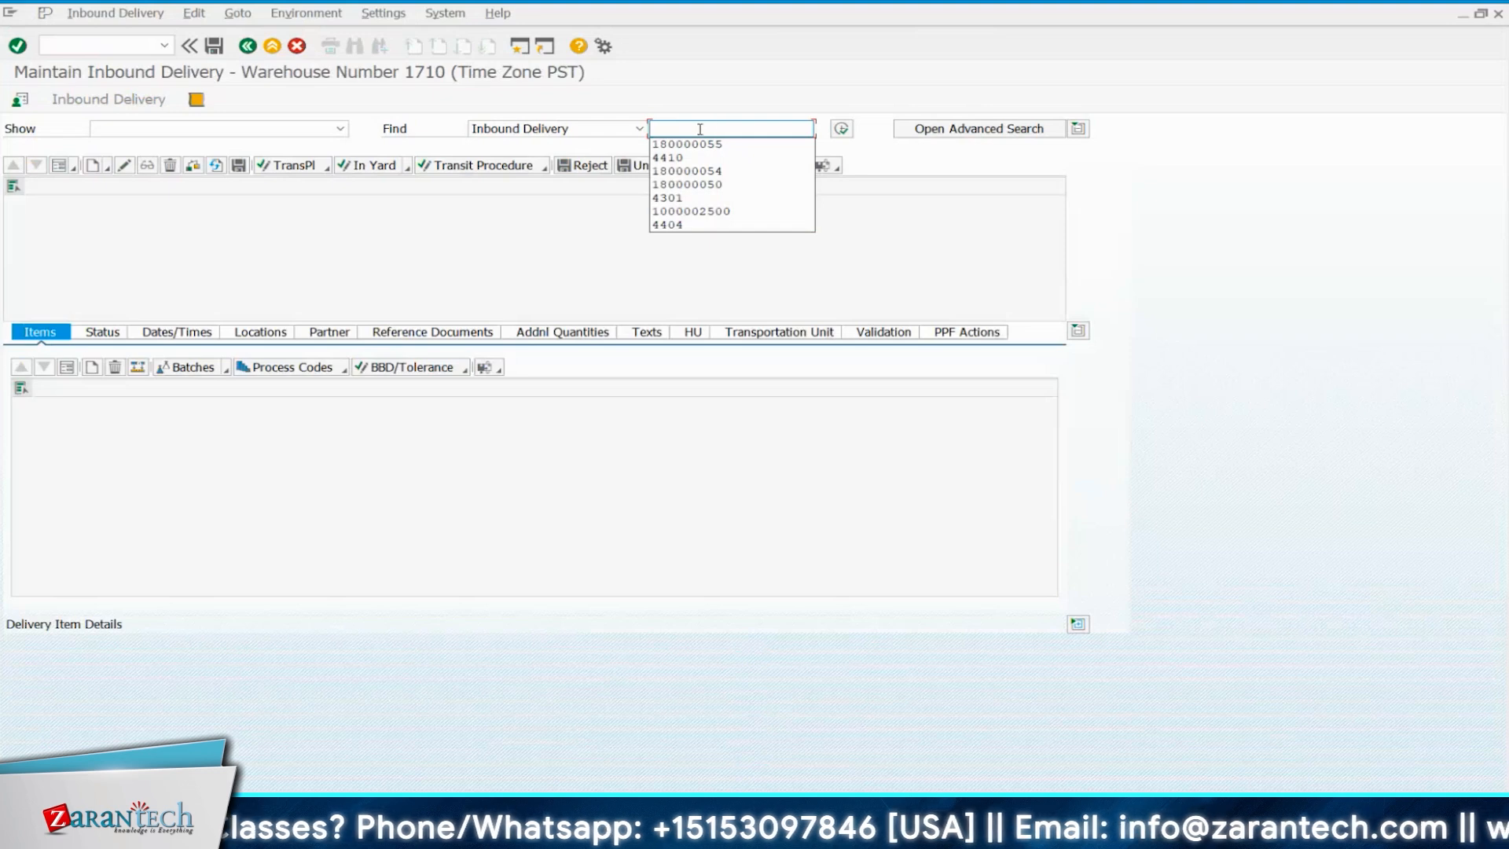
{"action": "left_click", "coordinate": [717, 144]}
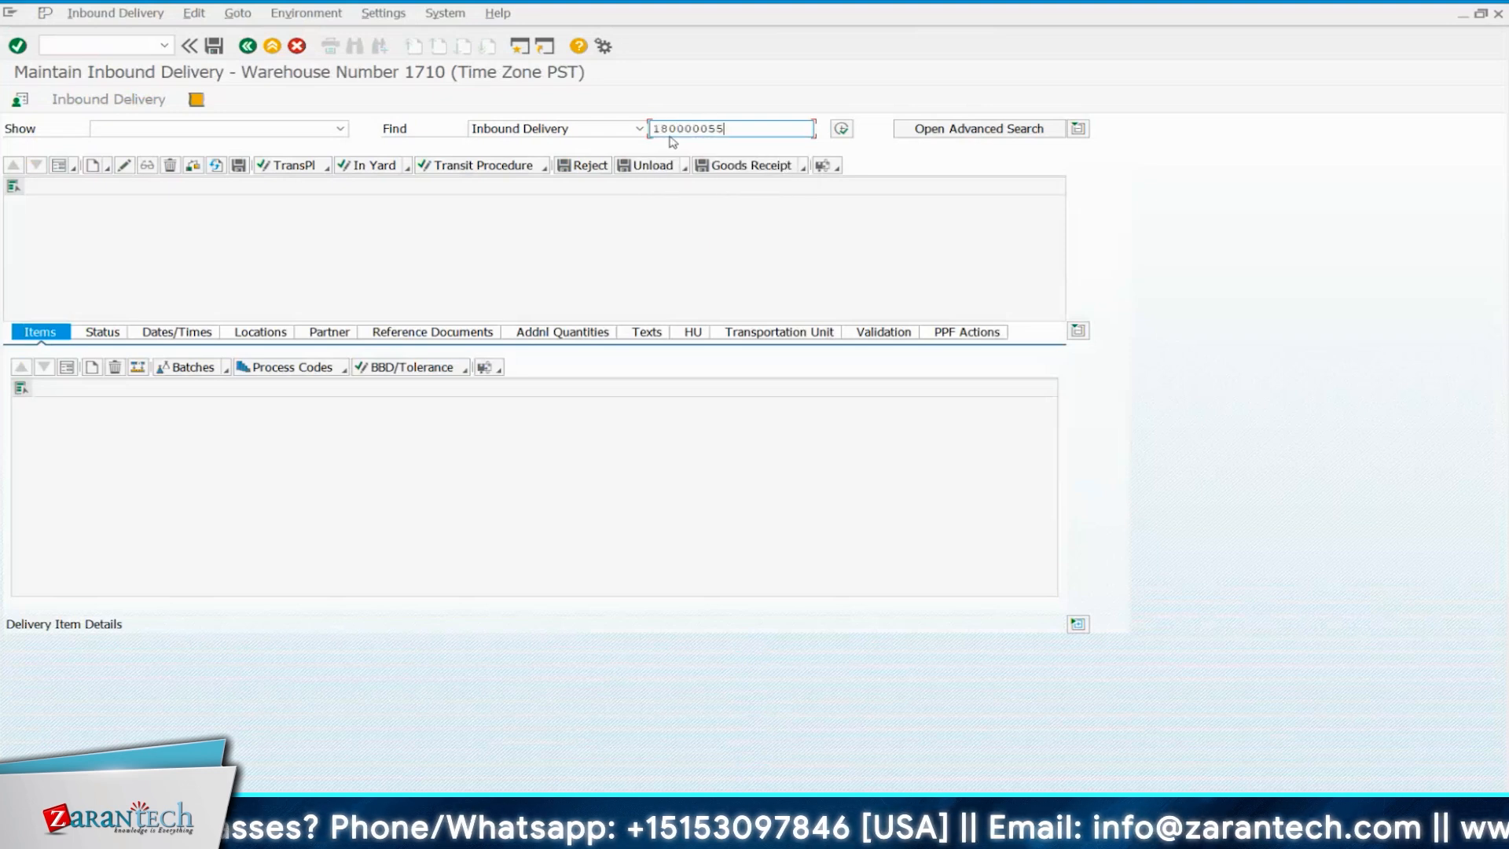
{"action": "left_click", "coordinate": [840, 128]}
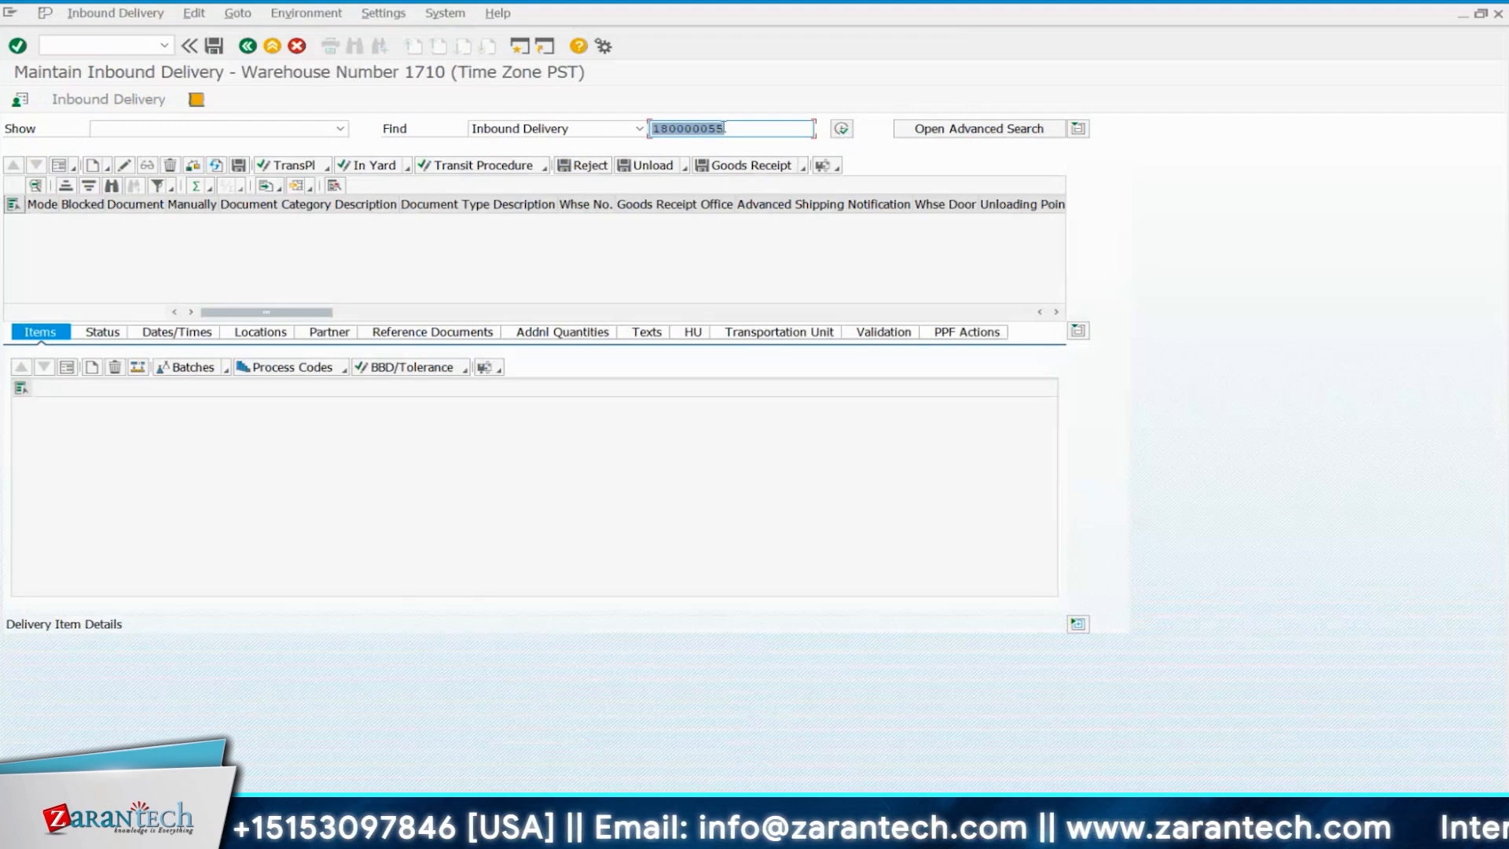
{"action": "left_click", "coordinate": [737, 129]}
{"action": "left_click_drag", "start_coordinate": [737, 128], "coordinate": [654, 129]}
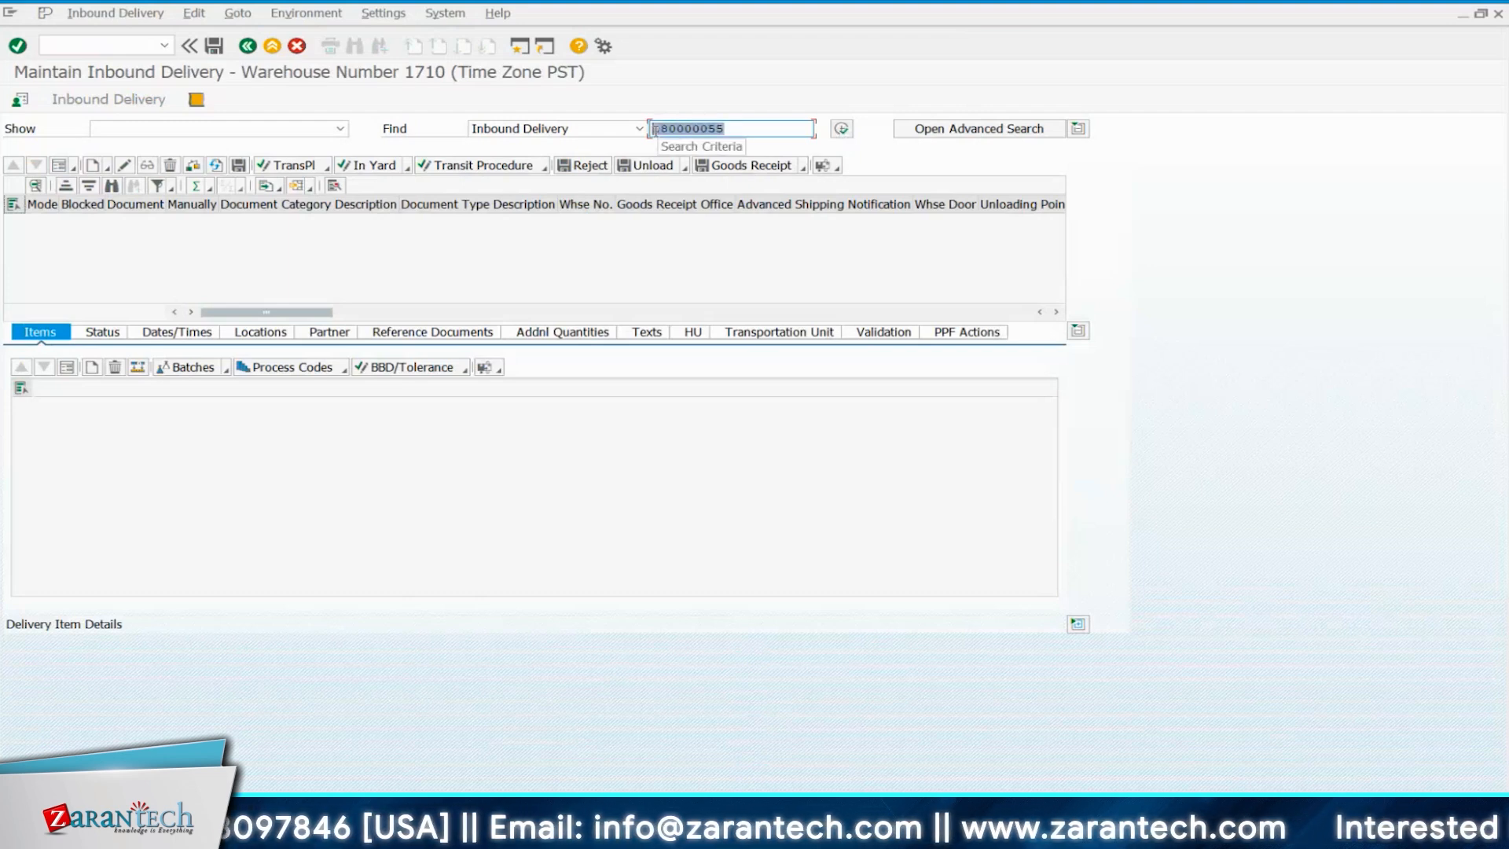
{"action": "left_click", "coordinate": [719, 128]}
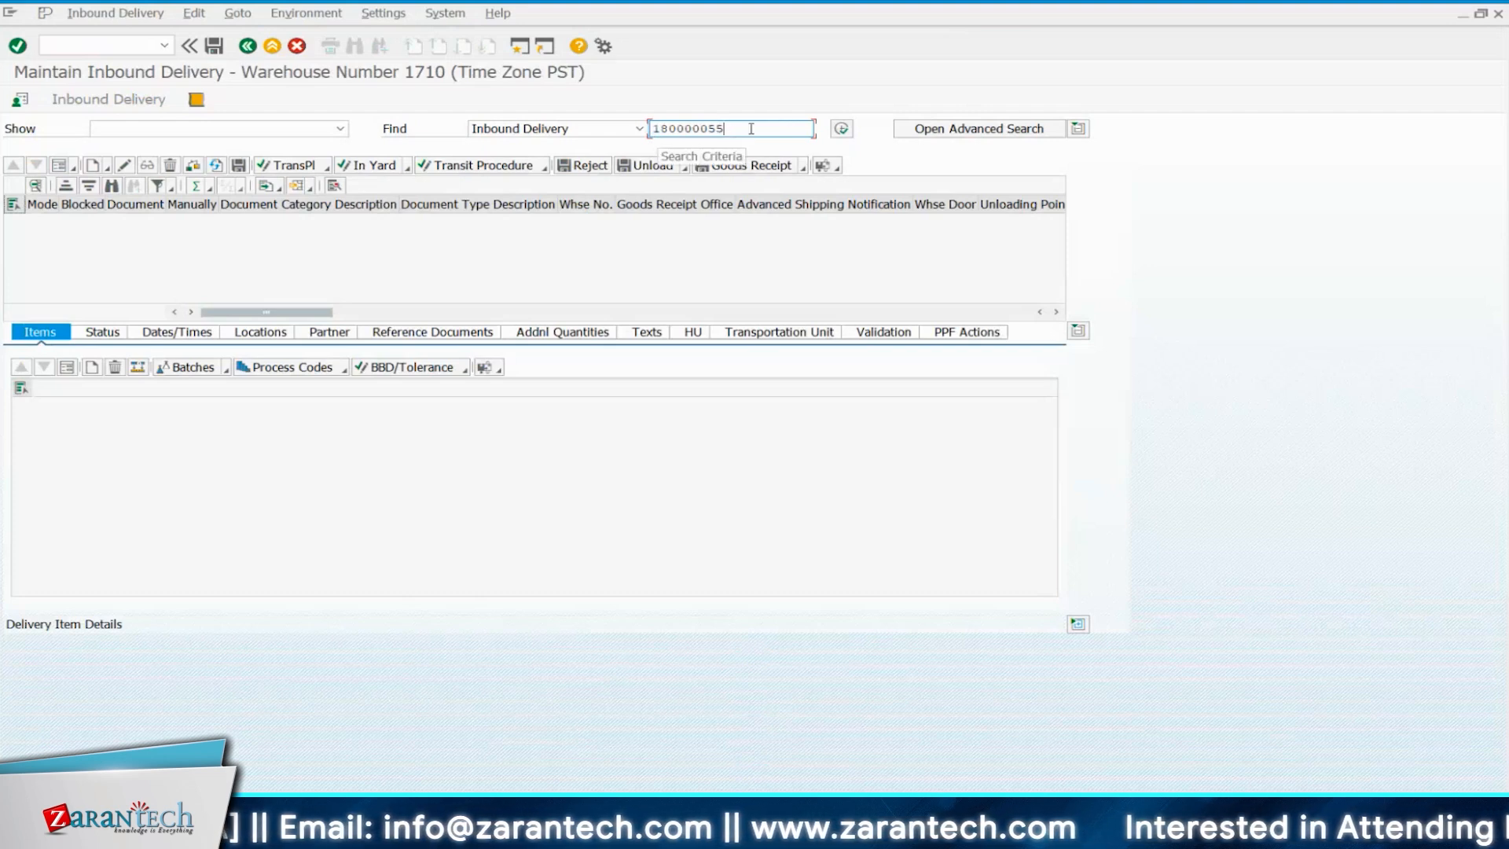
{"action": "left_click", "coordinate": [841, 128]}
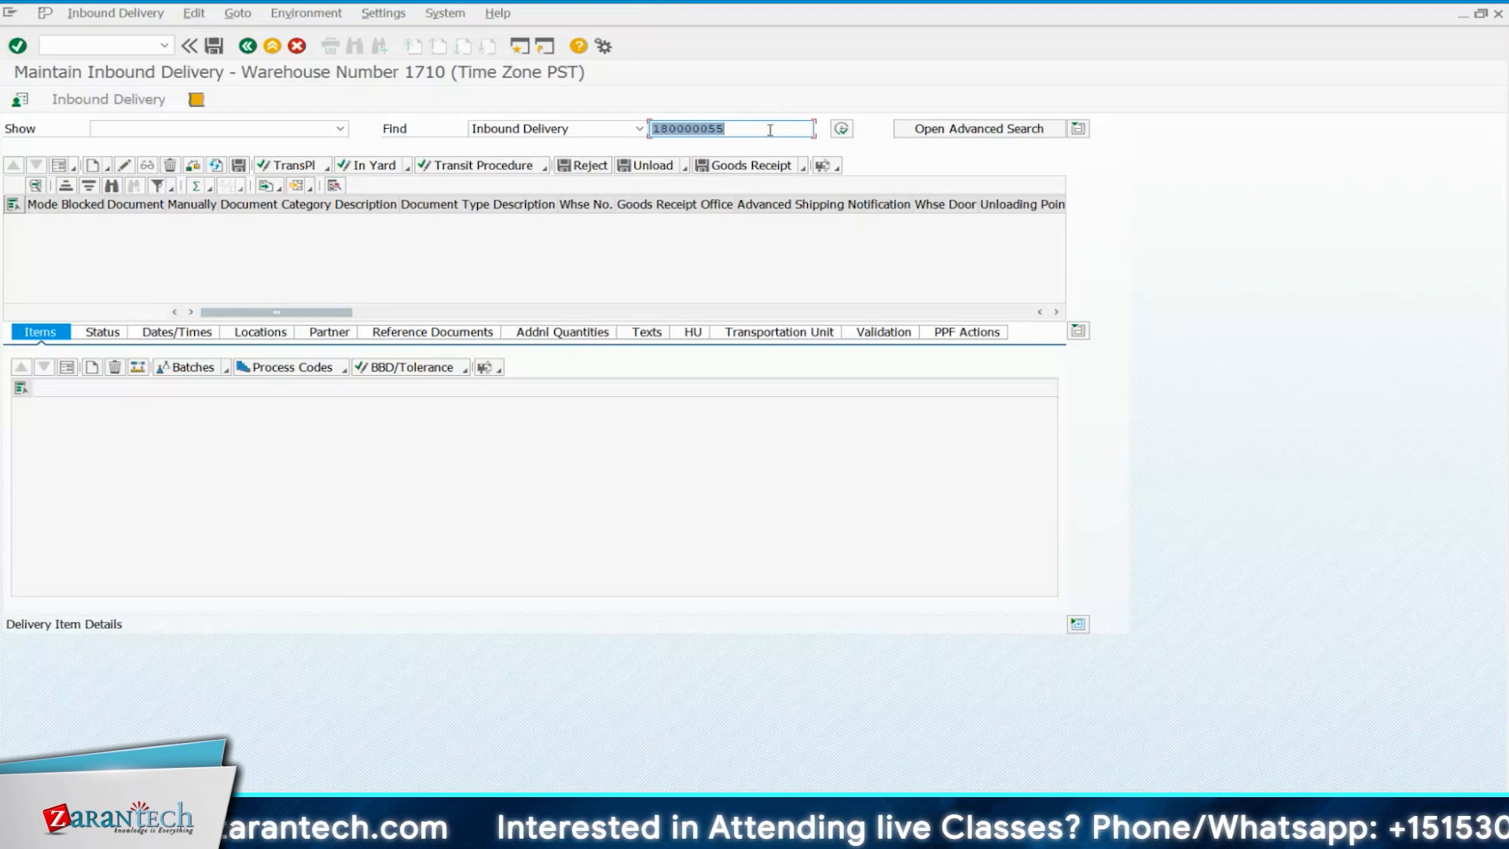
{"action": "left_click", "coordinate": [640, 129]}
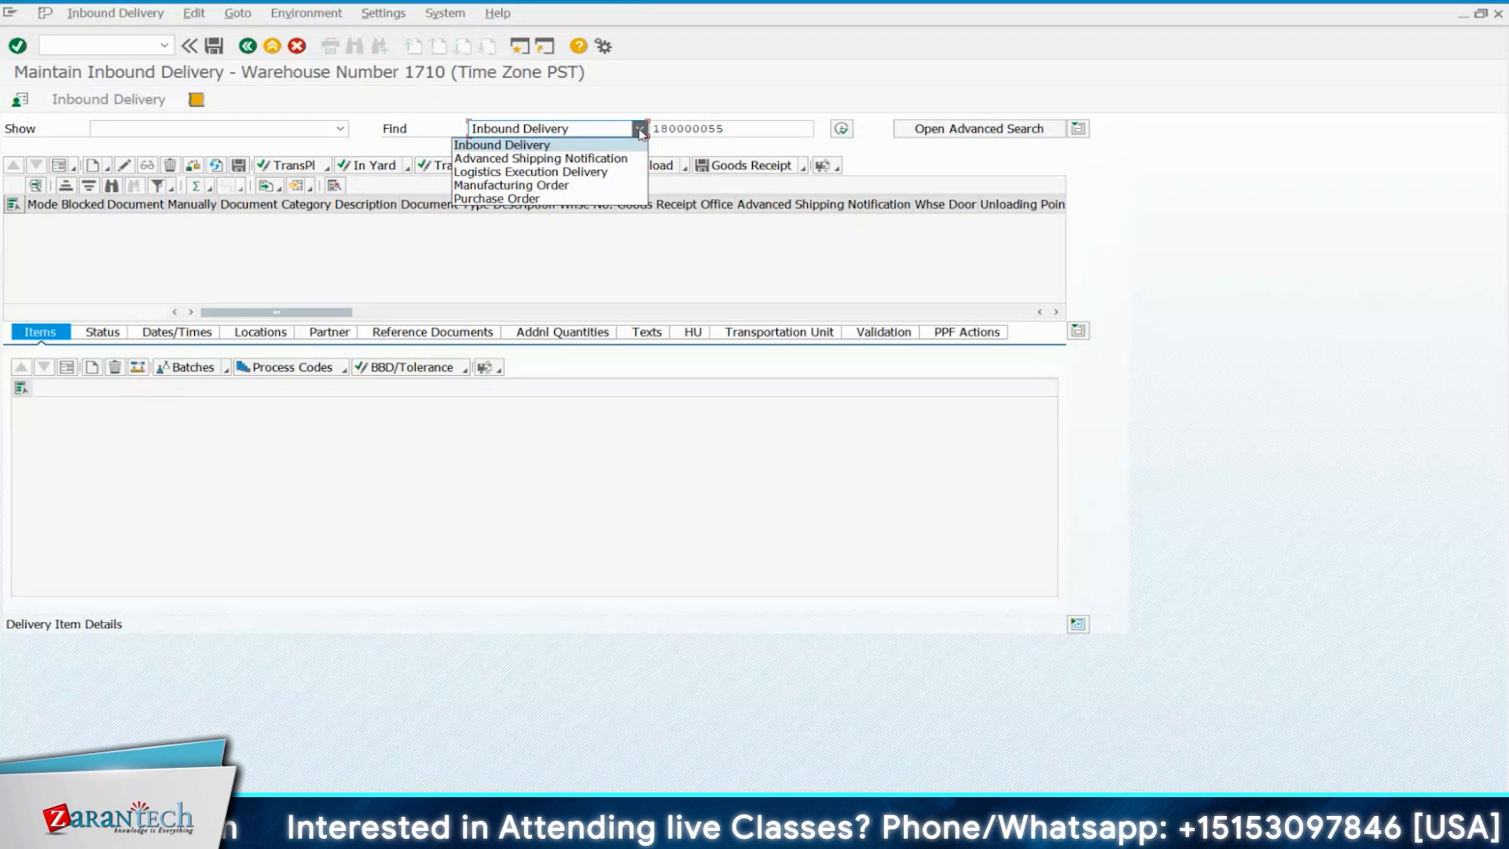
{"action": "left_click", "coordinate": [675, 128]}
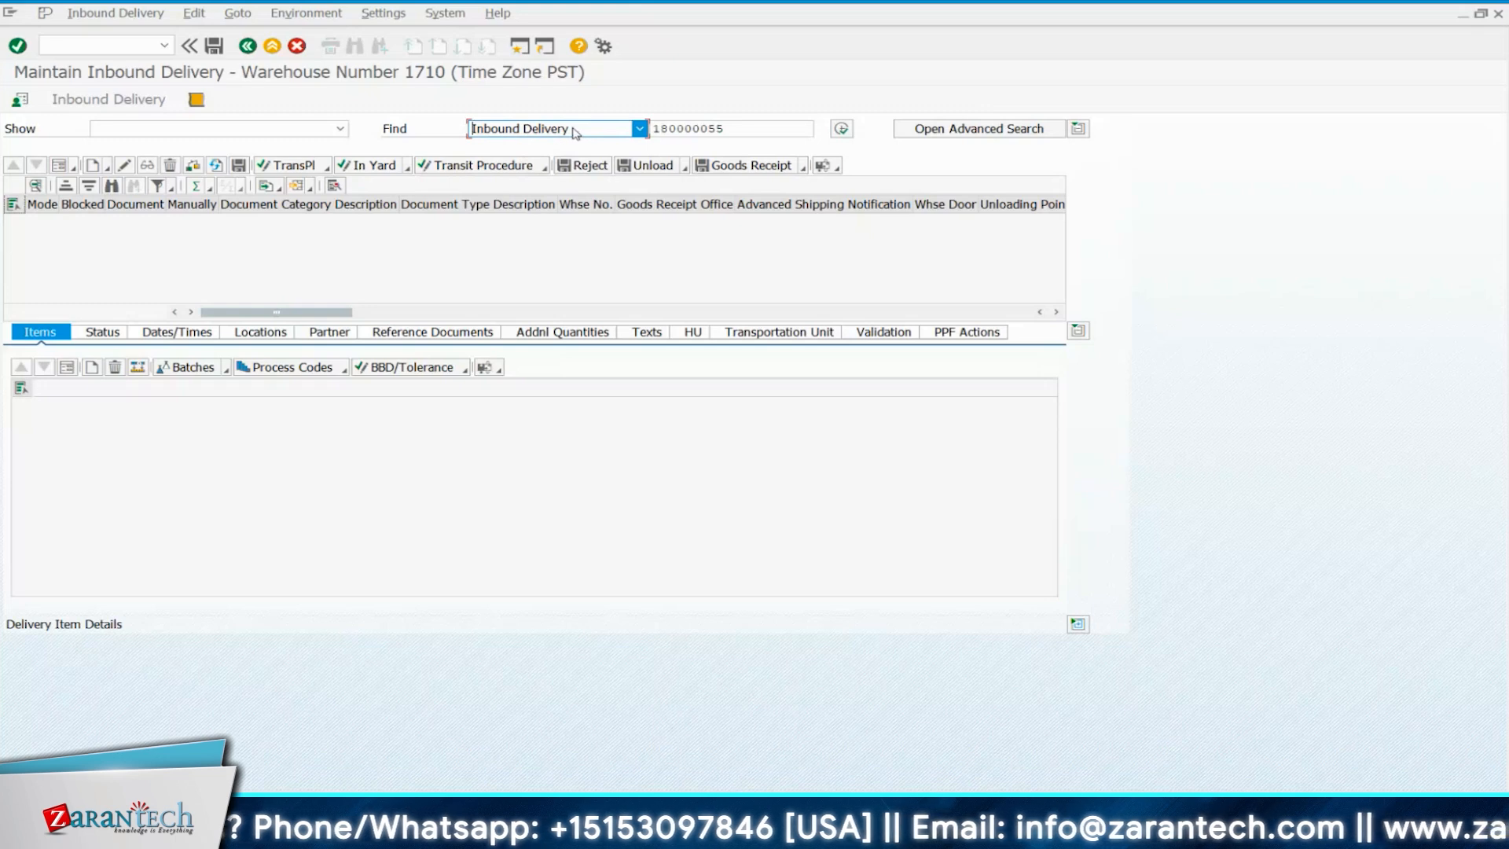
{"action": "left_click_drag", "start_coordinate": [726, 130], "coordinate": [653, 131]}
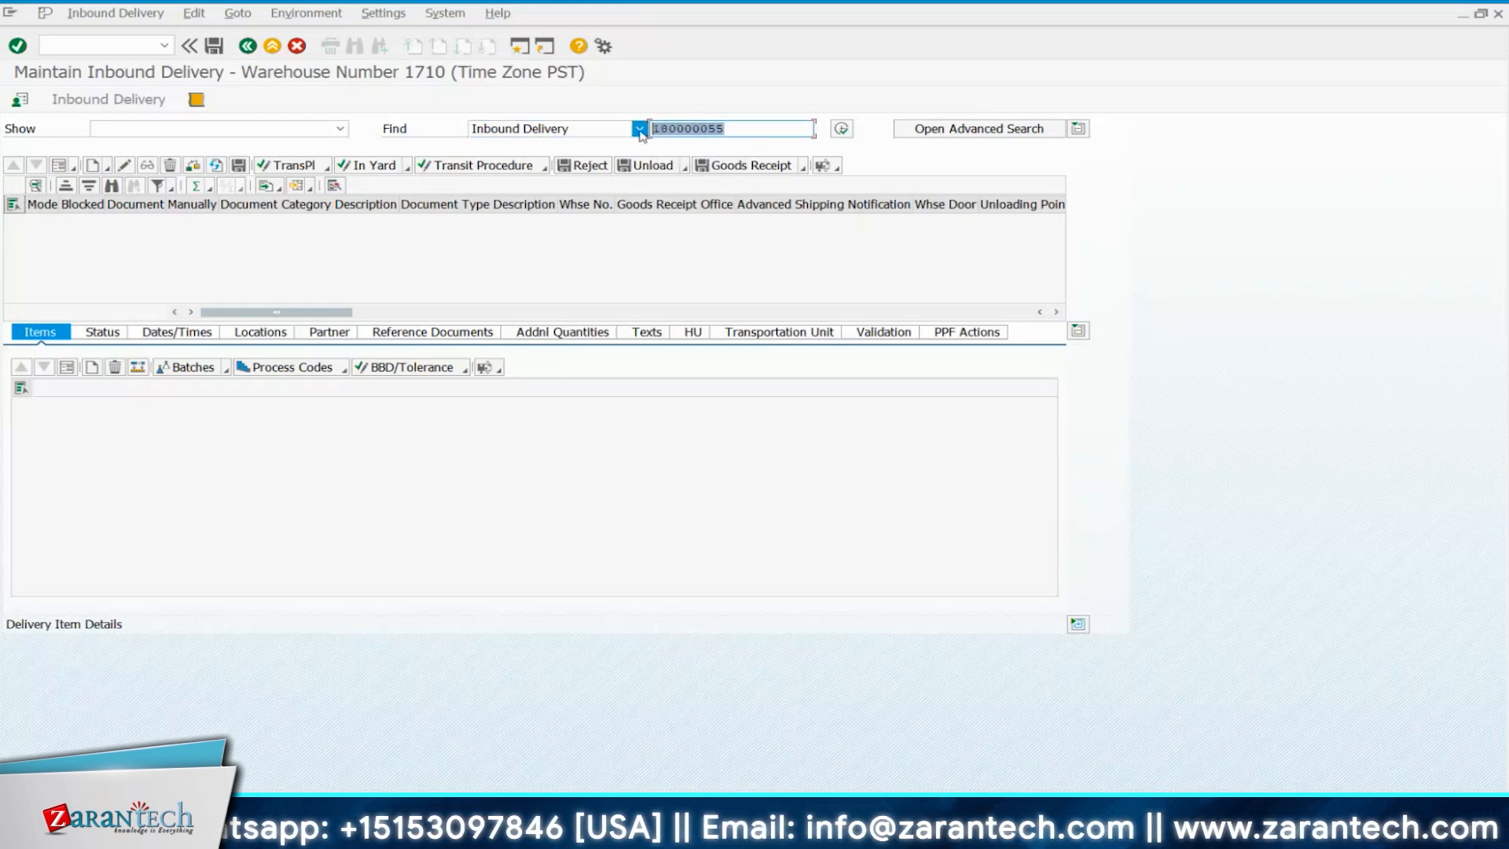
{"action": "left_click", "coordinate": [640, 130]}
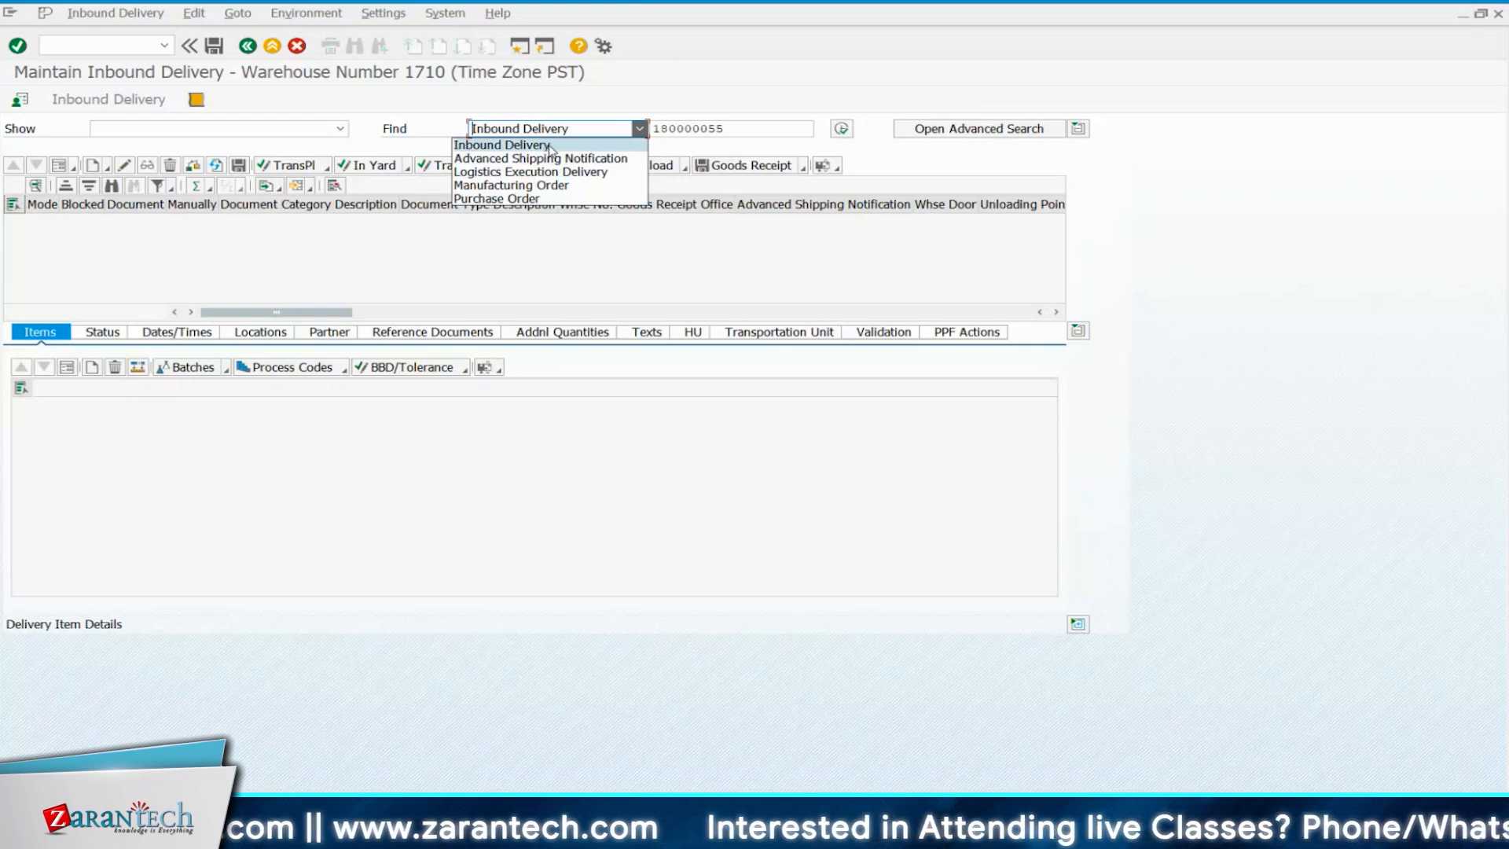
{"action": "left_click", "coordinate": [743, 133]}
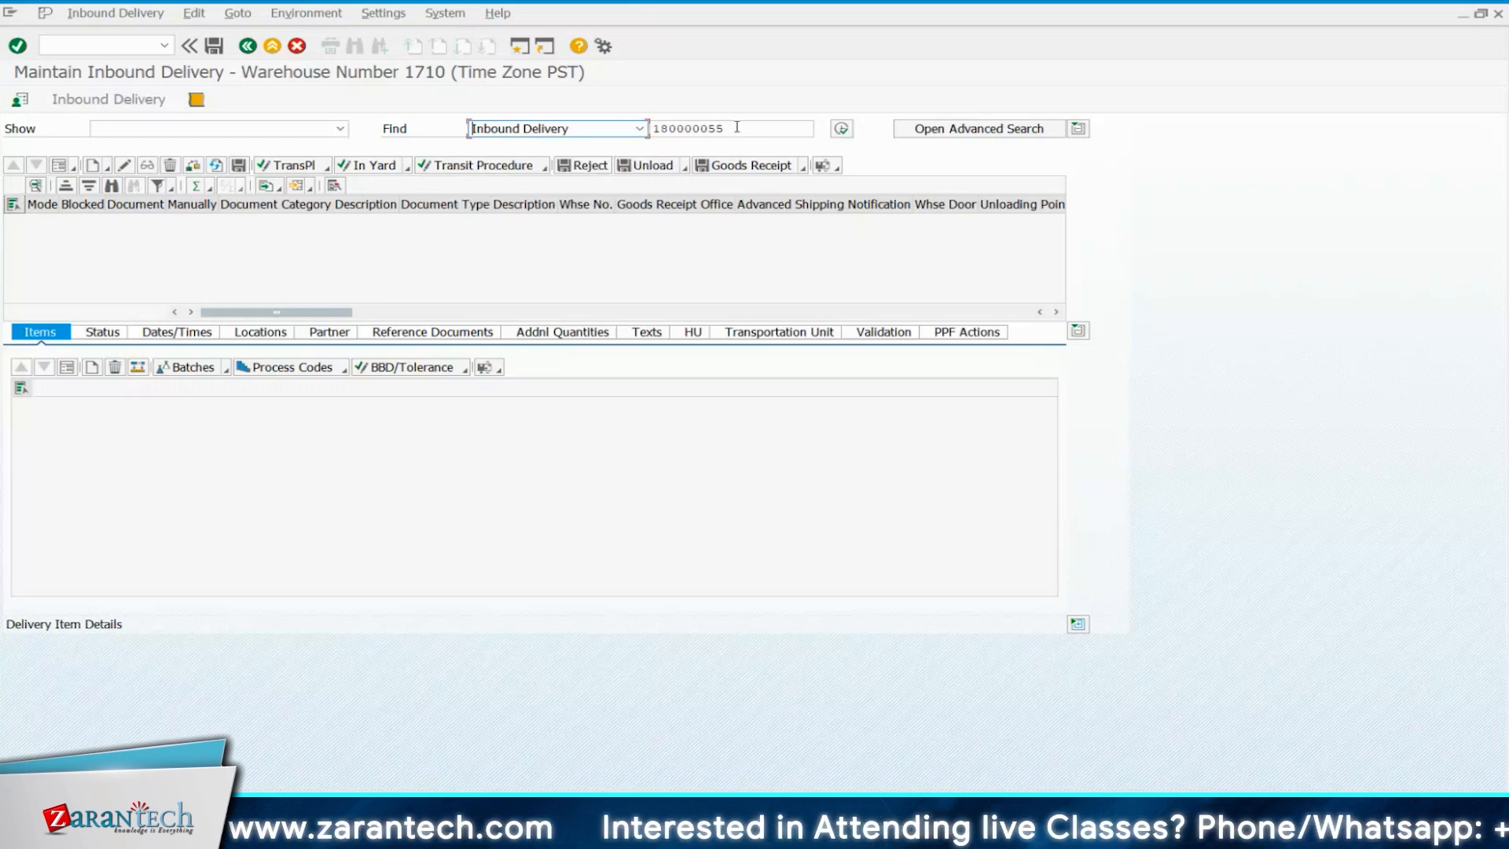
Find inbound delivery 4415 and display its reference documents.
{"action": "double_click", "coordinate": [652, 129]}
{"action": "type", "text": "44"}
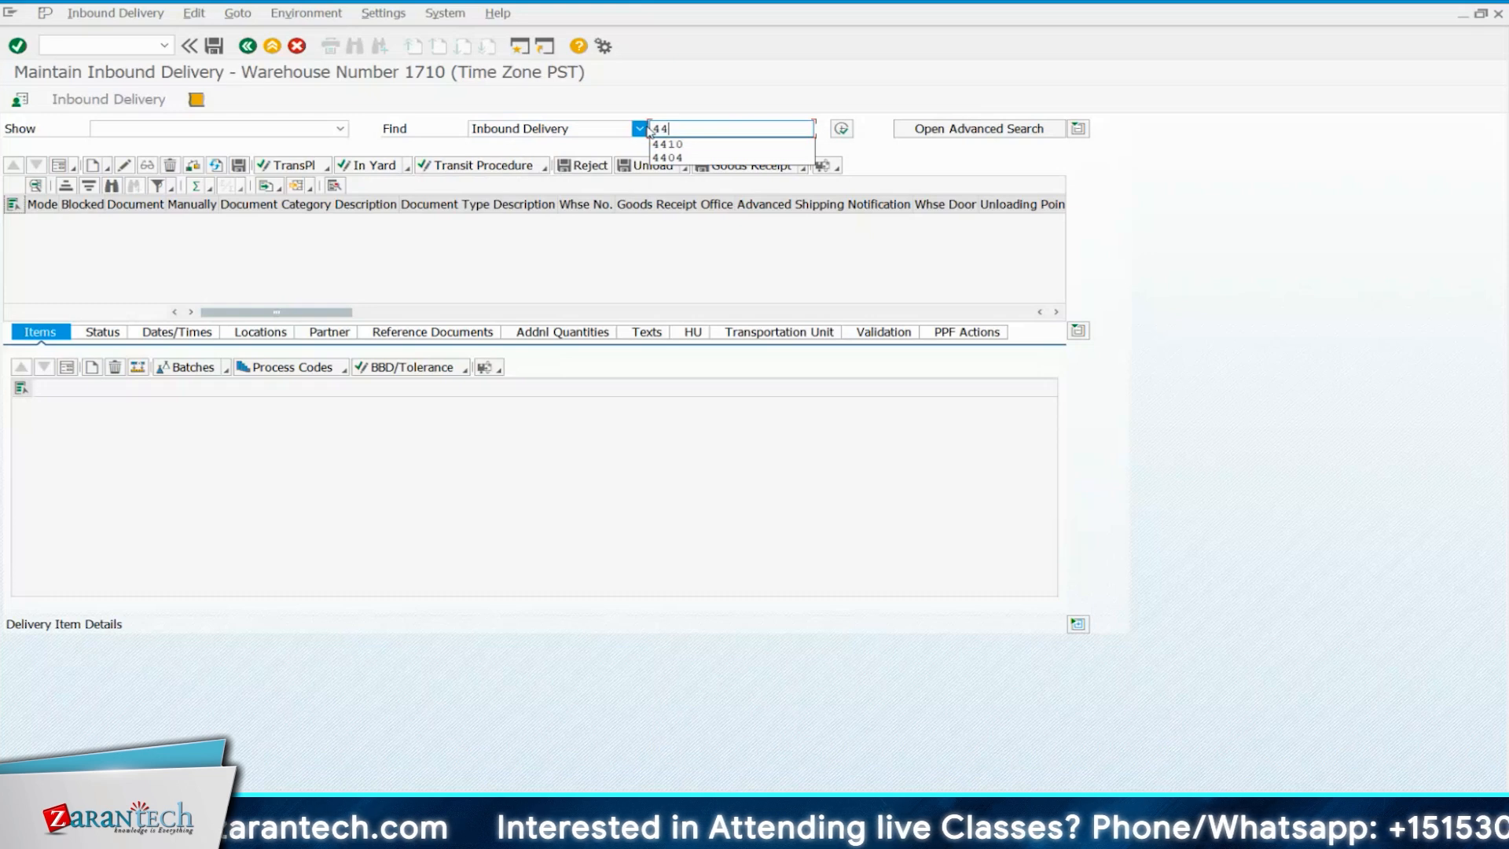
{"action": "type", "text": "15"}
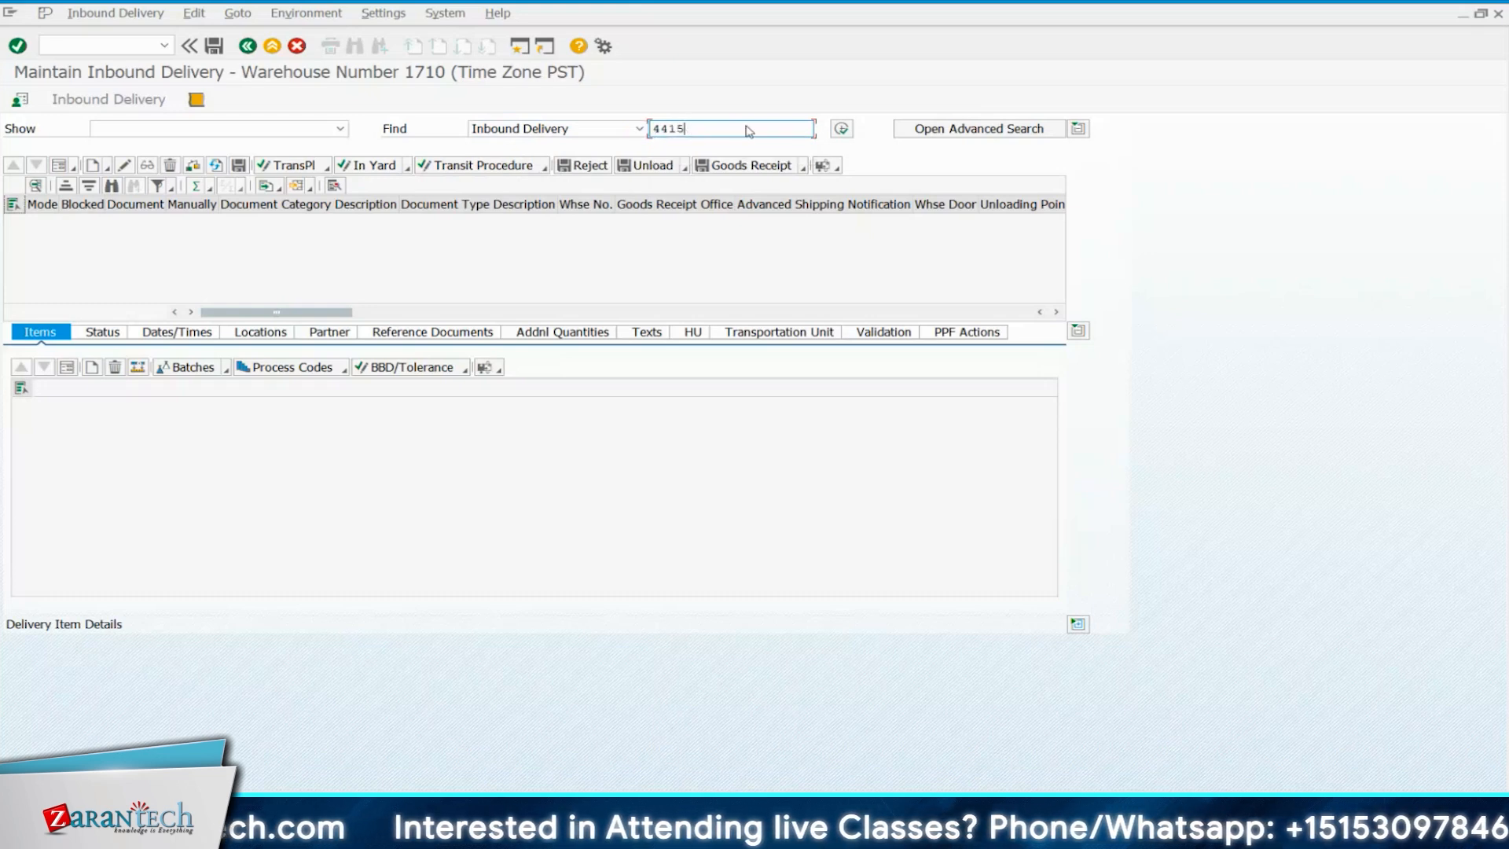
{"action": "left_click", "coordinate": [841, 129]}
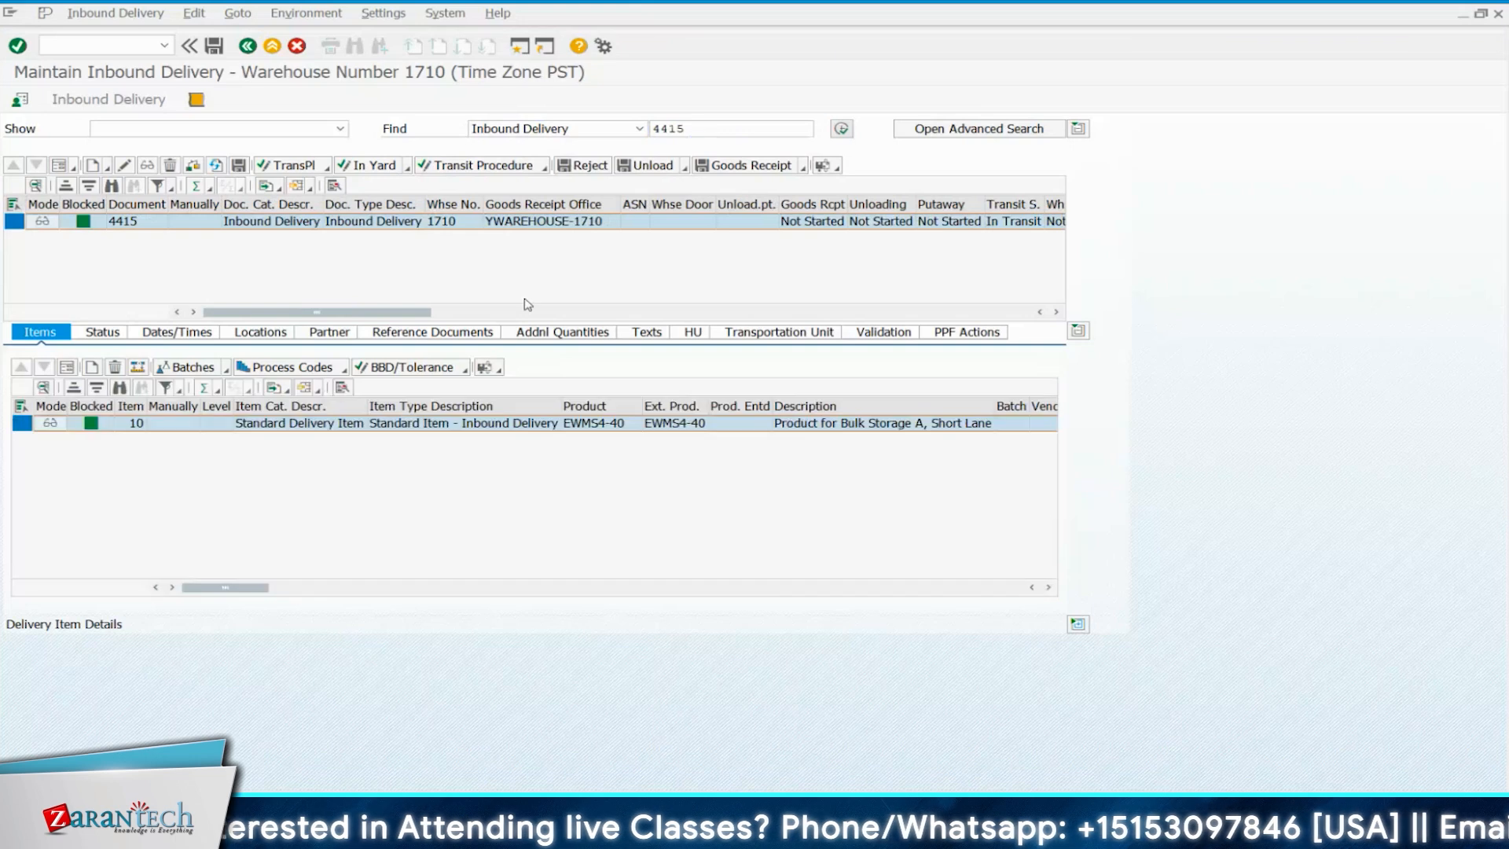
{"action": "left_click", "coordinate": [434, 331]}
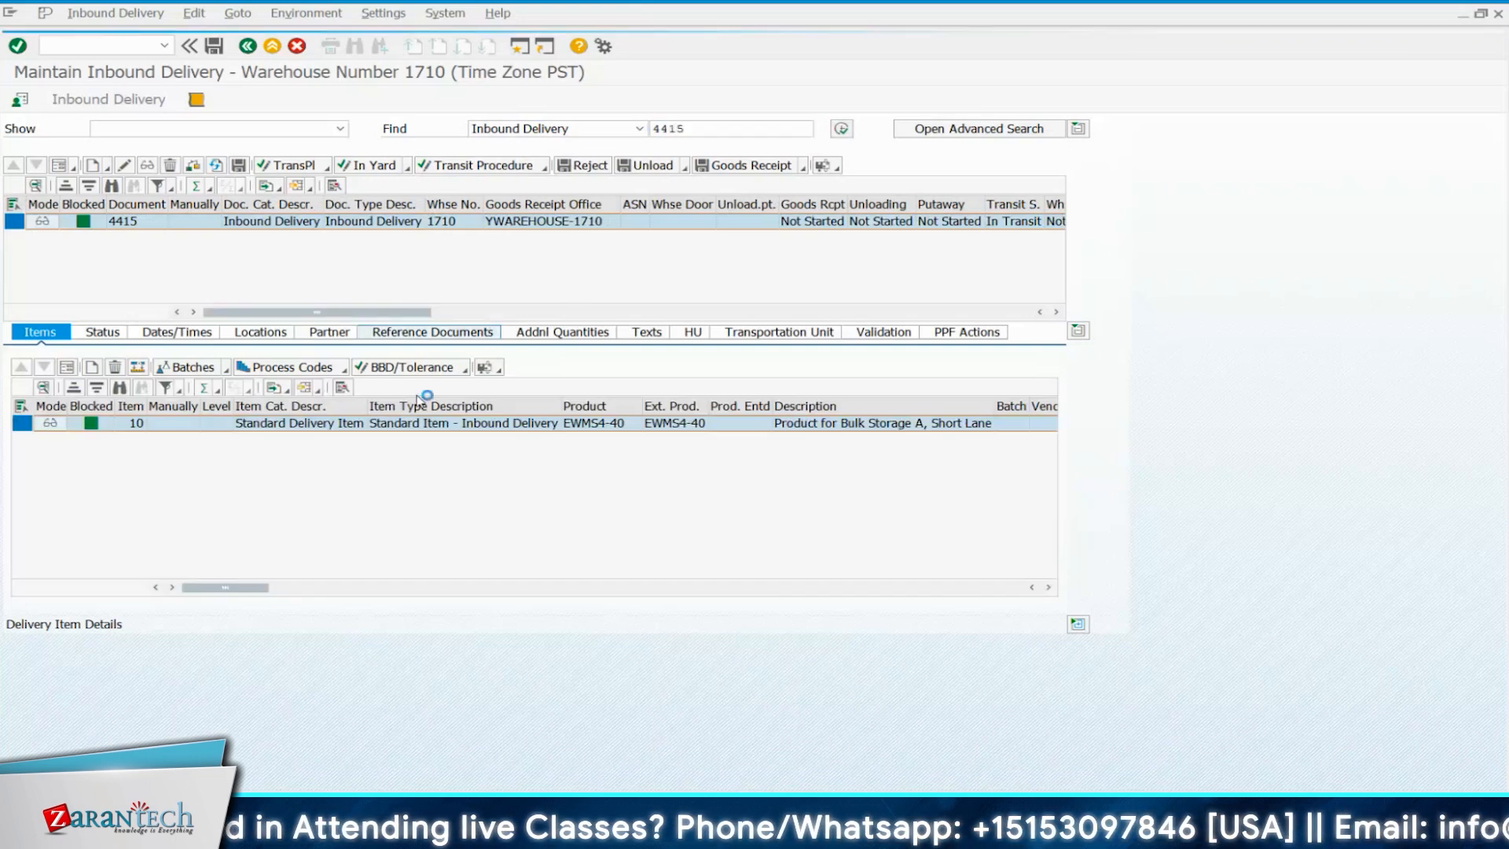
Find the delivery by Logistics Execution Delivery 180000055 and display its handling units.
{"action": "left_click", "coordinate": [597, 134]}
{"action": "left_click", "coordinate": [522, 168]}
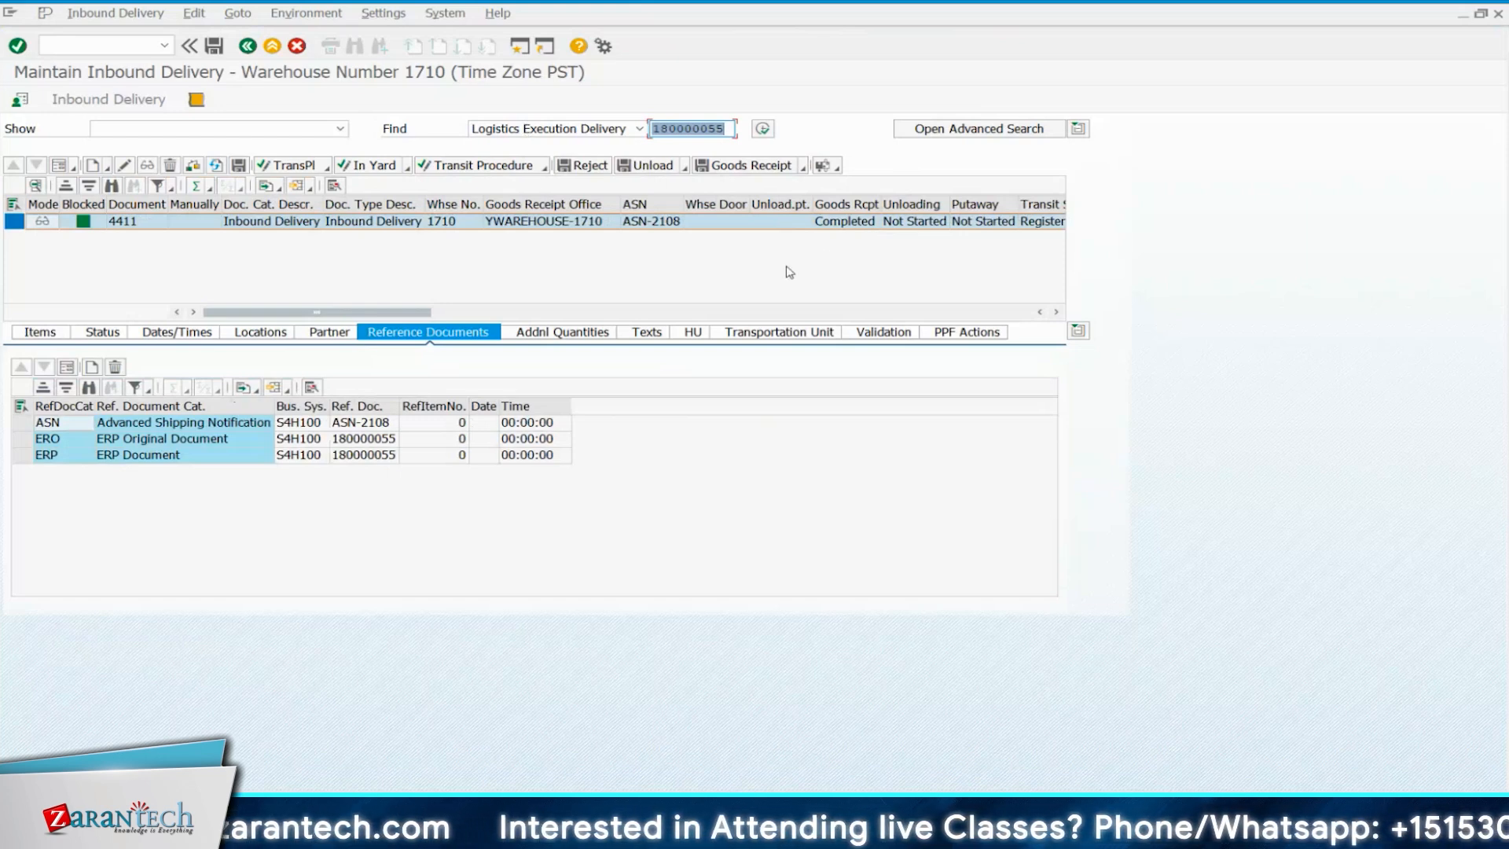
{"action": "left_click", "coordinate": [103, 39]}
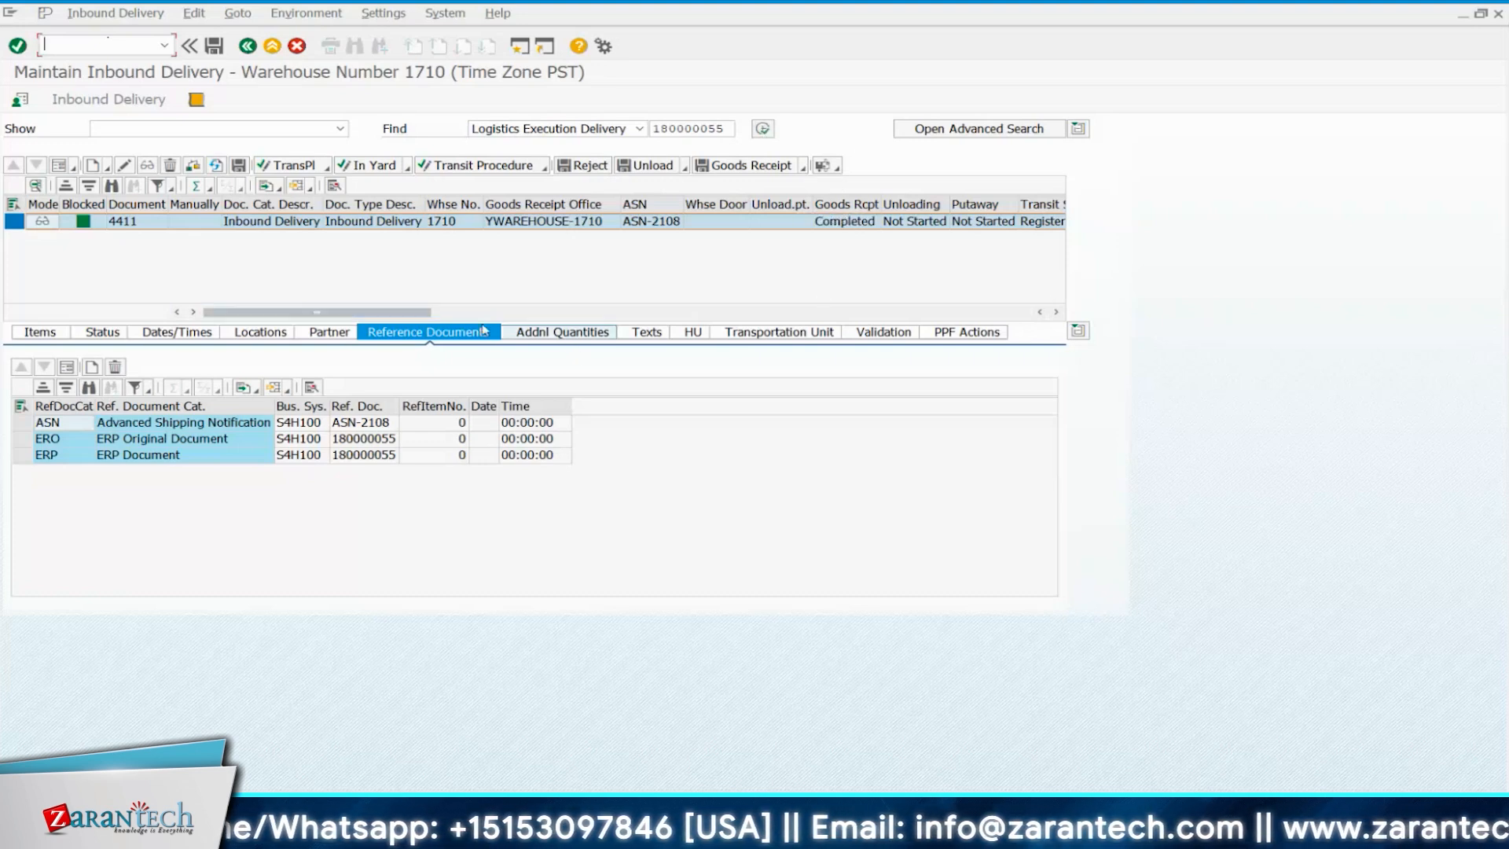
{"action": "left_click", "coordinate": [693, 332]}
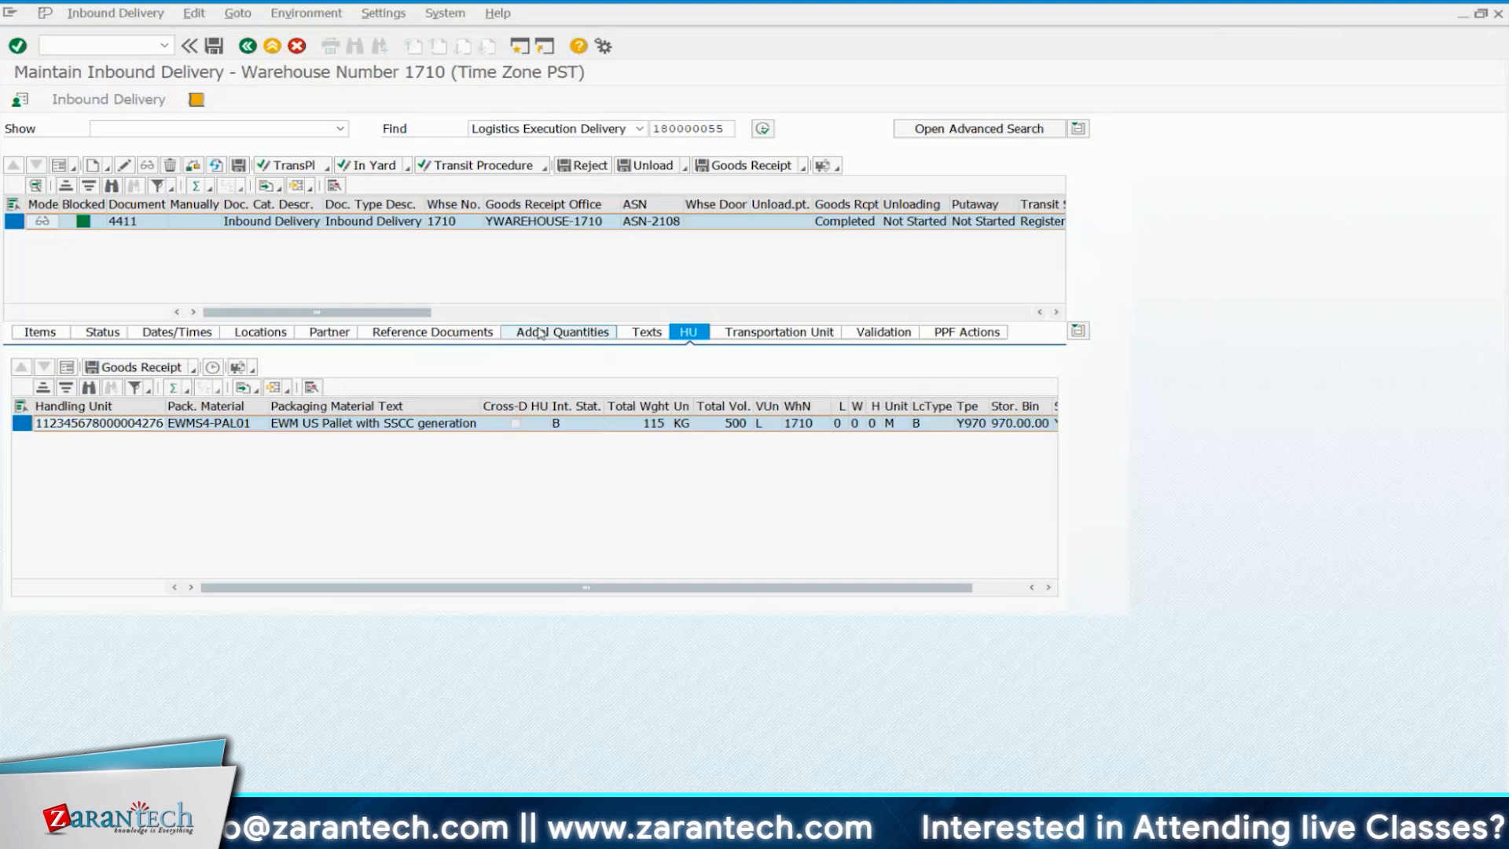
Display the delivery's warehouse task in detail and examine its warehouse order, destination bin and destination handling unit.
{"action": "left_click", "coordinate": [838, 169]}
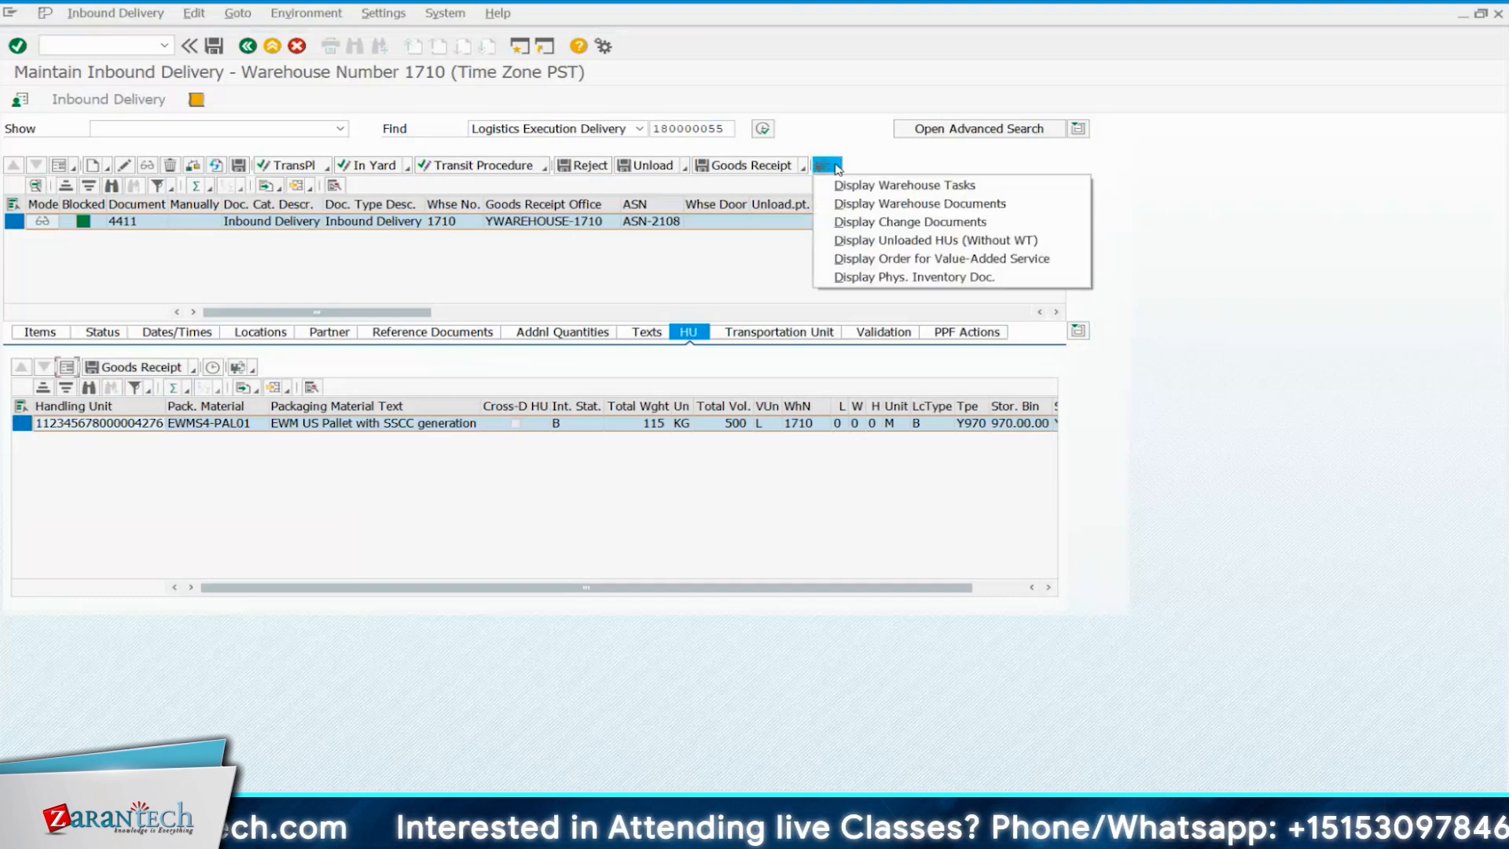
{"action": "left_click", "coordinate": [907, 188]}
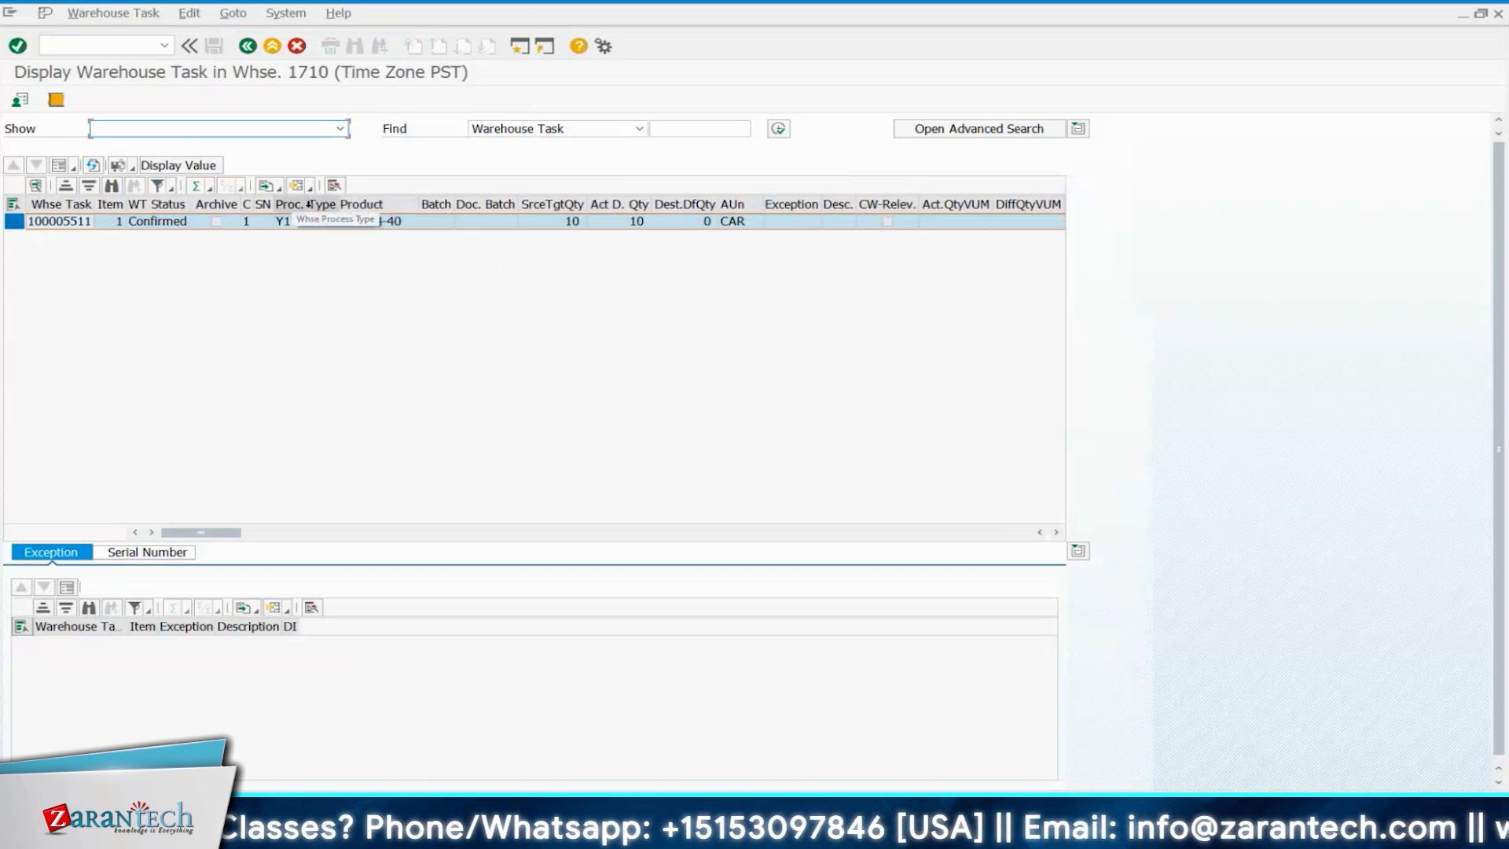
{"action": "double_click", "coordinate": [79, 223]}
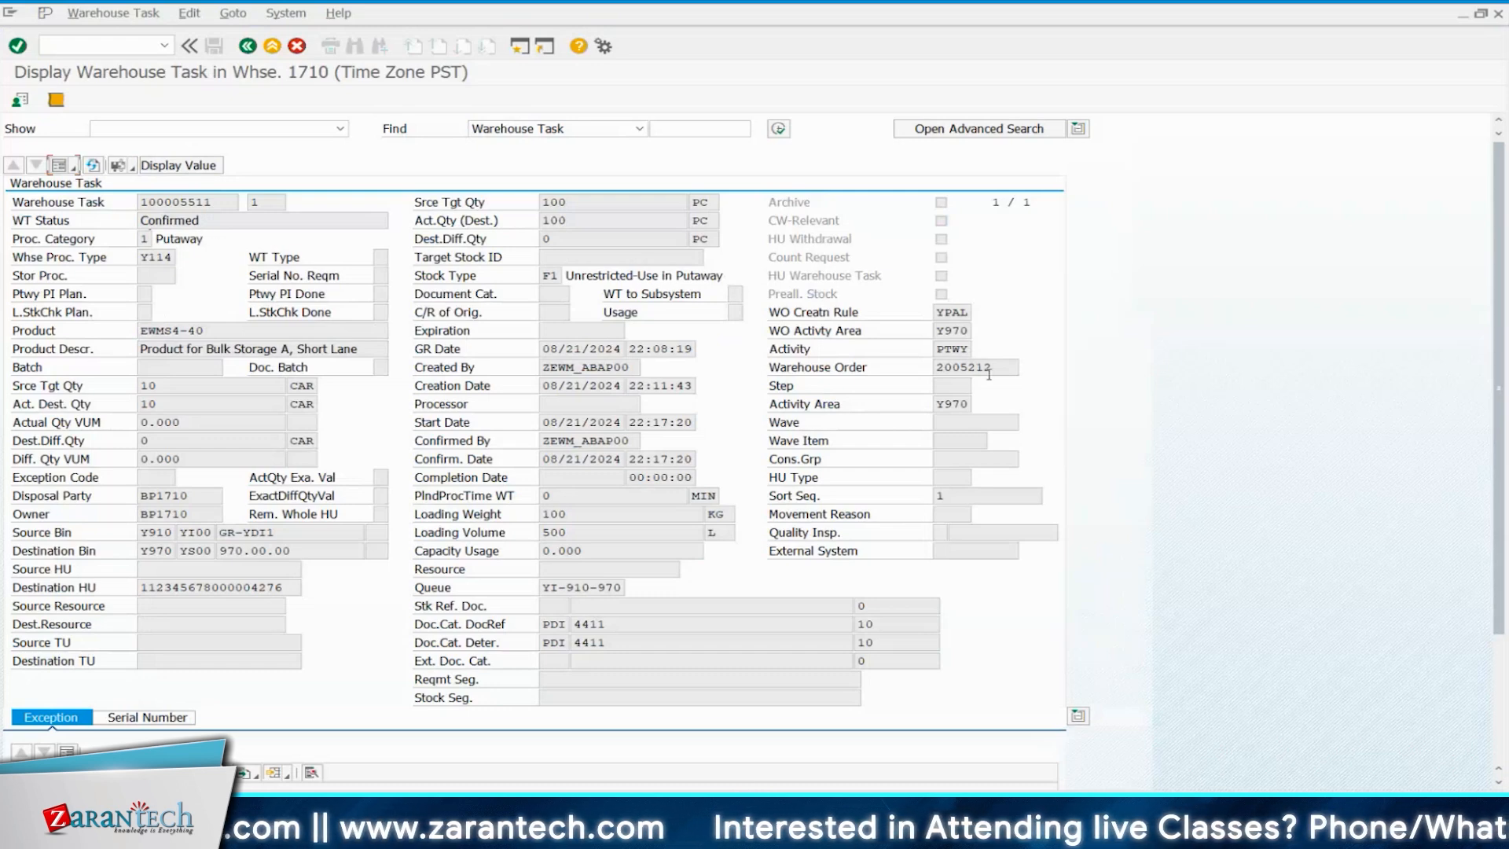
{"action": "left_click_drag", "start_coordinate": [998, 367], "coordinate": [935, 367]}
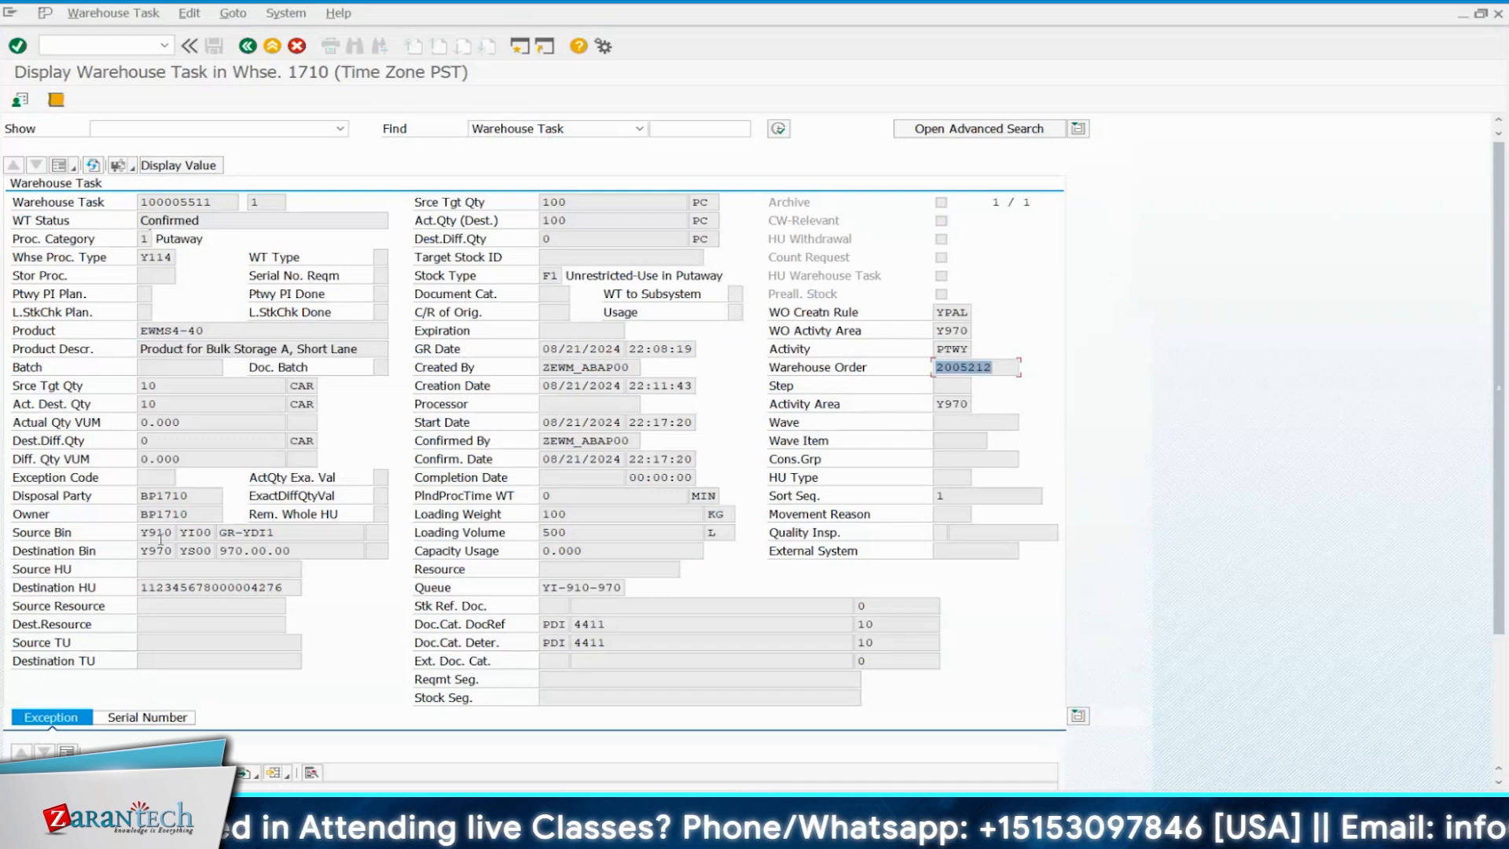
{"action": "left_click_drag", "start_coordinate": [275, 533], "coordinate": [218, 550]}
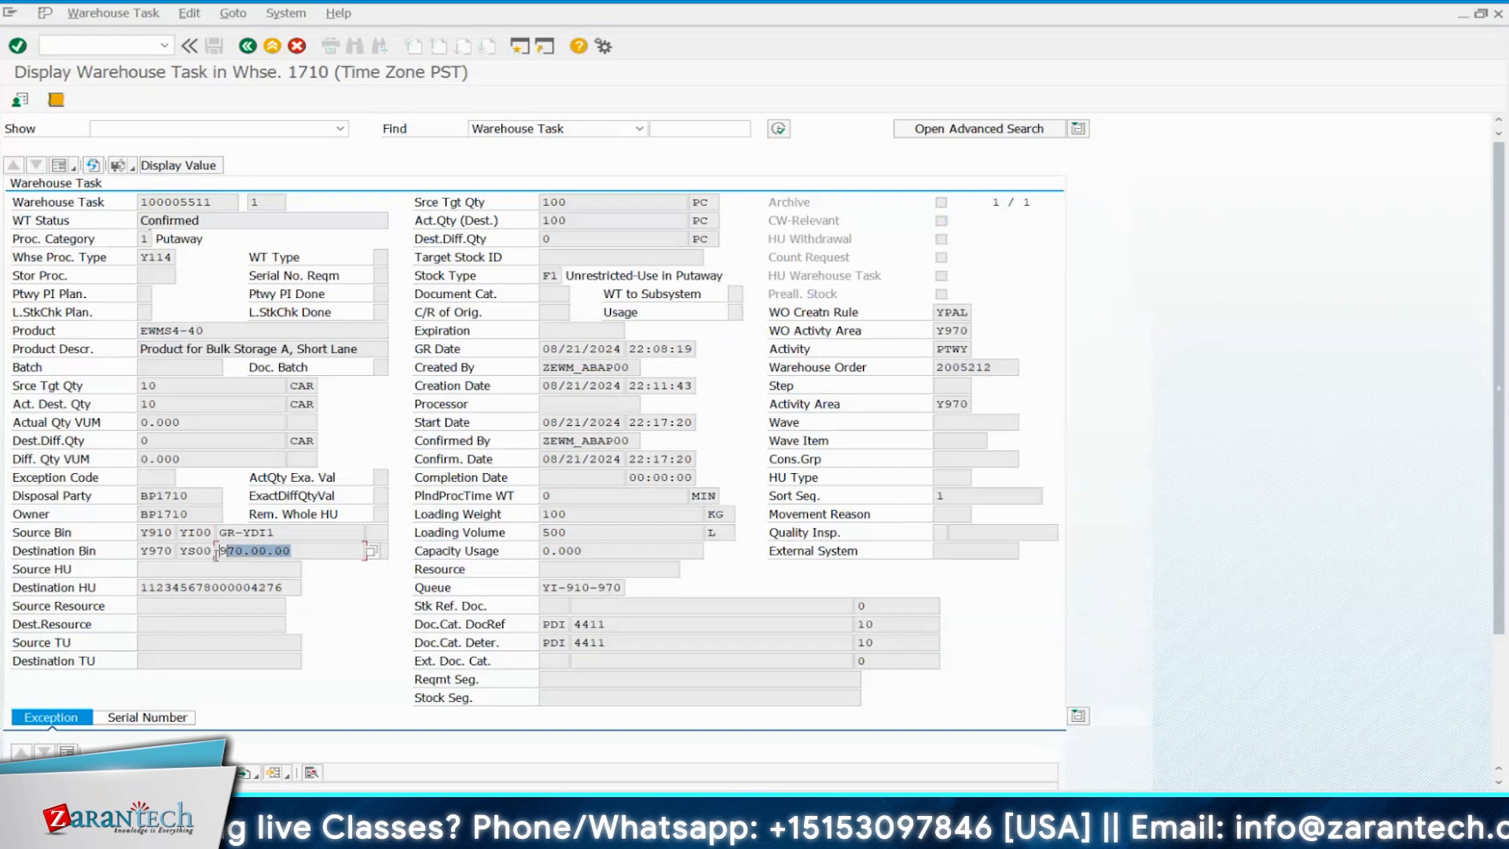
{"action": "left_click_drag", "start_coordinate": [296, 587], "coordinate": [139, 587]}
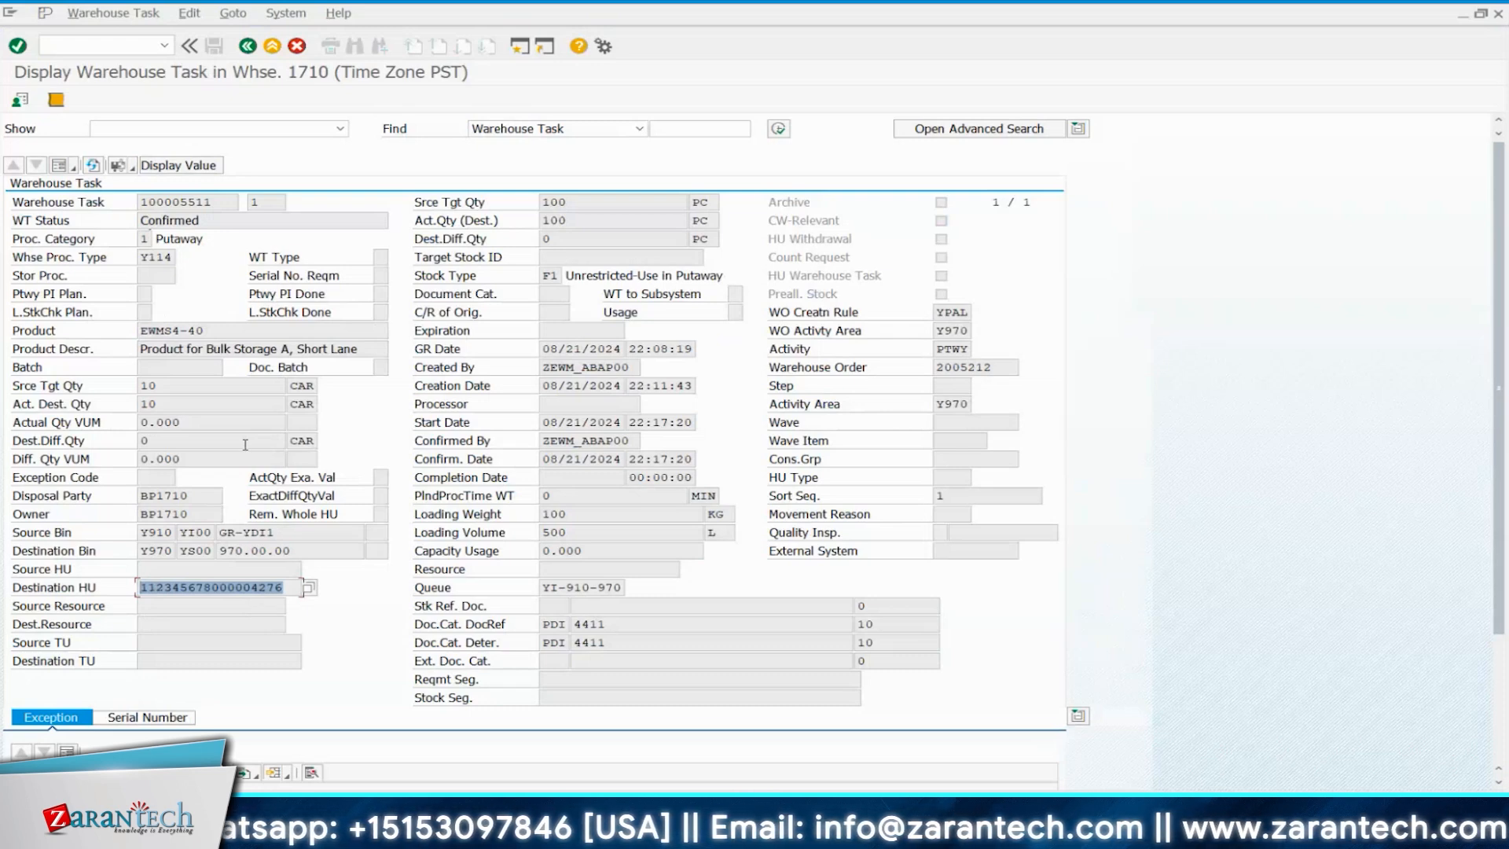
Open the Warehouse Management Monitor in a new session with /o/scwm/mon.
{"action": "left_click", "coordinate": [124, 45]}
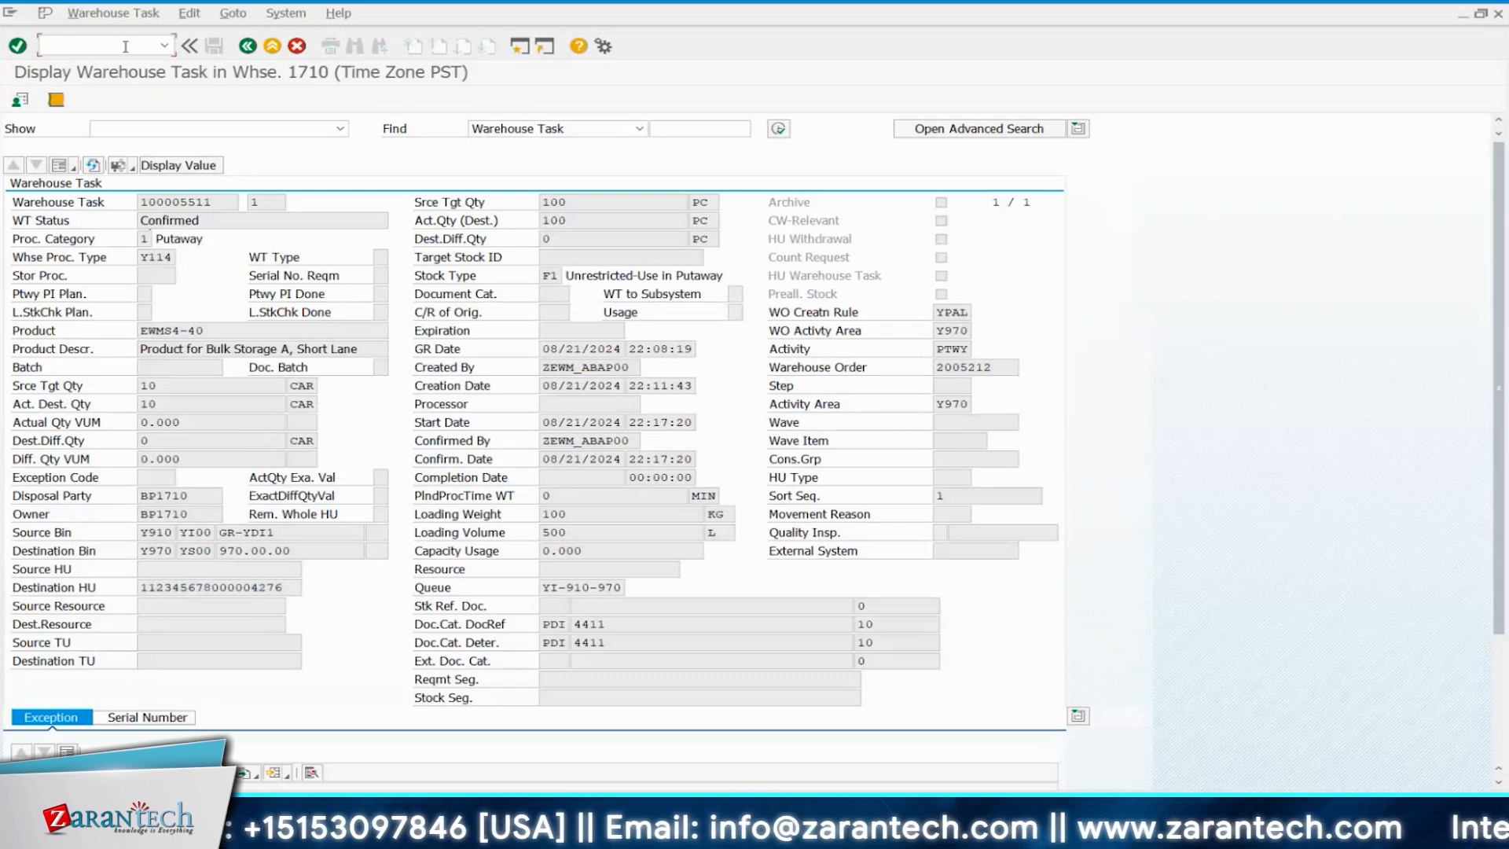
{"action": "type", "text": "/o/scwm/mon"}
{"action": "key", "text": "Return"}
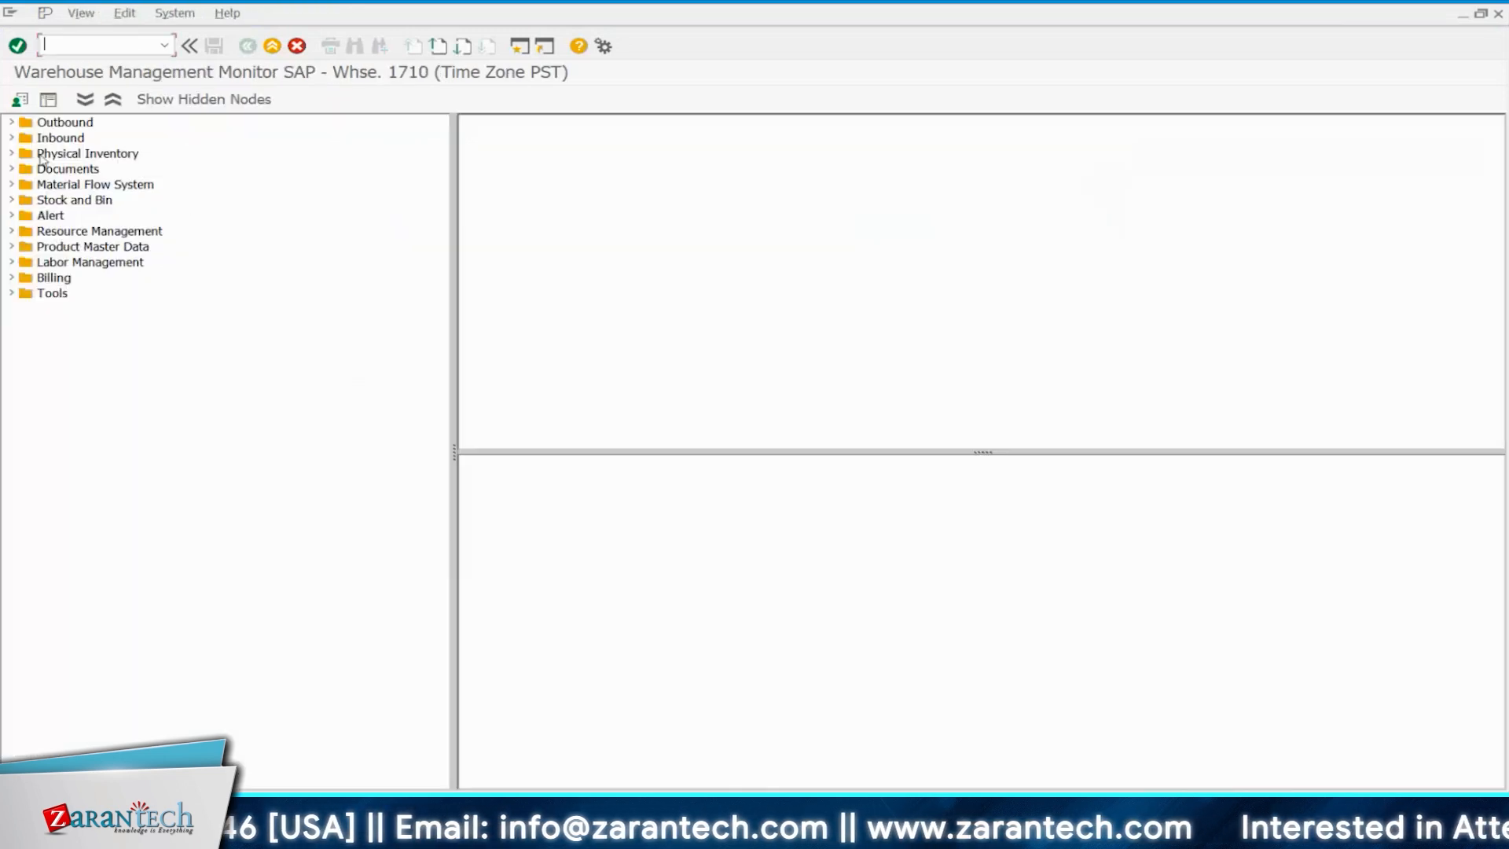
Find the inbound delivery in the monitor's inbound documents by LE Delivery 180000055.
{"action": "double_click", "coordinate": [21, 139]}
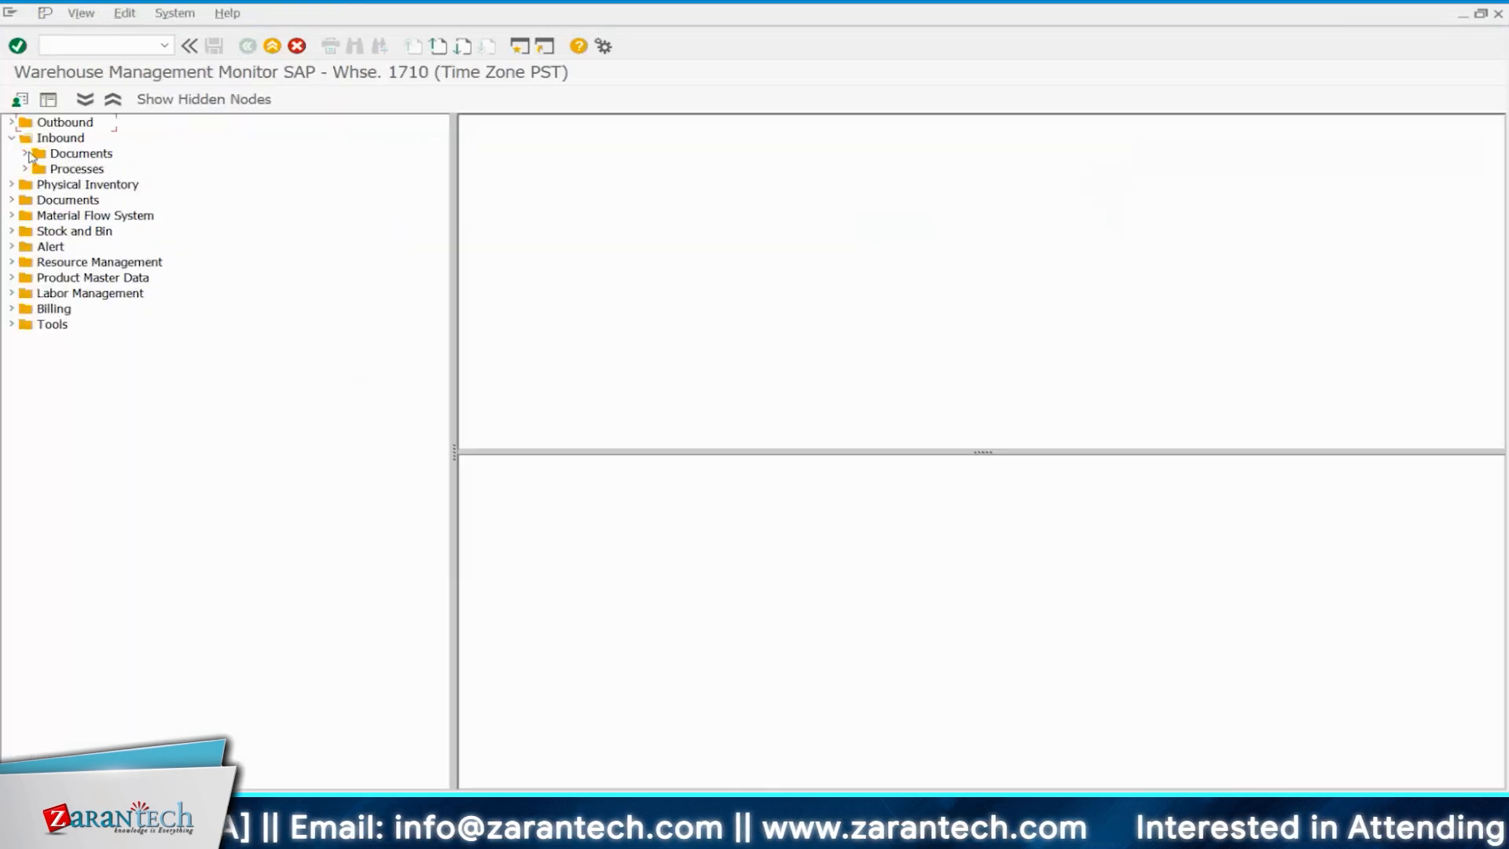
{"action": "double_click", "coordinate": [31, 155]}
{"action": "left_click", "coordinate": [117, 170]}
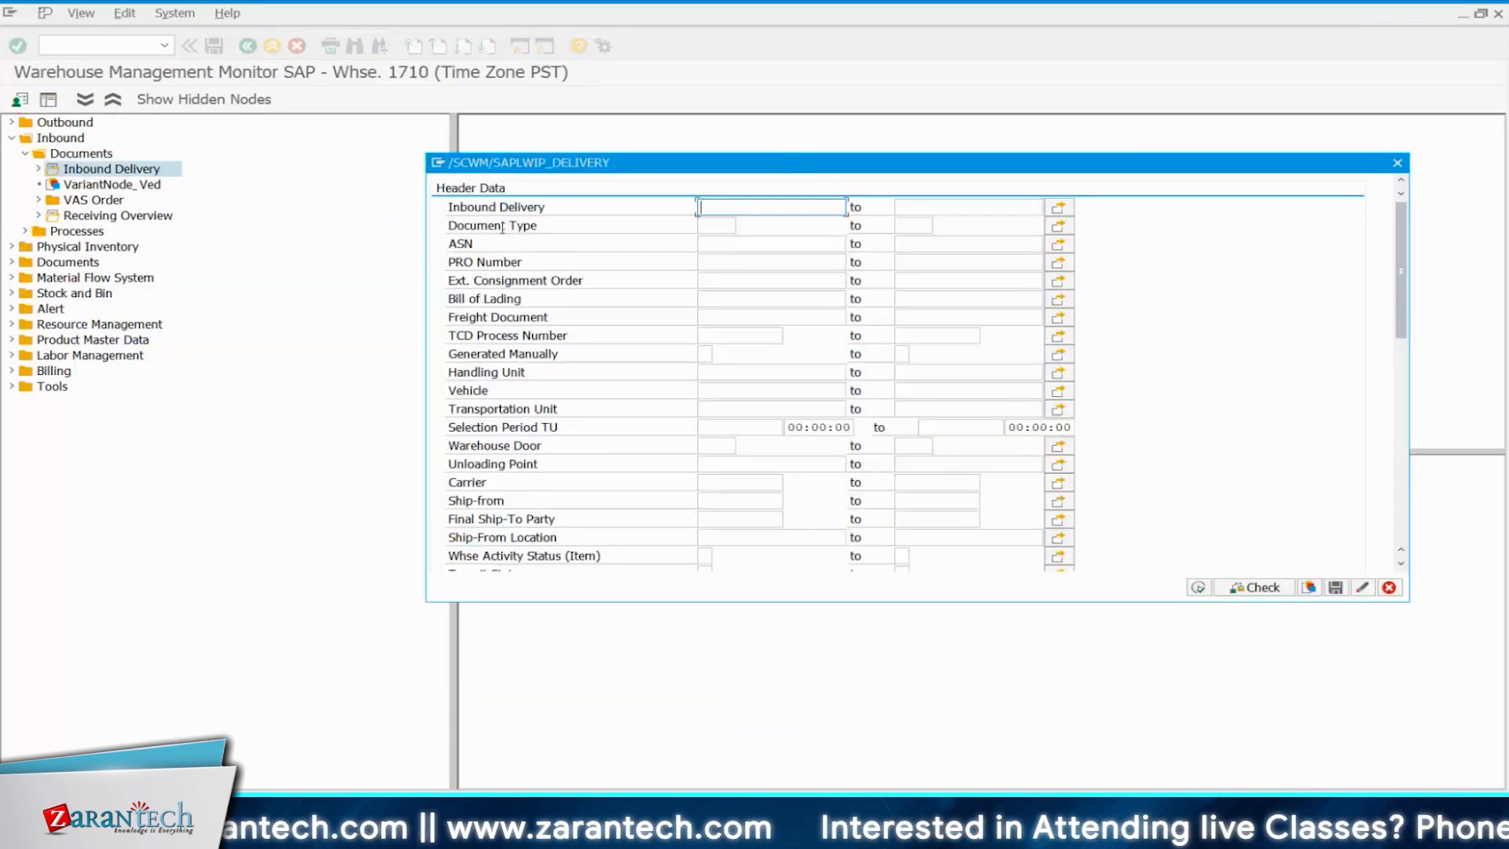
{"action": "scroll", "coordinate": [582, 306], "scroll_direction": "down", "scroll_amount": 2}
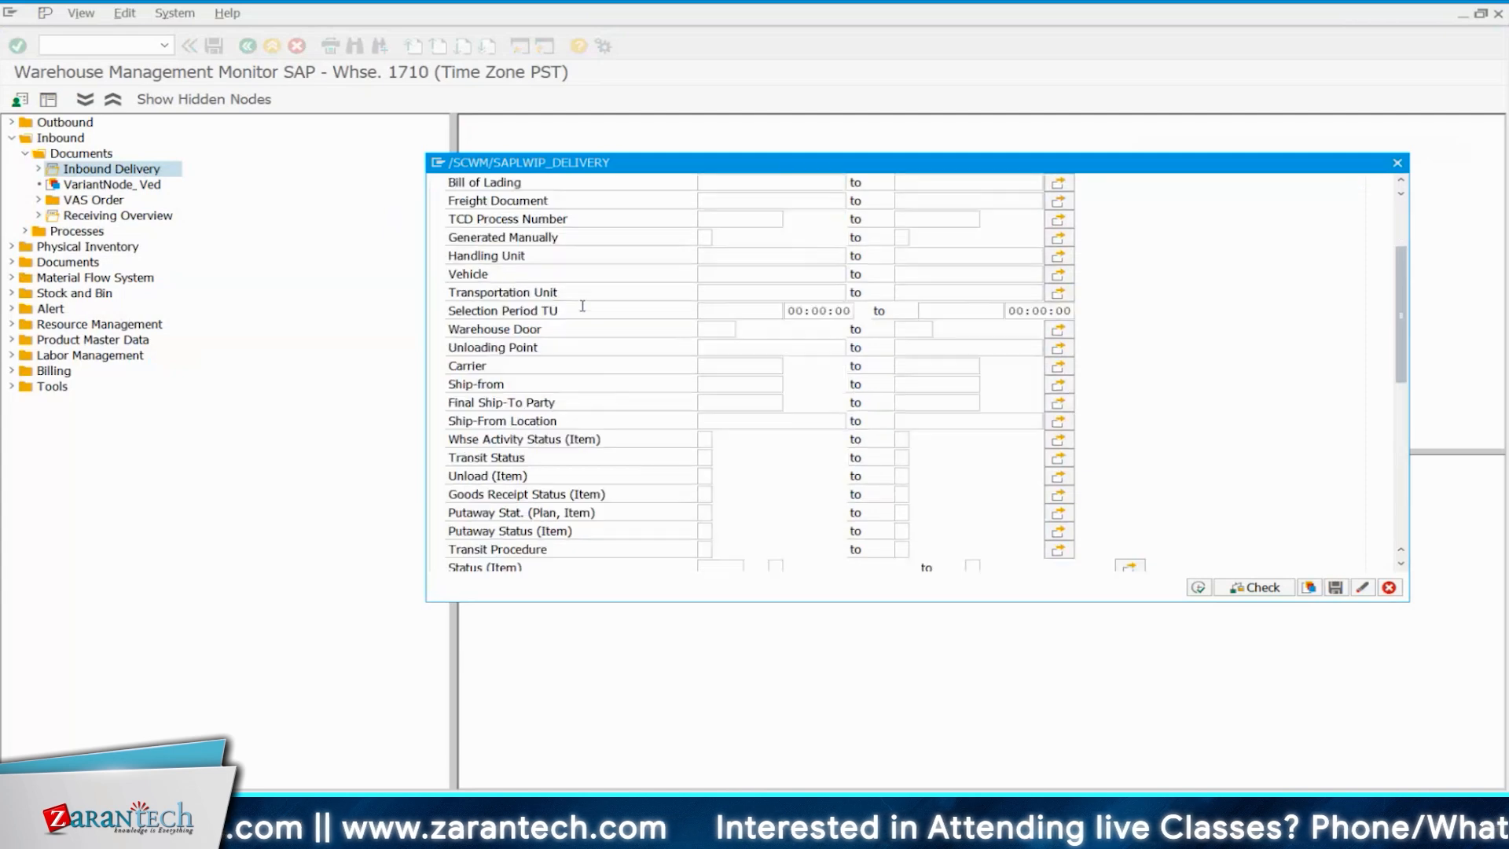
{"action": "scroll", "coordinate": [582, 306], "scroll_direction": "down", "scroll_amount": 7}
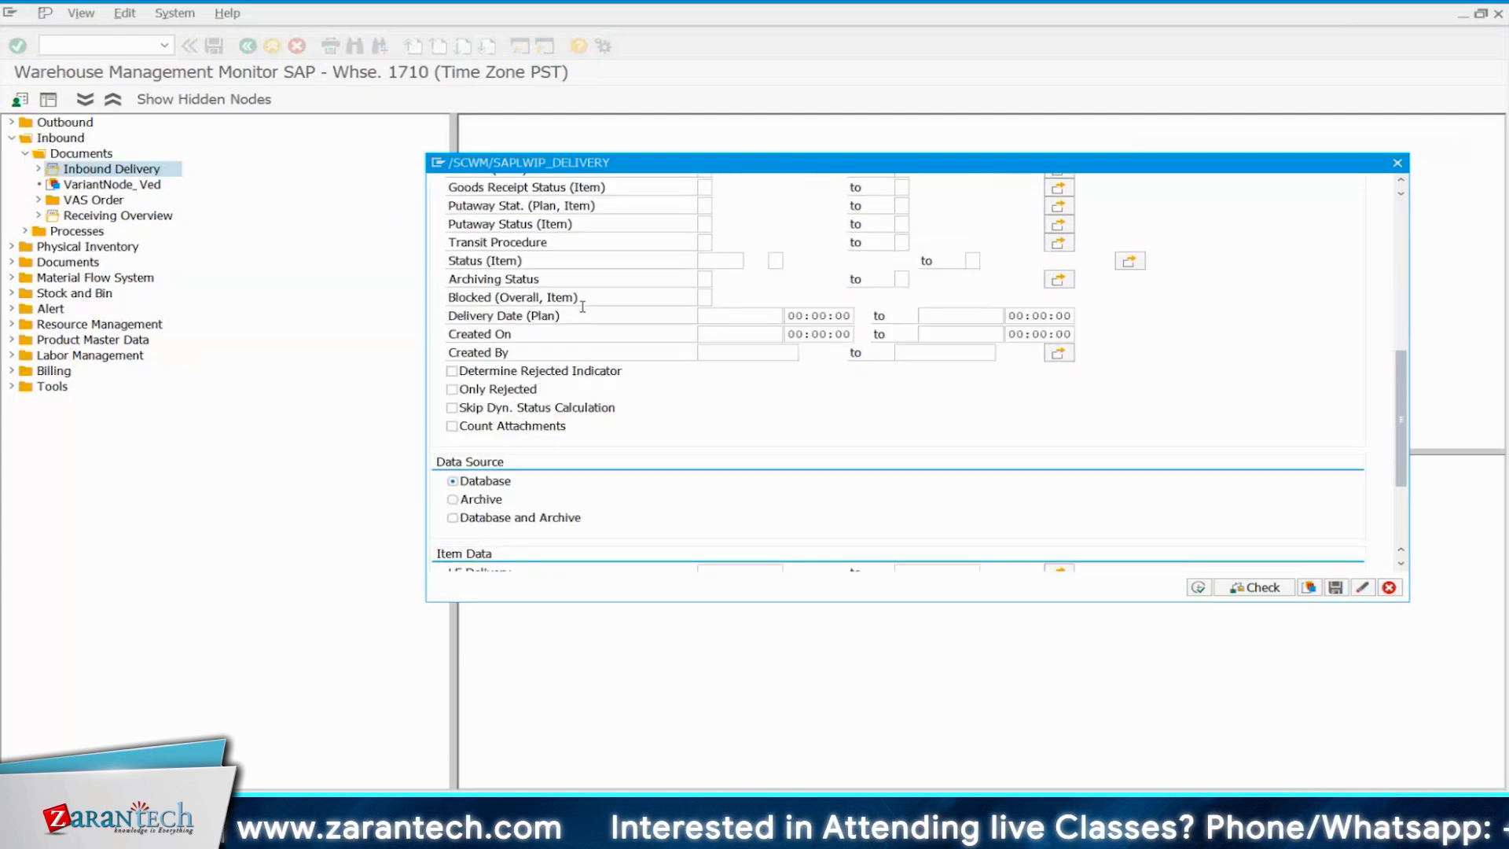
{"action": "scroll", "coordinate": [583, 307], "scroll_direction": "down", "scroll_amount": 1}
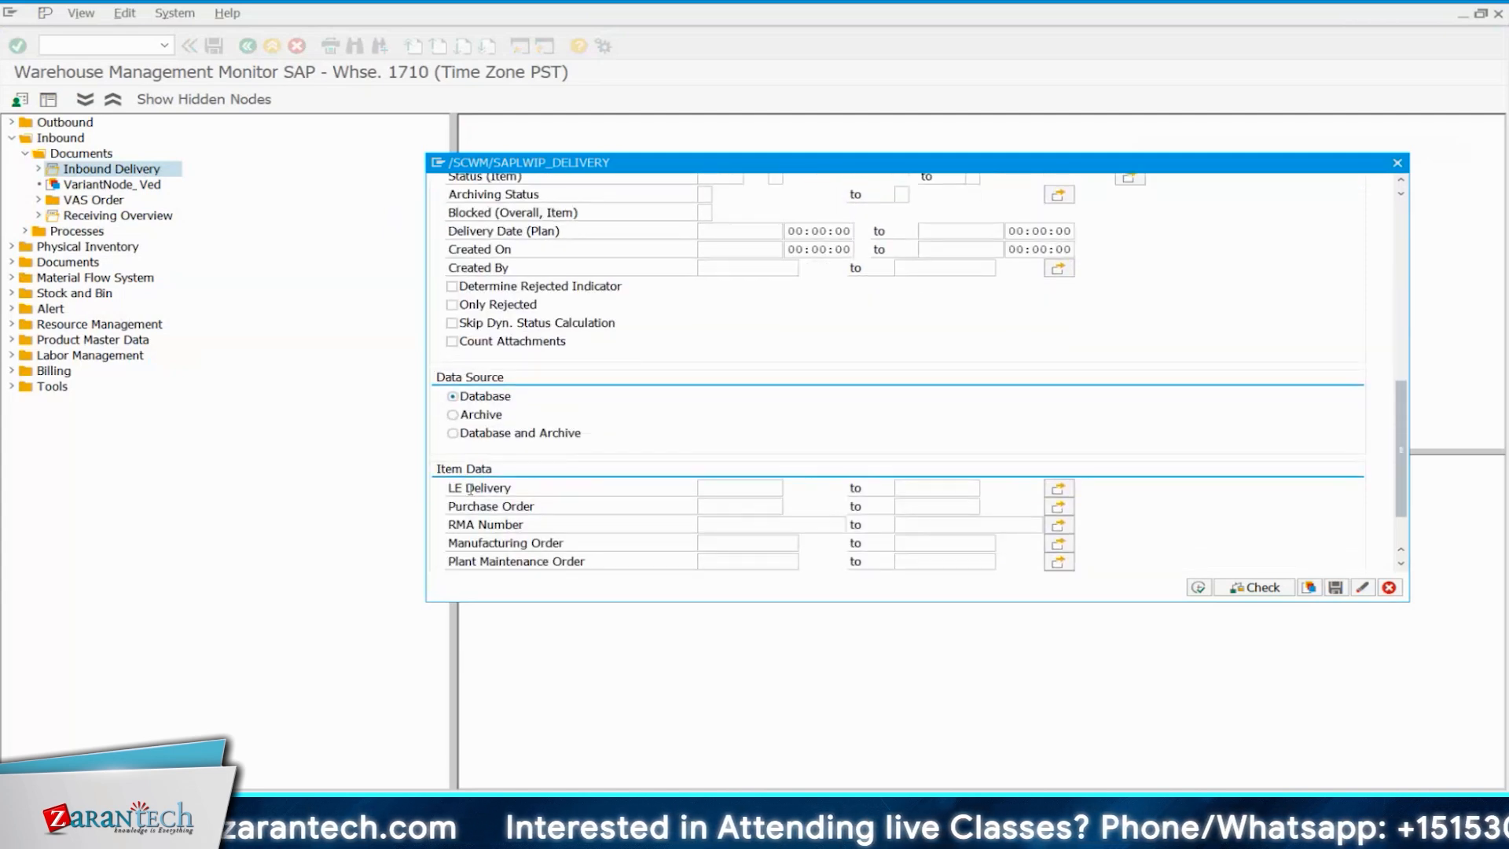
{"action": "left_click", "coordinate": [731, 488]}
{"action": "type", "text": "1"}
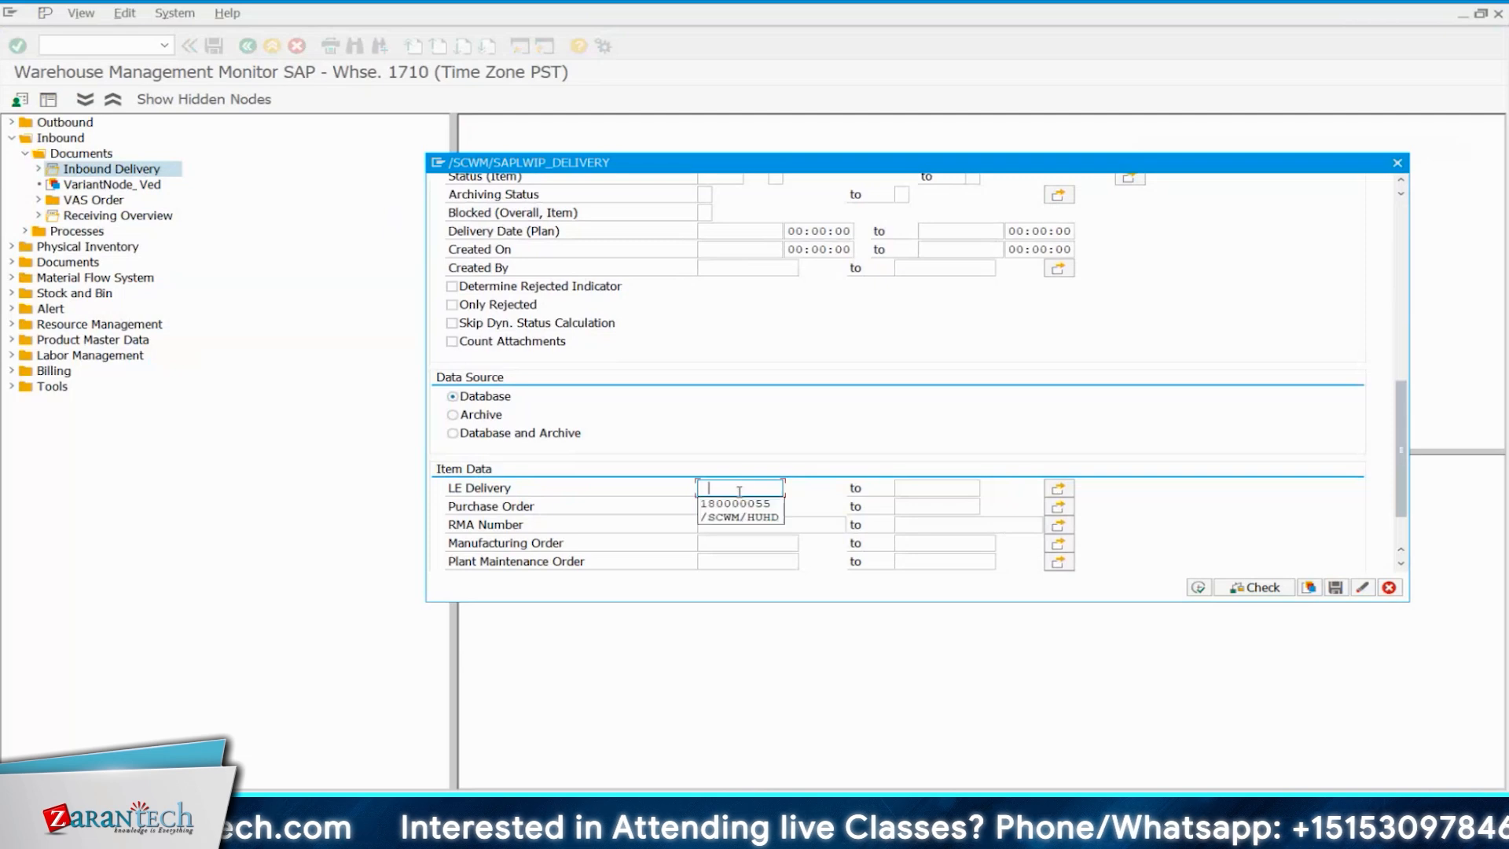
{"action": "left_click", "coordinate": [741, 505]}
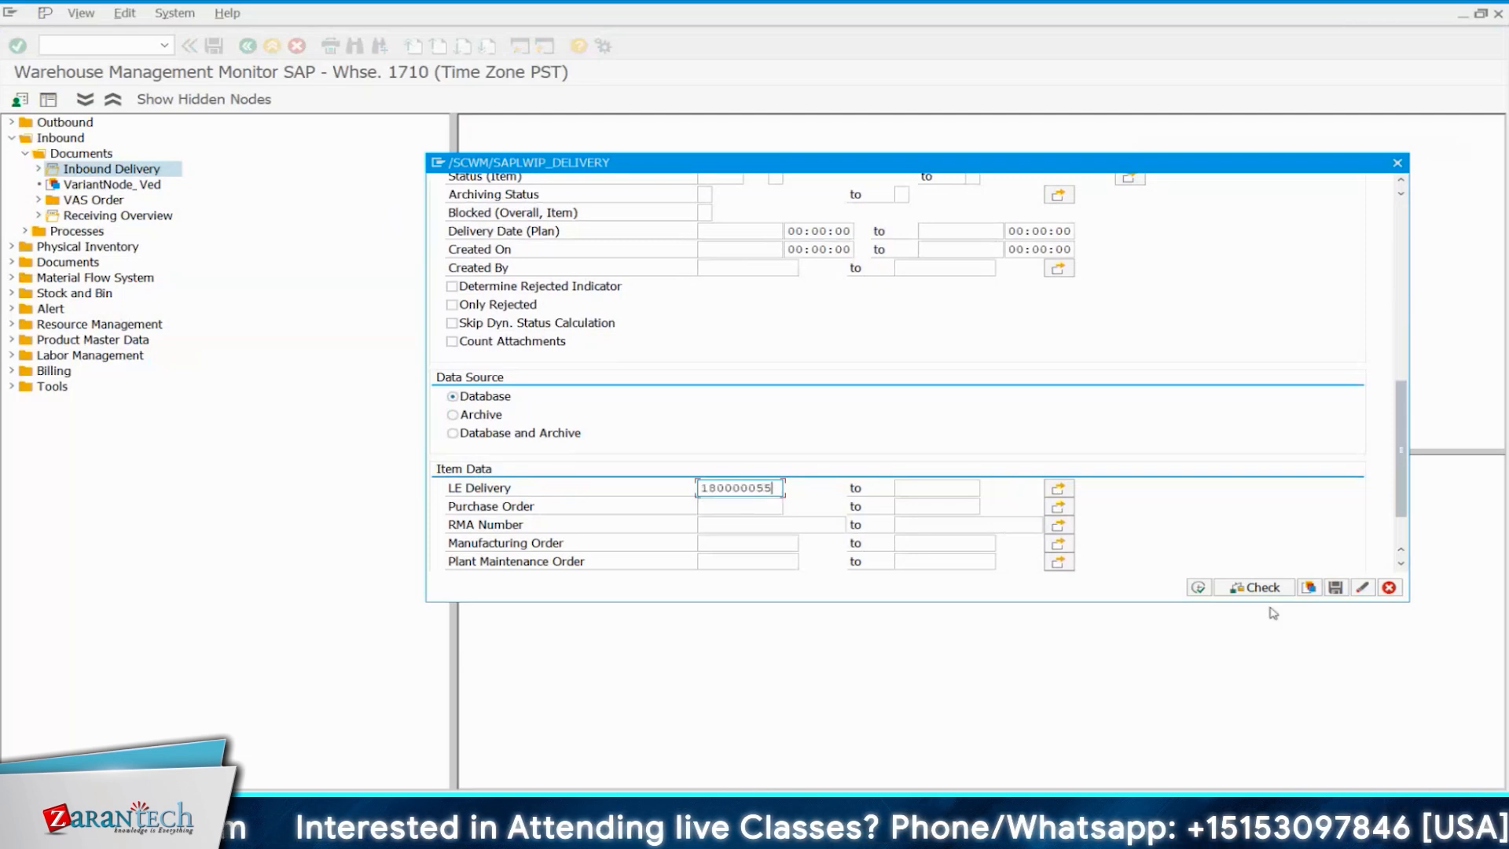
{"action": "left_click", "coordinate": [1198, 587]}
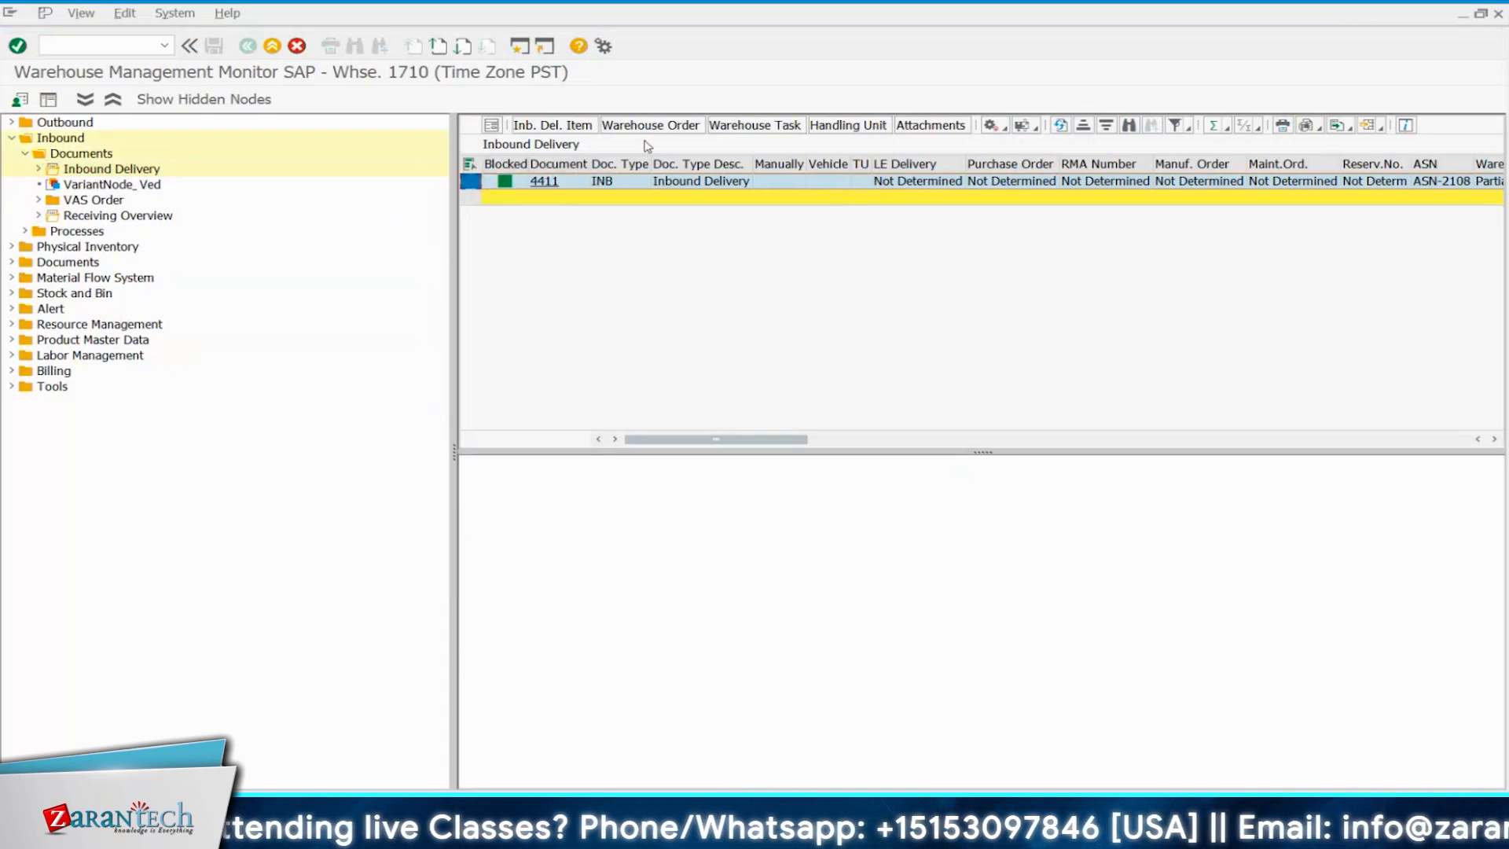
Display the inbound delivery's item, warehouse order and warehouse task one after another in the monitor.
{"action": "left_click", "coordinate": [552, 126]}
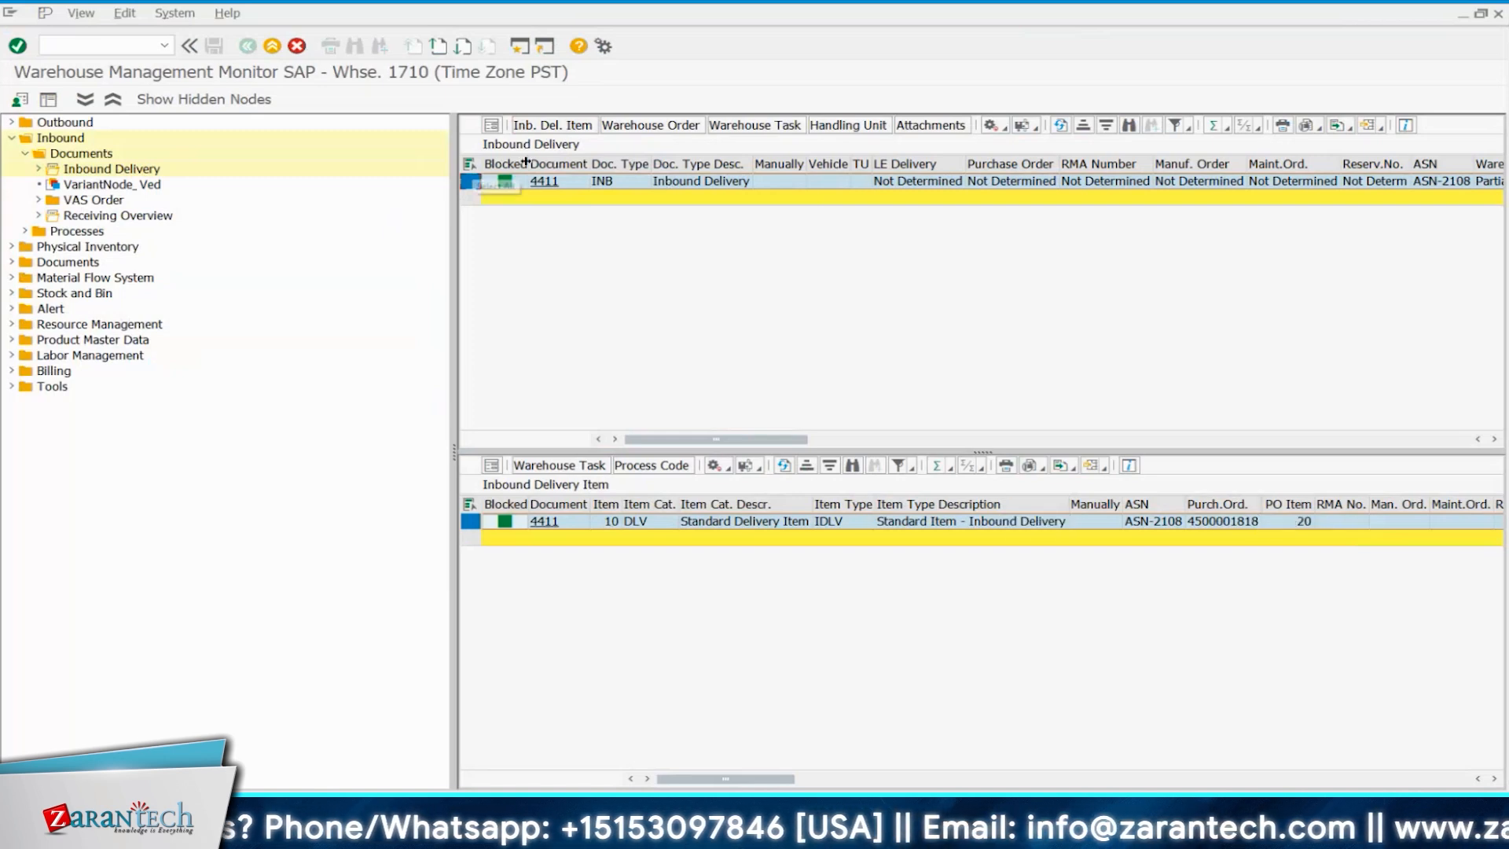
{"action": "left_click", "coordinate": [651, 125]}
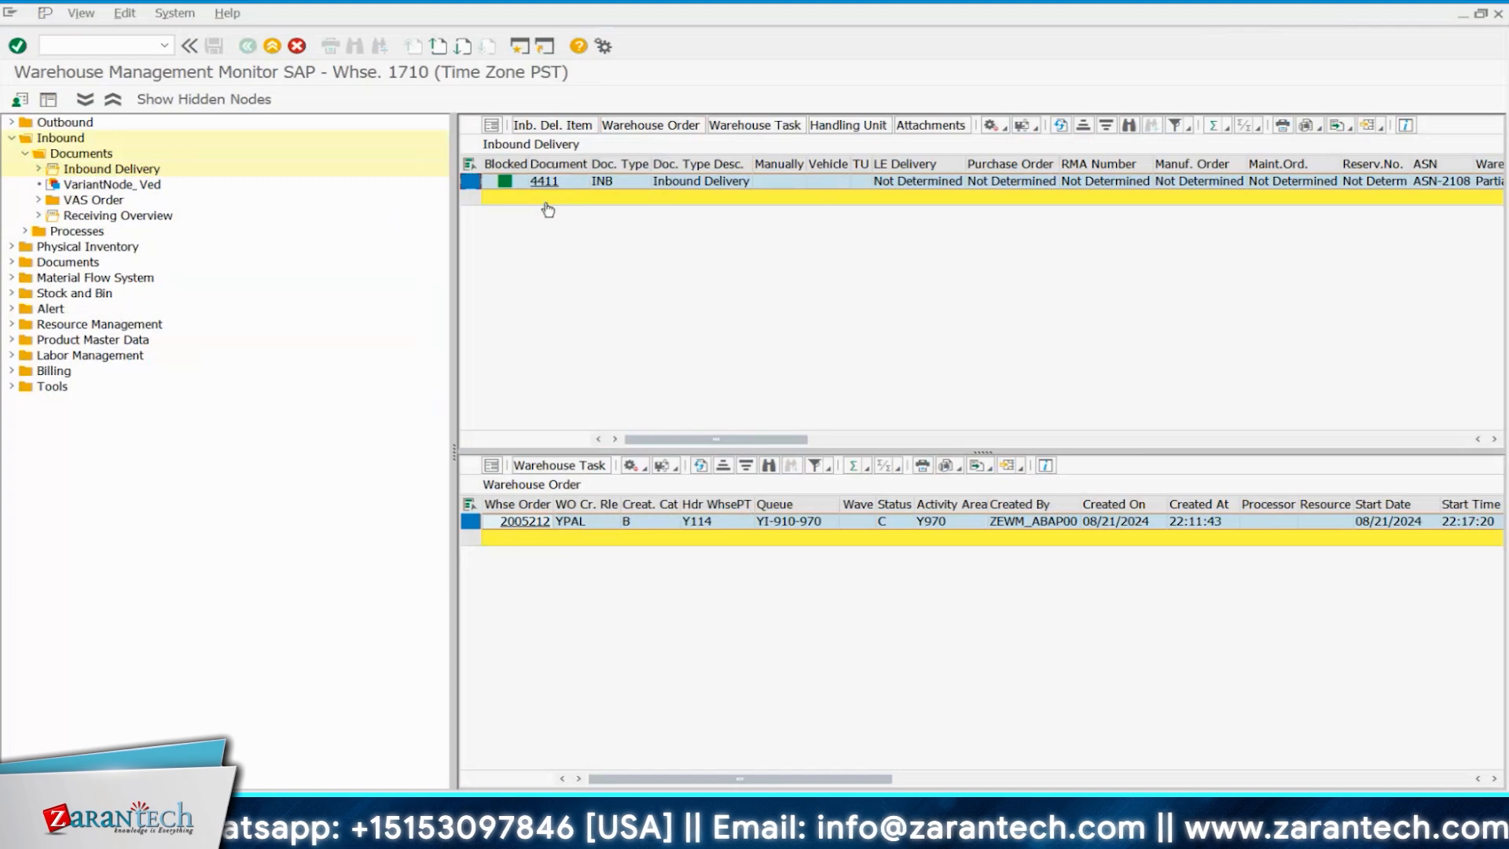
{"action": "left_click", "coordinate": [754, 124]}
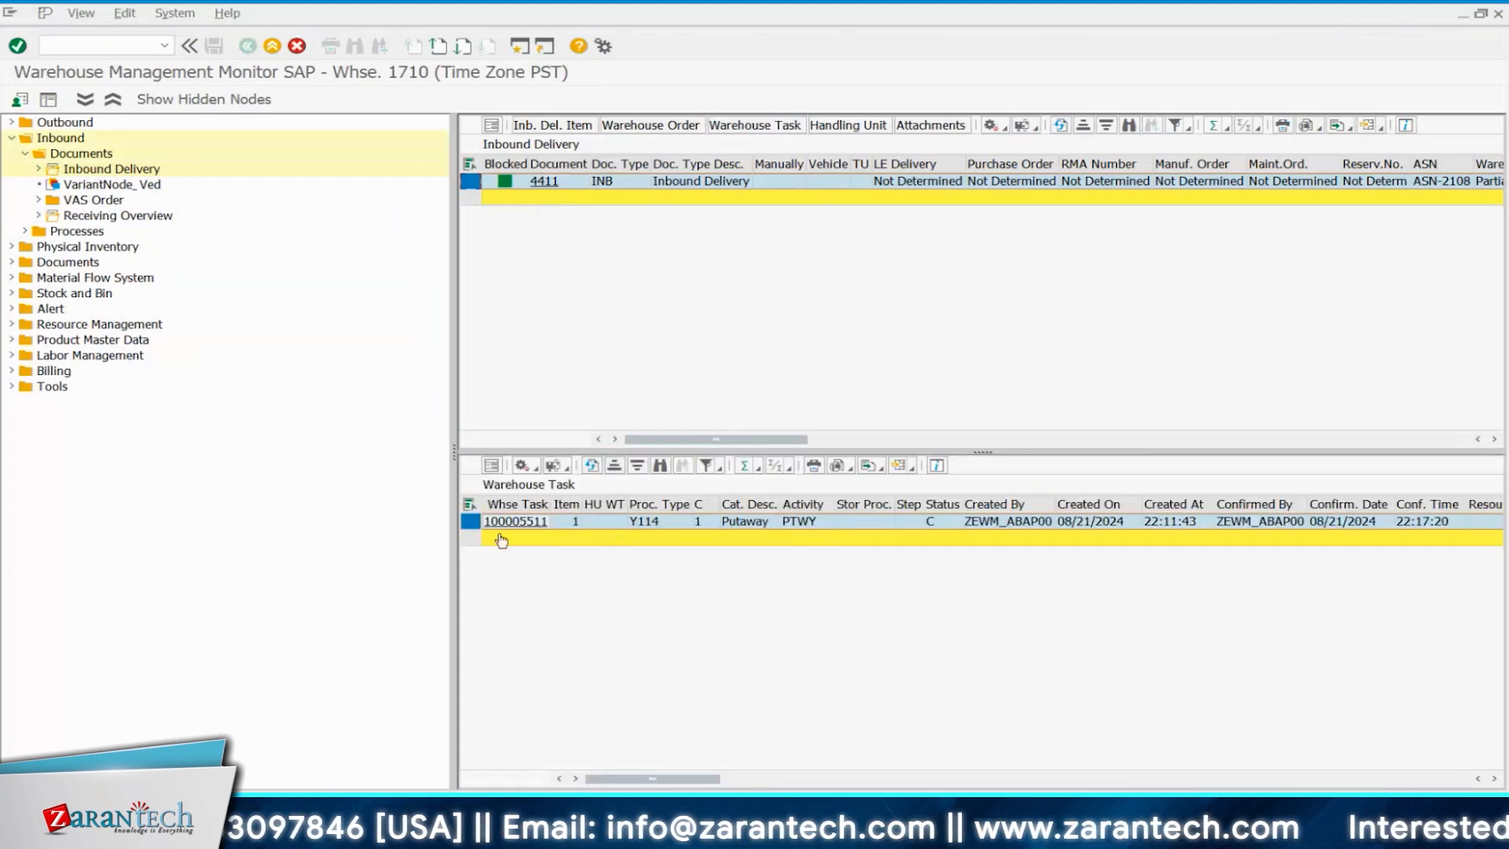
Display the putaway warehouse task in detail to examine its warehouse order, and return to the monitor for the delivery's handling units.
{"action": "double_click", "coordinate": [644, 521]}
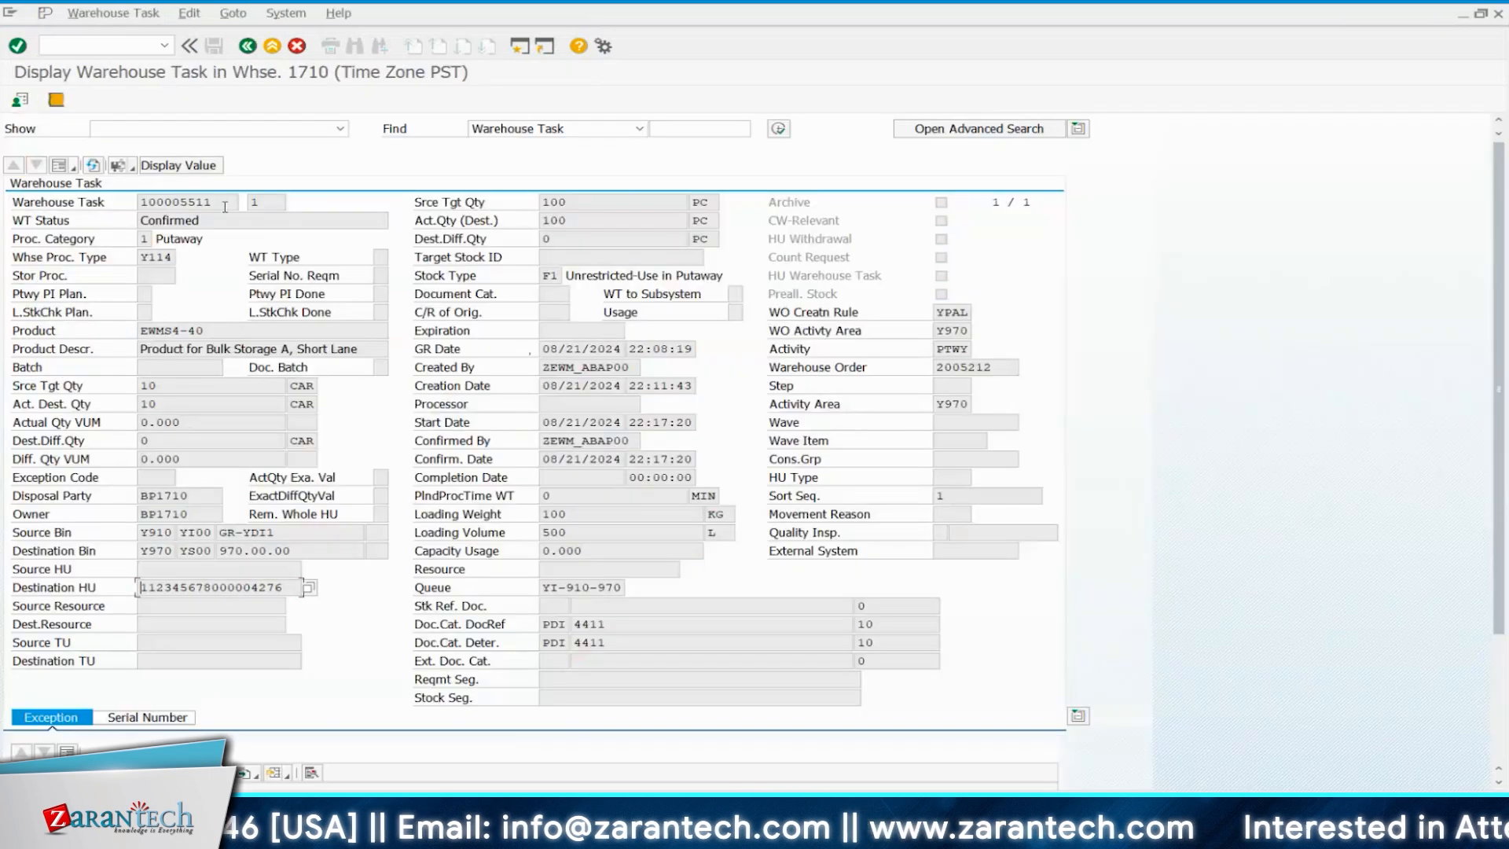
{"action": "left_click_drag", "start_coordinate": [999, 367], "coordinate": [933, 367]}
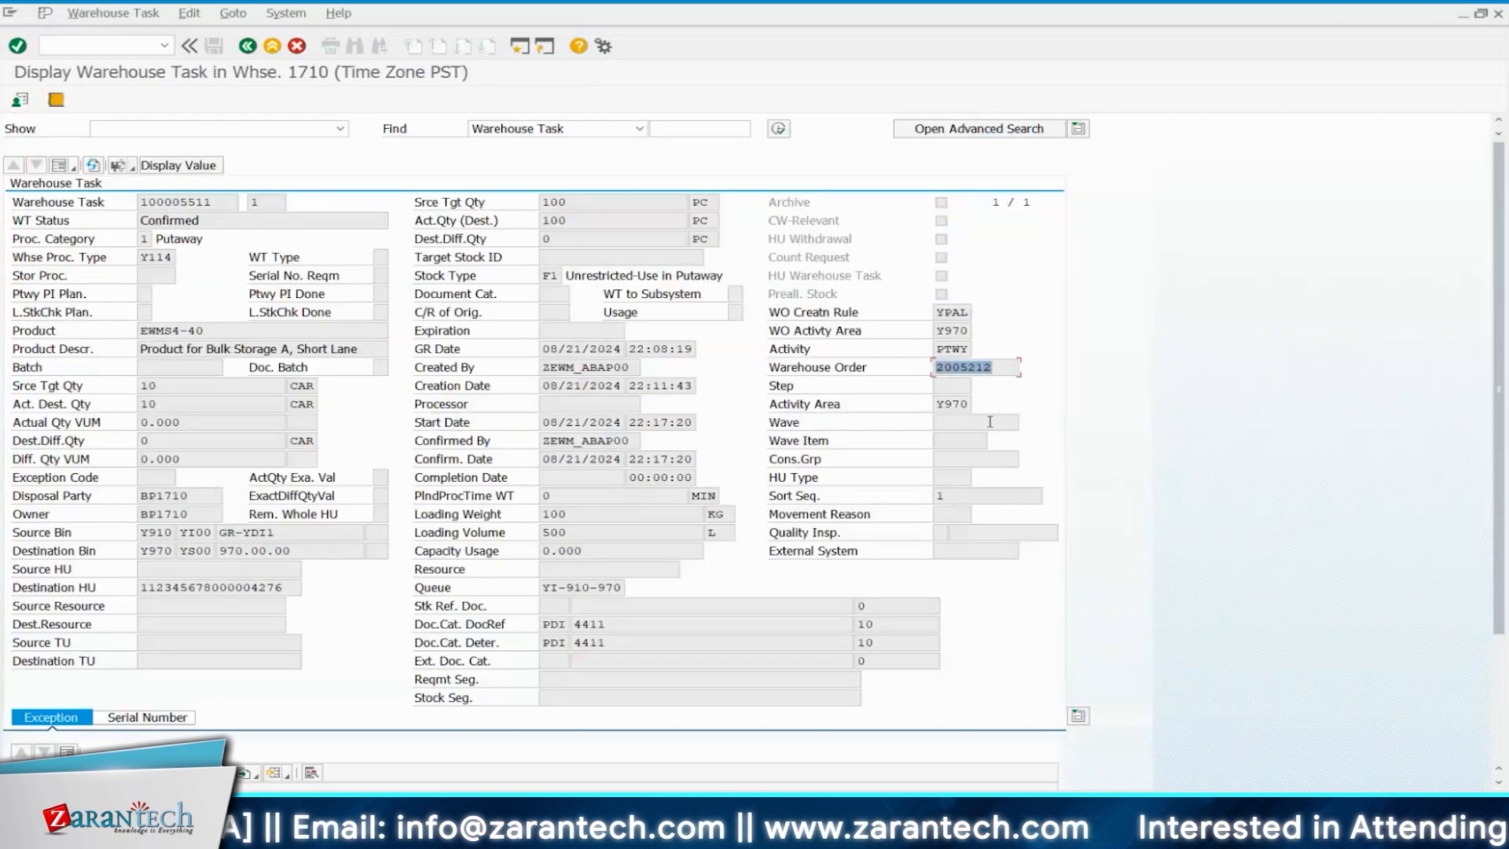
{"action": "key", "text": "F3"}
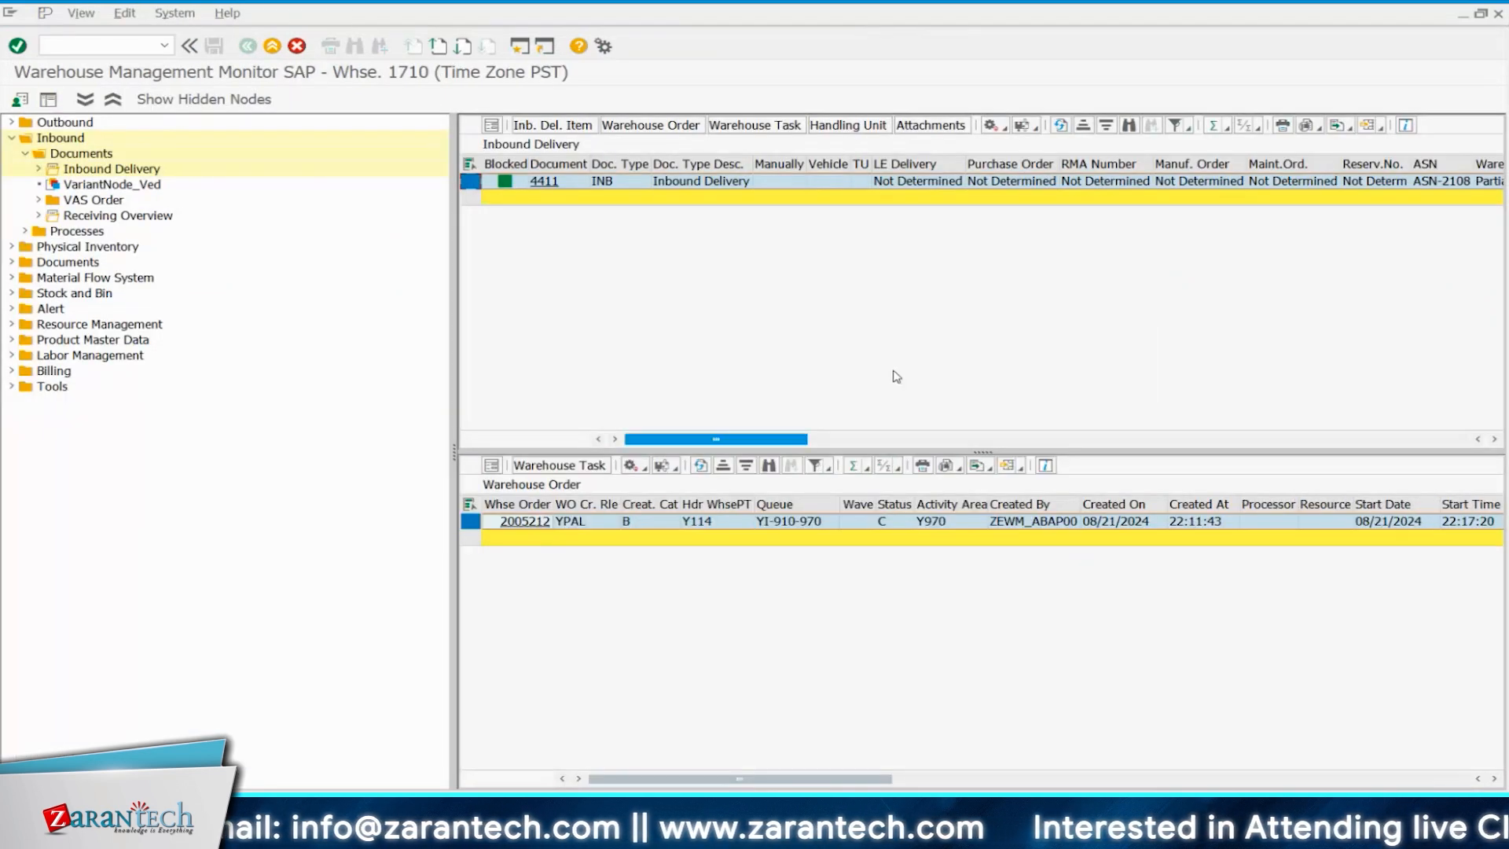
{"action": "left_click", "coordinate": [833, 129]}
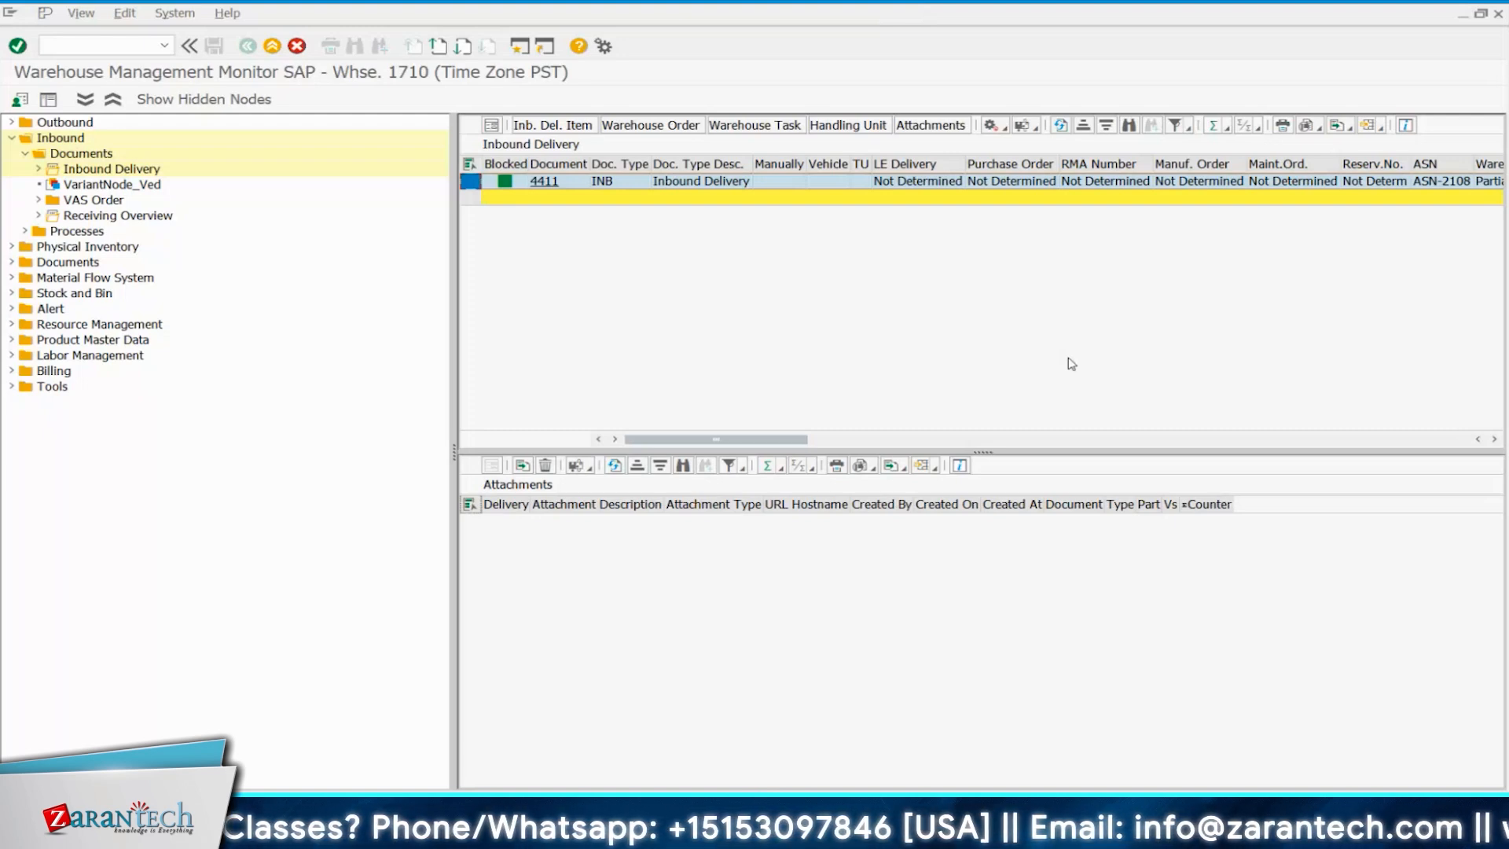
Switch back to the inbound delivery session and display the PPF actions of delivery 4411.
{"action": "mouse_move", "coordinate": [1015, 834]}
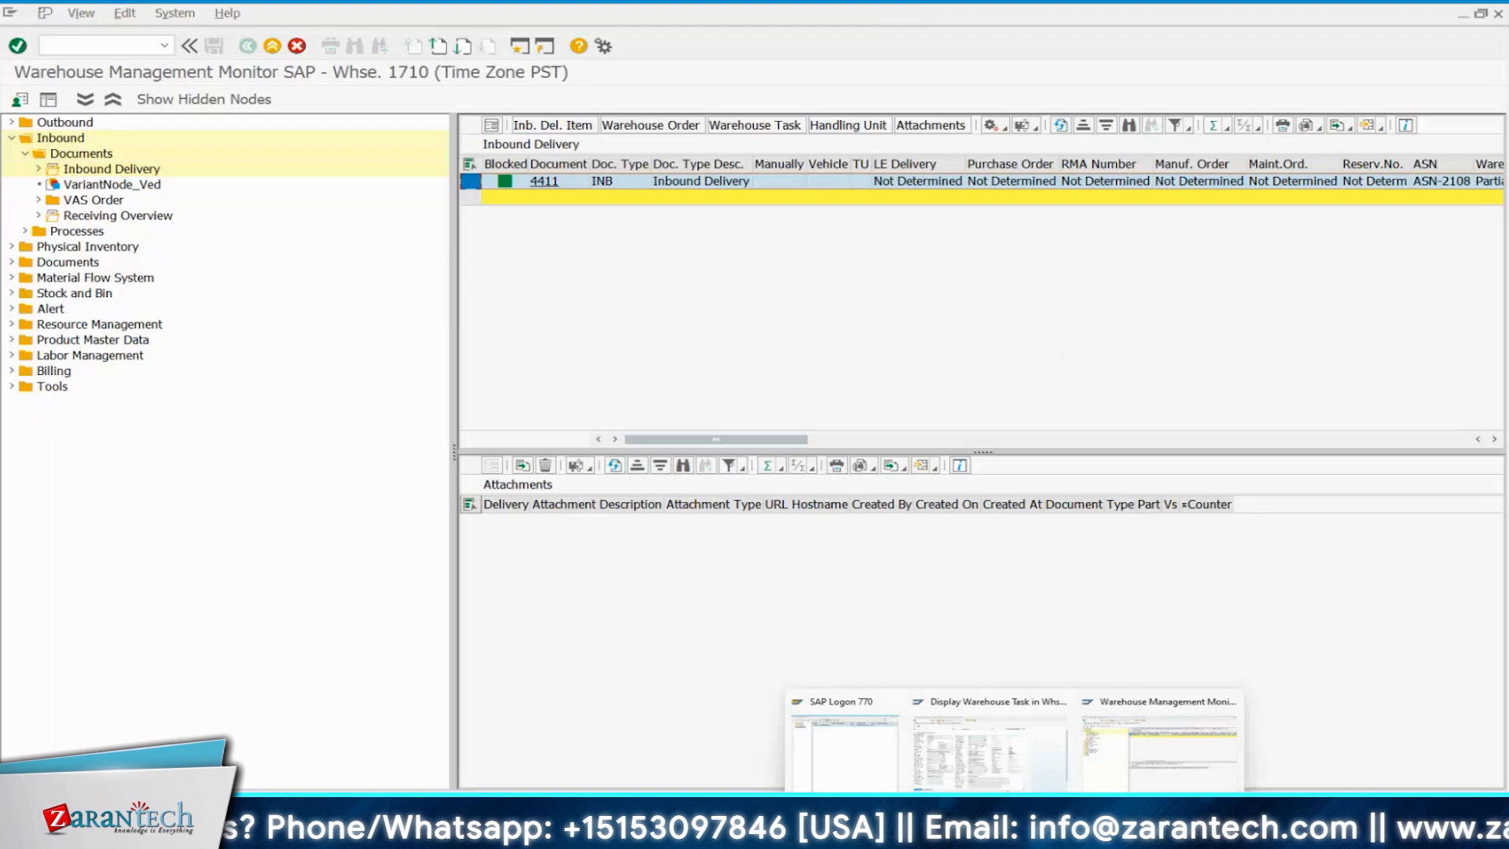
{"action": "left_click", "coordinate": [988, 742]}
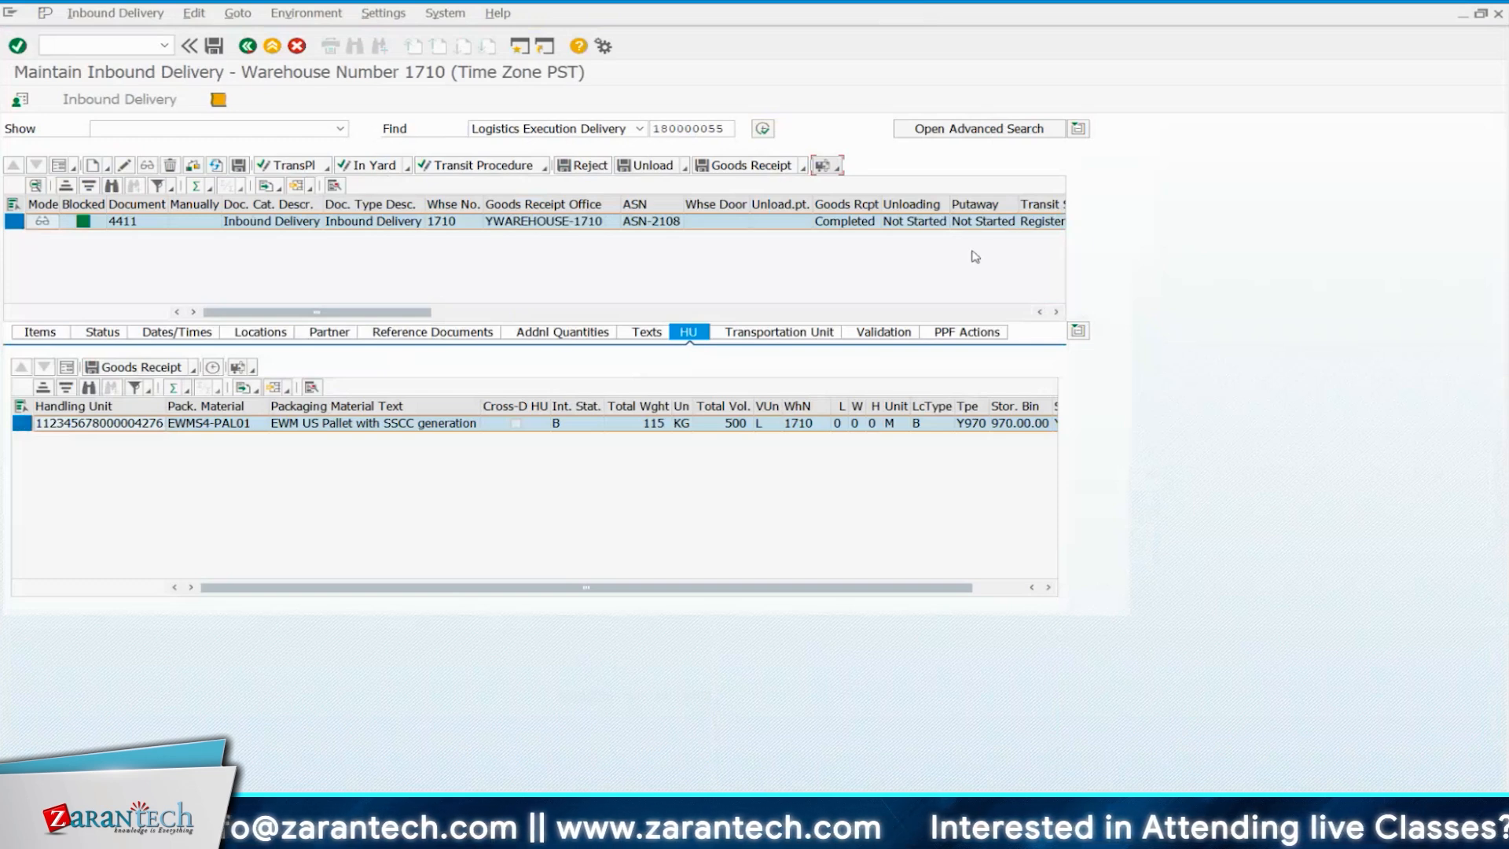
{"action": "left_click", "coordinate": [972, 334]}
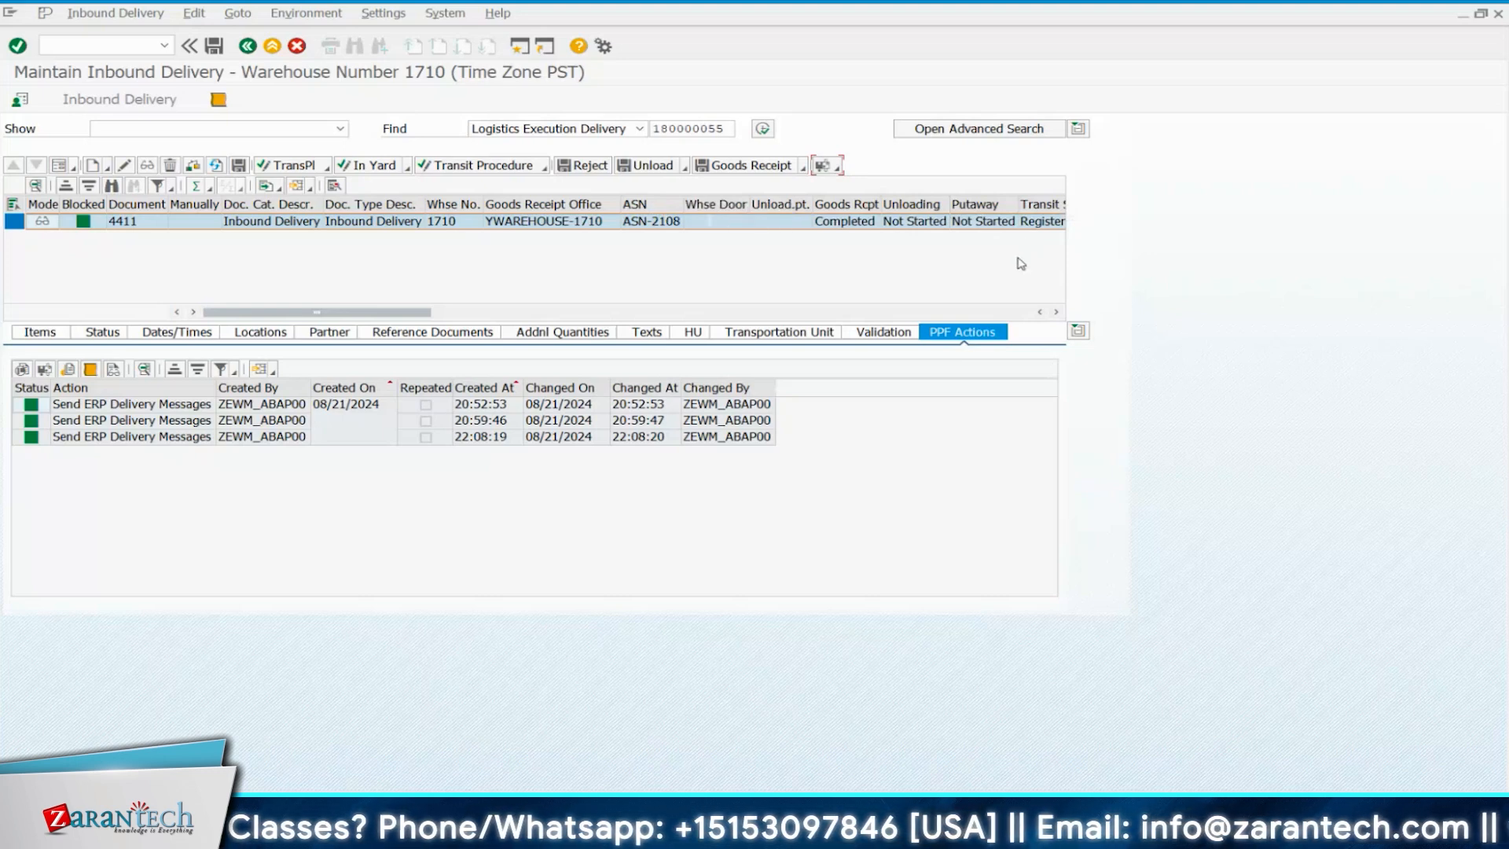
{"action": "left_click", "coordinate": [124, 49]}
{"action": "type", "text": "/"}
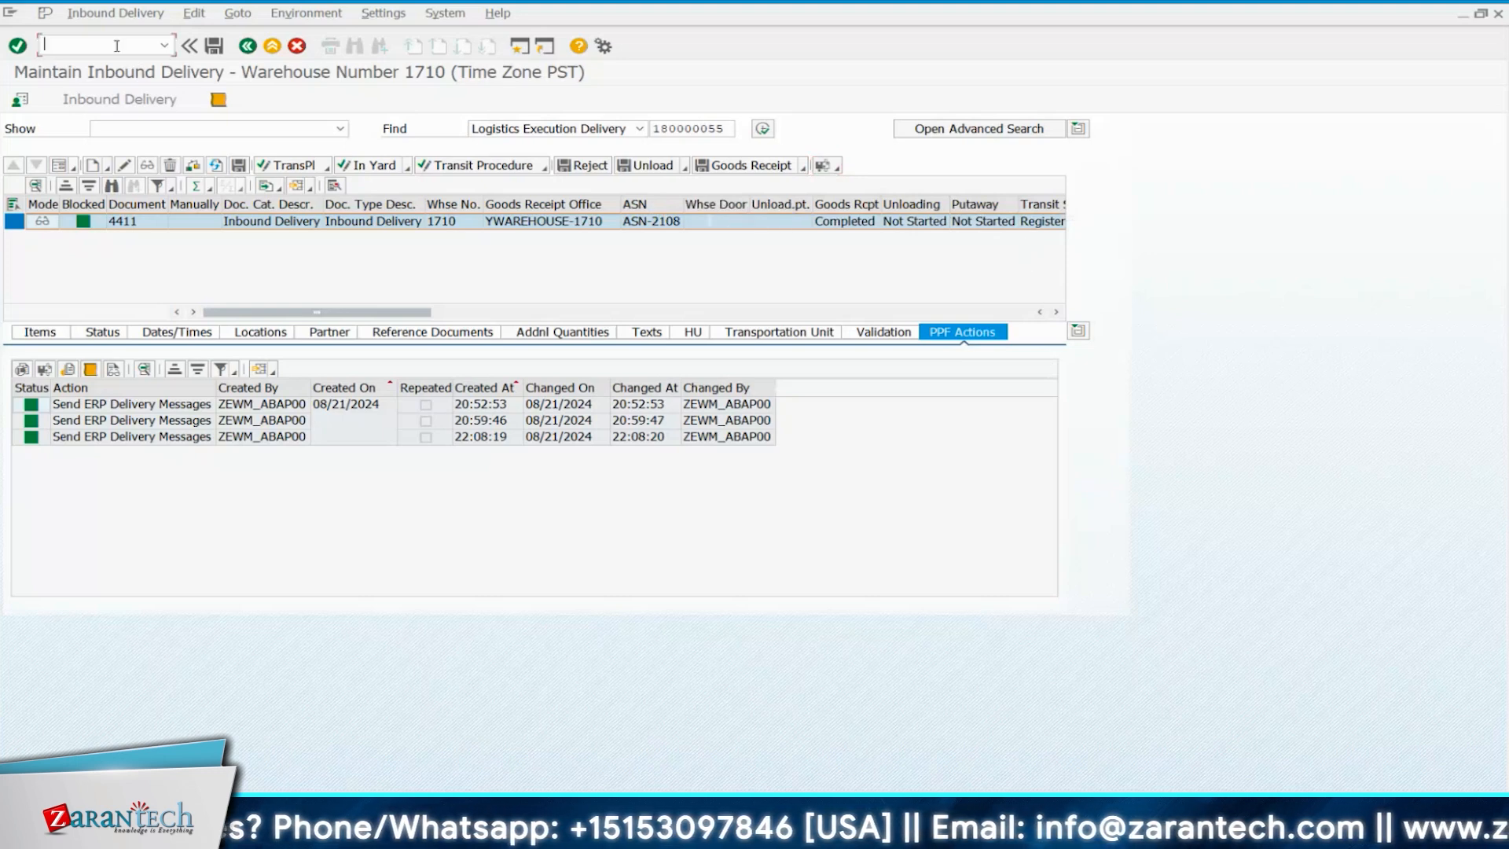
{"action": "type", "text": "n/scwm"}
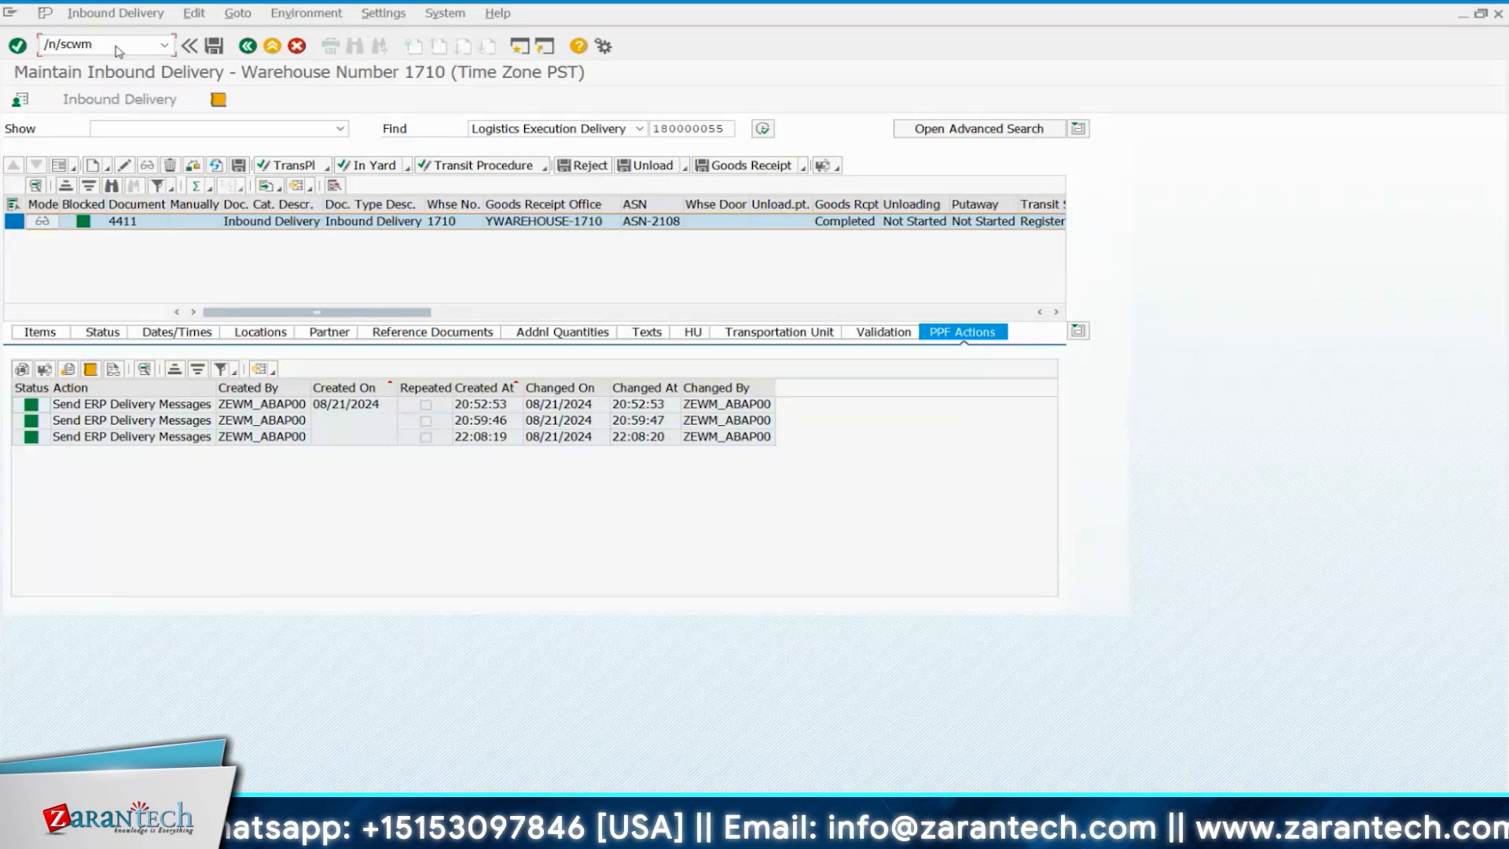
{"action": "type", "text": "/adhu"}
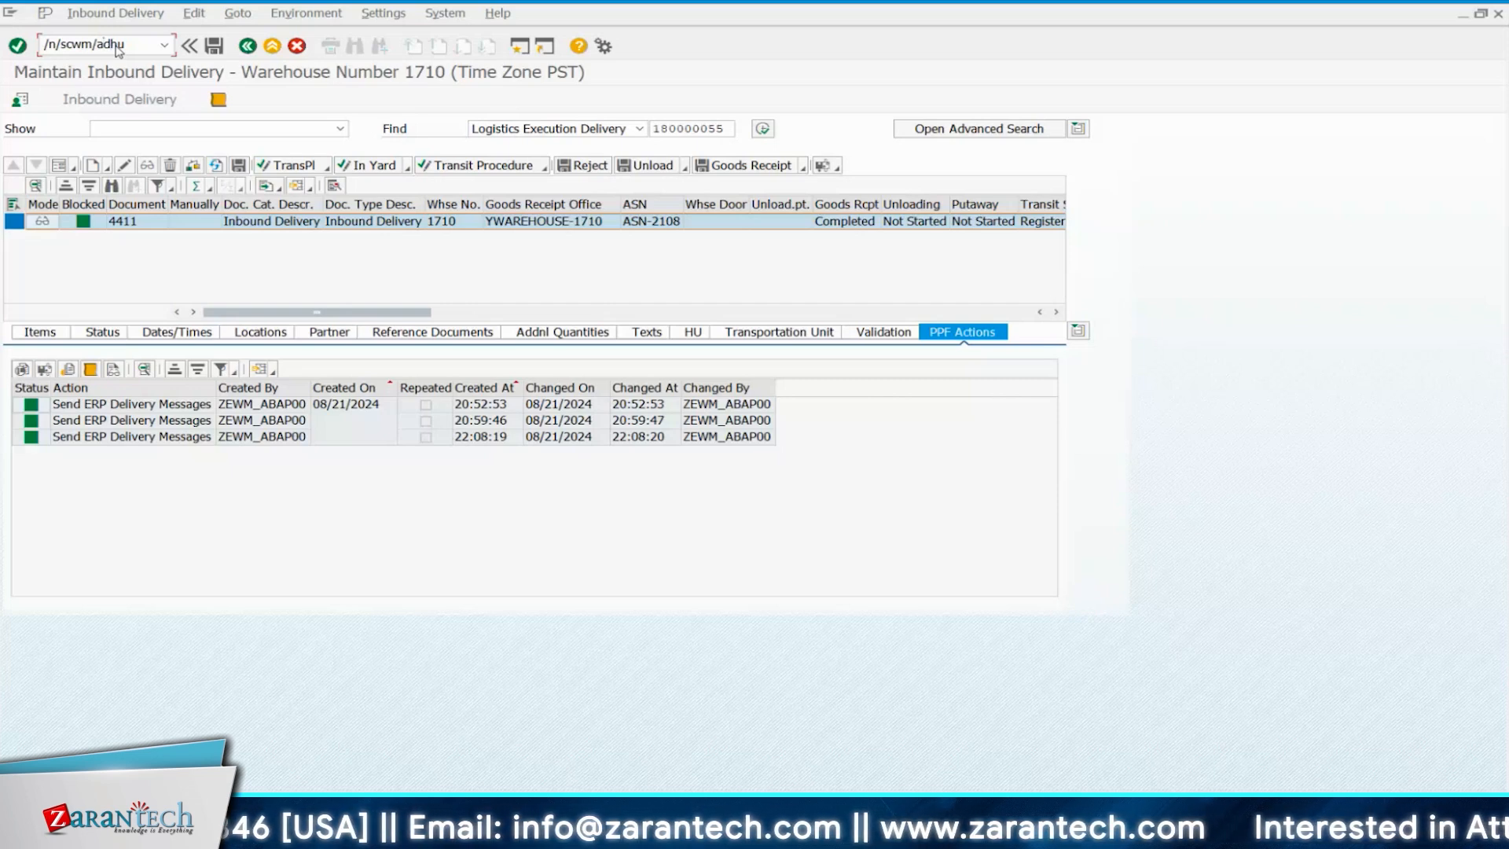
{"action": "key", "text": "shift+Left"}
{"action": "key", "text": "shift+Left"}
{"action": "key", "text": "shift+Left"}
{"action": "key", "text": "shift+Left"}
{"action": "key", "text": "End"}
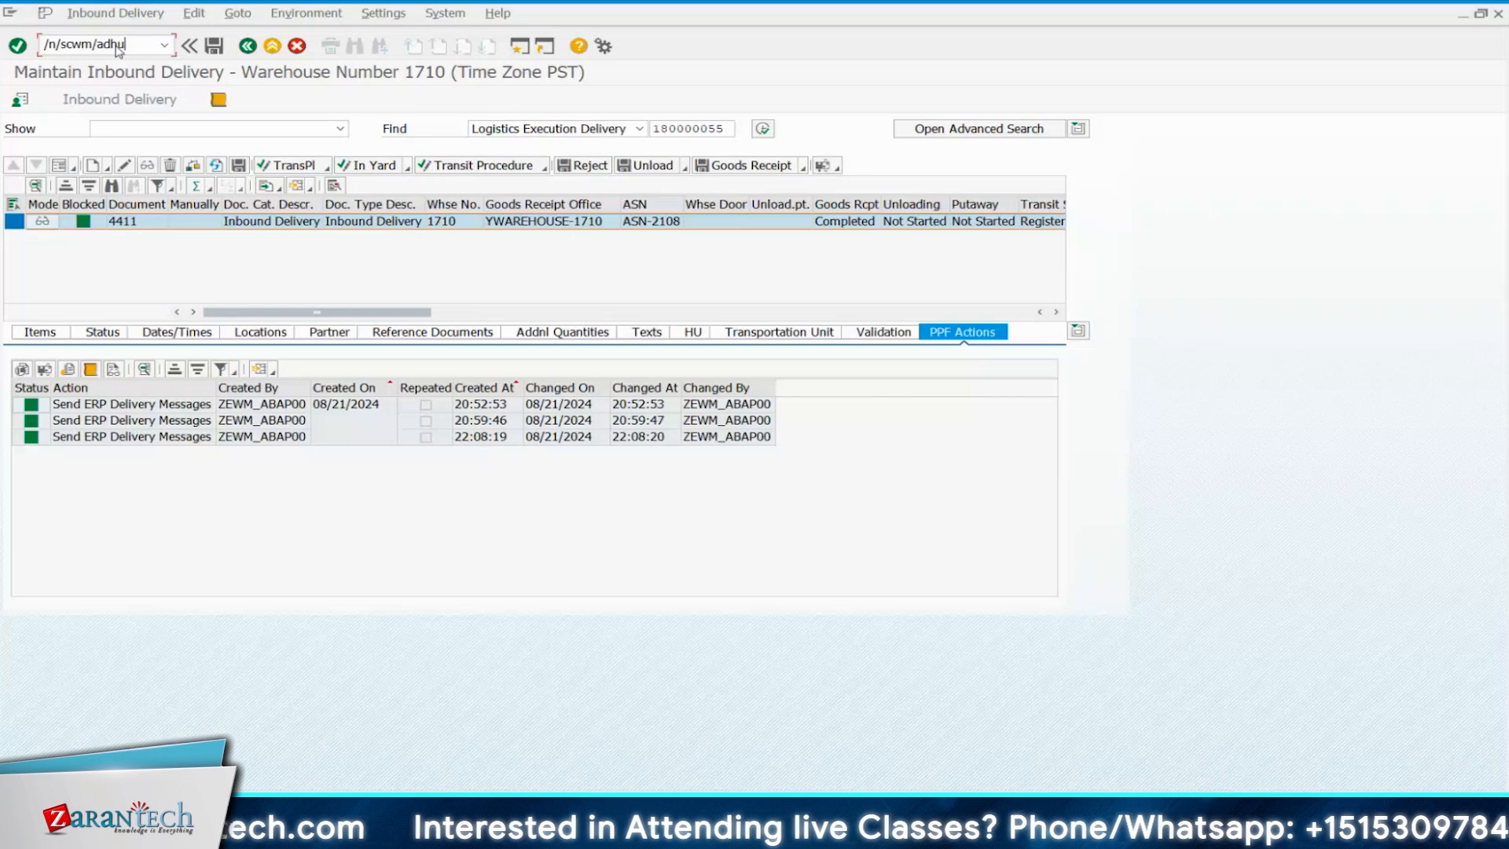
{"action": "key", "text": "BackSpace"}
{"action": "key", "text": "BackSpace"}
{"action": "key", "text": "BackSpace"}
{"action": "key", "text": "BackSpace"}
{"action": "key", "text": "BackSpace"}
{"action": "key", "text": "BackSpace"}
{"action": "key", "text": "BackSpace"}
{"action": "key", "text": "BackSpace"}
{"action": "key", "text": "BackSpace"}
{"action": "key", "text": "BackSpace"}
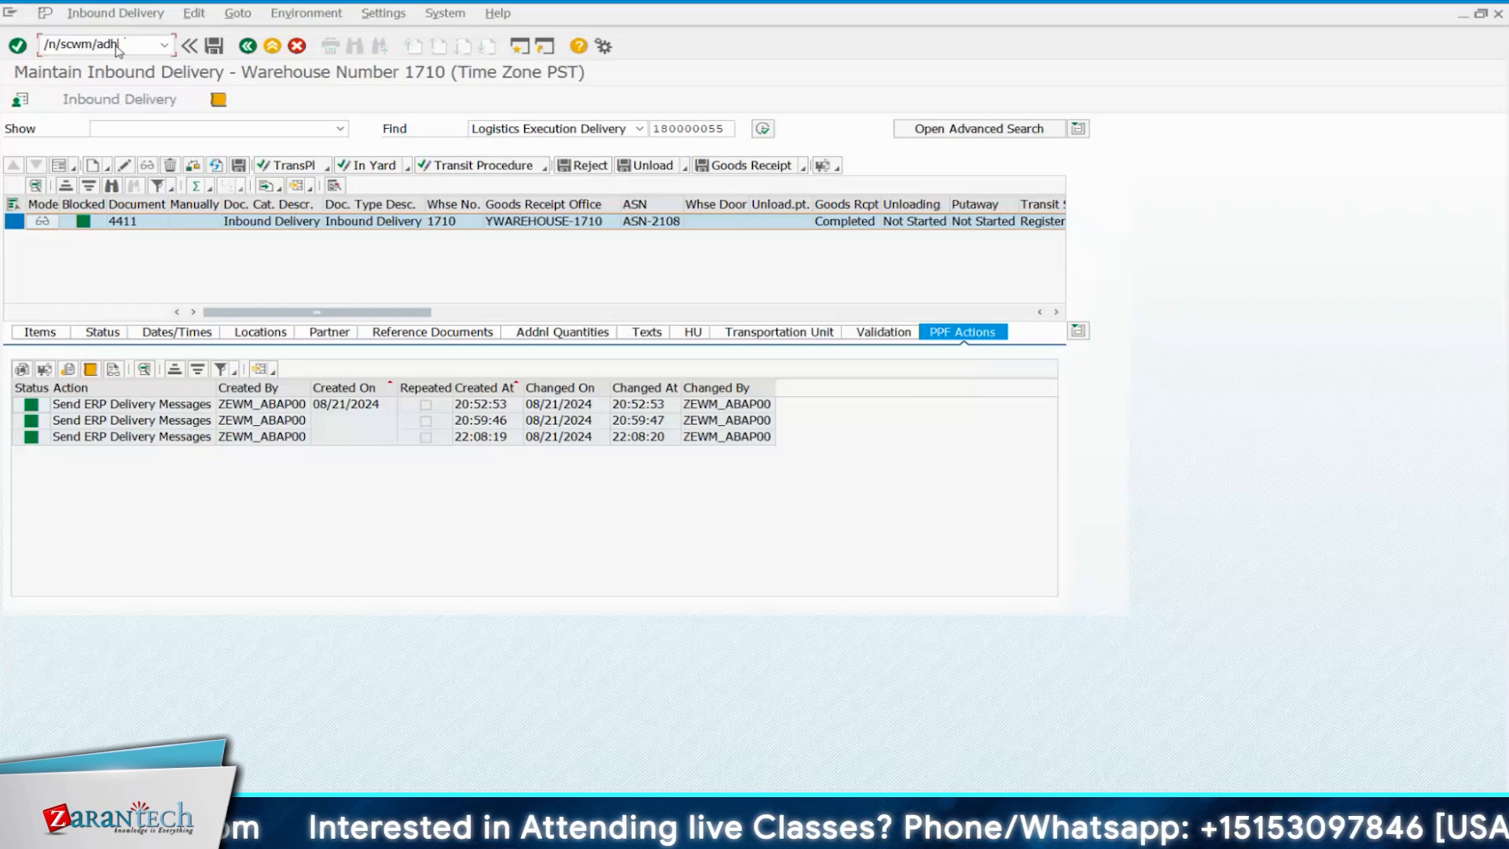
Display the definition of transaction /SCWM/ADHU in SE93 and examine its transaction text.
{"action": "type", "text": "se93"}
{"action": "key", "text": "Return"}
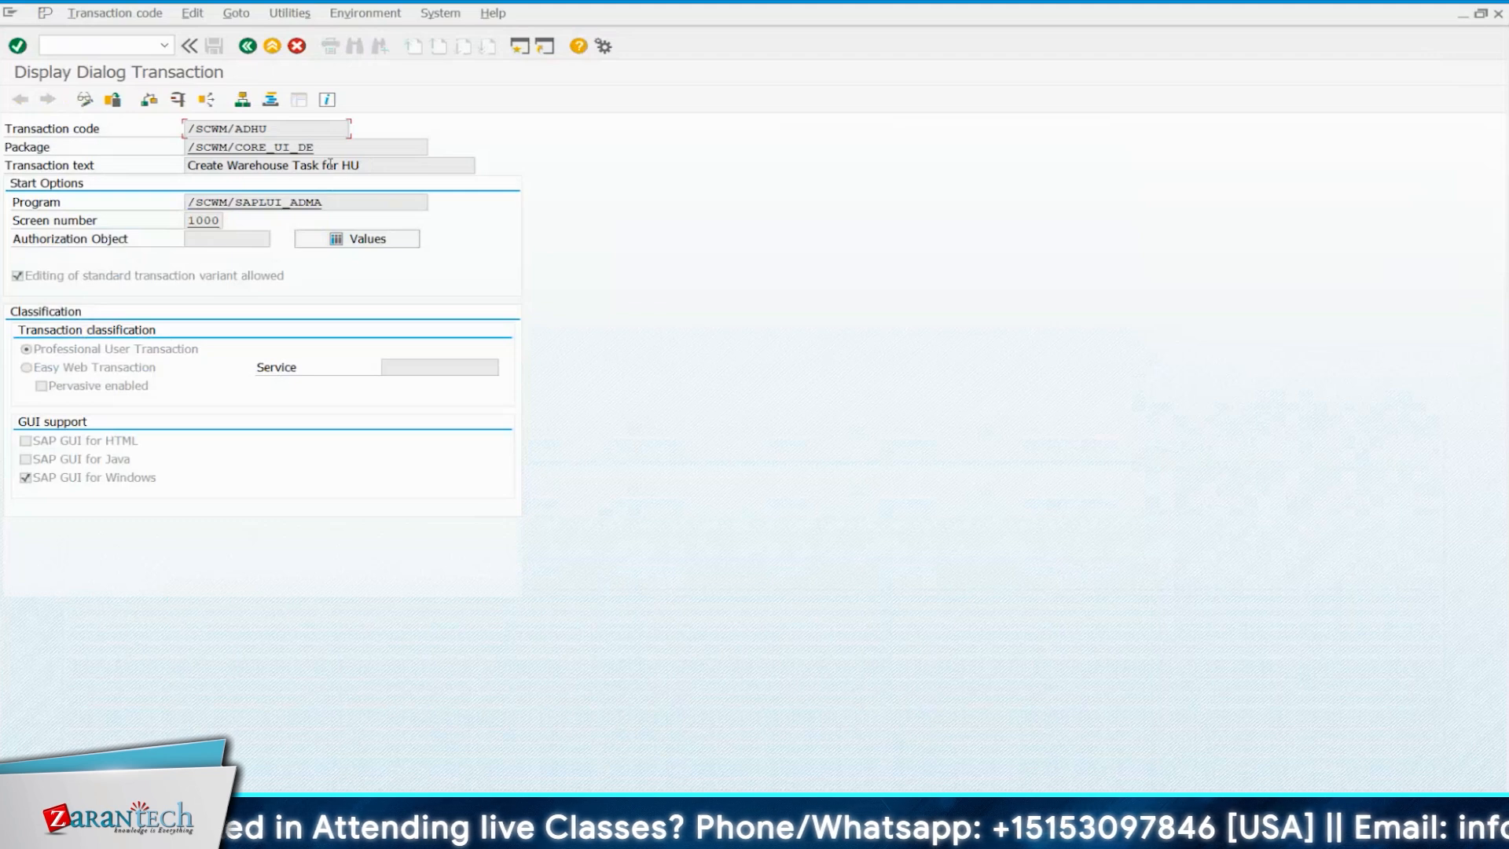
{"action": "left_click", "coordinate": [374, 165]}
{"action": "left_click_drag", "start_coordinate": [374, 165], "coordinate": [199, 147]}
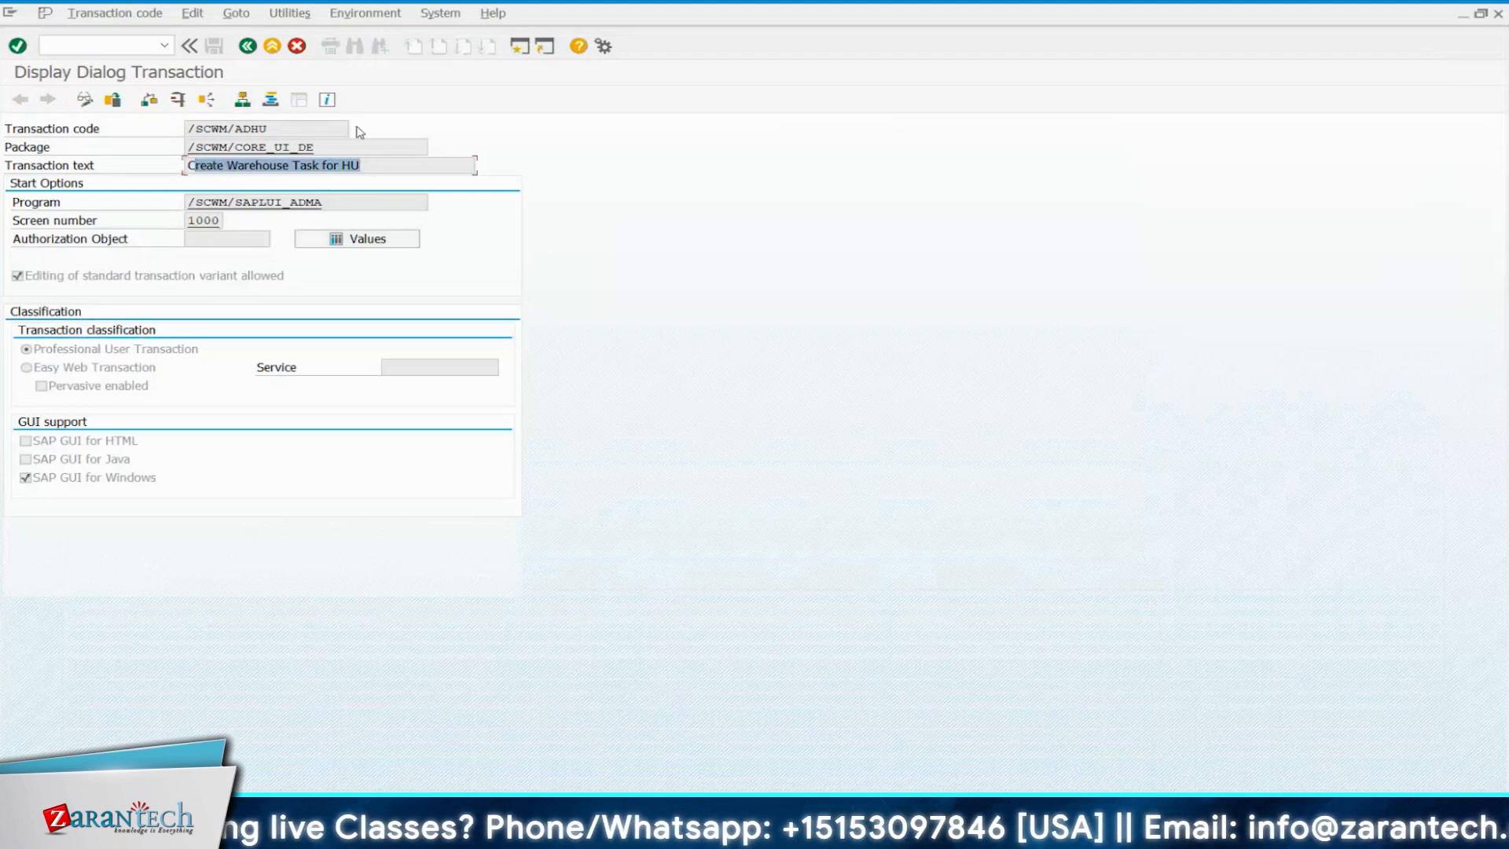
Copy the transaction code /SCWM/ADHU and switch to the EWM ABAP document in Google Docs.
{"action": "left_click", "coordinate": [286, 128]}
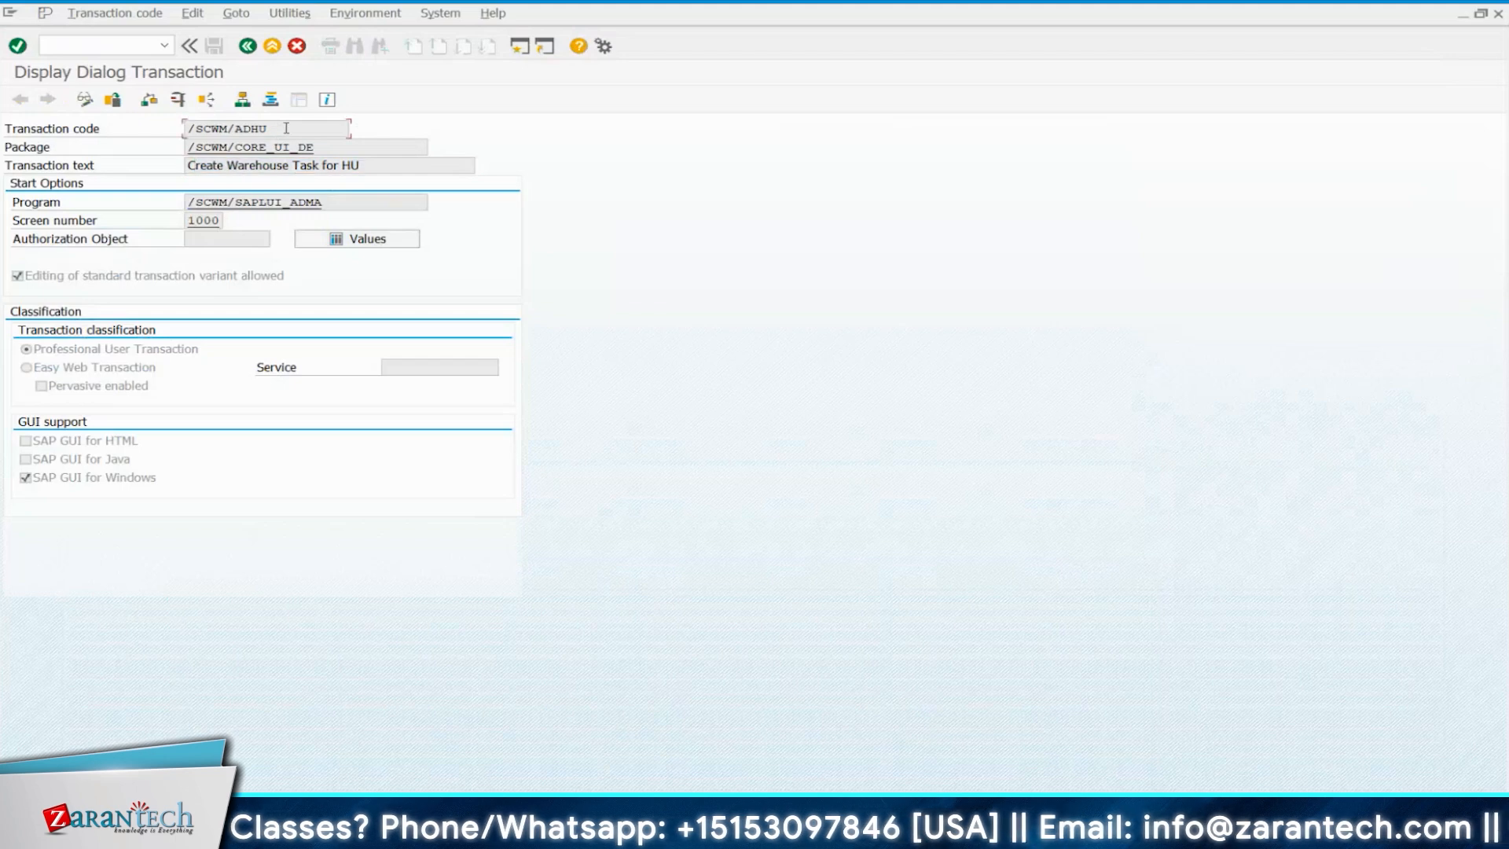
{"action": "left_click_drag", "start_coordinate": [277, 128], "coordinate": [188, 130]}
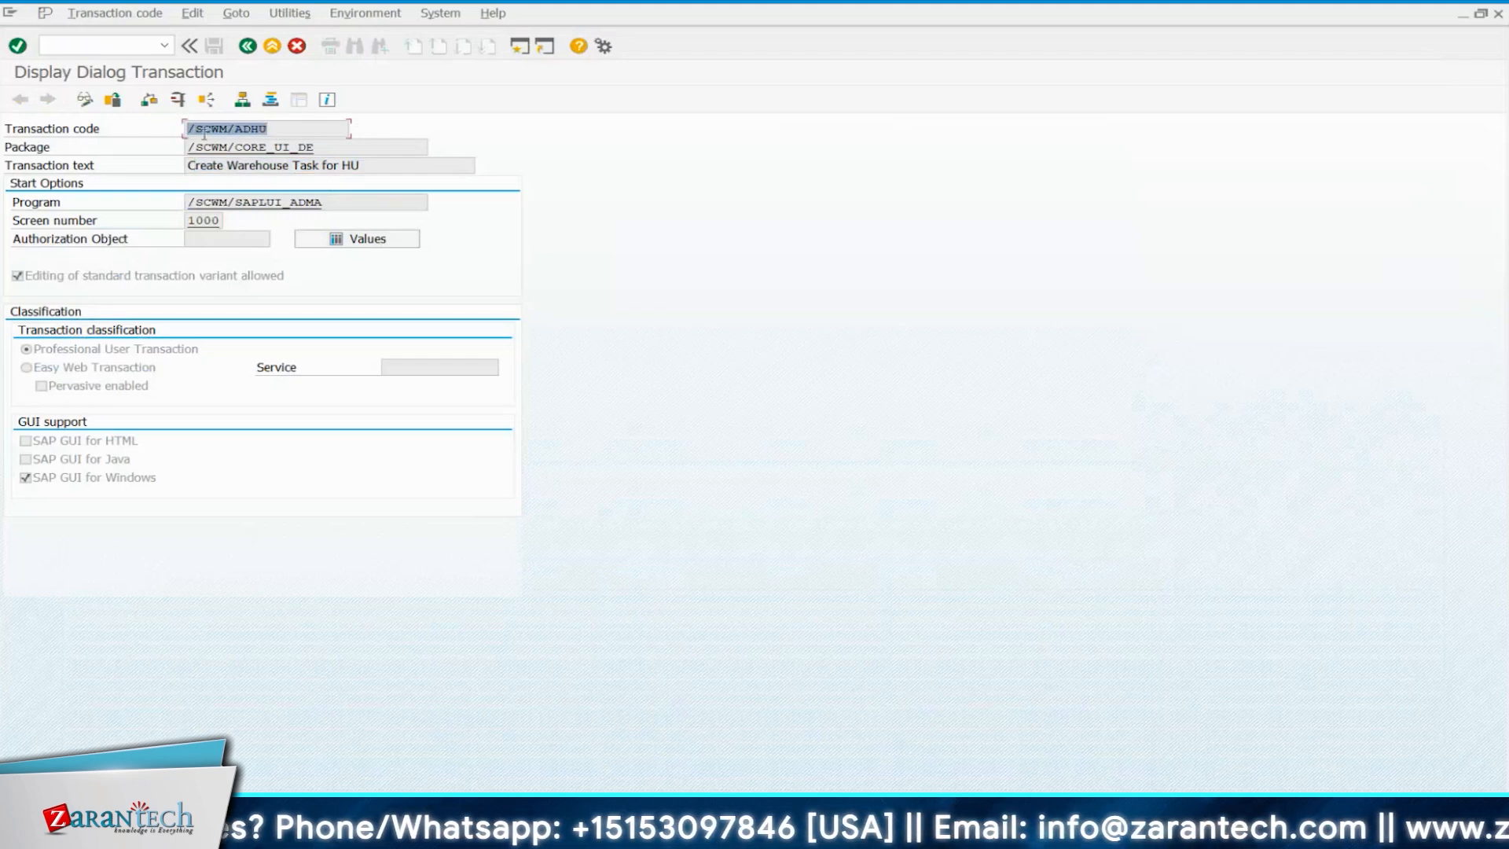
{"action": "key", "text": "ctrl+c"}
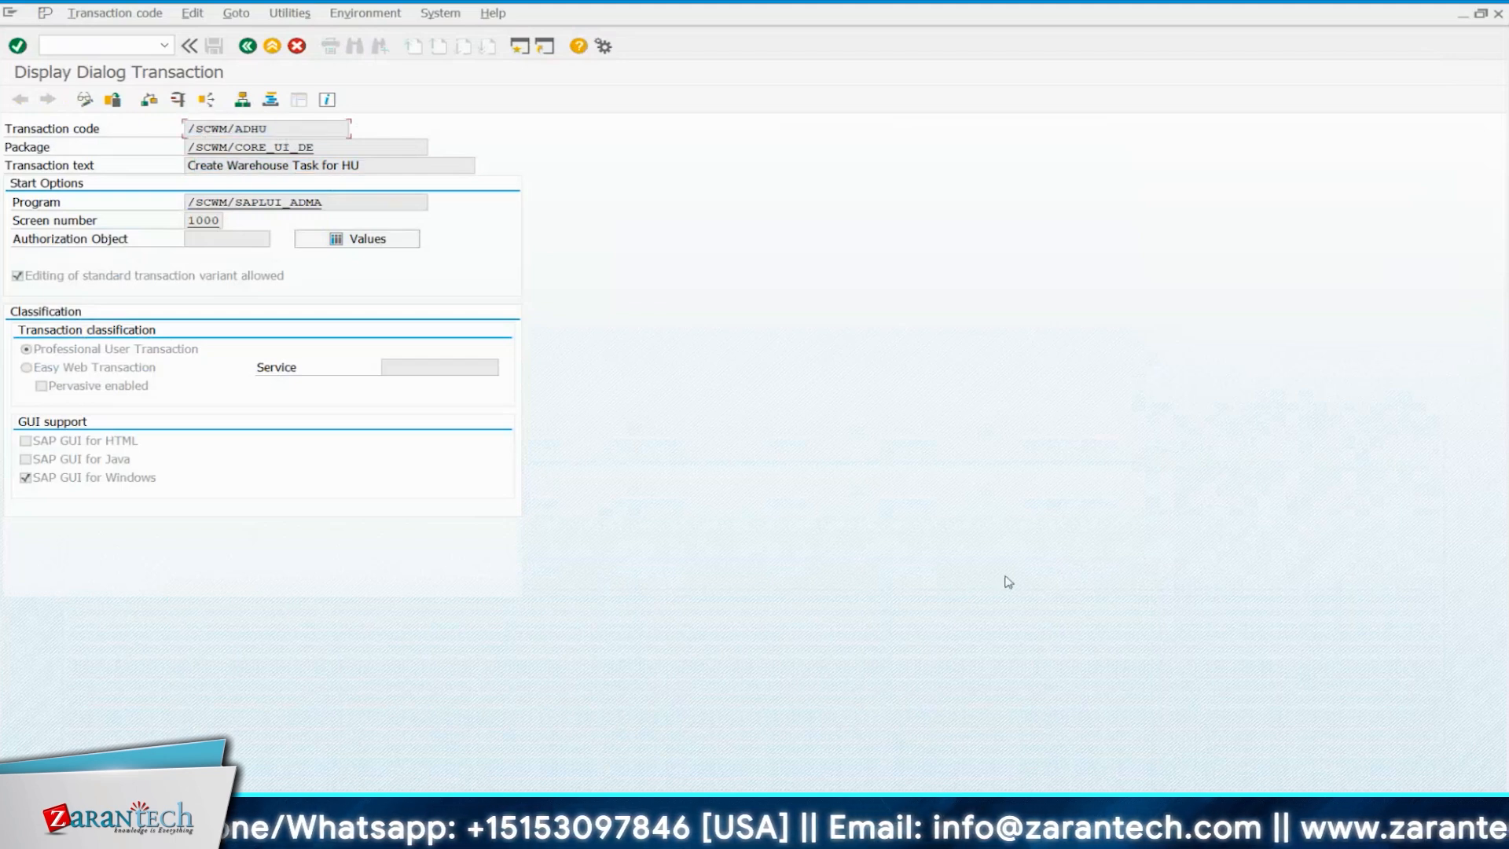
{"action": "mouse_move", "coordinate": [1137, 762]}
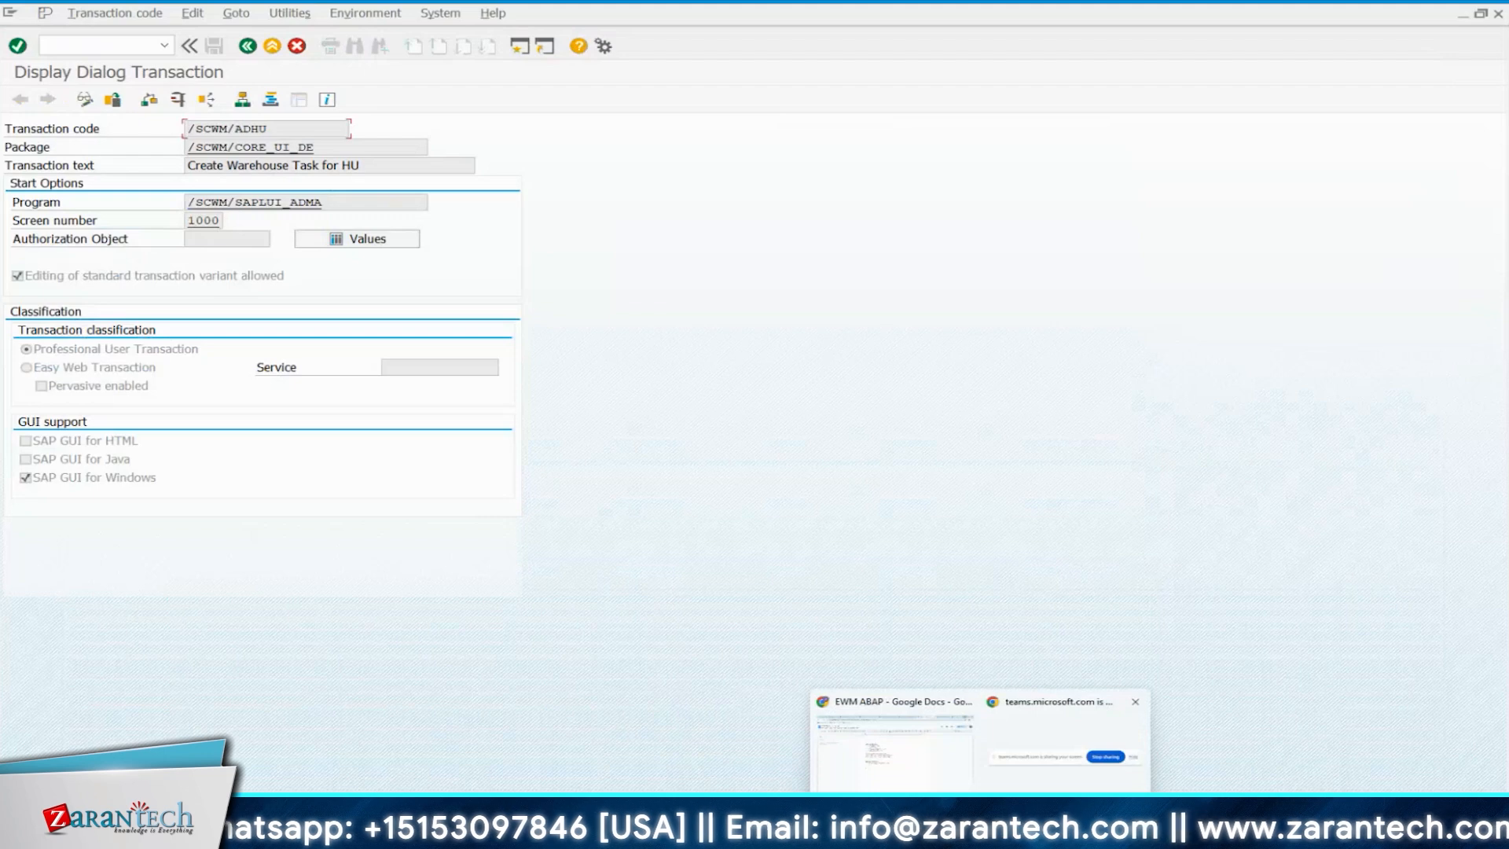
{"action": "left_click", "coordinate": [894, 742]}
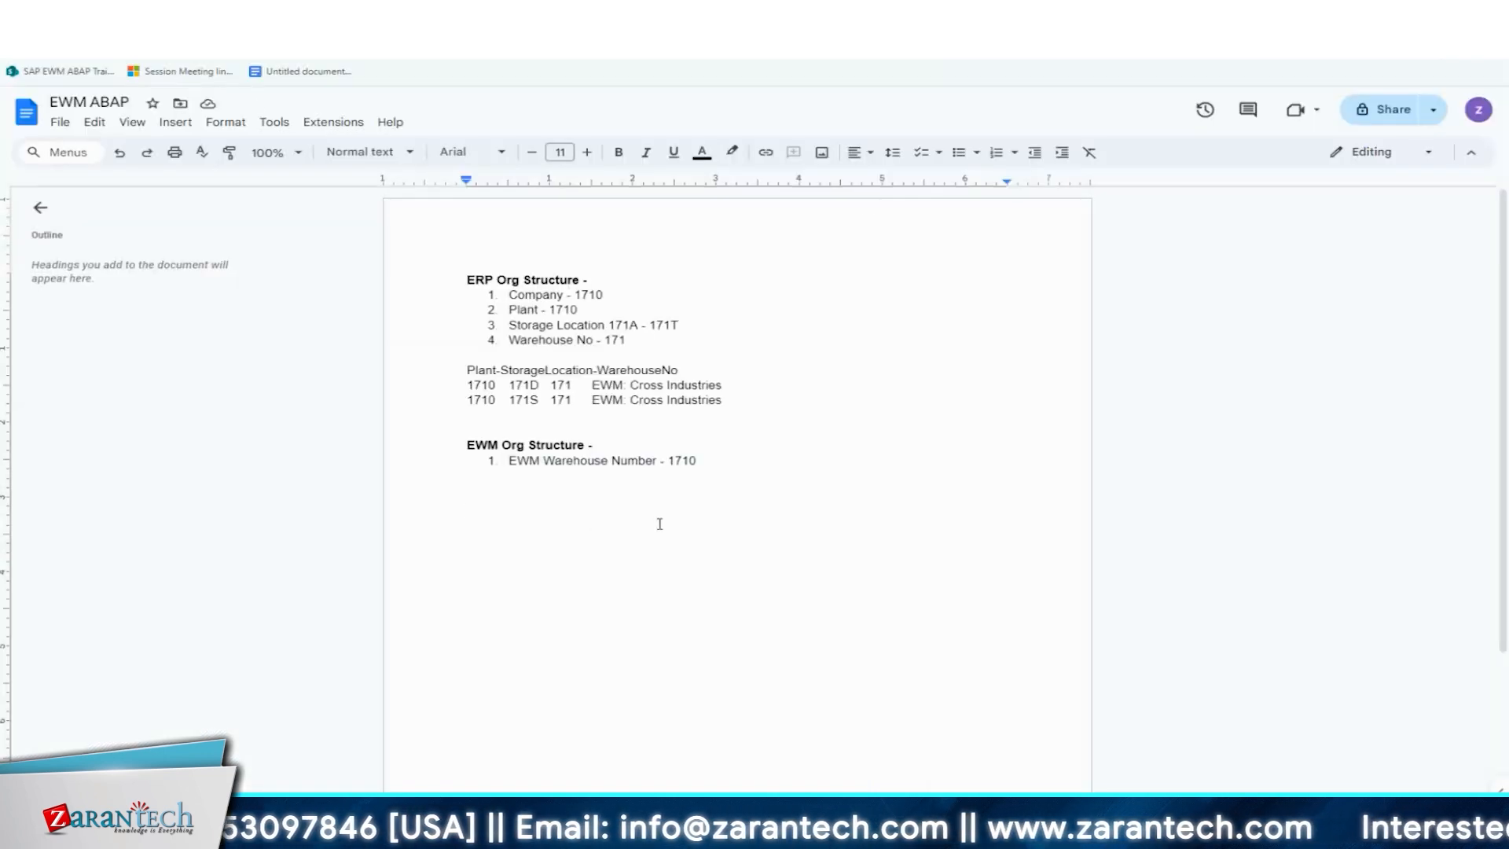
Below the EWM Org Structure notes, add a dashed separator line, the heading "Tcodes:" and the entry "/SCWM/ADHU -".
{"action": "type", "text": "------------------------------------------------------------------------------------------------"}
{"action": "key", "text": "Return"}
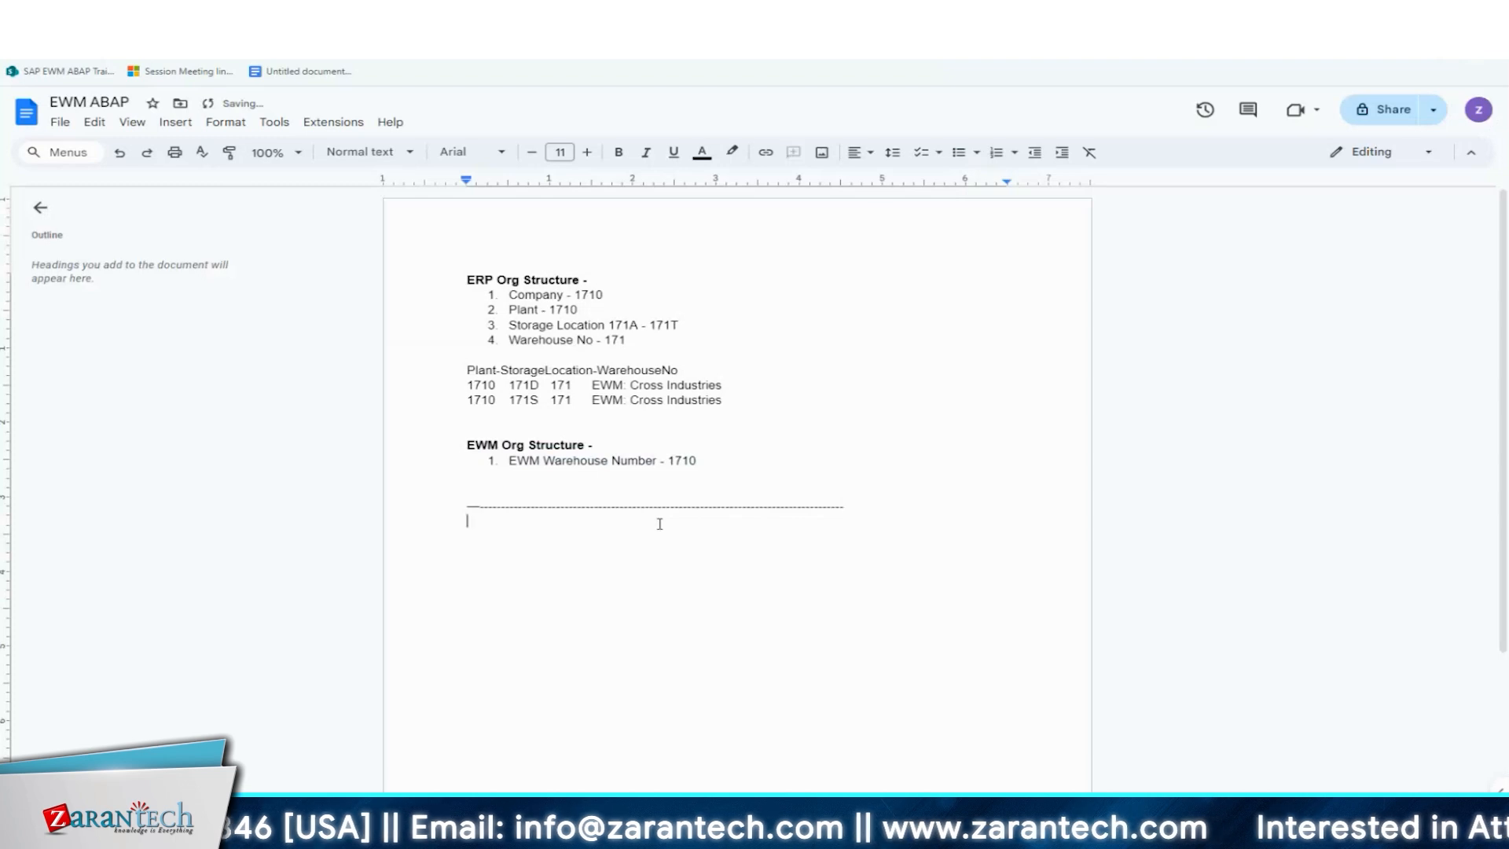
{"action": "type", "text": "Tcodes:"}
{"action": "key", "text": "Return"}
{"action": "key", "text": "Return"}
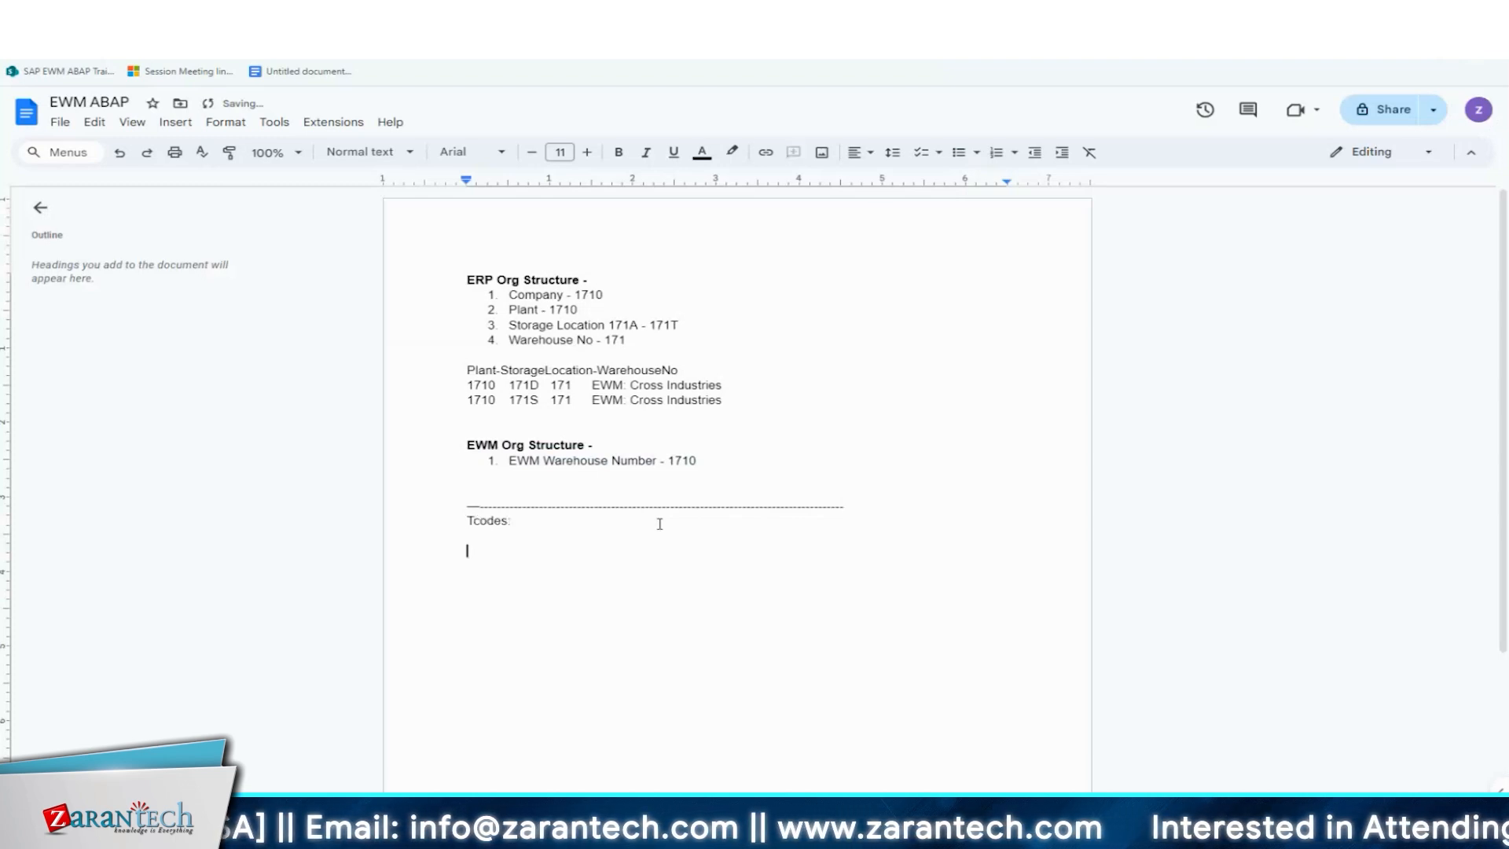
{"action": "key", "text": "ctrl+v"}
{"action": "type", "text": "-"}
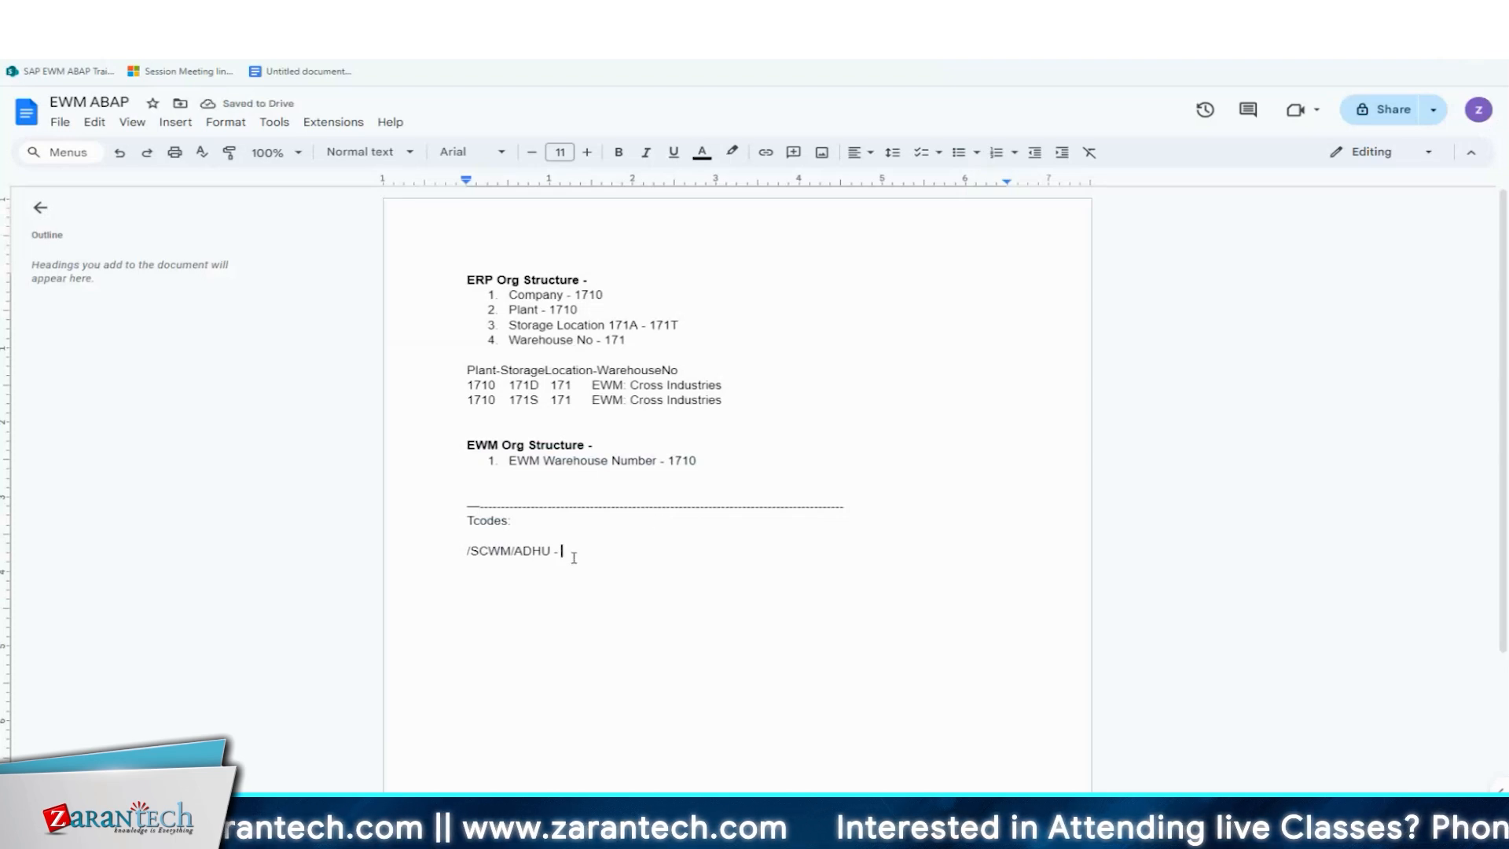
Switch back to SAP and run transaction /SCWM/ADHU to create warehouse tasks for handling units.
{"action": "key", "text": "alt+Tab"}
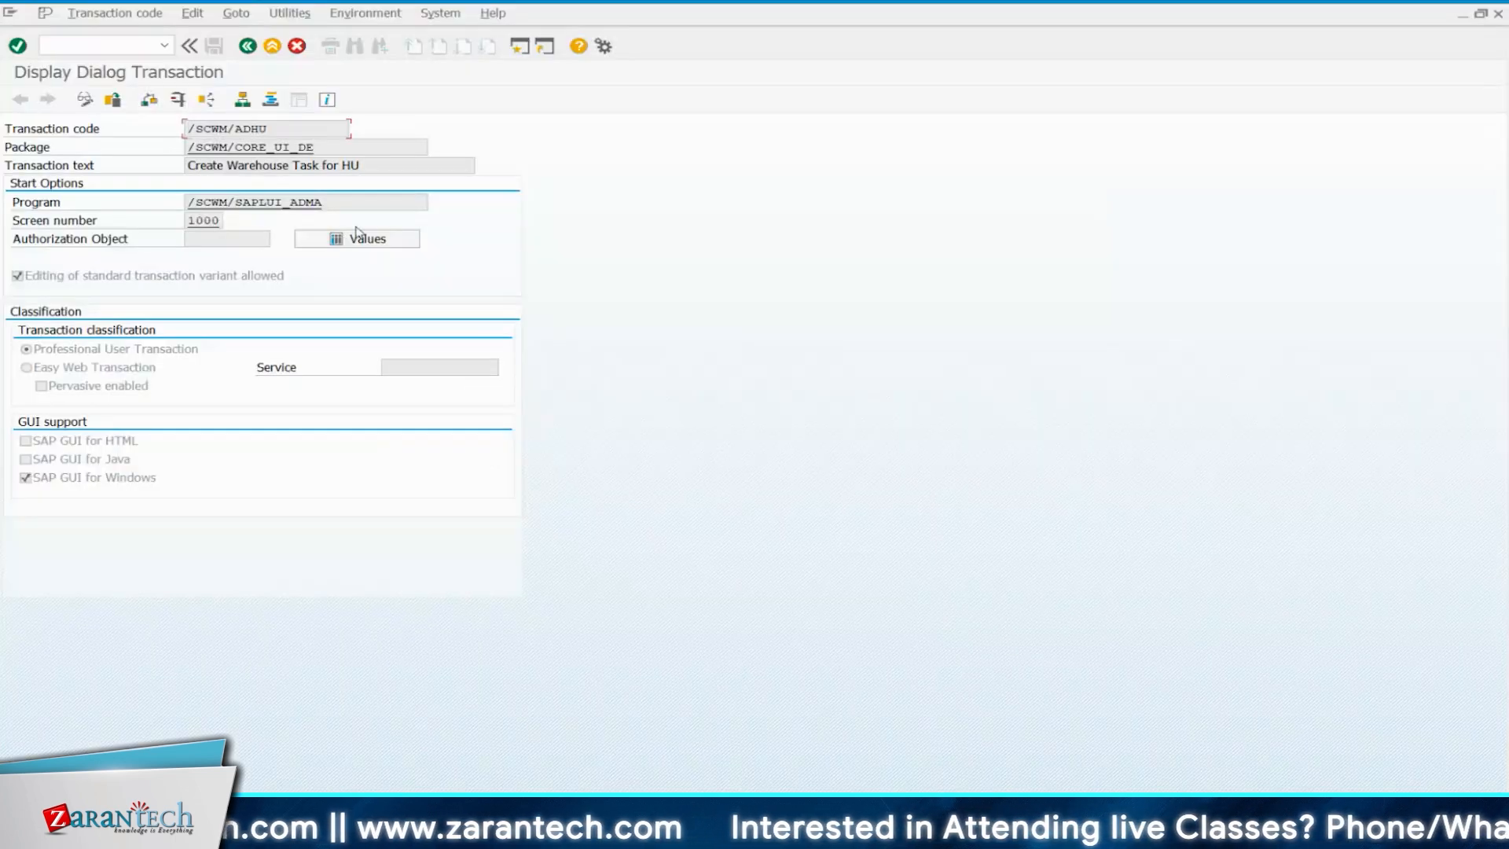
{"action": "key", "text": "F8"}
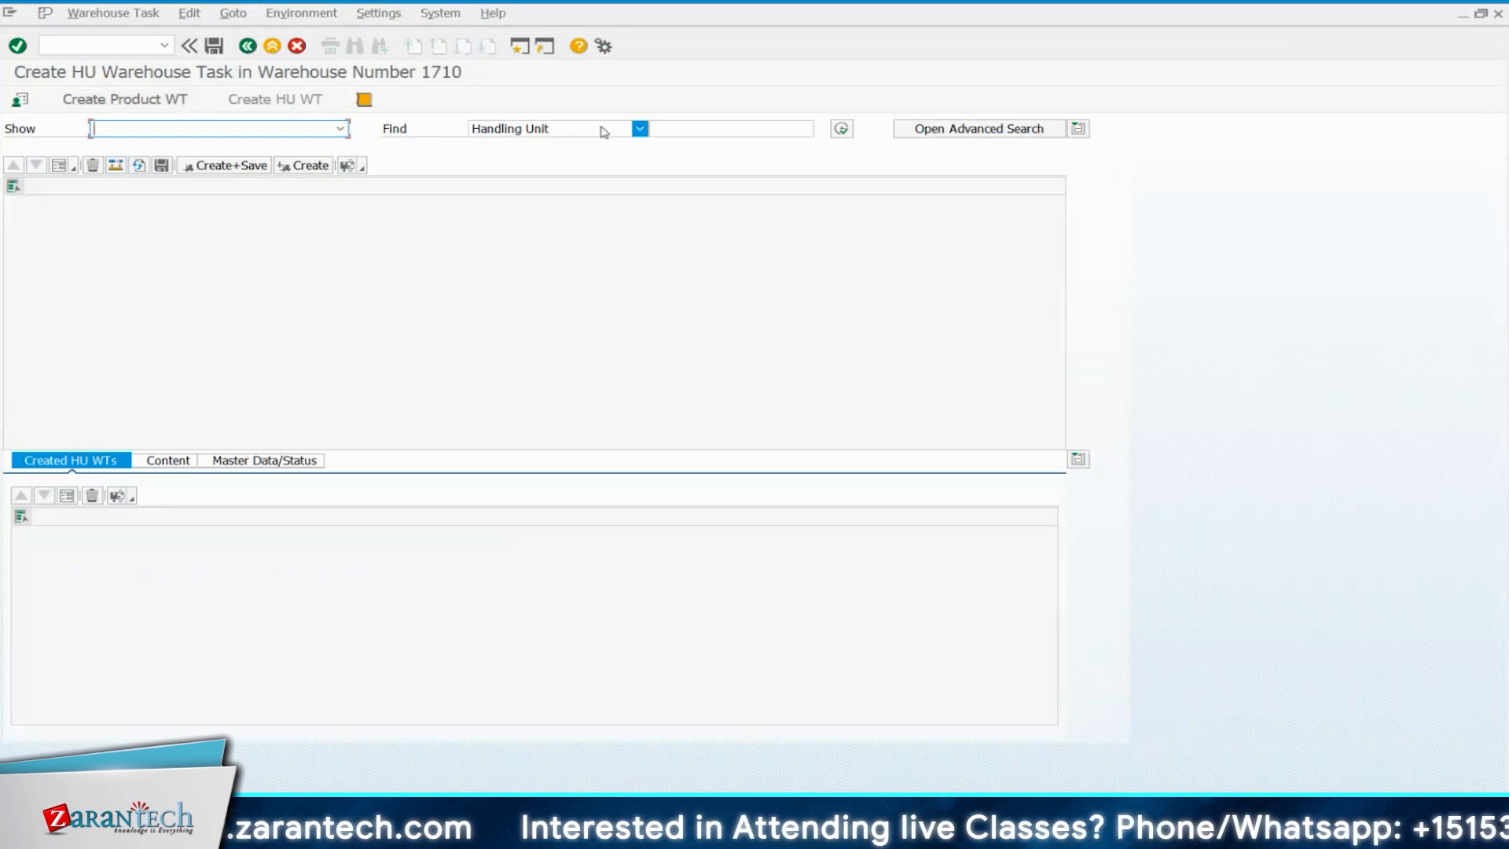
Choose Handling Unit as the search criterion and copy the handling unit number from the inbound delivery's HU data.
{"action": "left_click", "coordinate": [640, 129]}
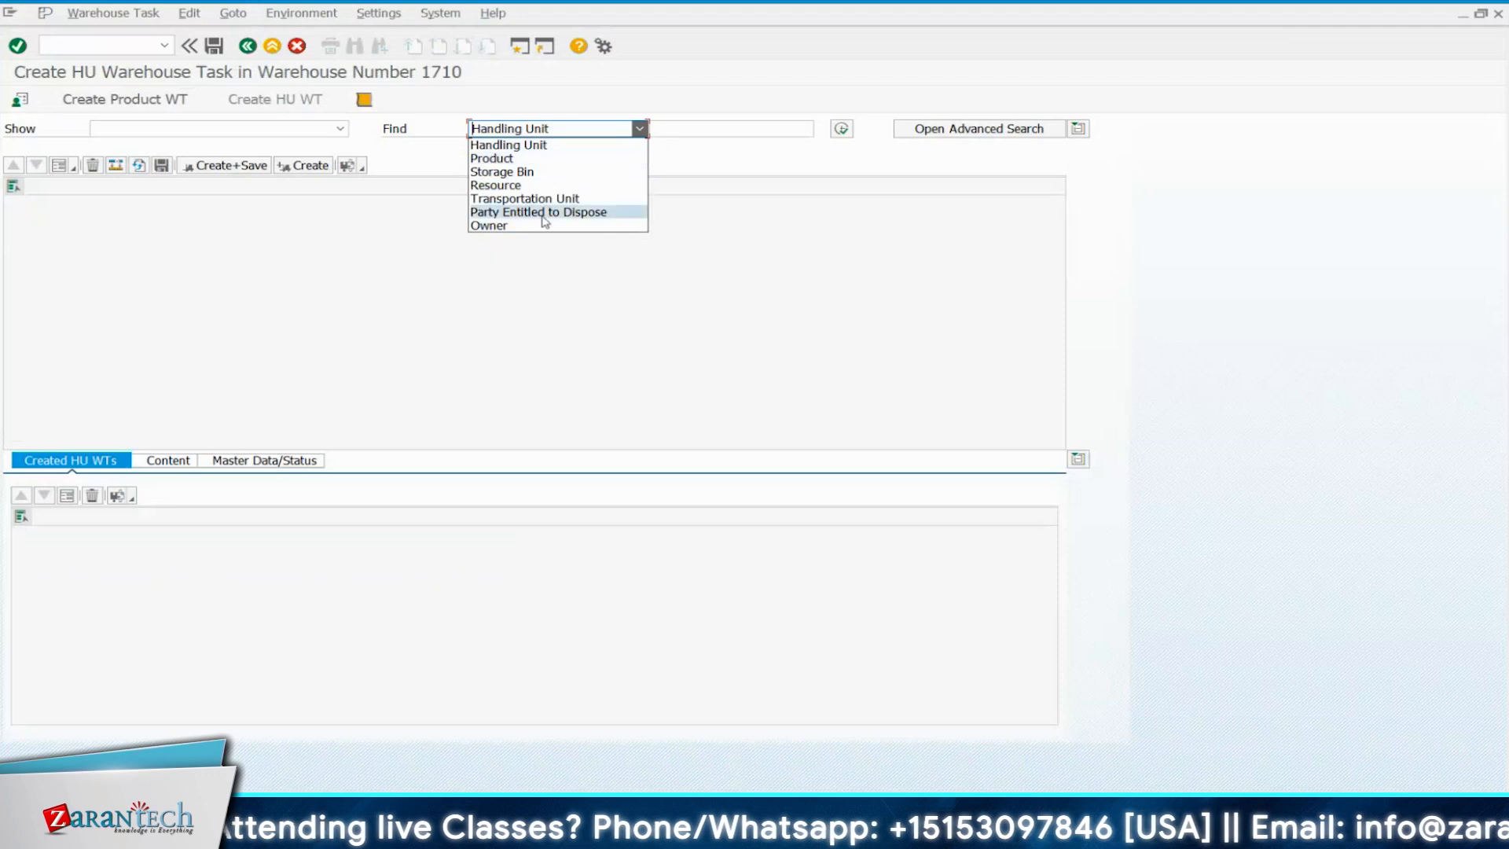
{"action": "left_click", "coordinate": [552, 147]}
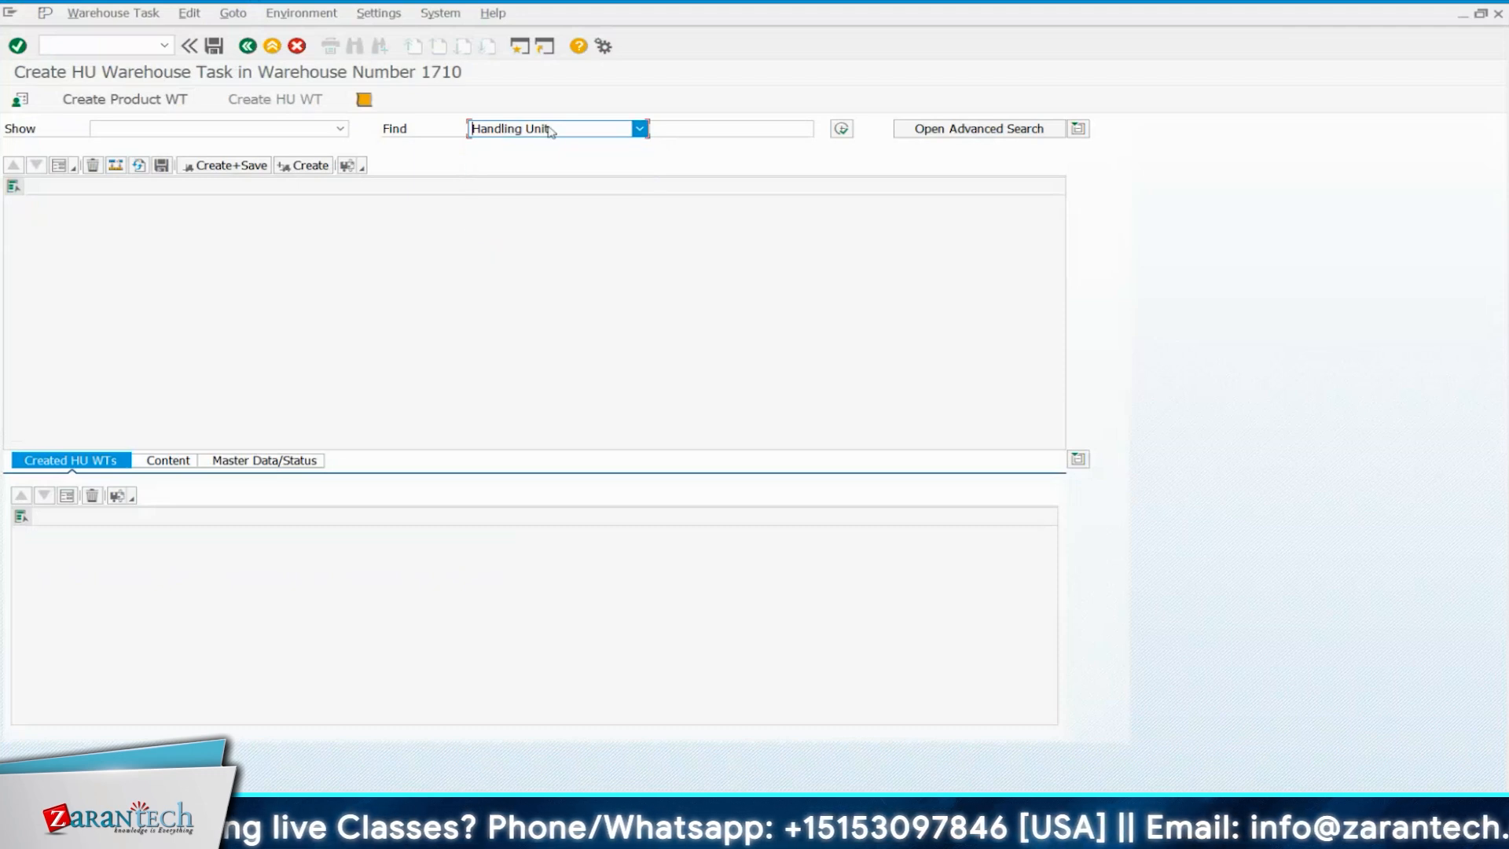
{"action": "mouse_move", "coordinate": [1002, 788]}
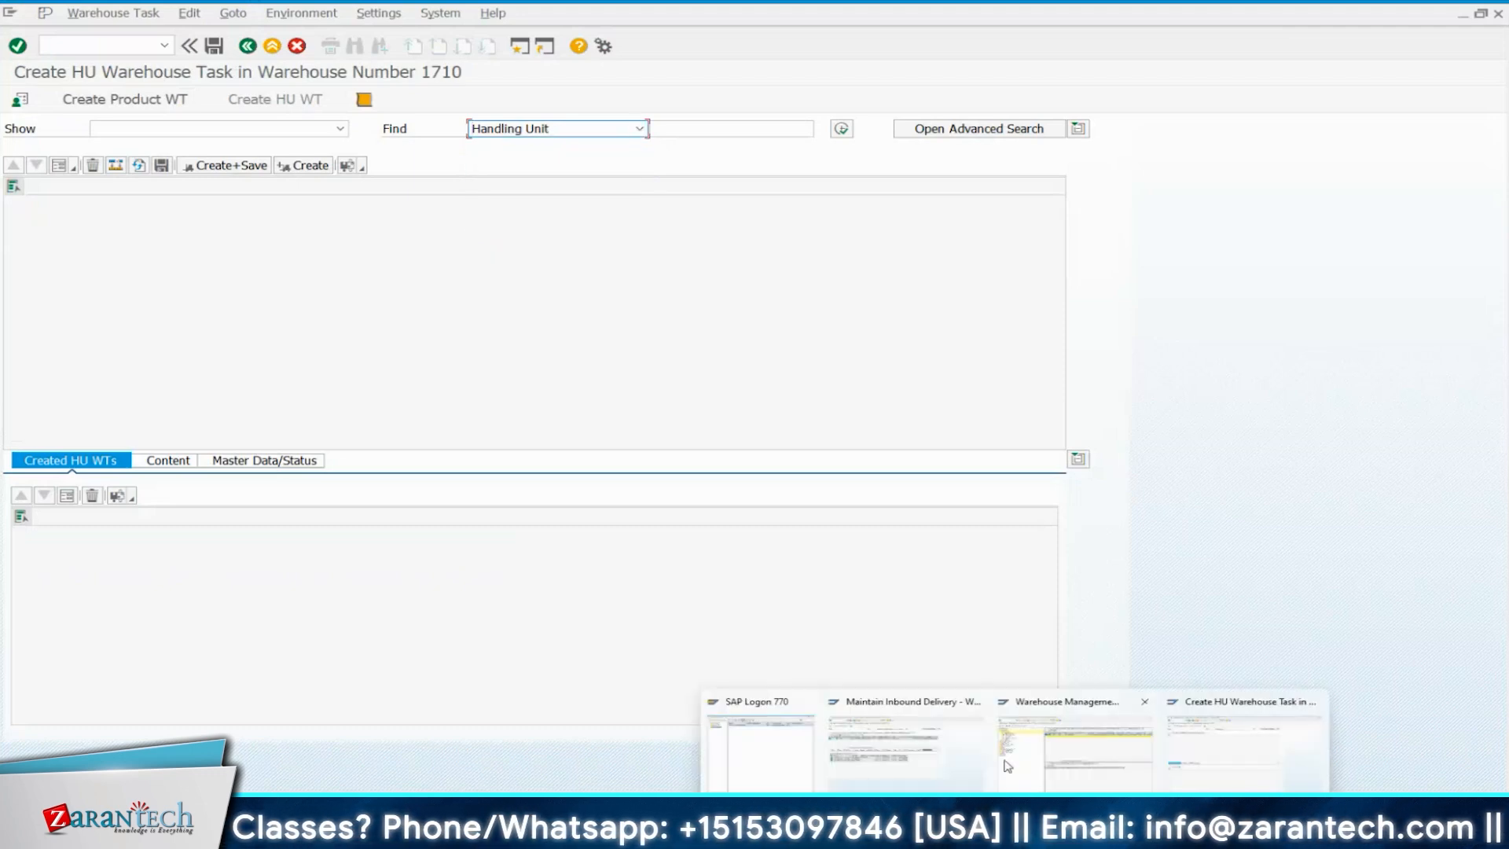
{"action": "left_click", "coordinate": [909, 727]}
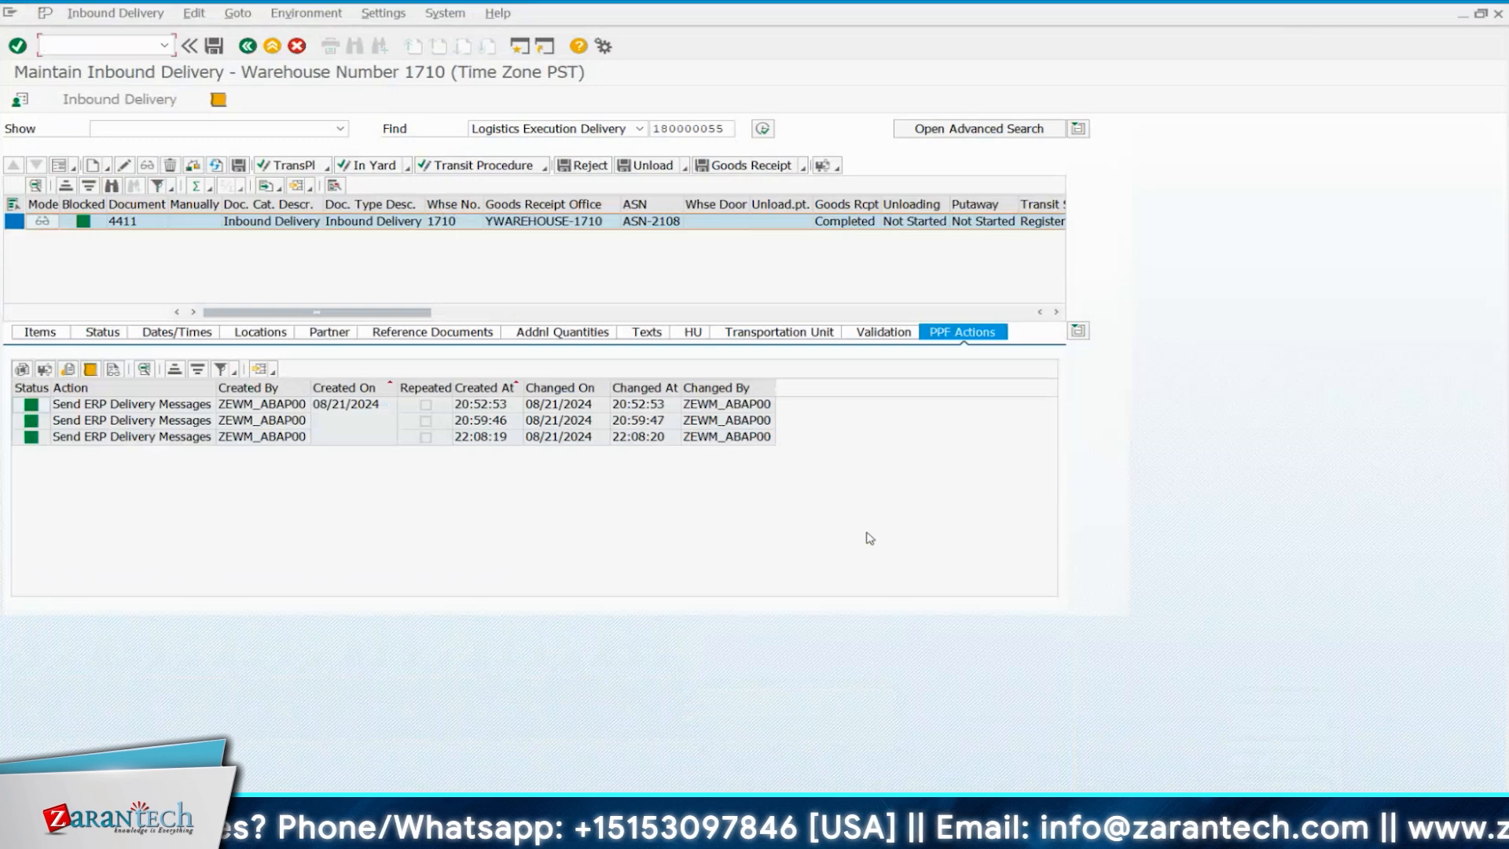
{"action": "left_click", "coordinate": [726, 128]}
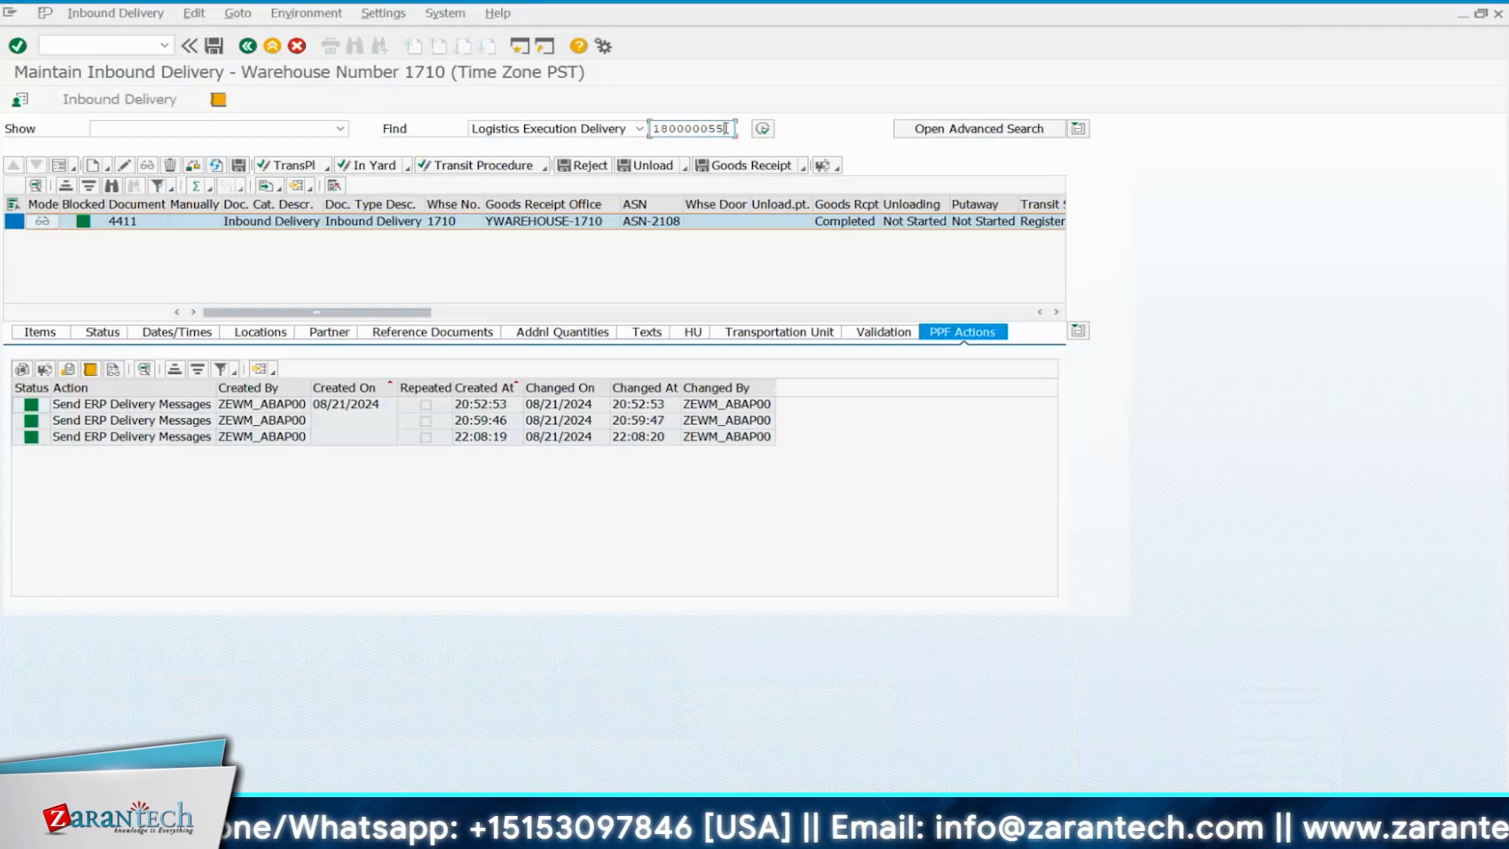
{"action": "left_click_drag", "start_coordinate": [726, 128], "coordinate": [652, 129]}
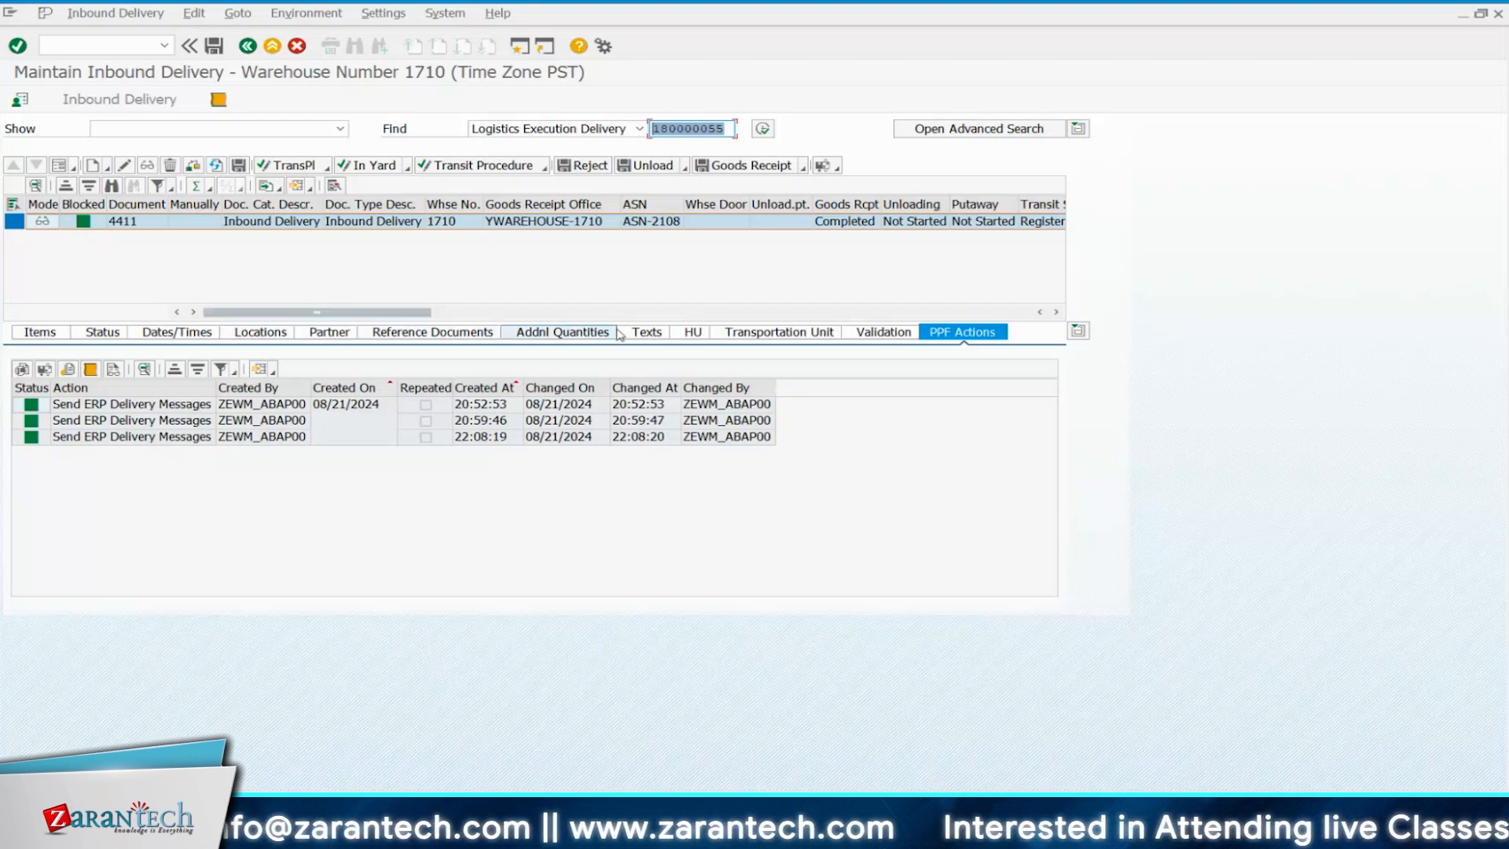
{"action": "left_click", "coordinate": [698, 335]}
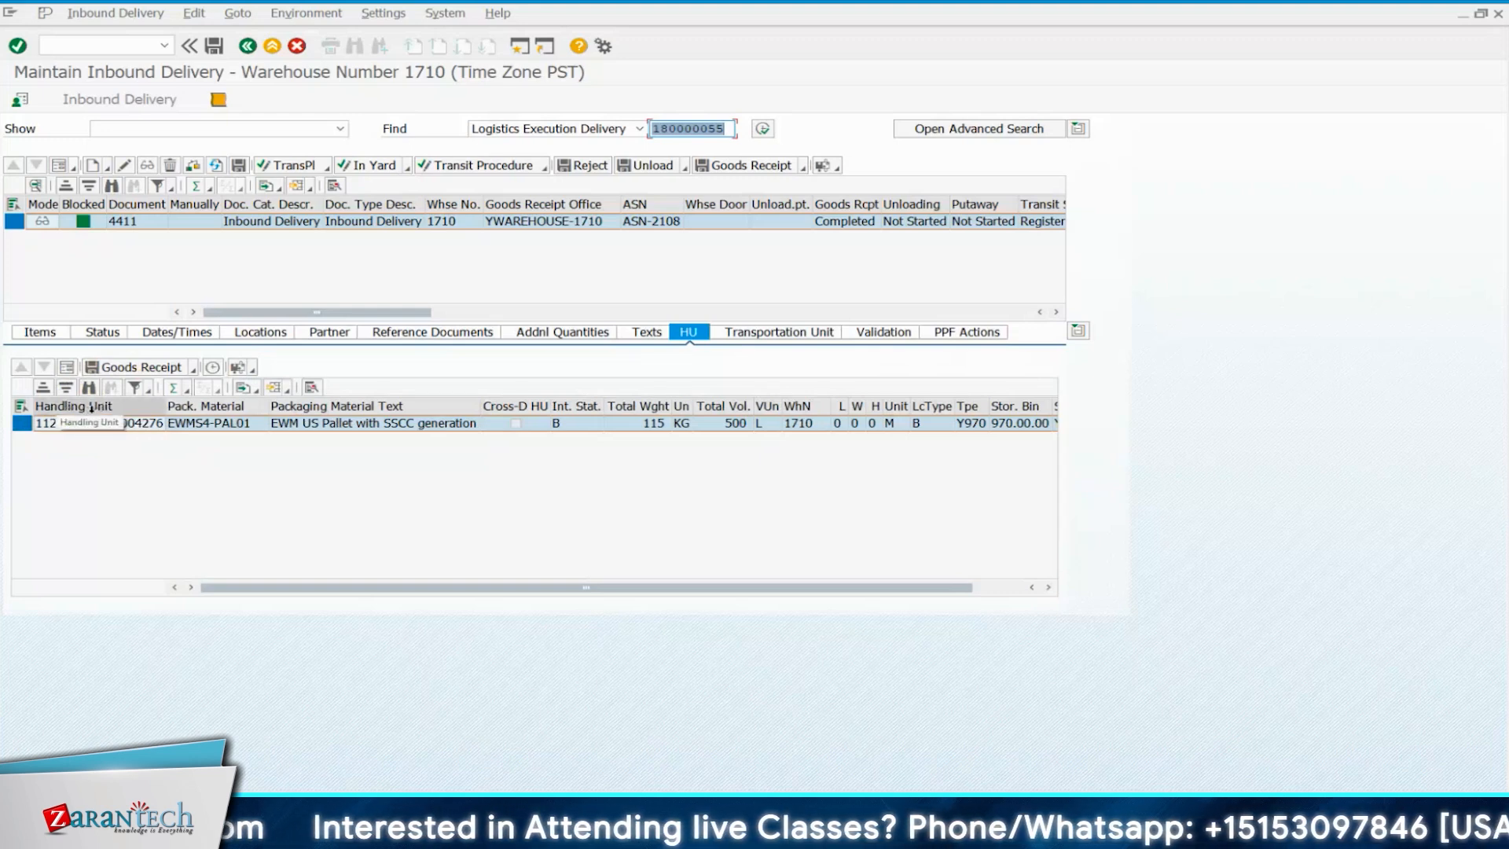
{"action": "left_click", "coordinate": [141, 425]}
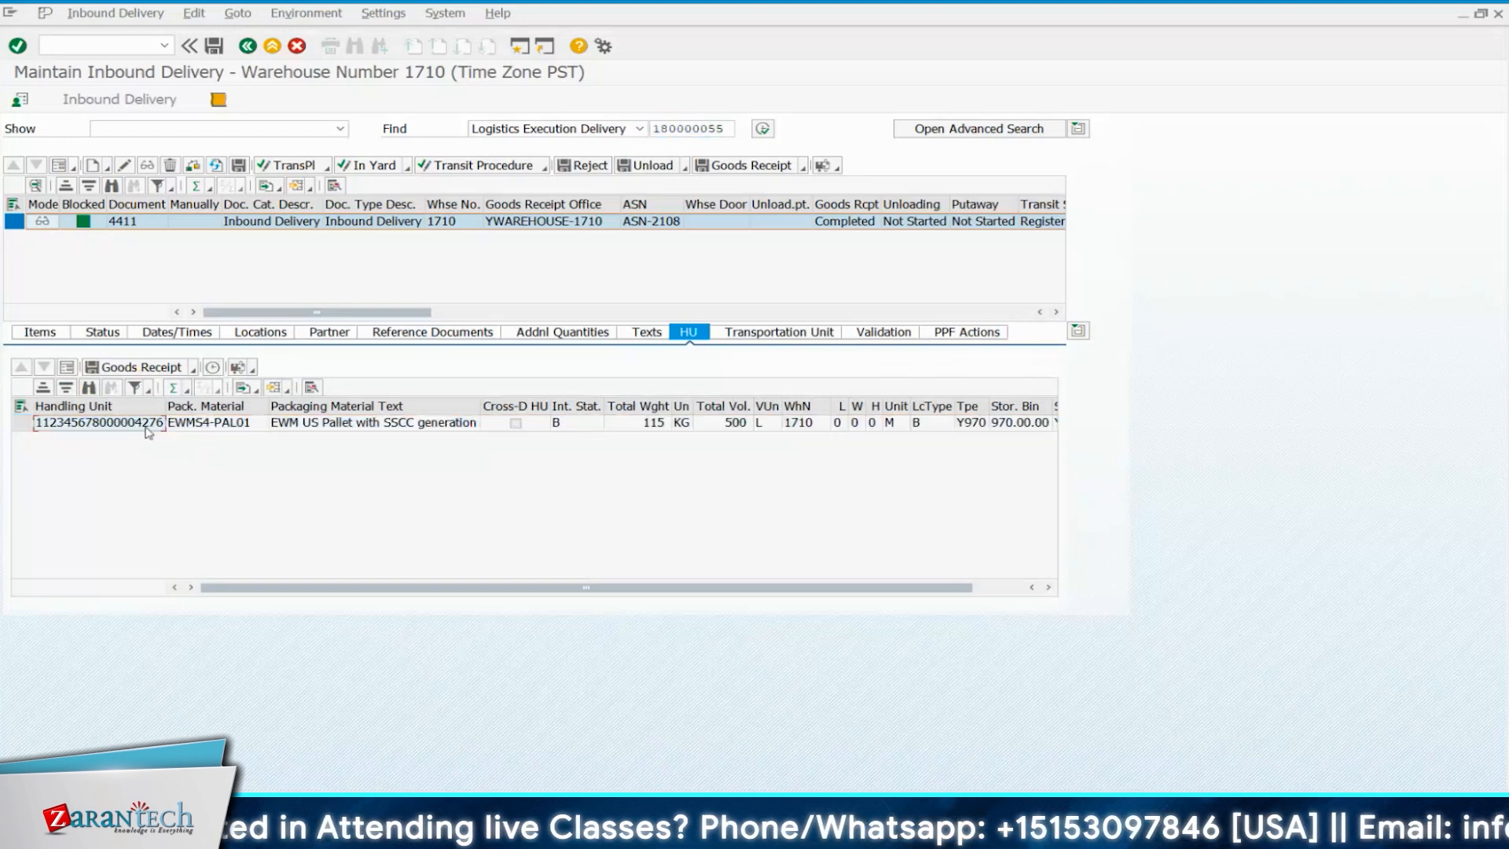
{"action": "left_click", "coordinate": [146, 428]}
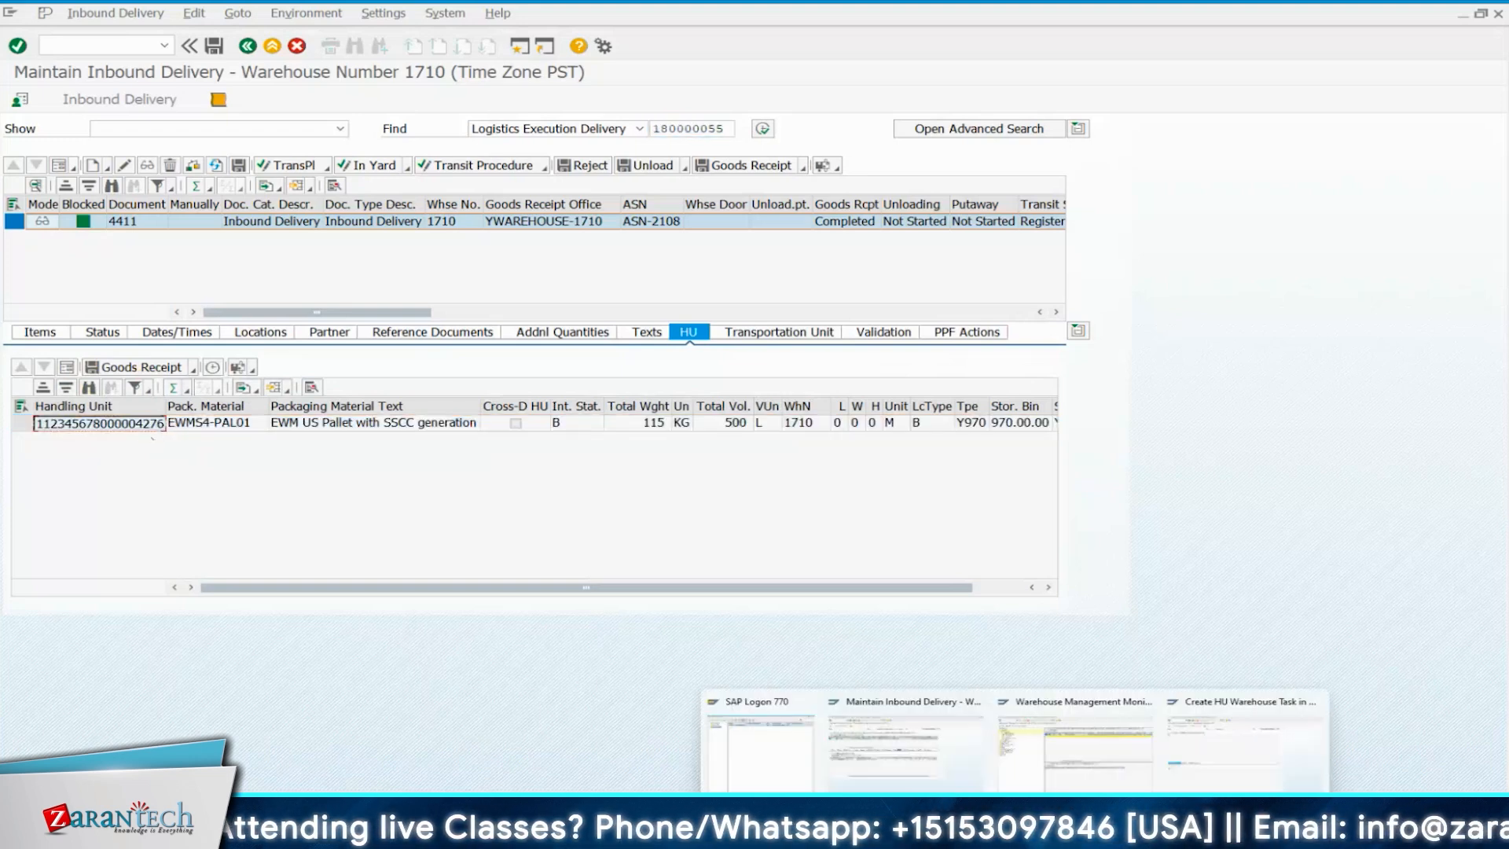
{"action": "left_click", "coordinate": [1185, 758]}
{"action": "left_click", "coordinate": [695, 129]}
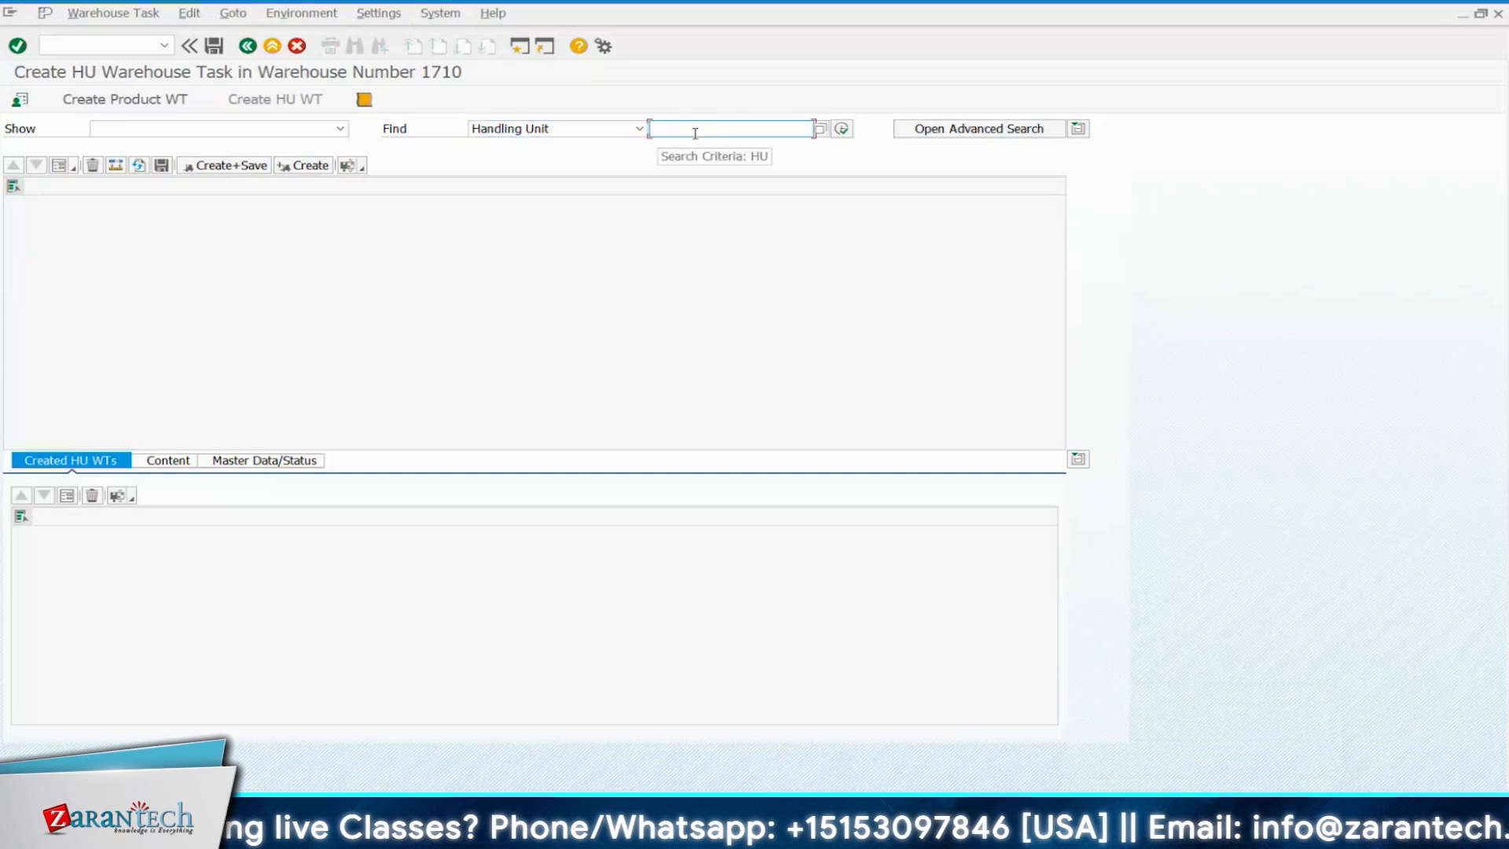
{"action": "key", "text": "ctrl+v"}
{"action": "left_click", "coordinate": [840, 129]}
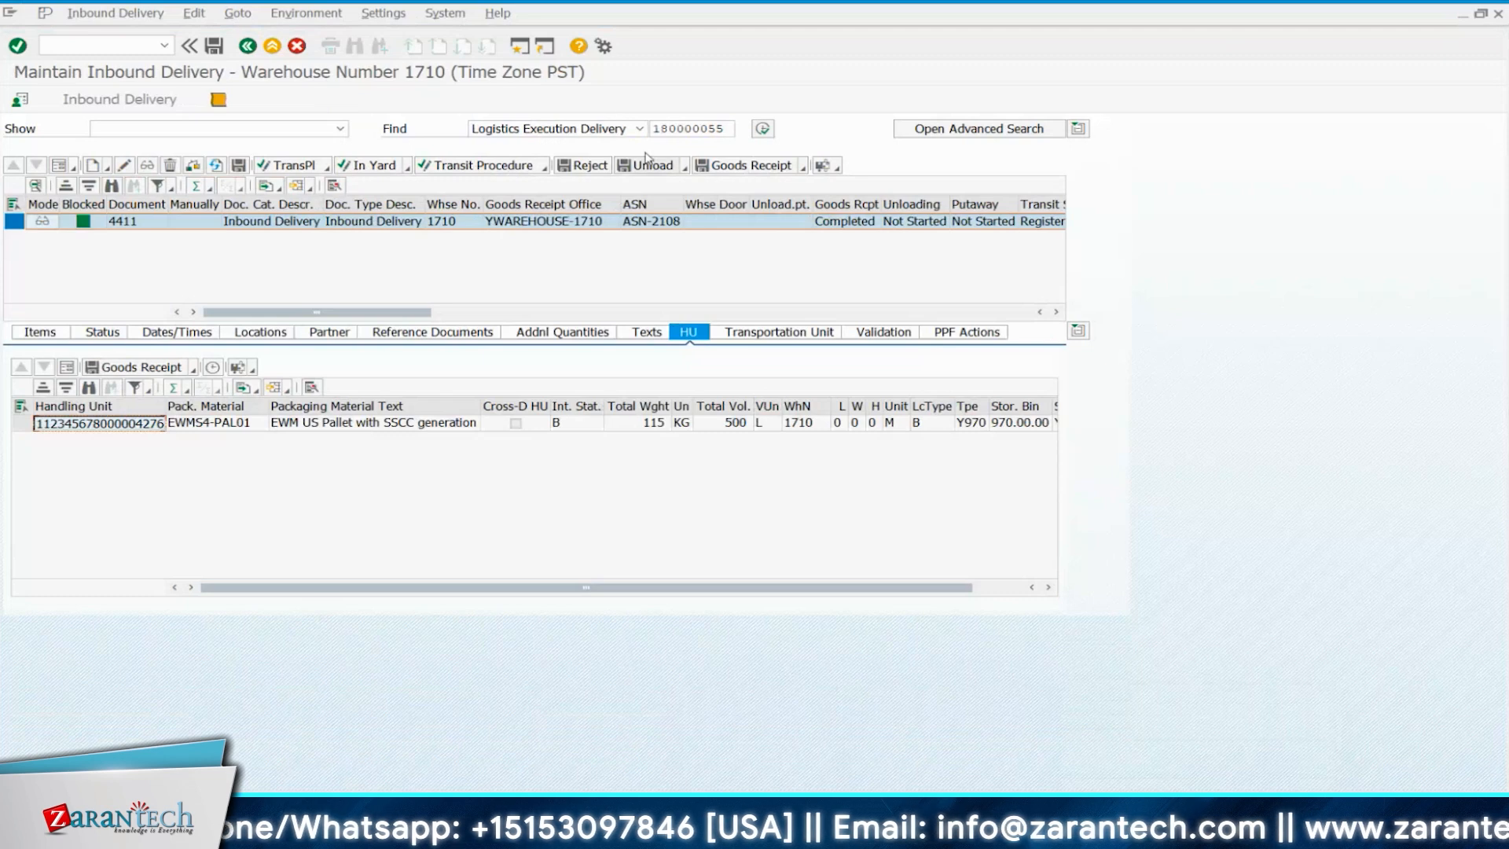
Check the inbound delivery's putaway status and view the Confirm Warehouse Task transaction for warehouse 1710.
{"action": "left_click", "coordinate": [989, 219]}
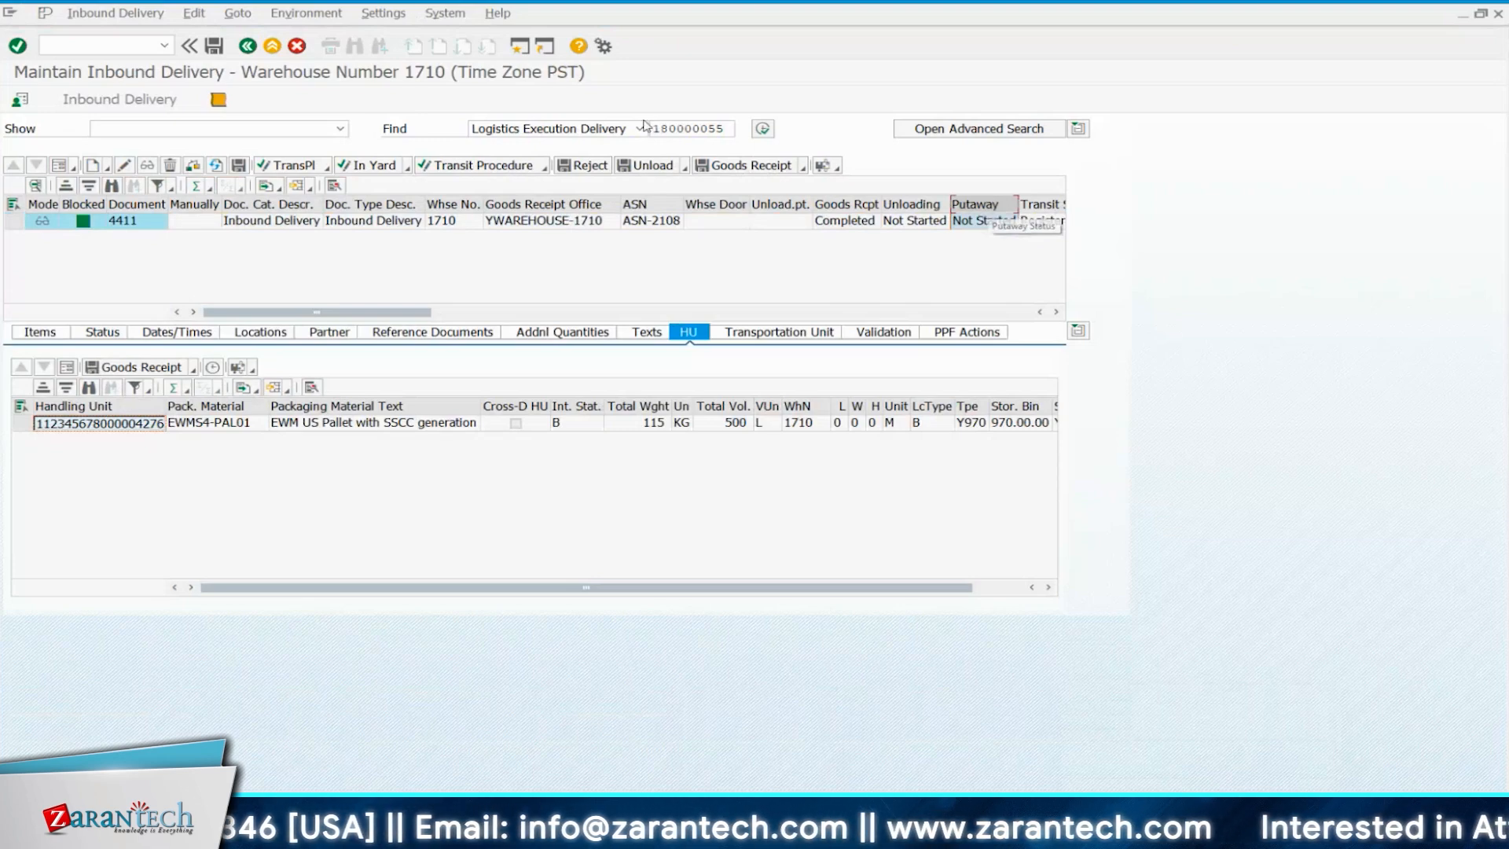
{"action": "left_click", "coordinate": [247, 46]}
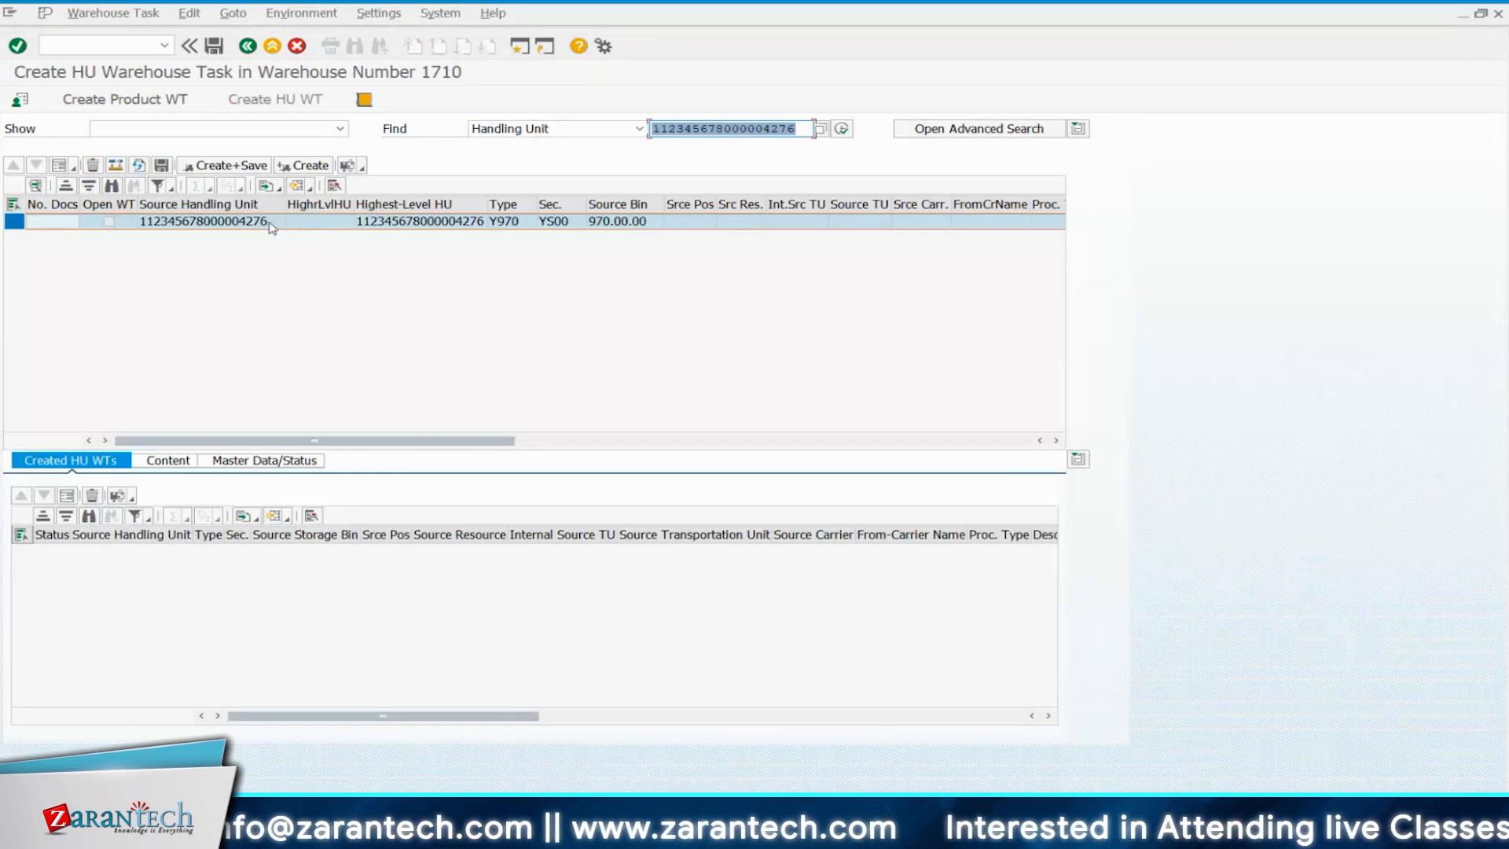
{"action": "left_click", "coordinate": [302, 167]}
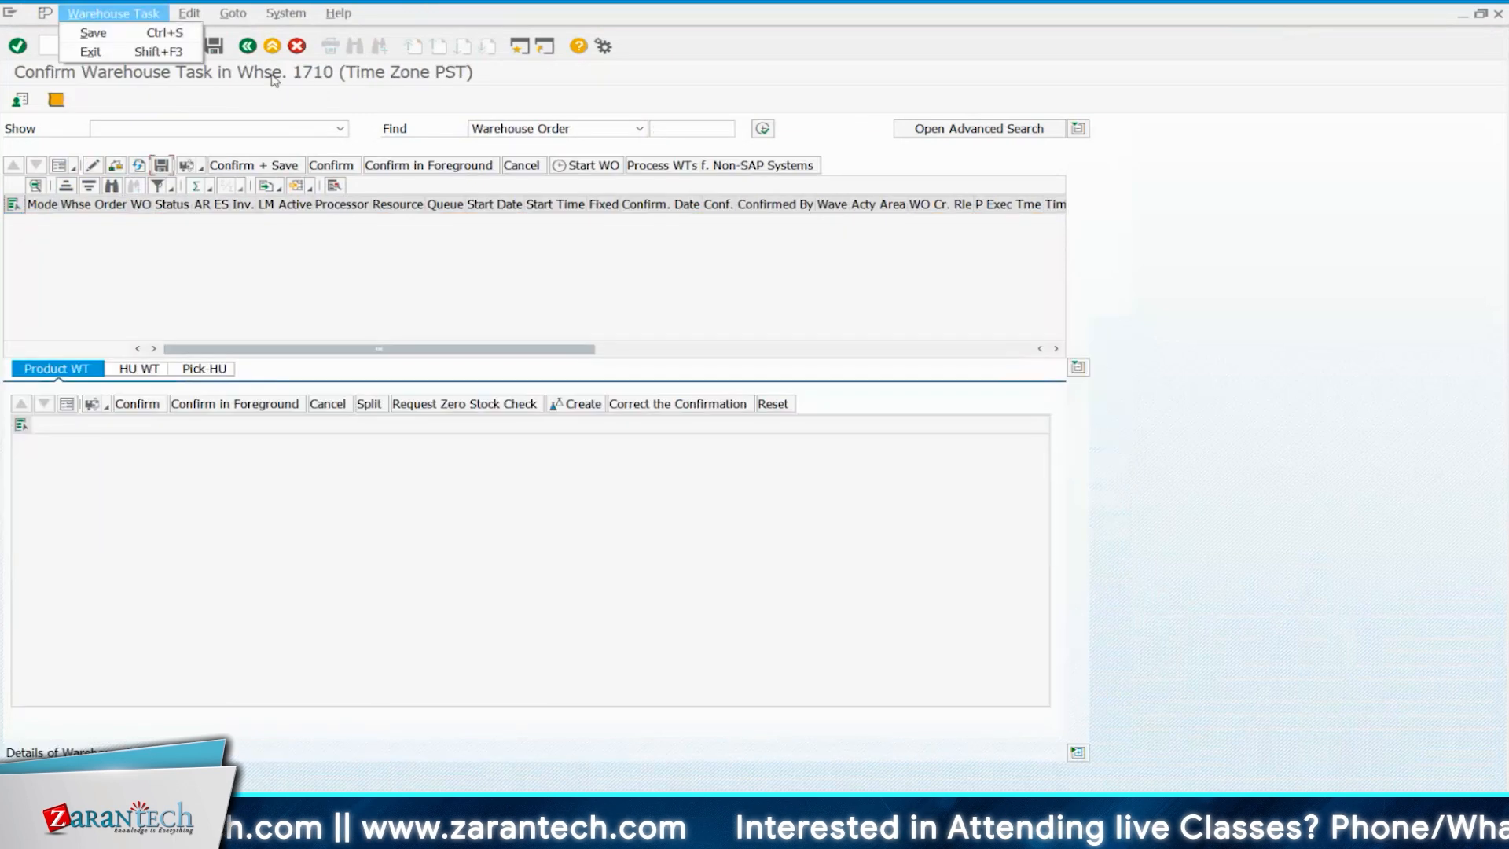
{"action": "left_click", "coordinate": [580, 88]}
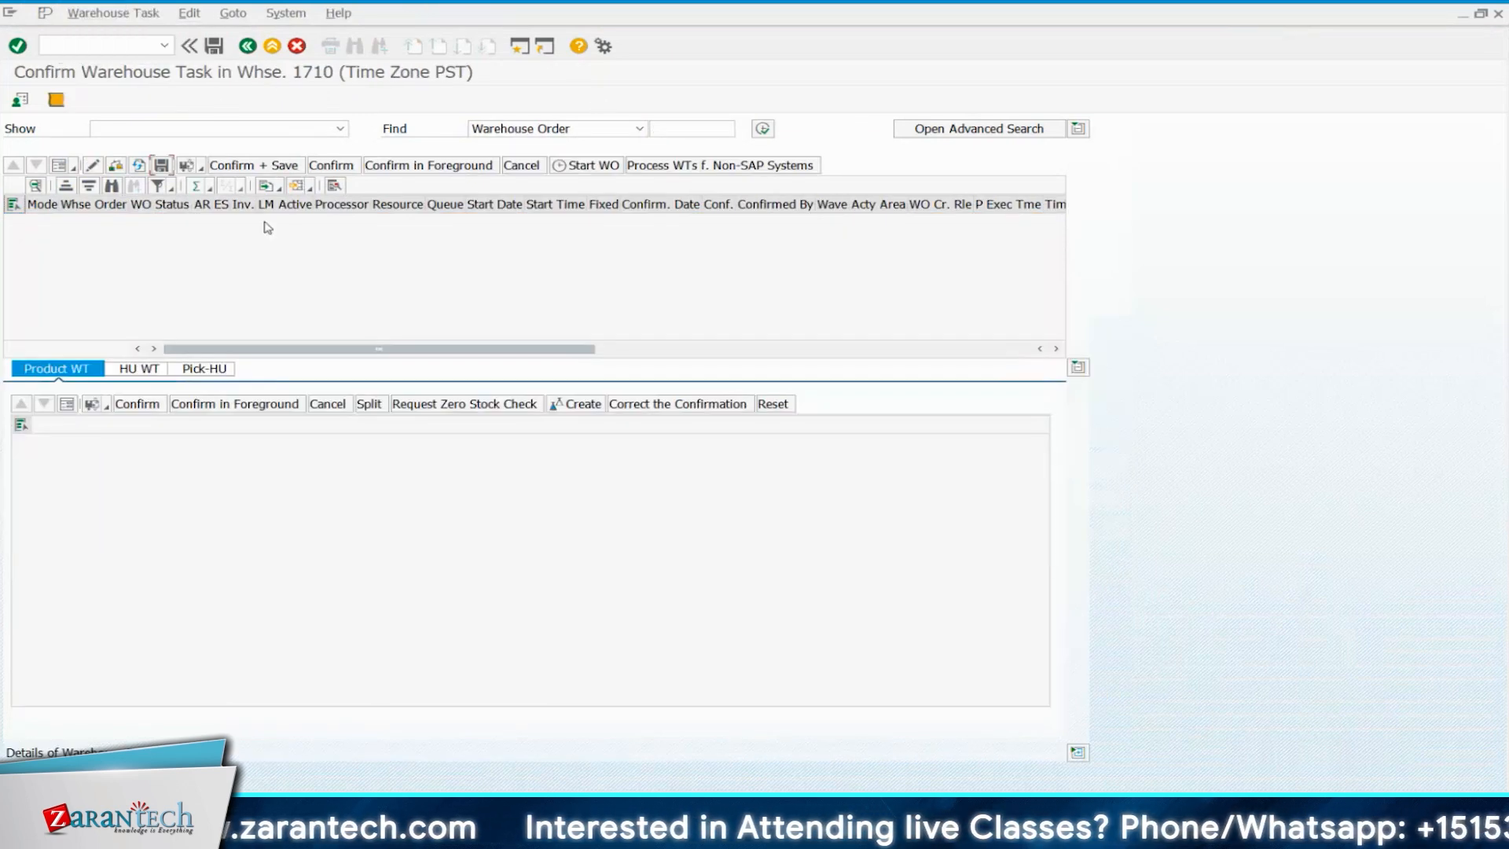
{"action": "left_click", "coordinate": [245, 47]}
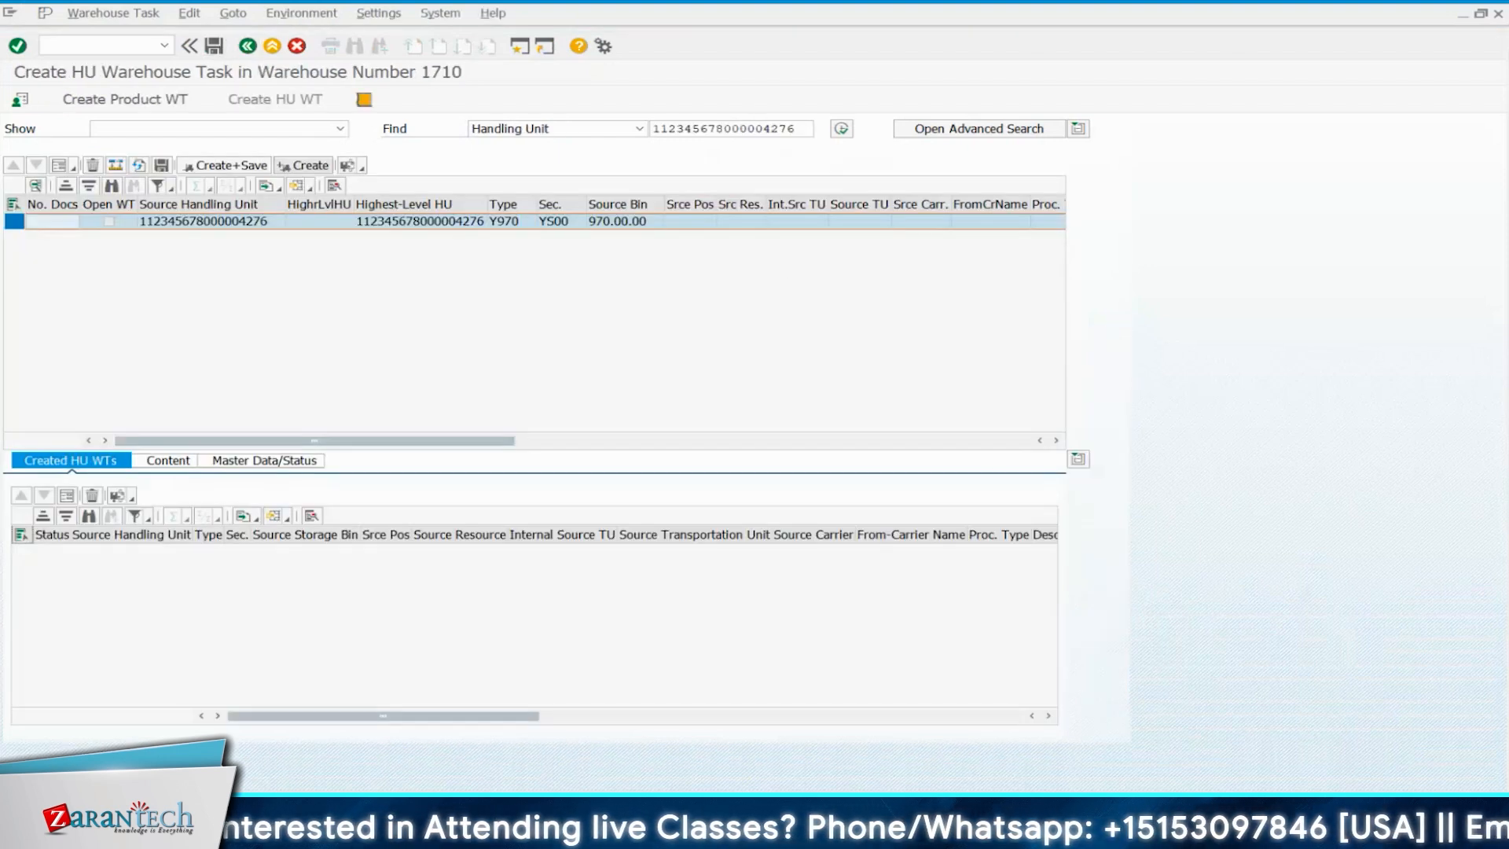
{"action": "mouse_move", "coordinate": [1077, 778]}
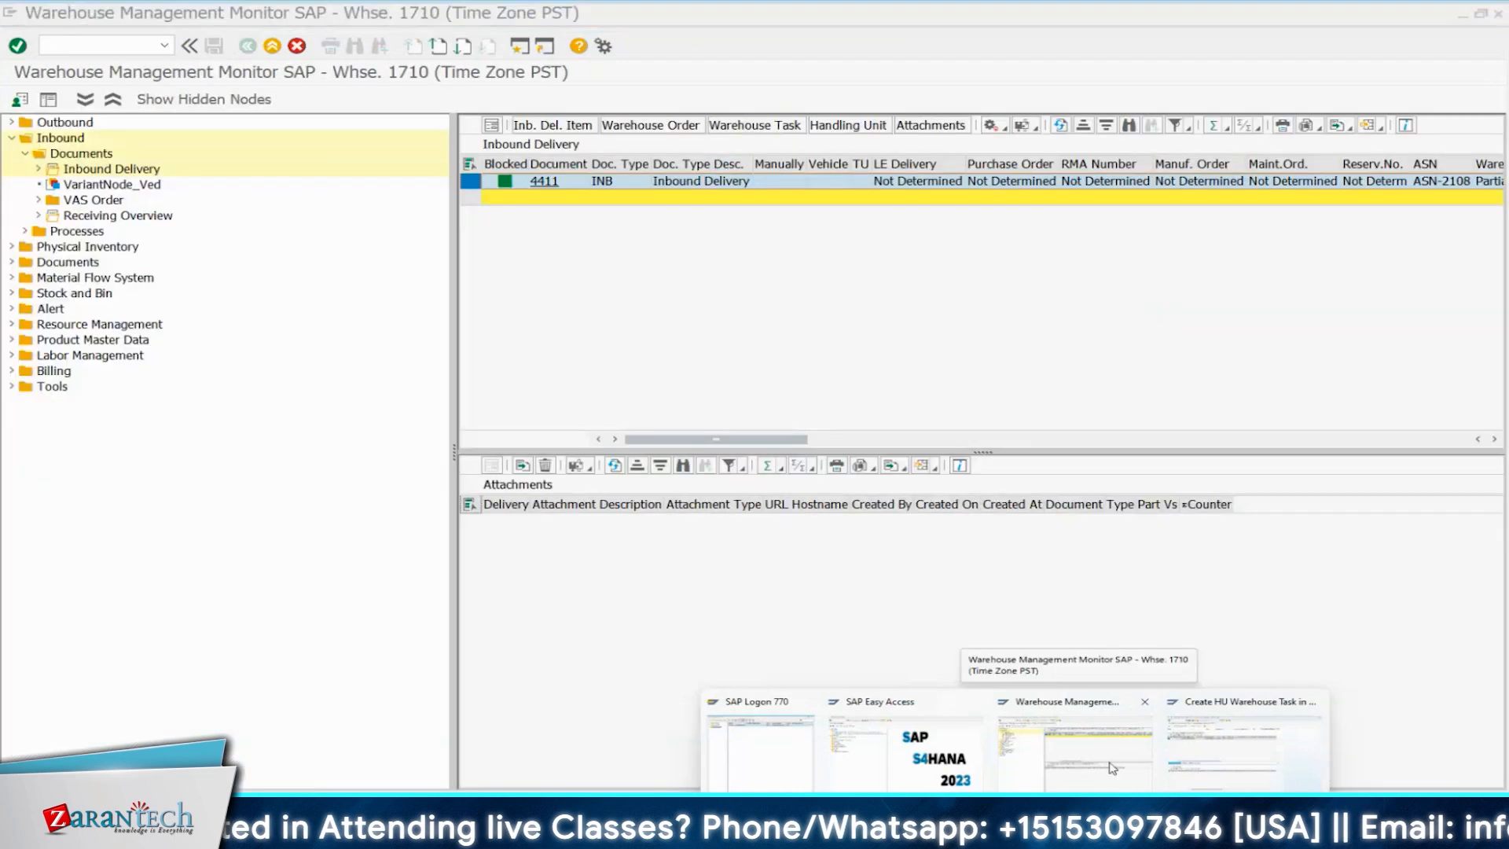
{"action": "left_click", "coordinate": [164, 46]}
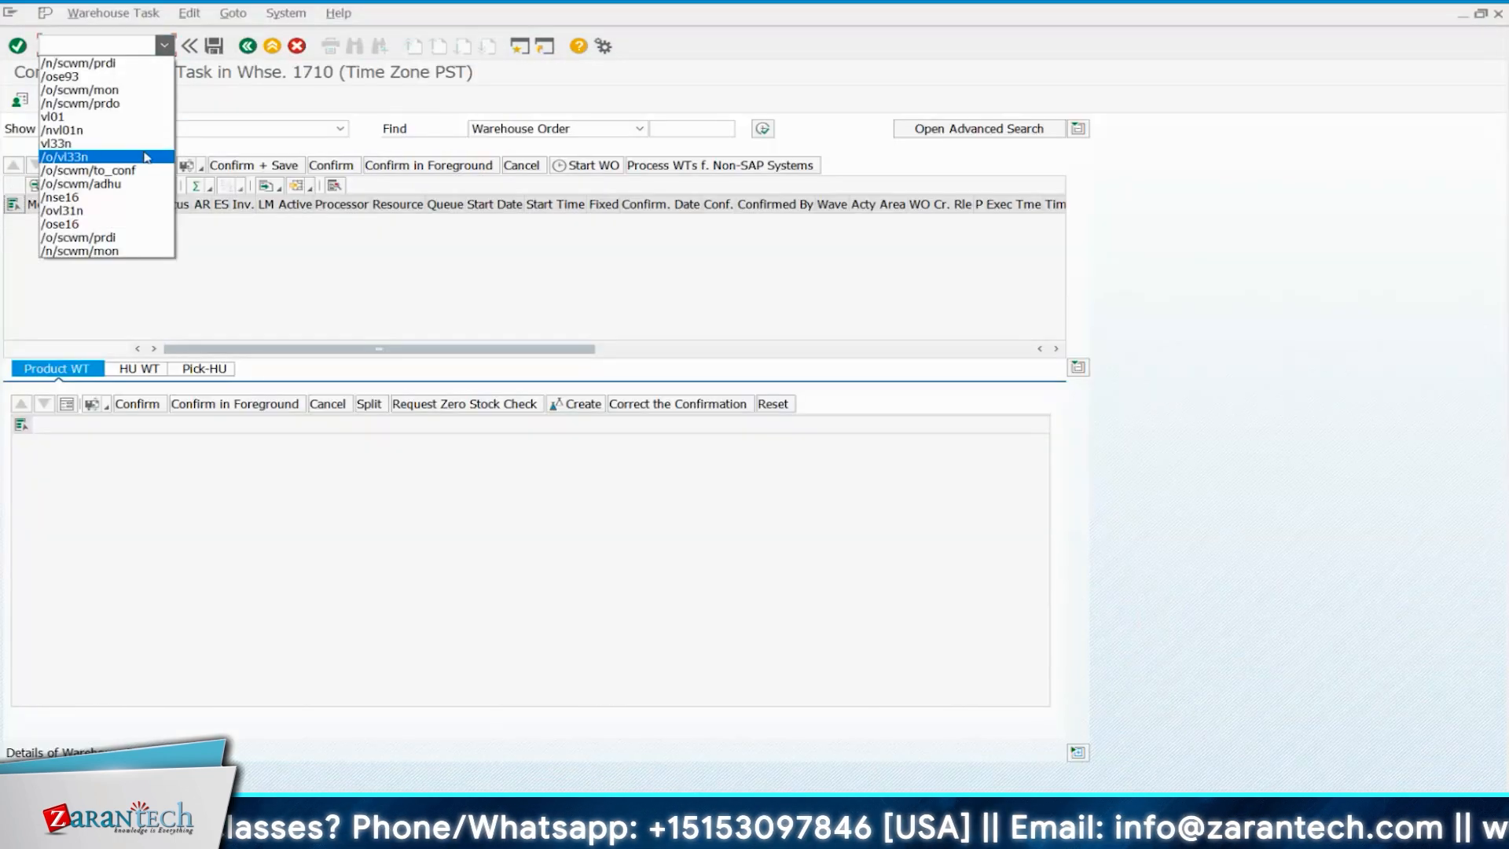
{"action": "left_click", "coordinate": [146, 158]}
{"action": "key", "text": "Return"}
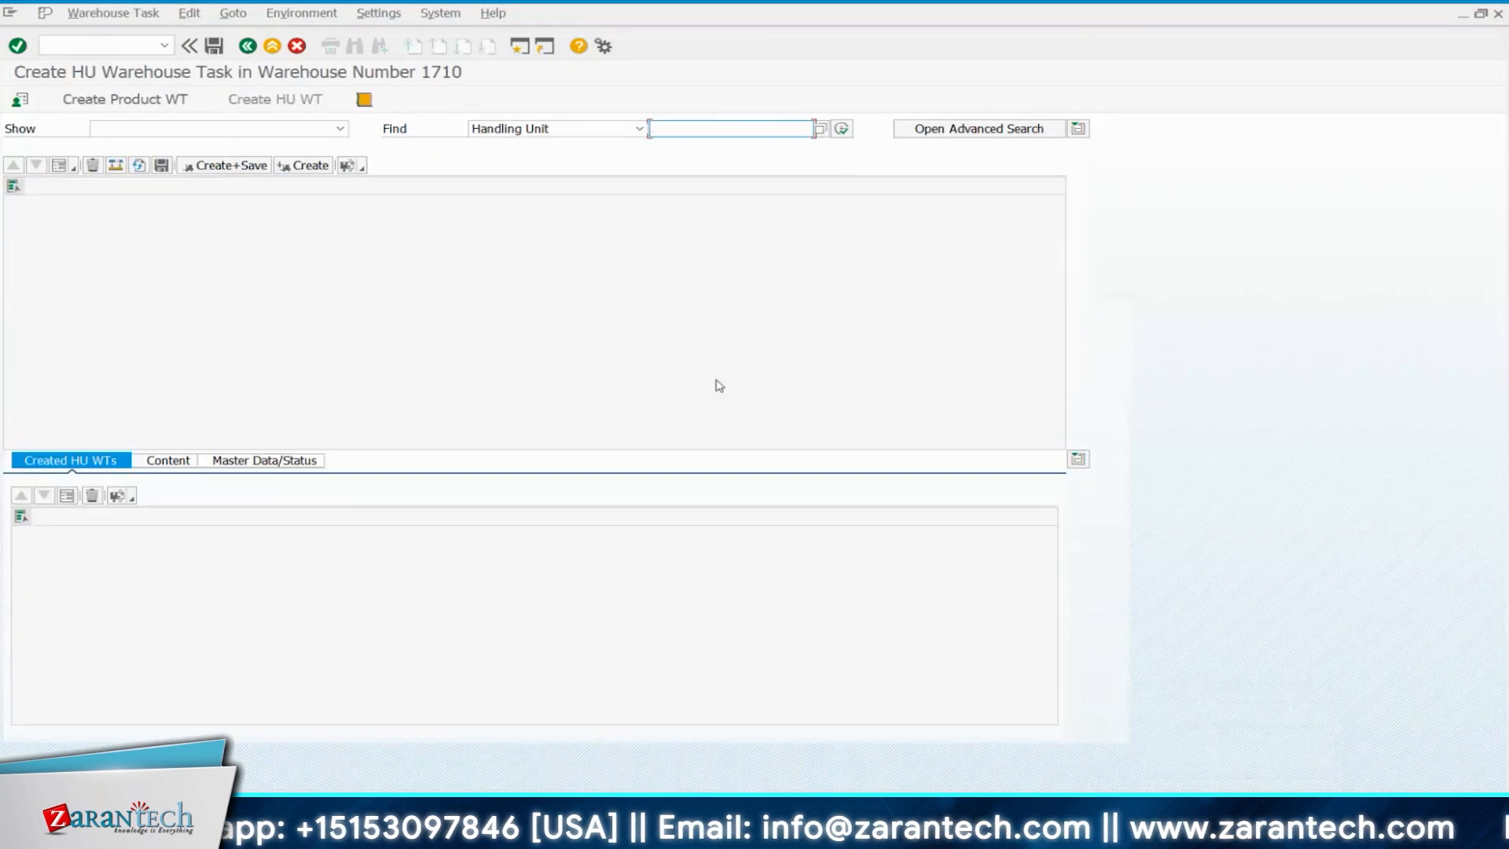
{"action": "key", "text": "ctrl+v"}
{"action": "key", "text": "Return"}
{"action": "left_click", "coordinate": [59, 165]}
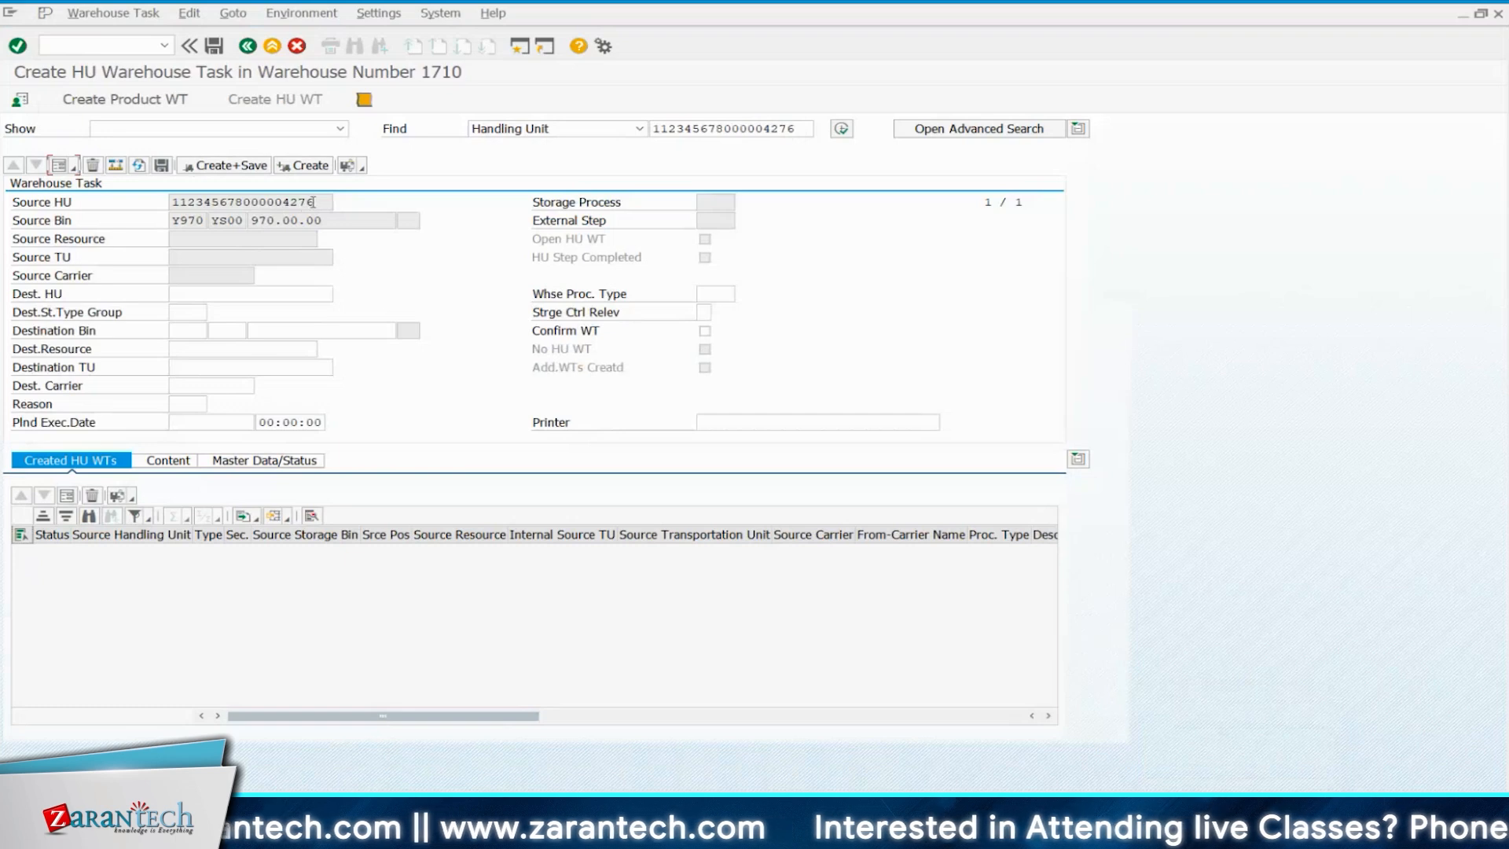
Examine the source handling unit and source bin fields, and look up the description of the source storage section.
{"action": "left_click_drag", "start_coordinate": [312, 202], "coordinate": [170, 202]}
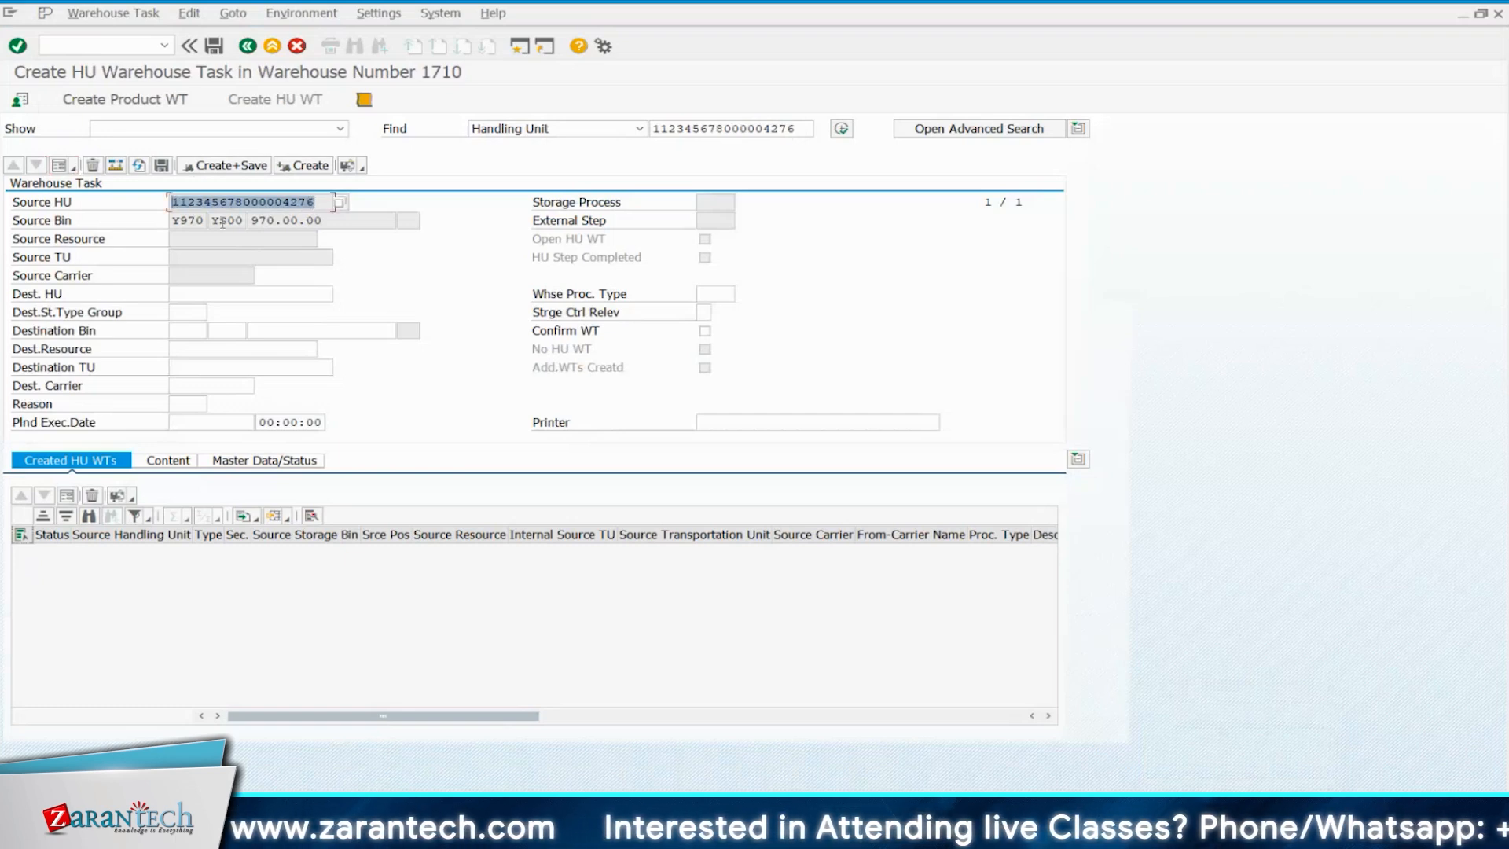
{"action": "left_click", "coordinate": [196, 221]}
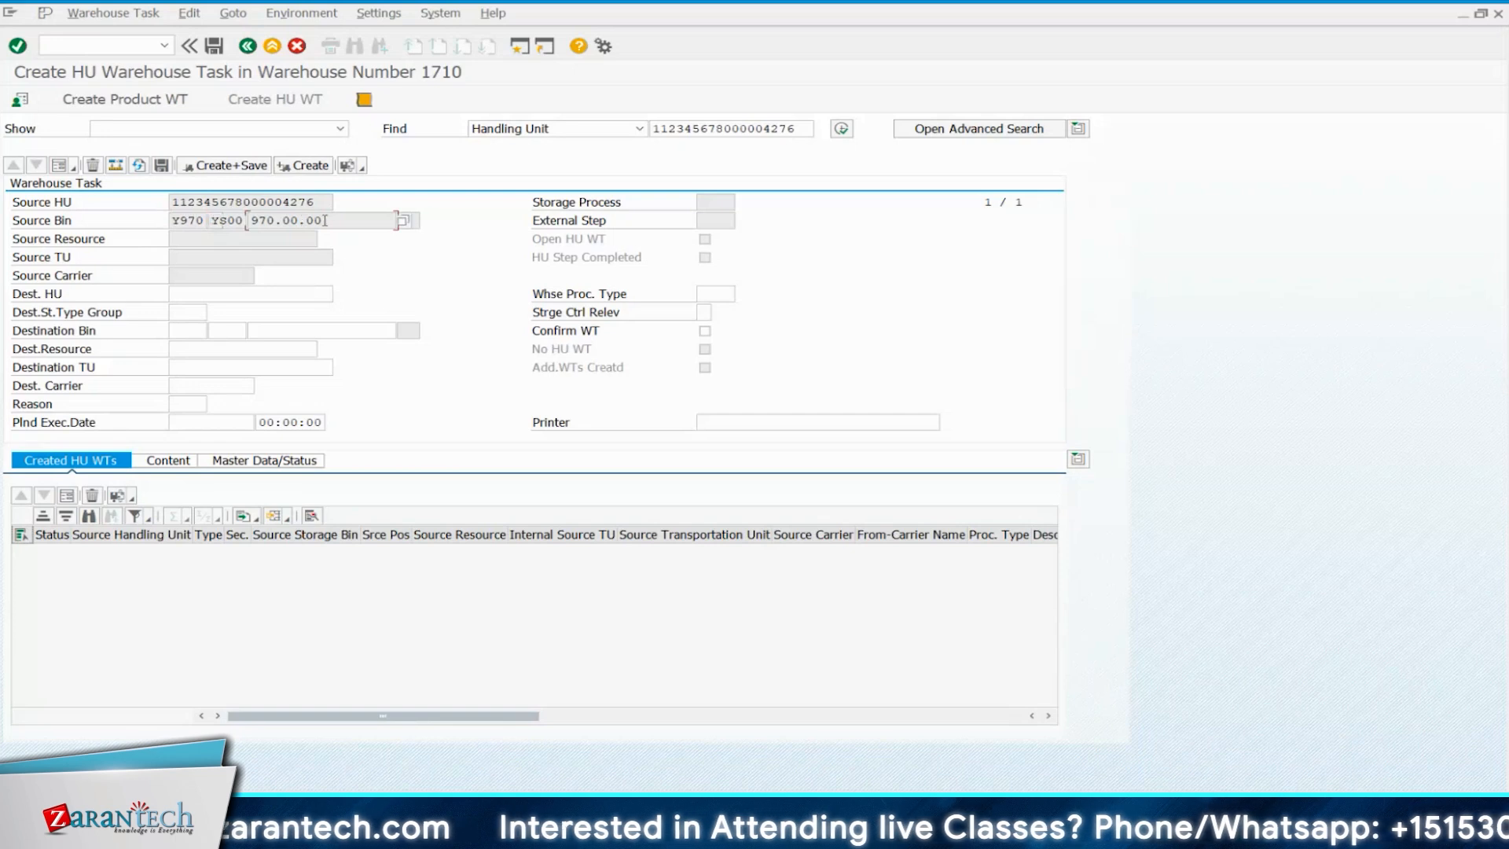
{"action": "left_click", "coordinate": [246, 221]}
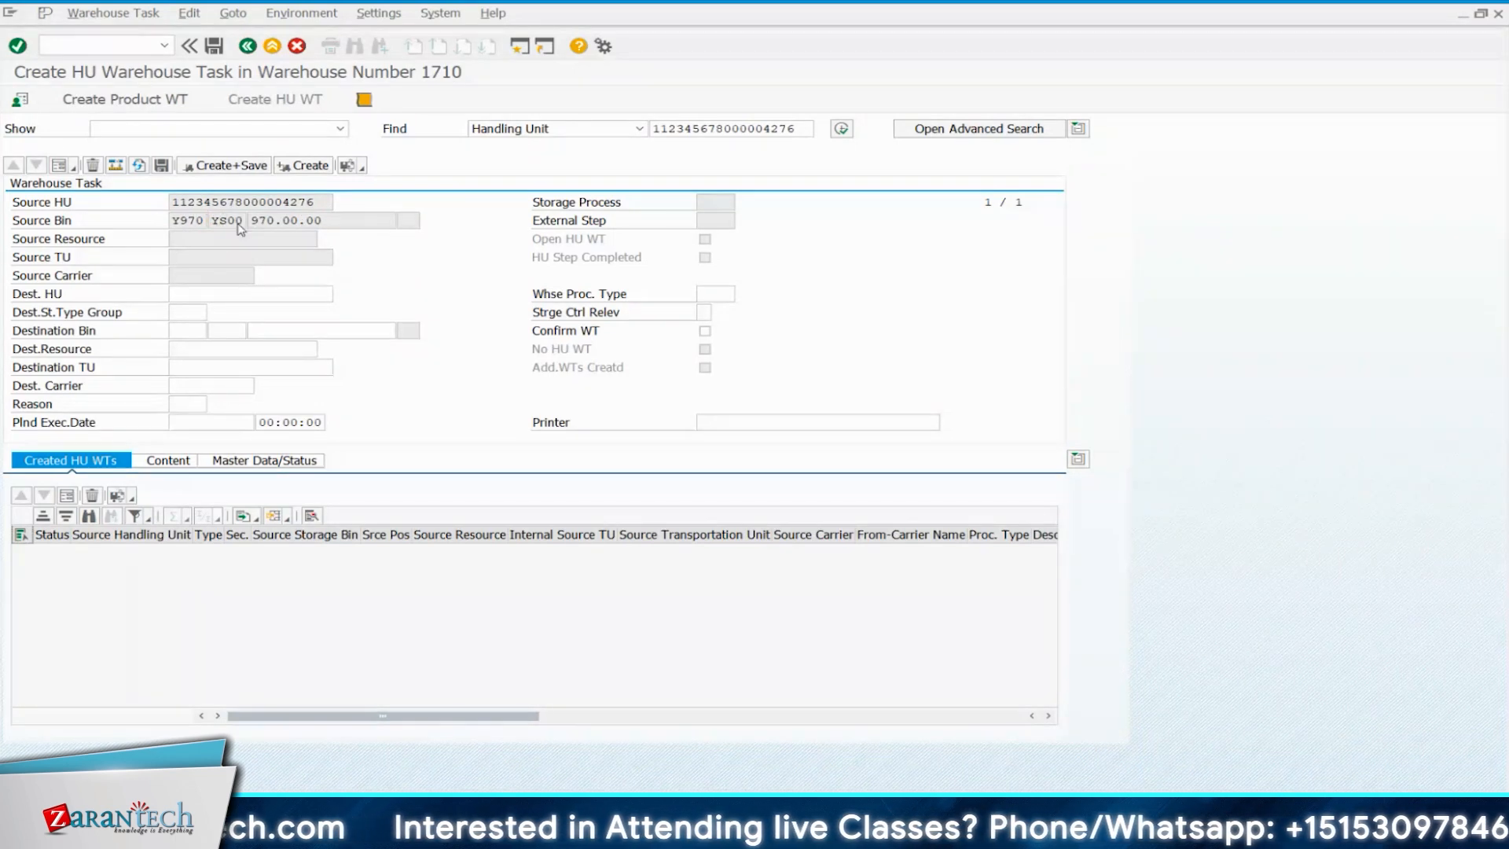
{"action": "key", "text": "F4"}
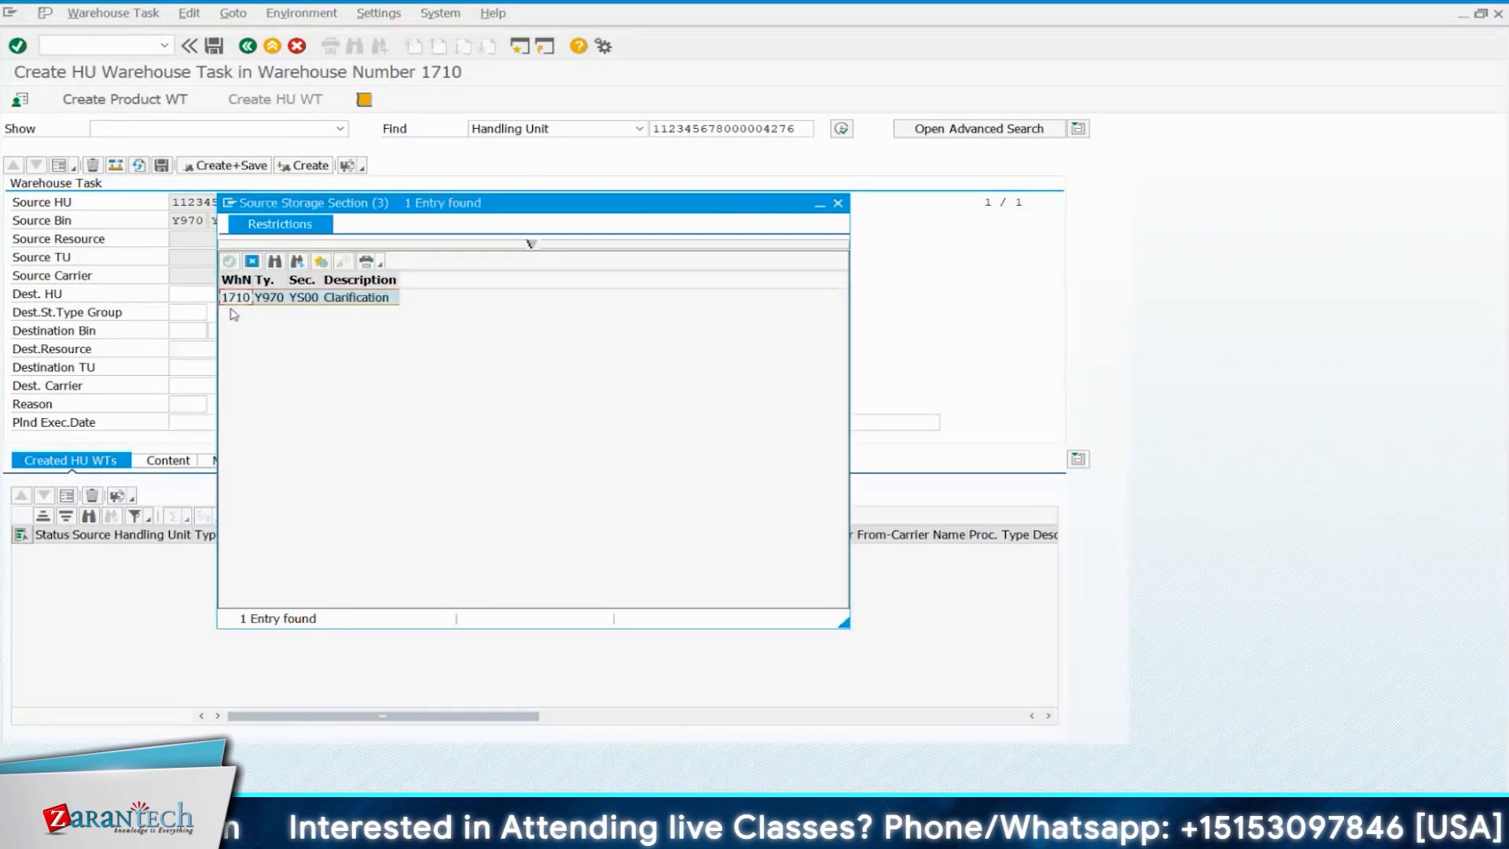
{"action": "double_click", "coordinate": [241, 299]}
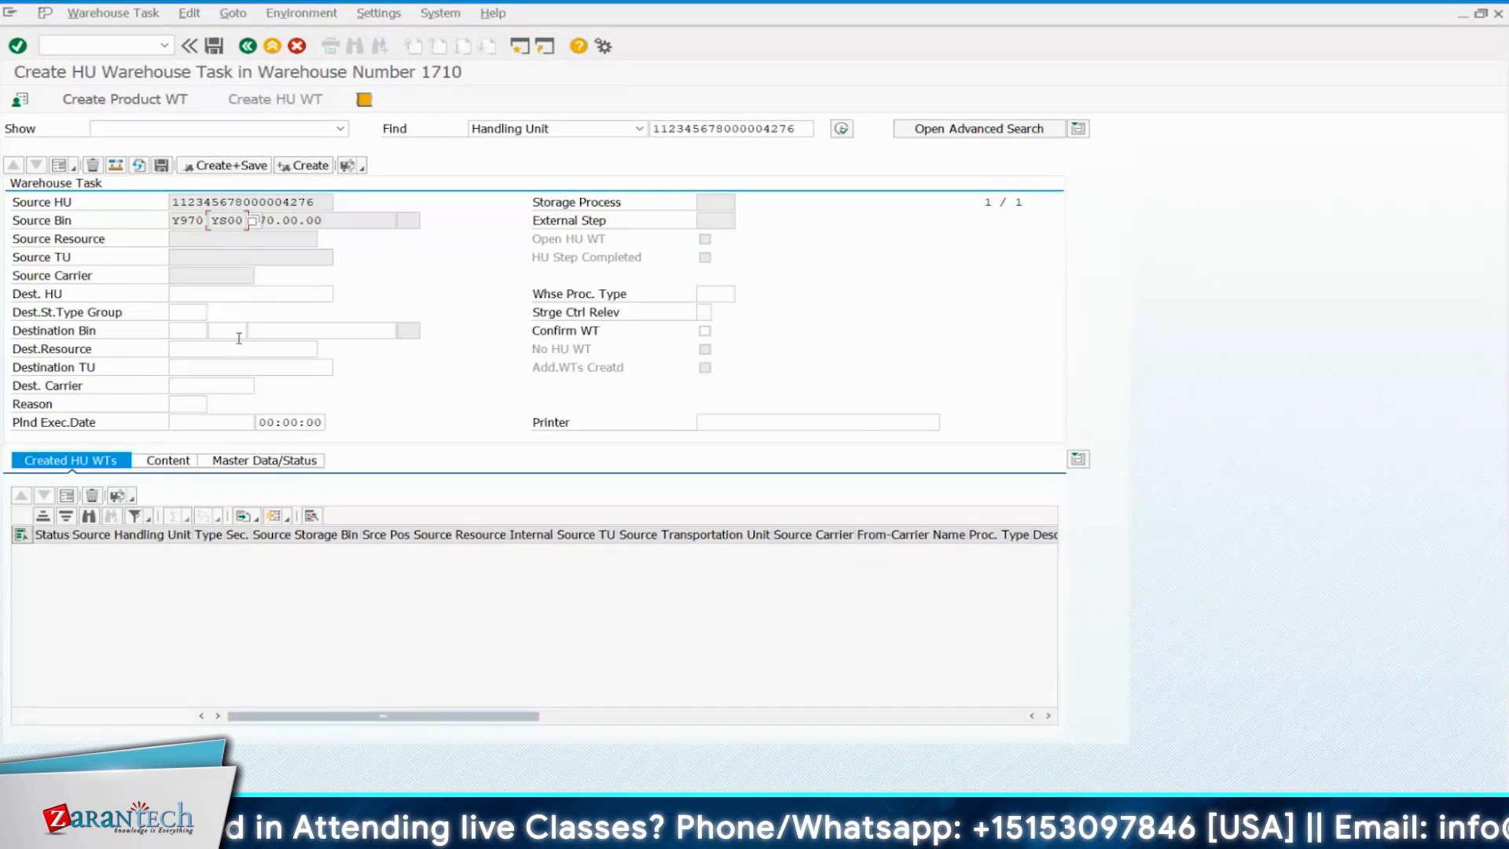
Set the destination bin to storage type Y041, section YS00 and bin 041.07.
{"action": "left_click", "coordinate": [194, 330]}
{"action": "type", "text": "Y041"}
{"action": "key", "text": "Tab"}
{"action": "type", "text": "YS00"}
{"action": "key", "text": "Tab"}
{"action": "type", "text": "041.07"}
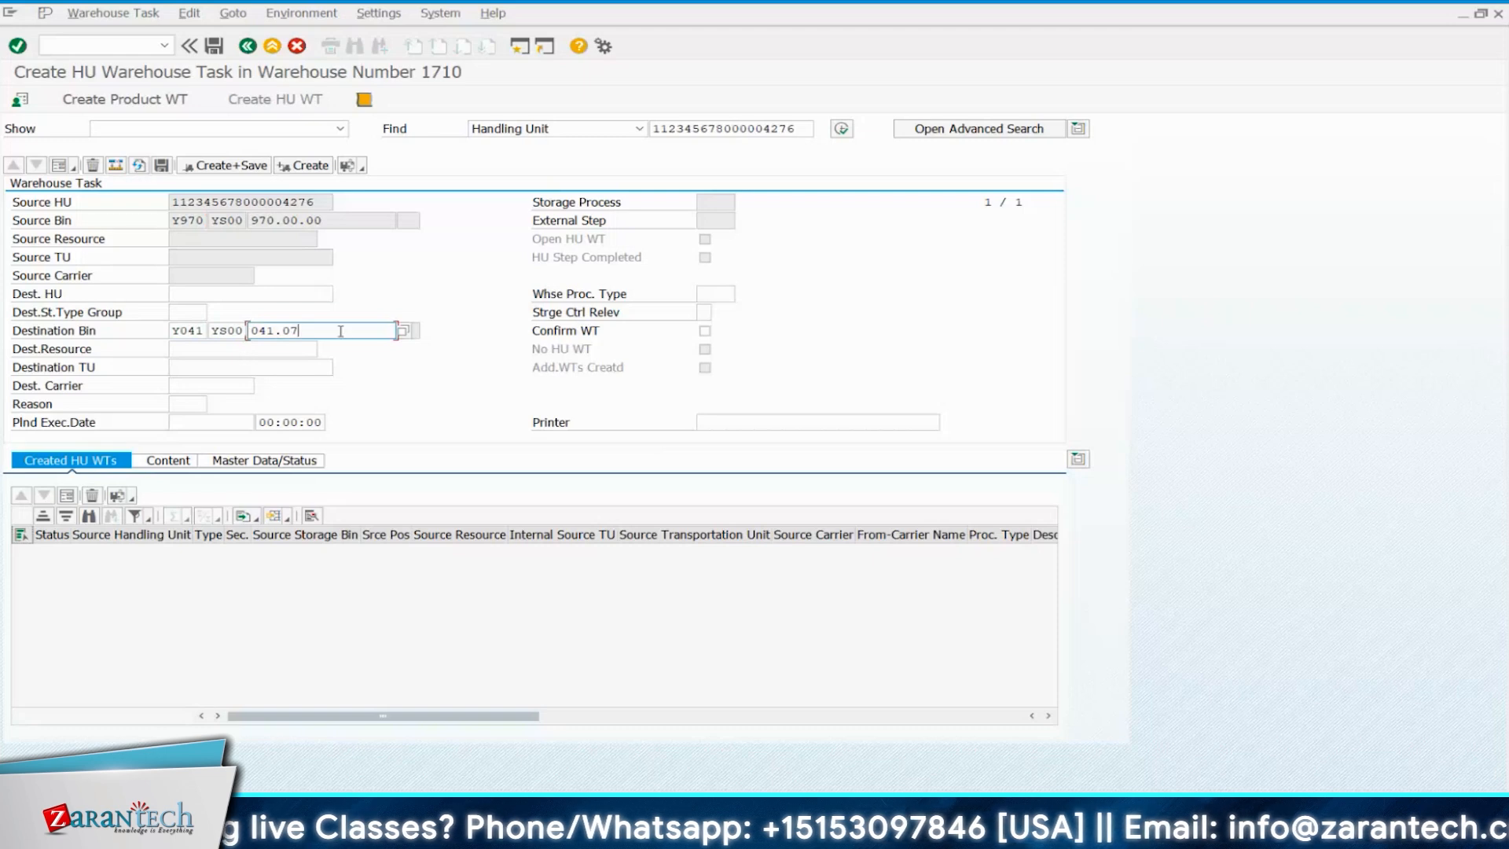
Set the warehouse process type of the HU warehouse task to Y999.
{"action": "left_click", "coordinate": [712, 293]}
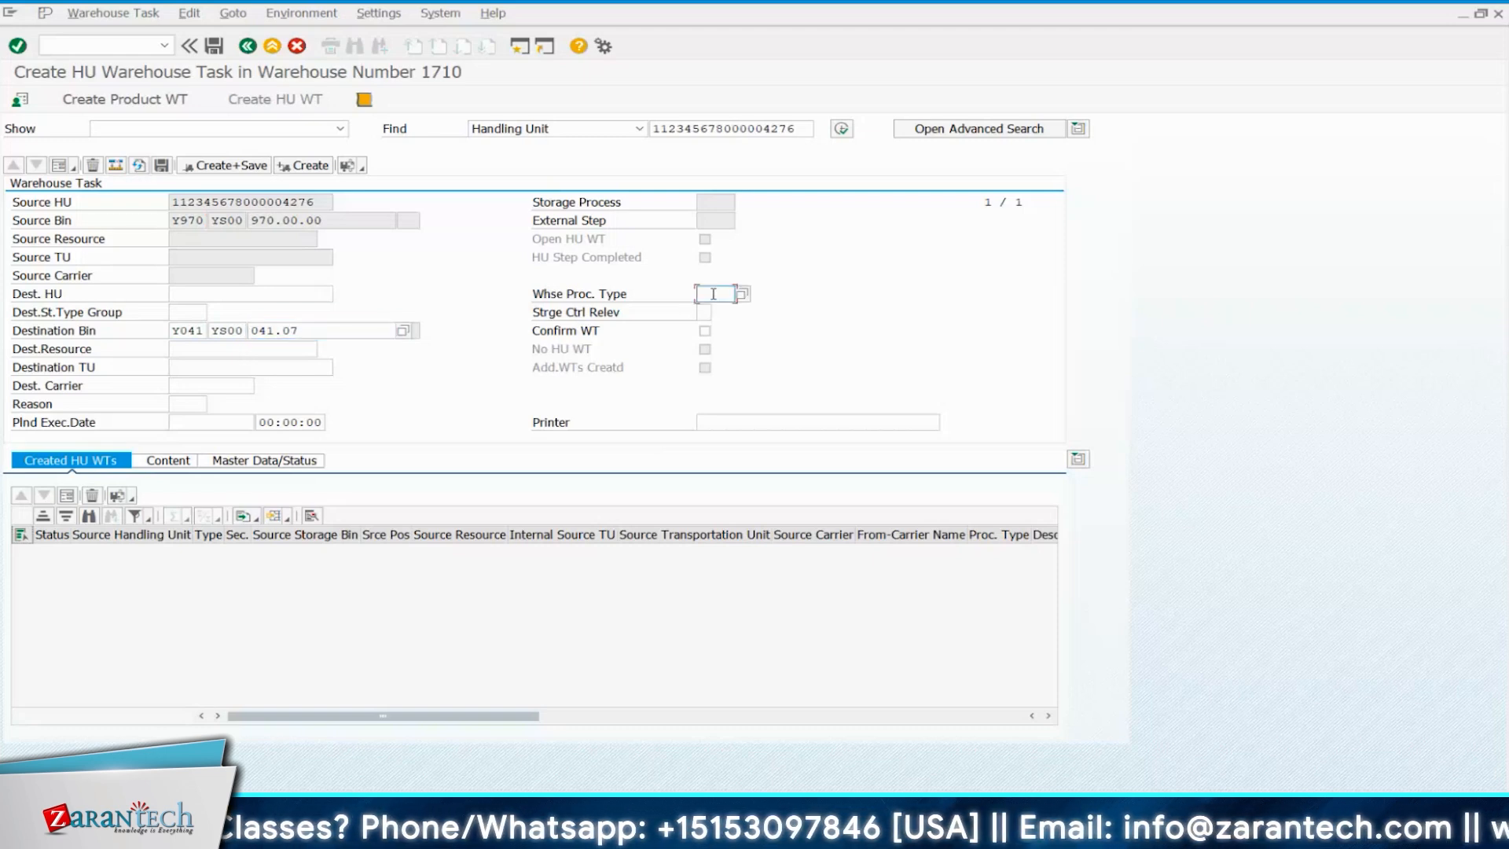
{"action": "left_click", "coordinate": [712, 293]}
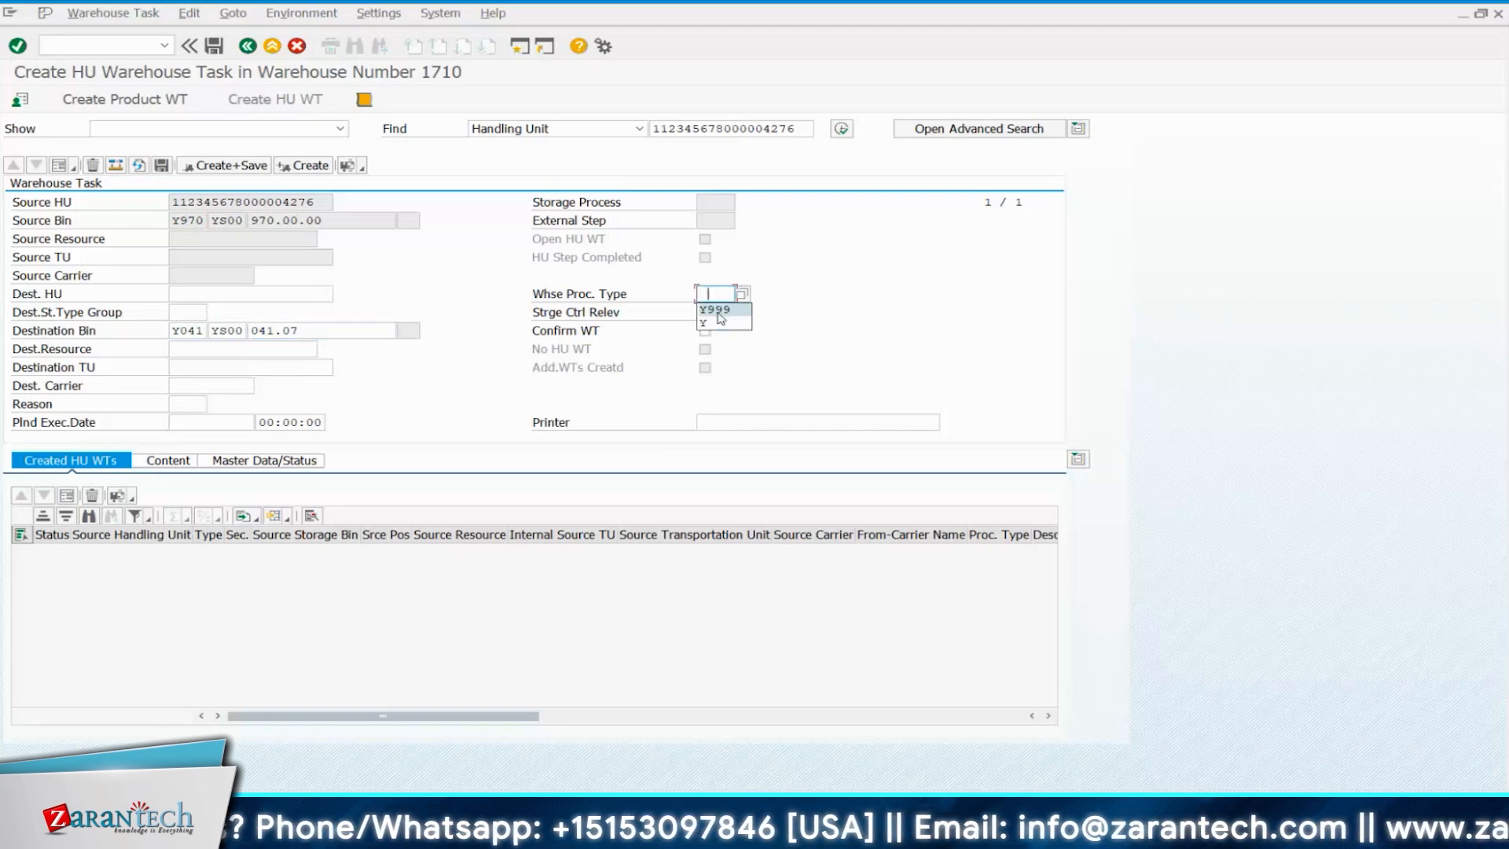
{"action": "left_click", "coordinate": [715, 309]}
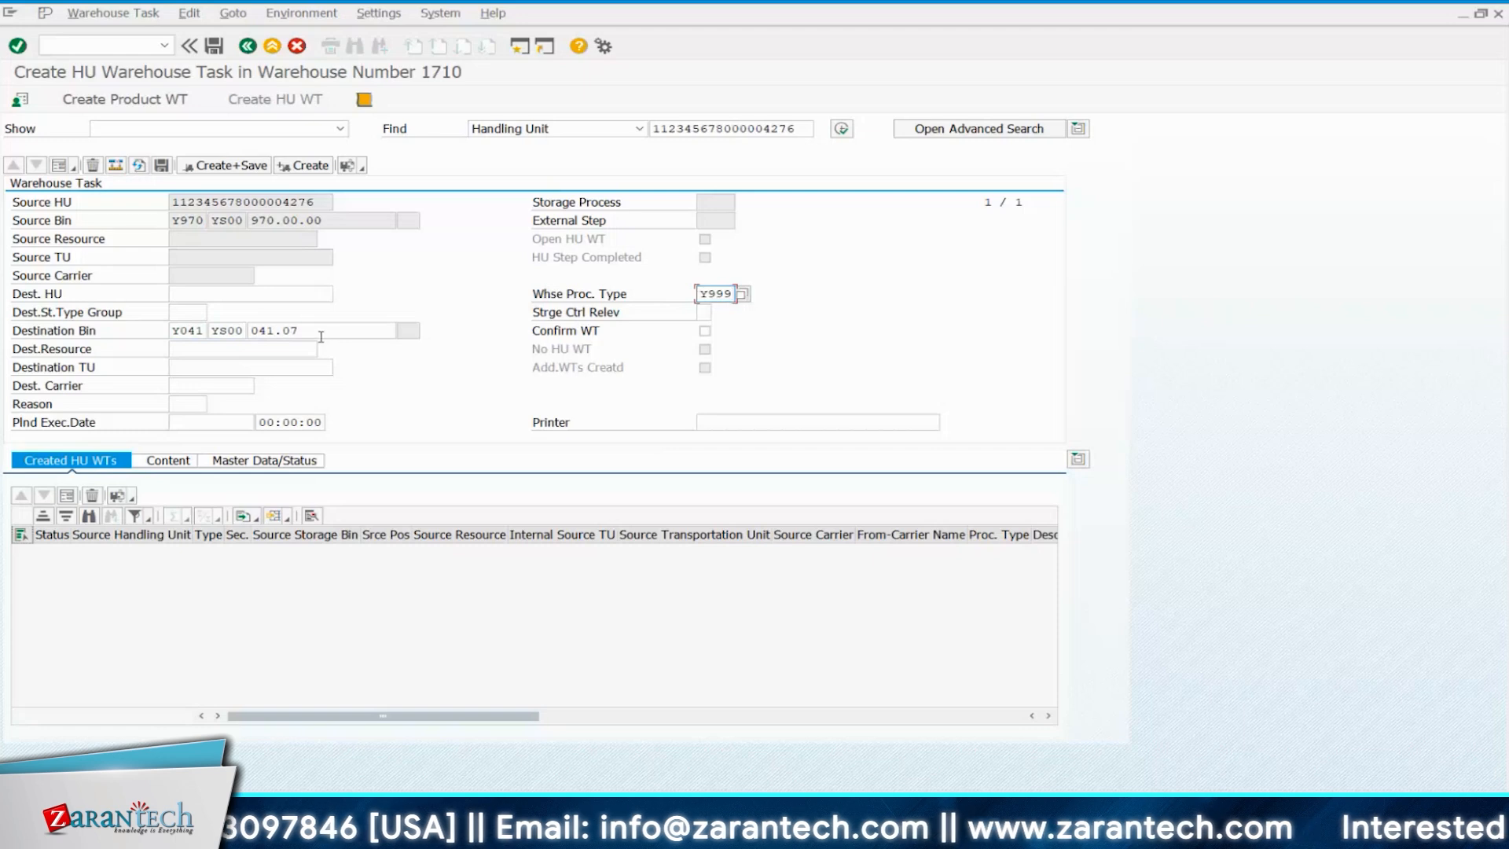
Look through the warehouse process types available for warehouse 1710, pick Y999 Warehouse Supervision and submit the task data.
{"action": "left_click", "coordinate": [743, 294]}
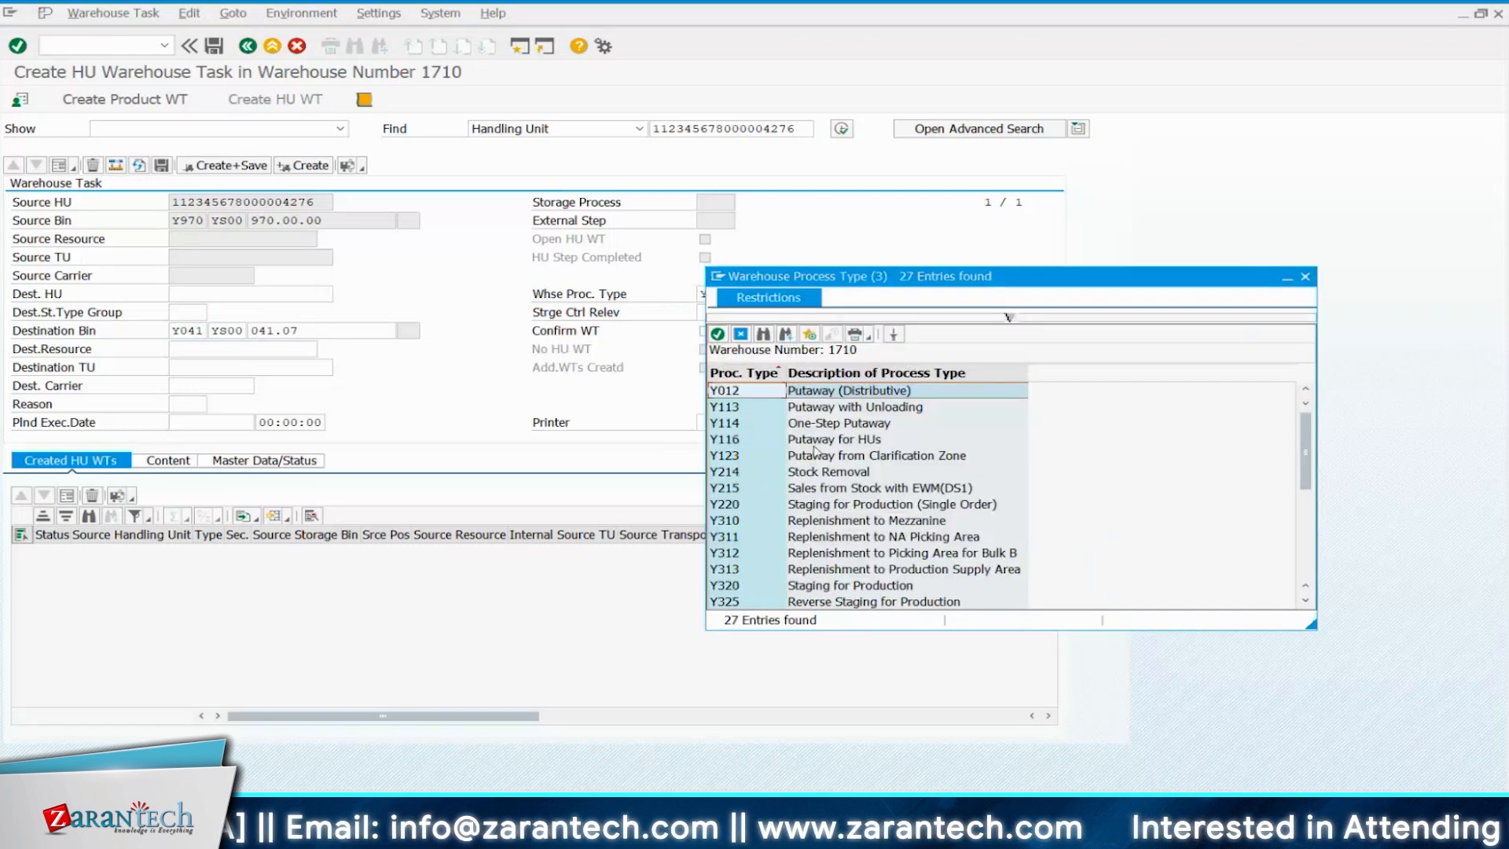
{"action": "left_click_drag", "start_coordinate": [974, 286], "coordinate": [1090, 189]}
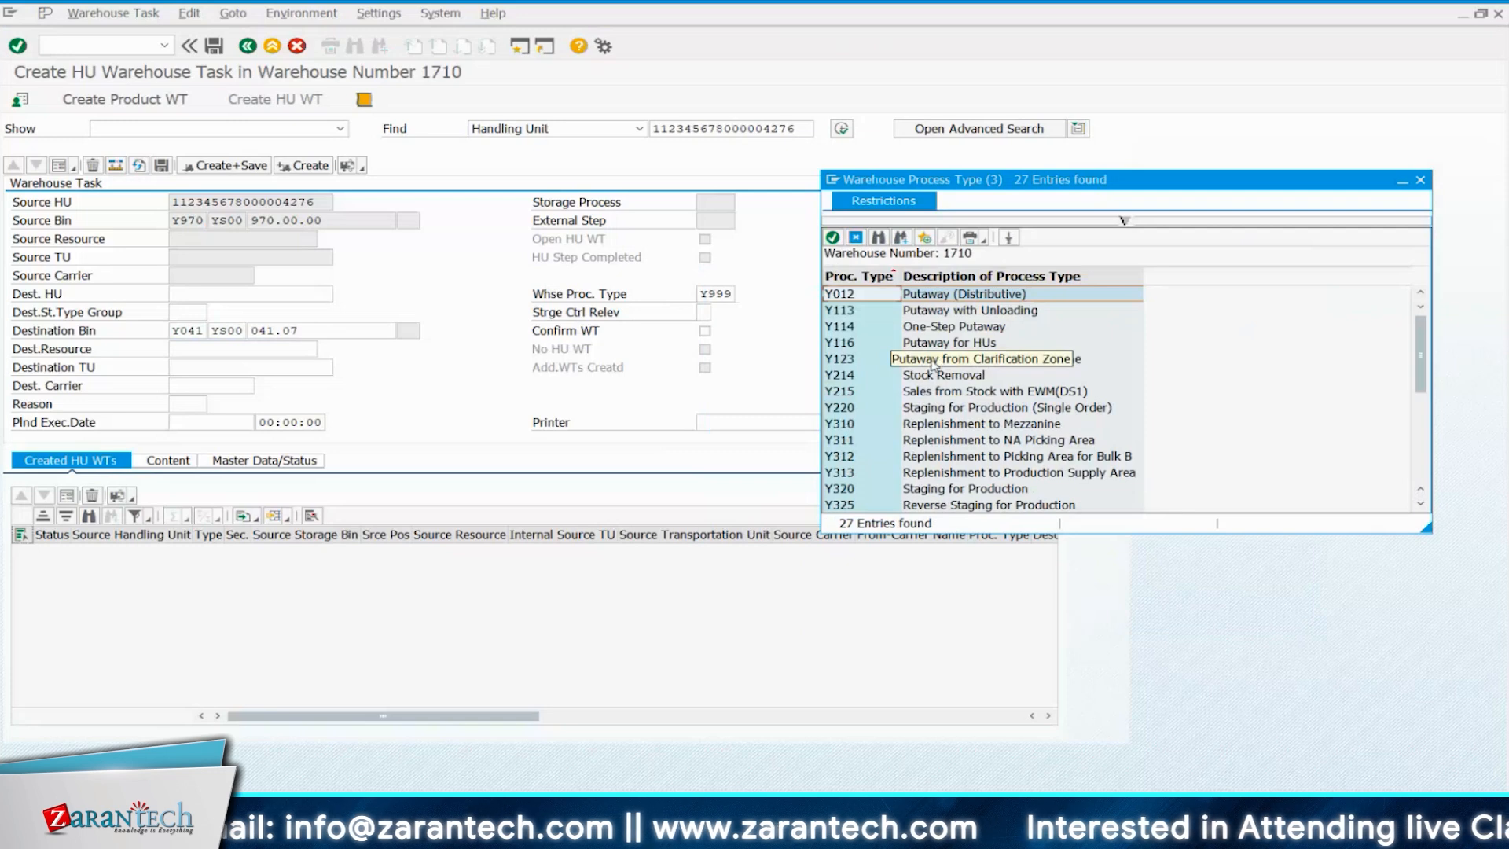
{"action": "scroll", "coordinate": [941, 397], "scroll_direction": "down", "scroll_amount": 5}
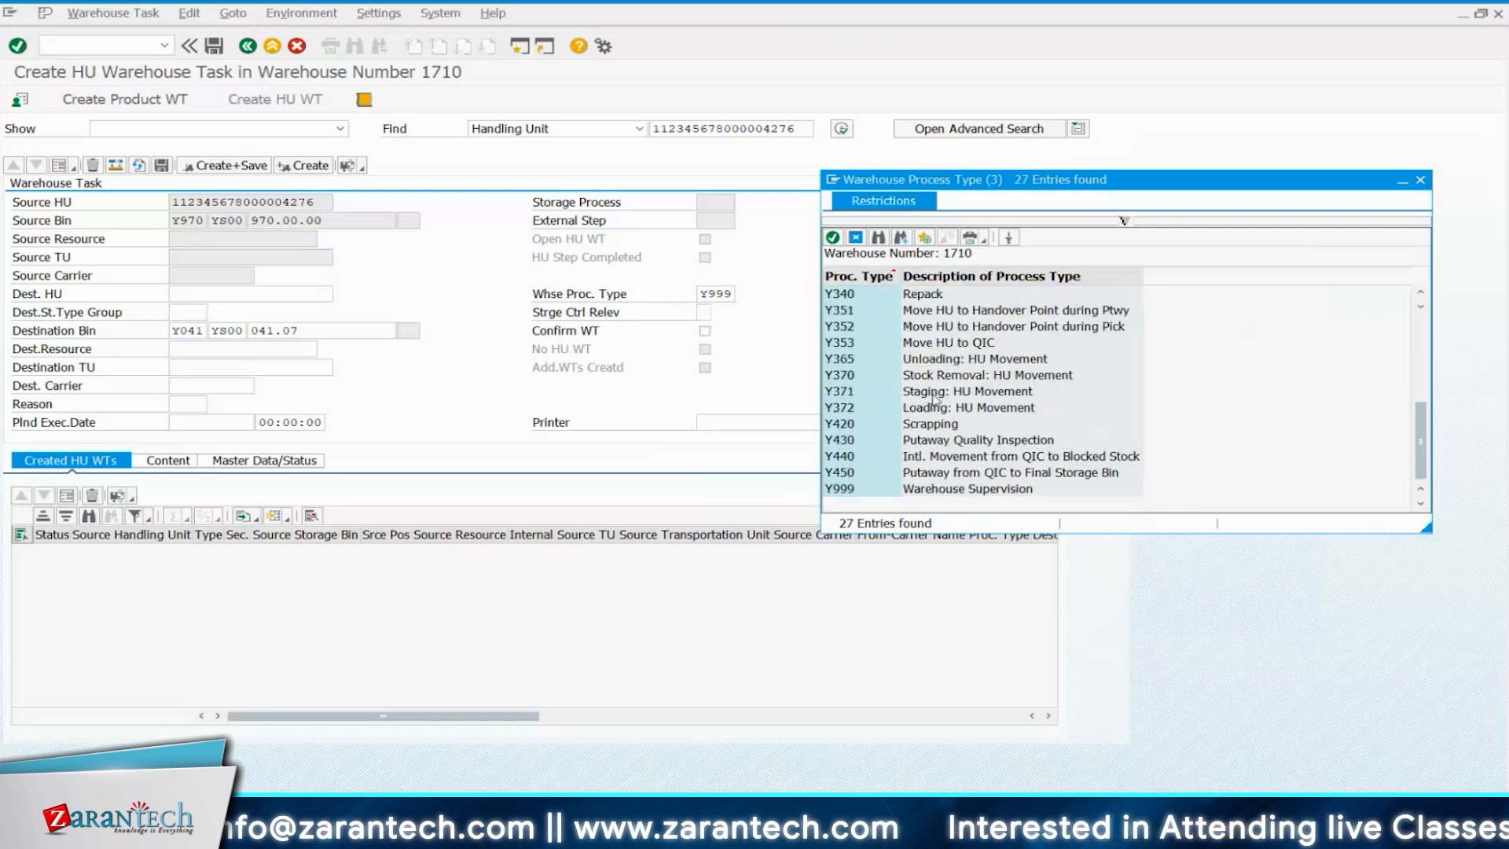
{"action": "left_click", "coordinate": [876, 491]}
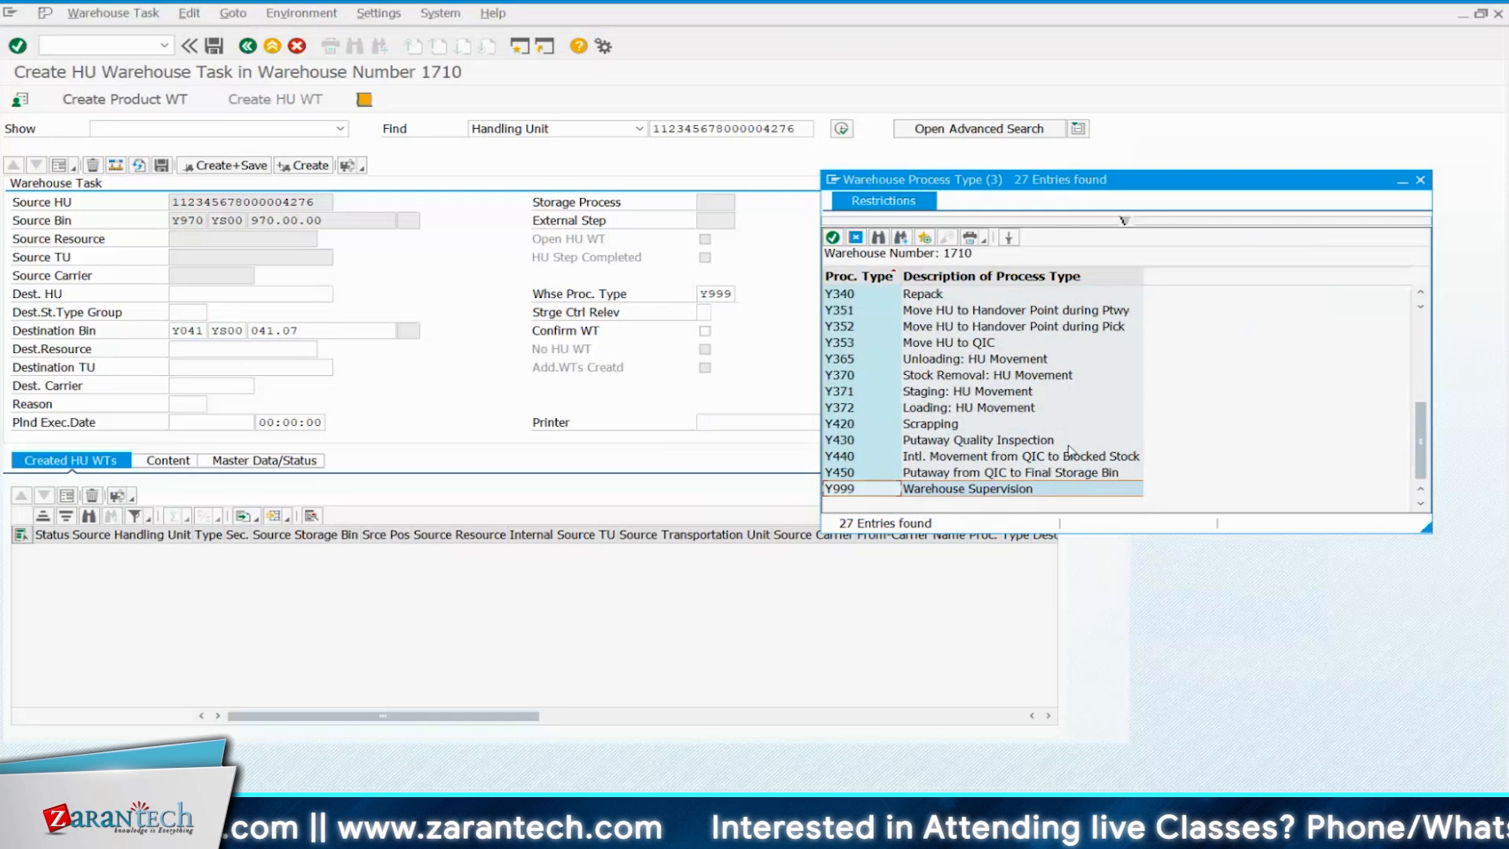
{"action": "key", "text": "Return"}
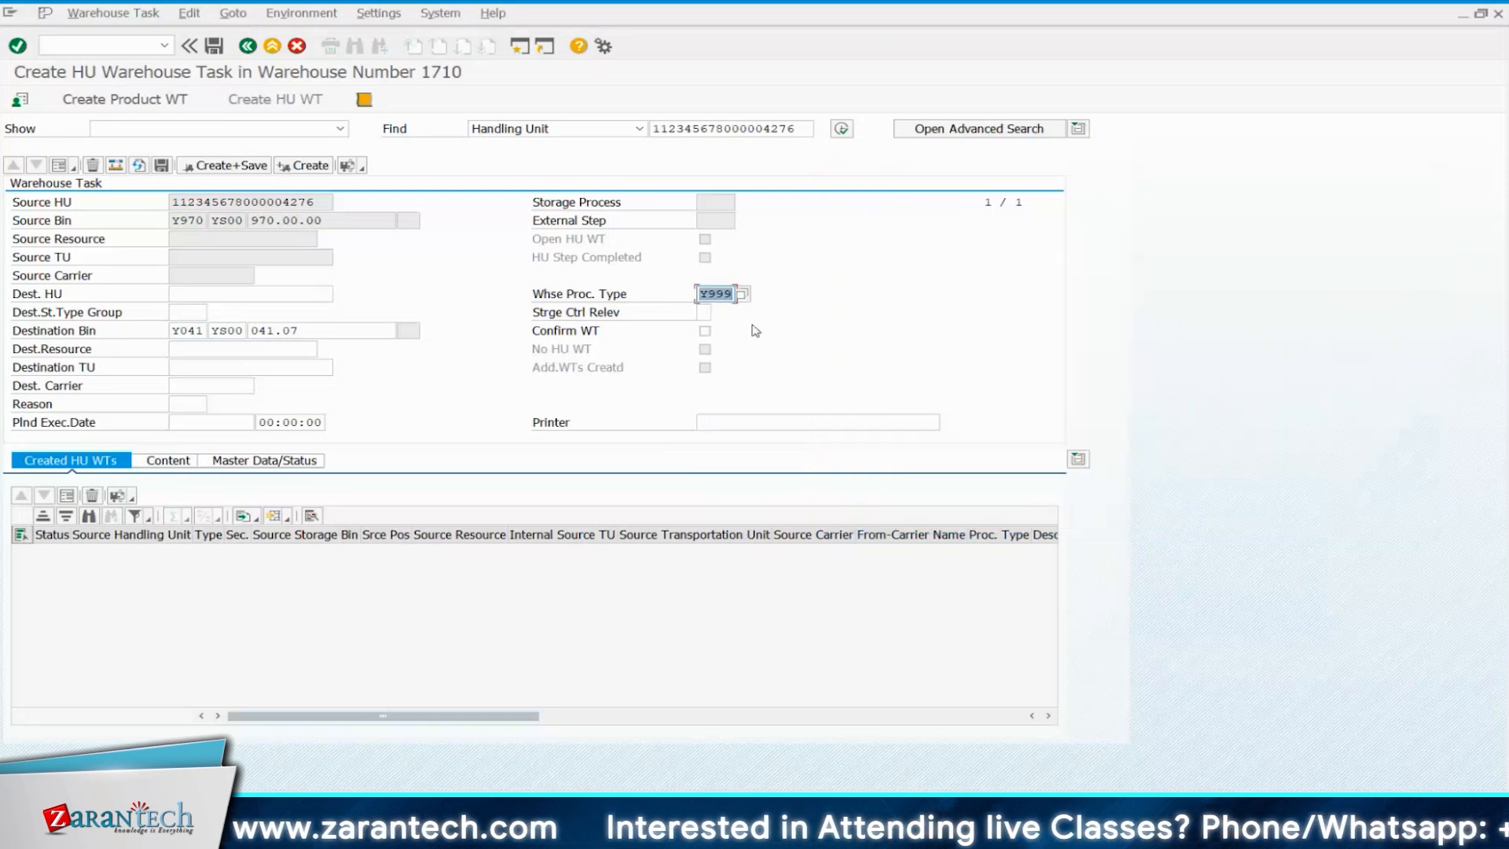
{"action": "key", "text": "Return"}
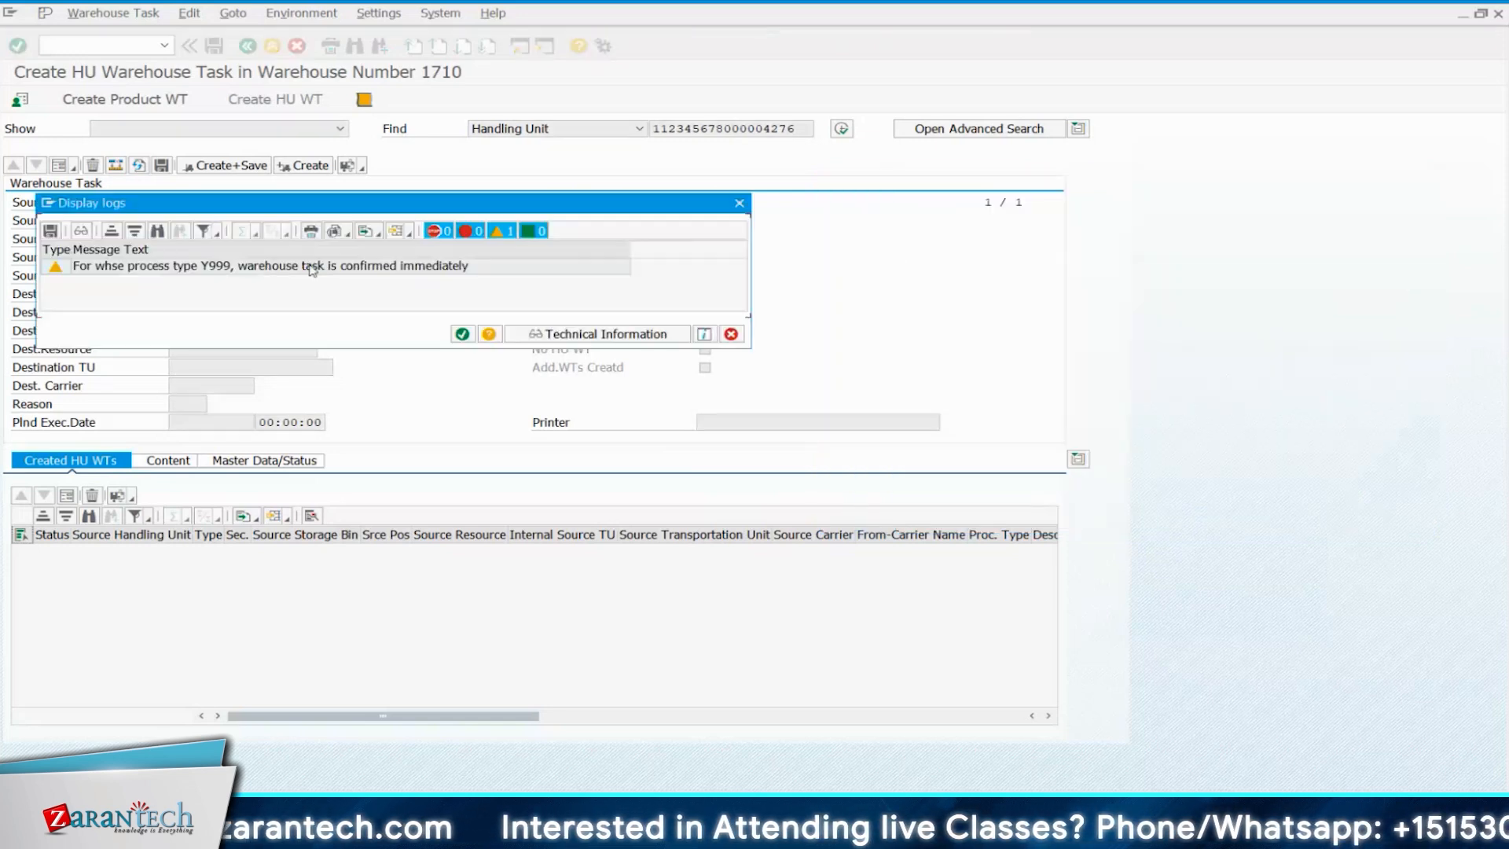
Accept the immediate-confirmation log for process type Y999, create the HU warehouse task and save it.
{"action": "left_click_drag", "start_coordinate": [393, 203], "coordinate": [673, 103]}
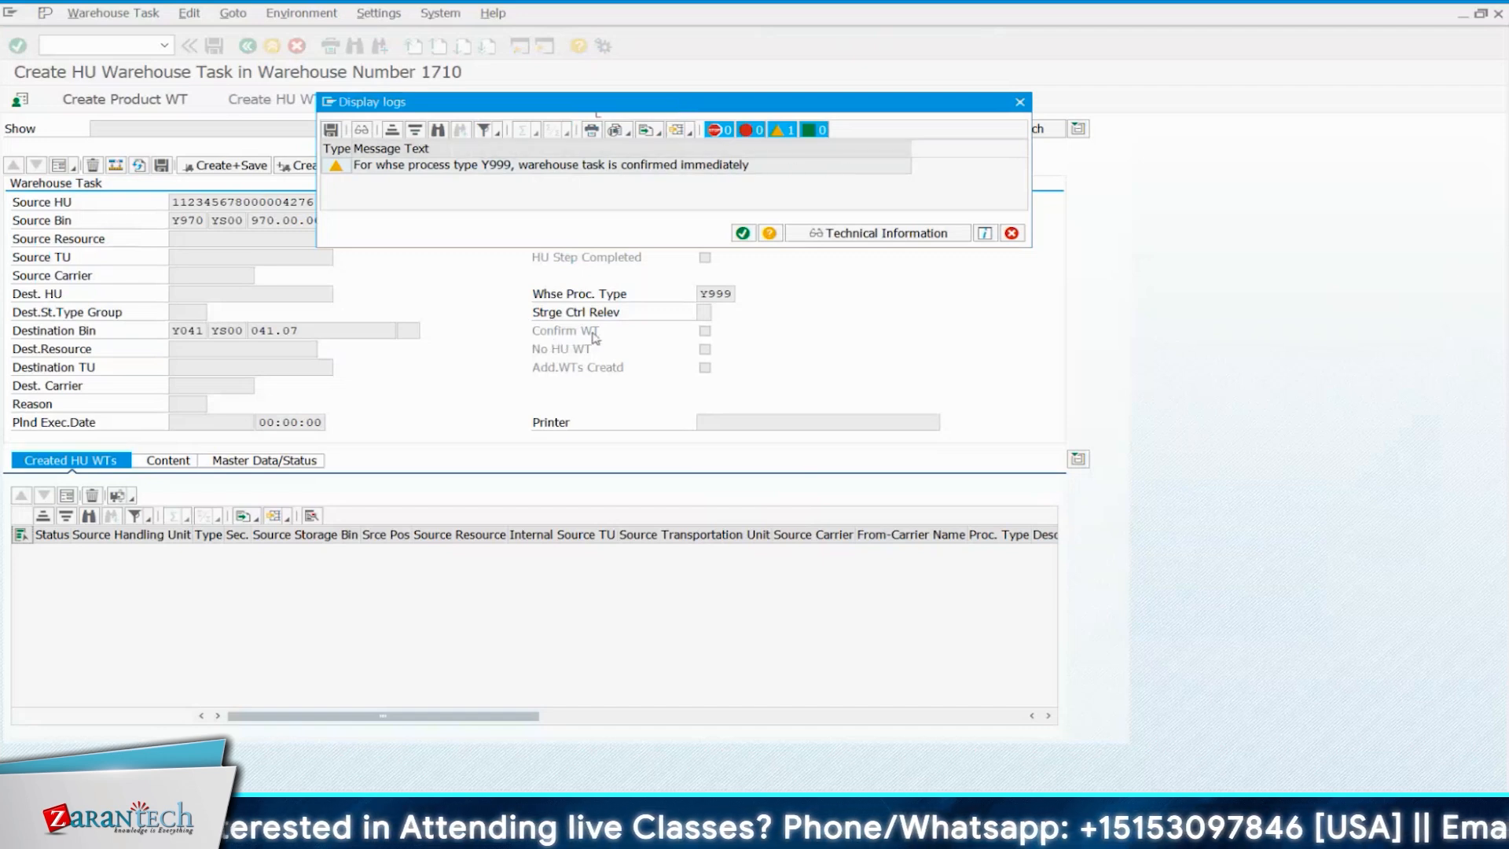
{"action": "left_click", "coordinate": [741, 233]}
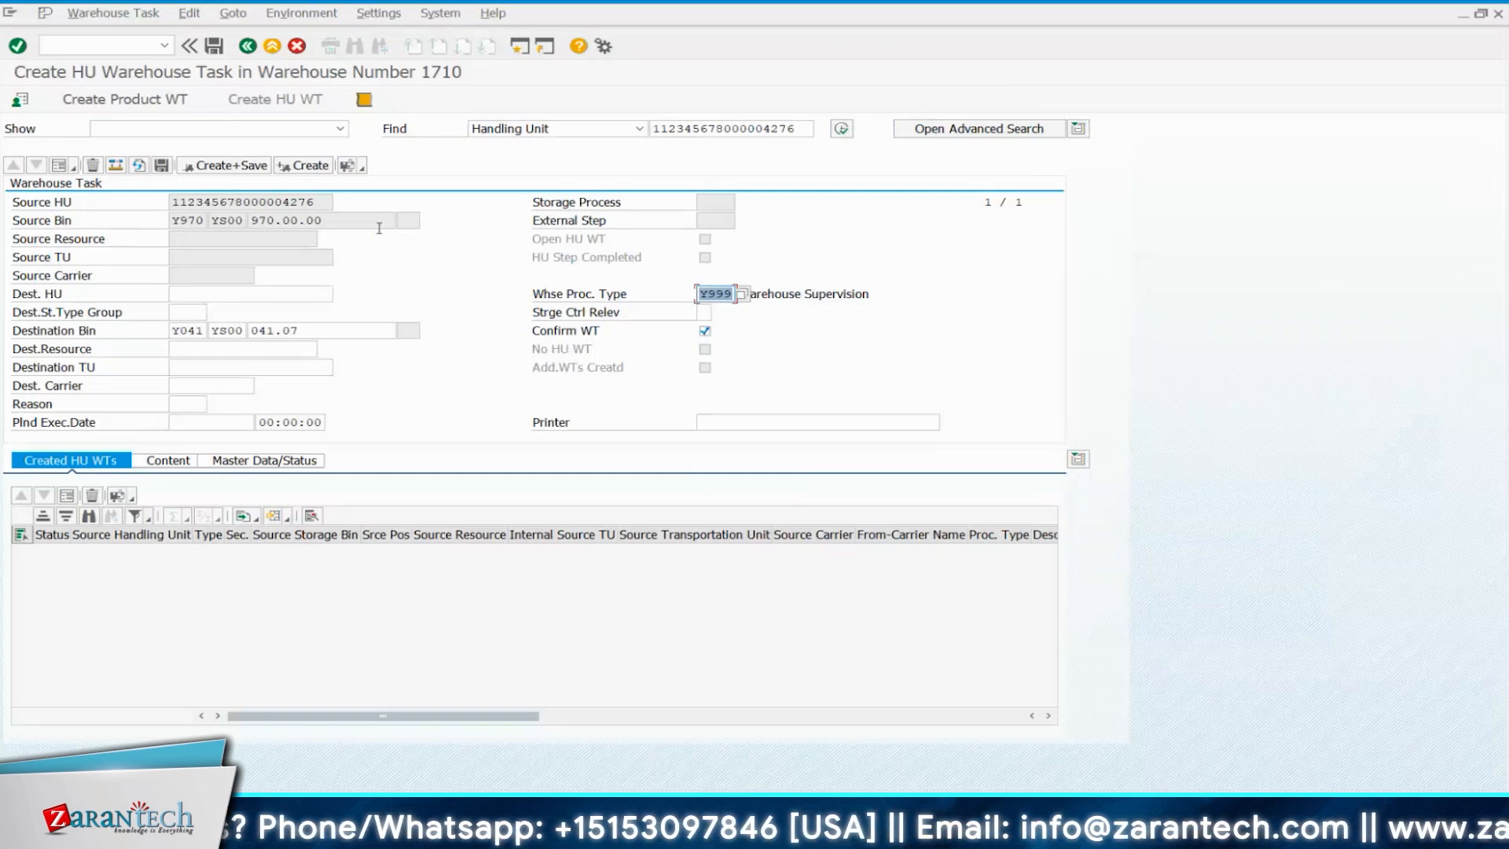
{"action": "left_click", "coordinate": [307, 169]}
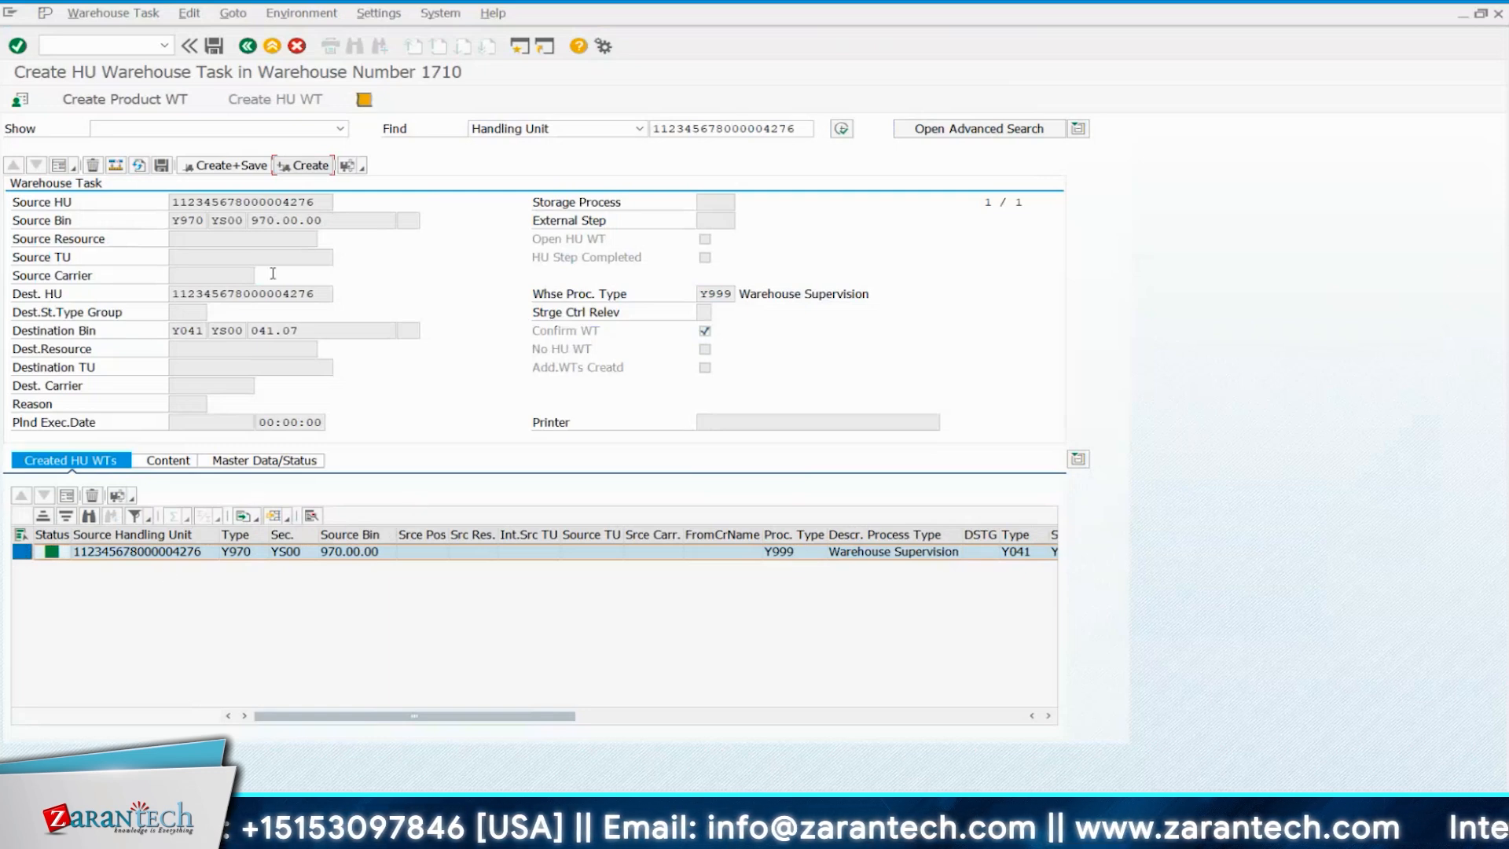
{"action": "left_click", "coordinate": [161, 165]}
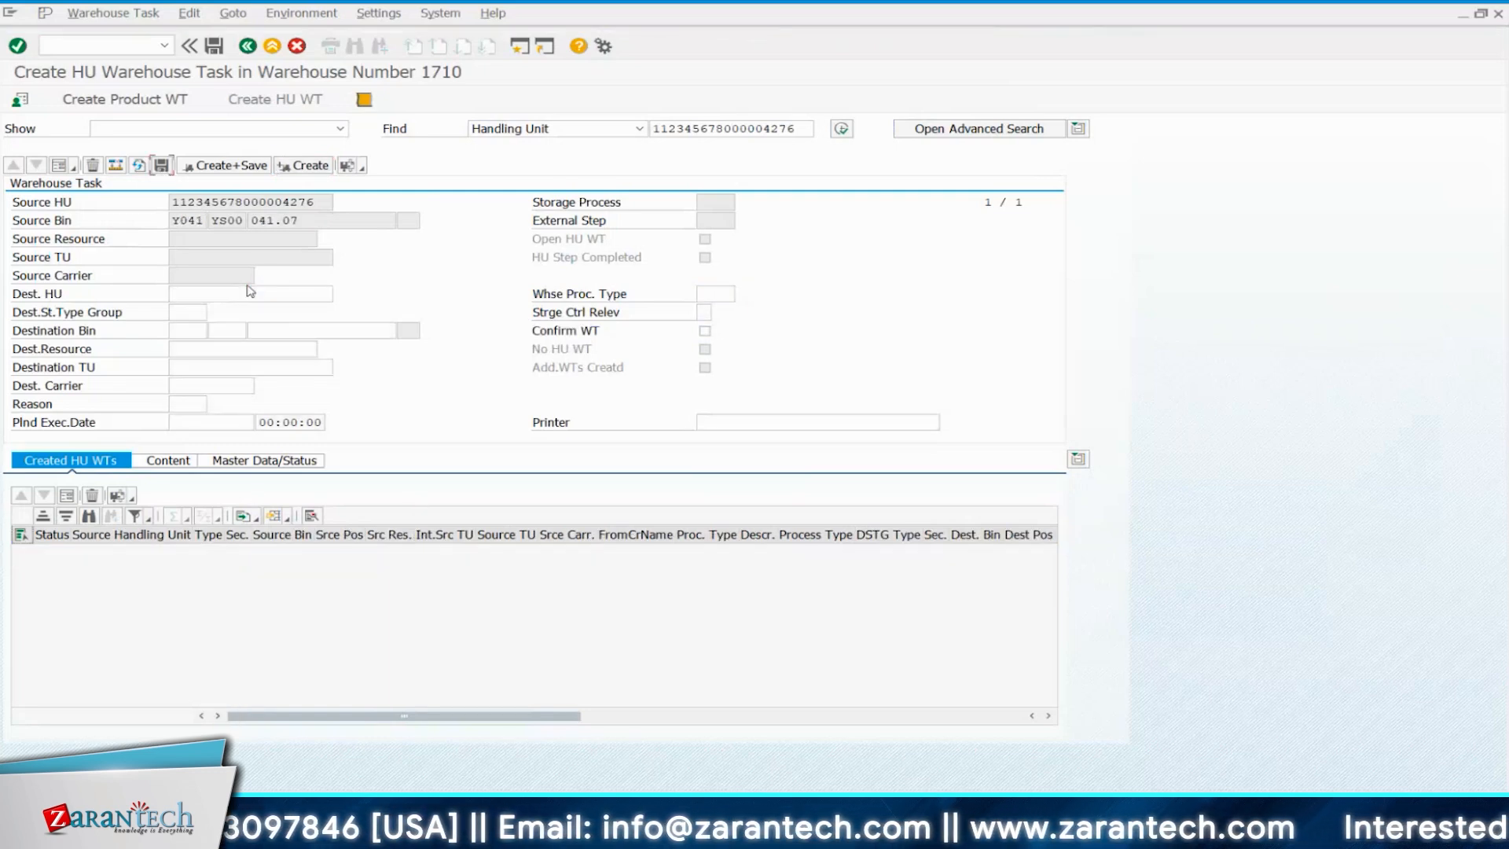
Open the confirmation screen for the warehouse task, save there, and return to HU warehouse task creation.
{"action": "left_click", "coordinate": [113, 13]}
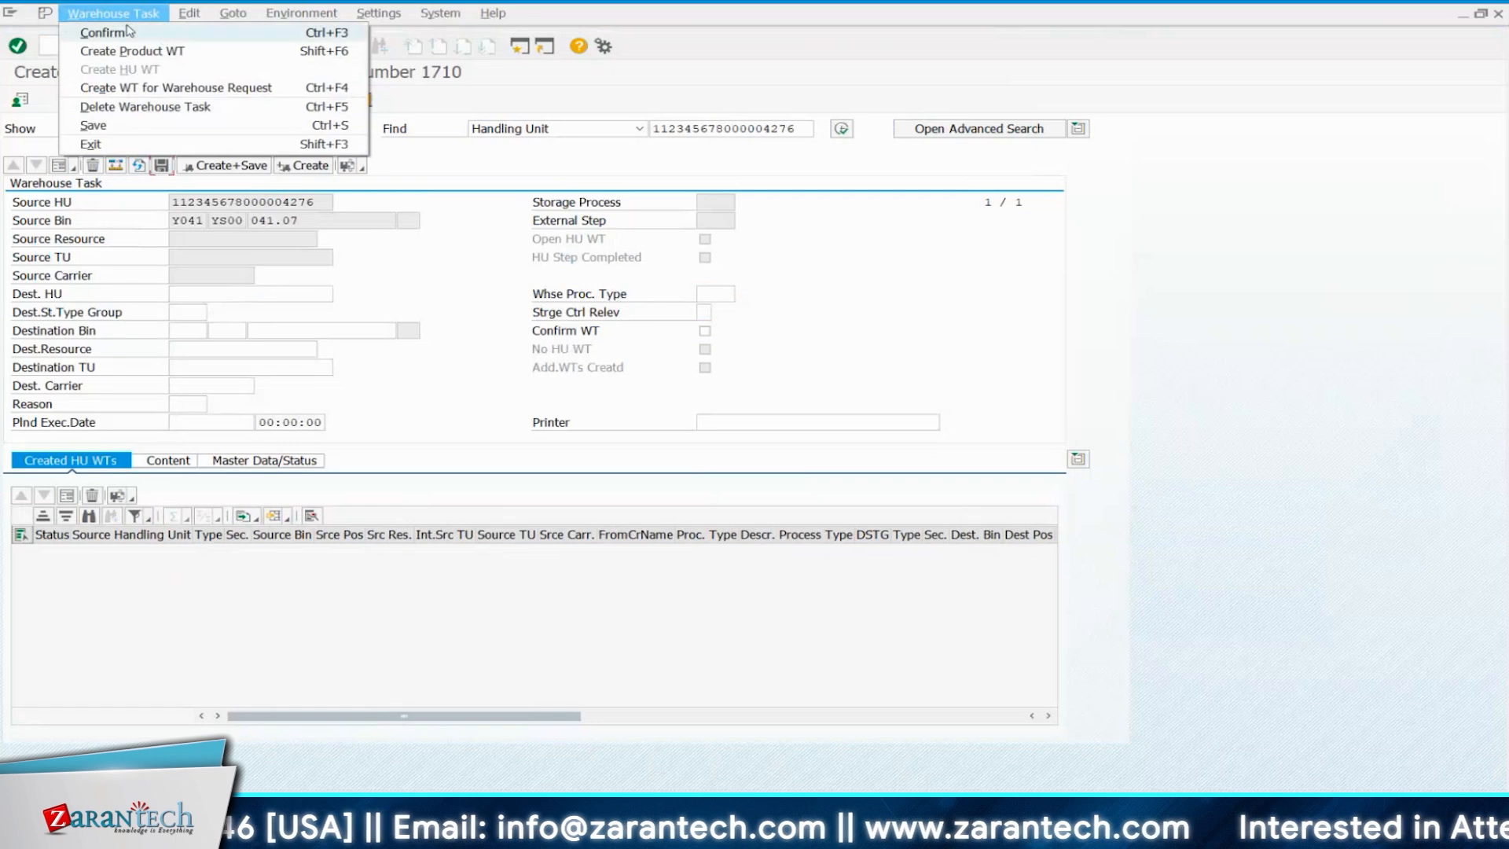
{"action": "left_click", "coordinate": [110, 32]}
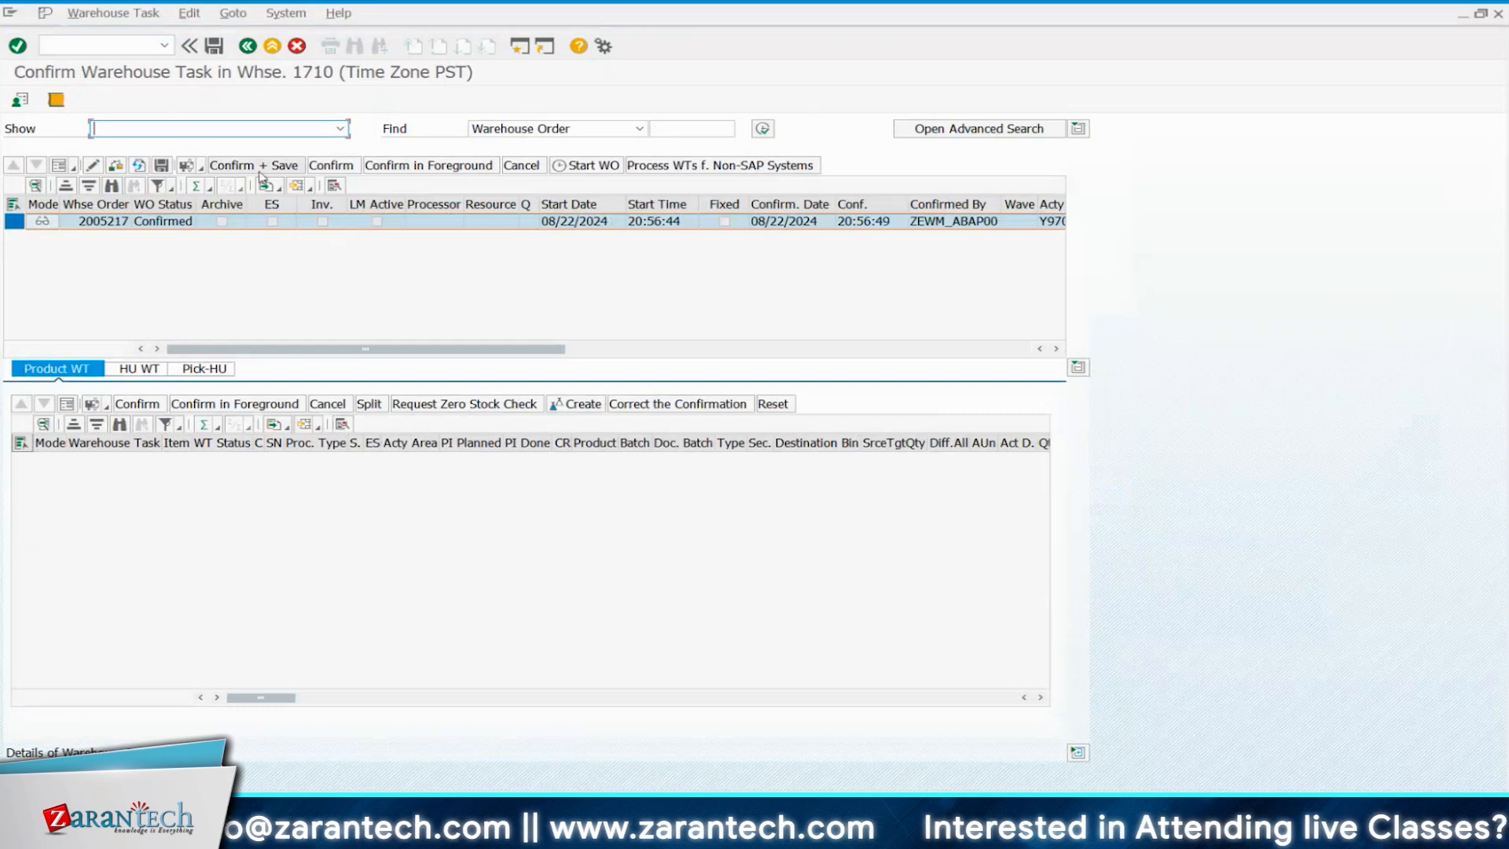
{"action": "left_click", "coordinate": [214, 47]}
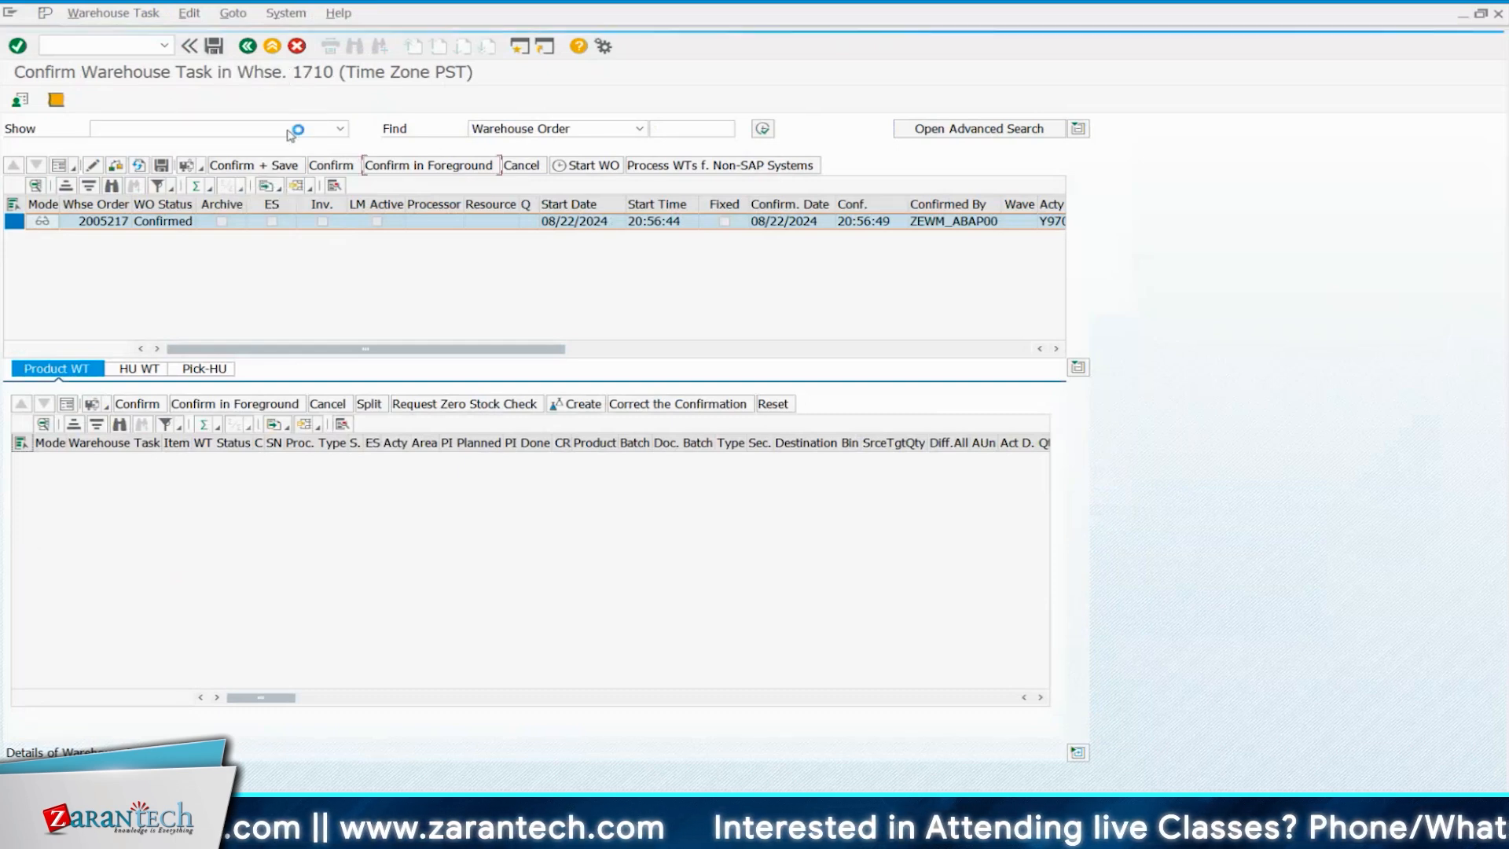
{"action": "left_click", "coordinate": [215, 47]}
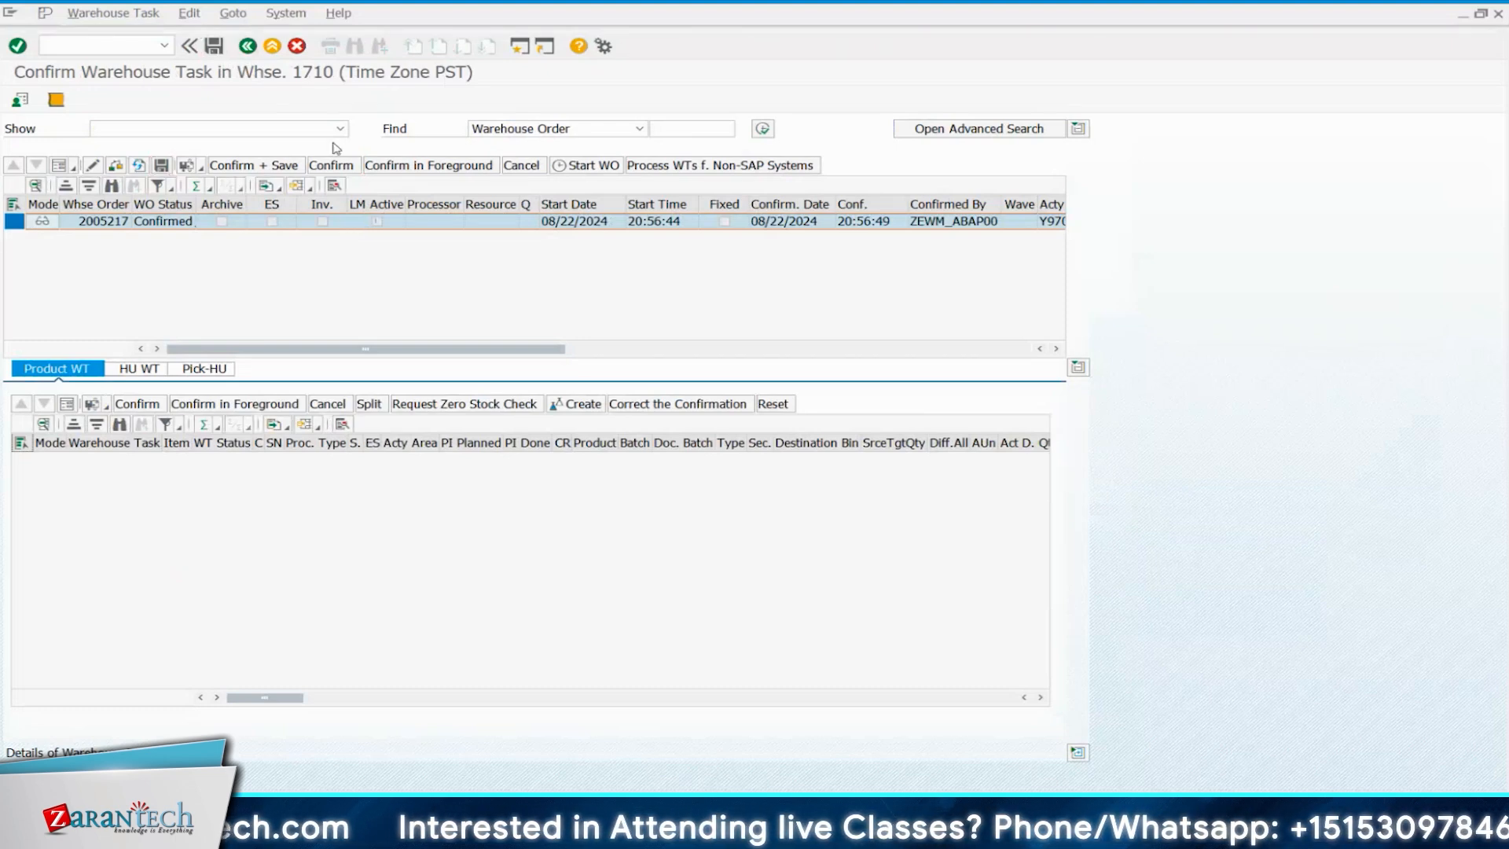
{"action": "key", "text": "F3"}
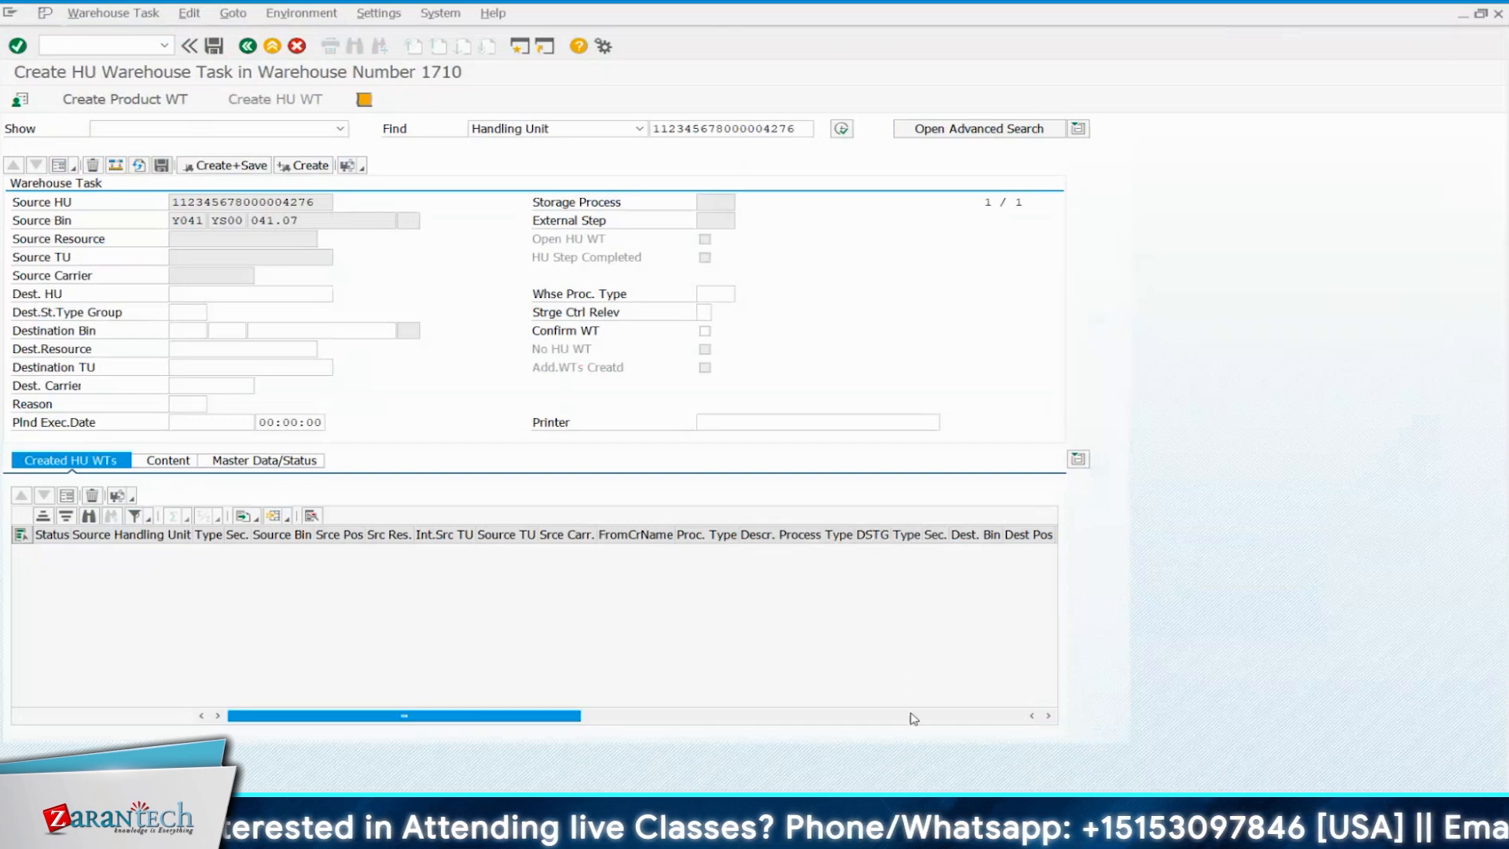
Check the Putaway status of the inbound delivery, and switch to the presentation's Inbound Process Demo slide on creating a purchase order.
{"action": "key", "text": "F3"}
{"action": "left_click", "coordinate": [992, 220]}
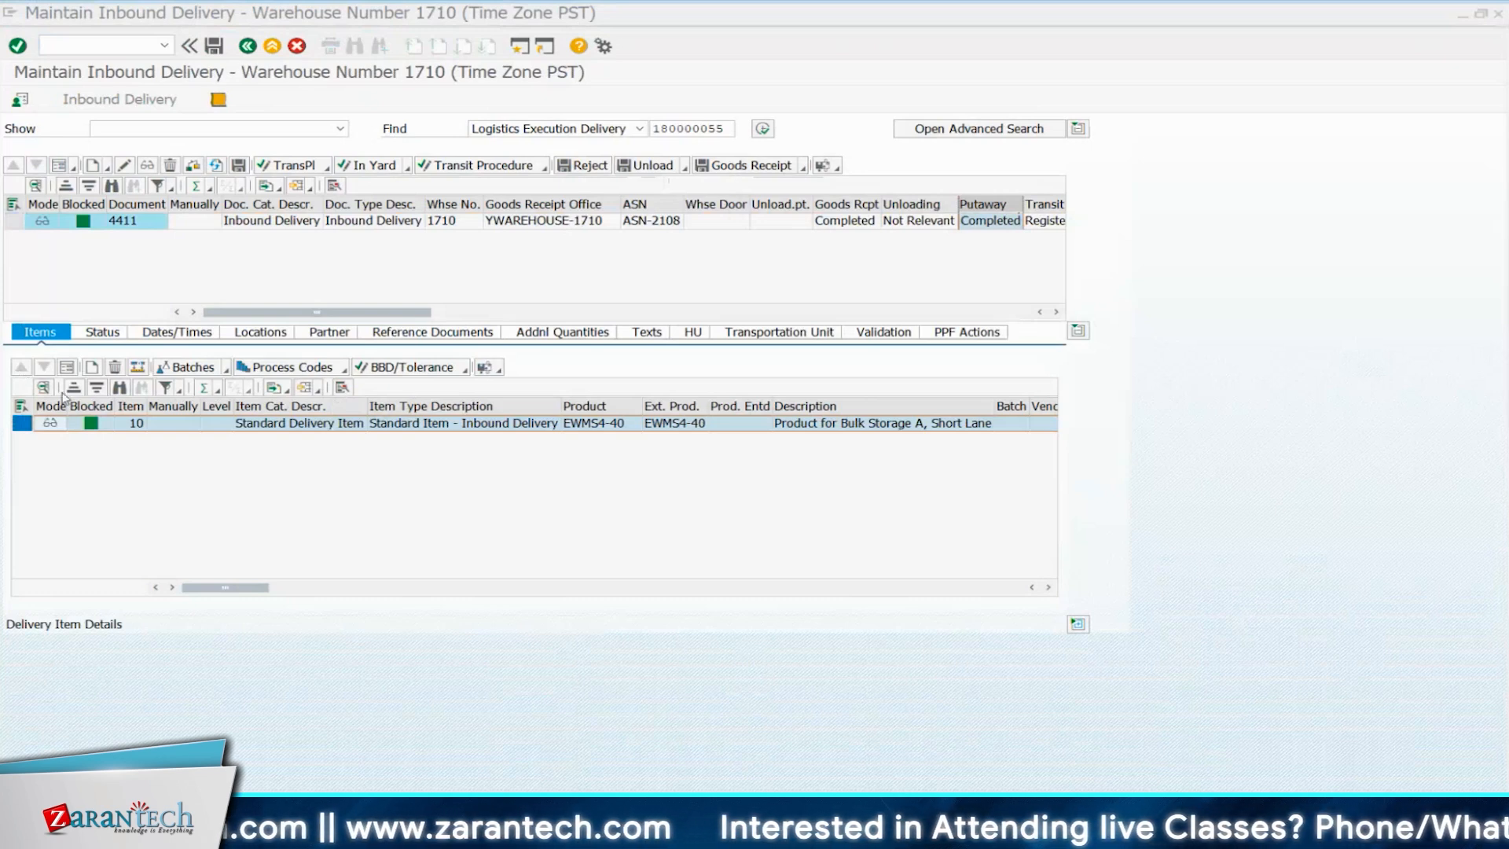
{"action": "key", "text": "alt+Tab"}
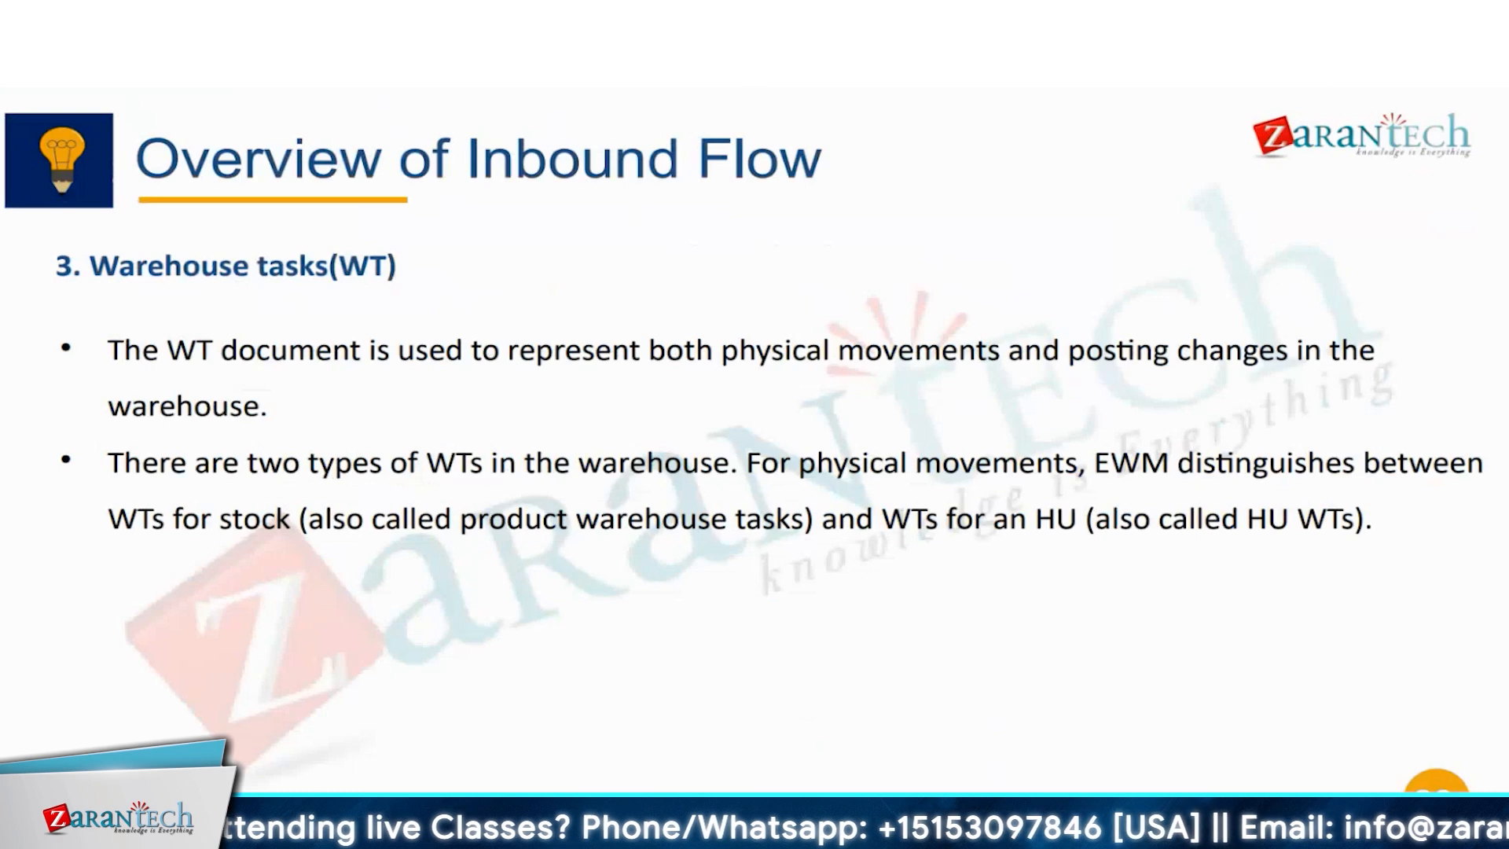
{"action": "key", "text": "Right"}
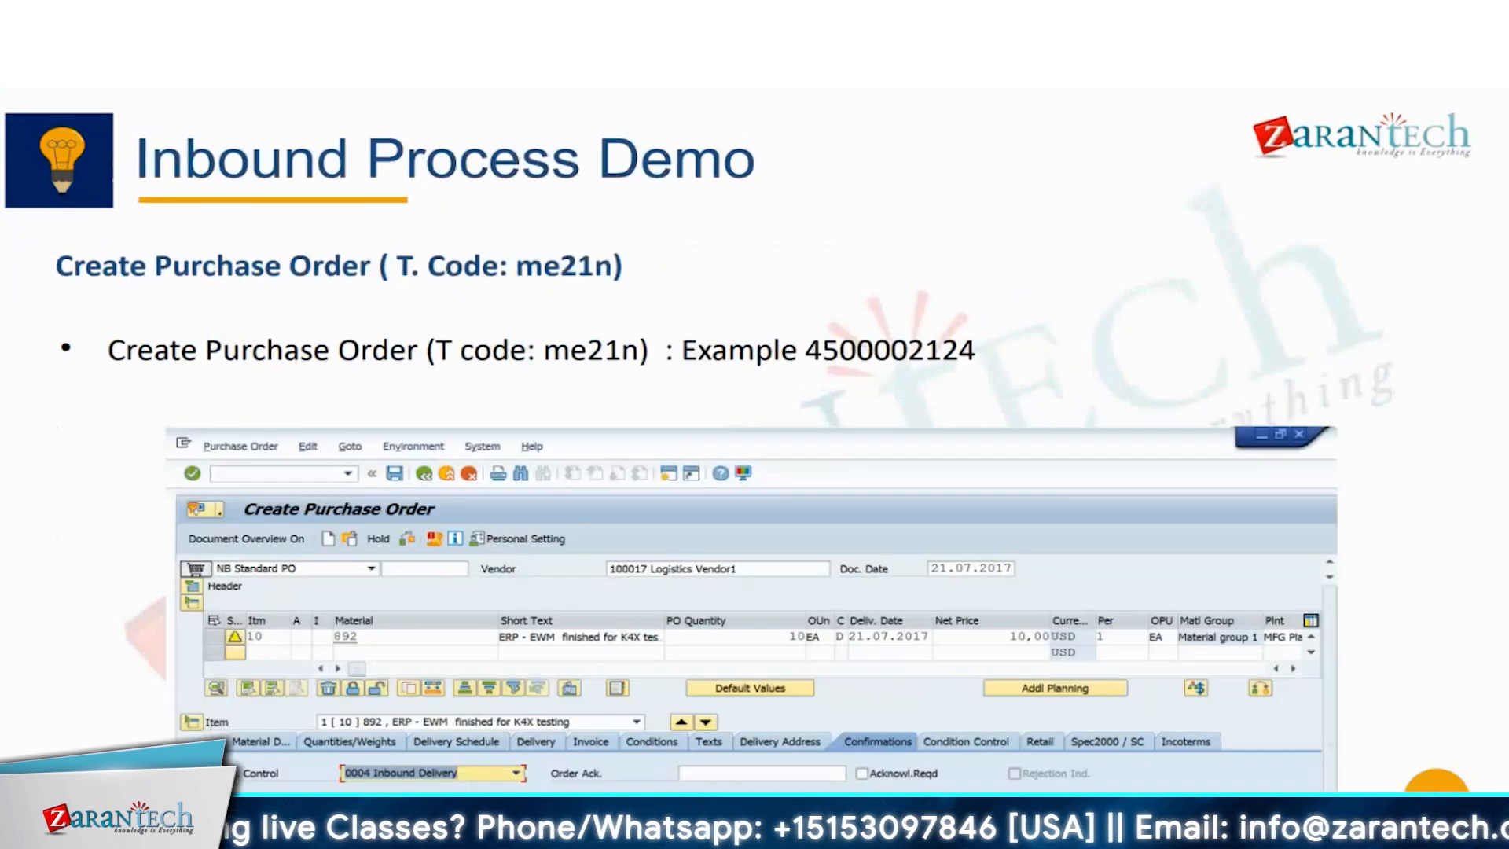
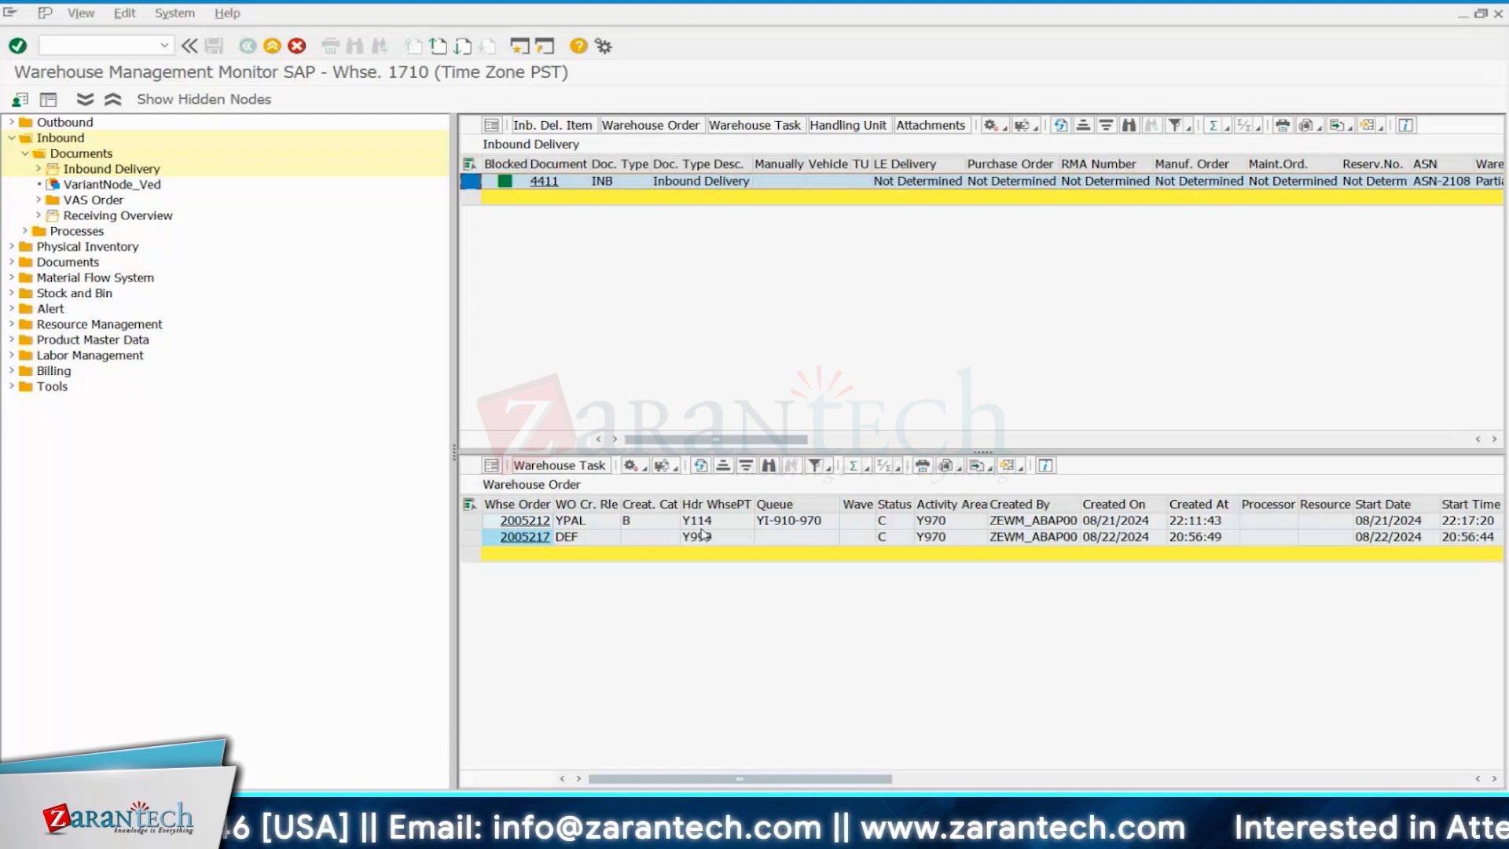
Check the process type of the DEF warehouse order in the warehouse monitor, and open the listed inbound delivery document.
{"action": "left_click", "coordinate": [711, 537]}
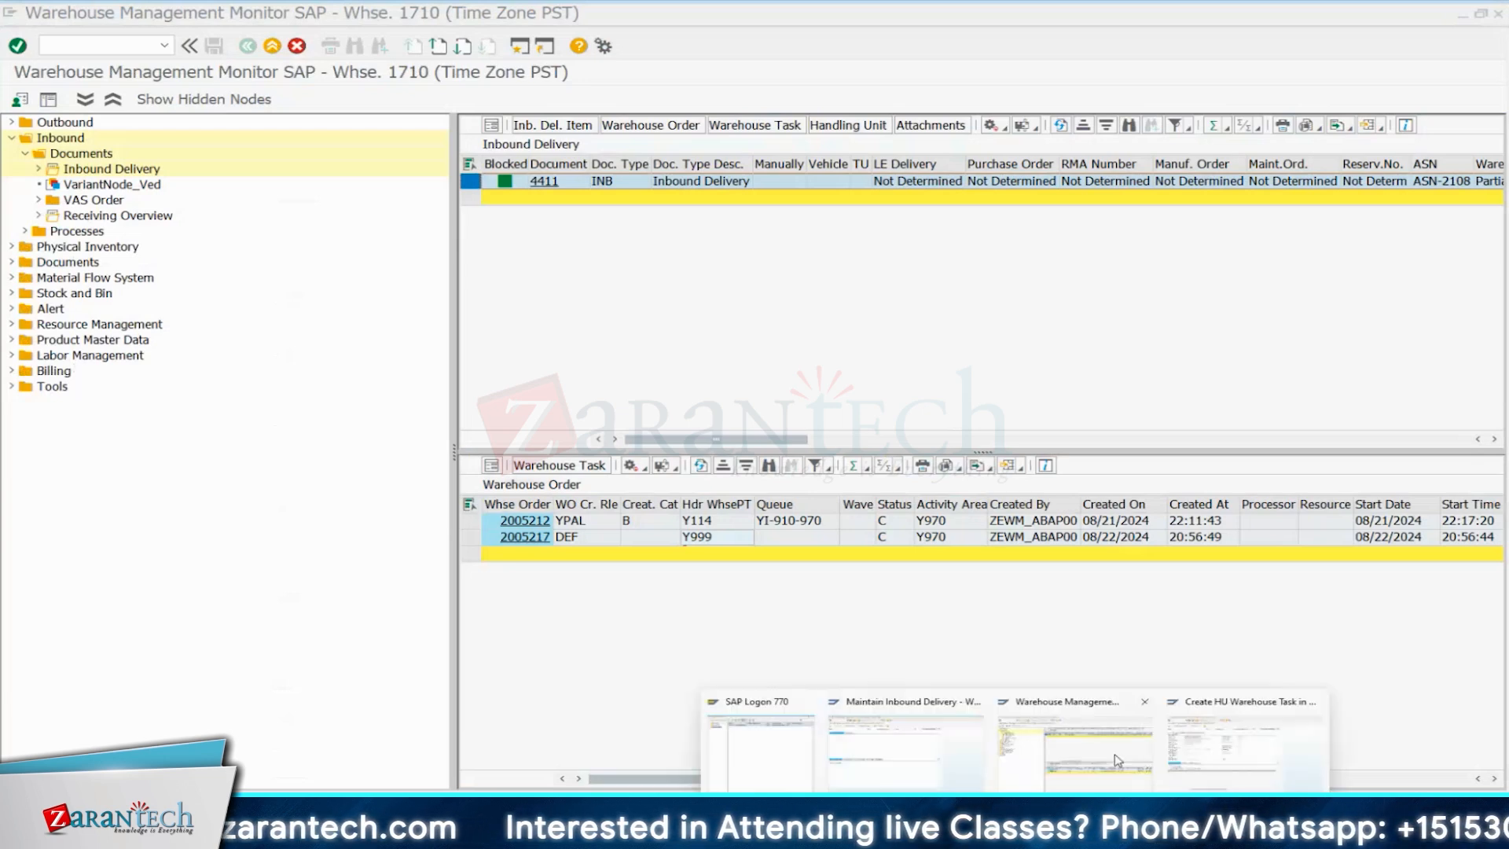
{"action": "left_click", "coordinate": [1117, 760]}
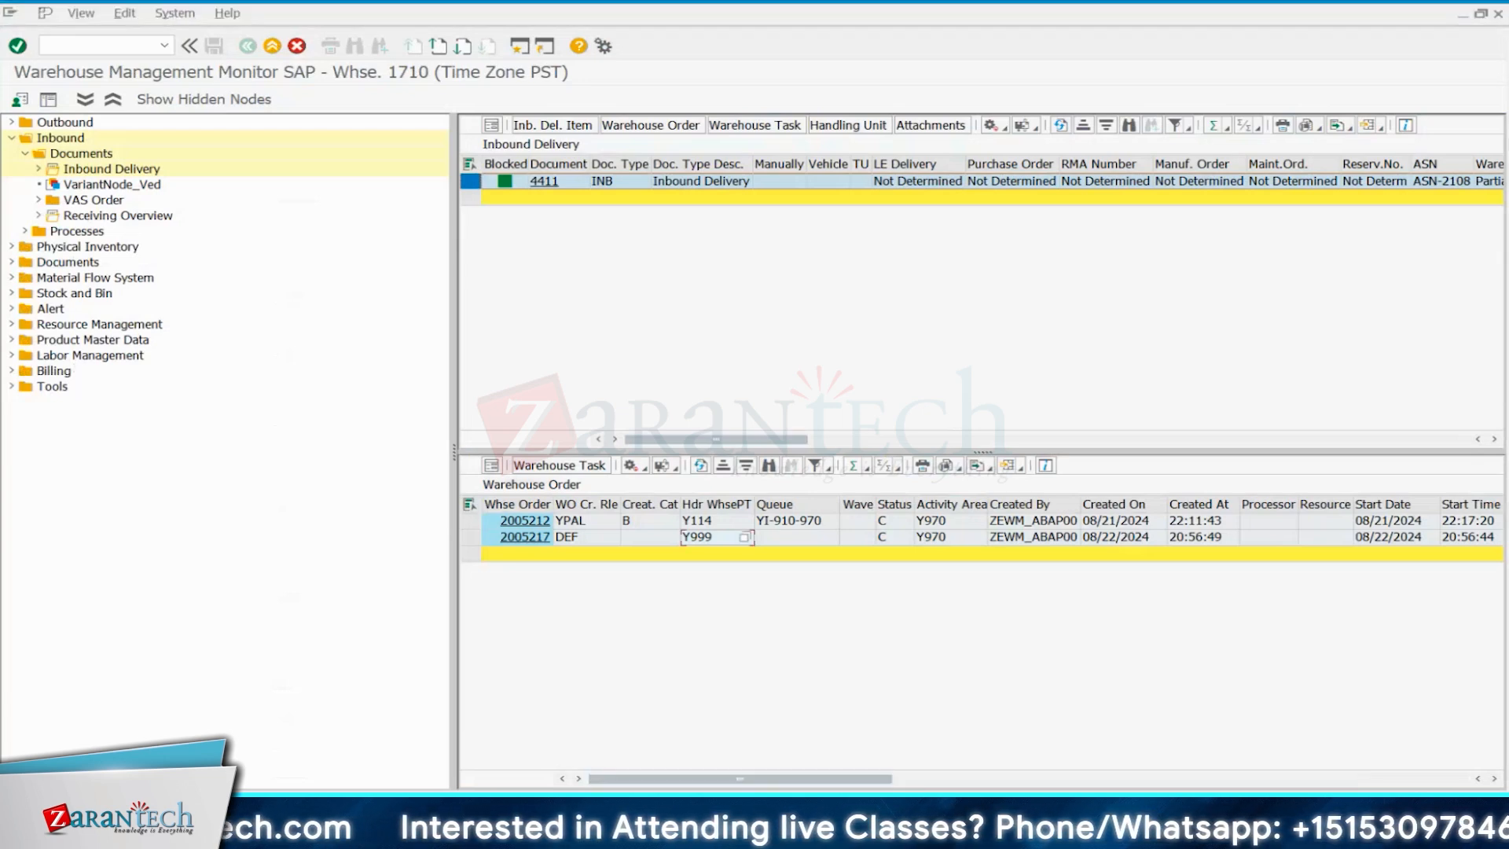
{"action": "left_click", "coordinate": [555, 181]}
{"action": "double_click", "coordinate": [556, 183]}
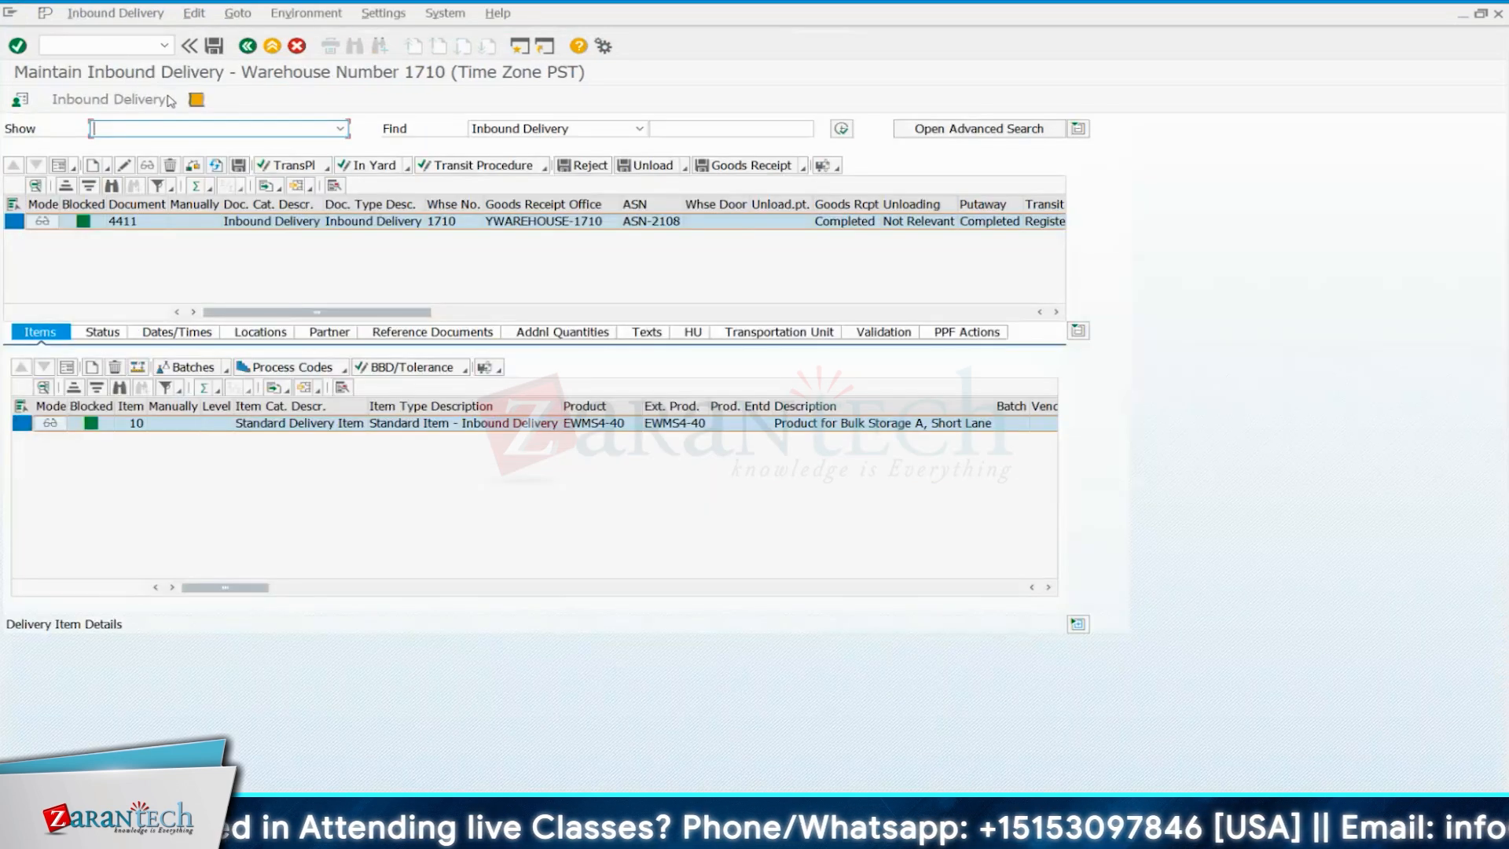
Open outbound delivery order maintenance with /o/scwm/prdo, and examine the recent transaction codes and the document types available for searching.
{"action": "left_click", "coordinate": [139, 46]}
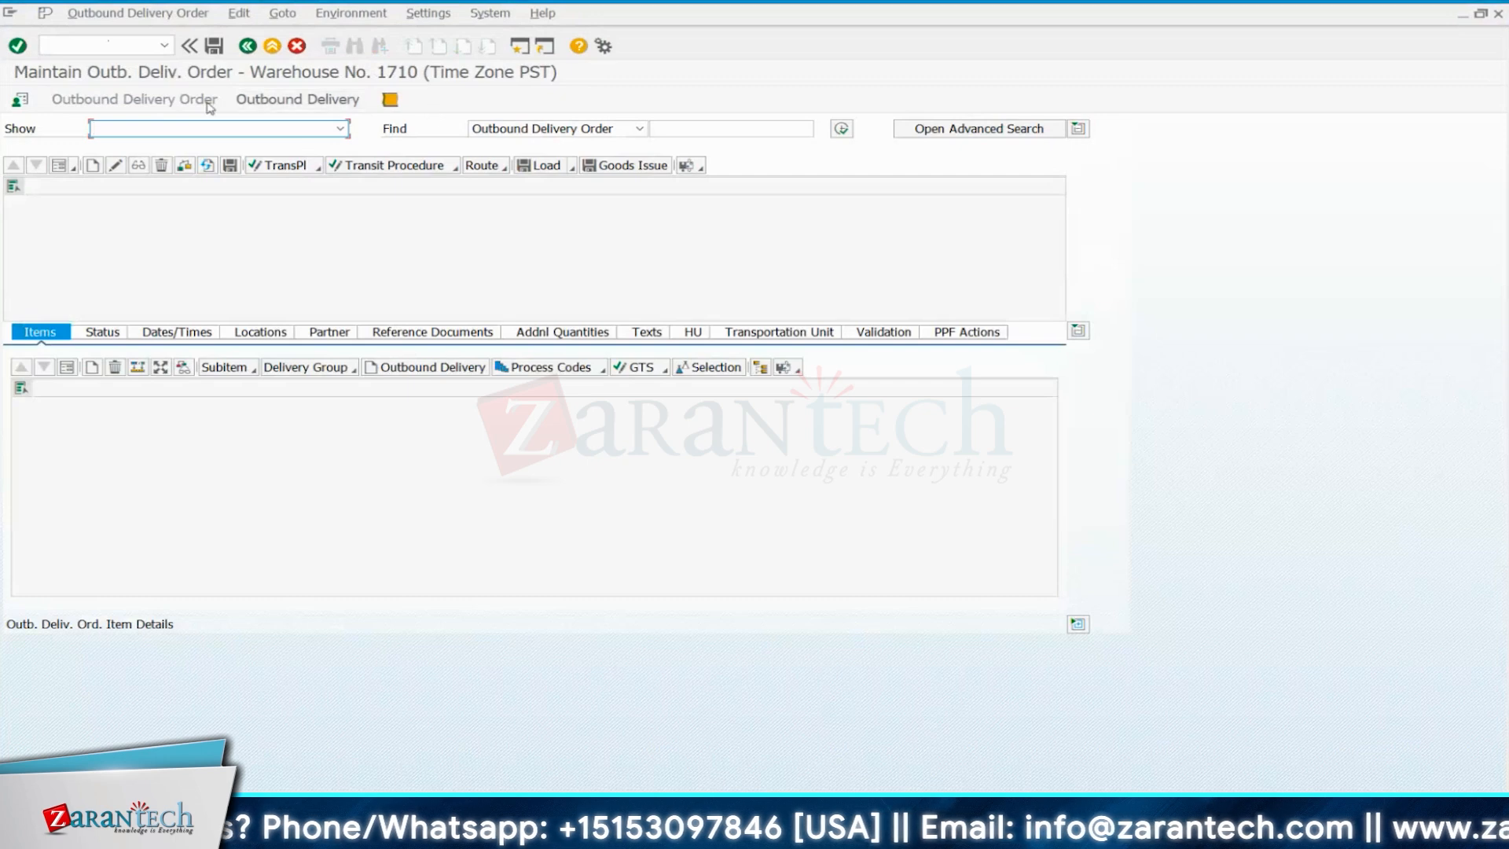
{"action": "left_click", "coordinate": [133, 44]}
{"action": "left_click", "coordinate": [132, 44]}
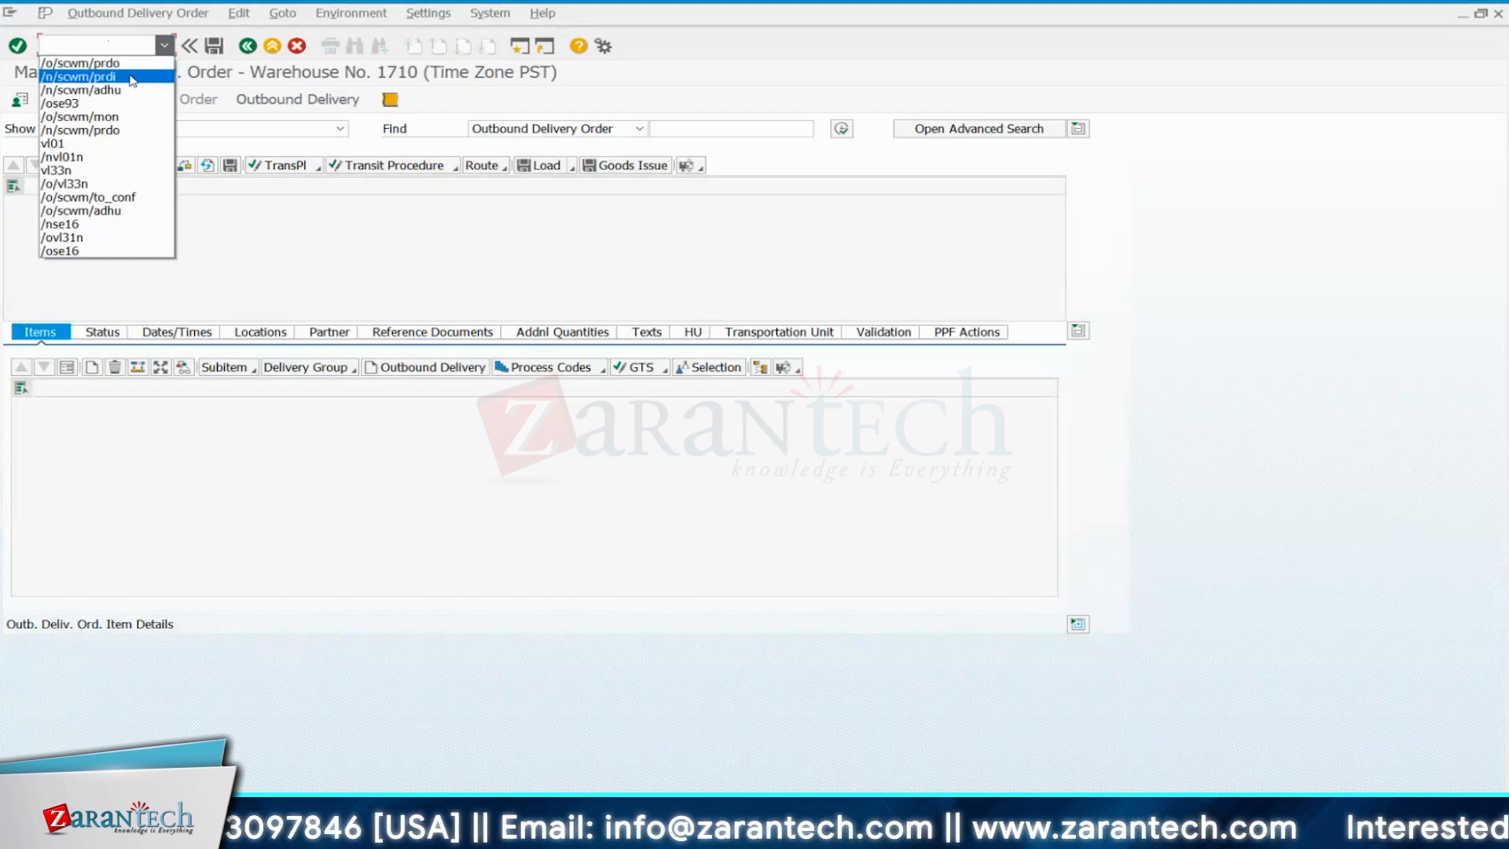
{"action": "left_click", "coordinate": [585, 147]}
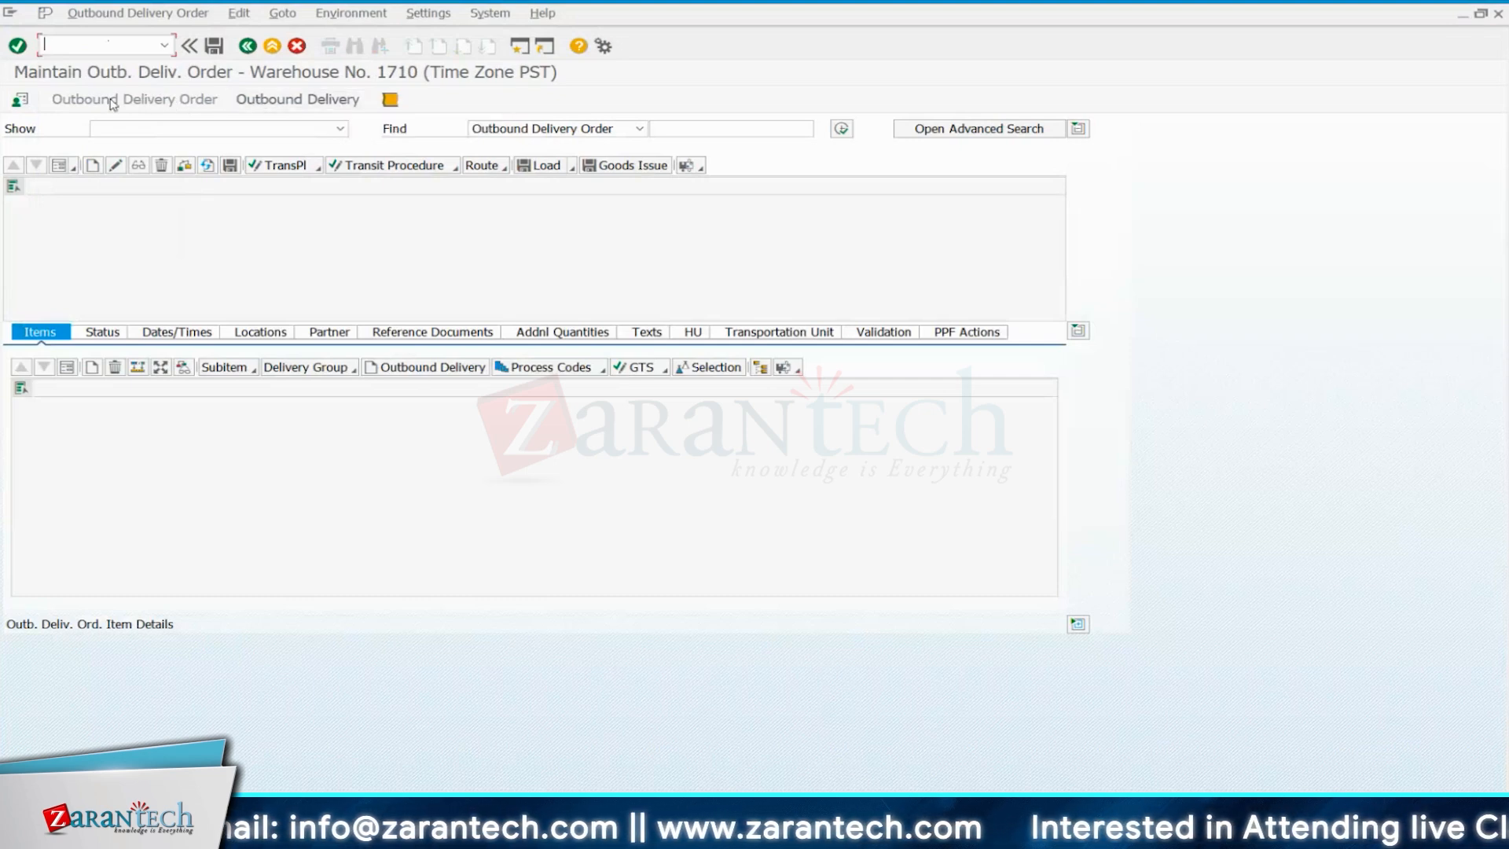
{"action": "left_click", "coordinate": [640, 128]}
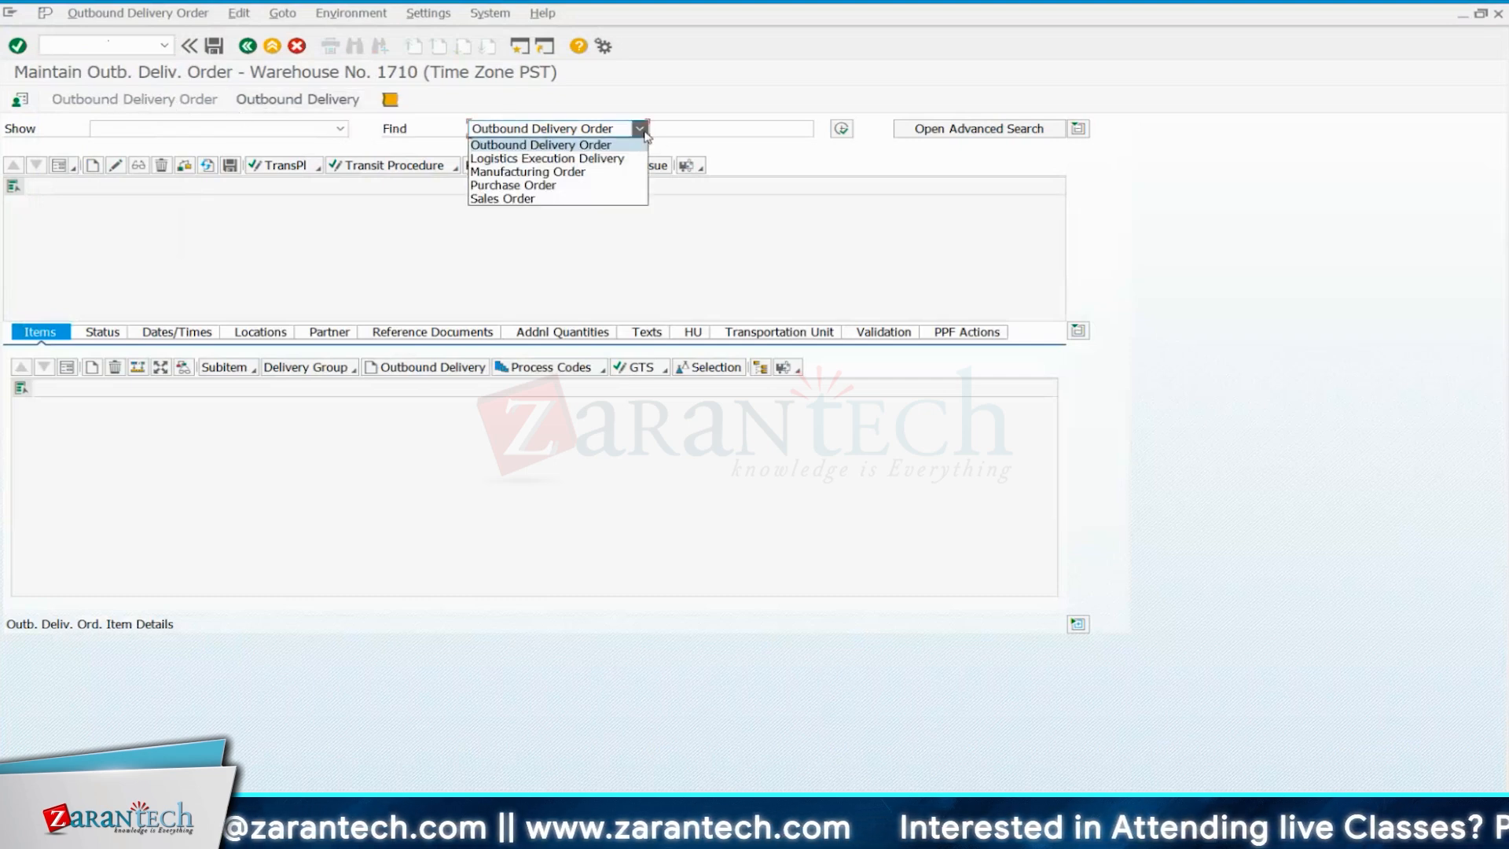
{"action": "left_click", "coordinate": [365, 134]}
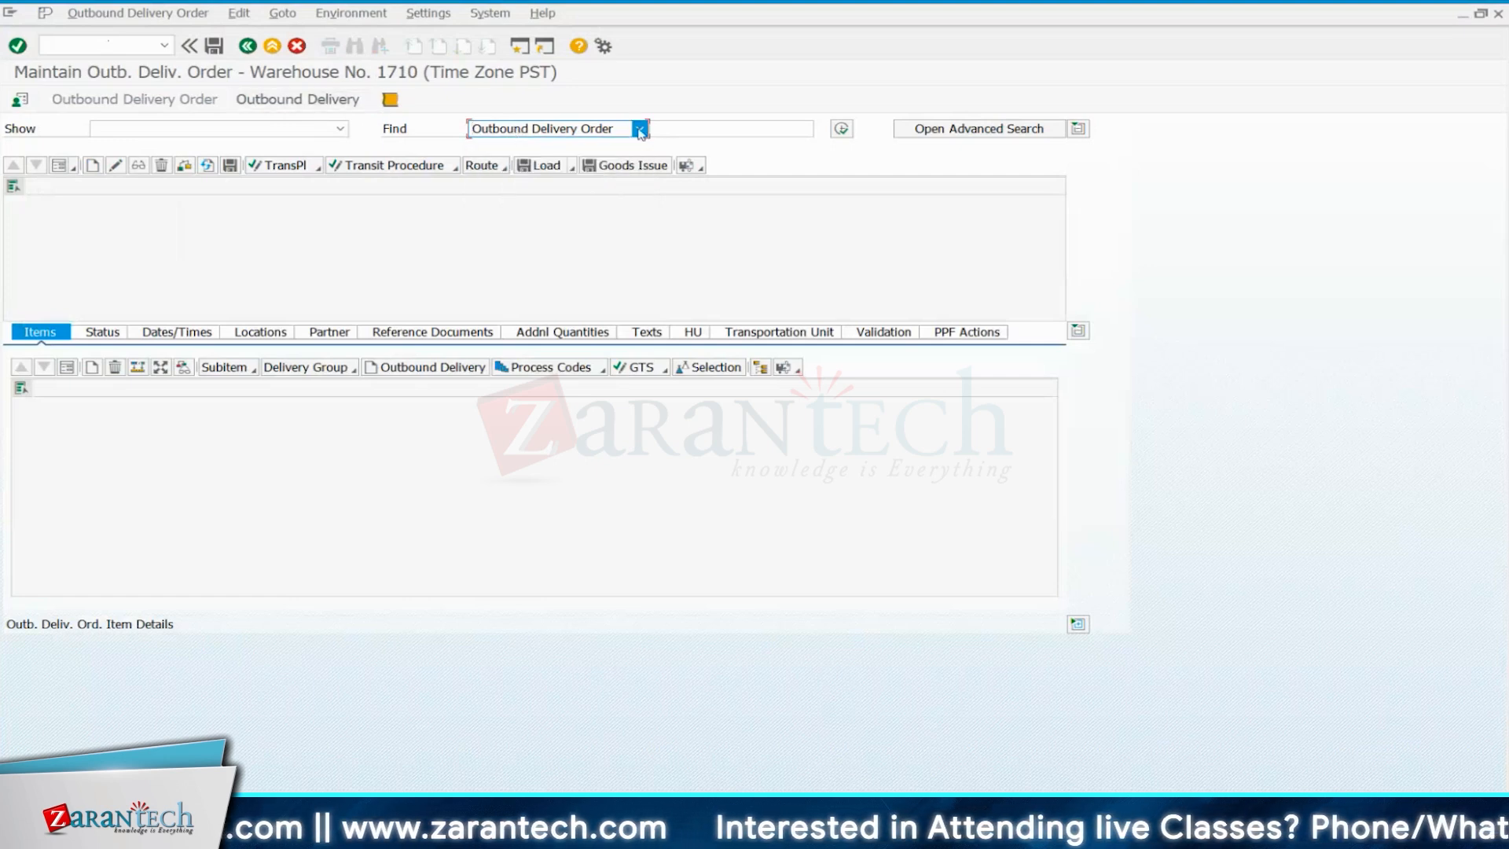
Switch to outbound delivery maintenance and review its search document types, keeping Outbound Delivery selected.
{"action": "left_click", "coordinate": [298, 99]}
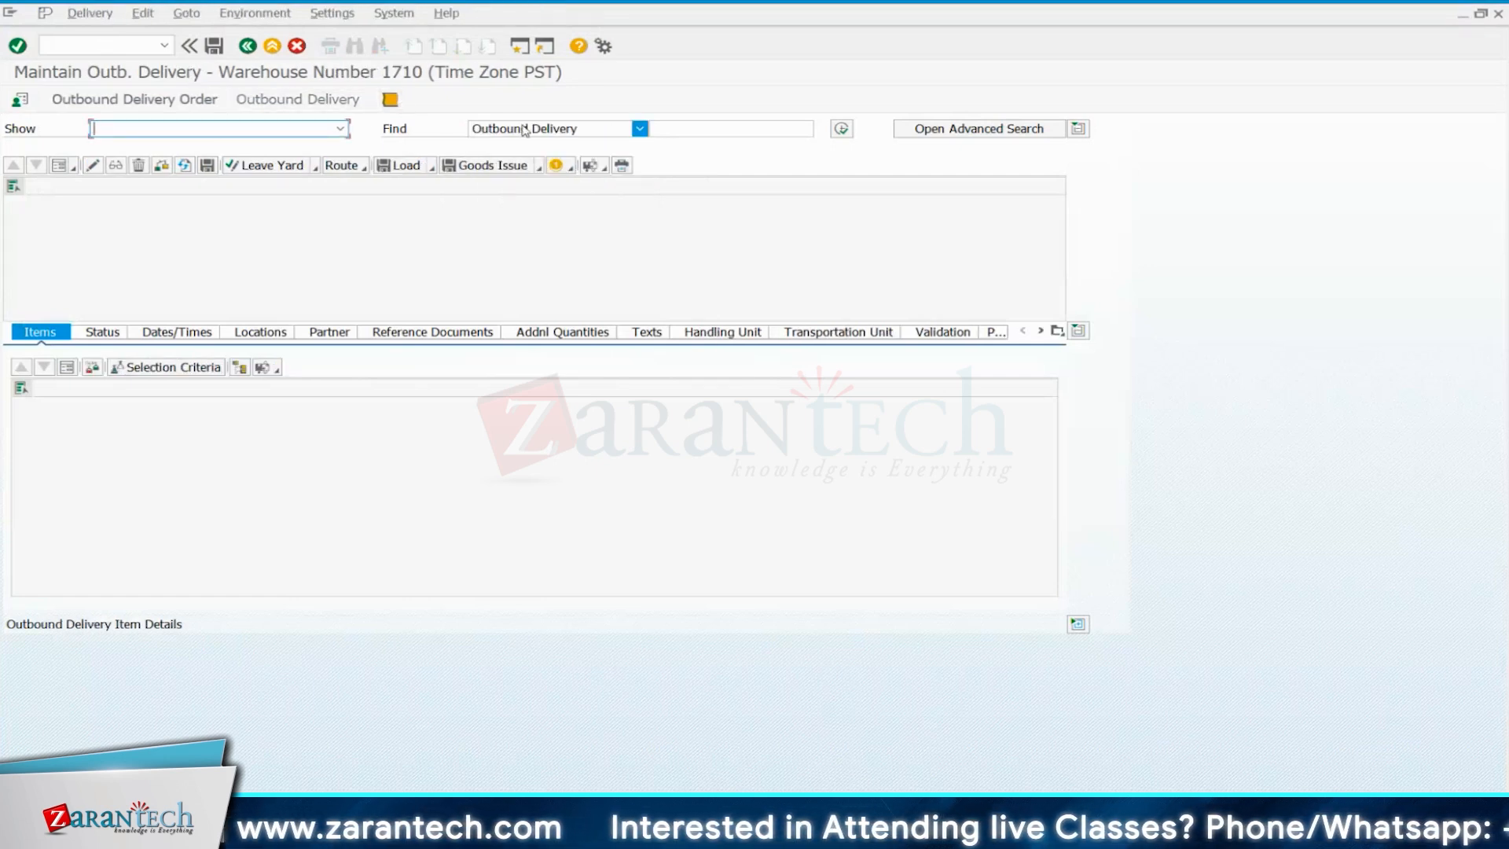
{"action": "left_click", "coordinate": [638, 130]}
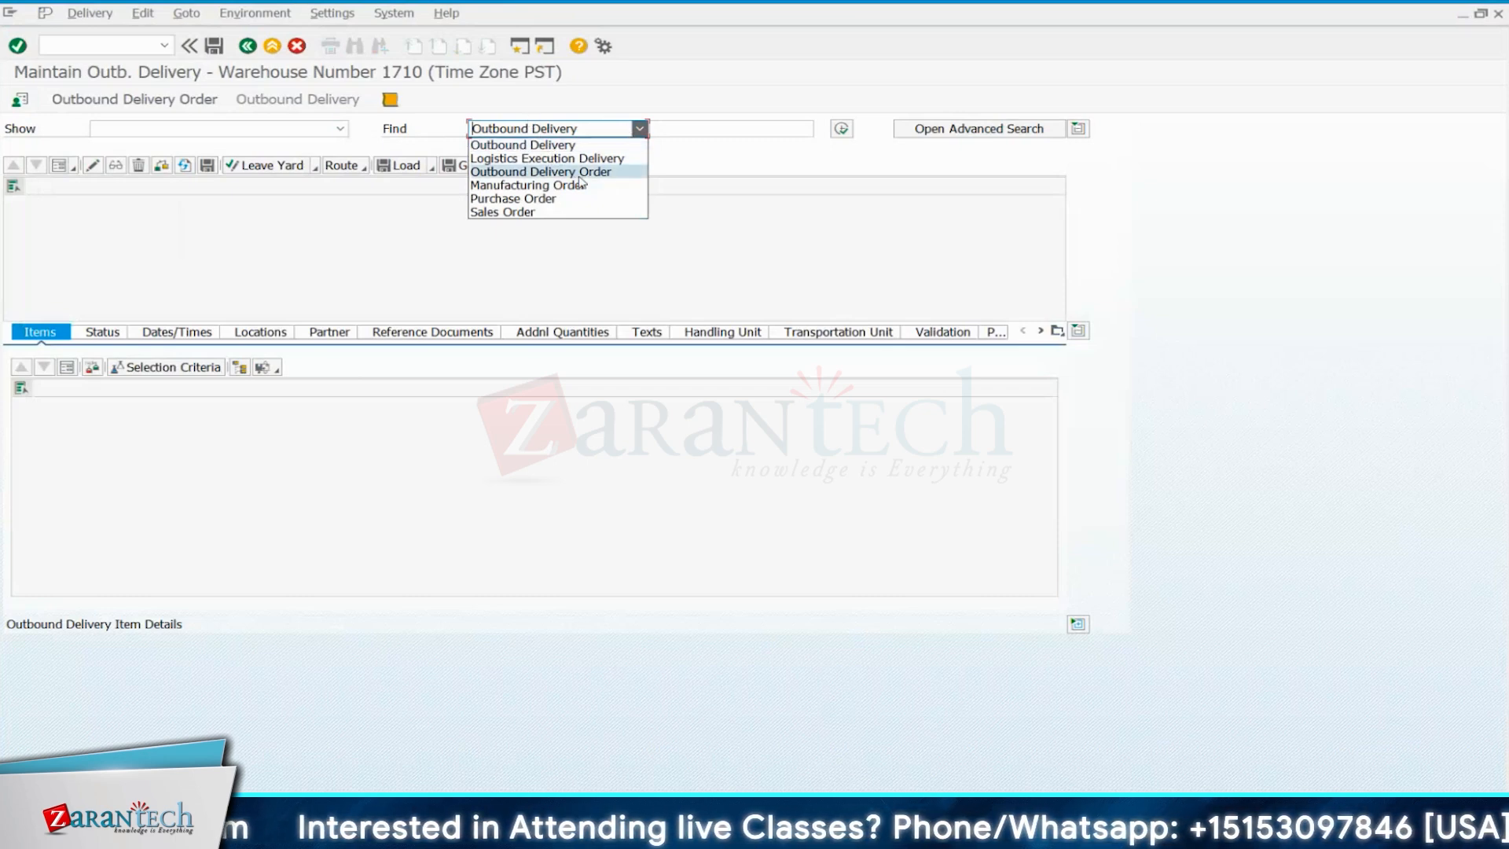
{"action": "left_click", "coordinate": [504, 148]}
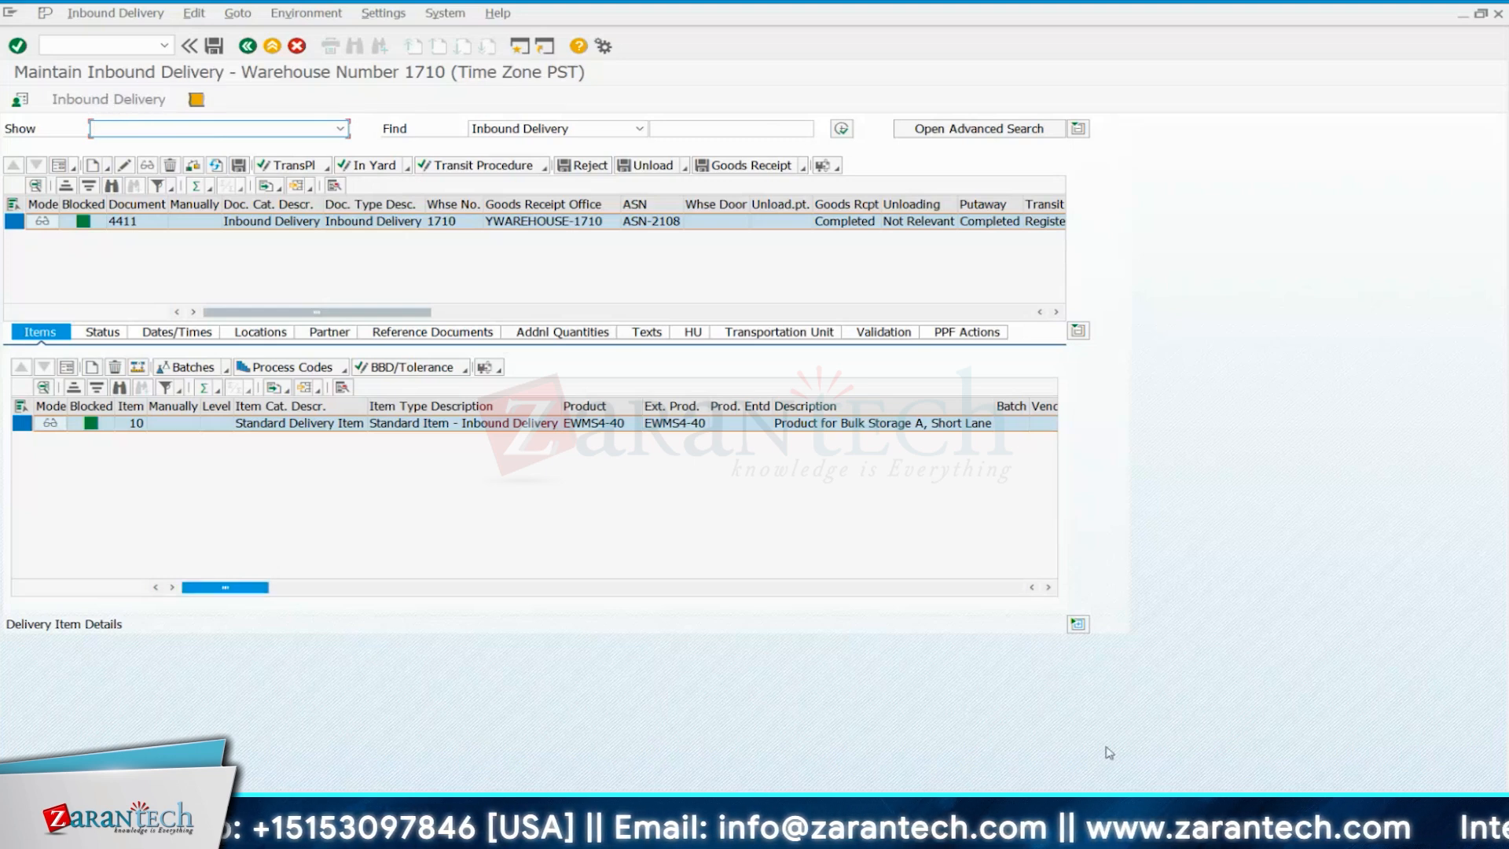
Compare the inbound and outbound delivery maintenance windows, ending on the outbound delivery window.
{"action": "left_click", "coordinate": [1403, 752]}
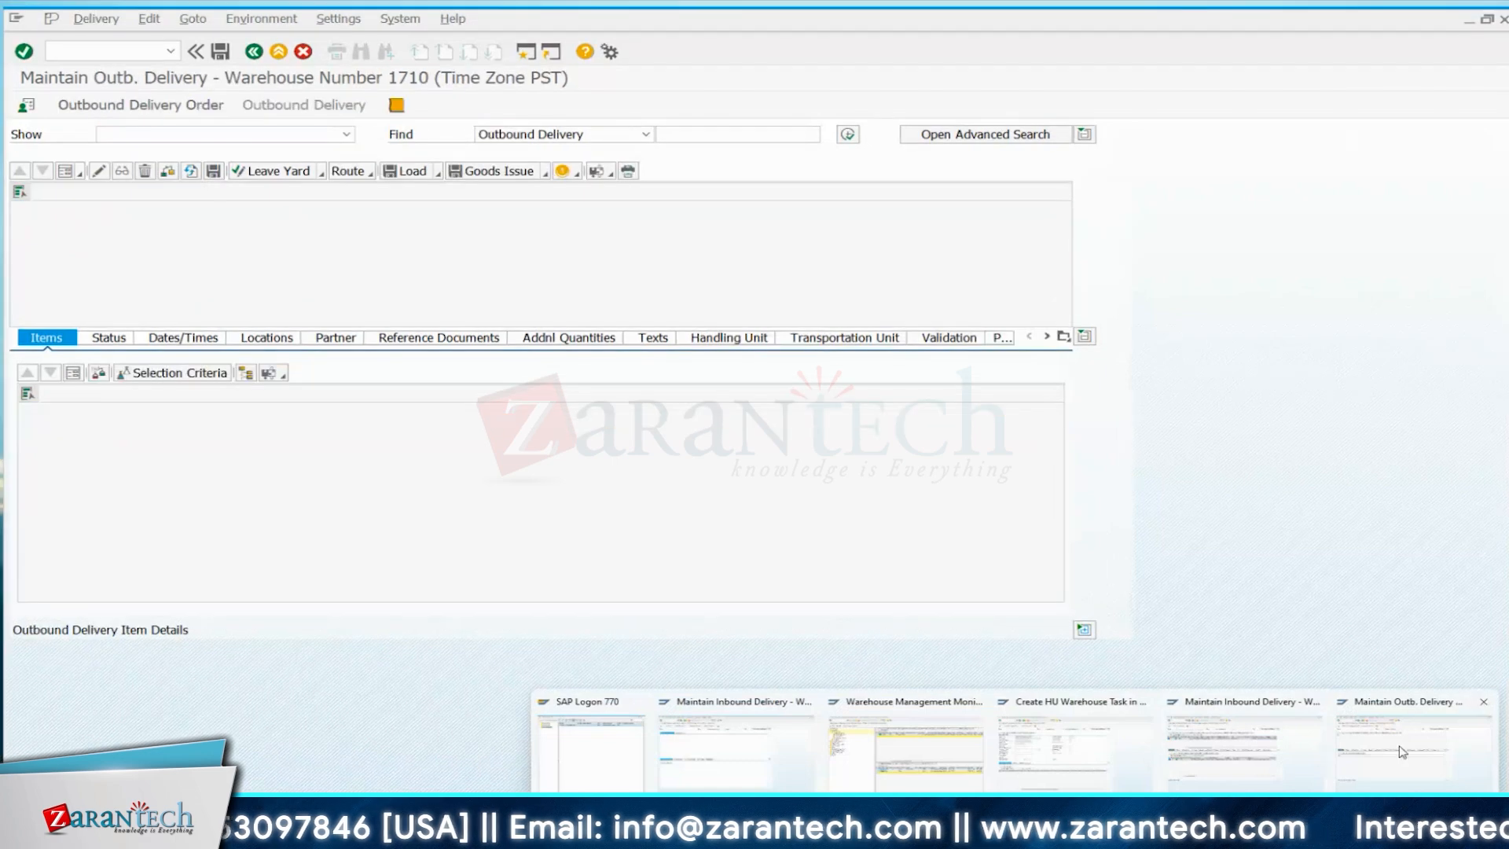
{"action": "left_click", "coordinate": [1244, 750]}
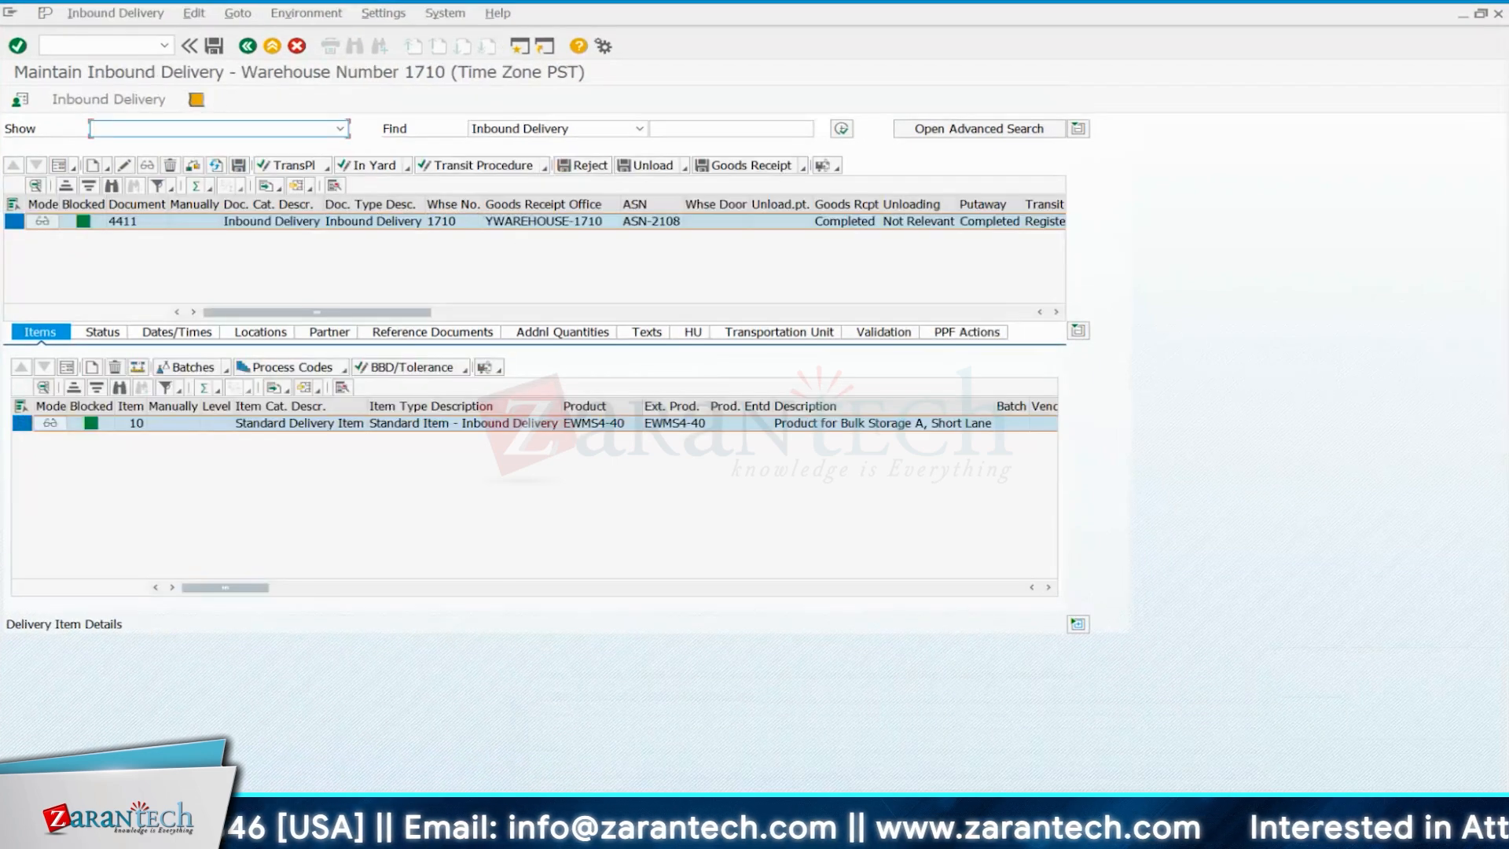
{"action": "left_click", "coordinate": [1397, 748]}
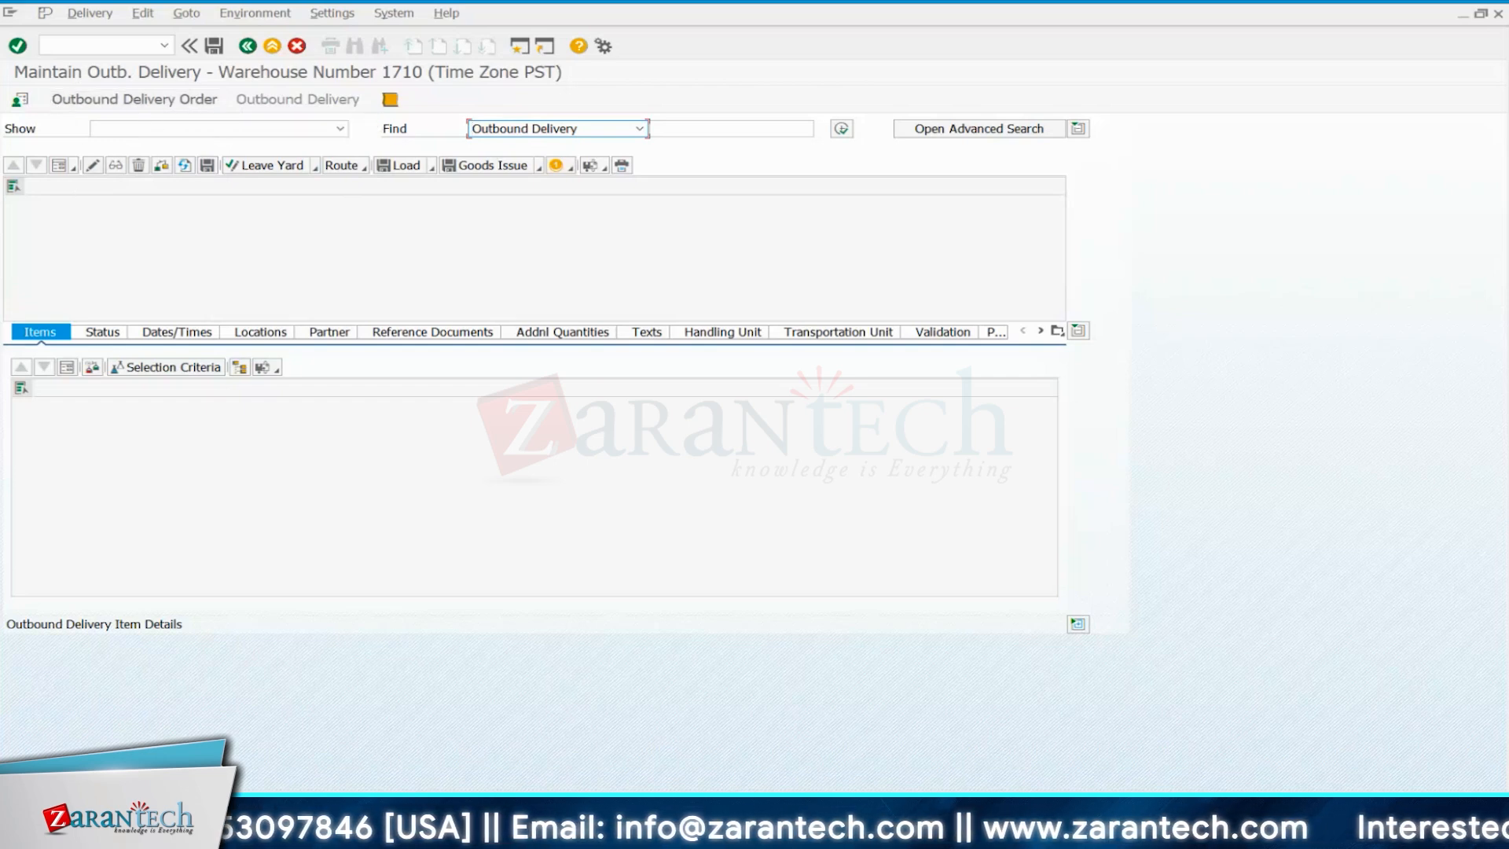
{"action": "key", "text": "alt+Tab"}
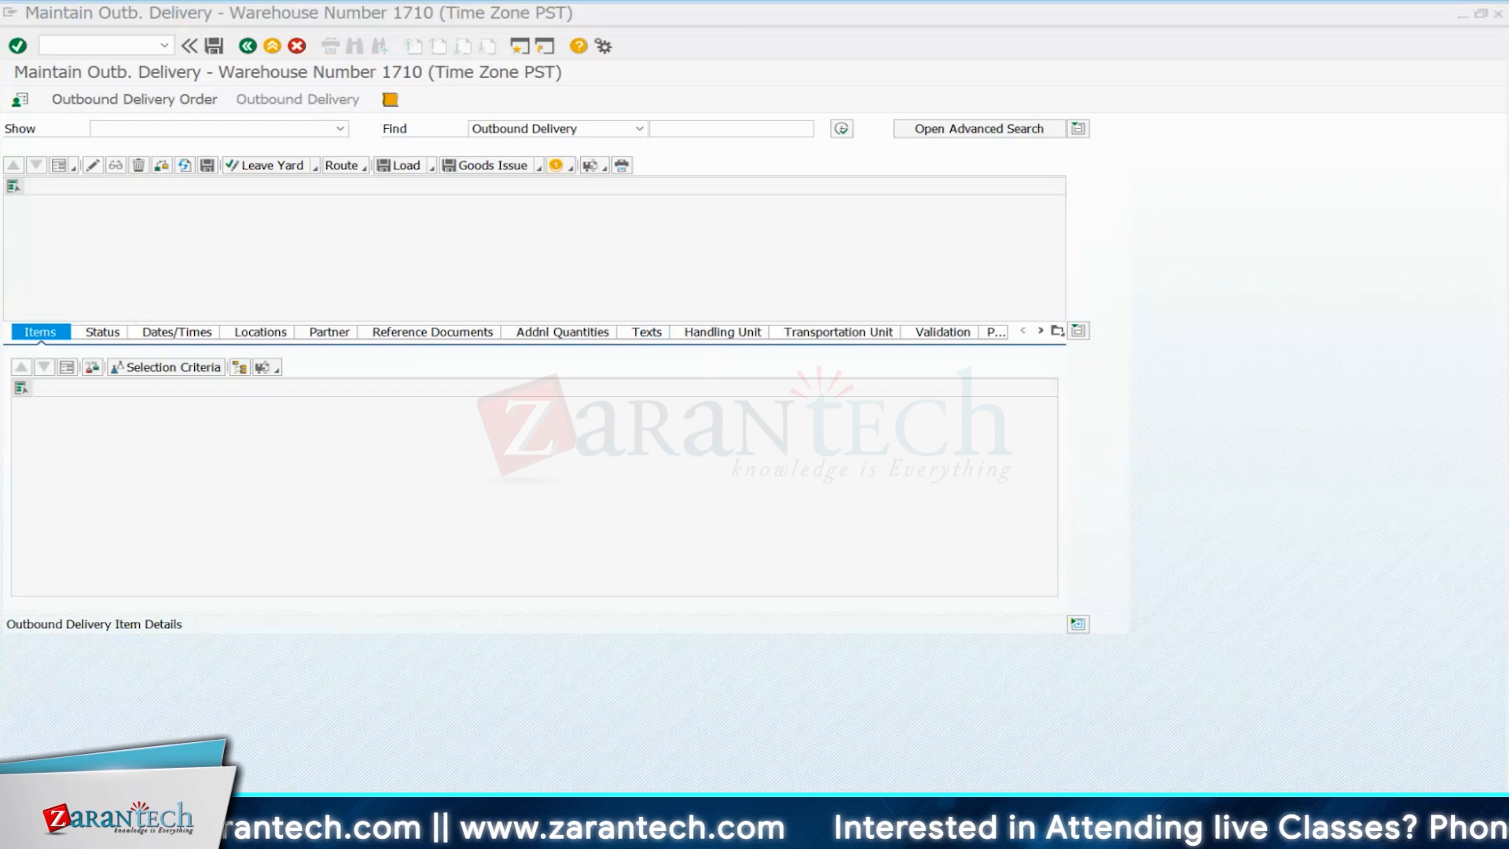
{"action": "left_click", "coordinate": [1430, 726]}
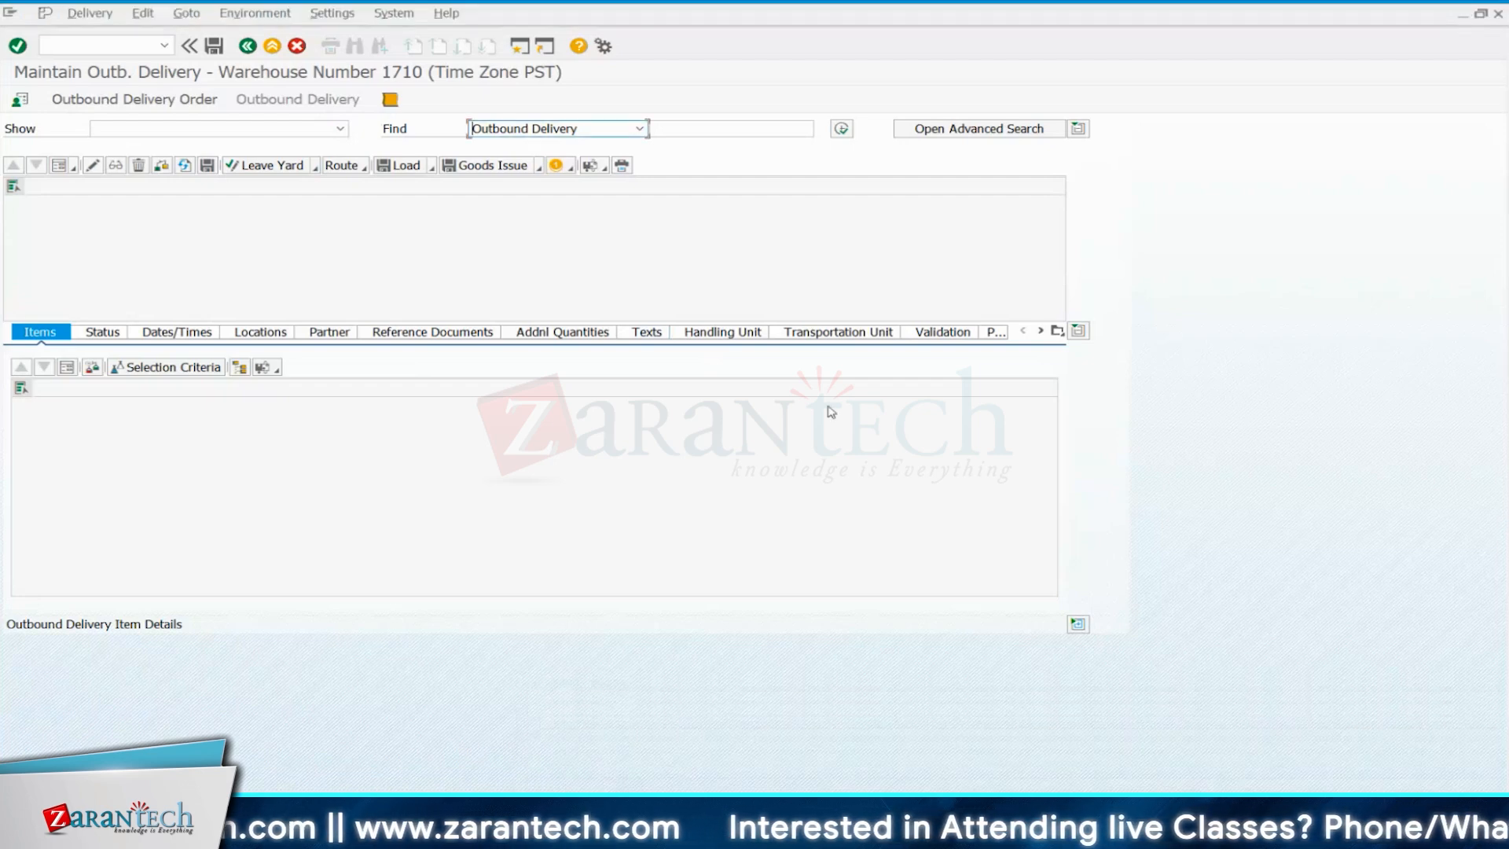
Open the Data Browser in the current session with transaction code /nse16.
{"action": "left_click", "coordinate": [108, 47]}
{"action": "type", "text": "/nse"}
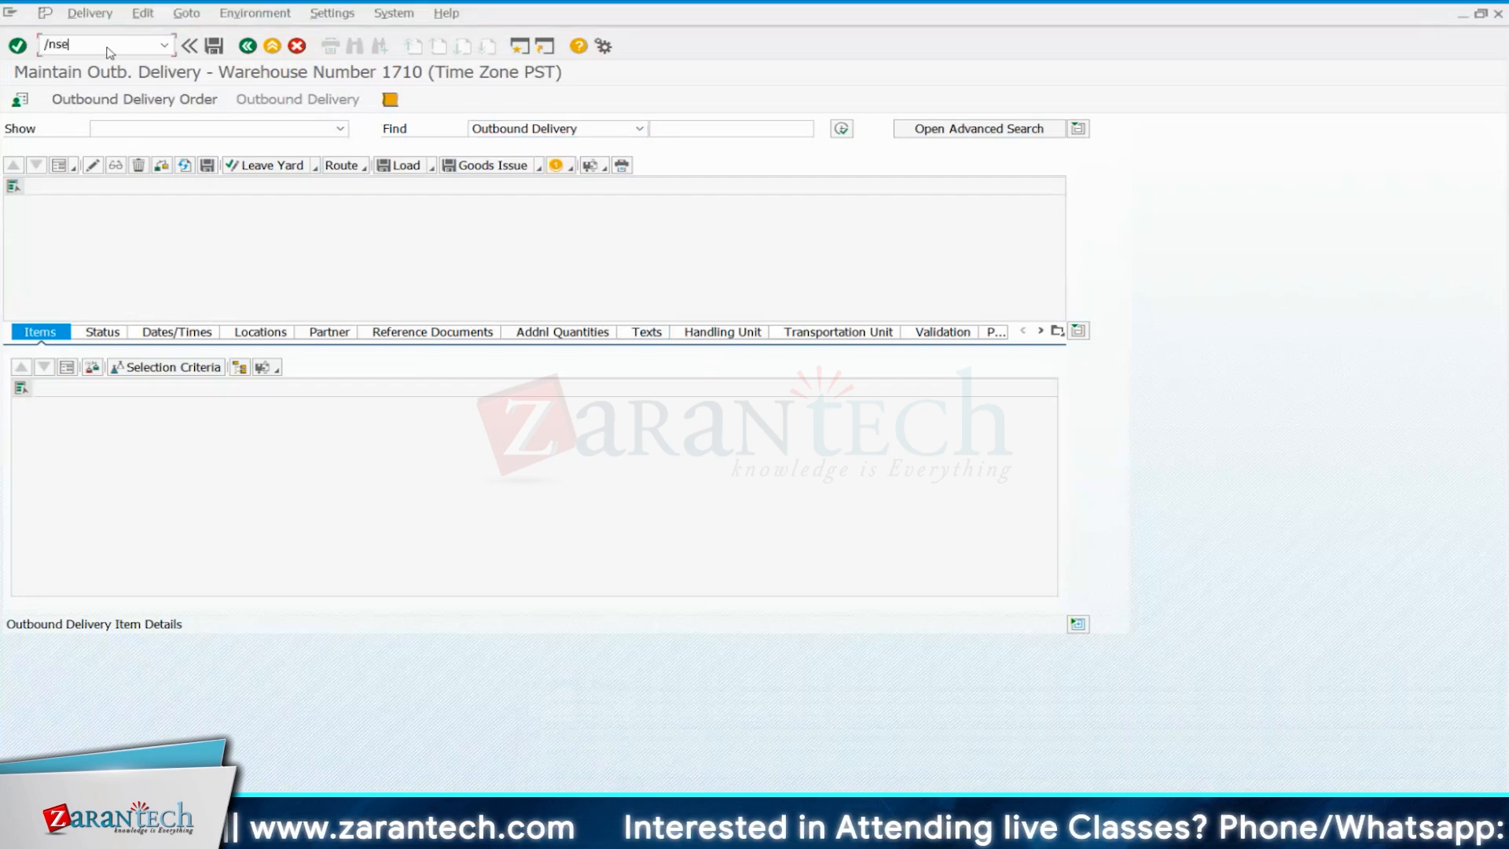
{"action": "type", "text": "16"}
{"action": "key", "text": "Return"}
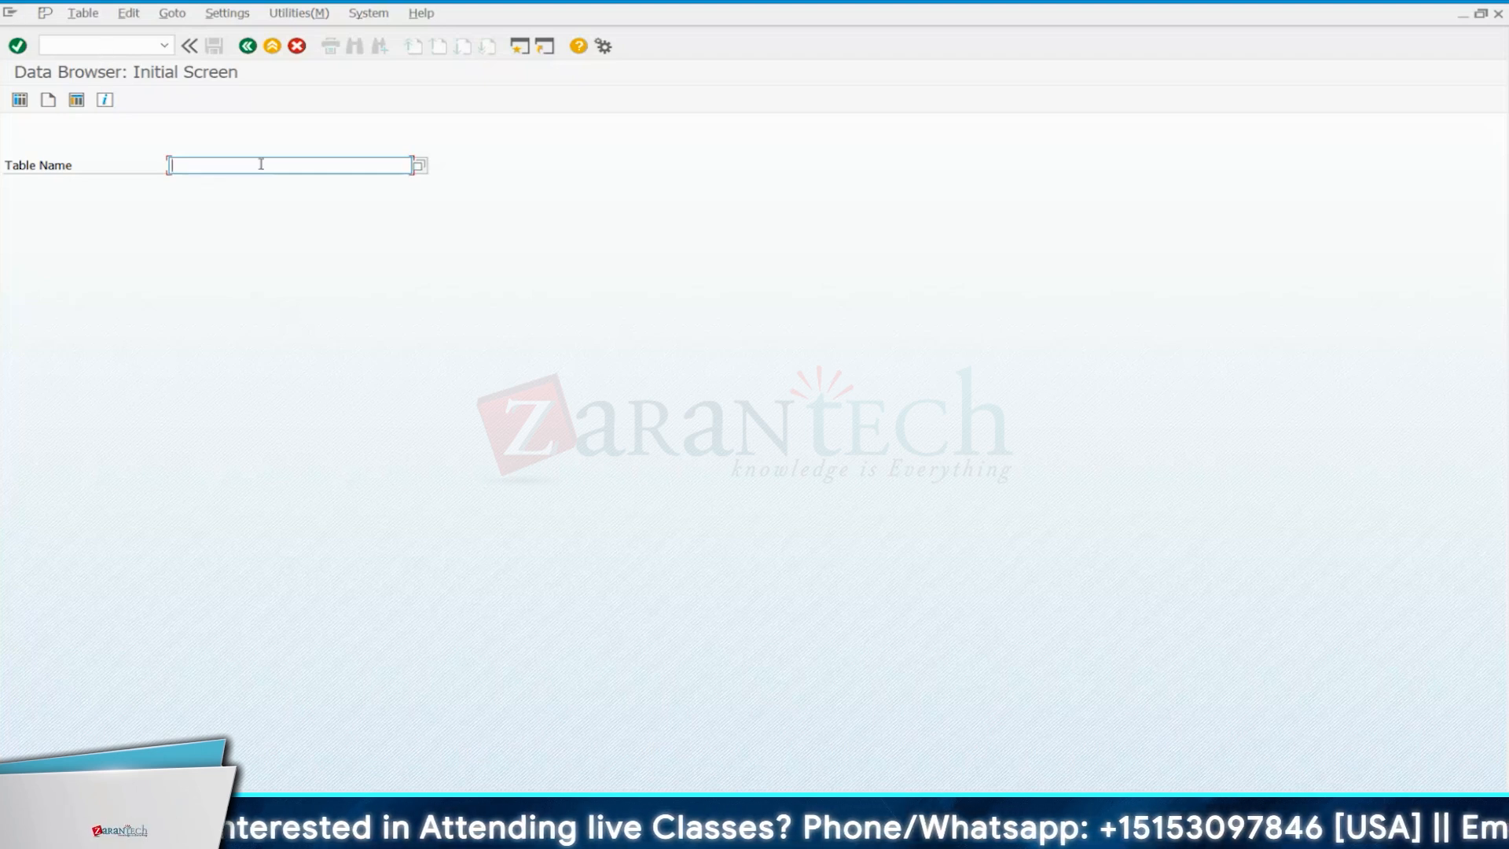
Search the tables matching *PROCH*, choose the inbound delivery header table /SCDL/DB_PROCH_I and highlight its full name.
{"action": "type", "text": "*PROCH*"}
{"action": "key", "text": "F4"}
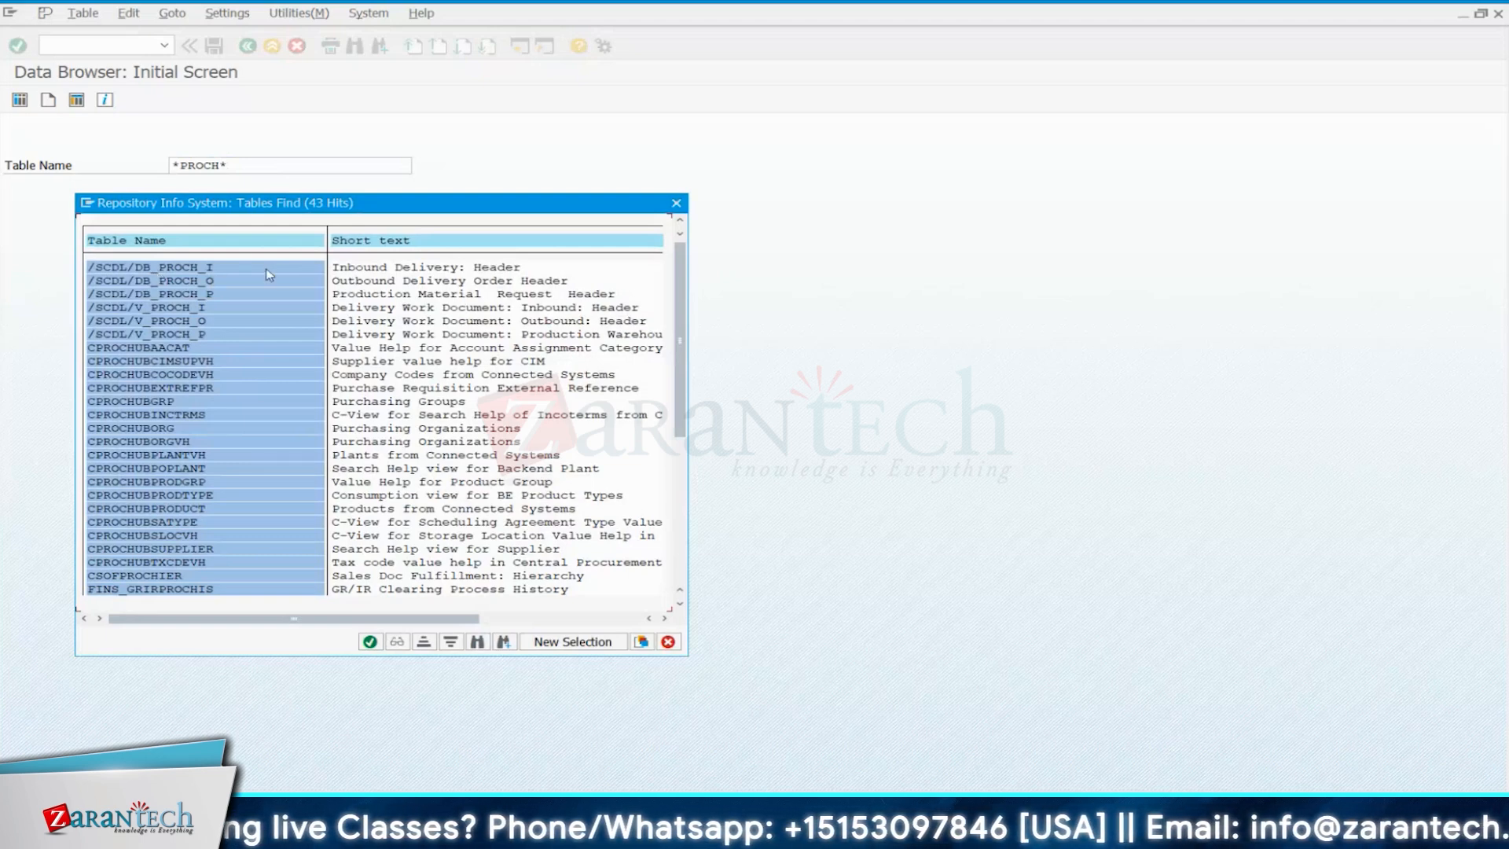
{"action": "double_click", "coordinate": [175, 270]}
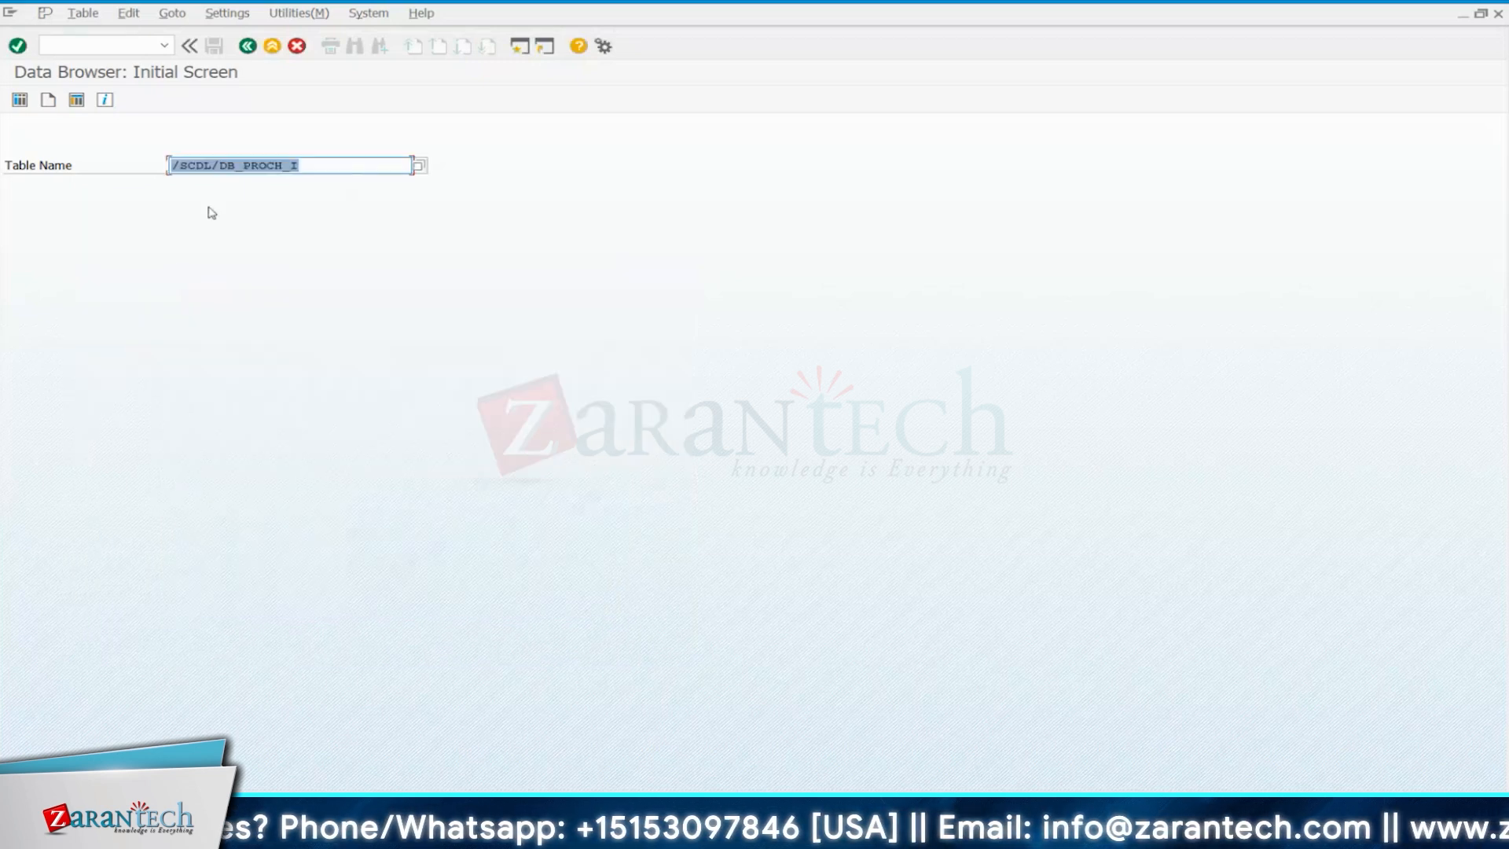
{"action": "left_click", "coordinate": [283, 166]}
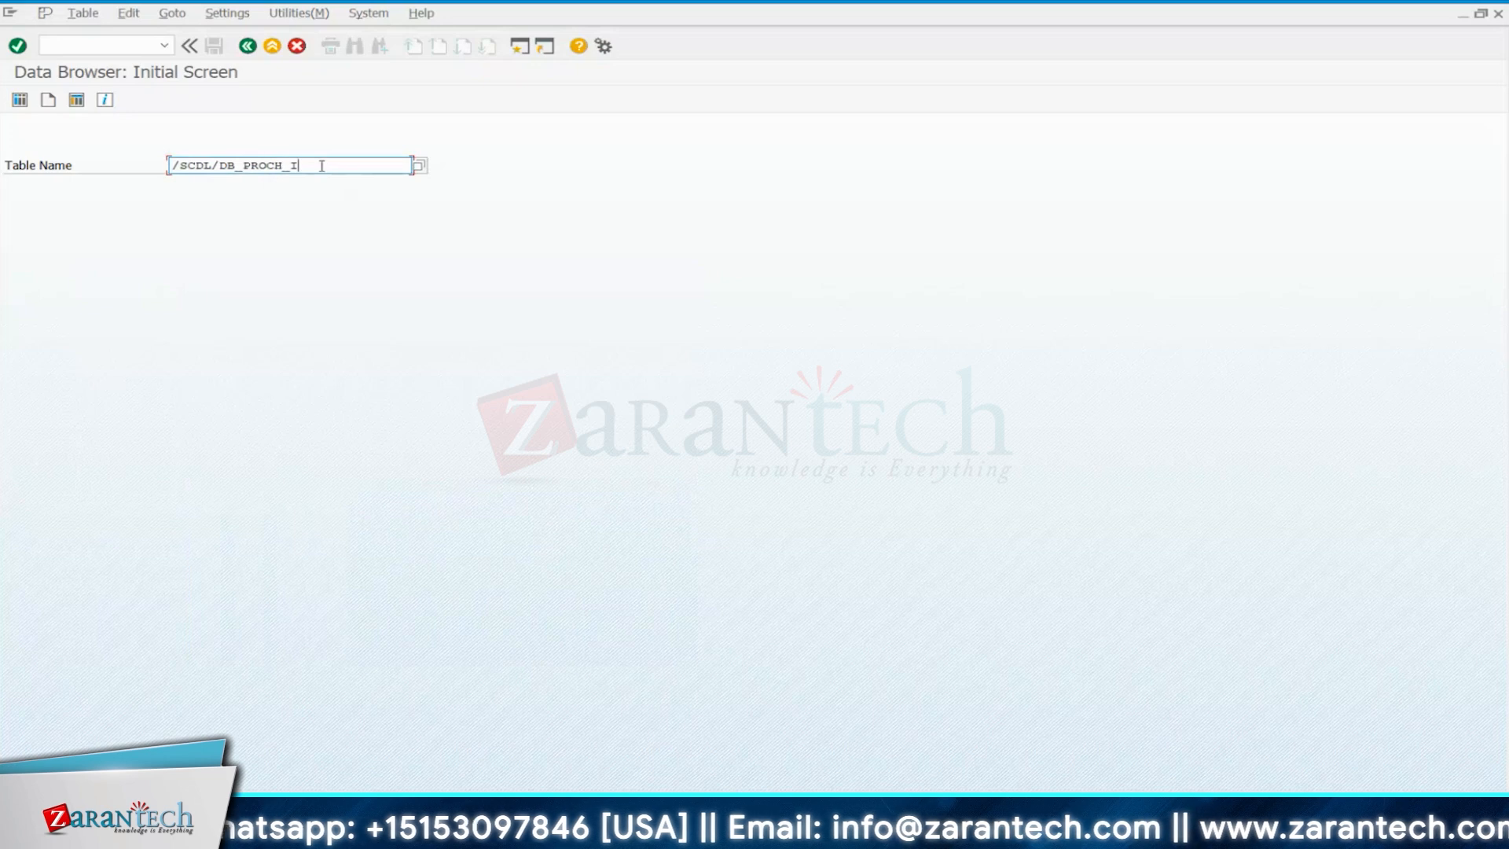
{"action": "left_click_drag", "start_coordinate": [322, 166], "coordinate": [170, 166]}
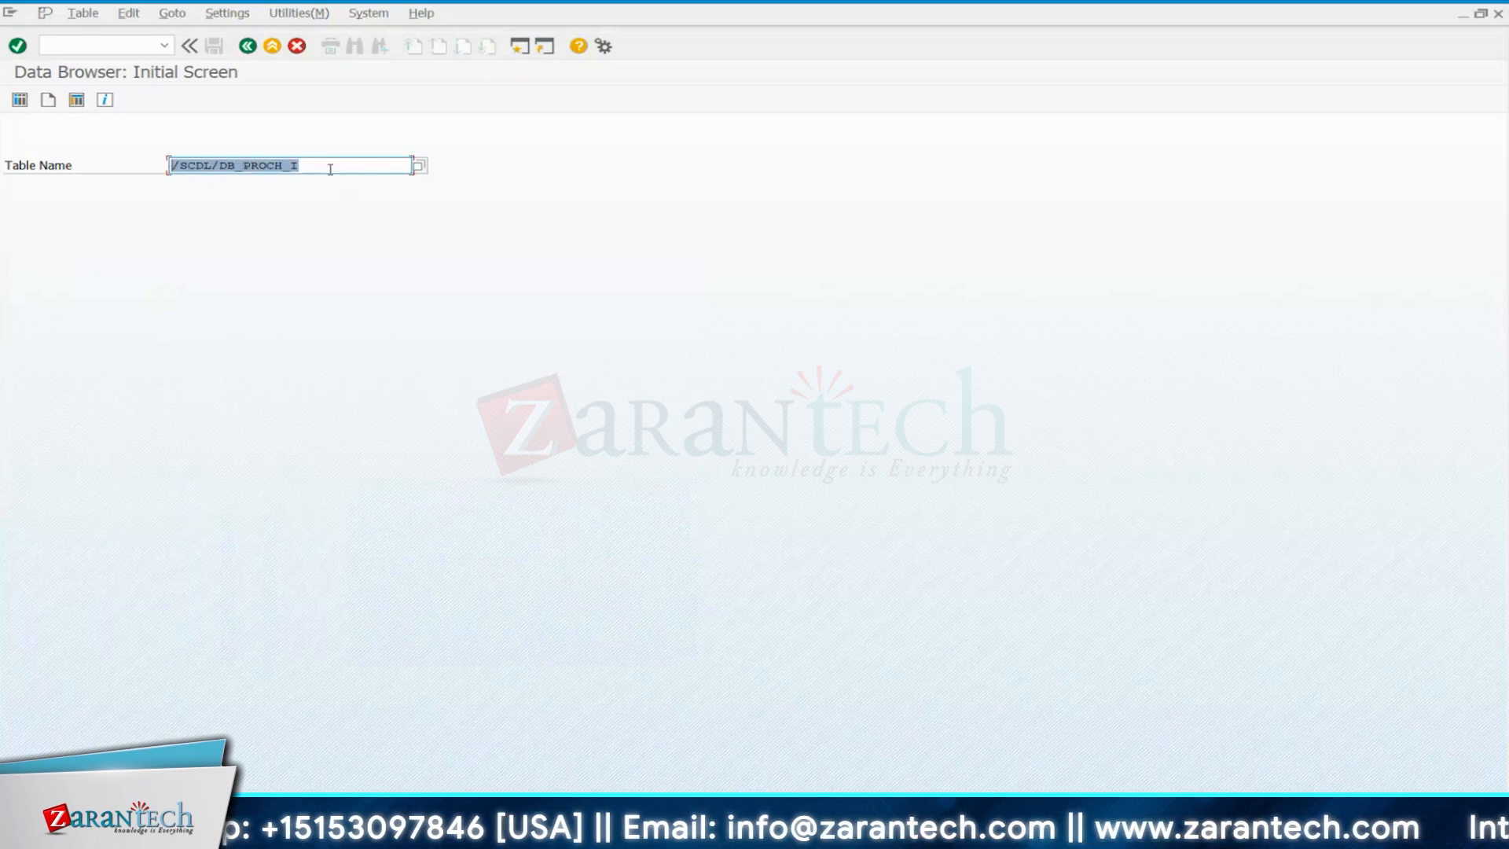
Open the selection screen for table /SCDL/DB_PROCH_I and look up the delivery's document number in the inbound delivery maintenance window.
{"action": "key", "text": "Return"}
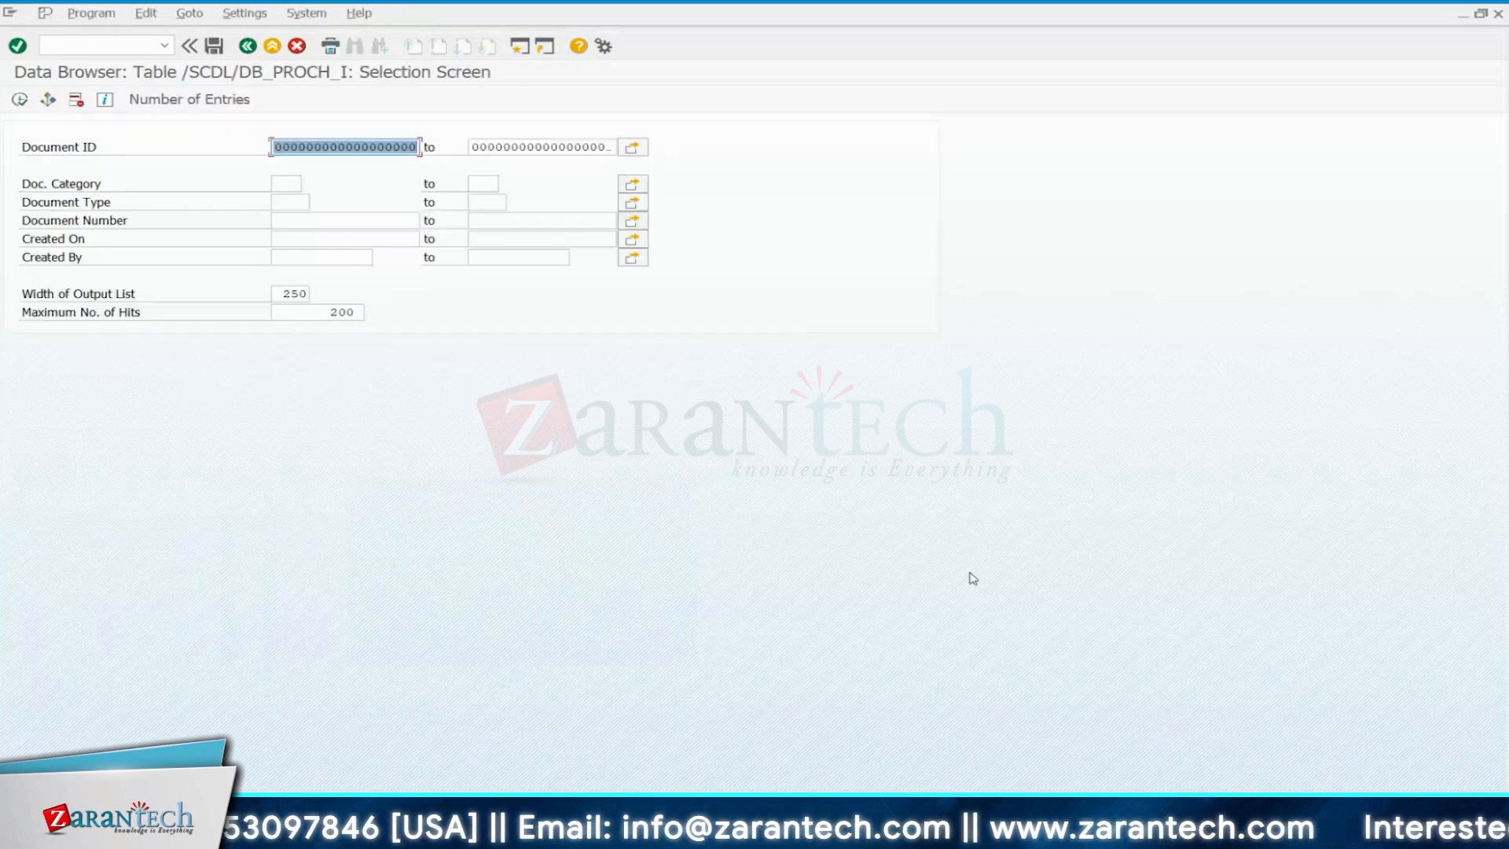
{"action": "mouse_move", "coordinate": [1022, 832]}
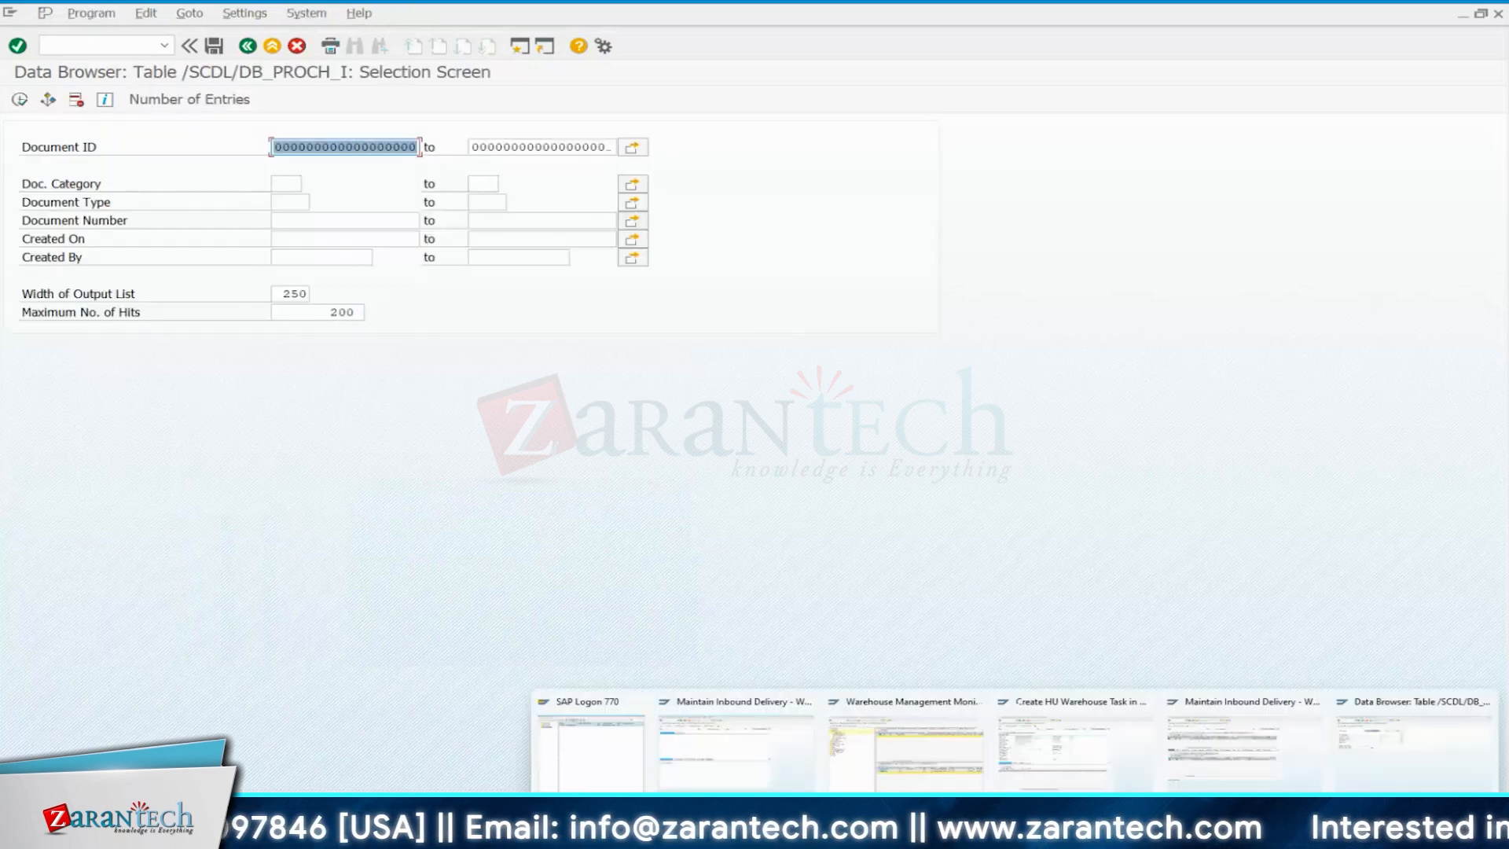
{"action": "left_click", "coordinate": [1050, 757]}
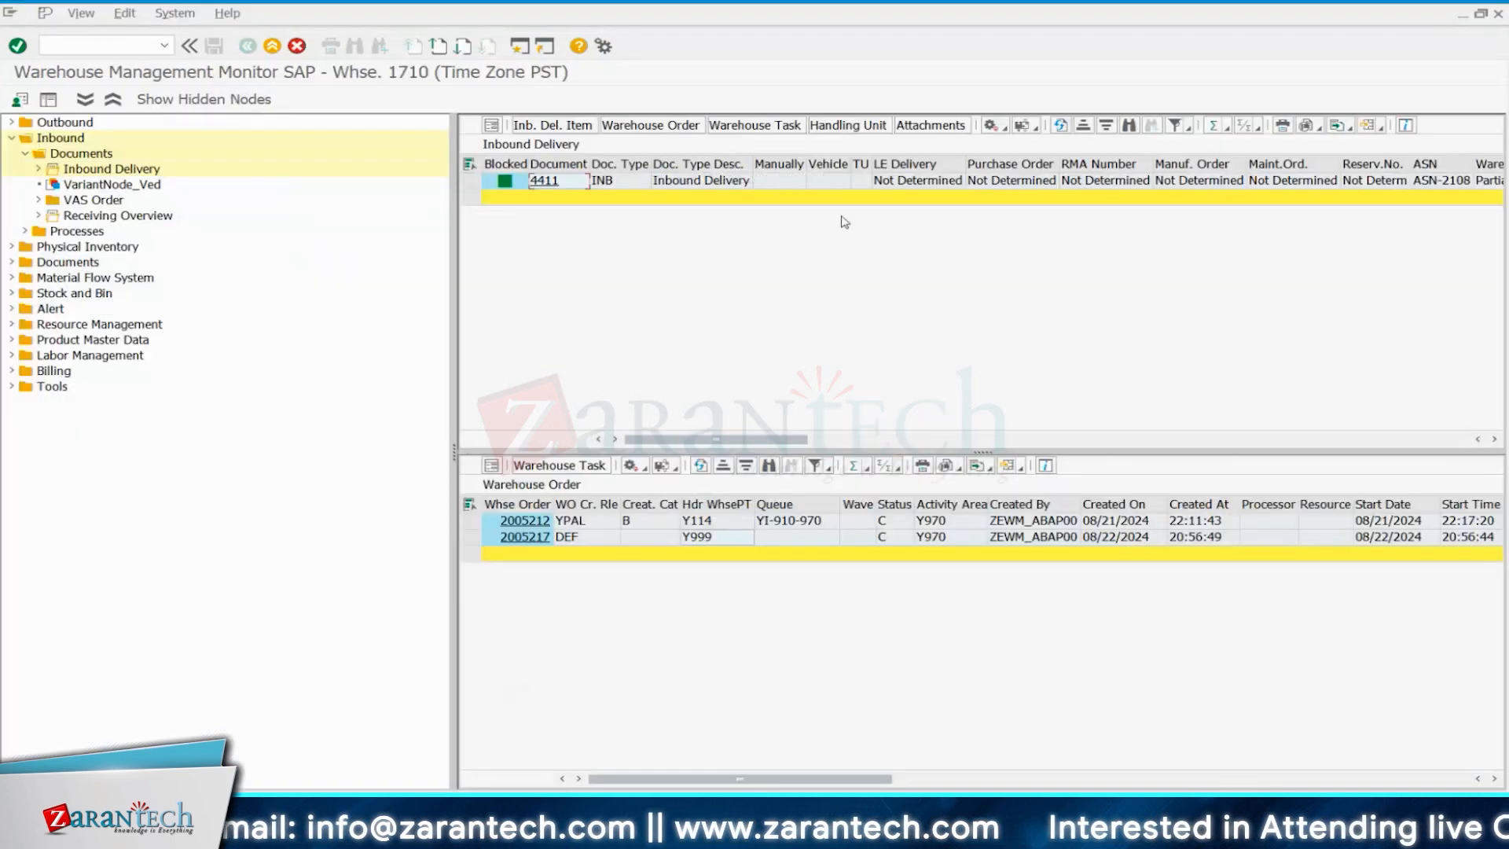
{"action": "mouse_move", "coordinate": [1067, 758]}
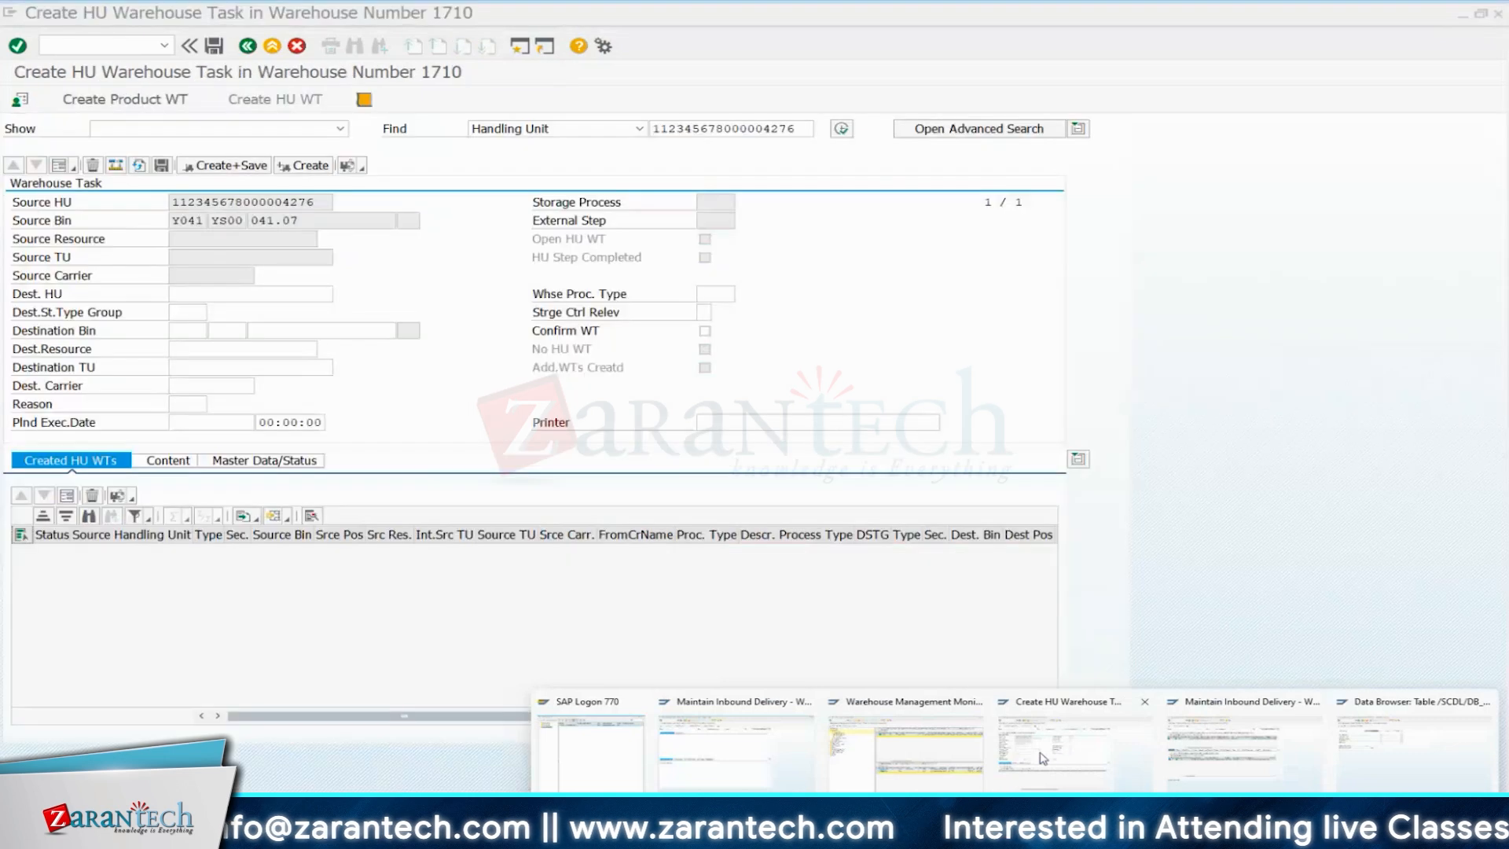
{"action": "left_click", "coordinate": [798, 763]}
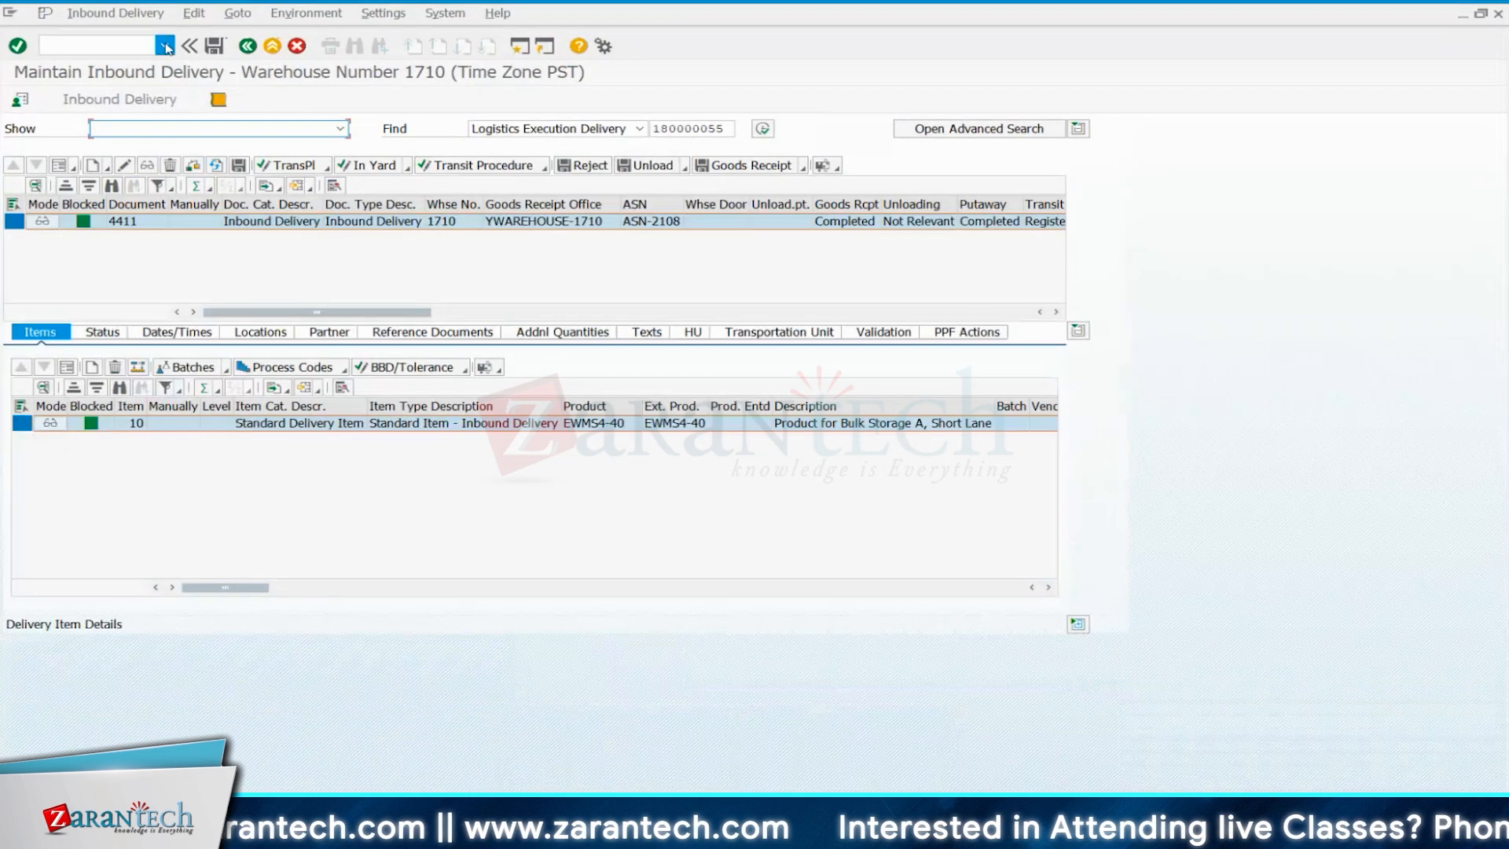
{"action": "left_click", "coordinate": [164, 46]}
{"action": "left_click", "coordinate": [948, 66]}
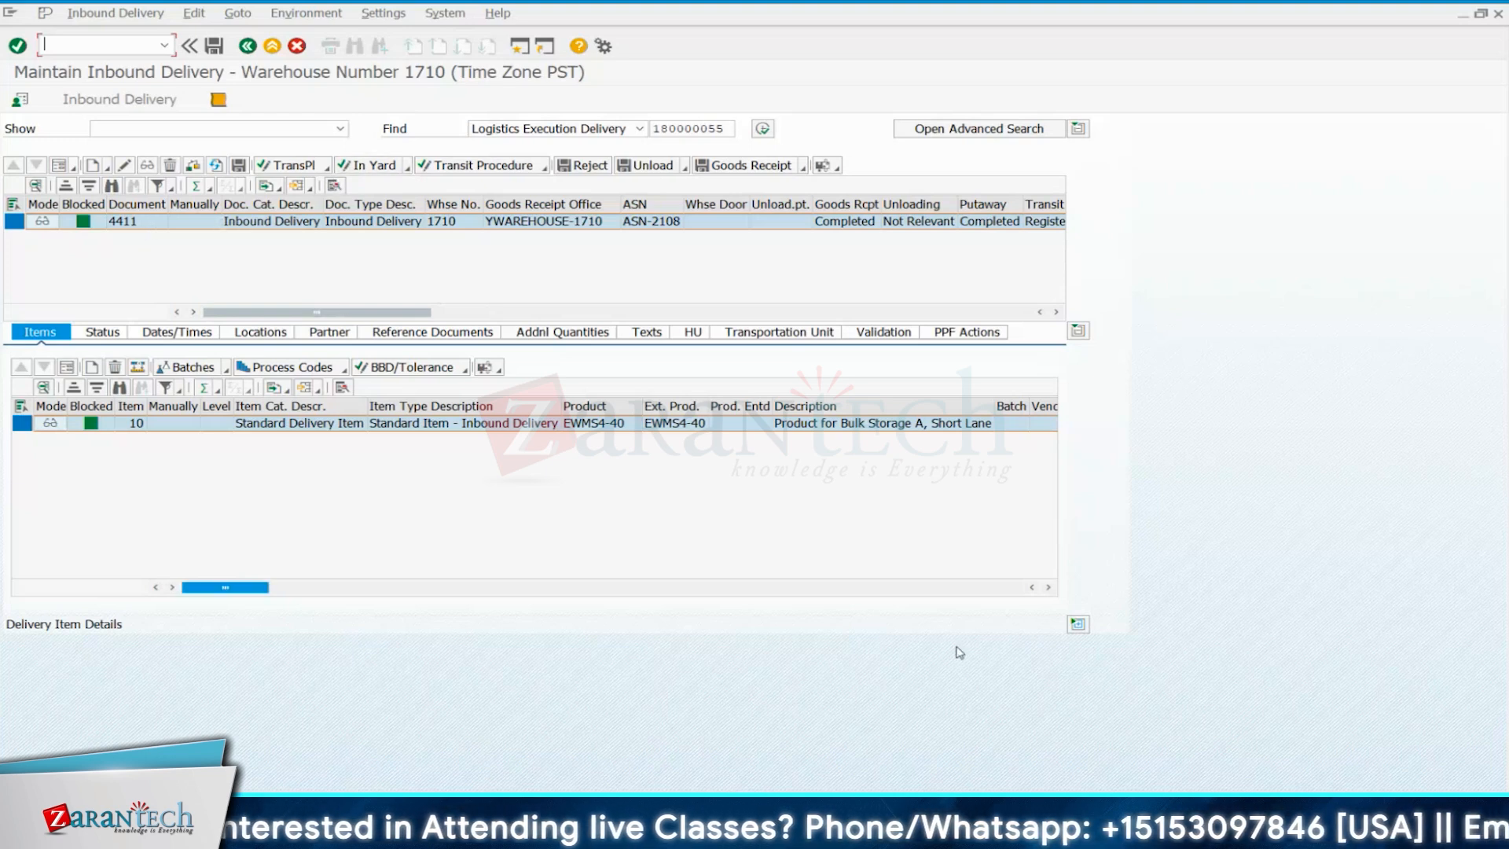
Back in the Data Browser, filter the inbound delivery header table by document number 4411 and display the matching entries.
{"action": "left_click", "coordinate": [1049, 750]}
{"action": "left_click", "coordinate": [310, 223]}
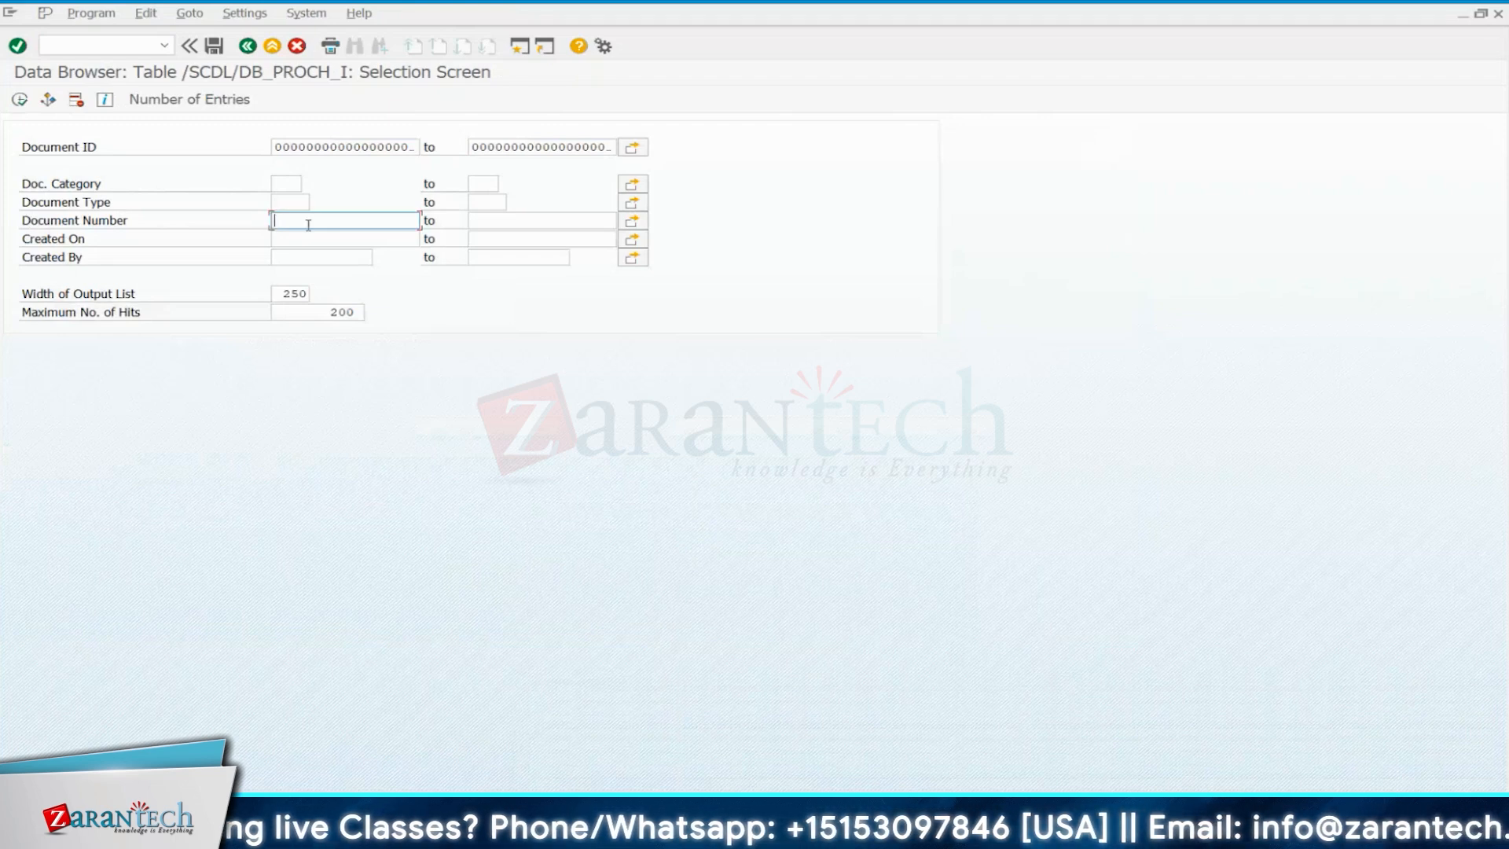
{"action": "type", "text": "4414"}
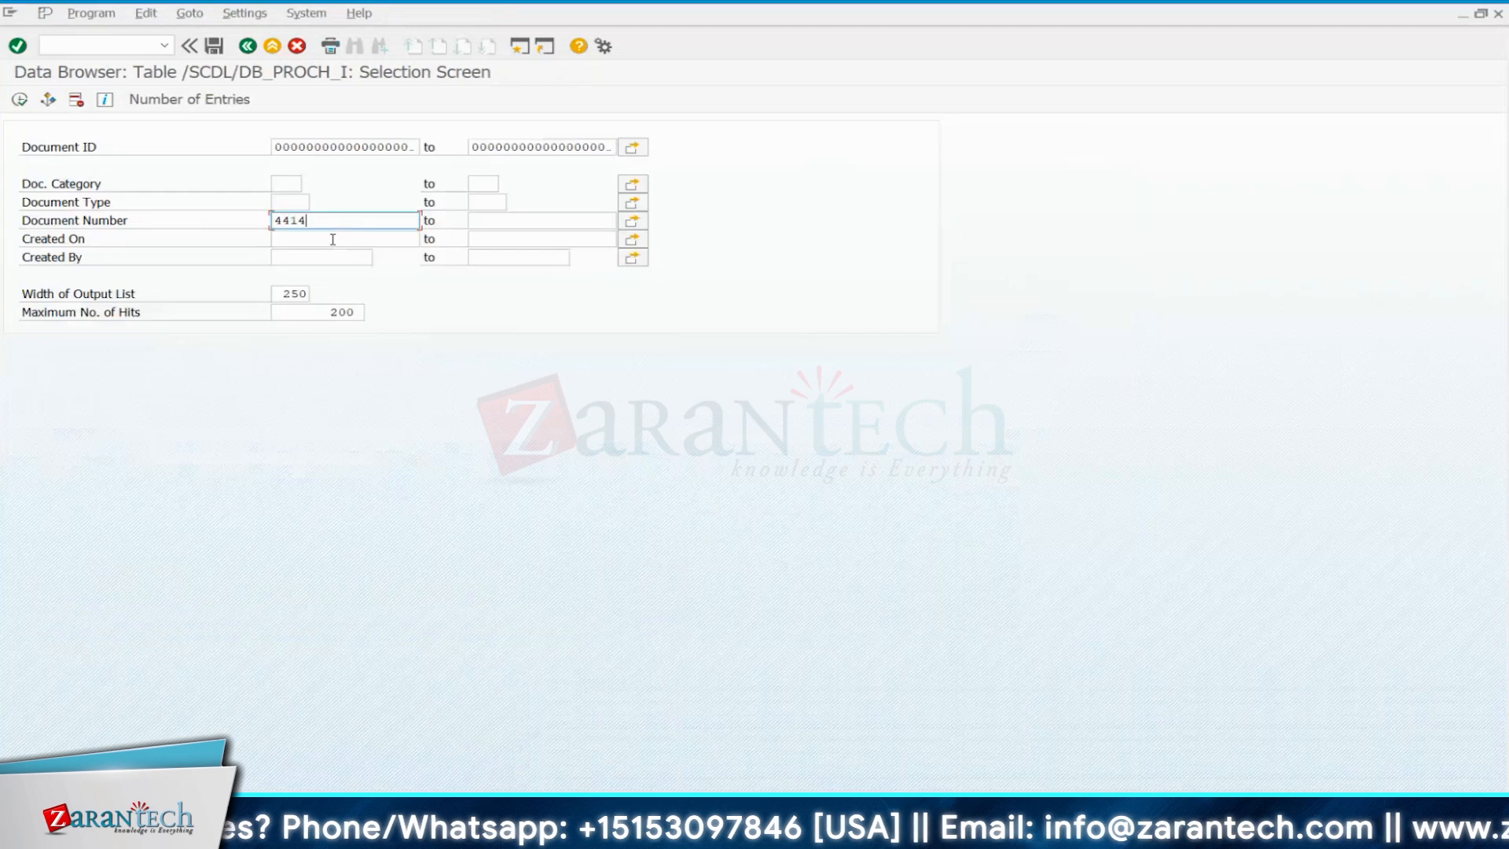
{"action": "left_click", "coordinate": [189, 99]}
{"action": "key", "text": "Return"}
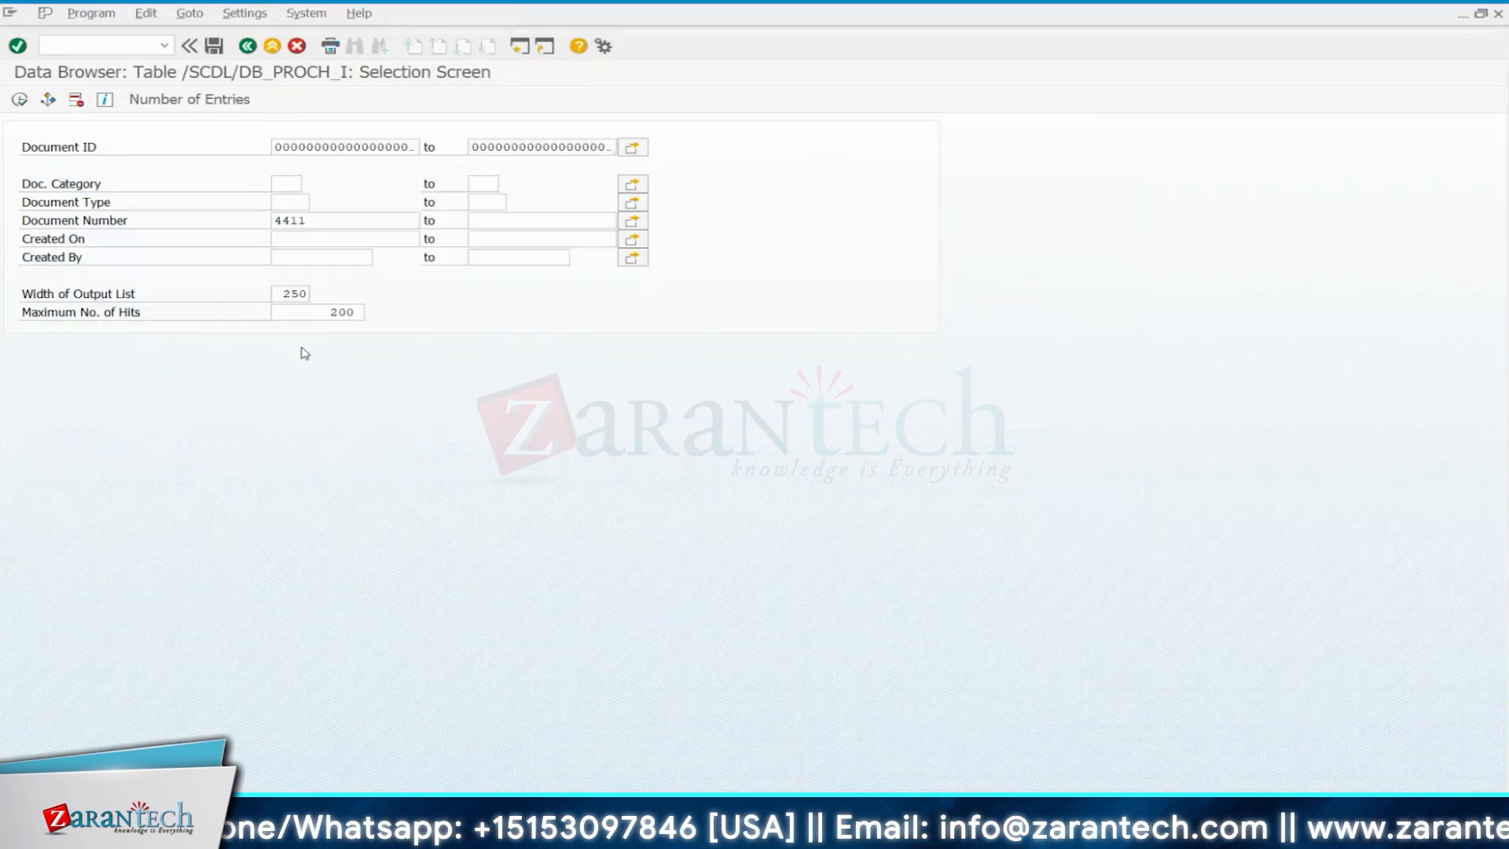
{"action": "key", "text": "F8"}
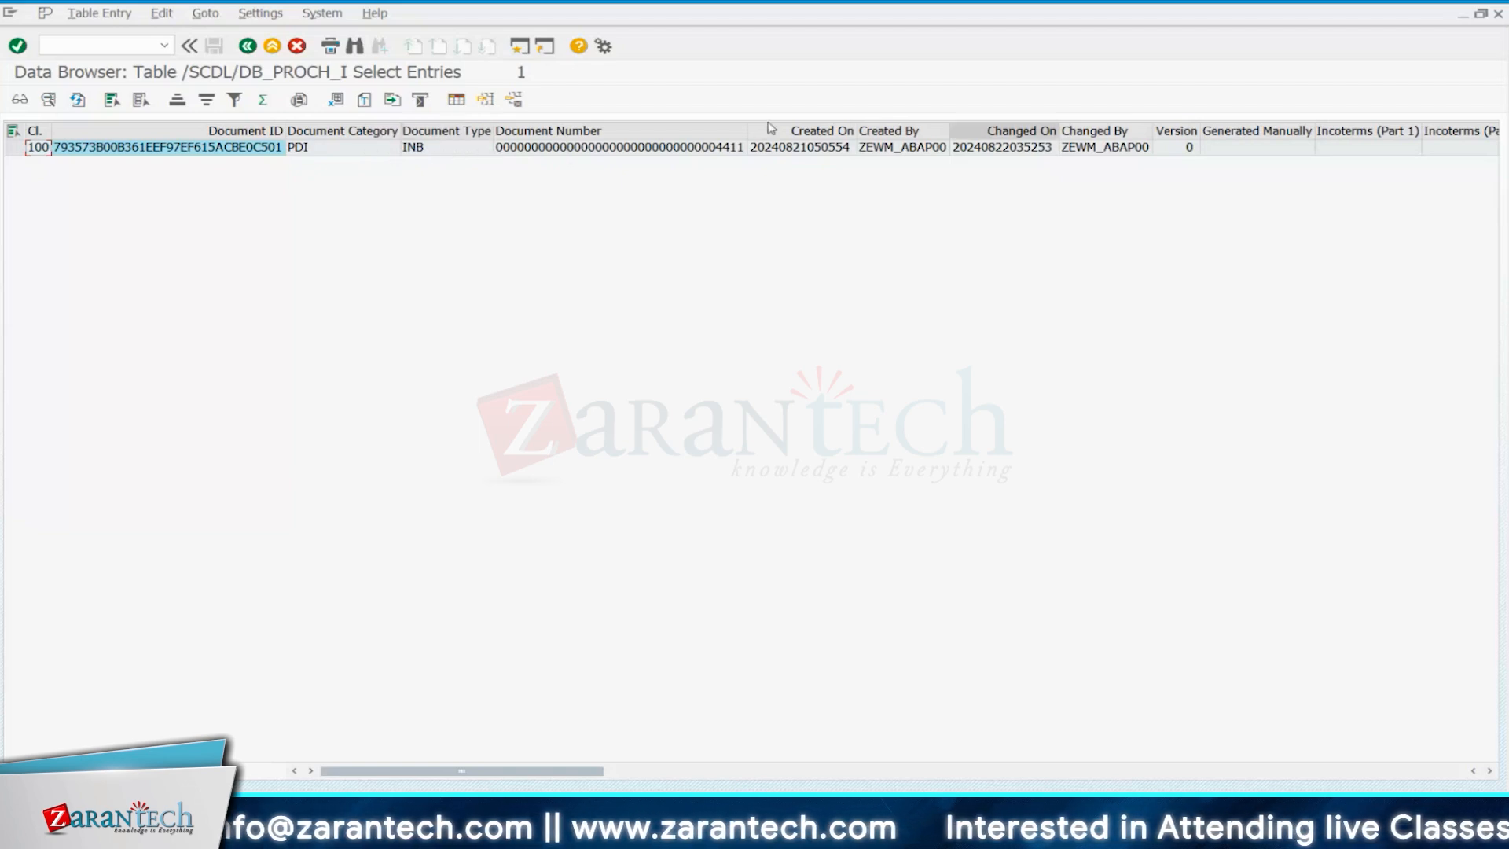
Open the header record's details, examine its document number, Started On, Created By and Changed By fields, and close the details.
{"action": "double_click", "coordinate": [367, 149]}
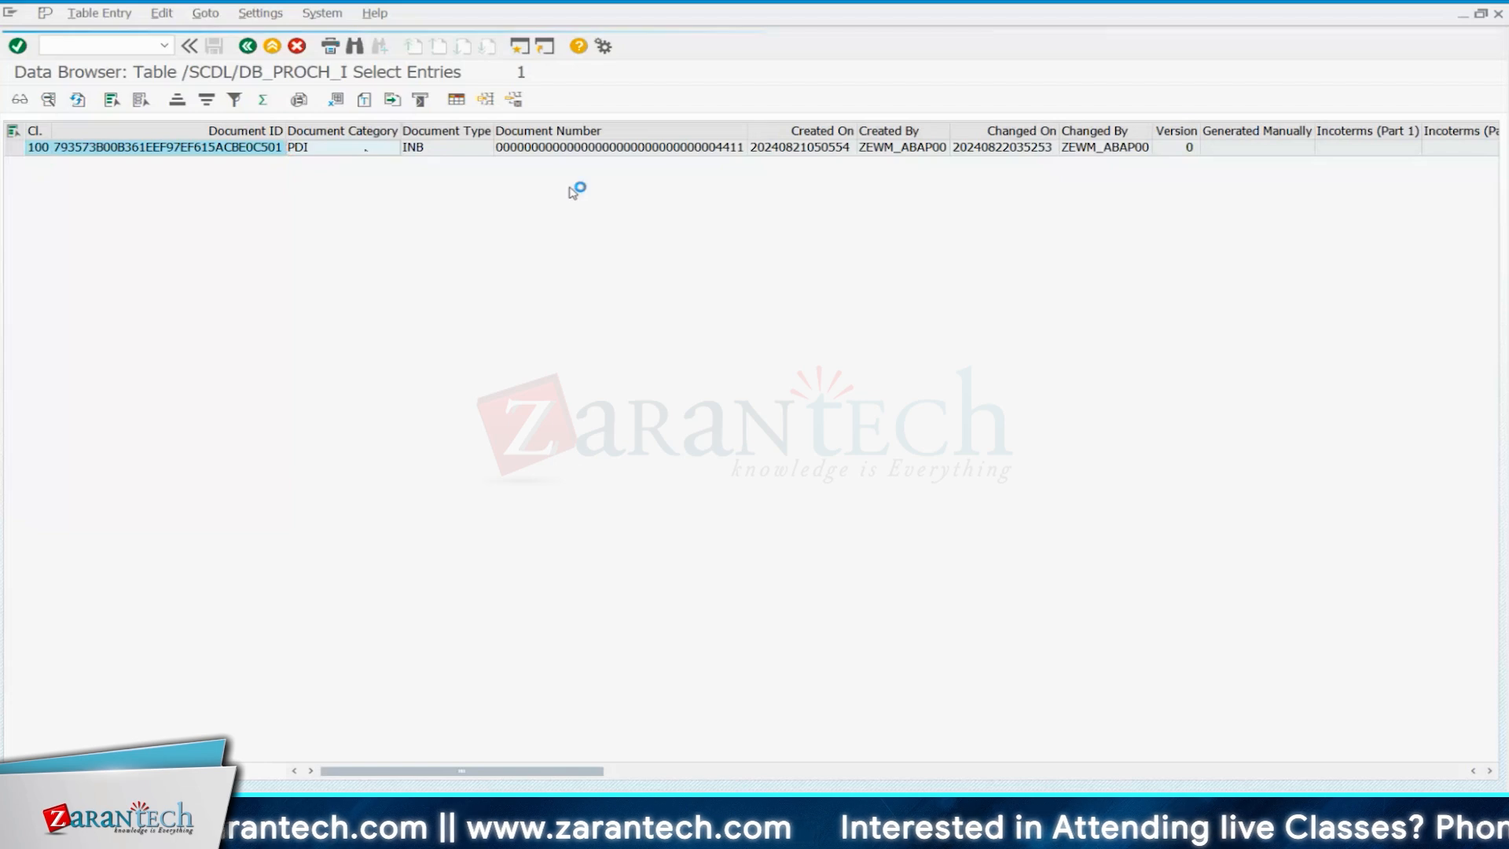
{"action": "scroll", "coordinate": [557, 322], "scroll_direction": "down", "scroll_amount": 3}
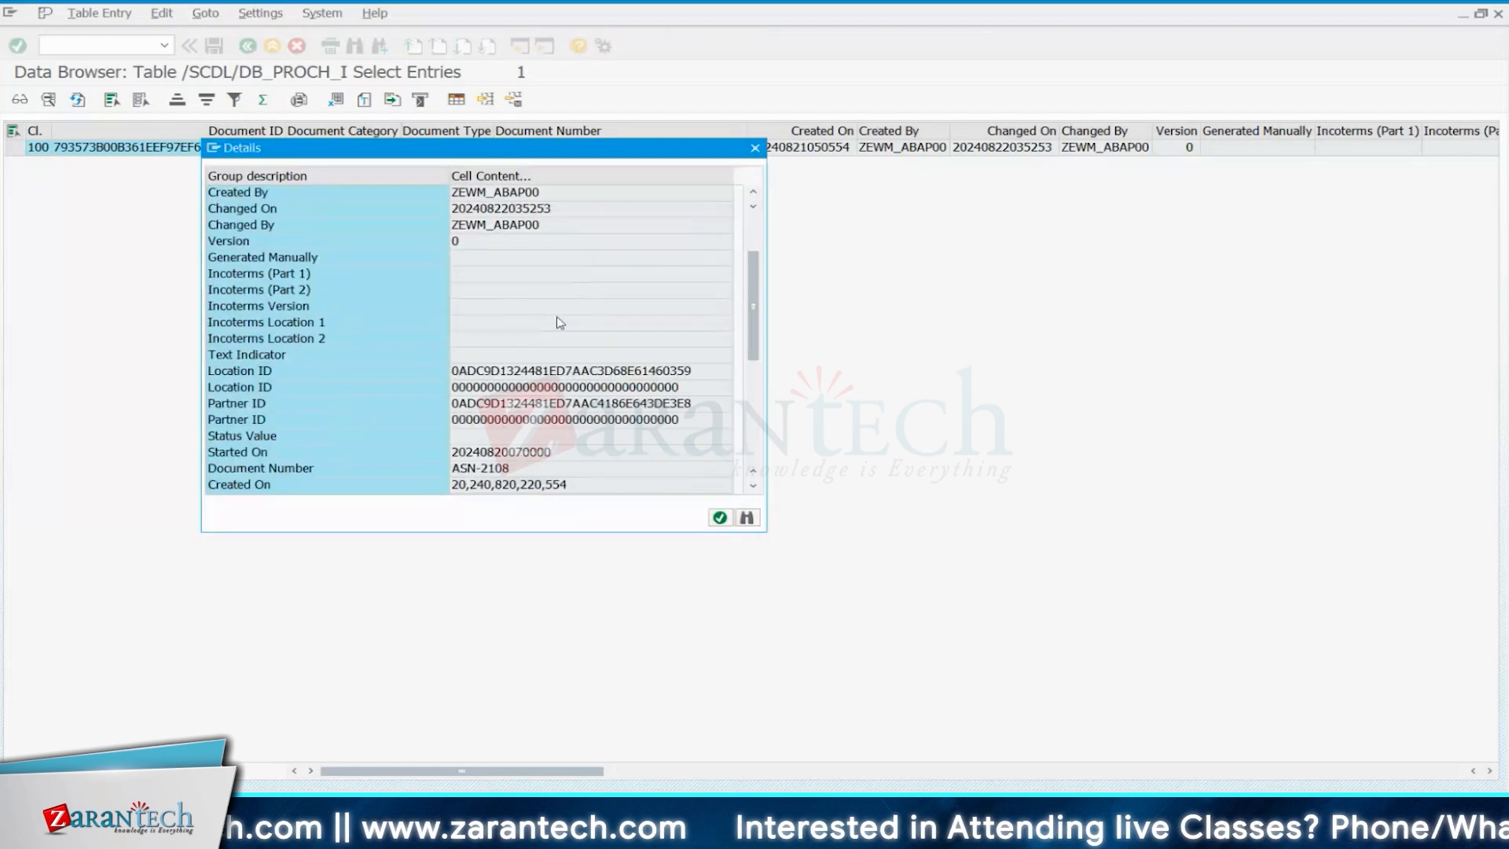
{"action": "left_click", "coordinate": [520, 423]}
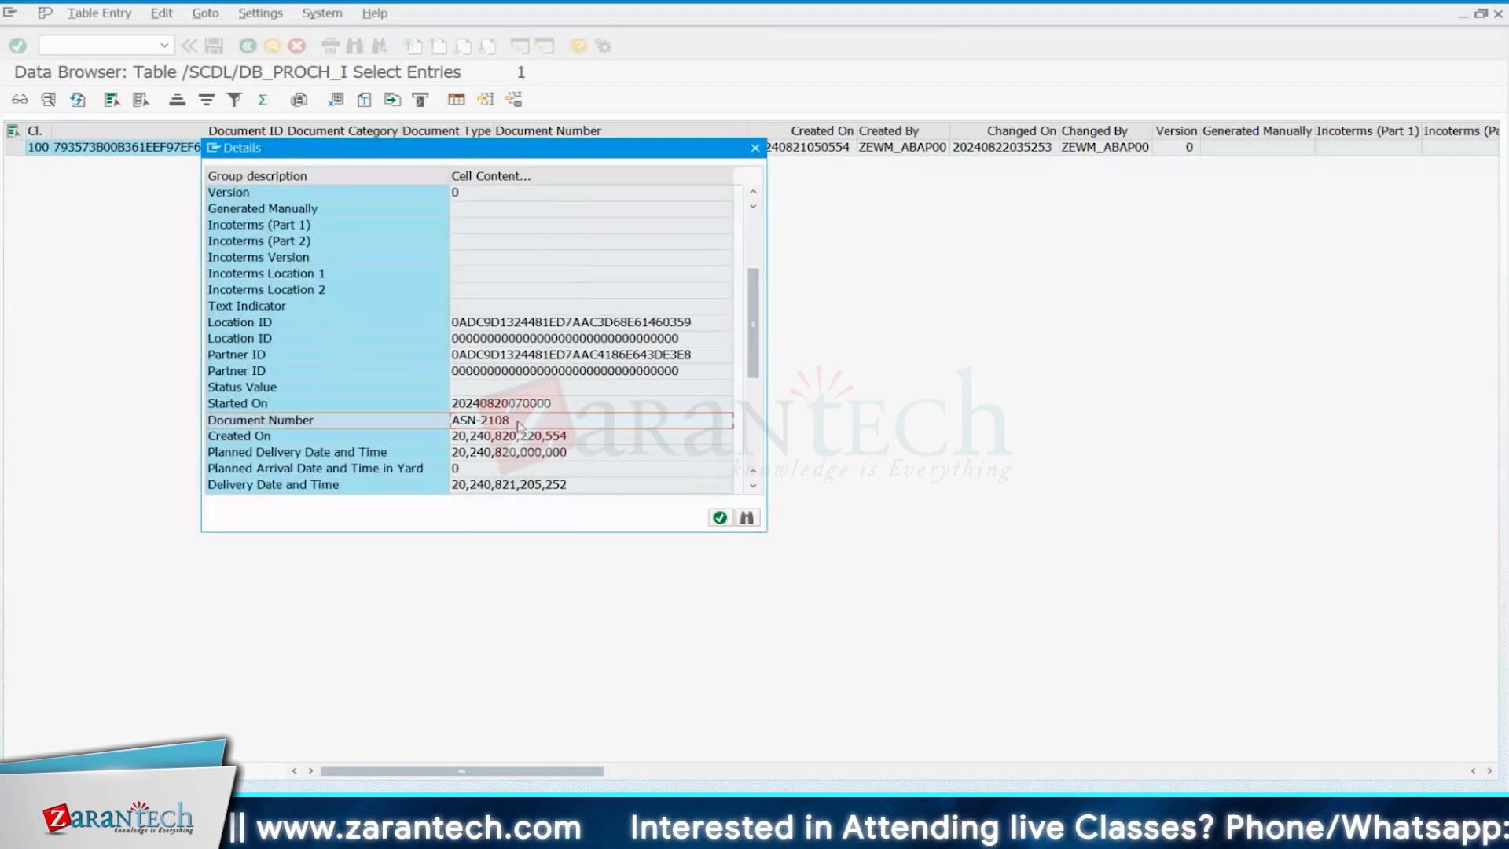
{"action": "left_click", "coordinate": [569, 406]}
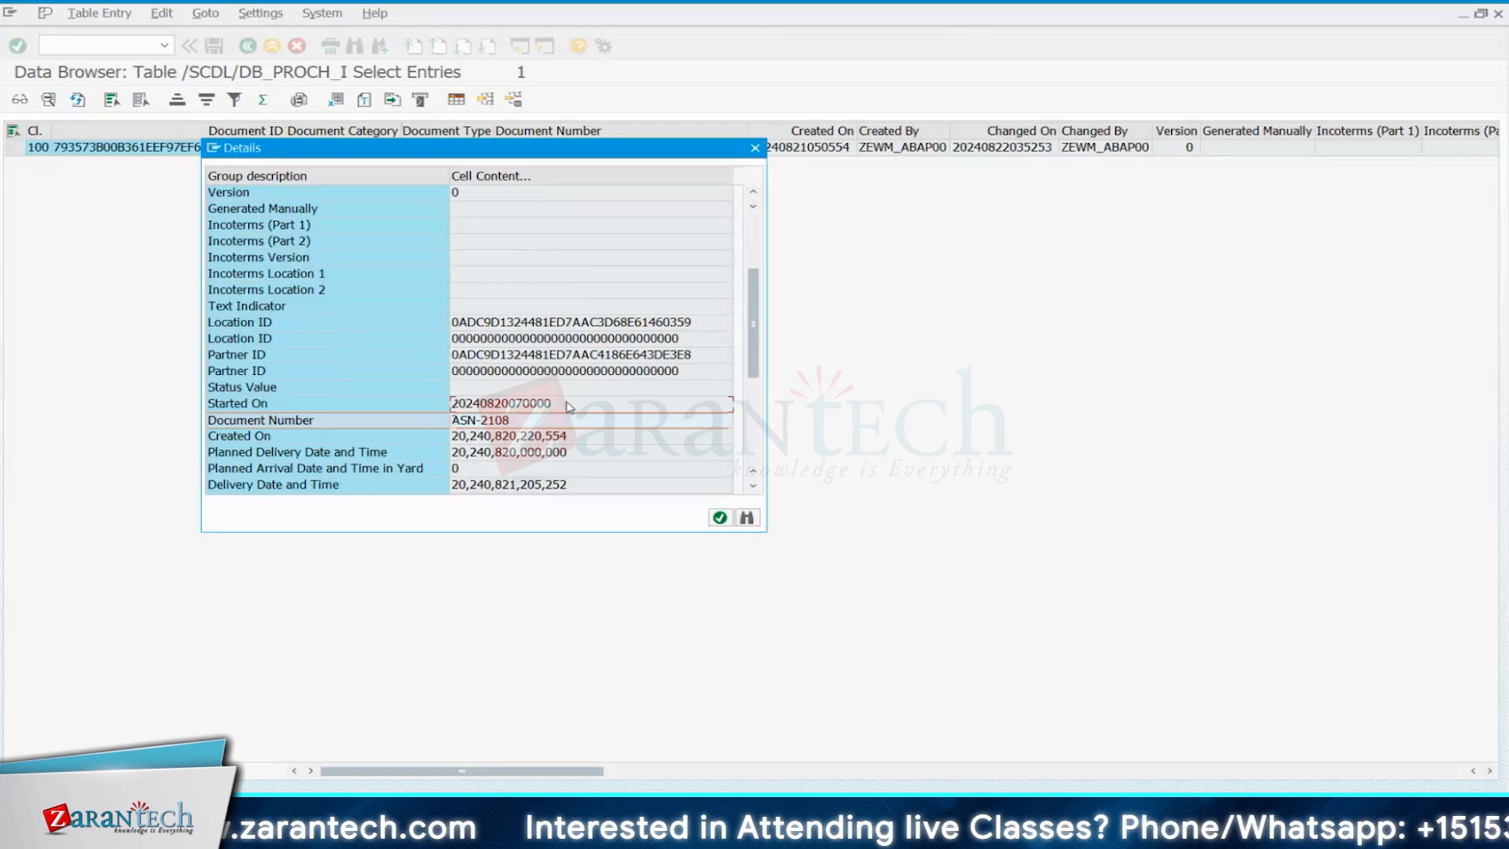
{"action": "scroll", "coordinate": [570, 406], "scroll_direction": "down", "scroll_amount": 5}
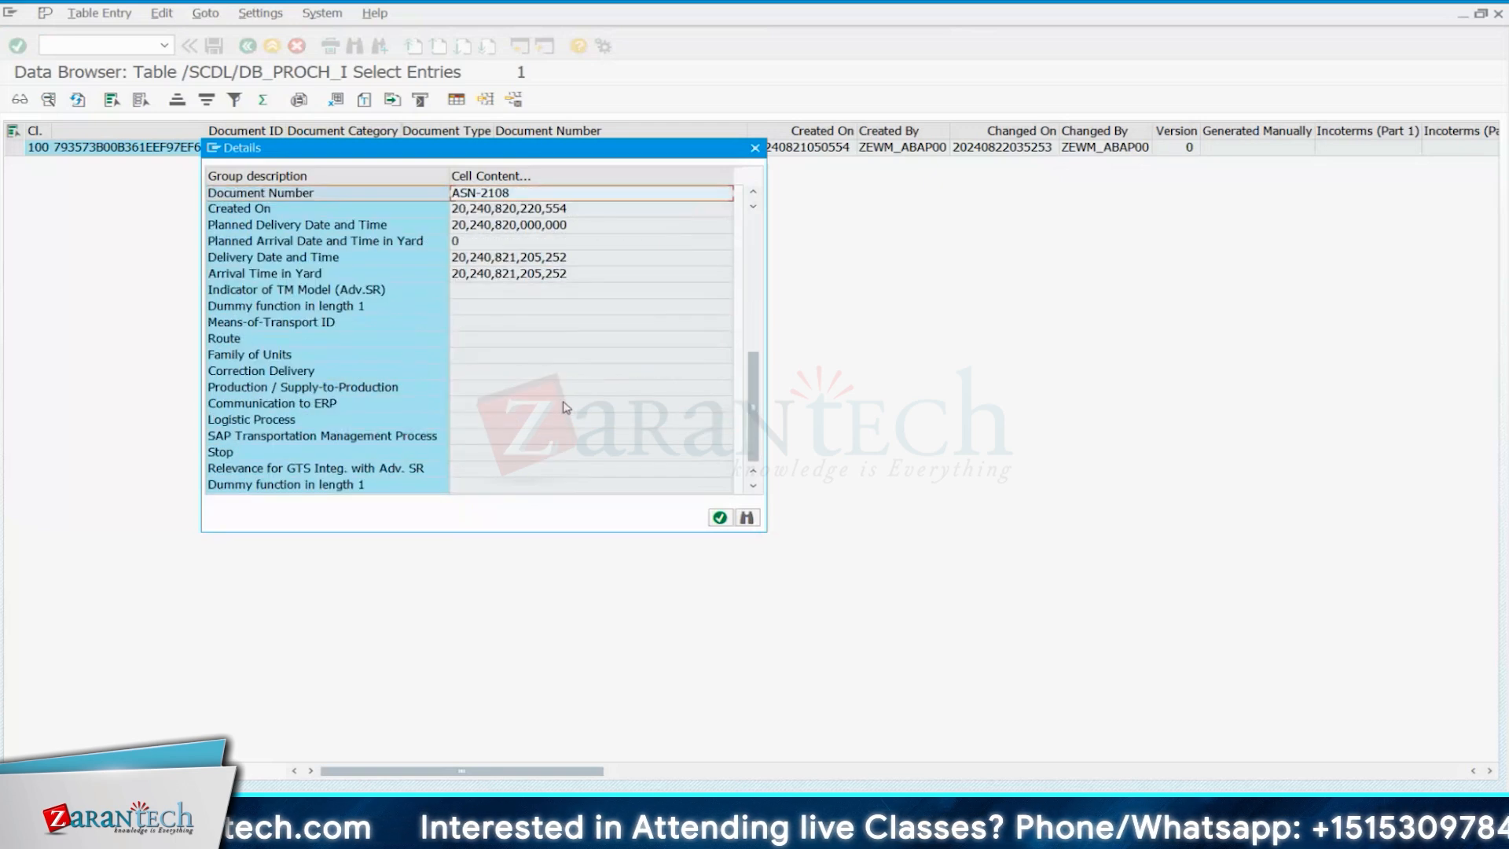
{"action": "scroll", "coordinate": [565, 407], "scroll_direction": "up", "scroll_amount": 1}
{"action": "scroll", "coordinate": [566, 407], "scroll_direction": "up", "scroll_amount": 6}
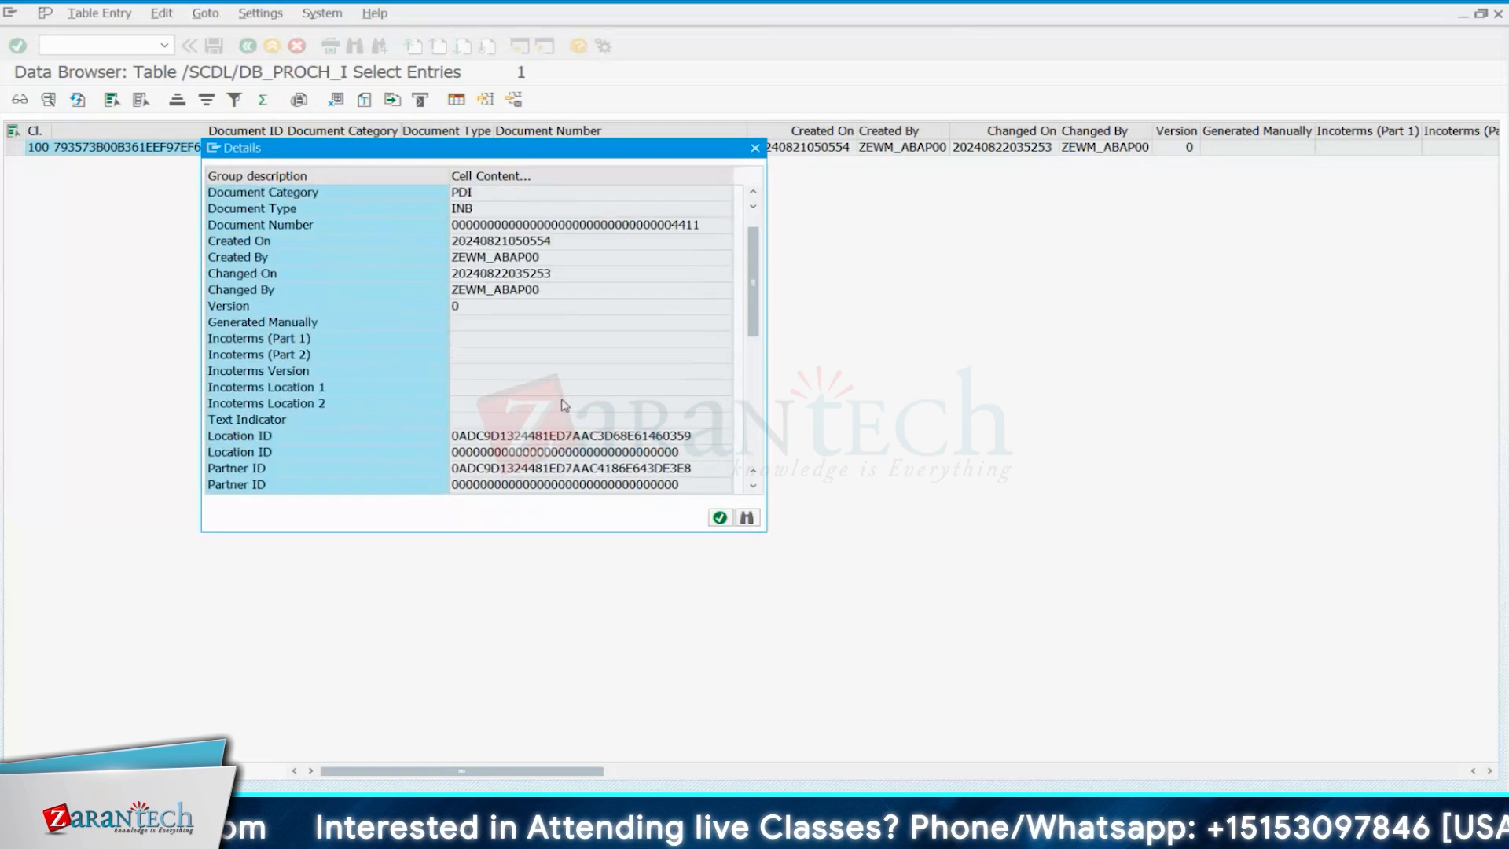
{"action": "left_click", "coordinate": [280, 291]}
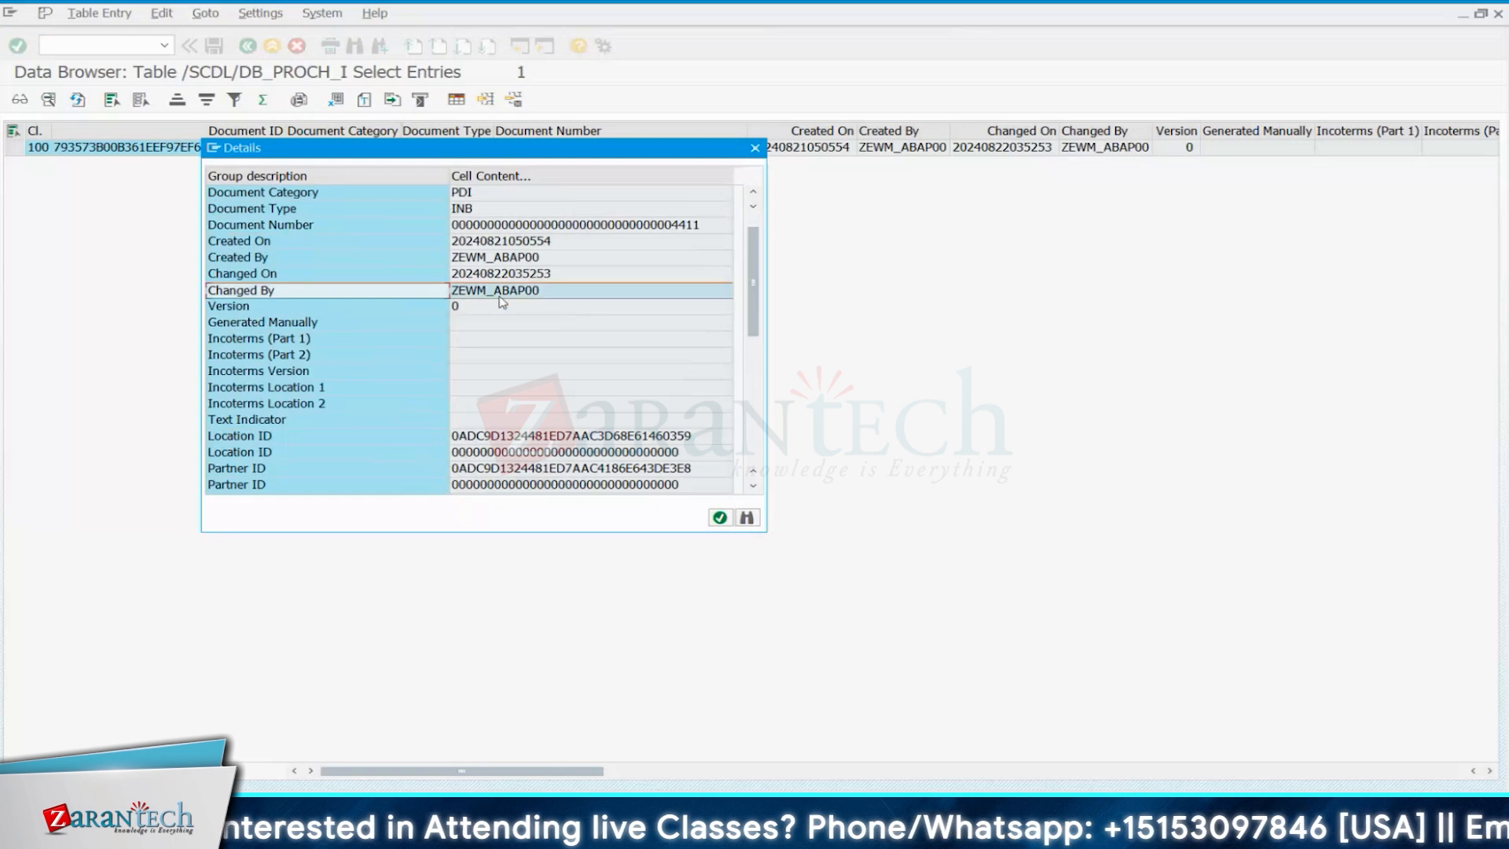
{"action": "left_click", "coordinate": [524, 261]}
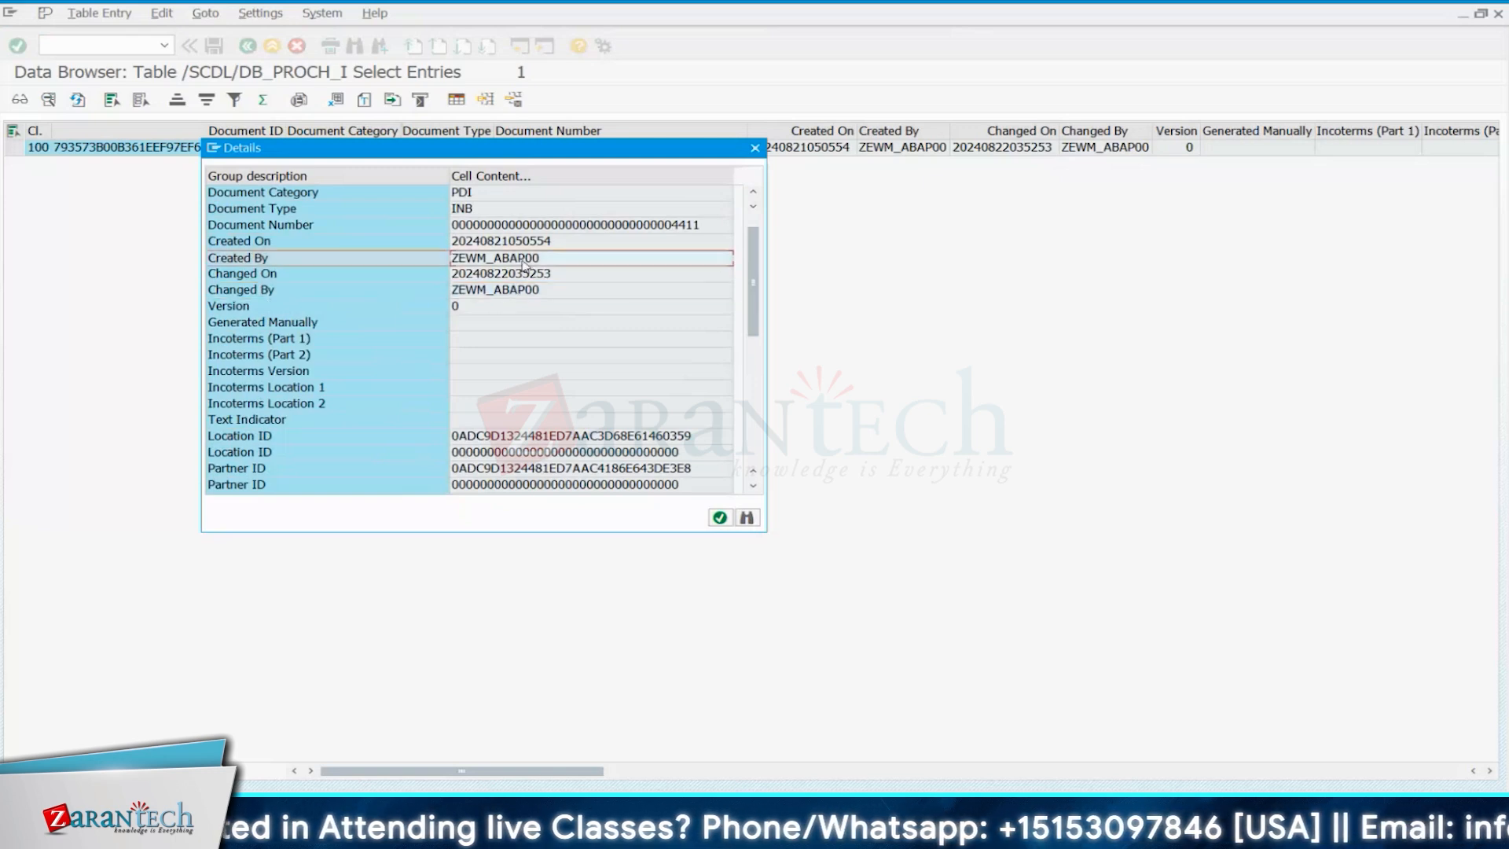
{"action": "scroll", "coordinate": [571, 308], "scroll_direction": "down", "scroll_amount": 10}
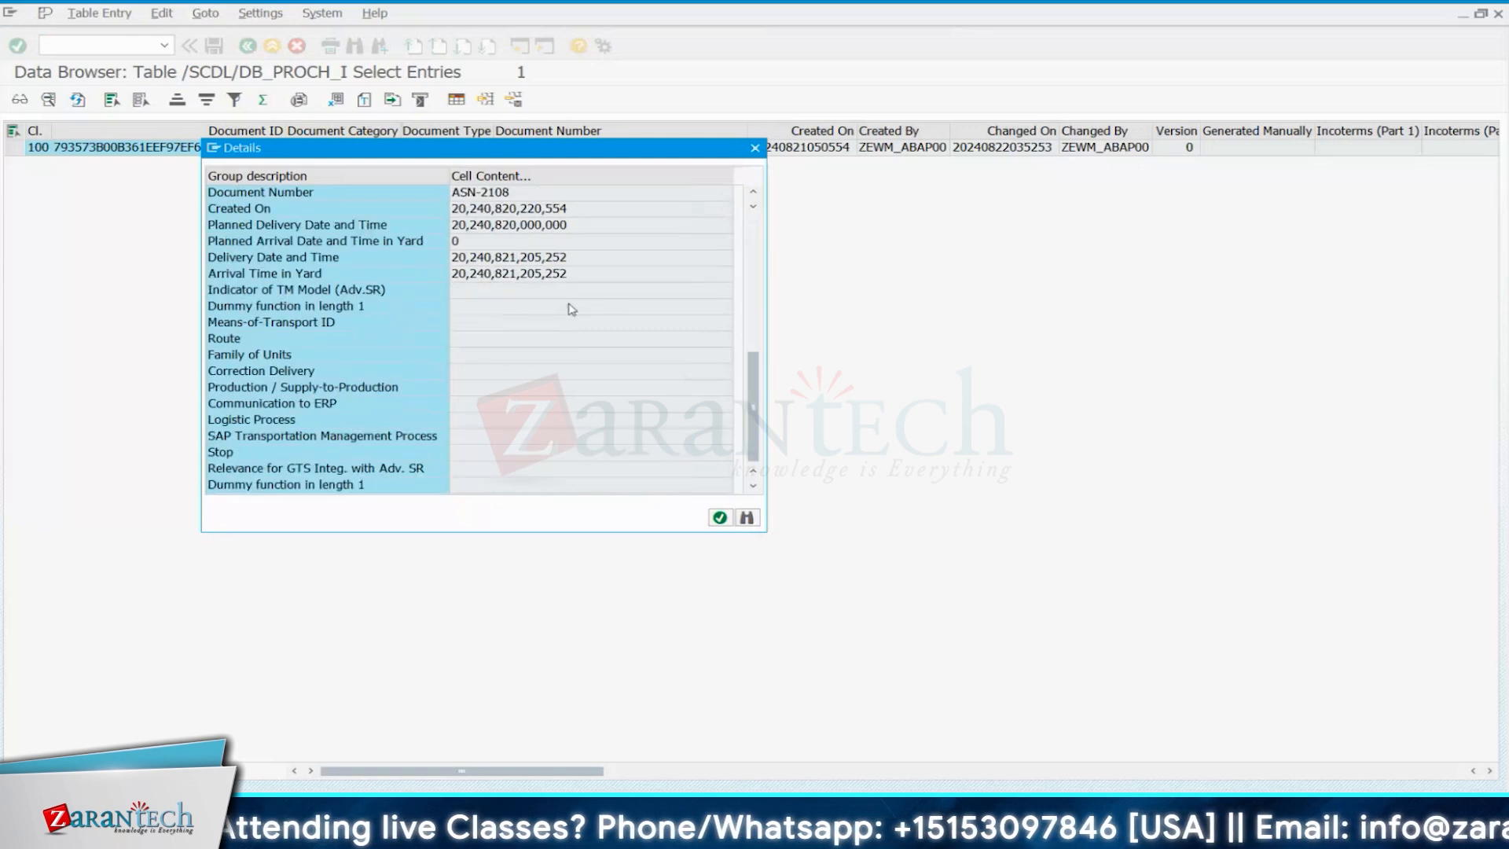
{"action": "left_click", "coordinate": [754, 147]}
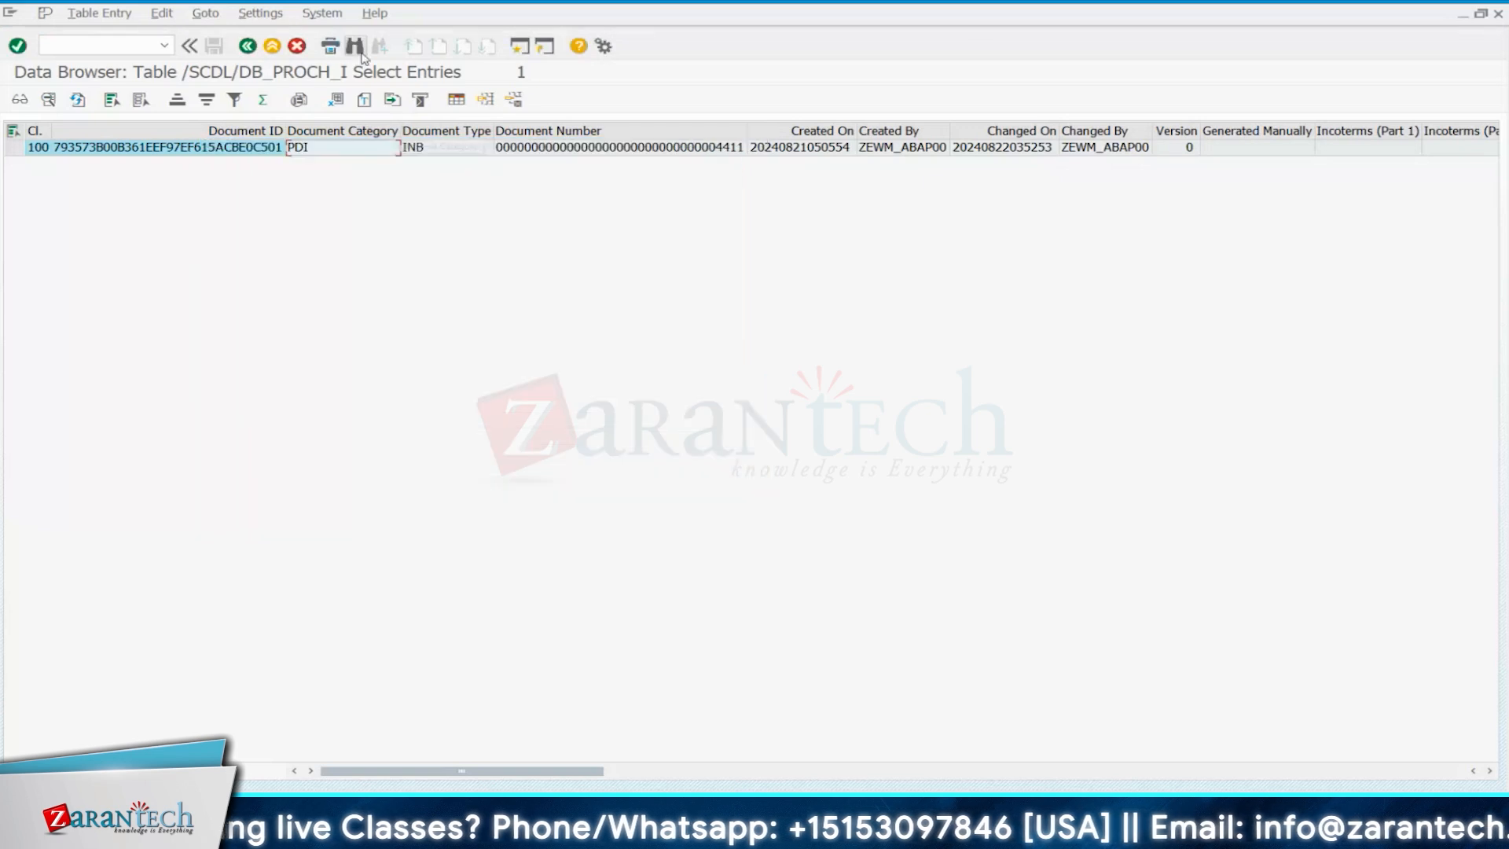
Return to the Data Browser initial screen and reopen the selection screen for /SCDL/DB_PROCH_I, ready for a document number.
{"action": "left_click", "coordinate": [248, 46]}
{"action": "left_click", "coordinate": [248, 46]}
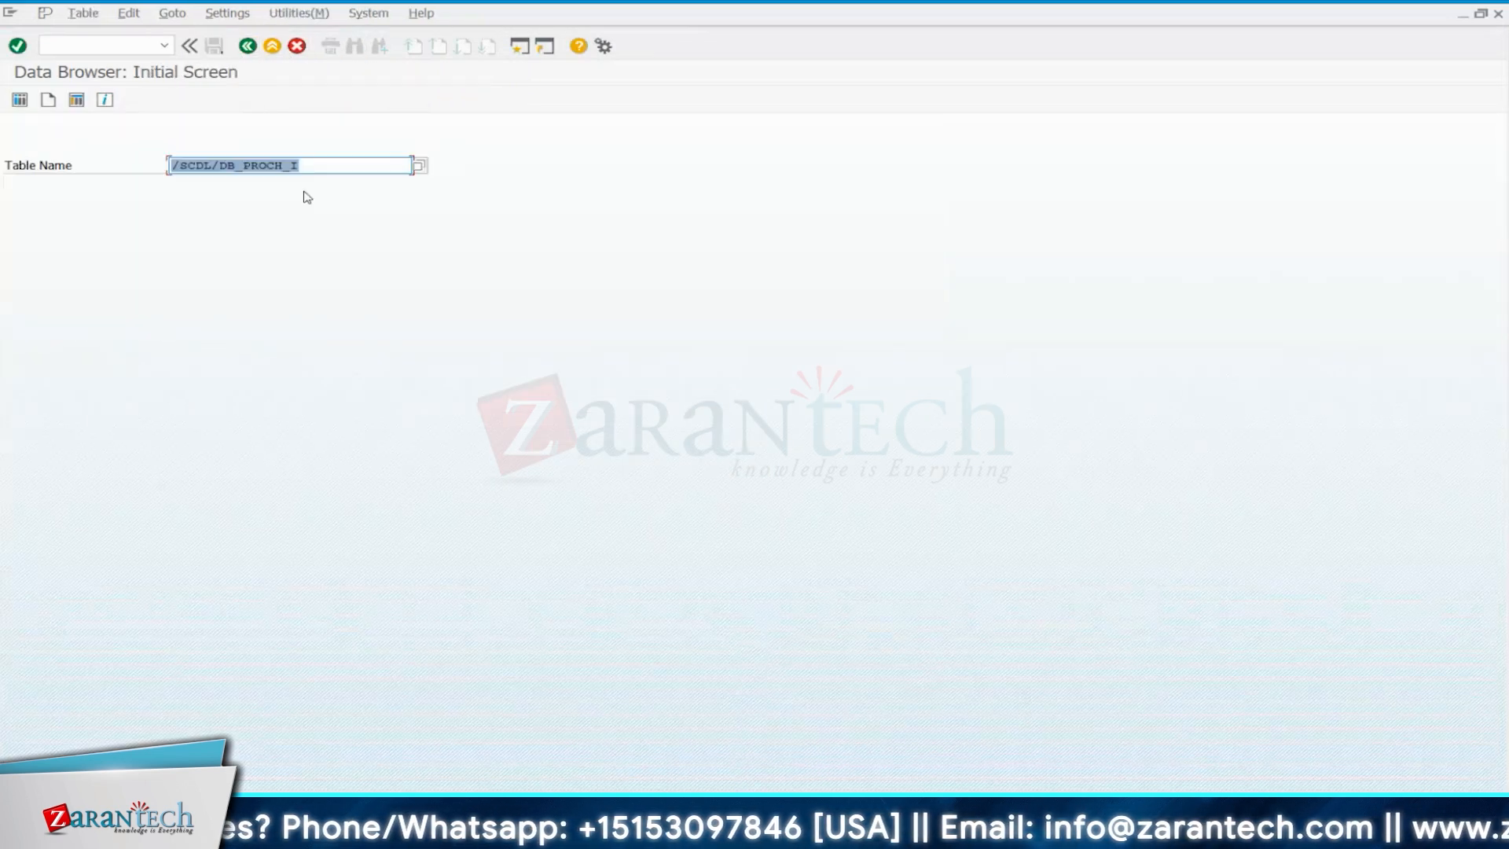
{"action": "left_click", "coordinate": [306, 176]}
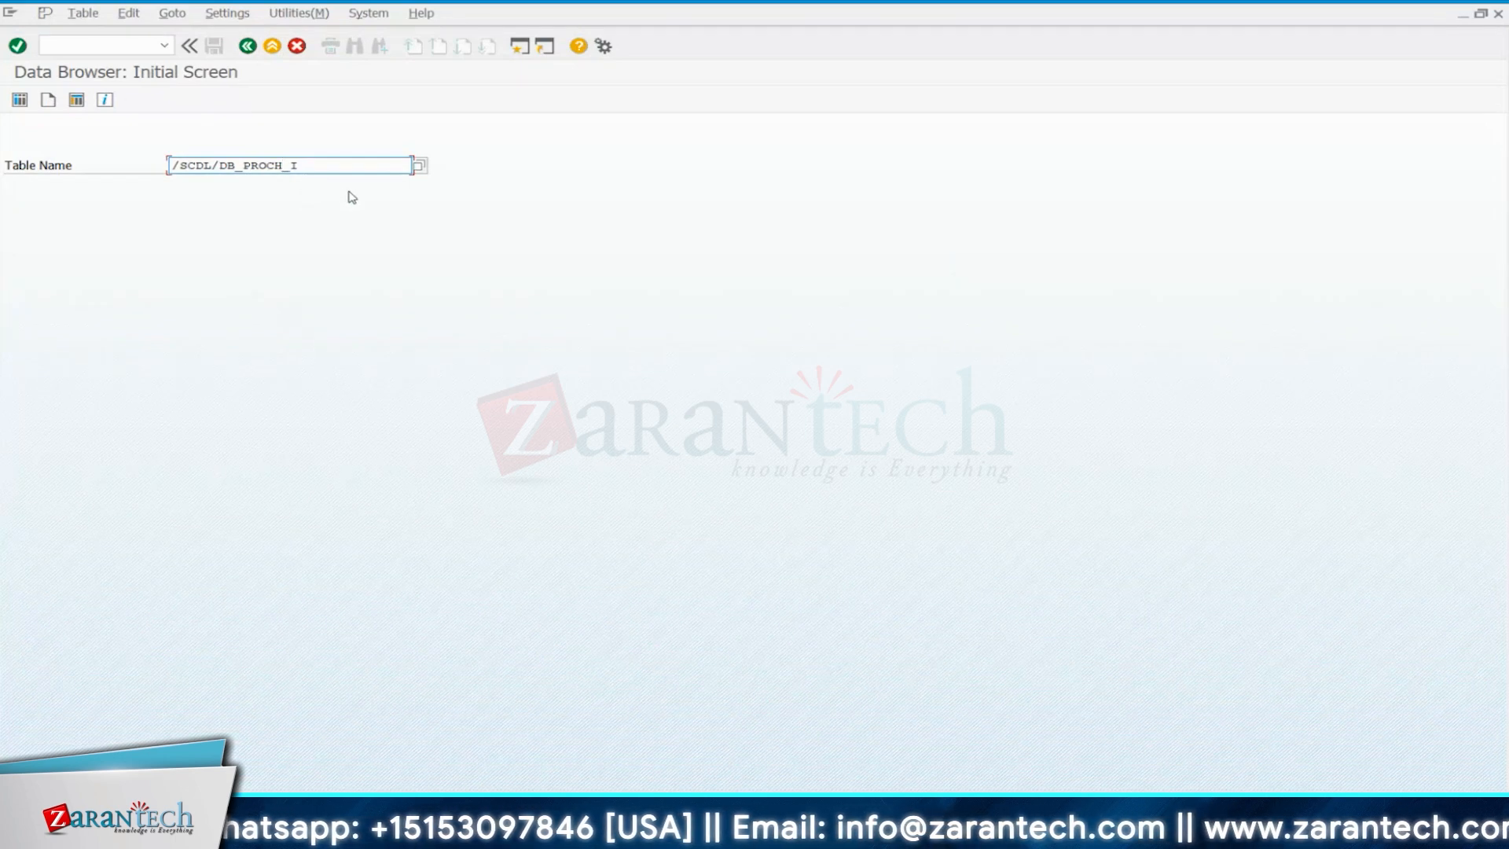
{"action": "key", "text": "Return"}
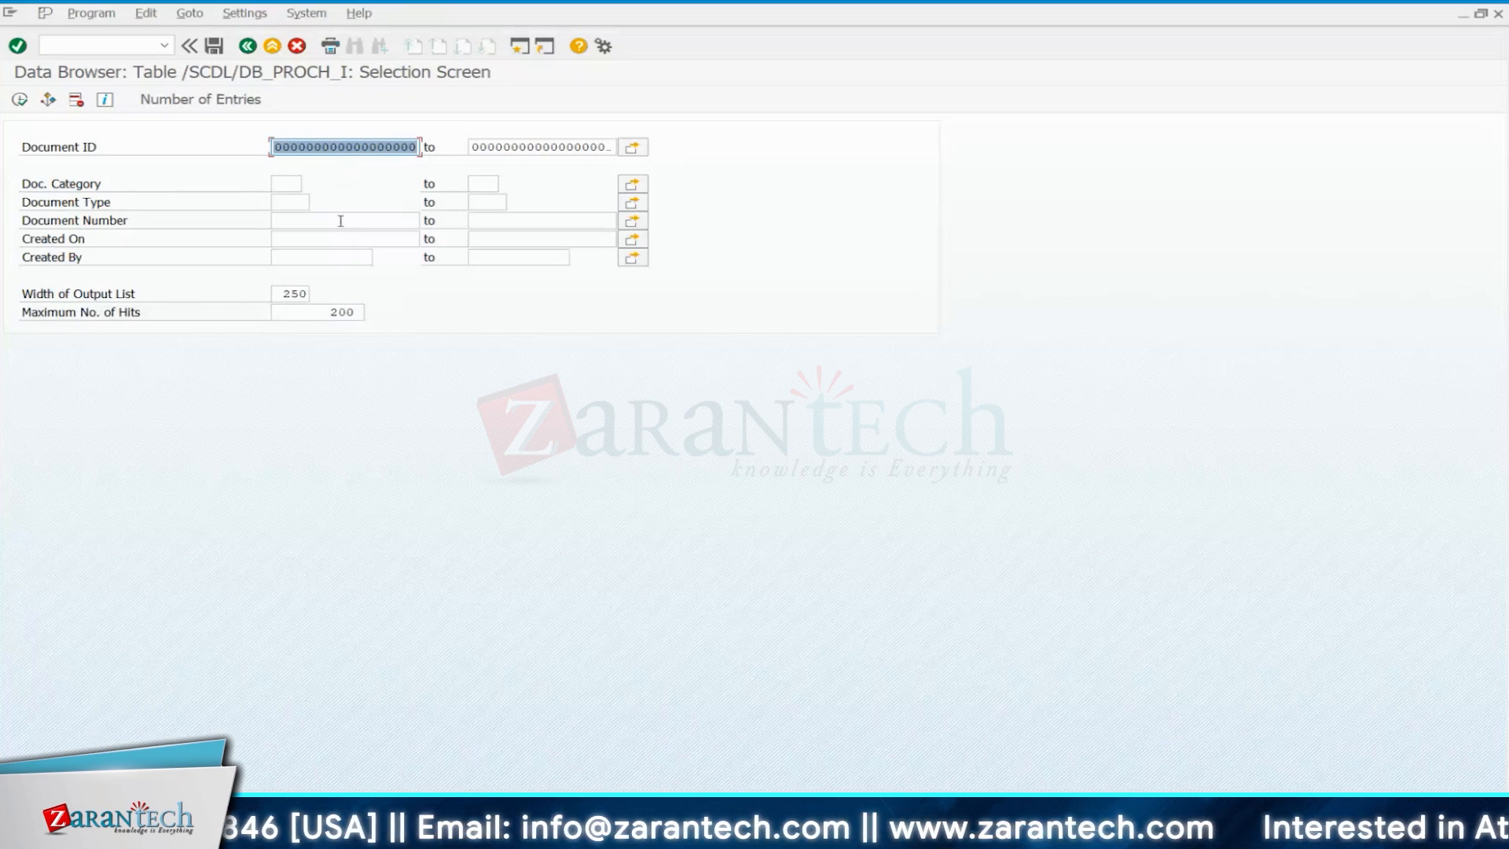
{"action": "left_click", "coordinate": [334, 221]}
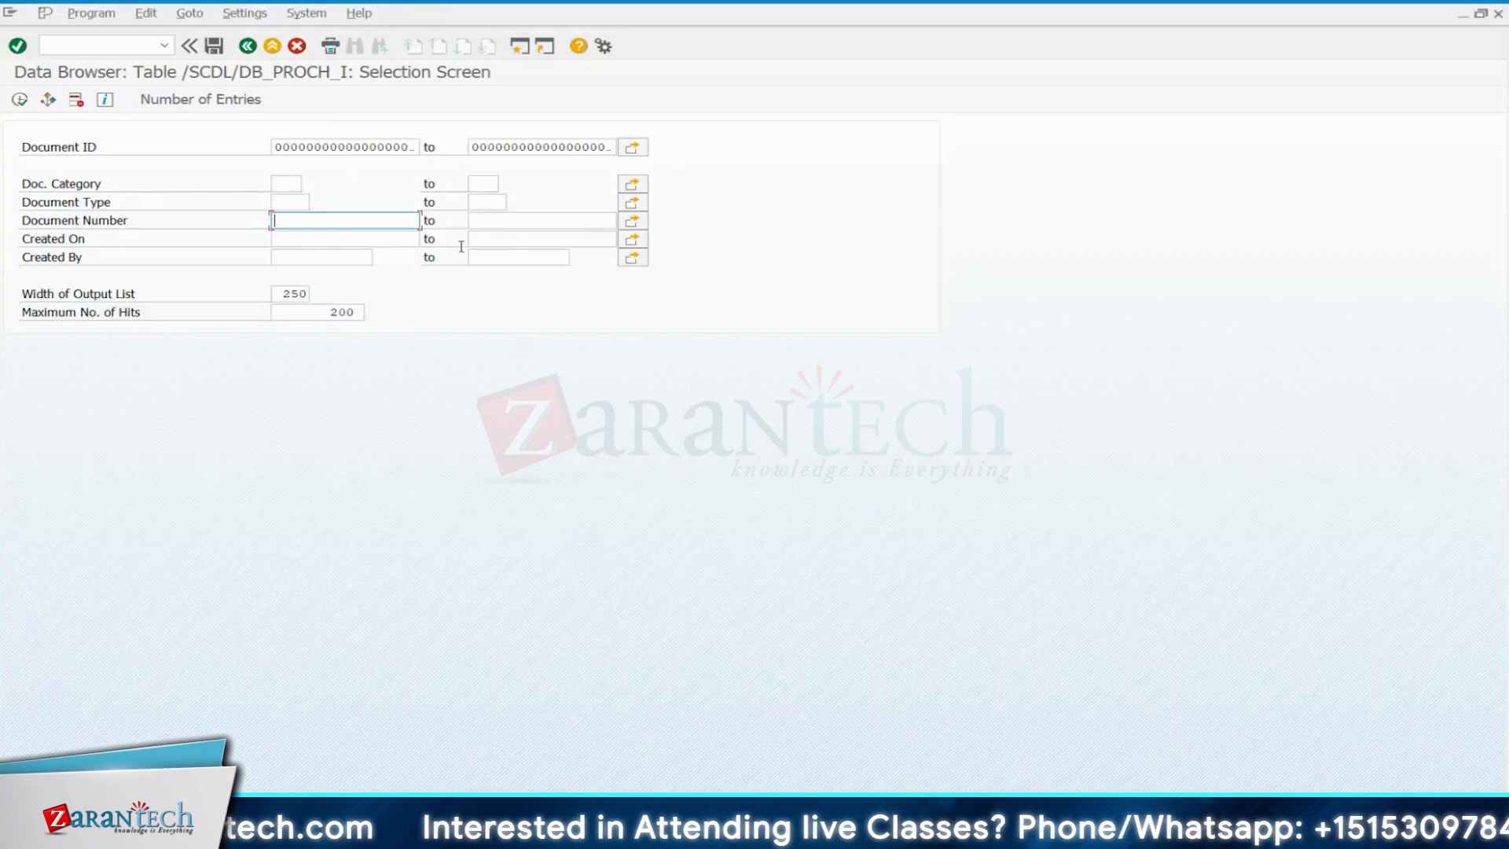
Switch to inbound delivery maintenance and examine the delivery's reference documents, selecting the ERP Document reference number.
{"action": "mouse_move", "coordinate": [904, 833]}
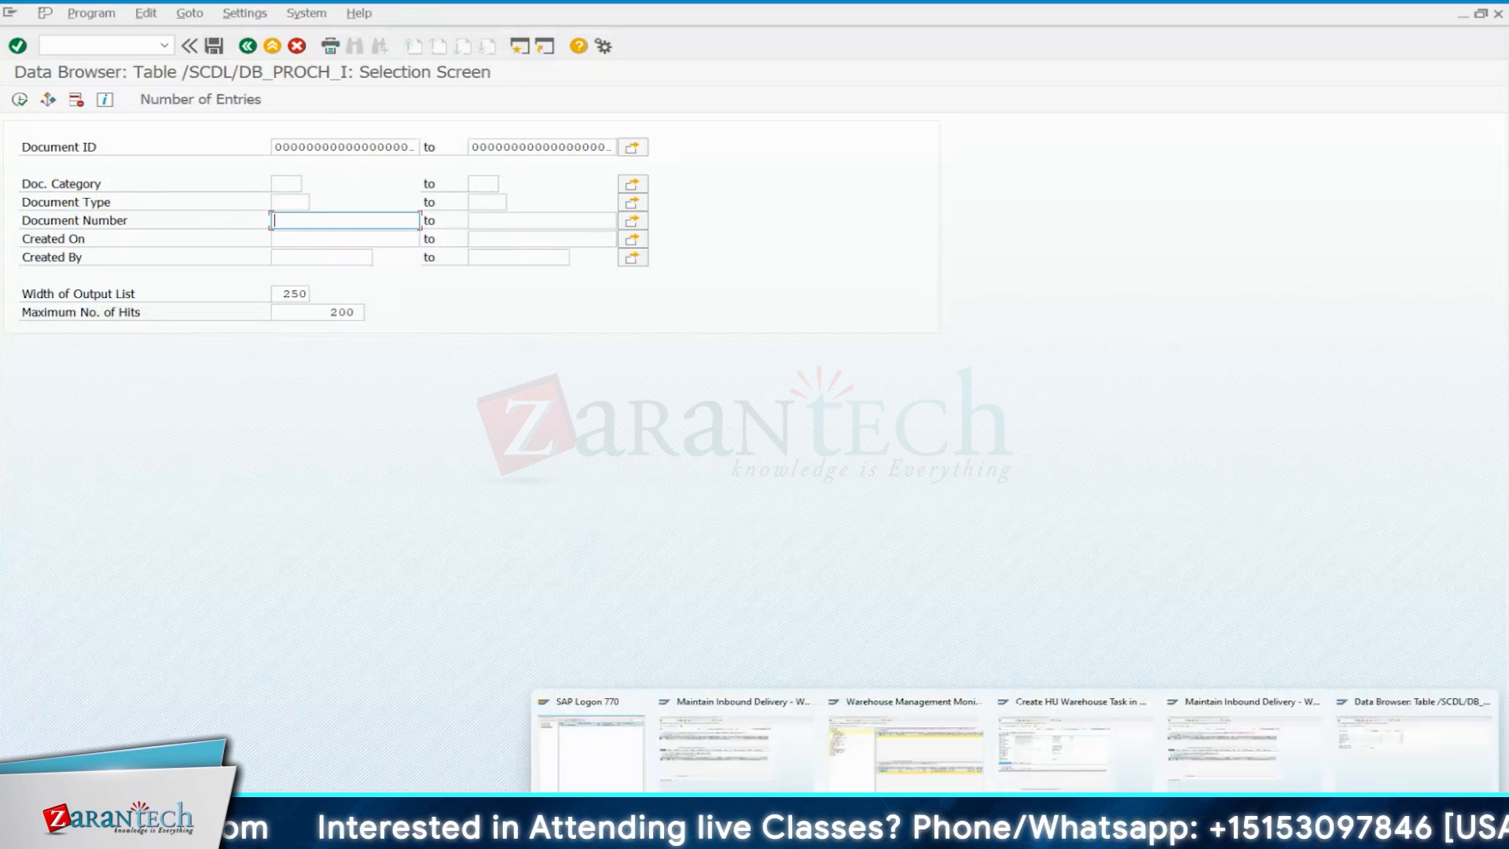
{"action": "left_click", "coordinate": [901, 770]}
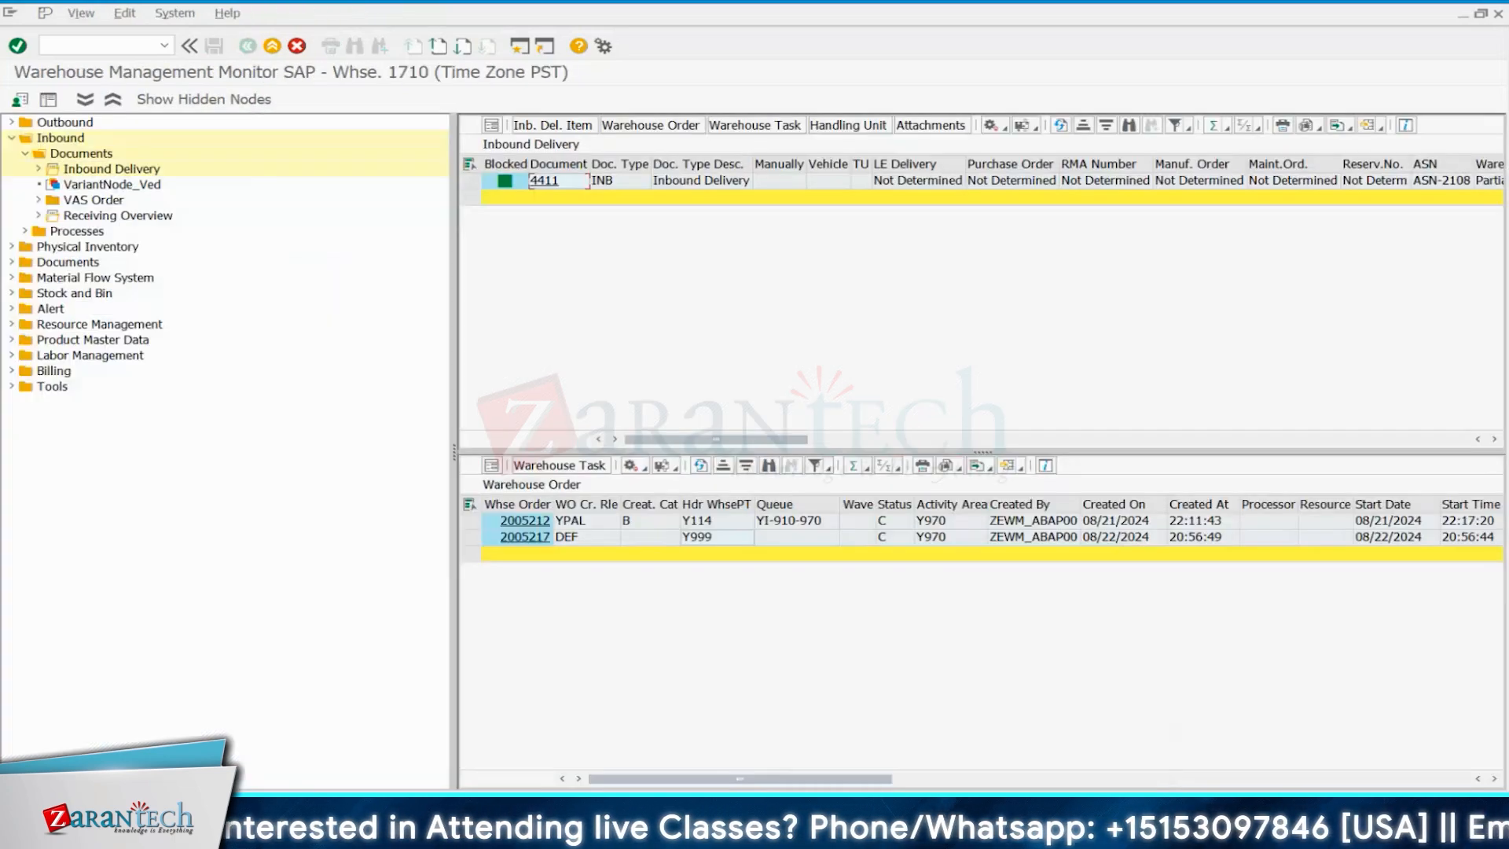
{"action": "left_click", "coordinate": [757, 776]}
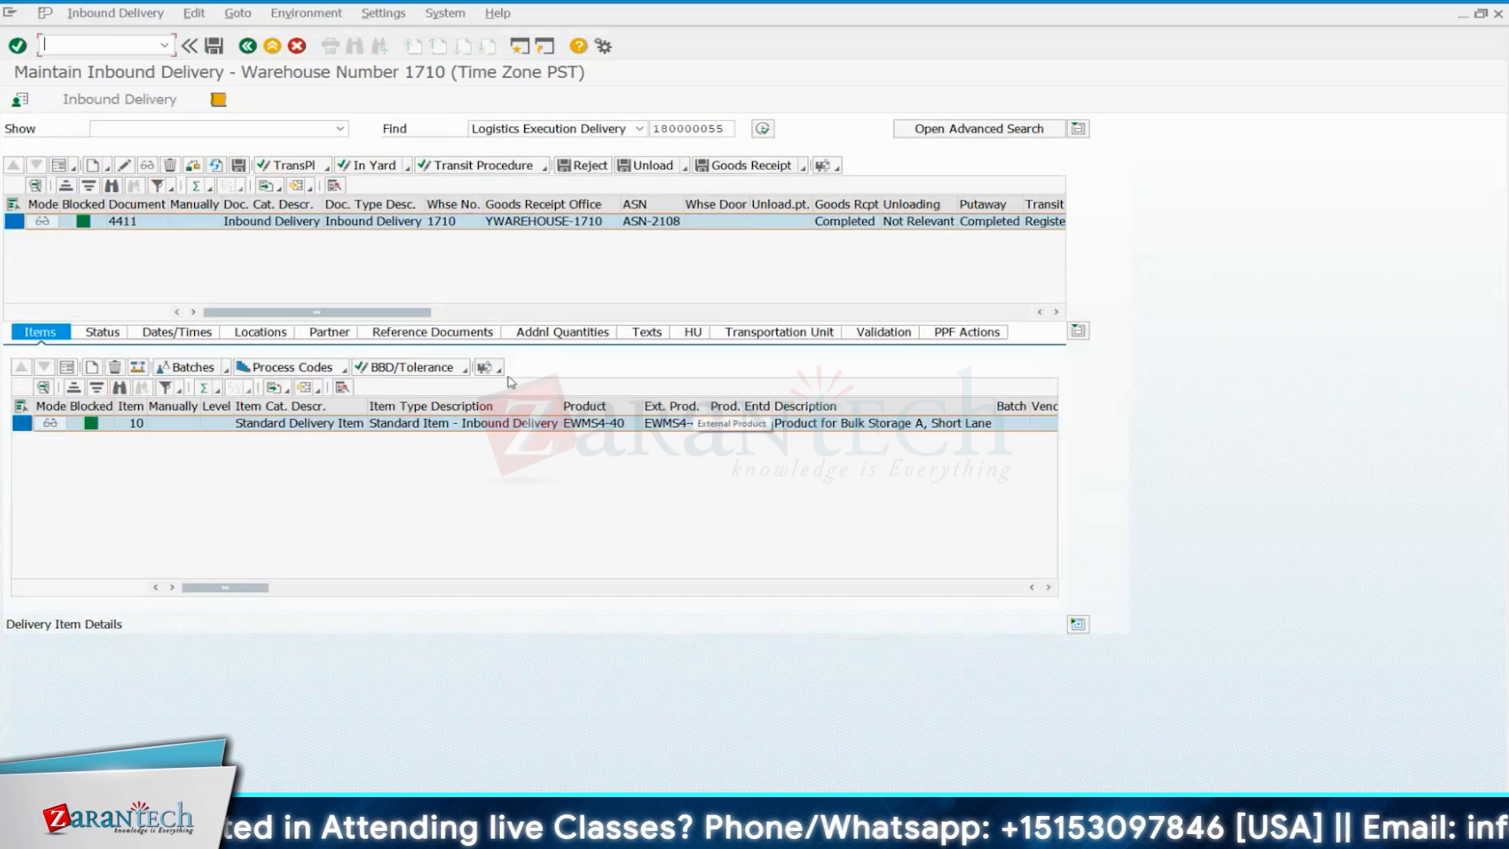
{"action": "left_click", "coordinate": [432, 336]}
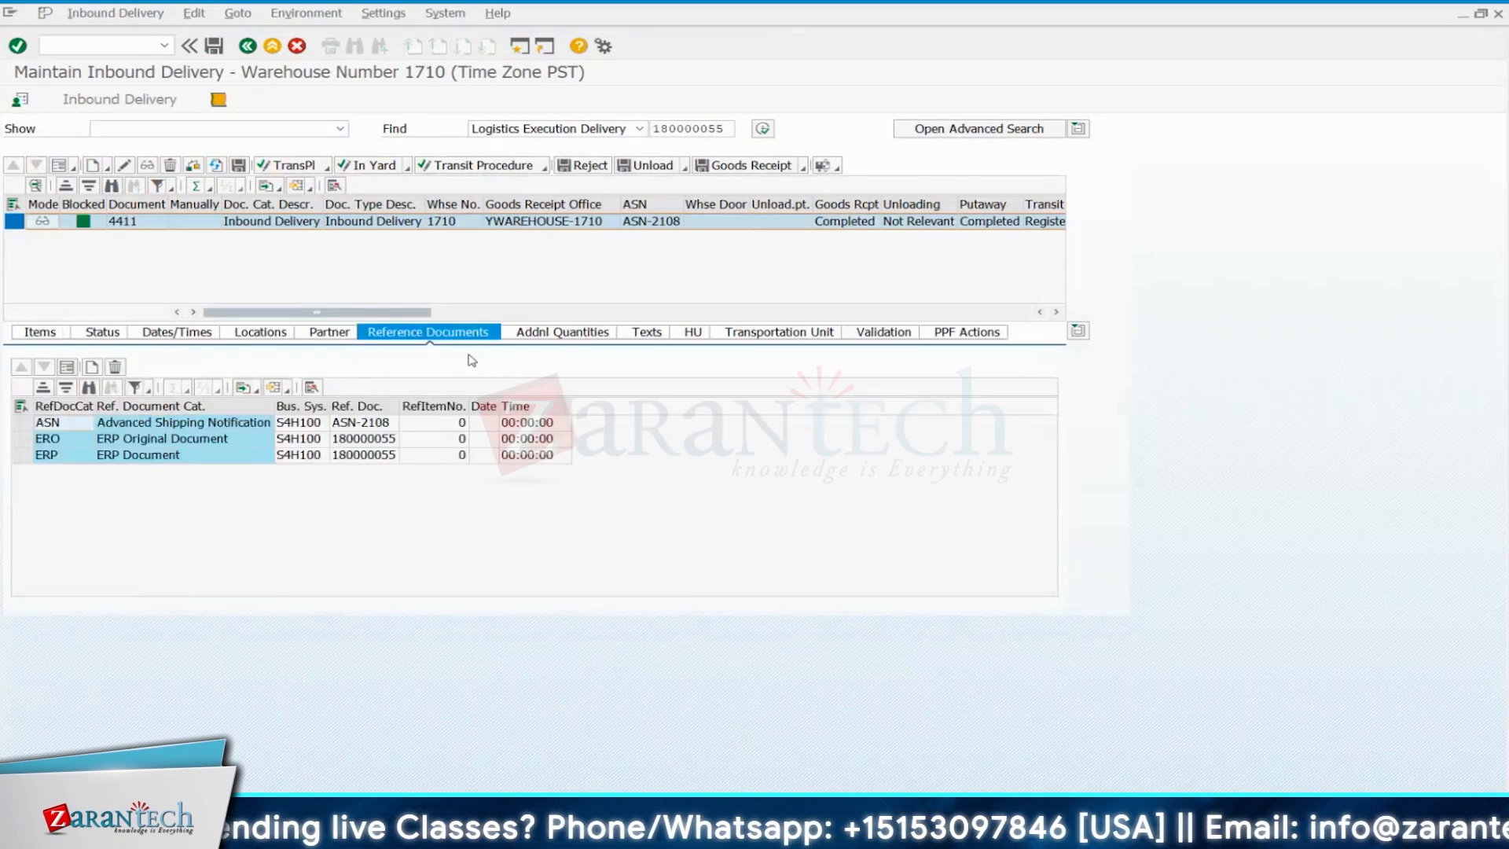
{"action": "left_click", "coordinate": [382, 455]}
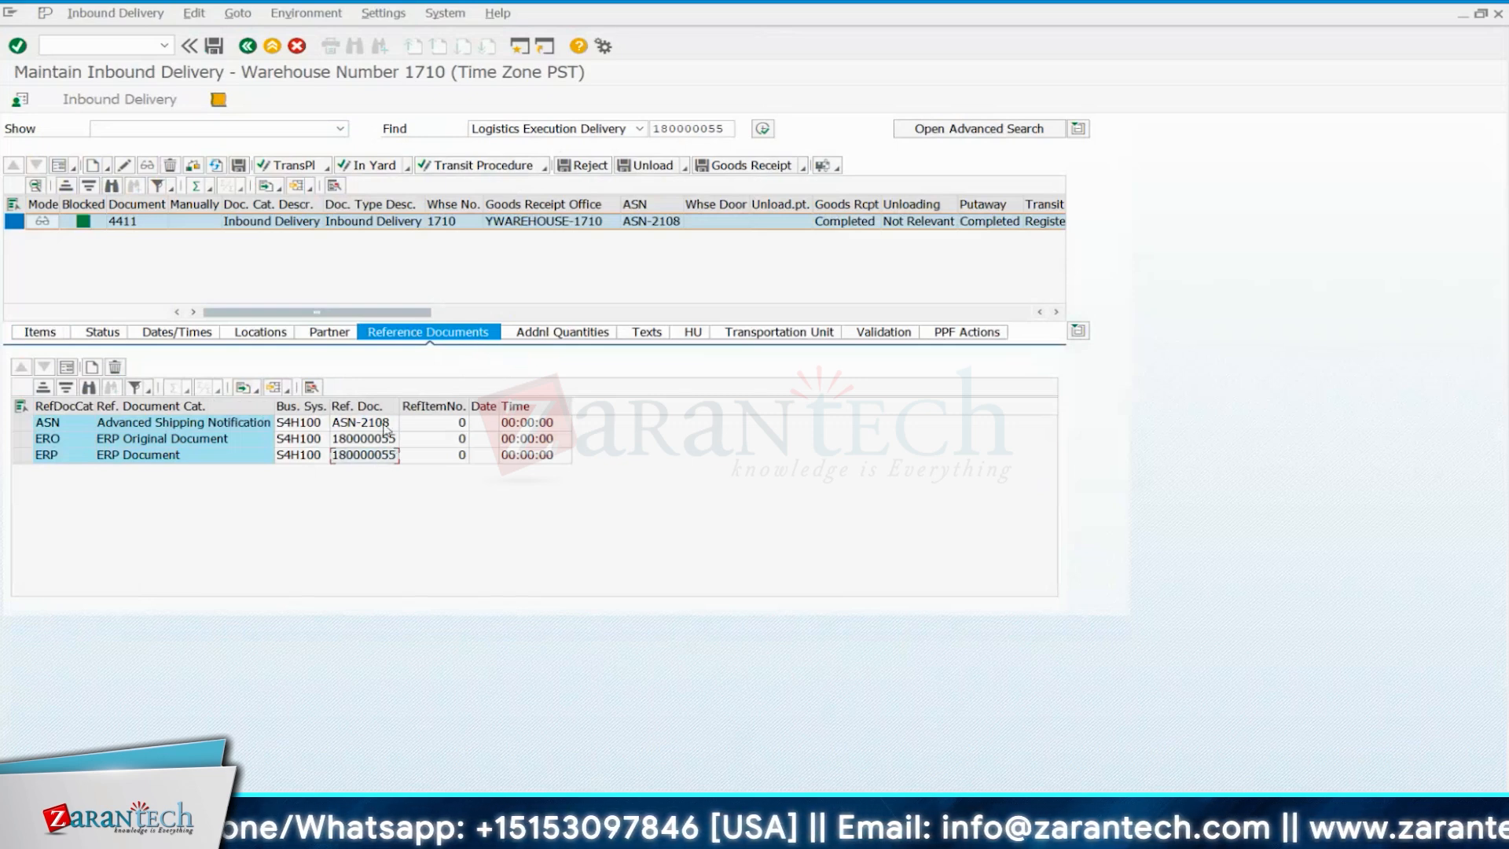
Return to the Data Browser, display the header entry for document number 4411 and review its detailed field list.
{"action": "left_click", "coordinate": [1013, 831]}
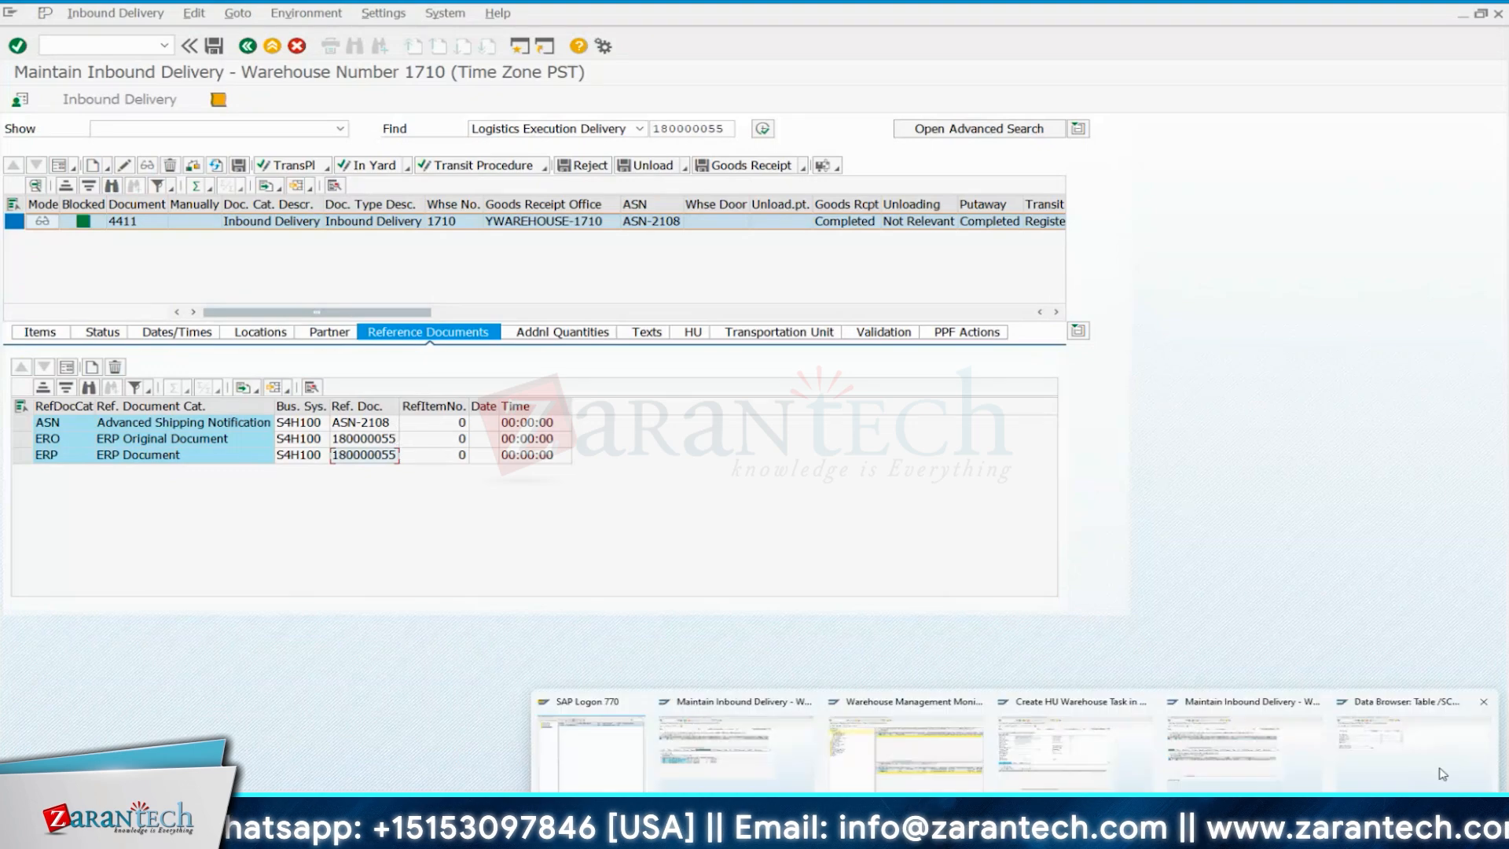
{"action": "left_click", "coordinate": [1441, 774]}
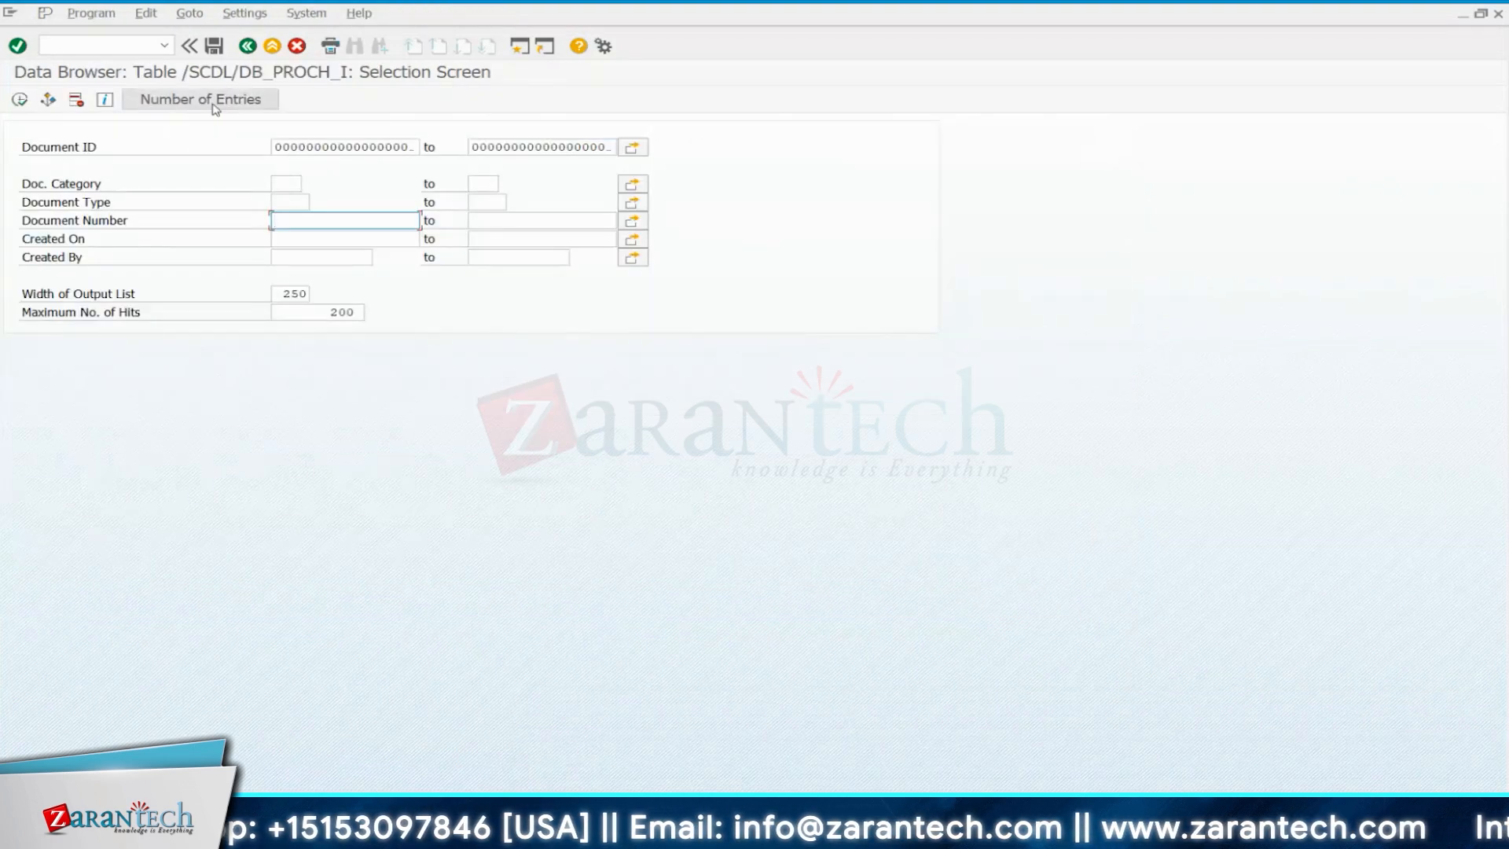
{"action": "type", "text": "4411"}
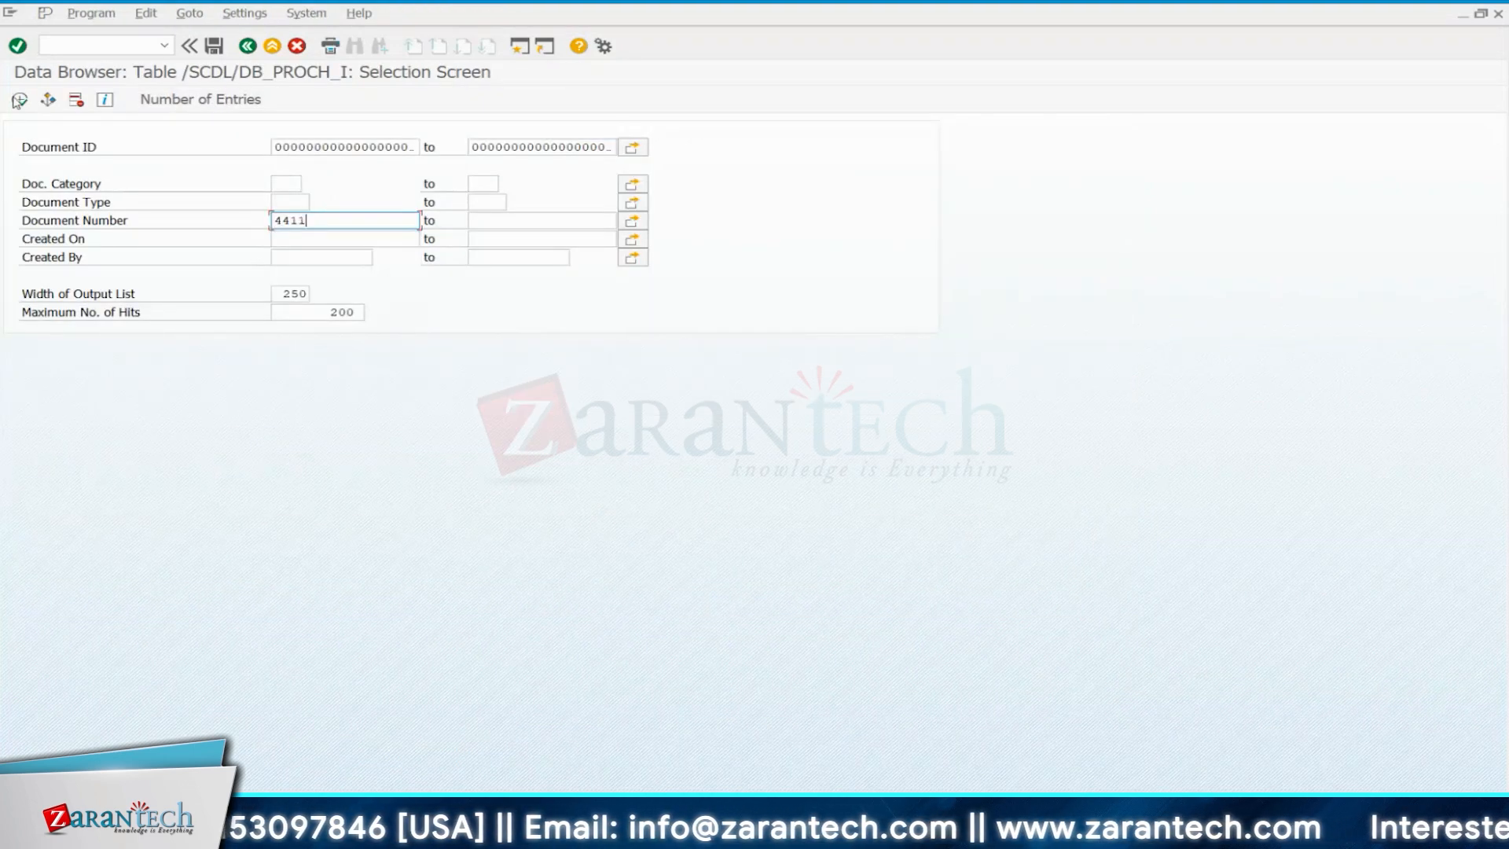
{"action": "left_click", "coordinate": [18, 100]}
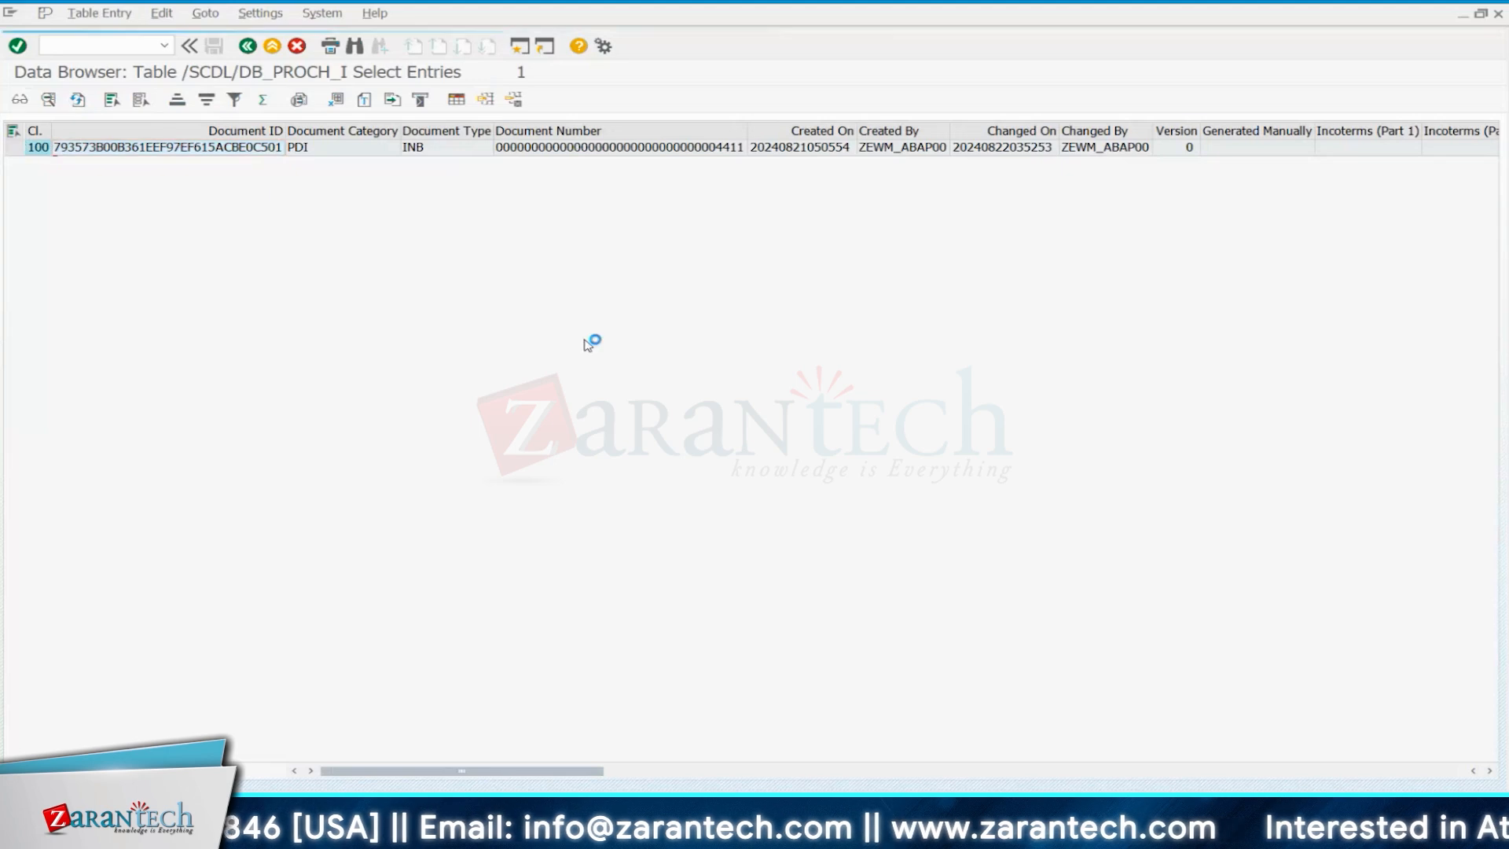
{"action": "scroll", "coordinate": [586, 367], "scroll_direction": "down", "scroll_amount": 8}
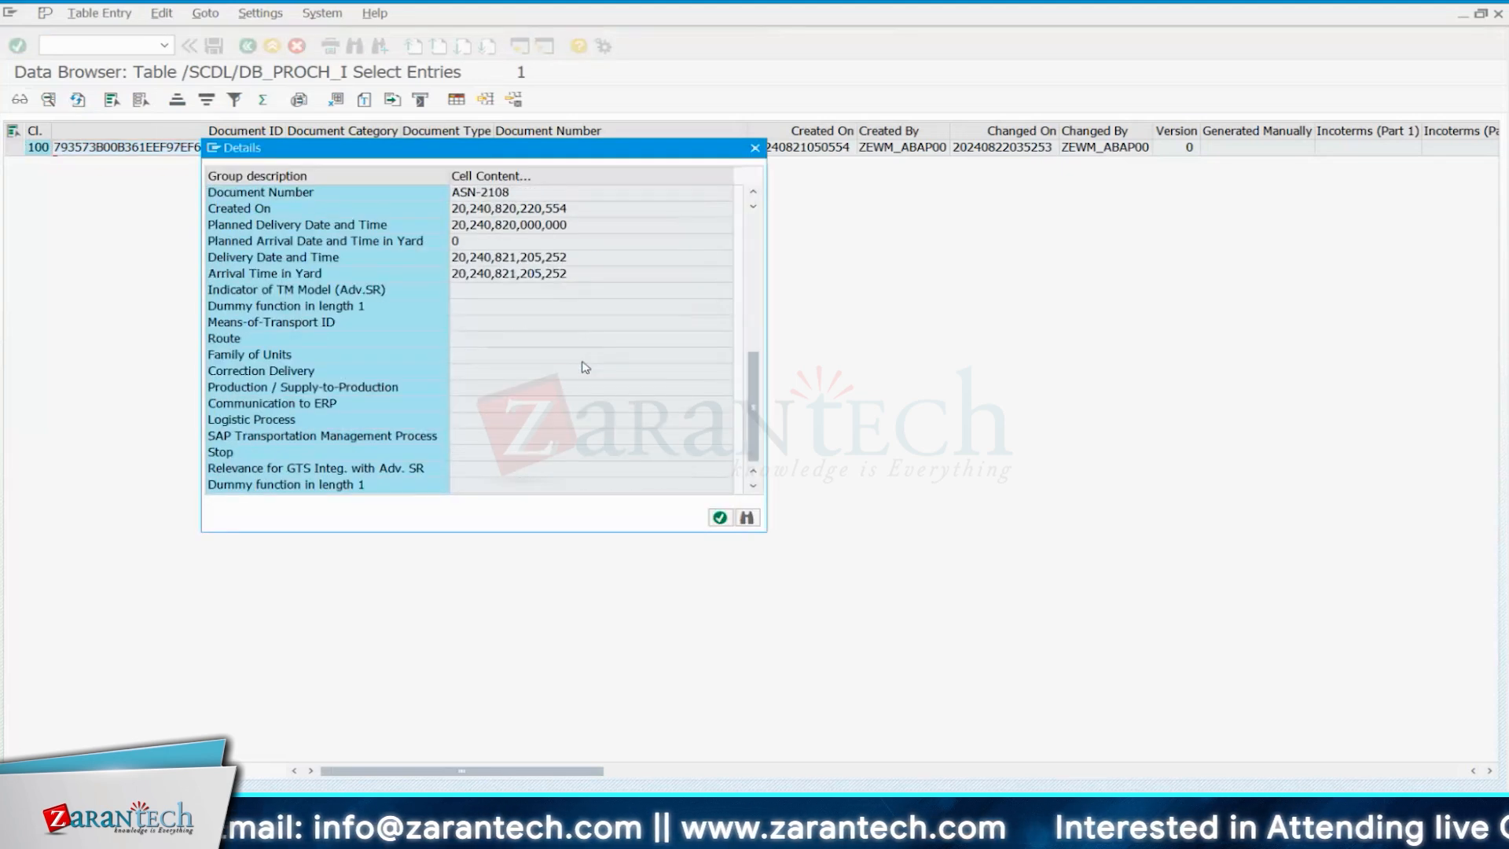
{"action": "scroll", "coordinate": [585, 366], "scroll_direction": "up", "scroll_amount": 1}
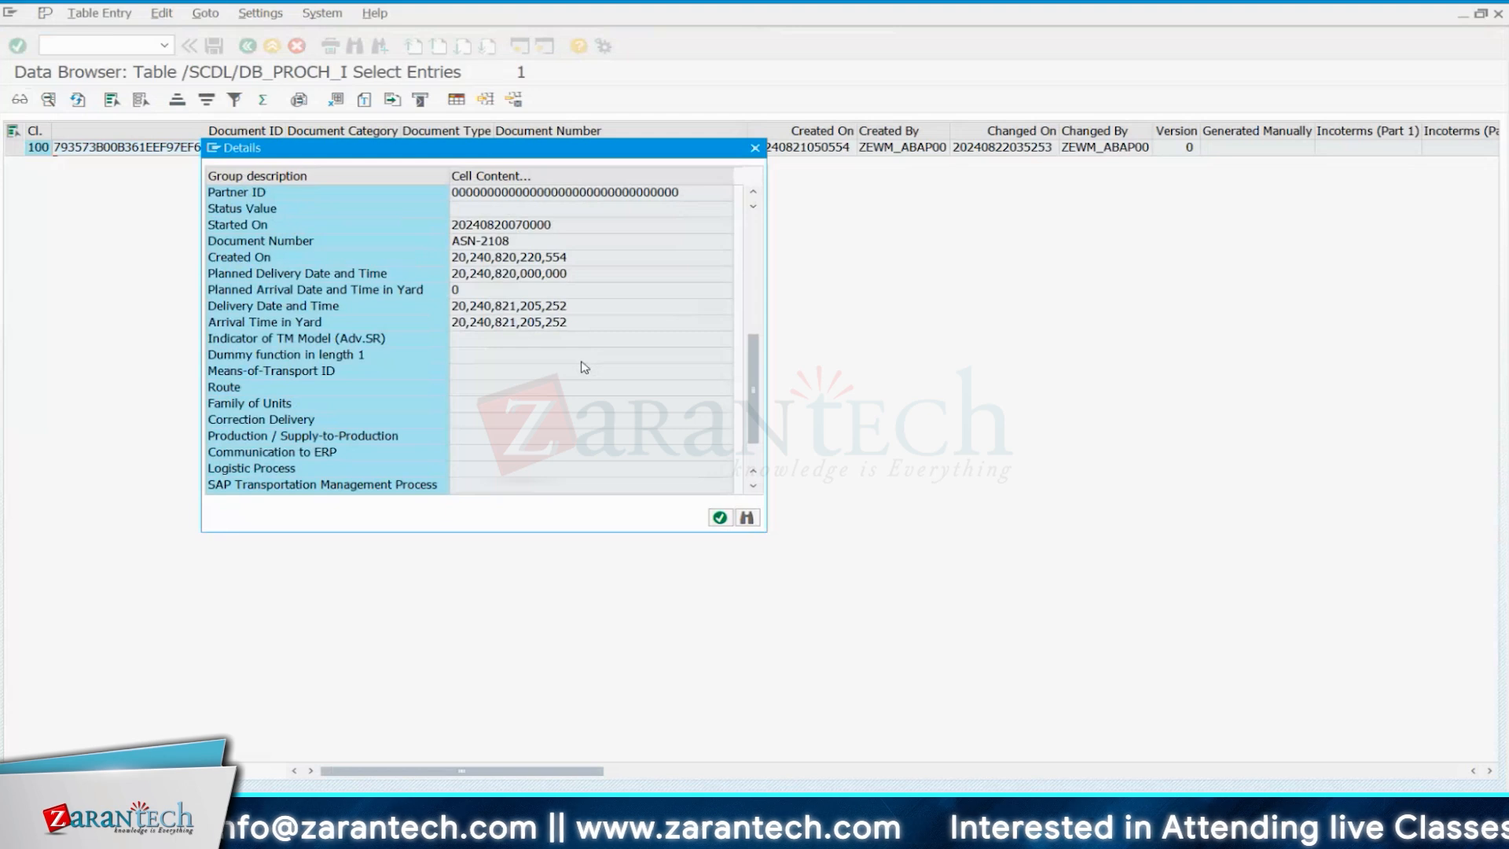
Examine the Document ID and Document Number fields in the header entry's details and close the details.
{"action": "scroll", "coordinate": [584, 367], "scroll_direction": "up", "scroll_amount": 5}
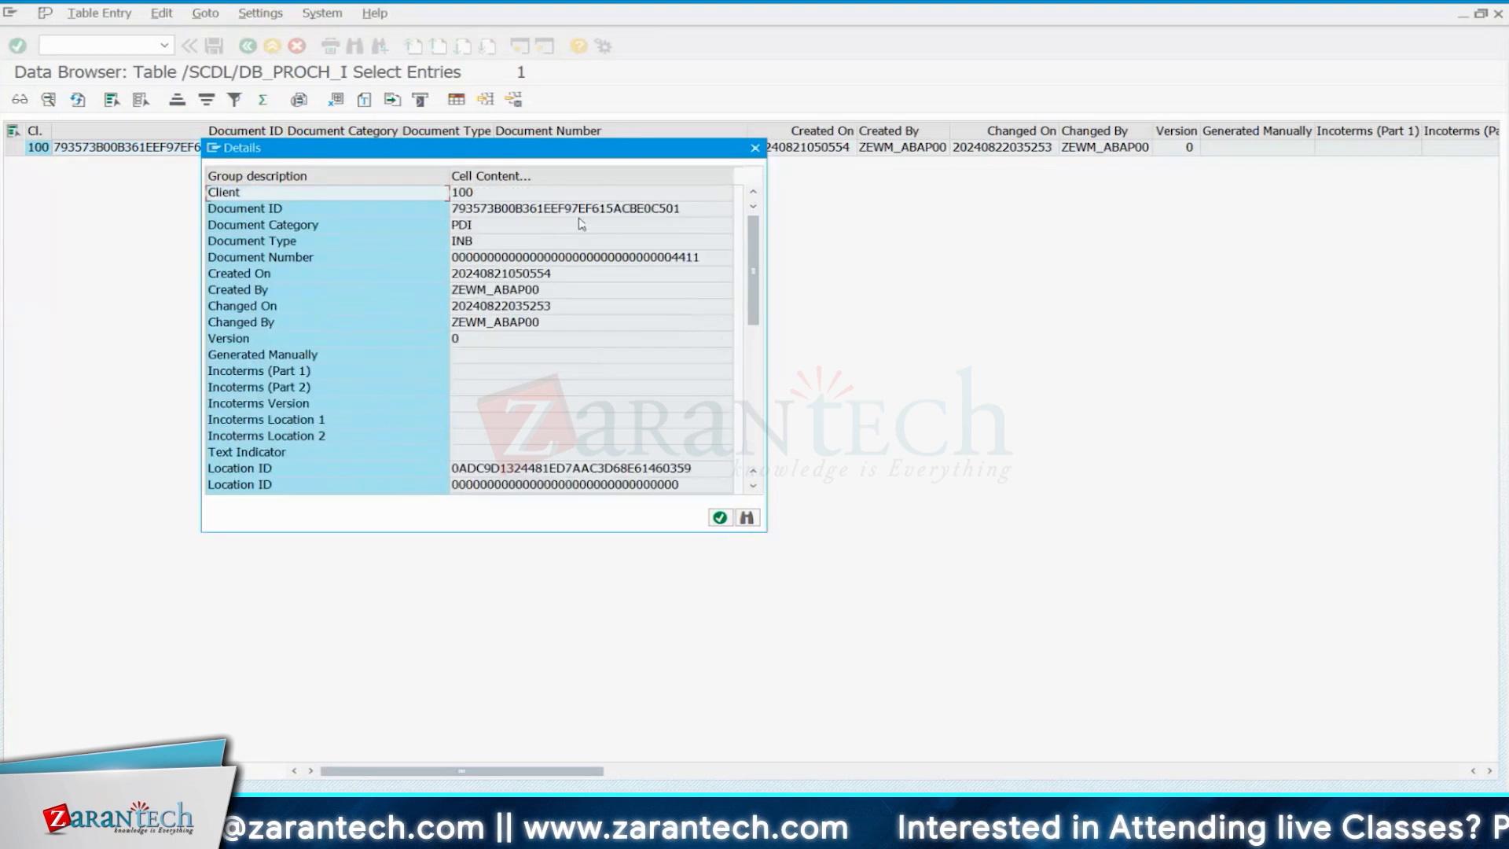
{"action": "left_click", "coordinate": [282, 210]}
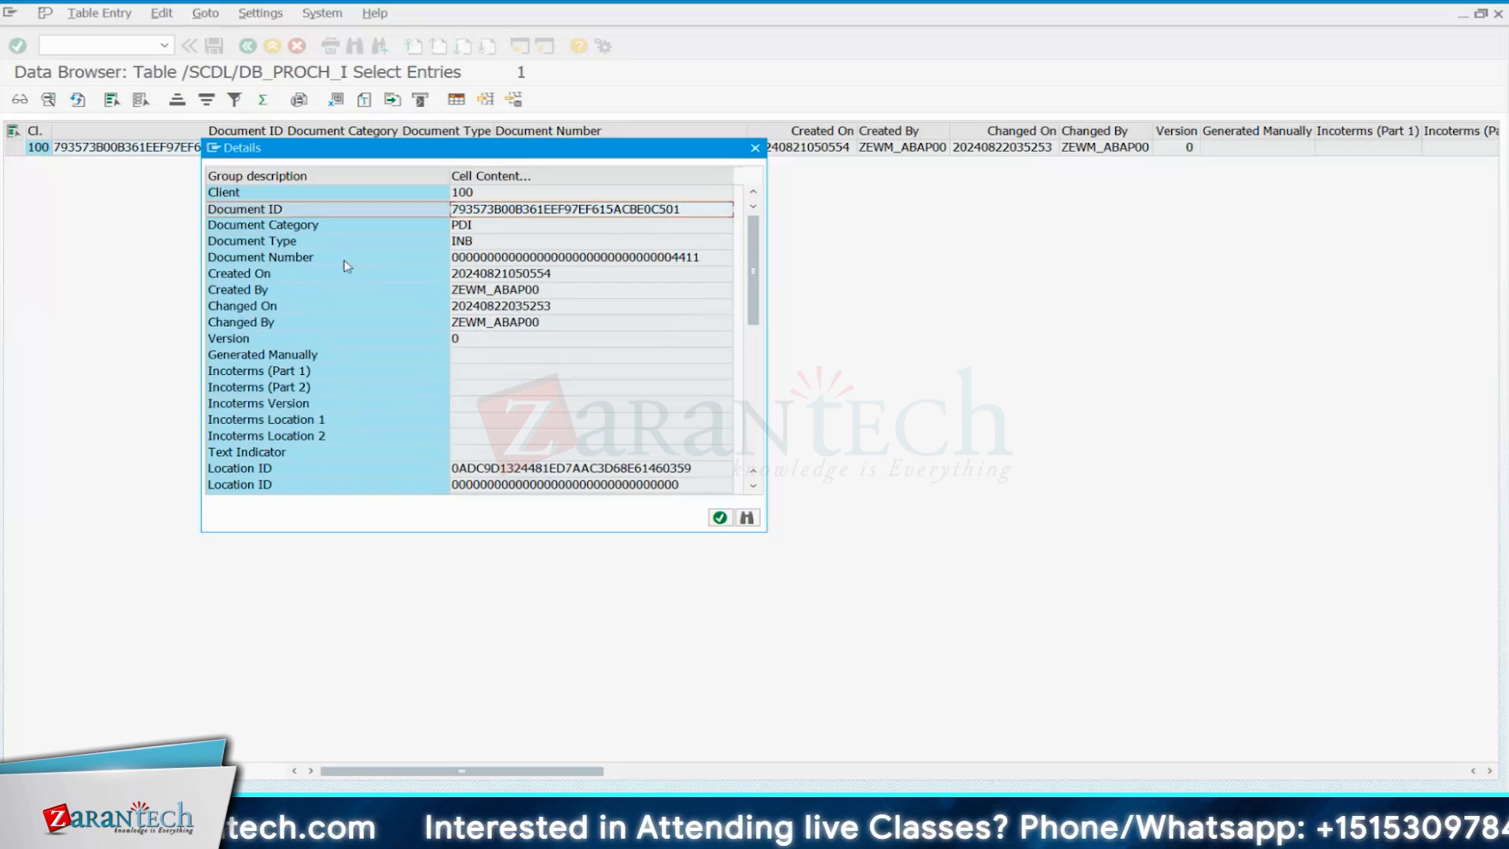
{"action": "left_click", "coordinate": [586, 260]}
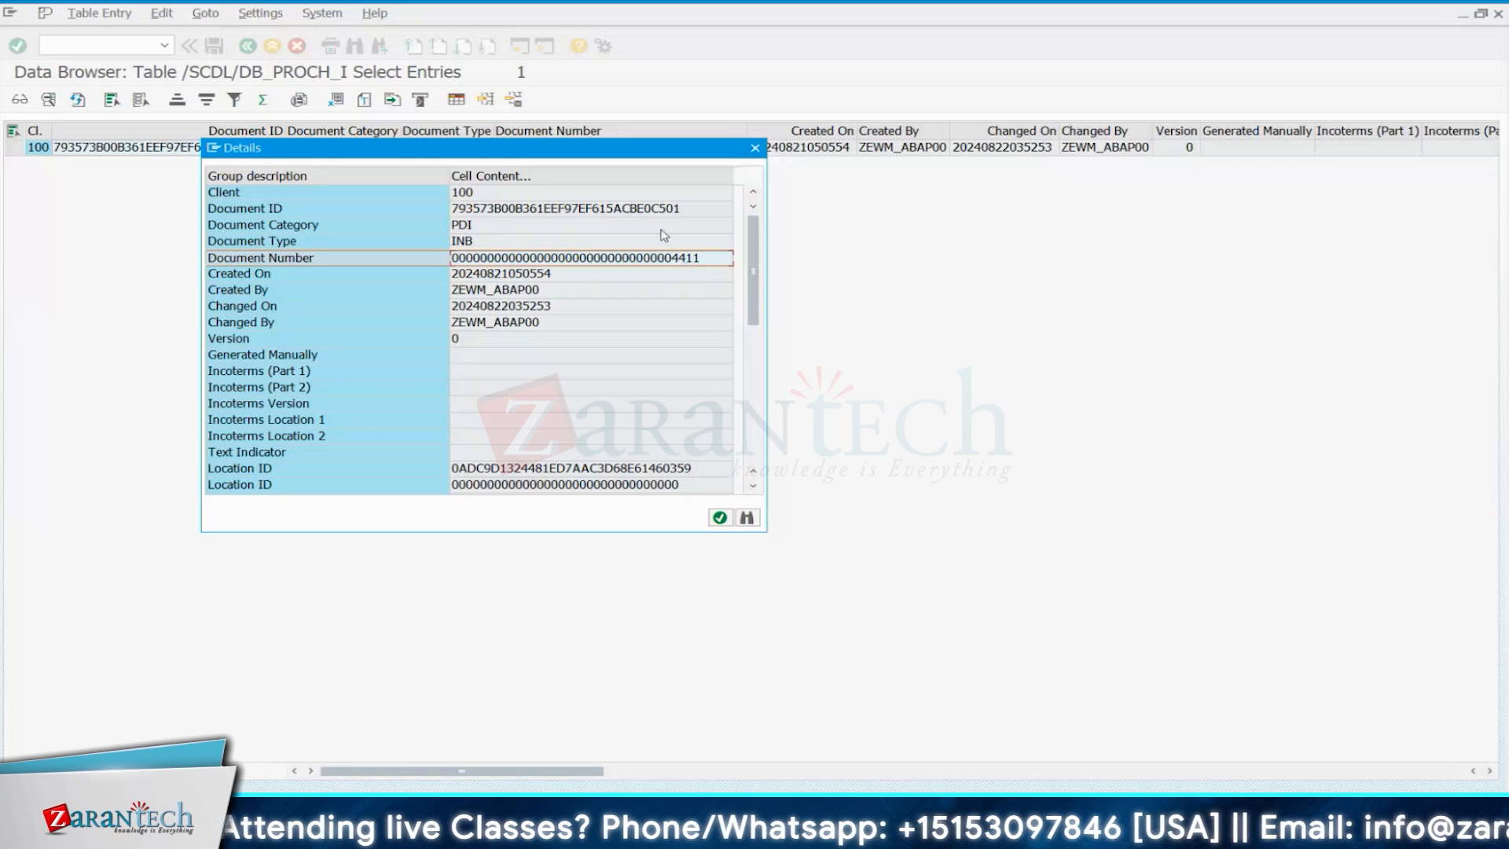
{"action": "left_click", "coordinate": [639, 211]}
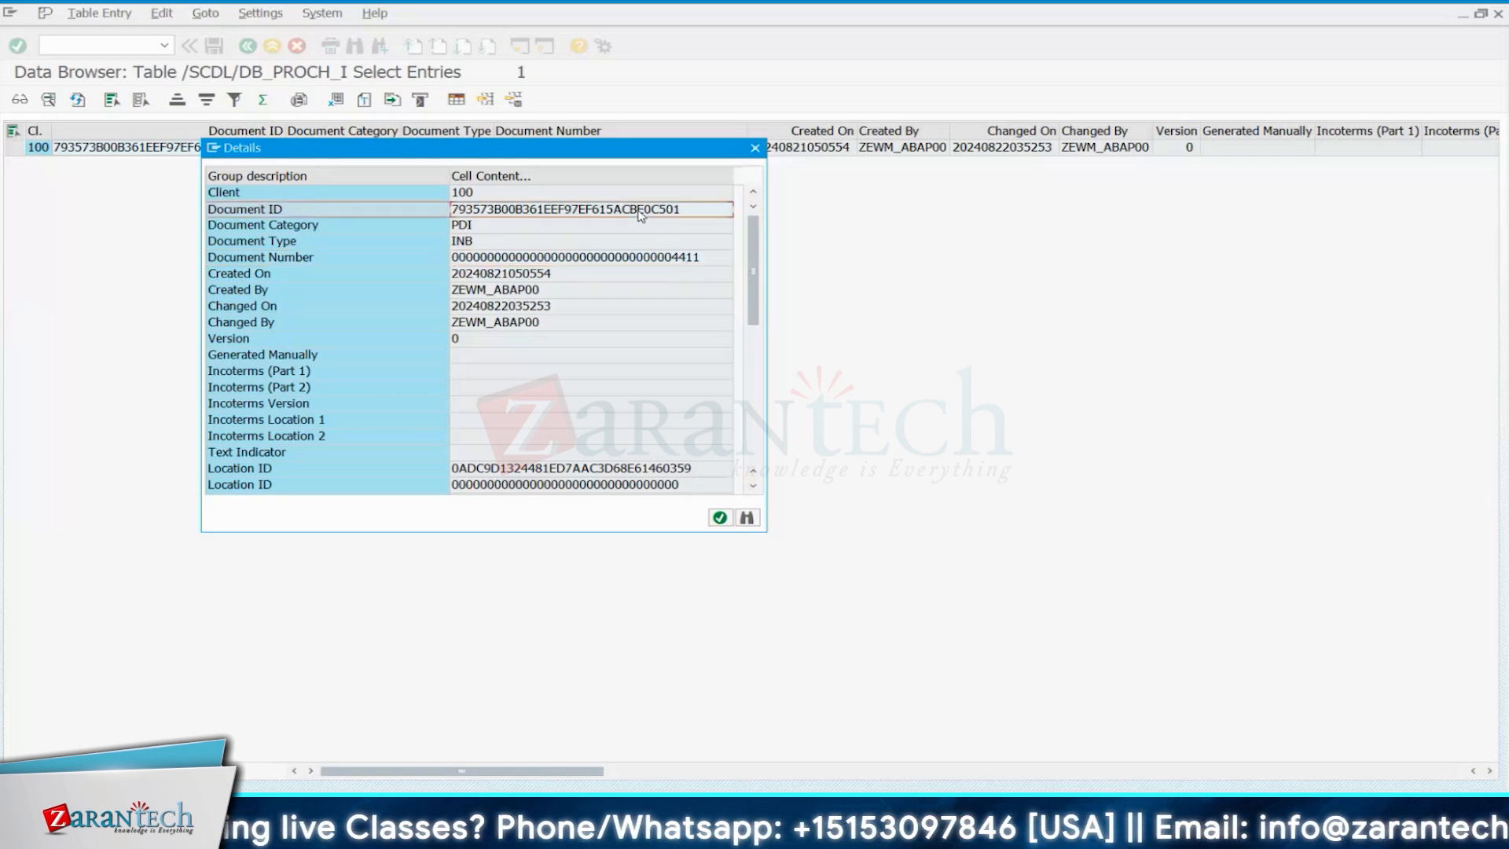
{"action": "left_click", "coordinate": [656, 259]}
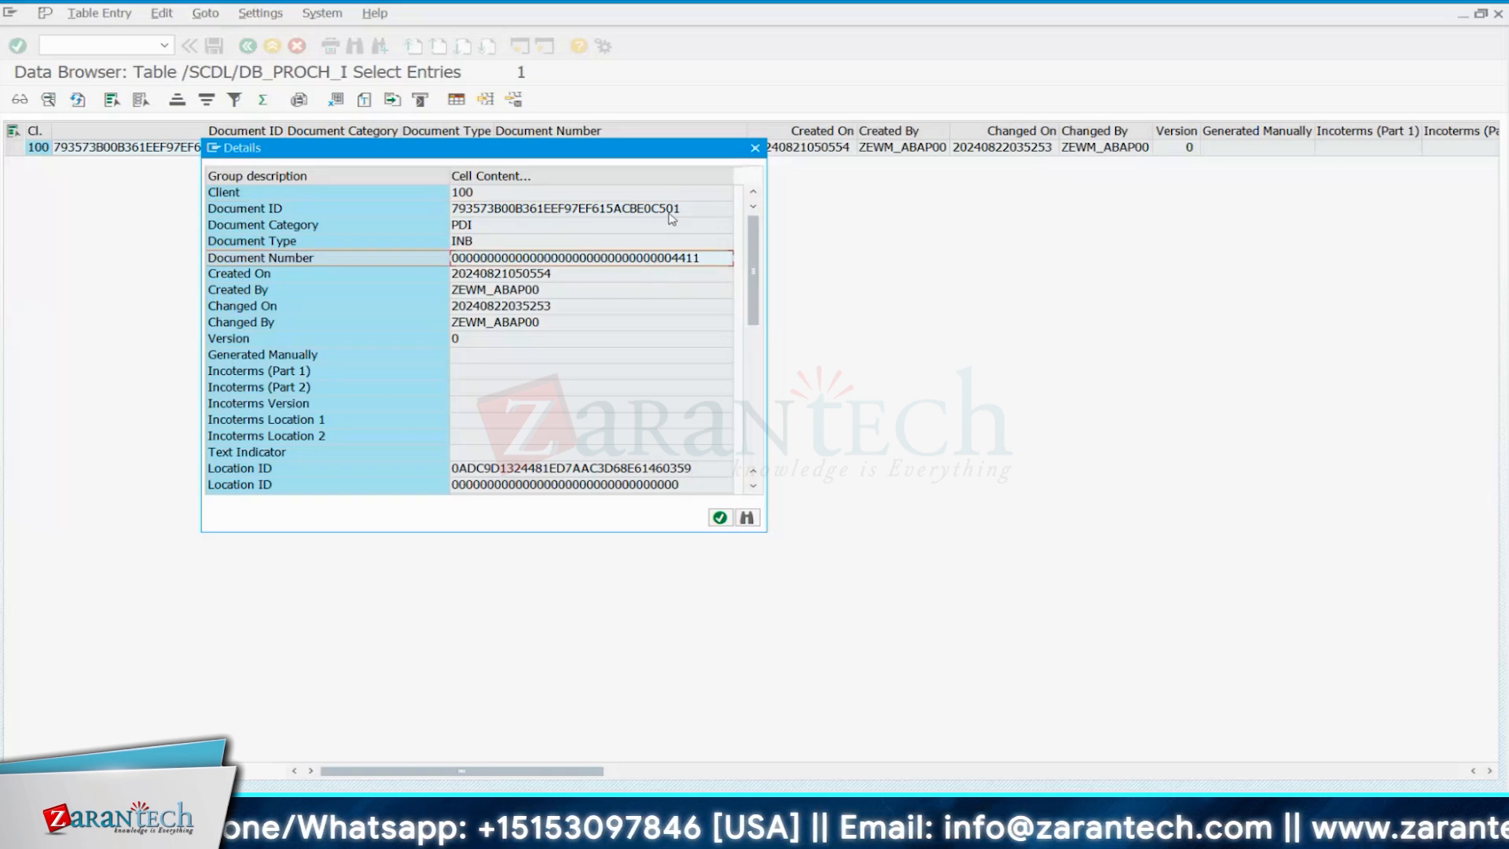
{"action": "left_click", "coordinate": [755, 148]}
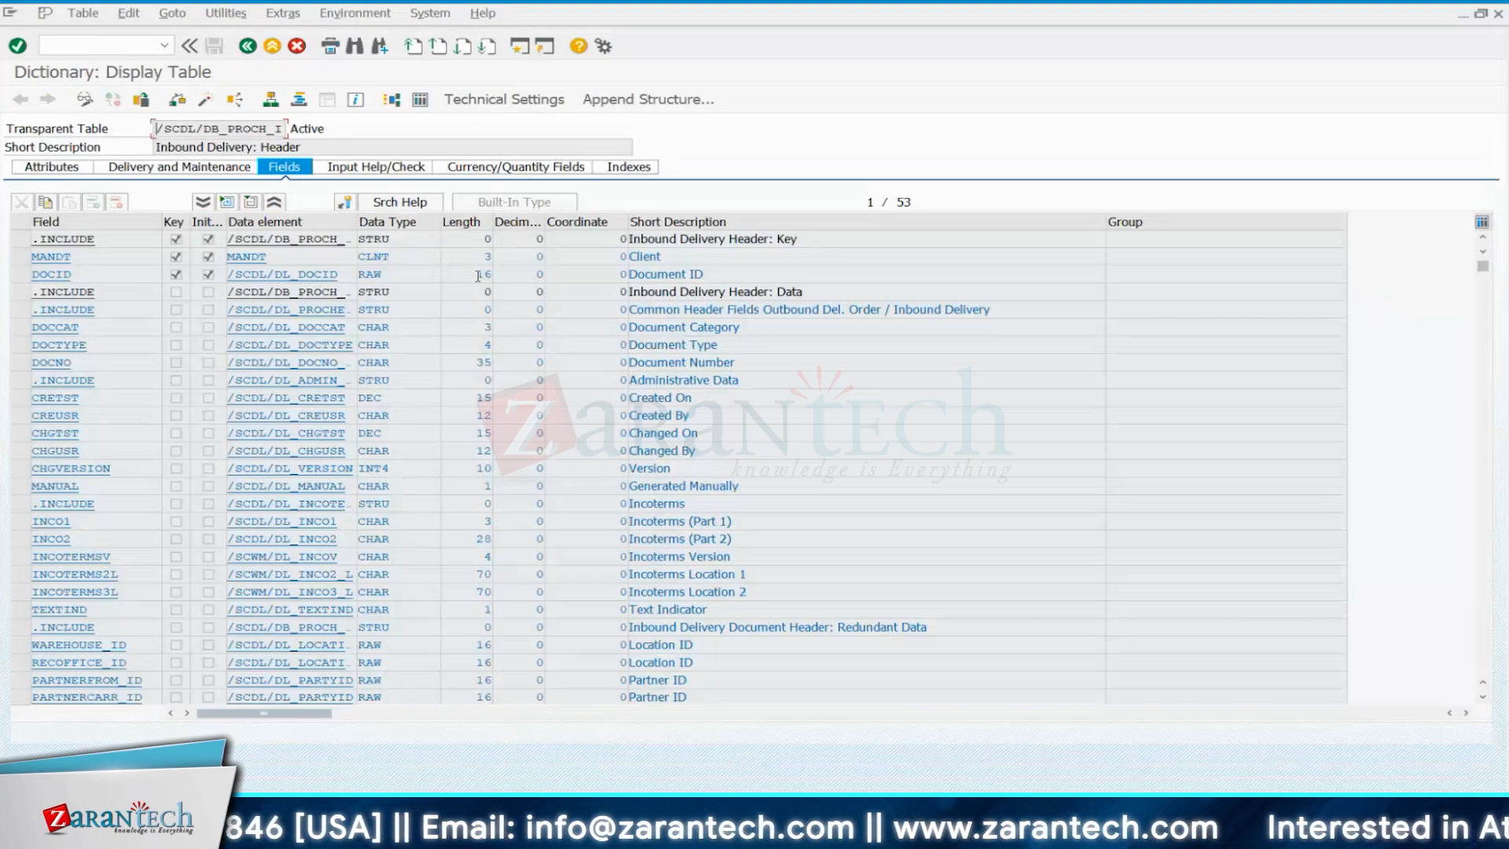
In the header table's dictionary definition, inspect the Document ID data element's type and length, then widen the table's Data element column.
{"action": "double_click", "coordinate": [304, 276]}
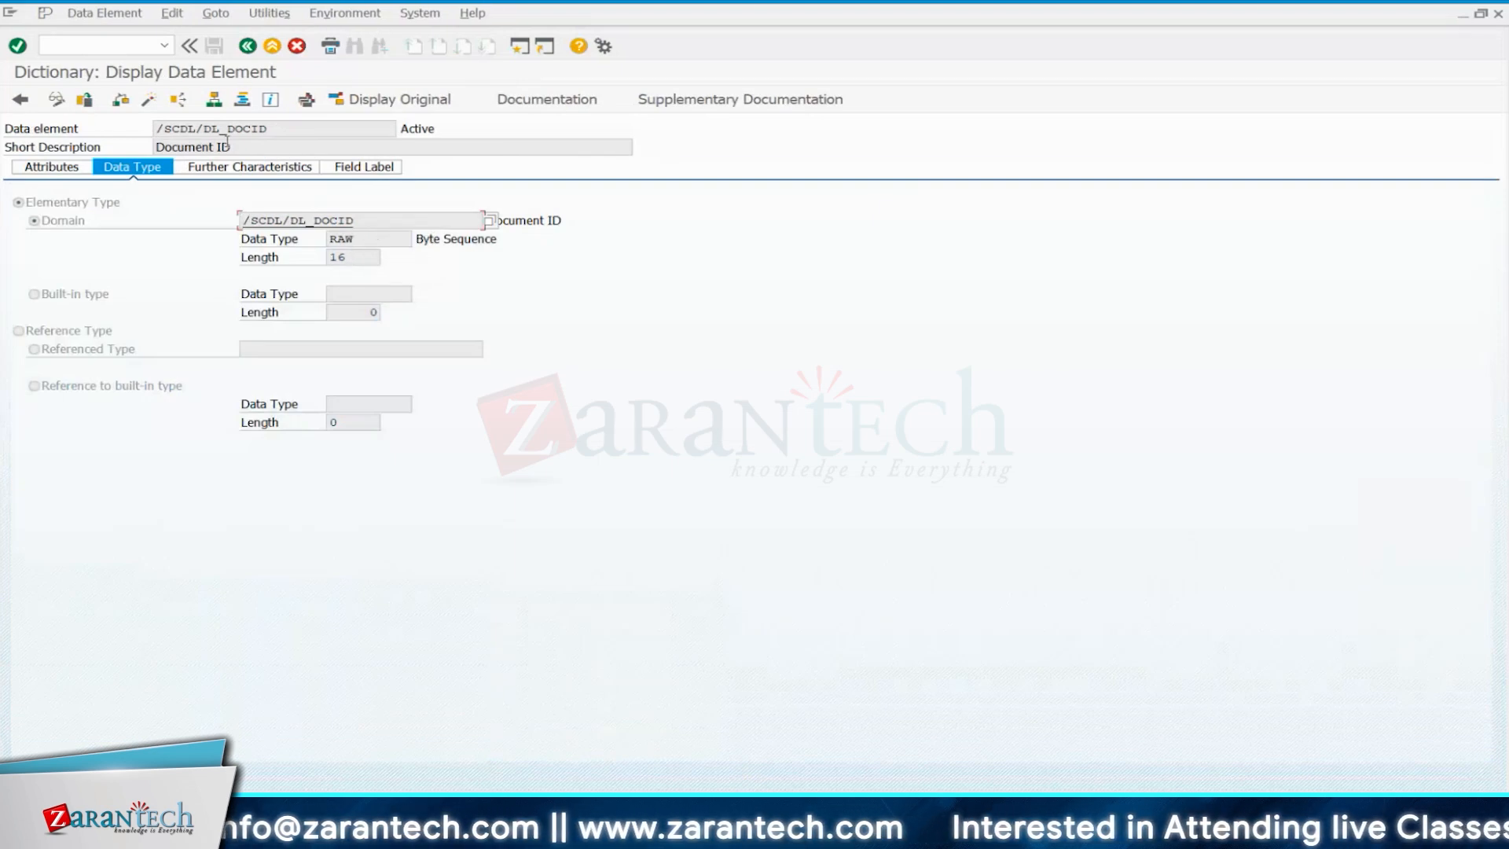
{"action": "double_click", "coordinate": [353, 260]}
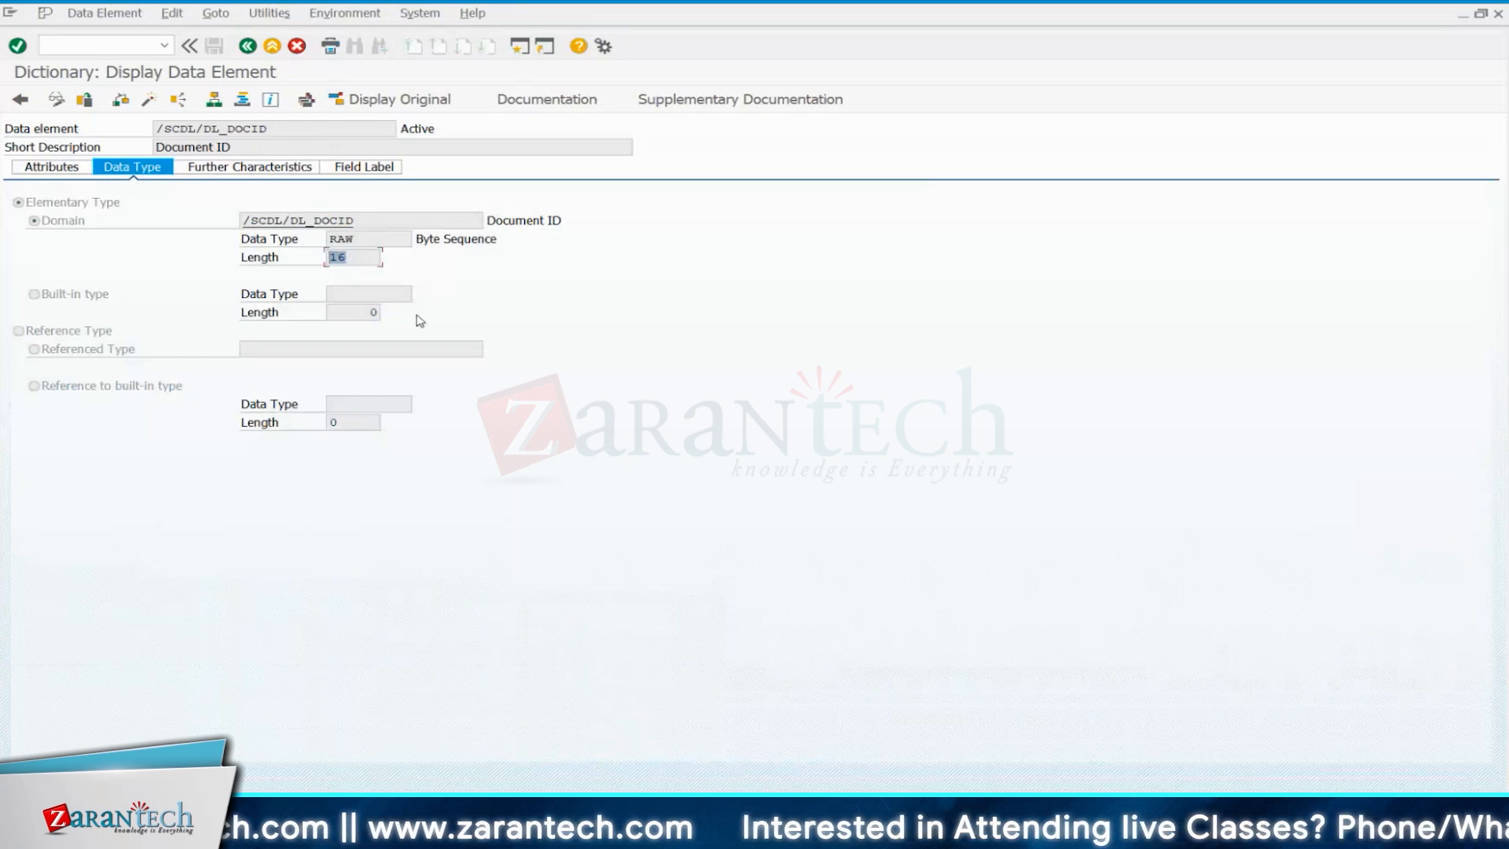
{"action": "left_click", "coordinate": [247, 48]}
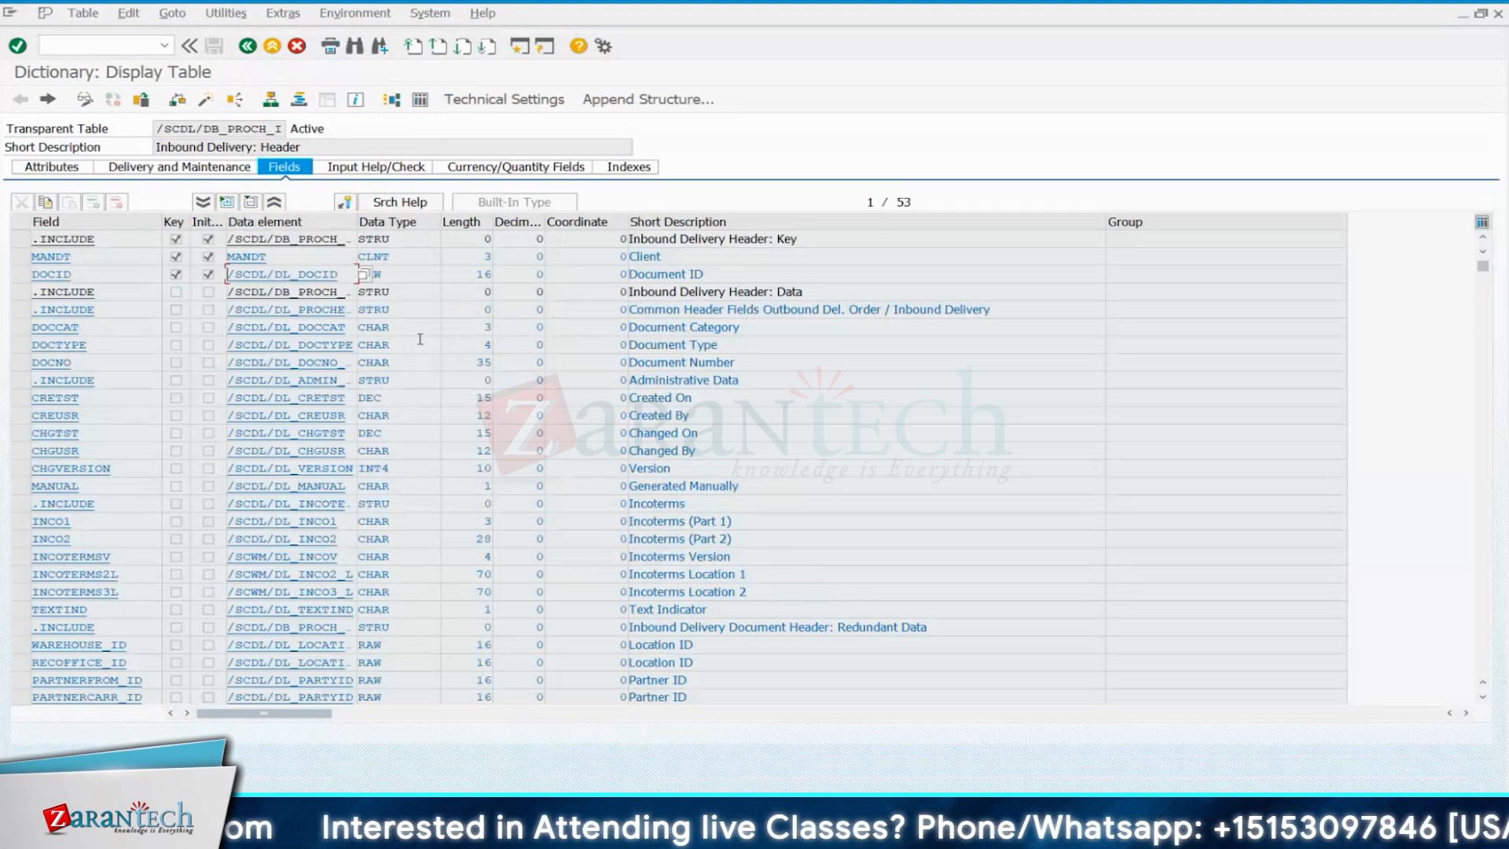
{"action": "double_click", "coordinate": [356, 221]}
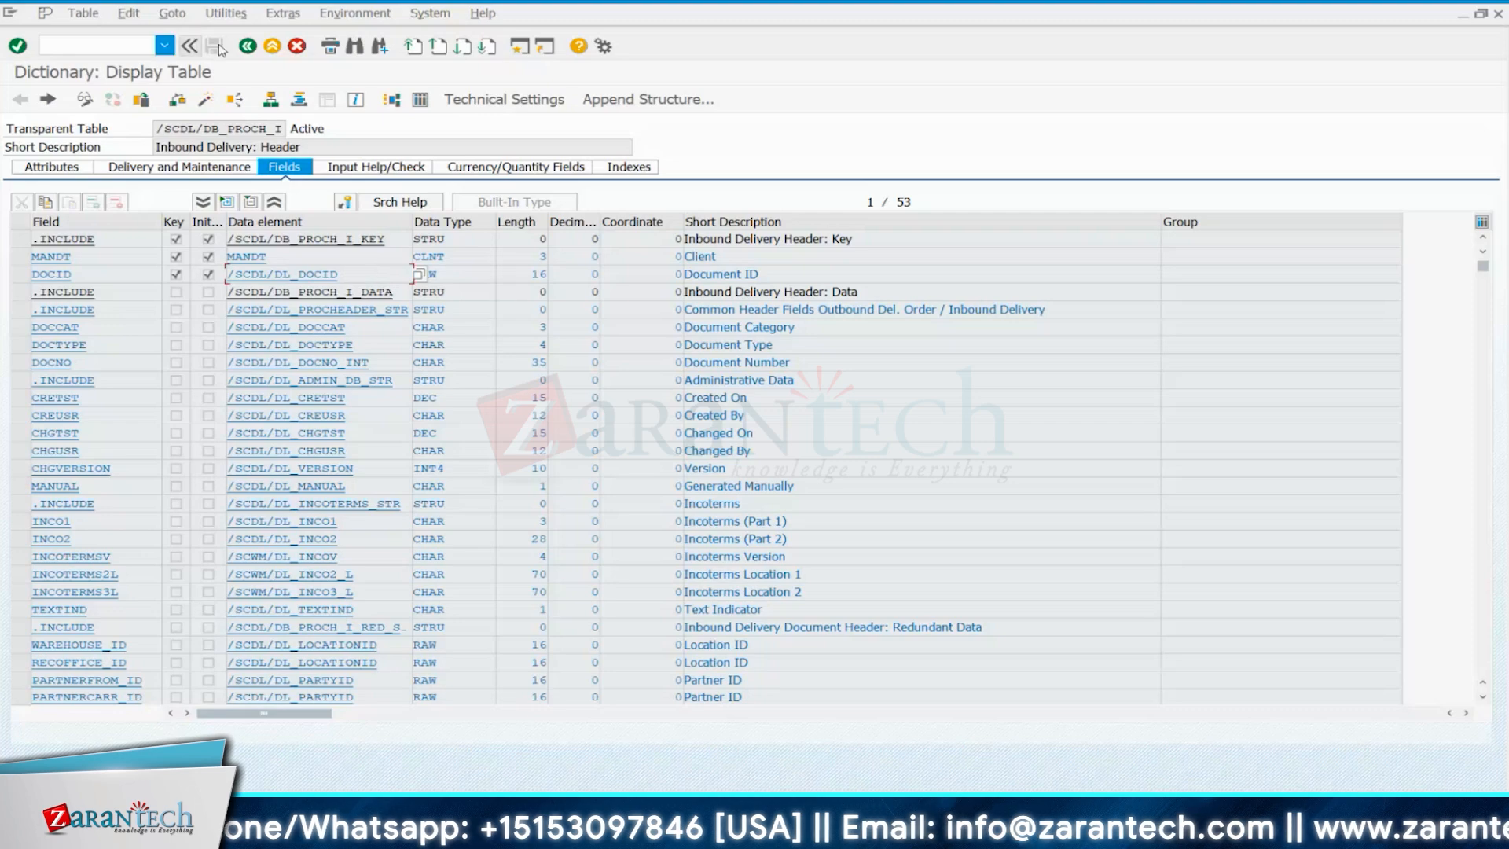
{"action": "left_click", "coordinate": [319, 177]}
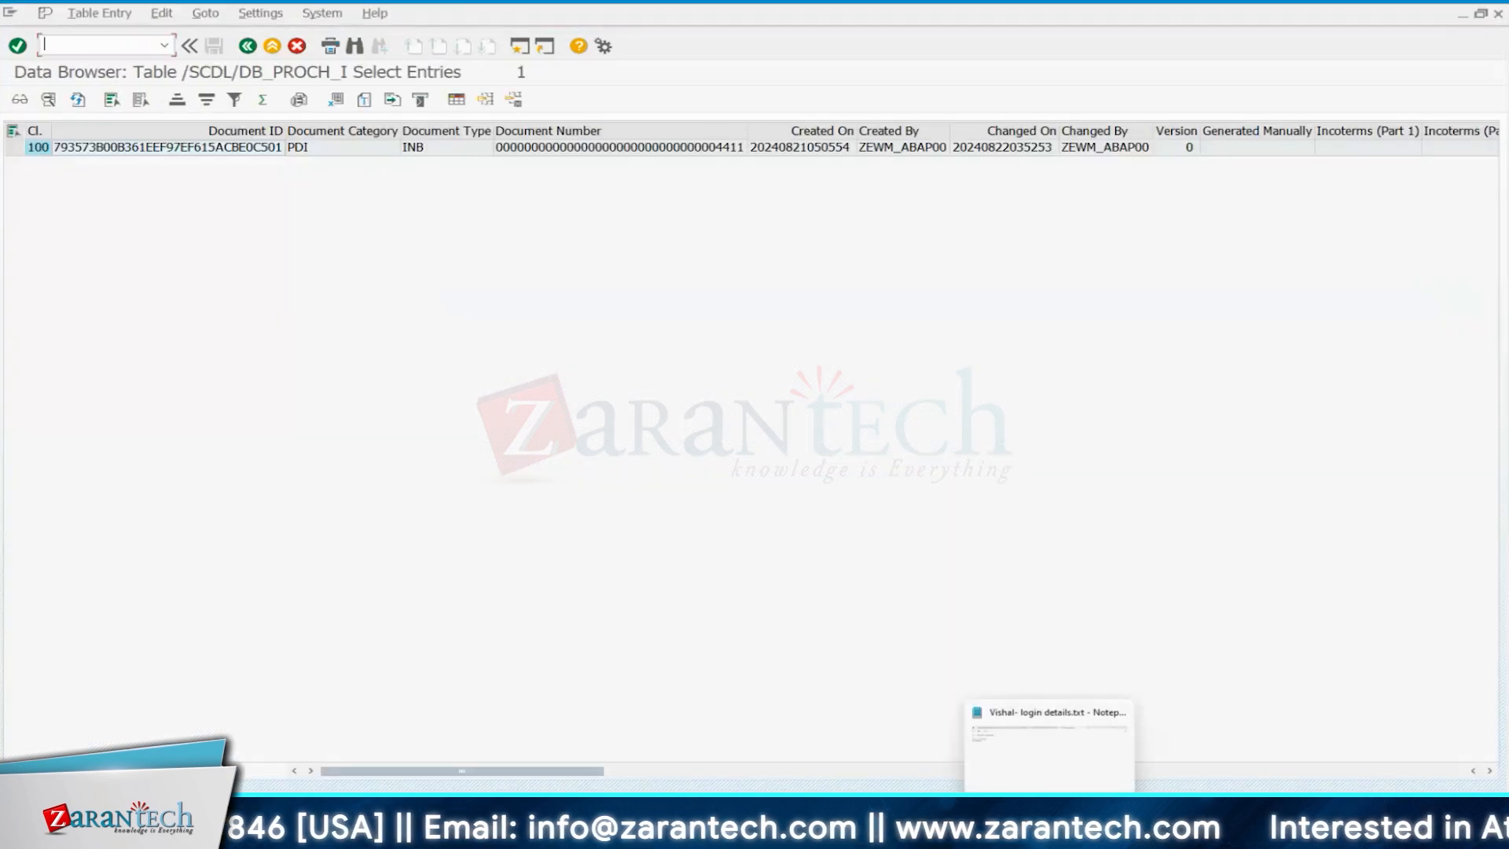
Switch back to the Data Browser and open the selection screen for table /SCDL/DB_PROCI_I.
{"action": "mouse_move", "coordinate": [1021, 834]}
{"action": "left_click", "coordinate": [1421, 747]}
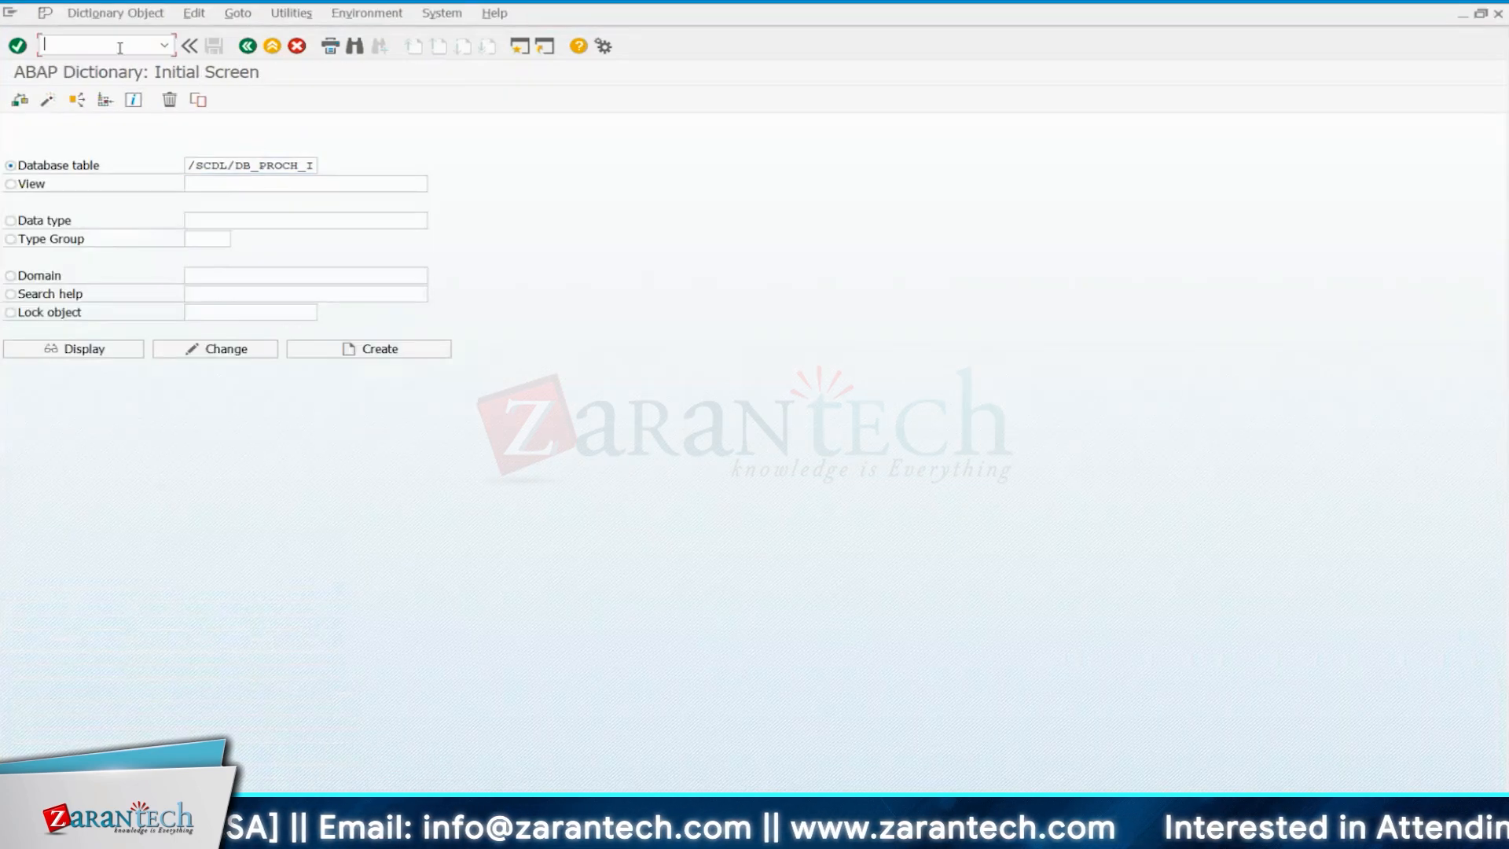
{"action": "key", "text": "alt+Tab"}
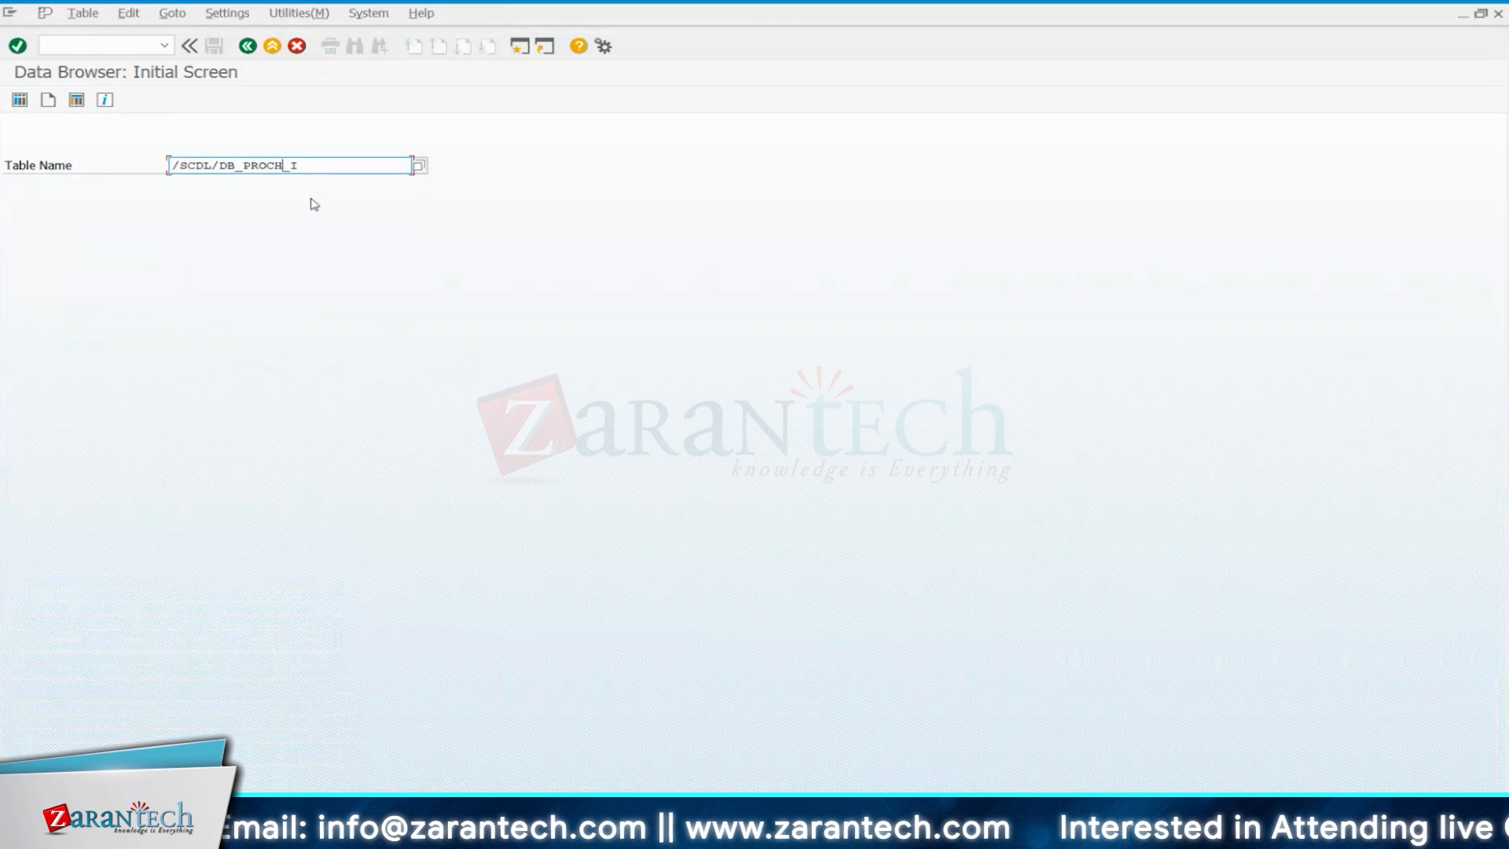
{"action": "key", "text": "BackSpace"}
{"action": "type", "text": "I"}
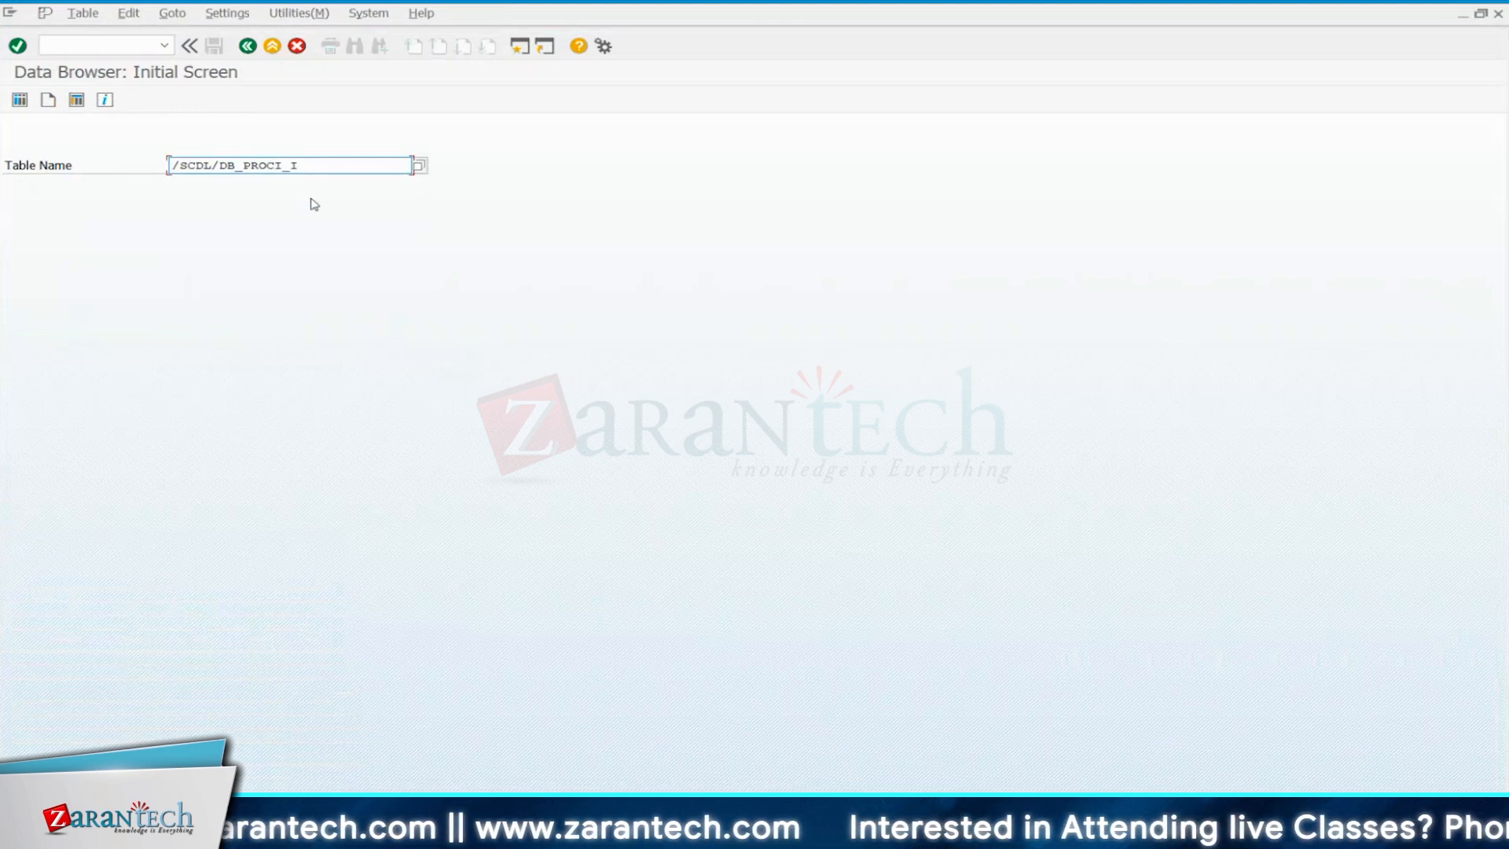
{"action": "key", "text": "Return"}
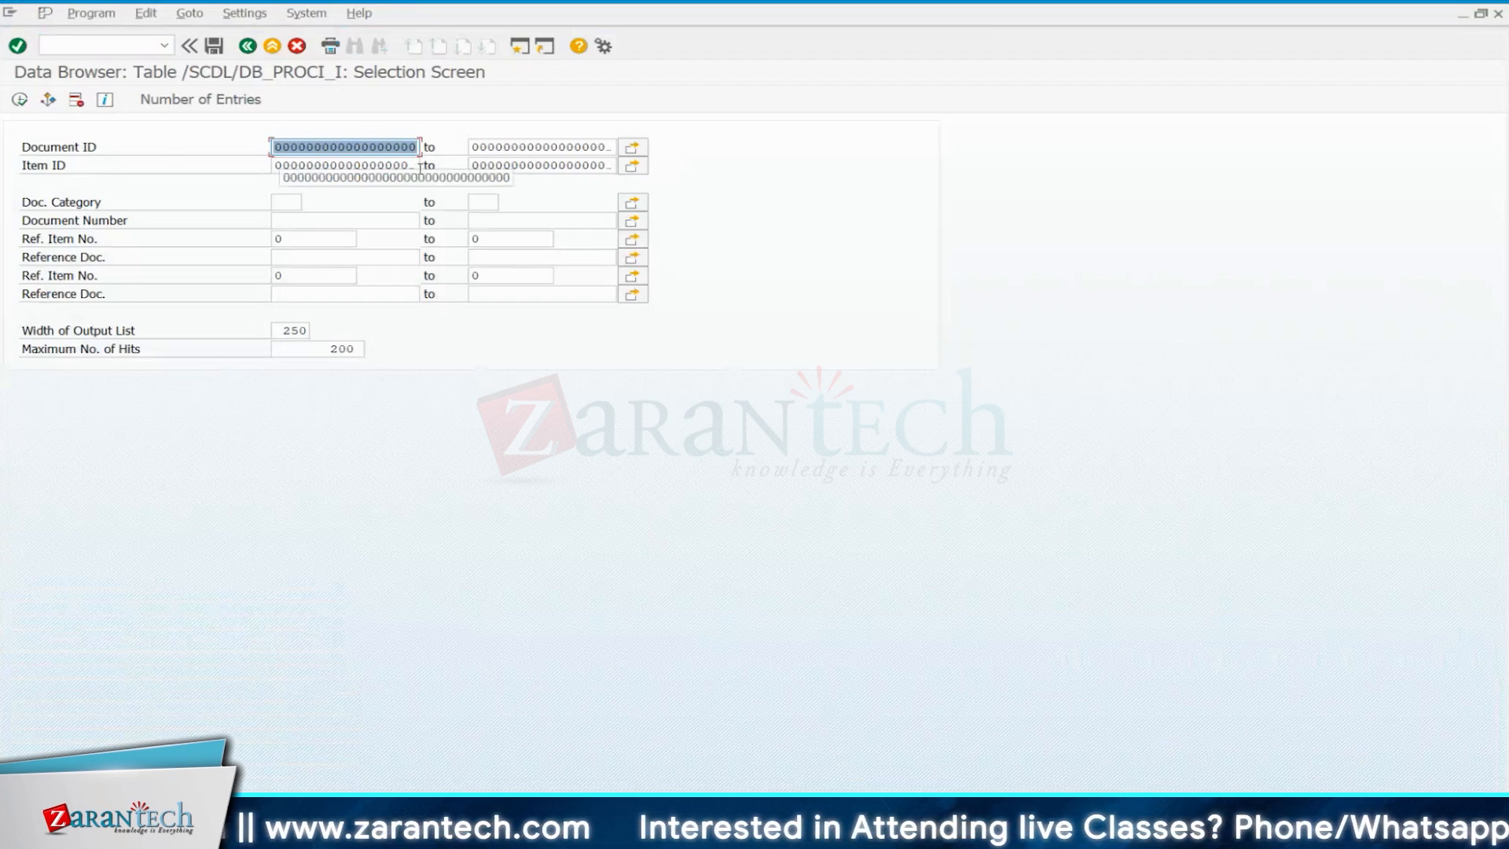
Display the ABAP Dictionary field list of table /SCDL/DB_PROCI_I, examine its key fields, and return to the selection screen.
{"action": "left_click", "coordinate": [117, 43]}
{"action": "type", "text": "/nse16n"}
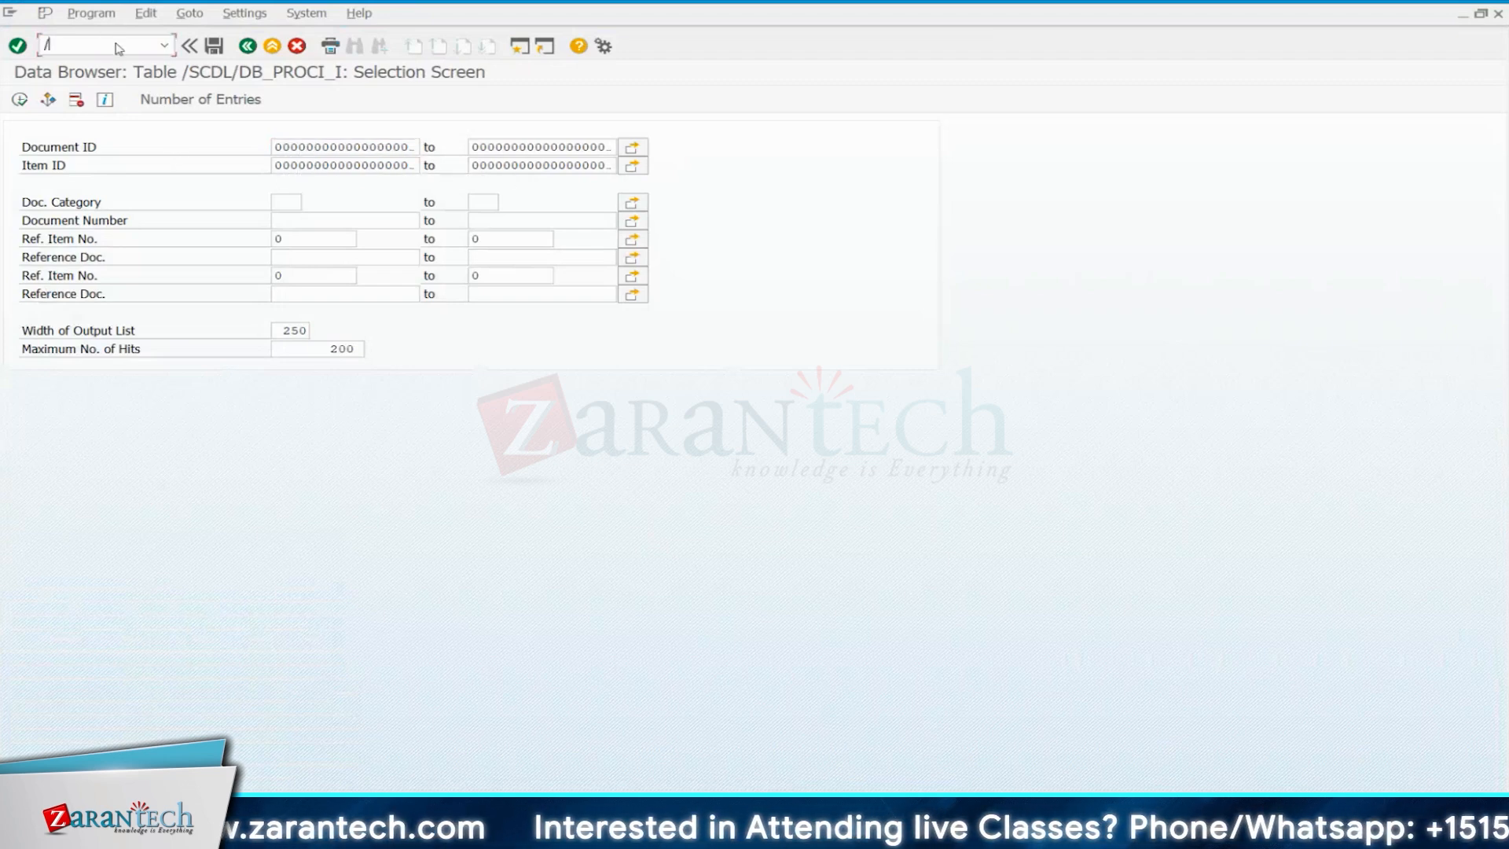
{"action": "key", "text": "Return"}
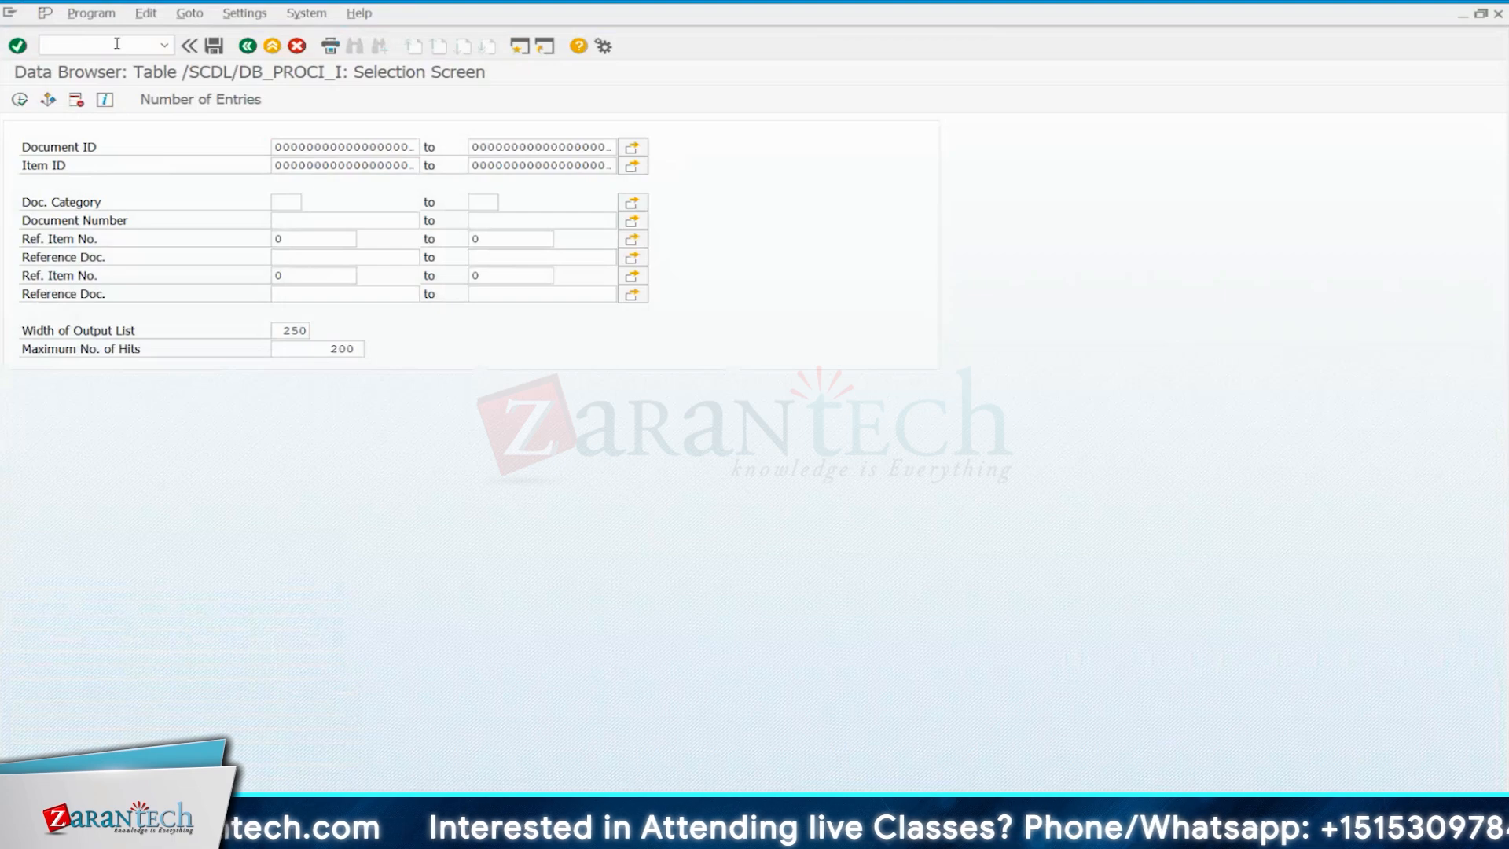
{"action": "key", "text": "F7"}
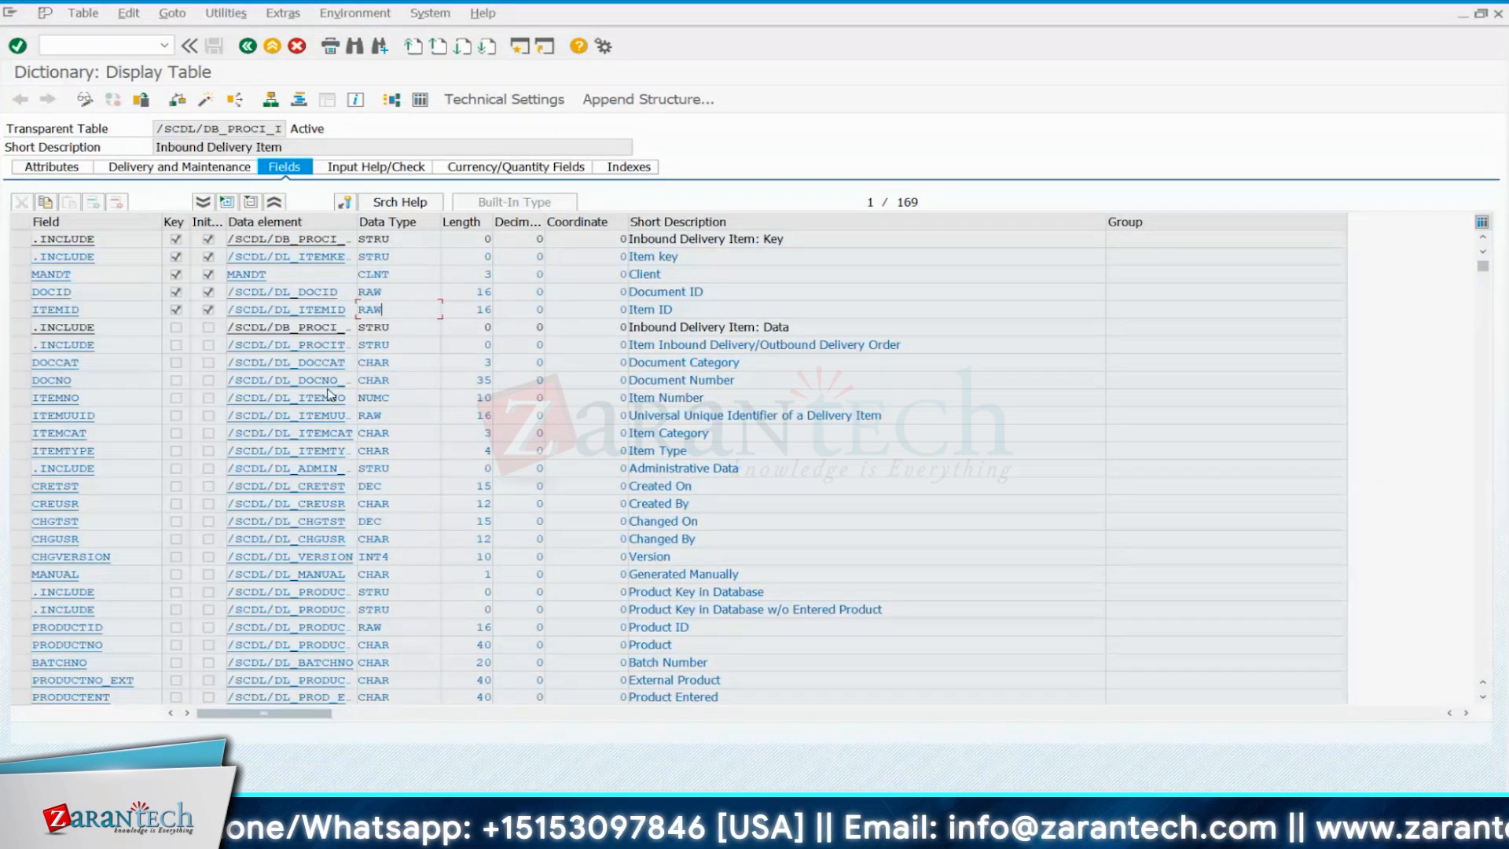
{"action": "key", "text": "ctrl+shift+F10"}
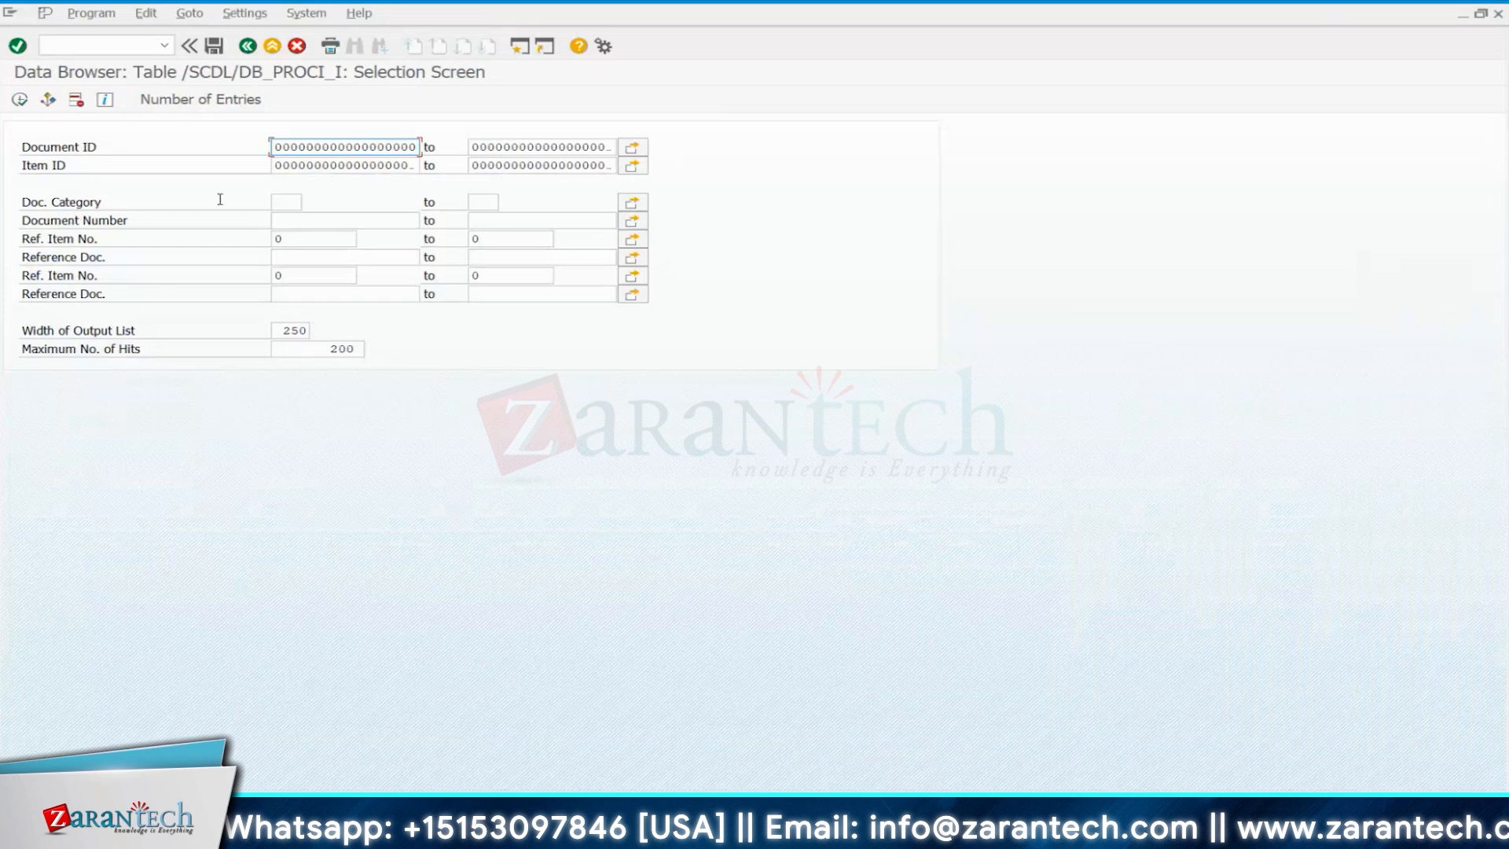
Display the delivery item entries for document number 4411 and open the item record's details.
{"action": "left_click", "coordinate": [319, 226]}
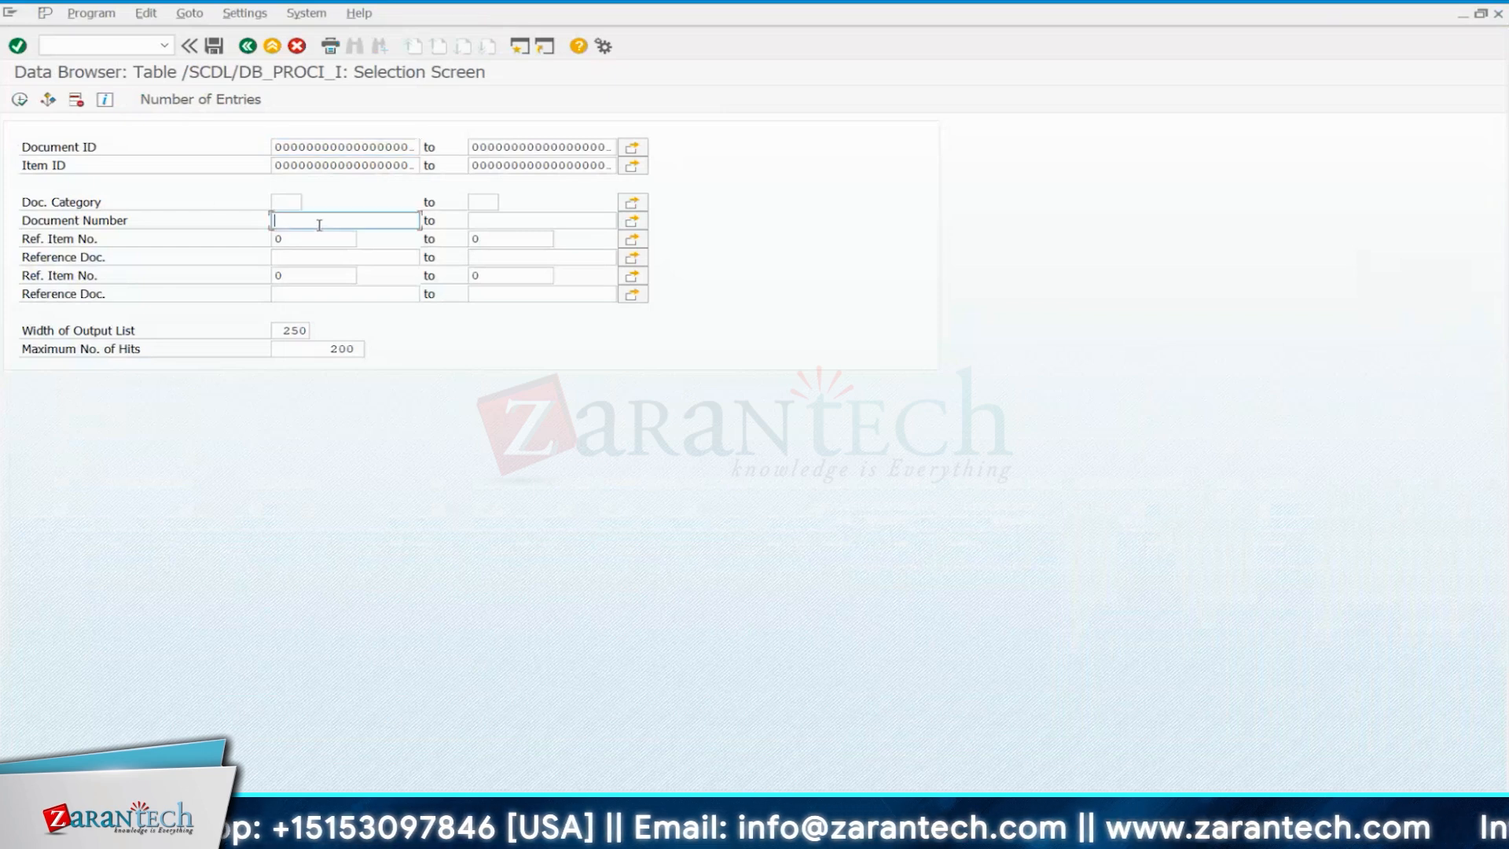
{"action": "type", "text": "4411"}
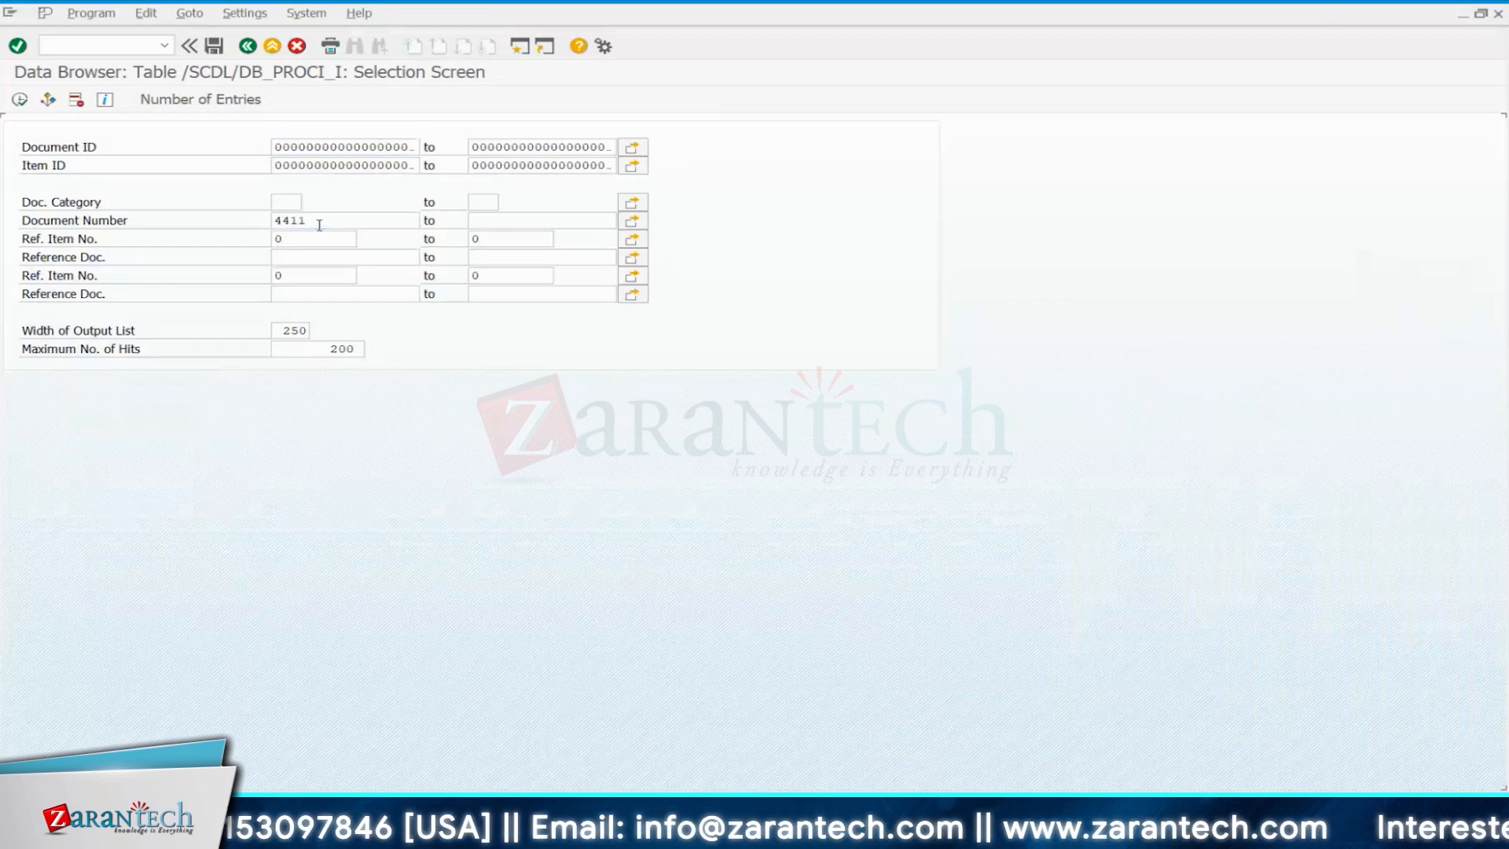
{"action": "key", "text": "F8"}
{"action": "left_click", "coordinate": [349, 149]}
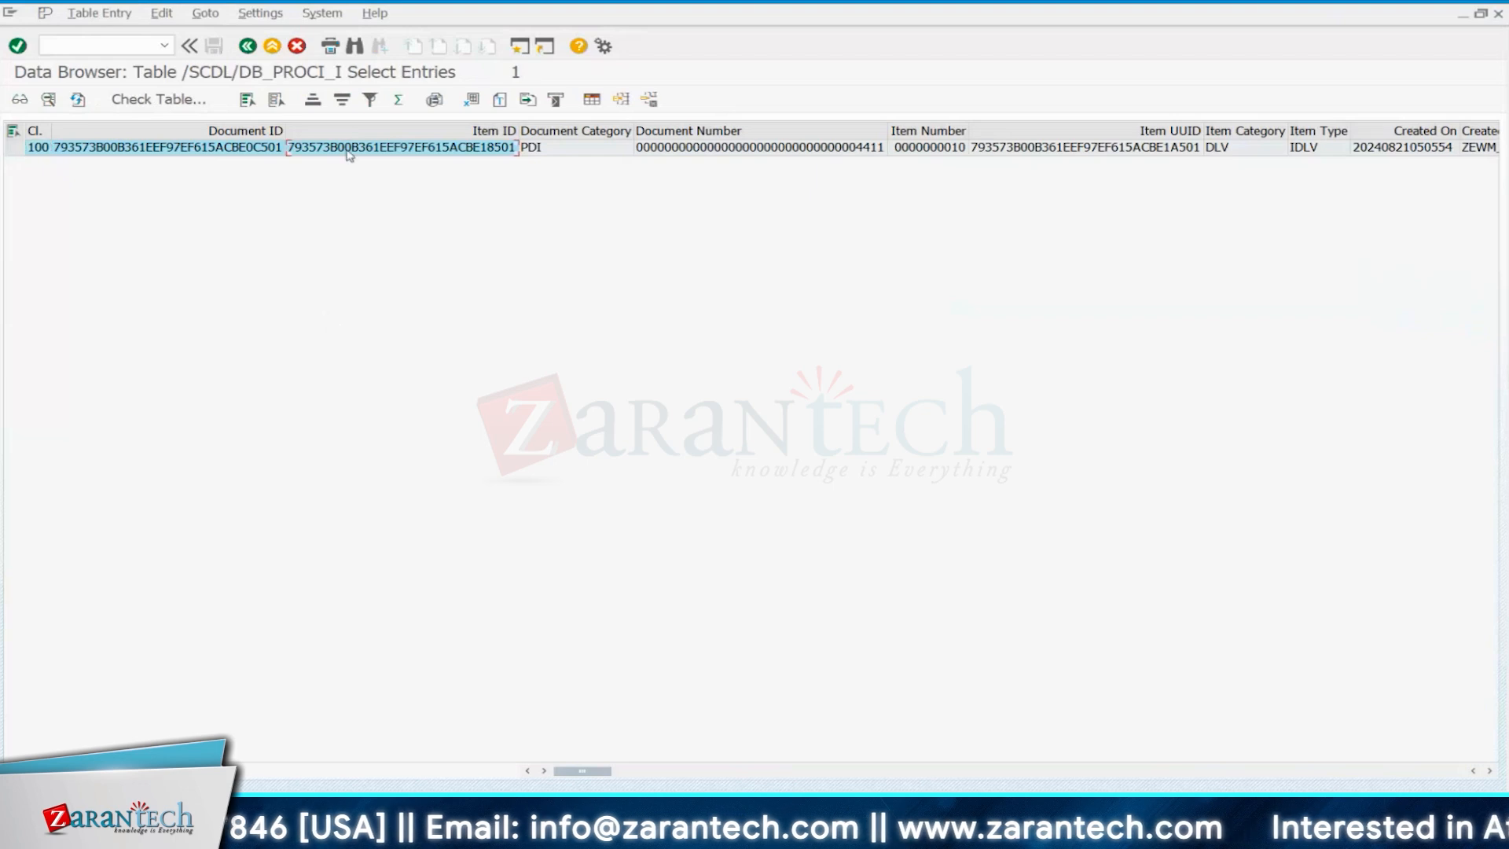
{"action": "double_click", "coordinate": [350, 149]}
Review the item's detailed fields, examining its Reference Document Number and Reference Item Number, and close the details.
{"action": "scroll", "coordinate": [539, 308], "scroll_direction": "down", "scroll_amount": 1}
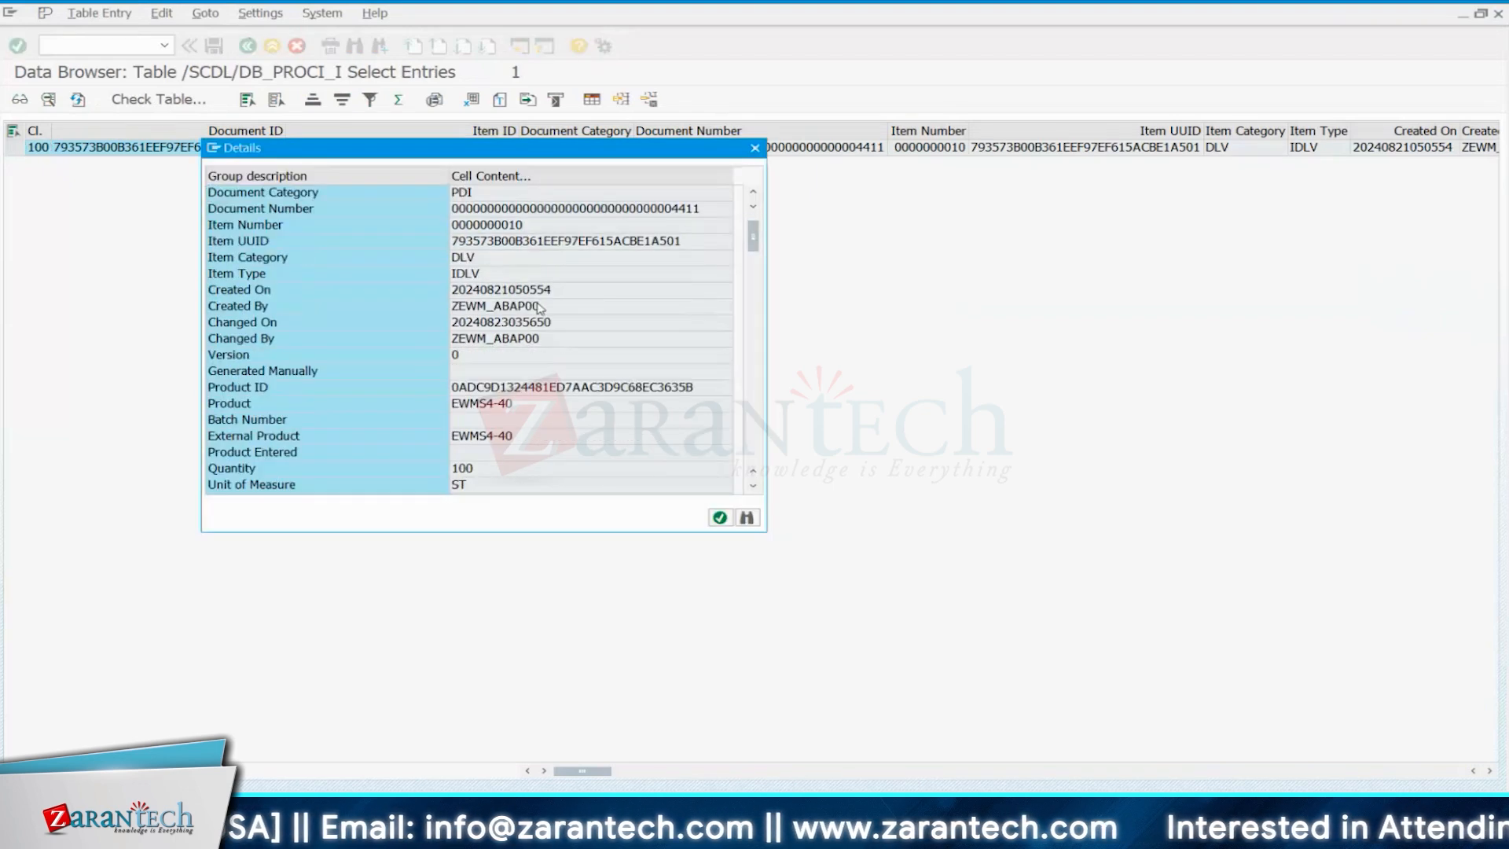
{"action": "scroll", "coordinate": [539, 308], "scroll_direction": "down", "scroll_amount": 6}
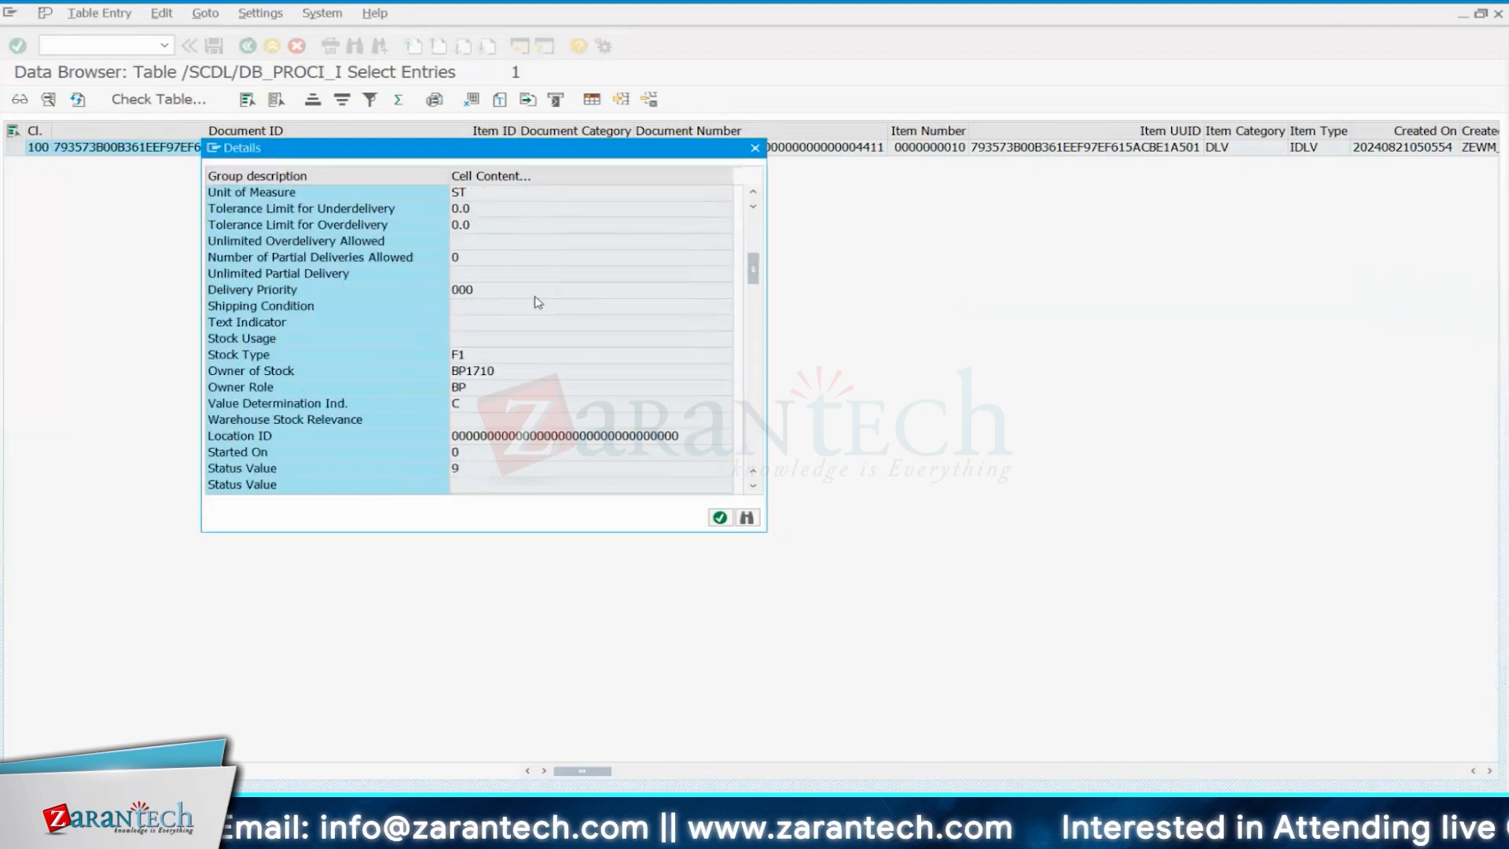
{"action": "scroll", "coordinate": [538, 303], "scroll_direction": "down", "scroll_amount": 4}
{"action": "left_click", "coordinate": [338, 375]}
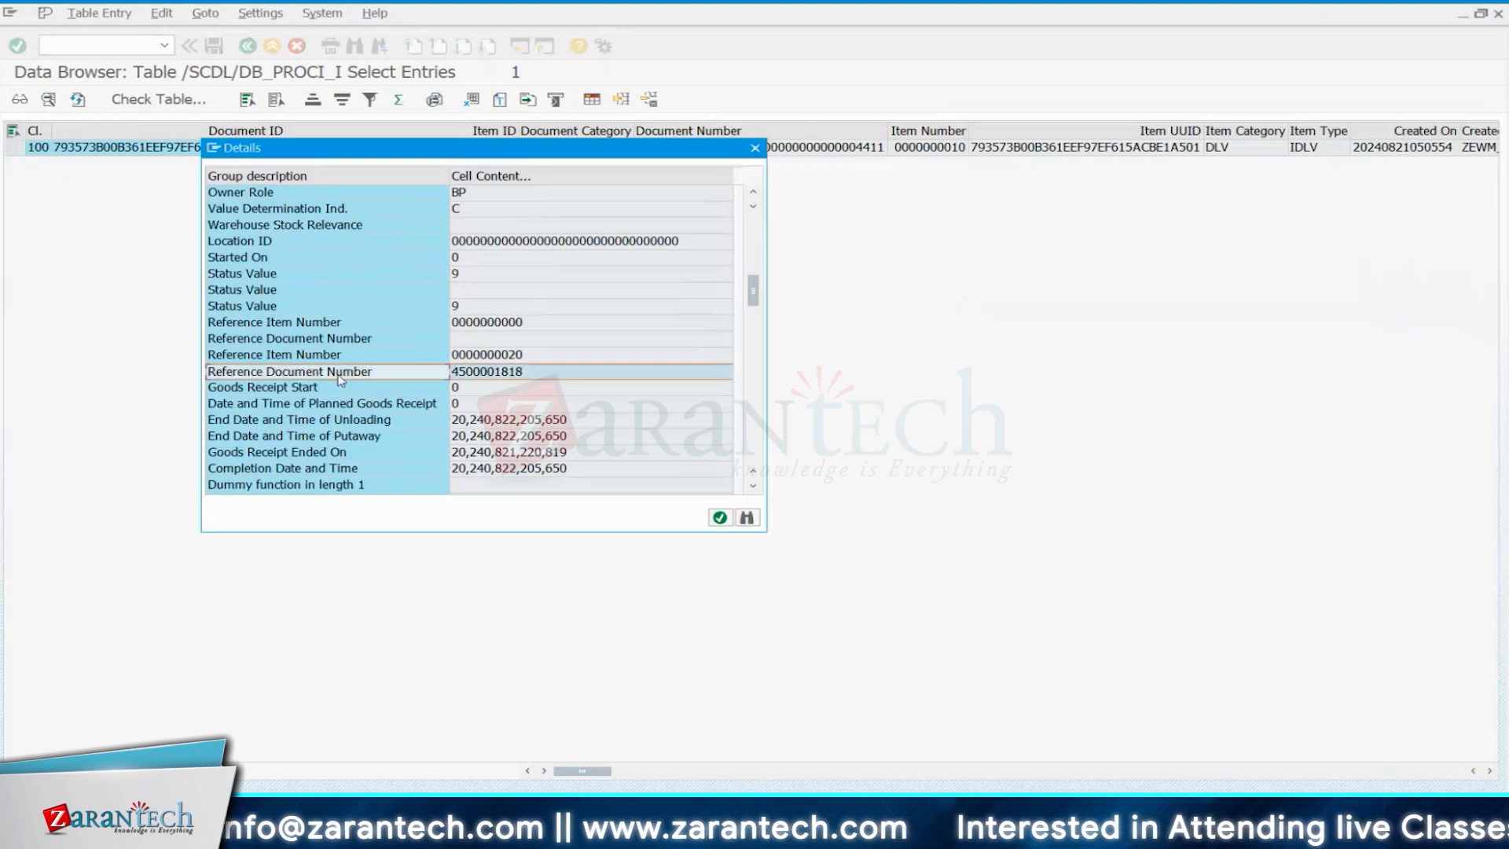
{"action": "left_click", "coordinate": [506, 374]}
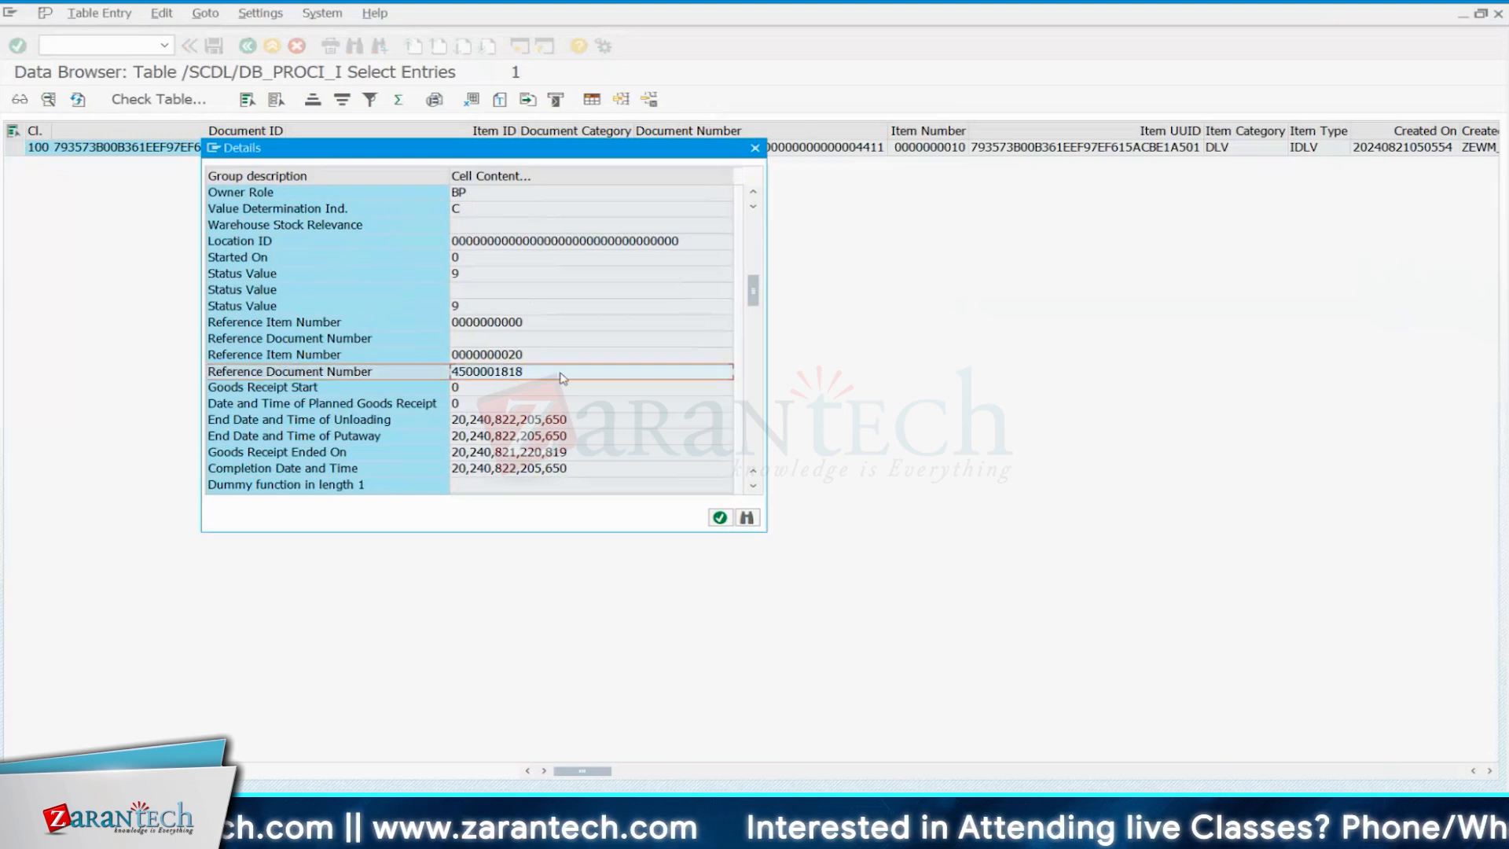
{"action": "scroll", "coordinate": [561, 356], "scroll_direction": "up", "scroll_amount": 10}
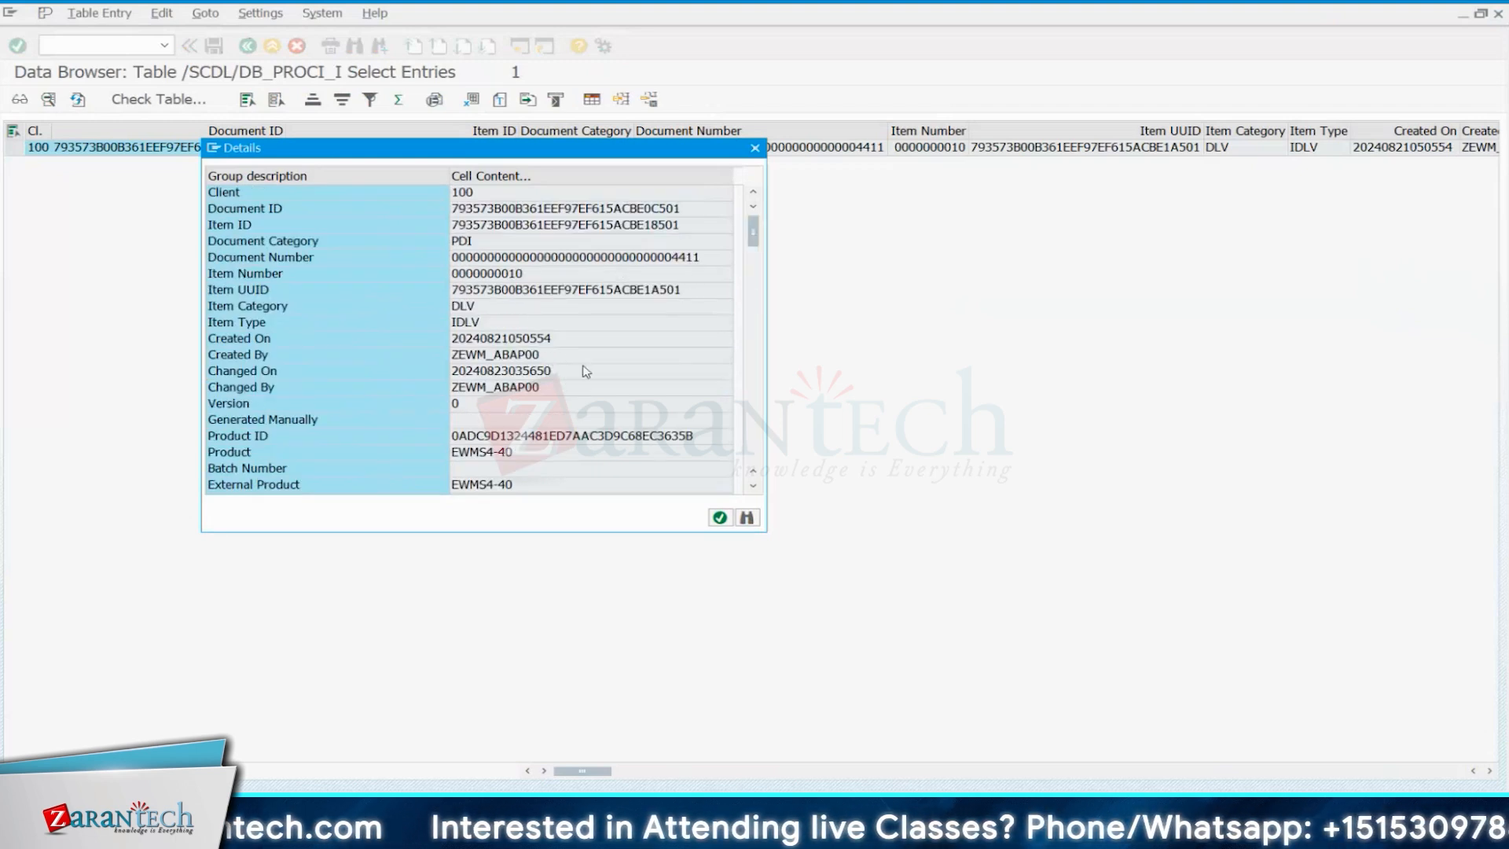
{"action": "scroll", "coordinate": [619, 374], "scroll_direction": "down", "scroll_amount": 2}
{"action": "scroll", "coordinate": [620, 374], "scroll_direction": "down", "scroll_amount": 10}
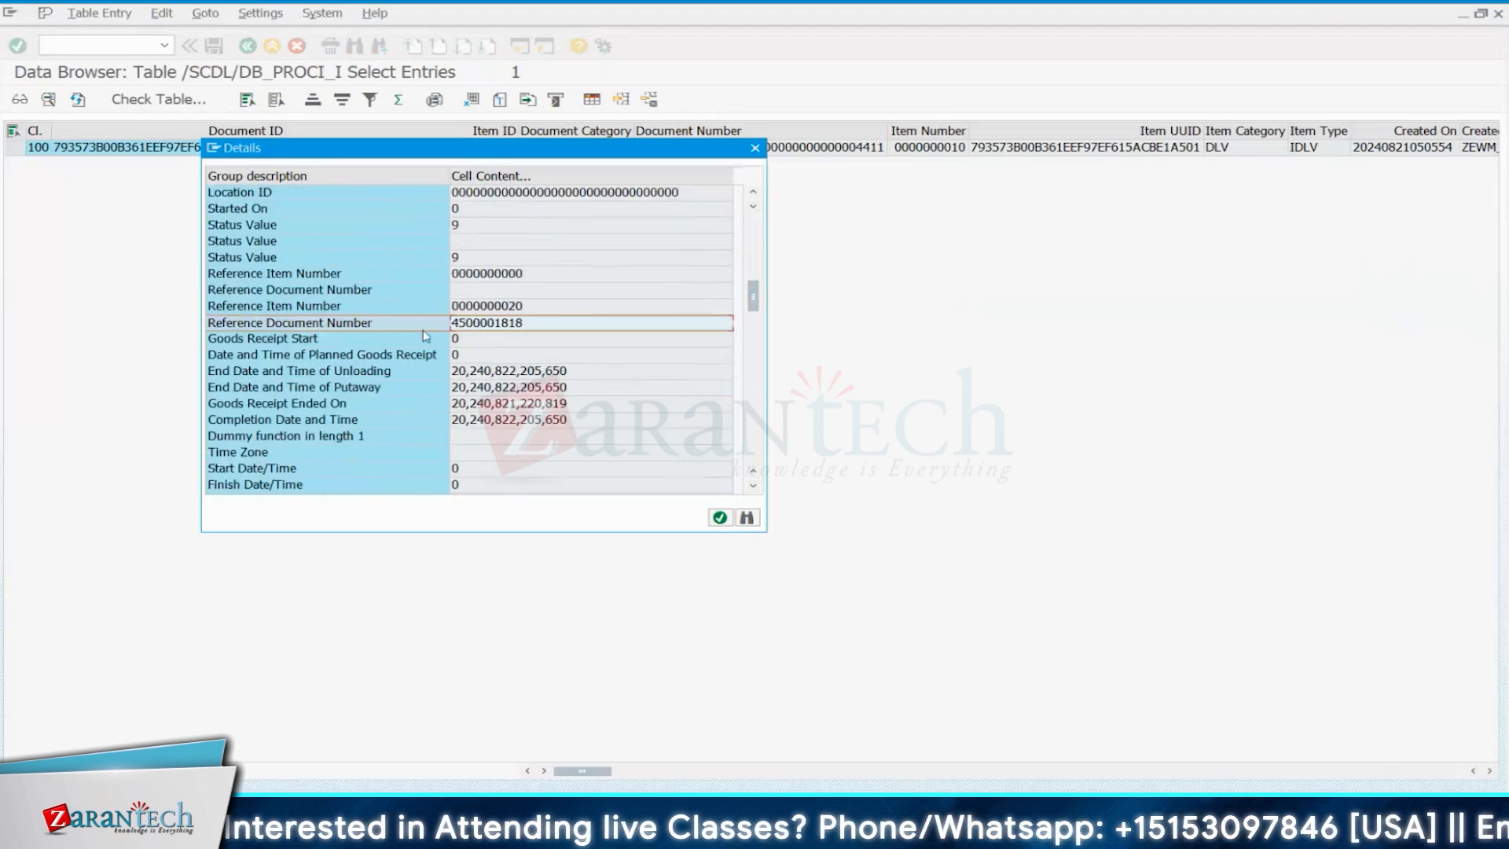
{"action": "left_click", "coordinate": [522, 308]}
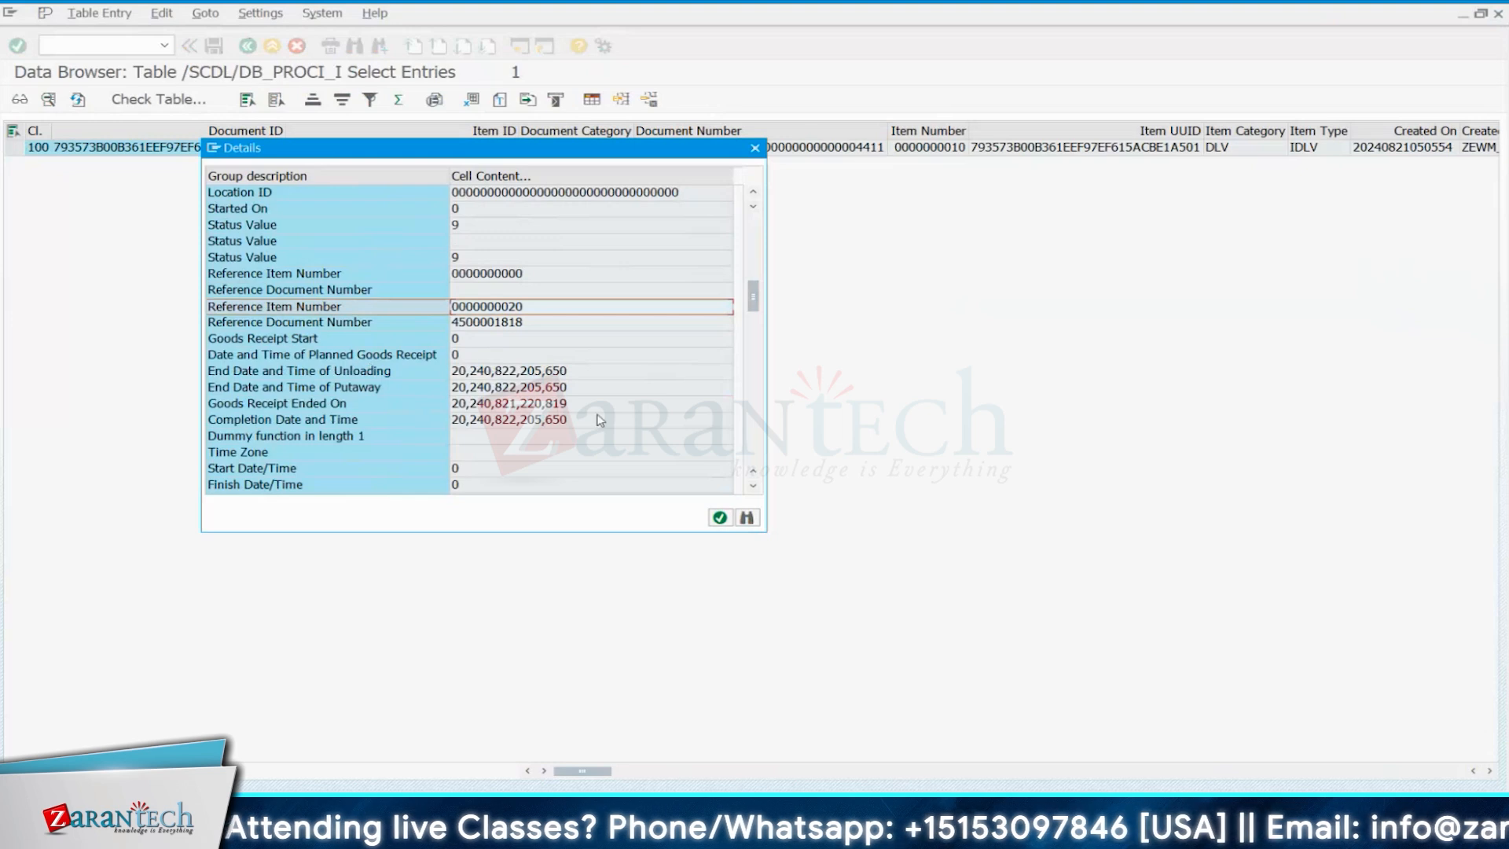
{"action": "scroll", "coordinate": [582, 399], "scroll_direction": "up", "scroll_amount": 1}
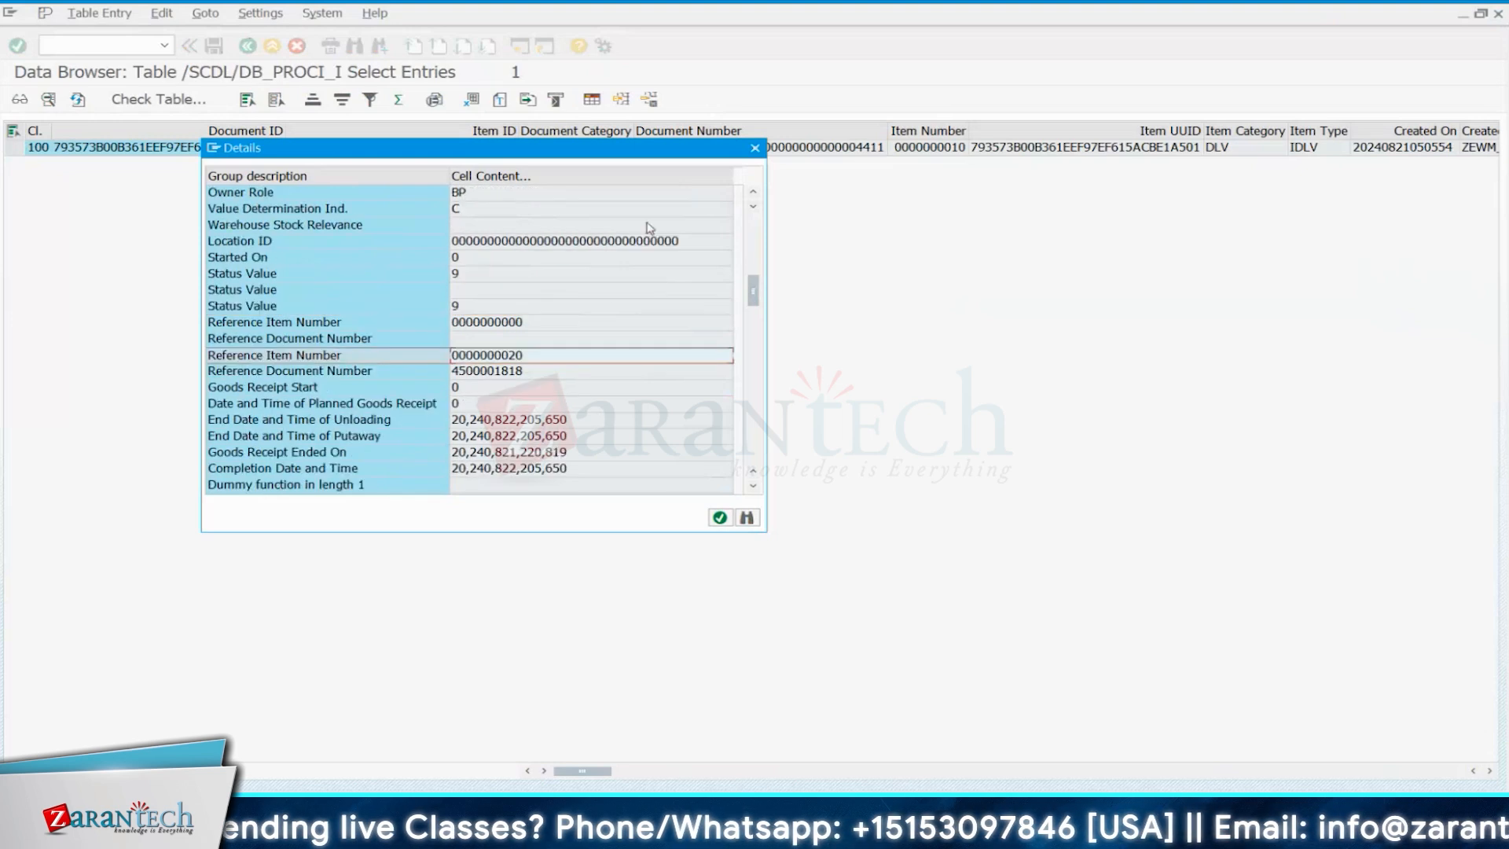
{"action": "left_click", "coordinate": [754, 149]}
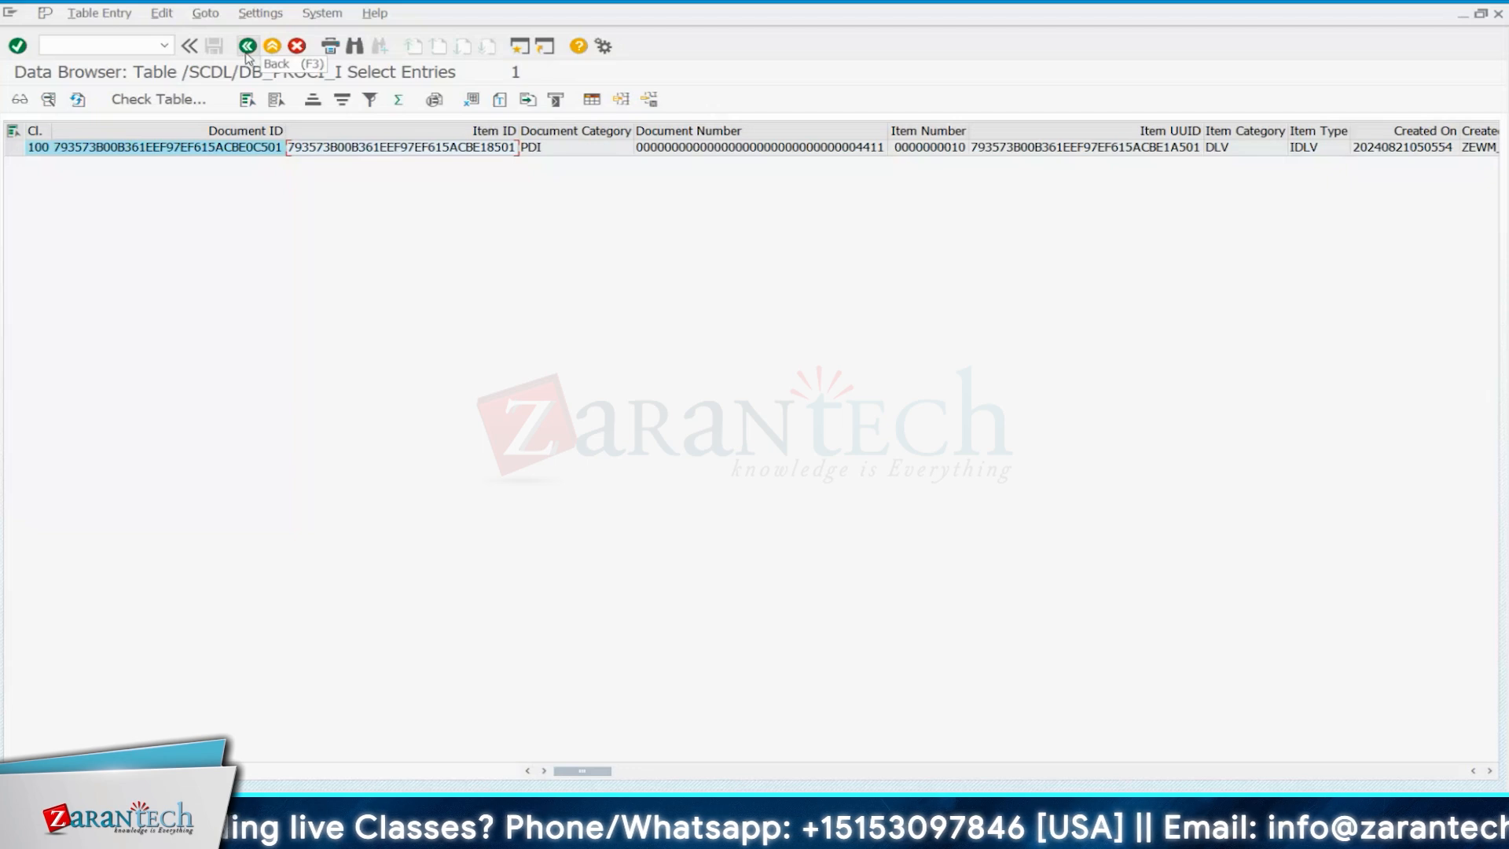
Return to the Data Browser's initial screen, search for tables matching *ORDIM*, and choose /SCWM/ORDIM_O from the results.
{"action": "left_click", "coordinate": [246, 50]}
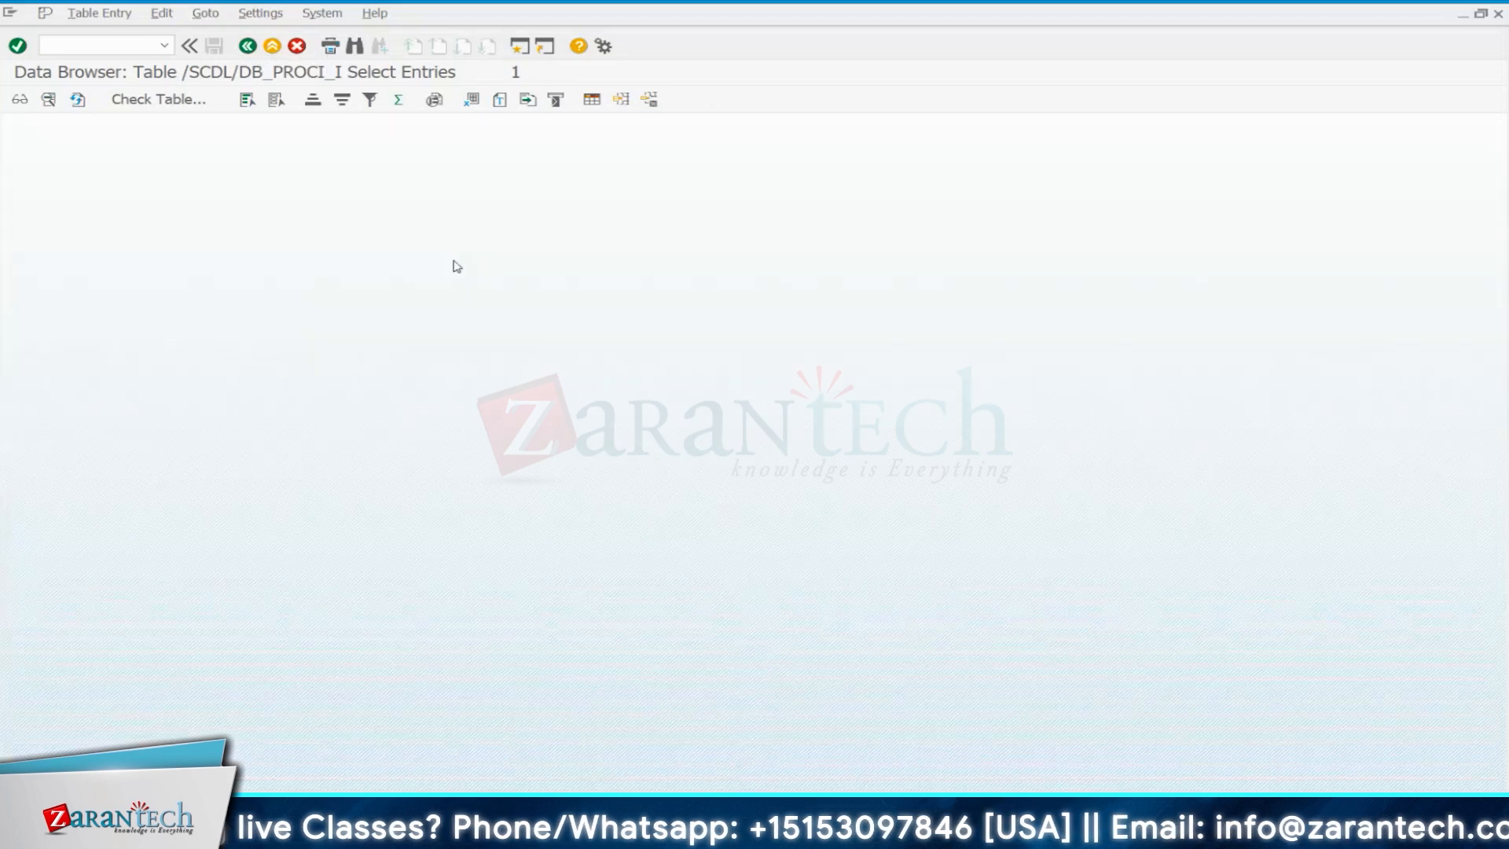
{"action": "left_click", "coordinate": [246, 47]}
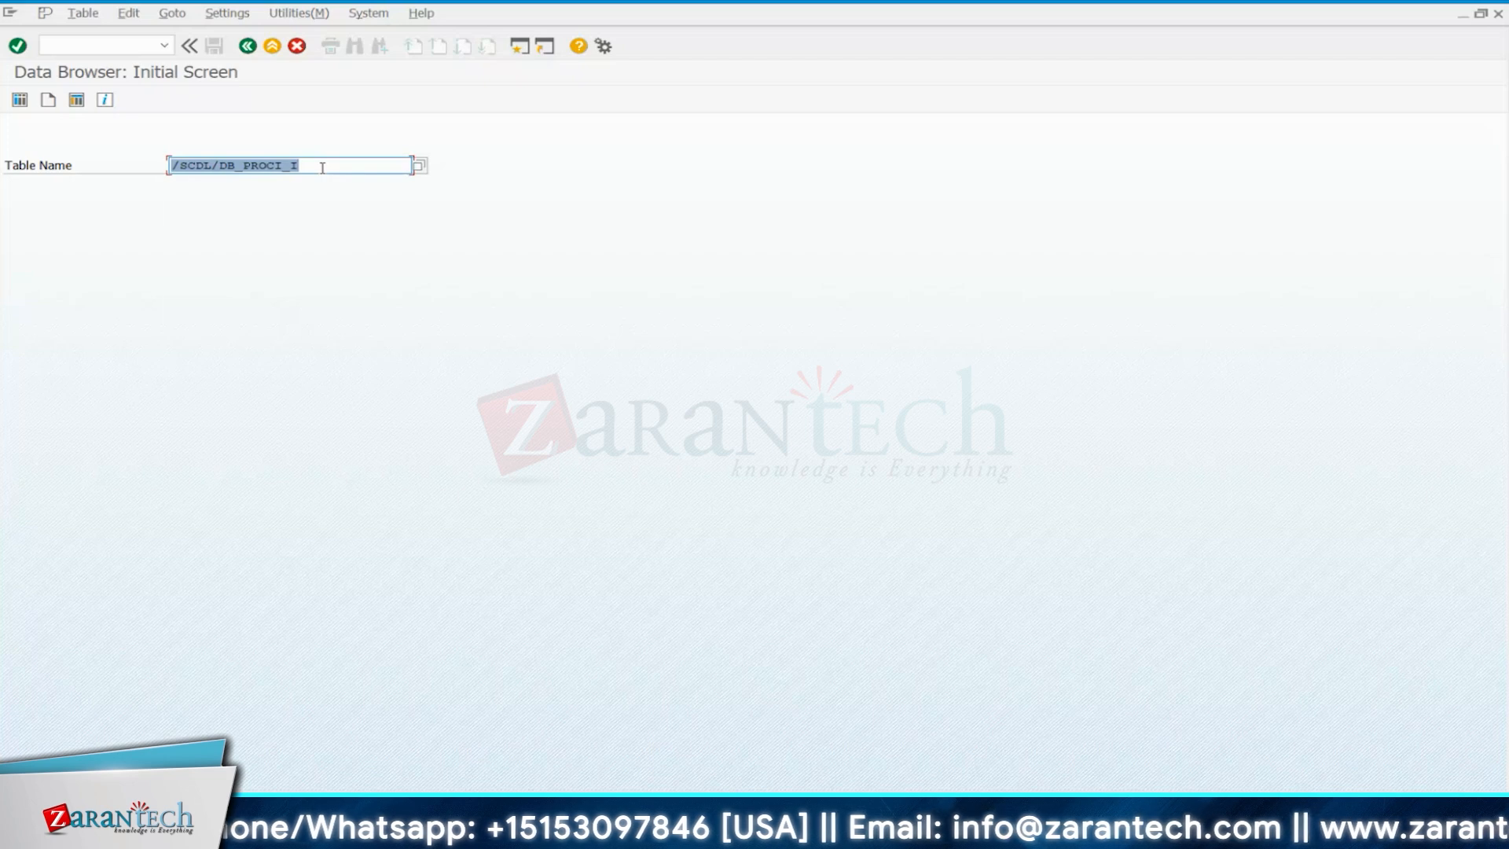
{"action": "key", "text": "BackSpace"}
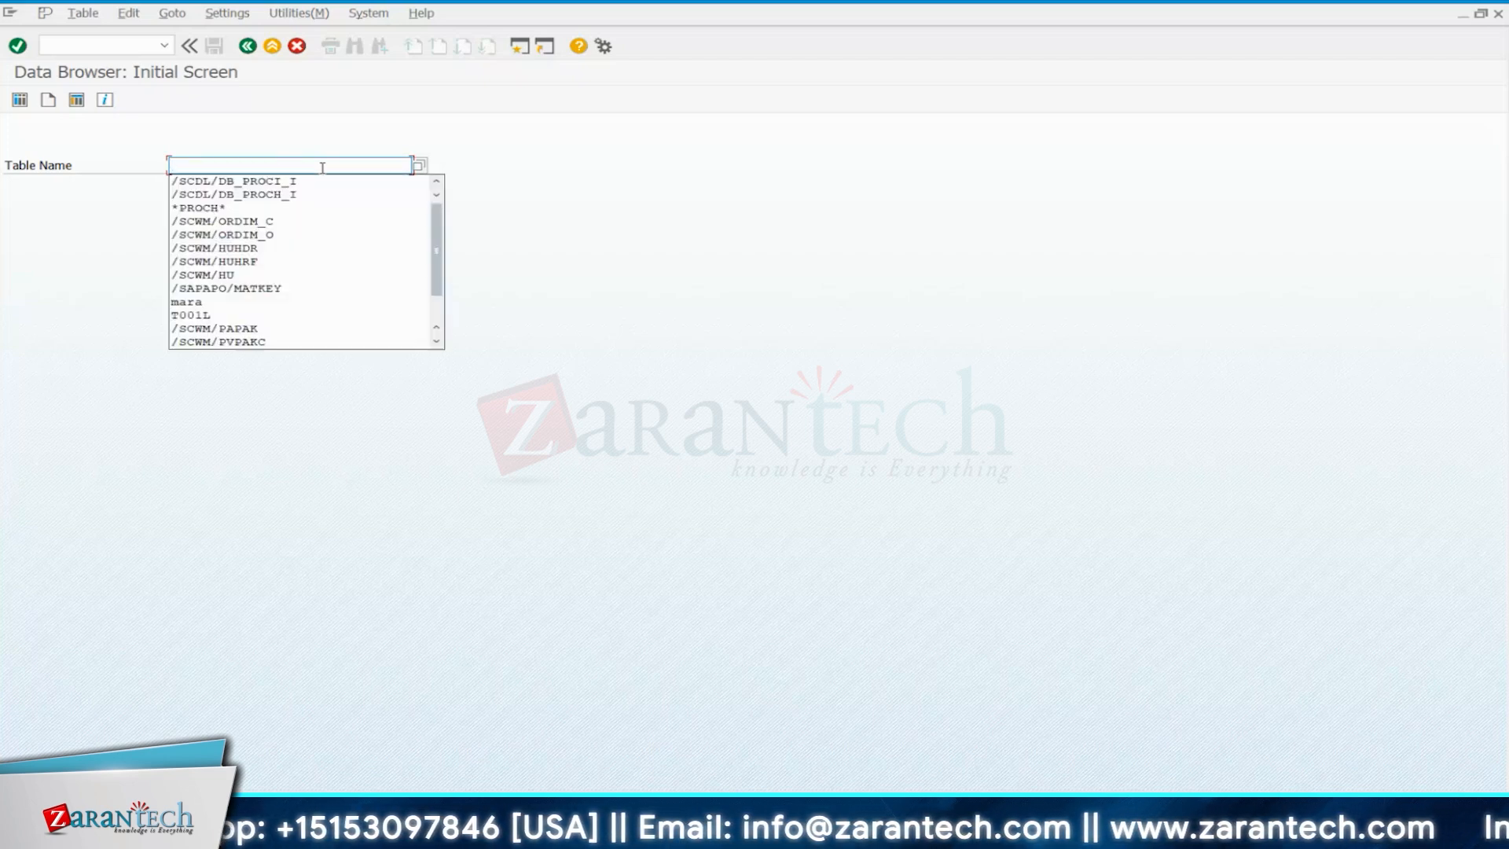
{"action": "type", "text": "*ORDIM*"}
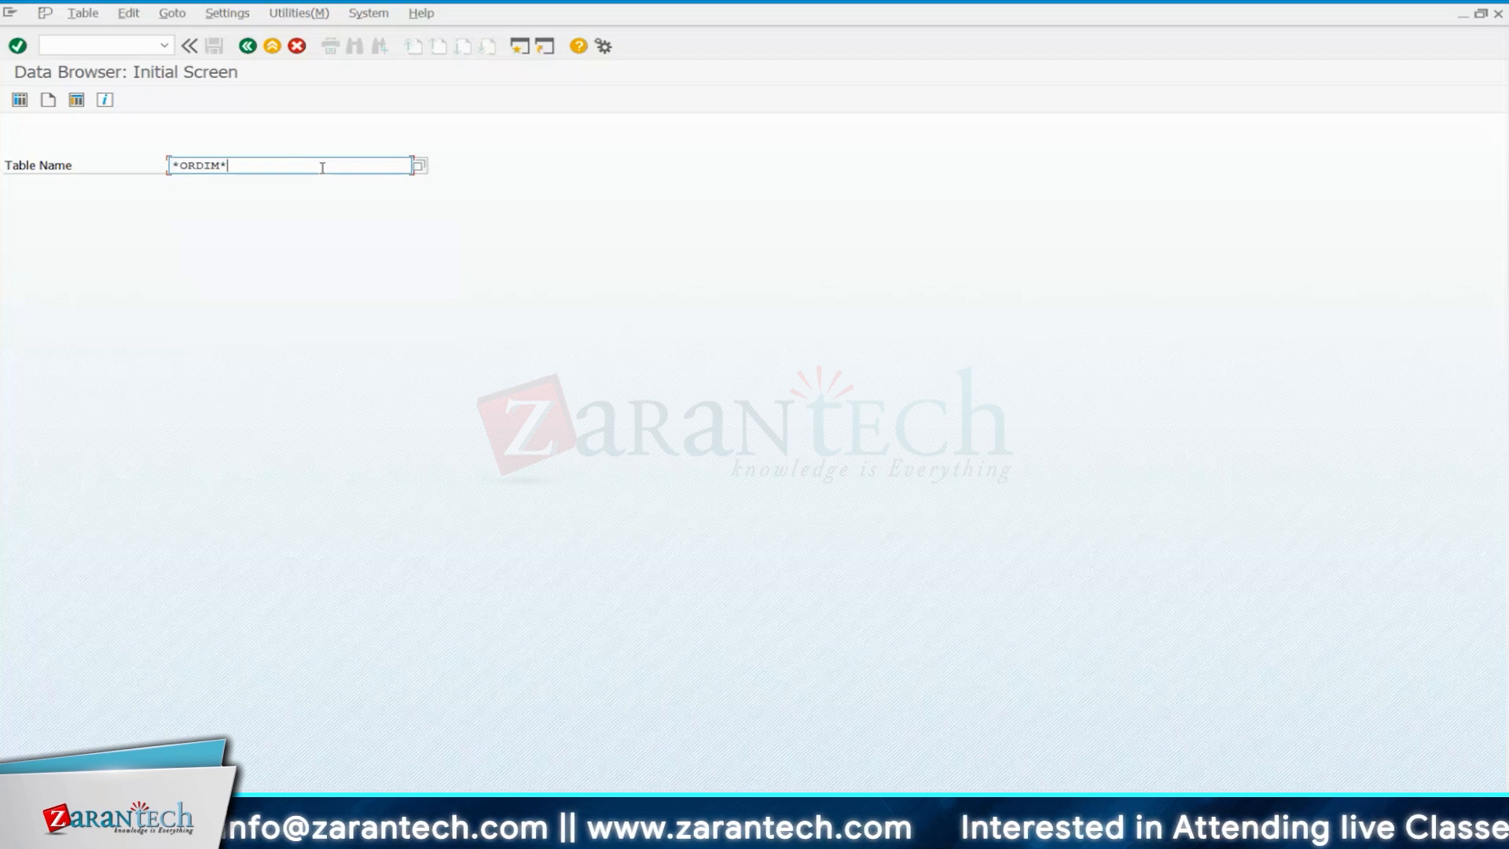
{"action": "key", "text": "Return"}
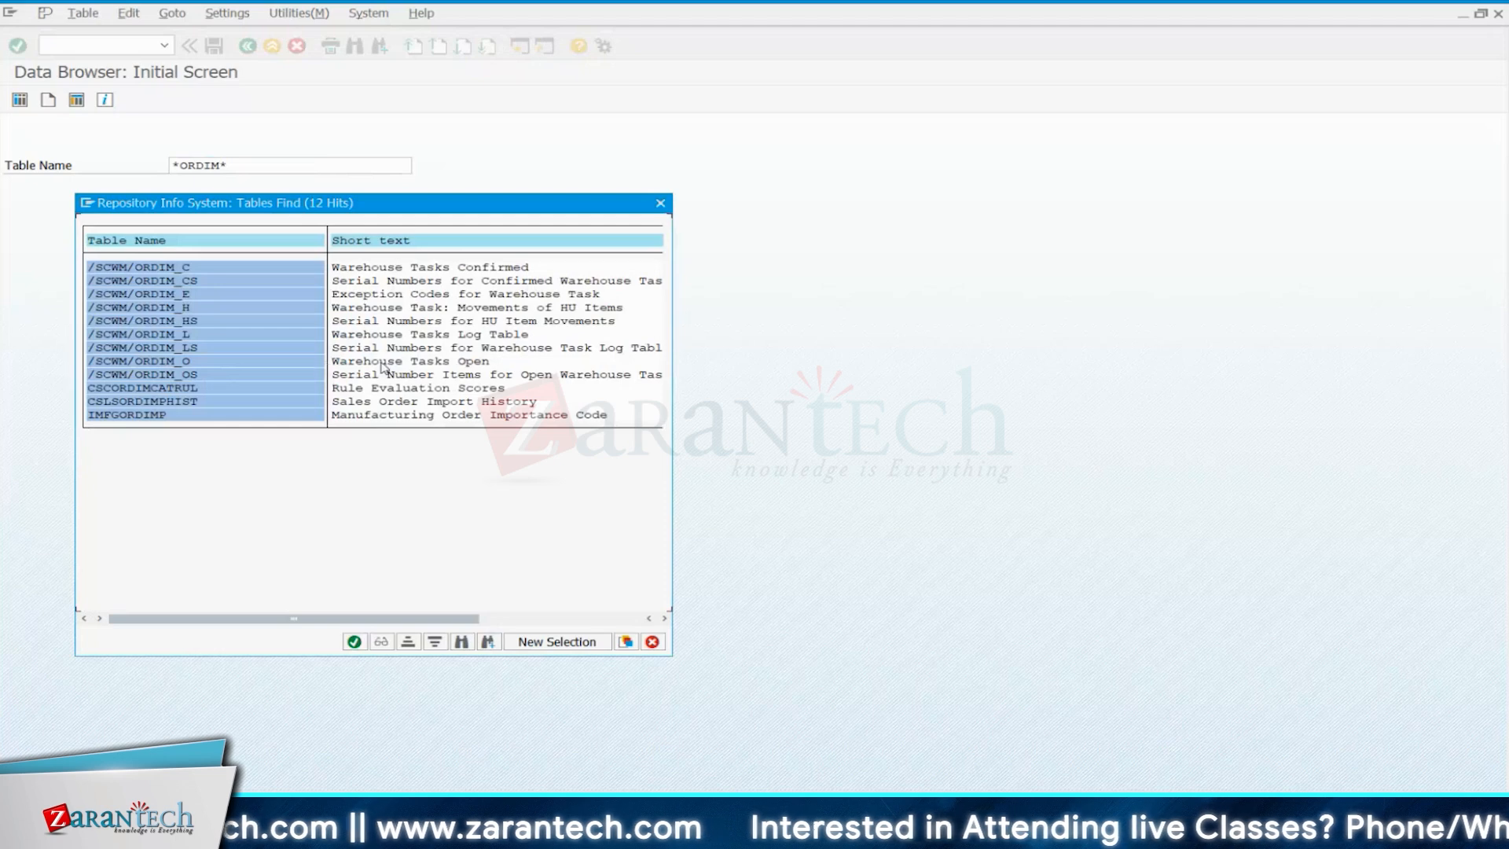
{"action": "double_click", "coordinate": [253, 361]}
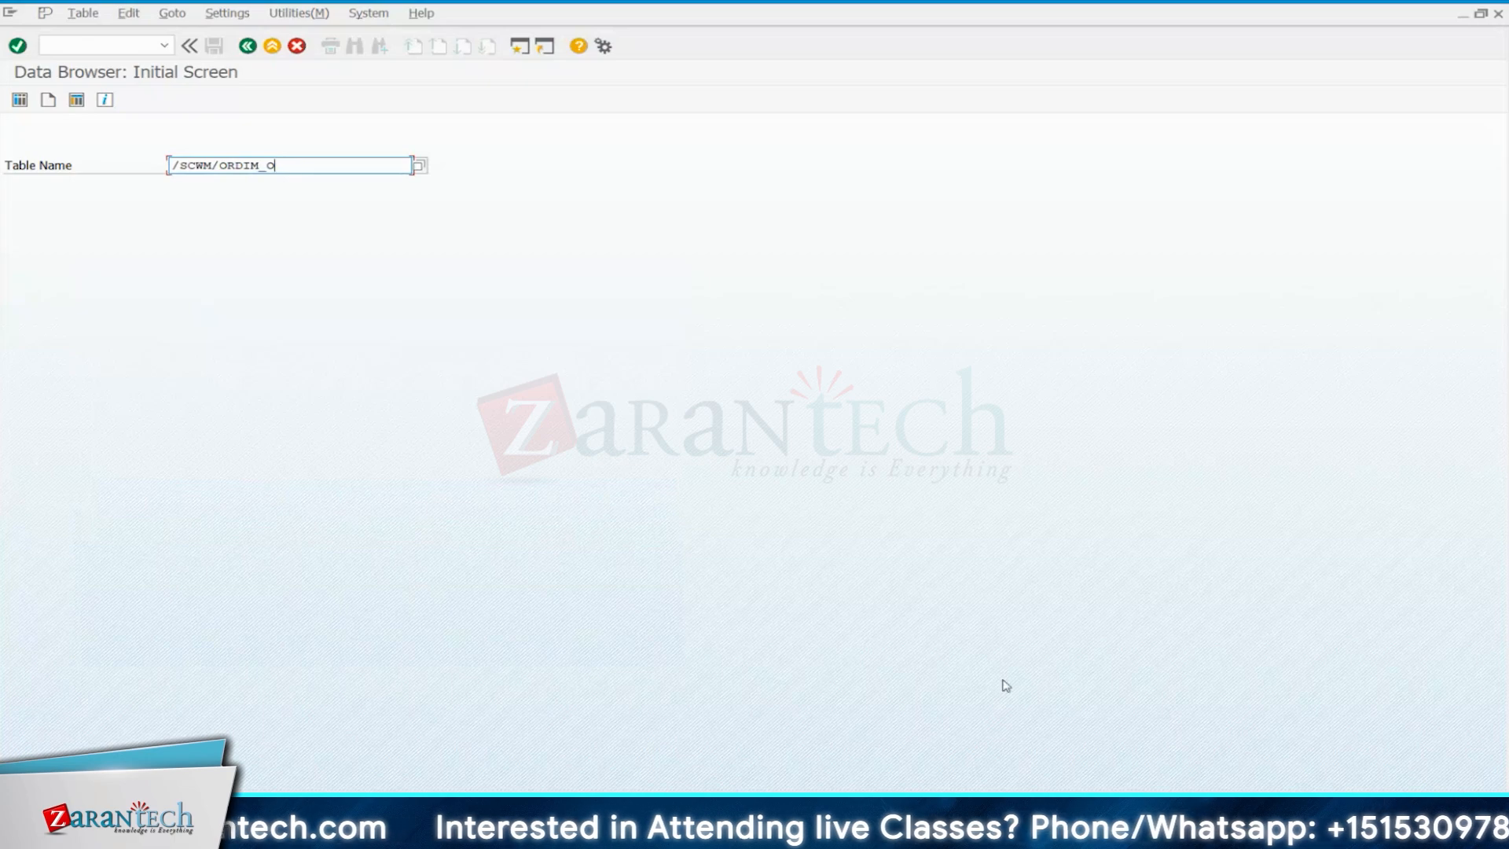
Switch to the Warehouse Management Monitor, display the warehouse tasks of inbound delivery 4411, and examine their columns.
{"action": "mouse_move", "coordinate": [1100, 833]}
{"action": "left_click", "coordinate": [784, 746]}
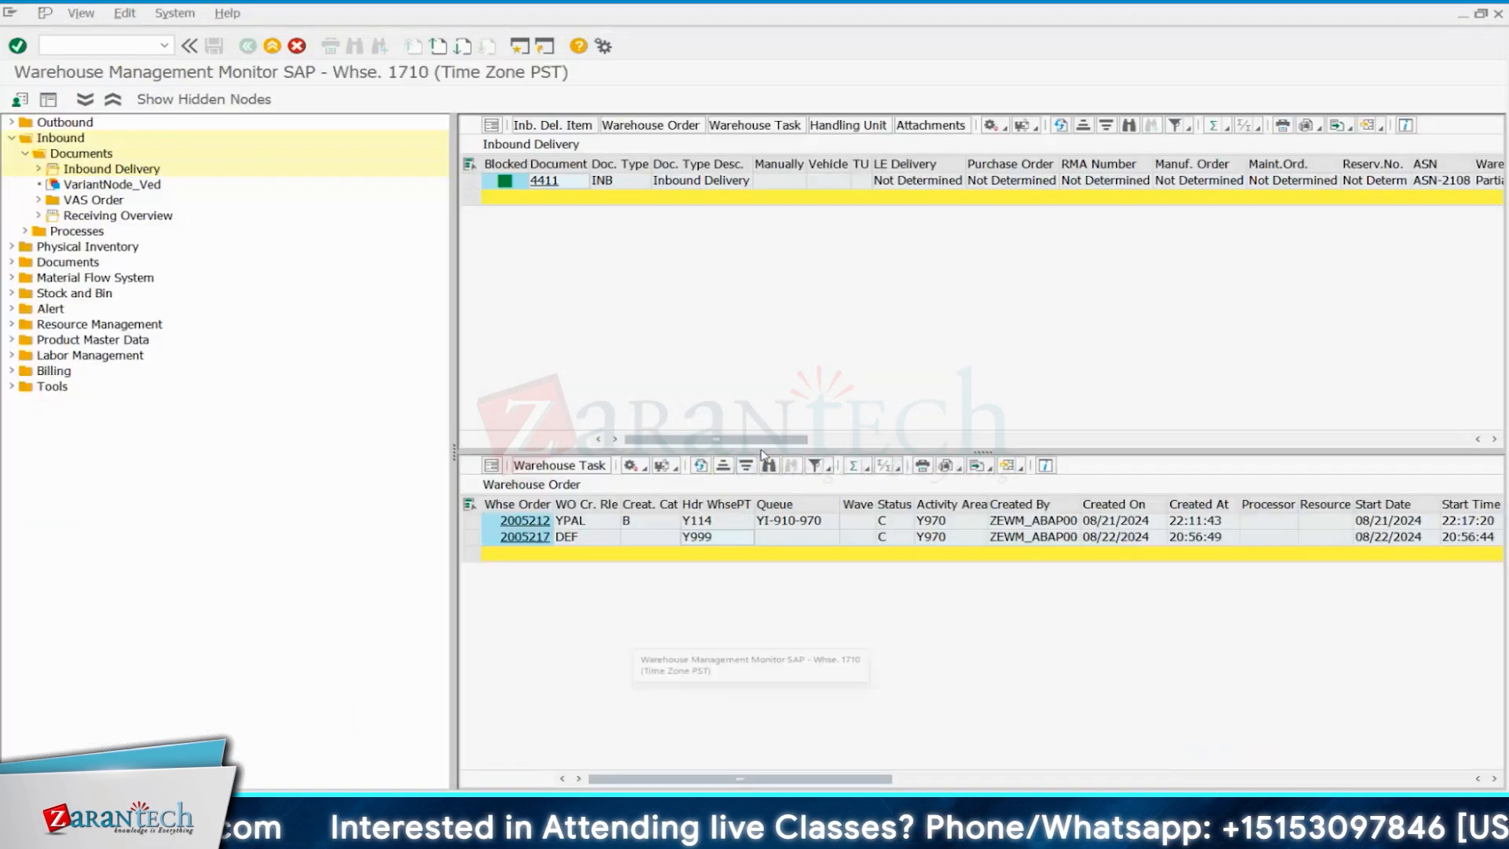
{"action": "left_click", "coordinate": [729, 182]}
{"action": "left_click", "coordinate": [760, 127]}
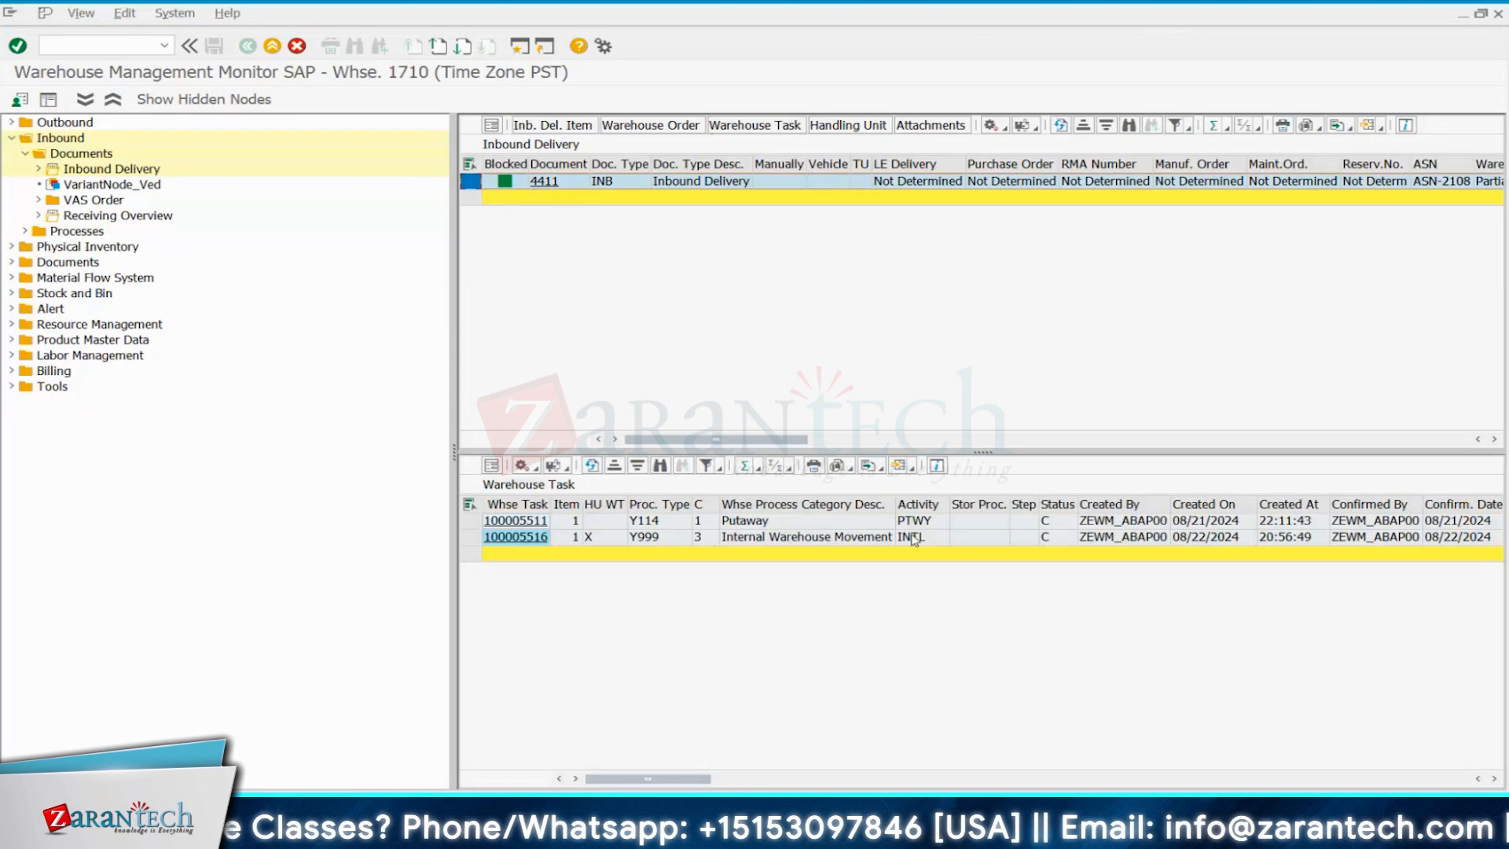
{"action": "left_click", "coordinate": [1494, 778]}
{"action": "left_click", "coordinate": [1494, 778]}
{"action": "left_click", "coordinate": [1494, 779]}
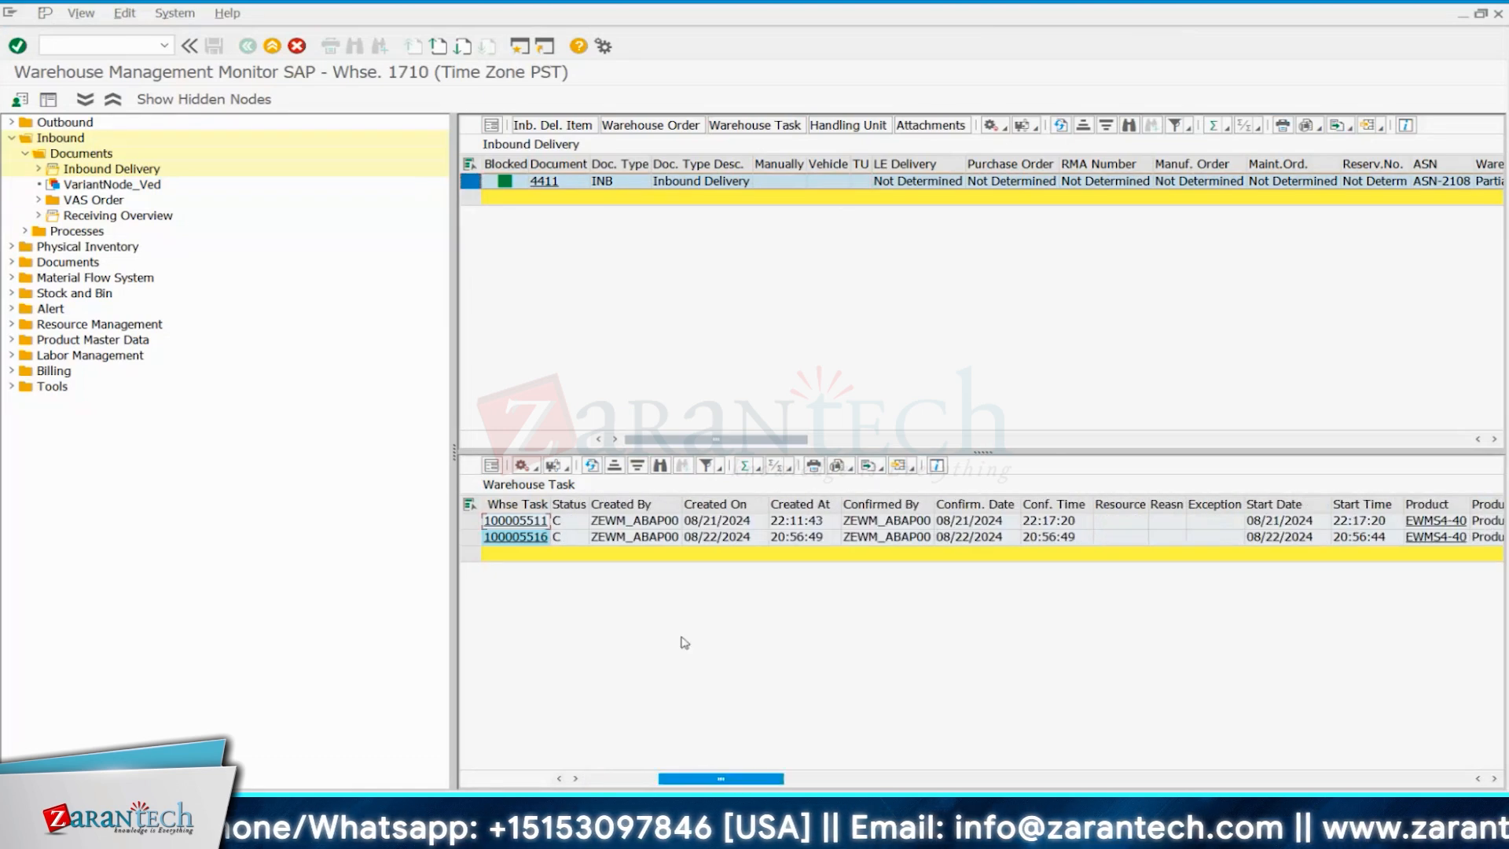
{"action": "left_click_drag", "start_coordinate": [592, 781], "coordinate": [589, 782]}
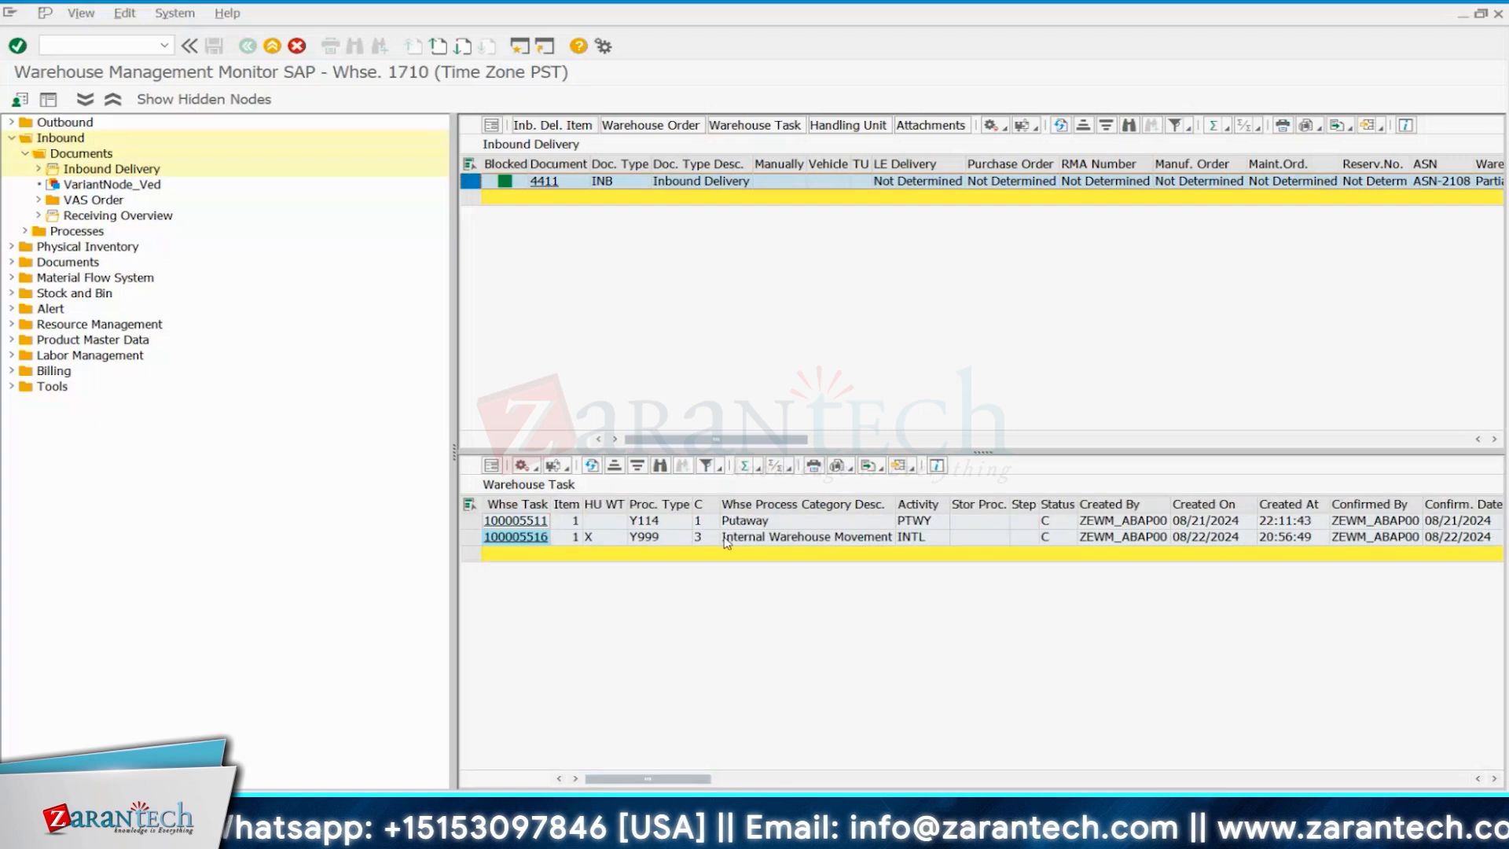
Check the list of possible values for the putaway task's Status field and close it.
{"action": "left_click", "coordinate": [1048, 523]}
{"action": "left_click", "coordinate": [1071, 521]}
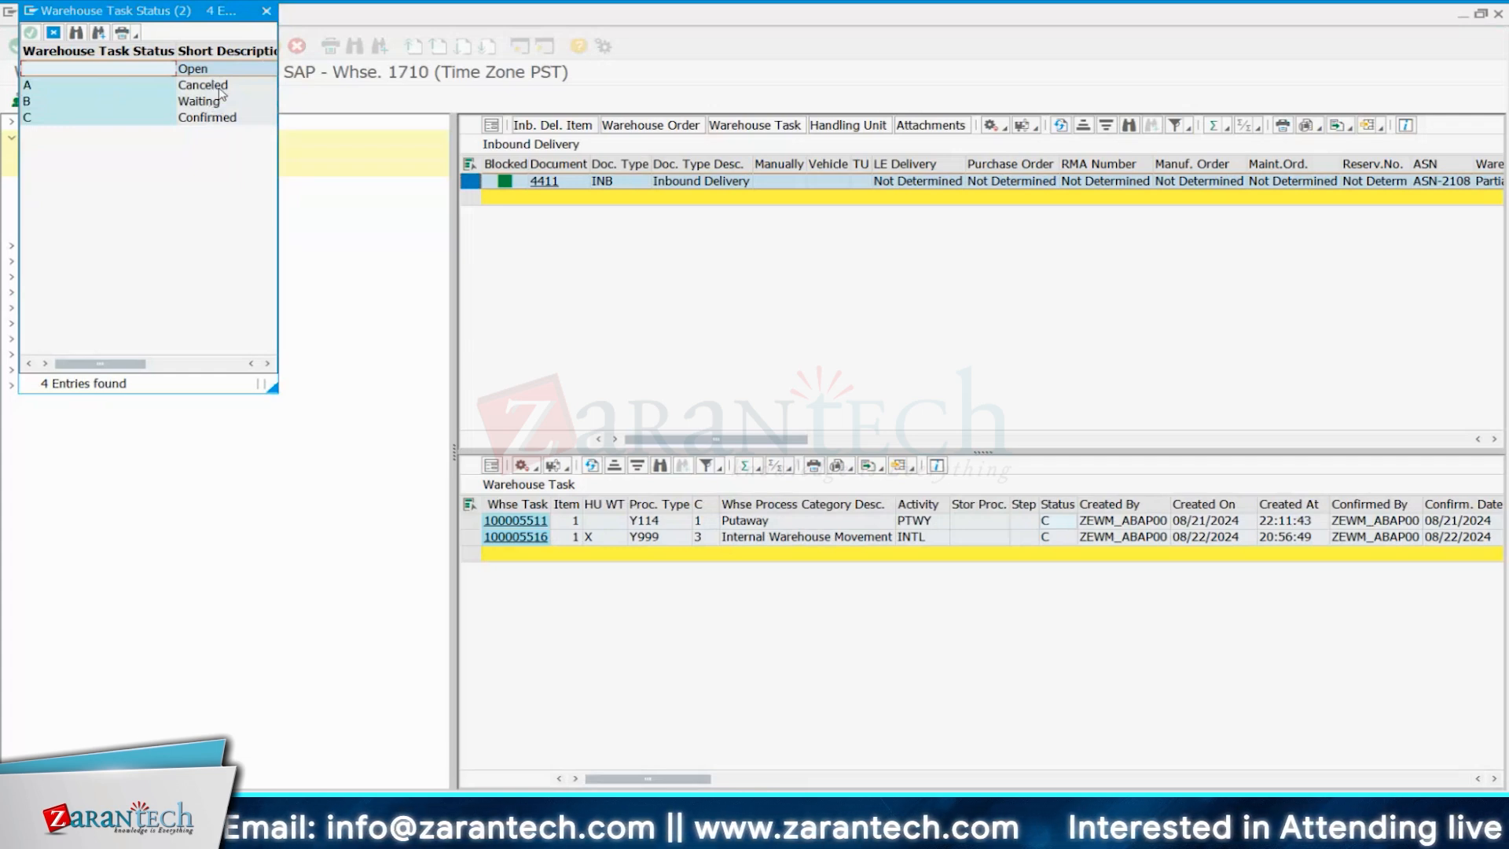
{"action": "left_click", "coordinate": [267, 14]}
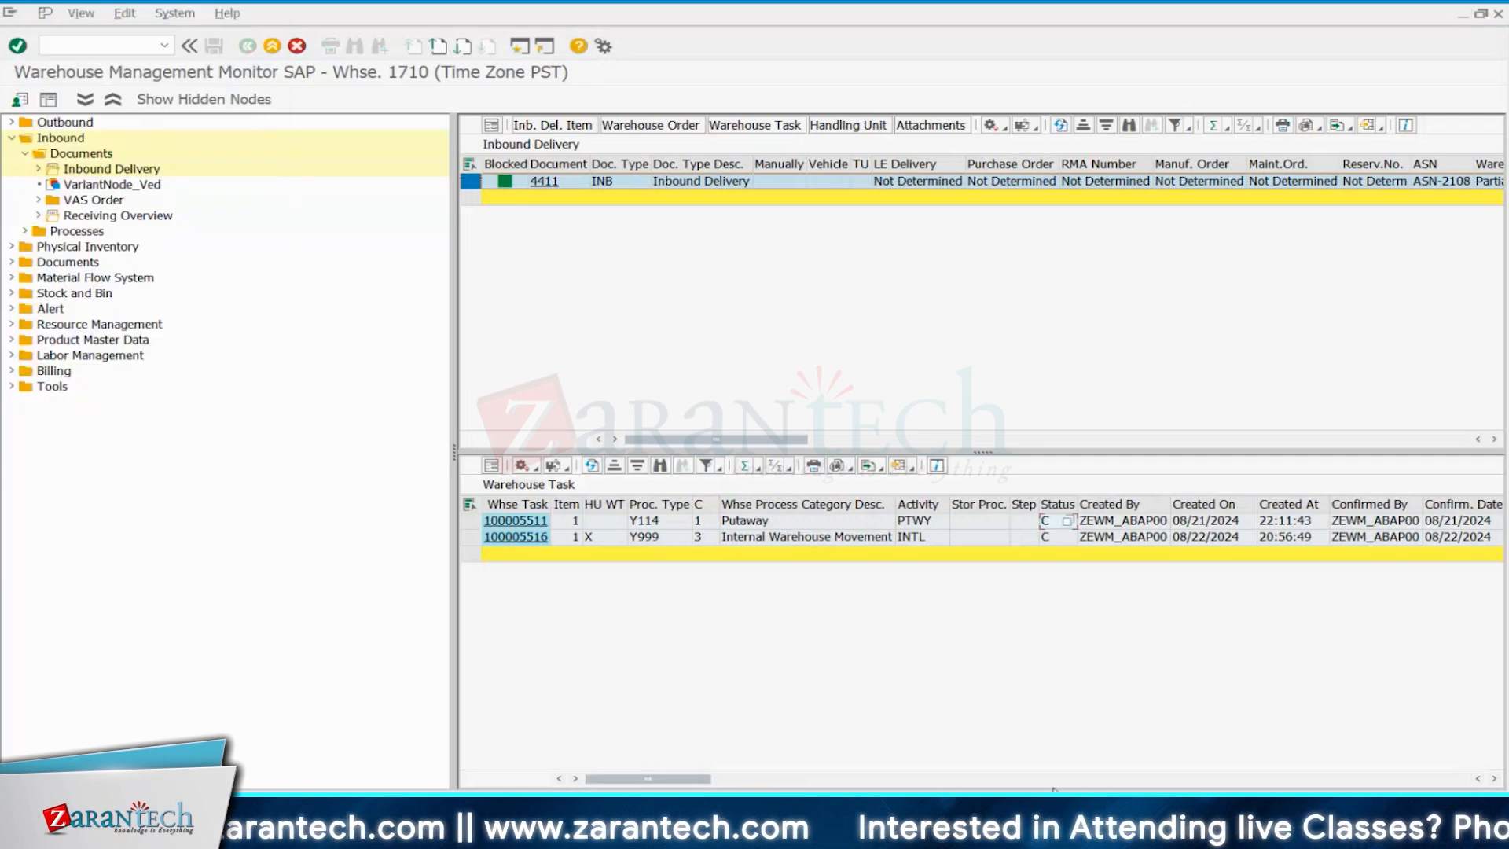
Switch back to the Data Browser, change the table name to /SCWM/ORDIM_C, and open its selection screen.
{"action": "mouse_move", "coordinate": [975, 830]}
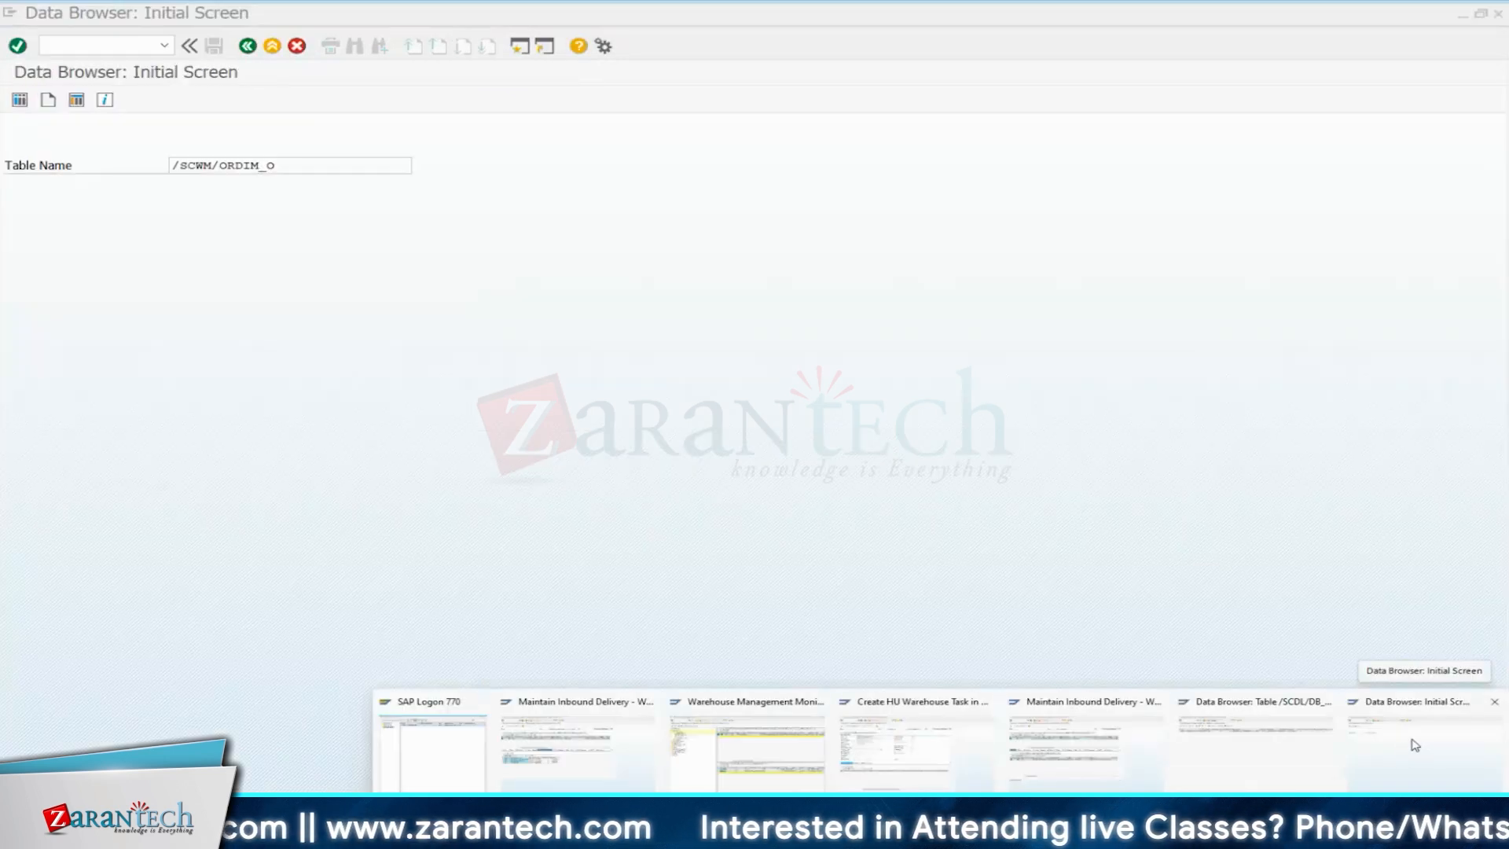
{"action": "left_click", "coordinate": [1415, 746]}
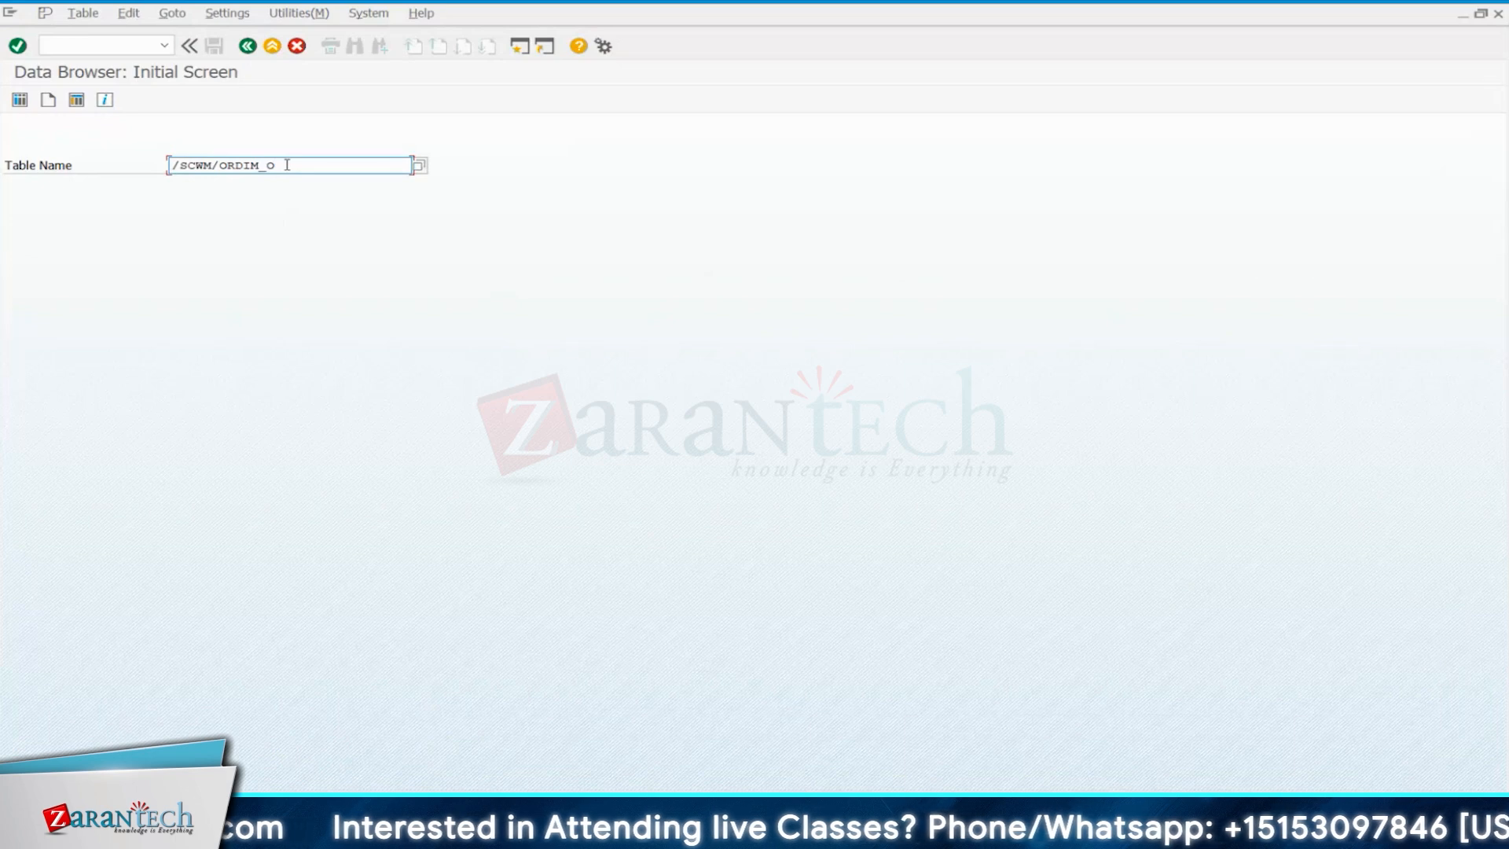
{"action": "key", "text": "BackSpace"}
{"action": "type", "text": "C"}
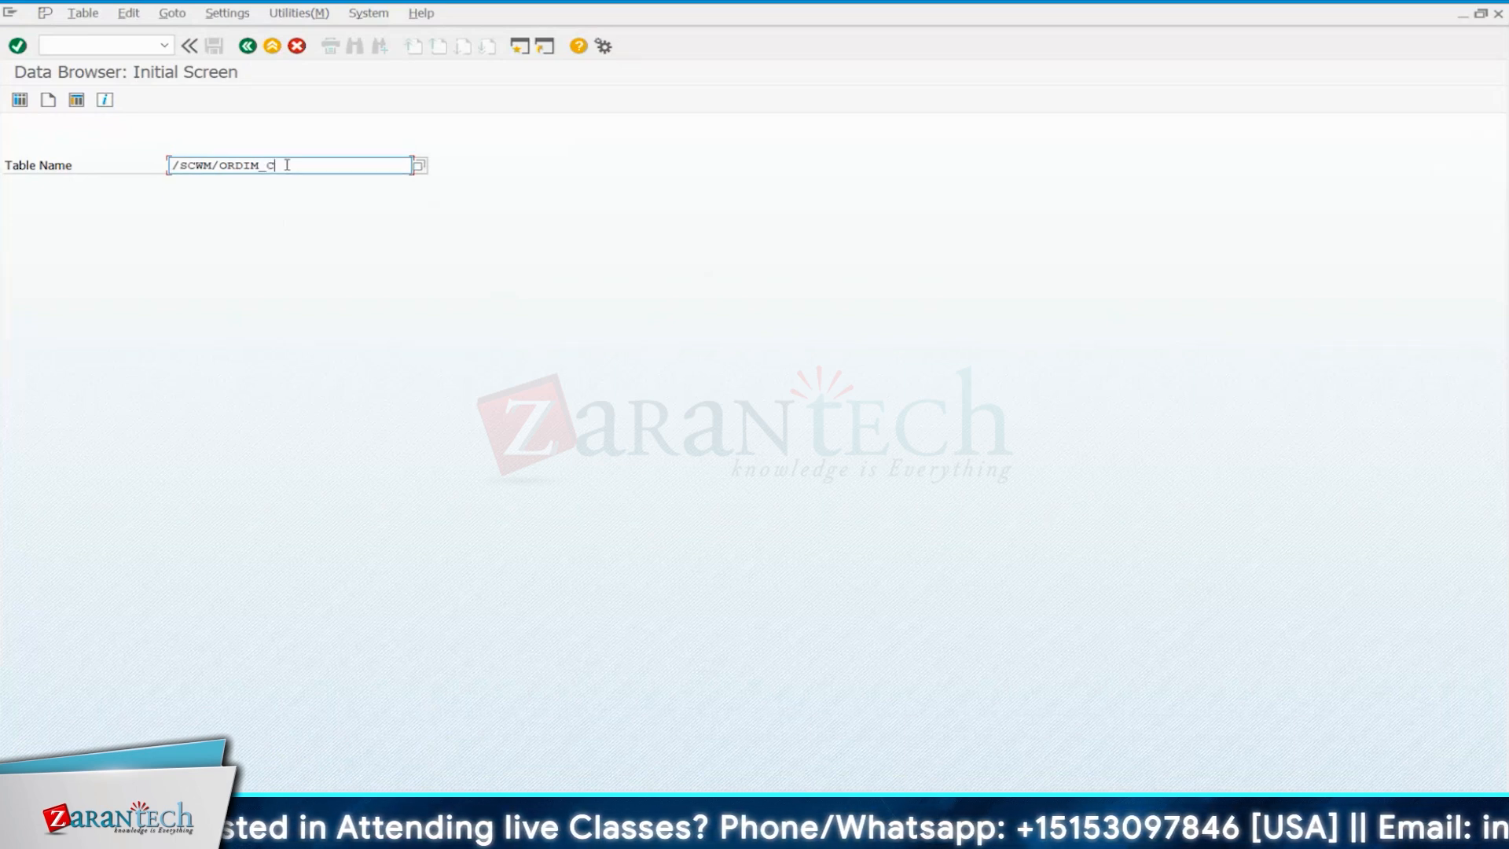
{"action": "key", "text": "BackSpace"}
{"action": "type", "text": "O"}
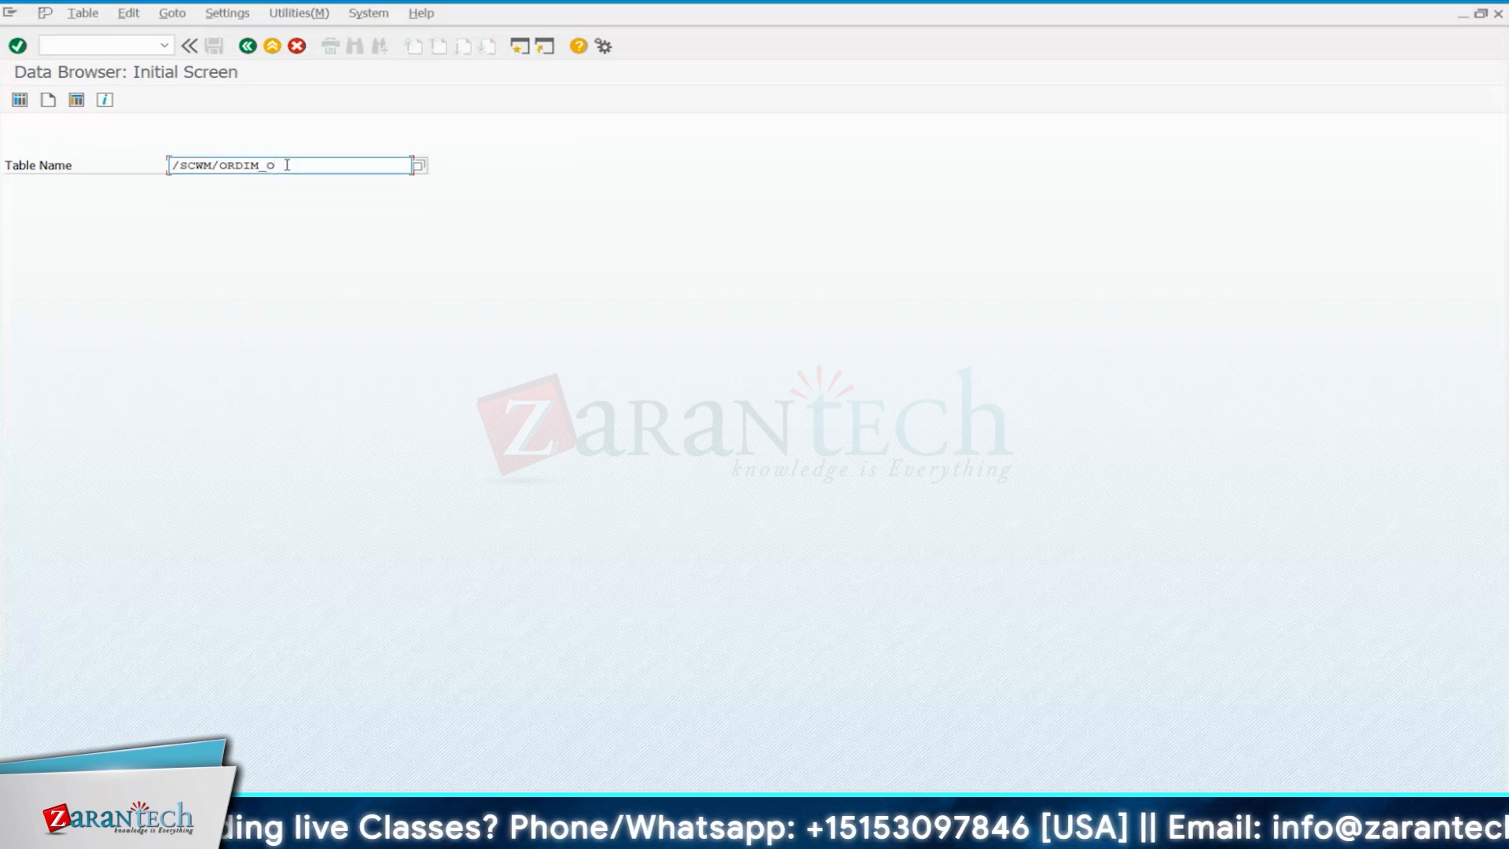
{"action": "key", "text": "BackSpace"}
{"action": "type", "text": "C"}
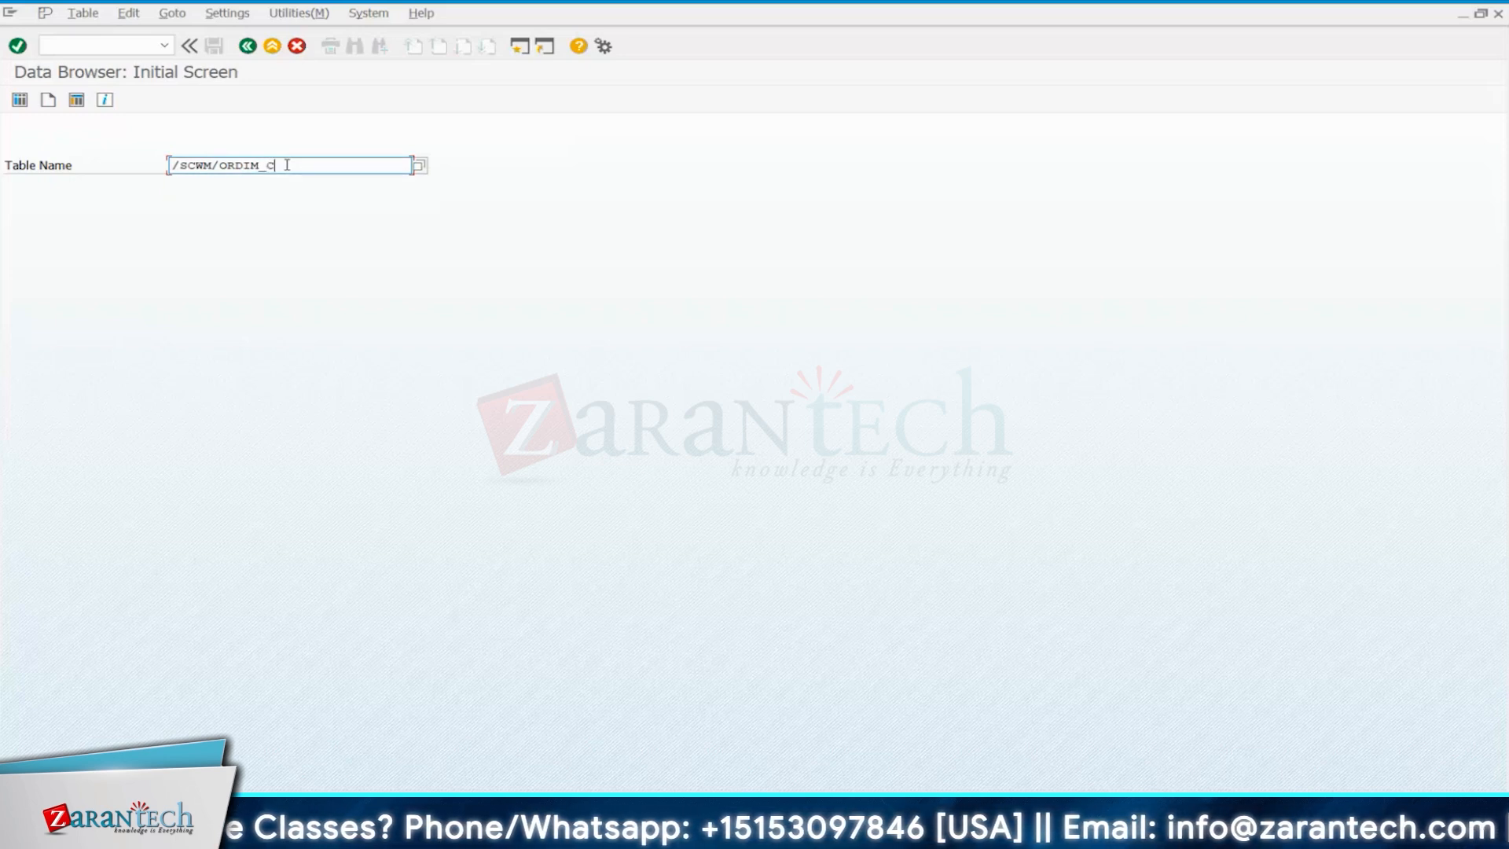
{"action": "key", "text": "Return"}
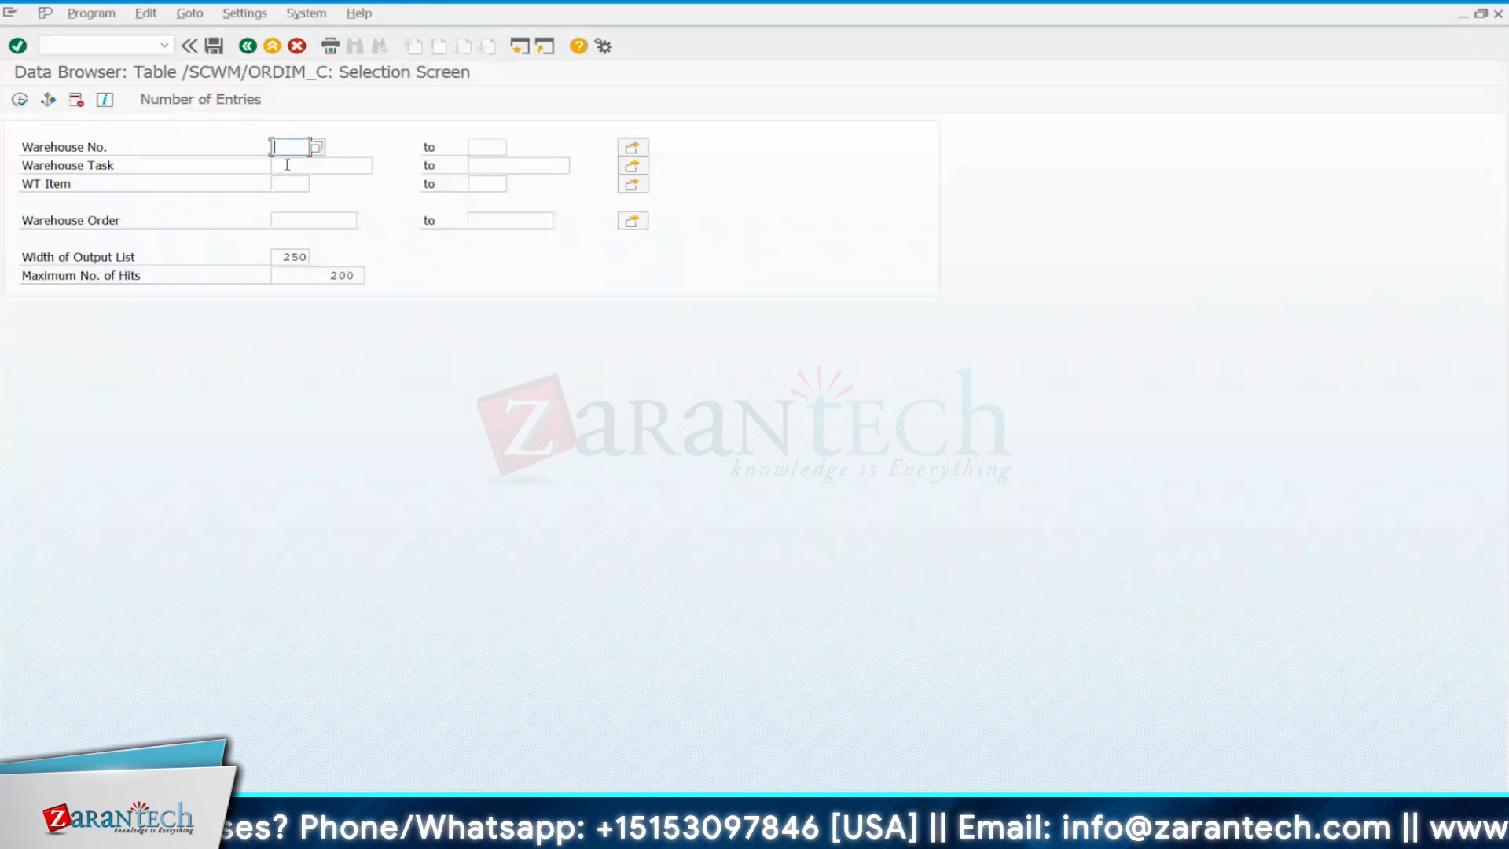
Look up the putaway task in the Warehouse Management Monitor and display the /SCWM/ORDIM_C entry for warehouse task 100005511.
{"action": "left_click", "coordinate": [287, 165]}
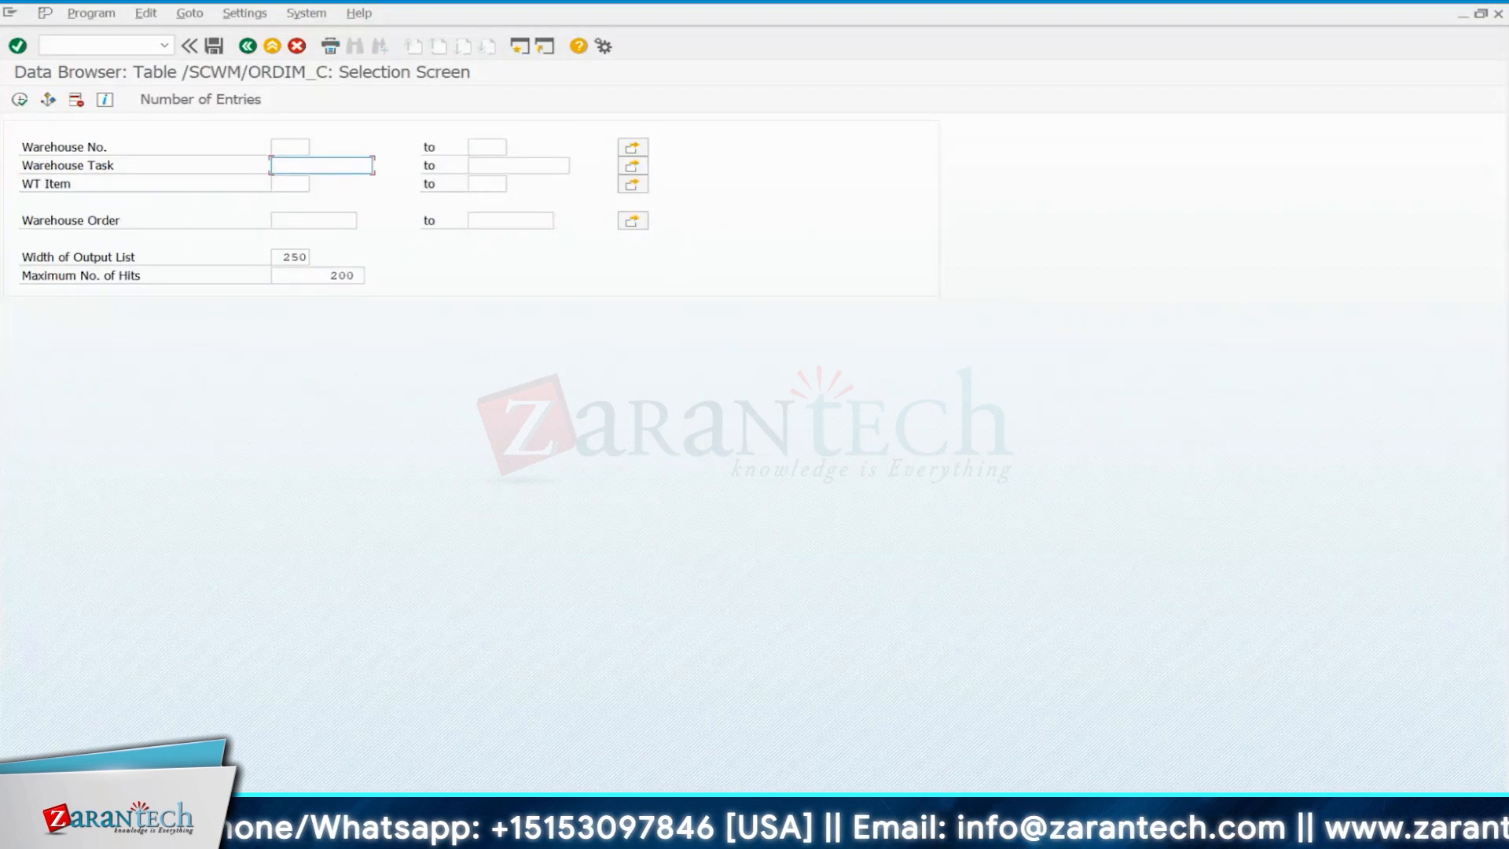
{"action": "mouse_move", "coordinate": [940, 832]}
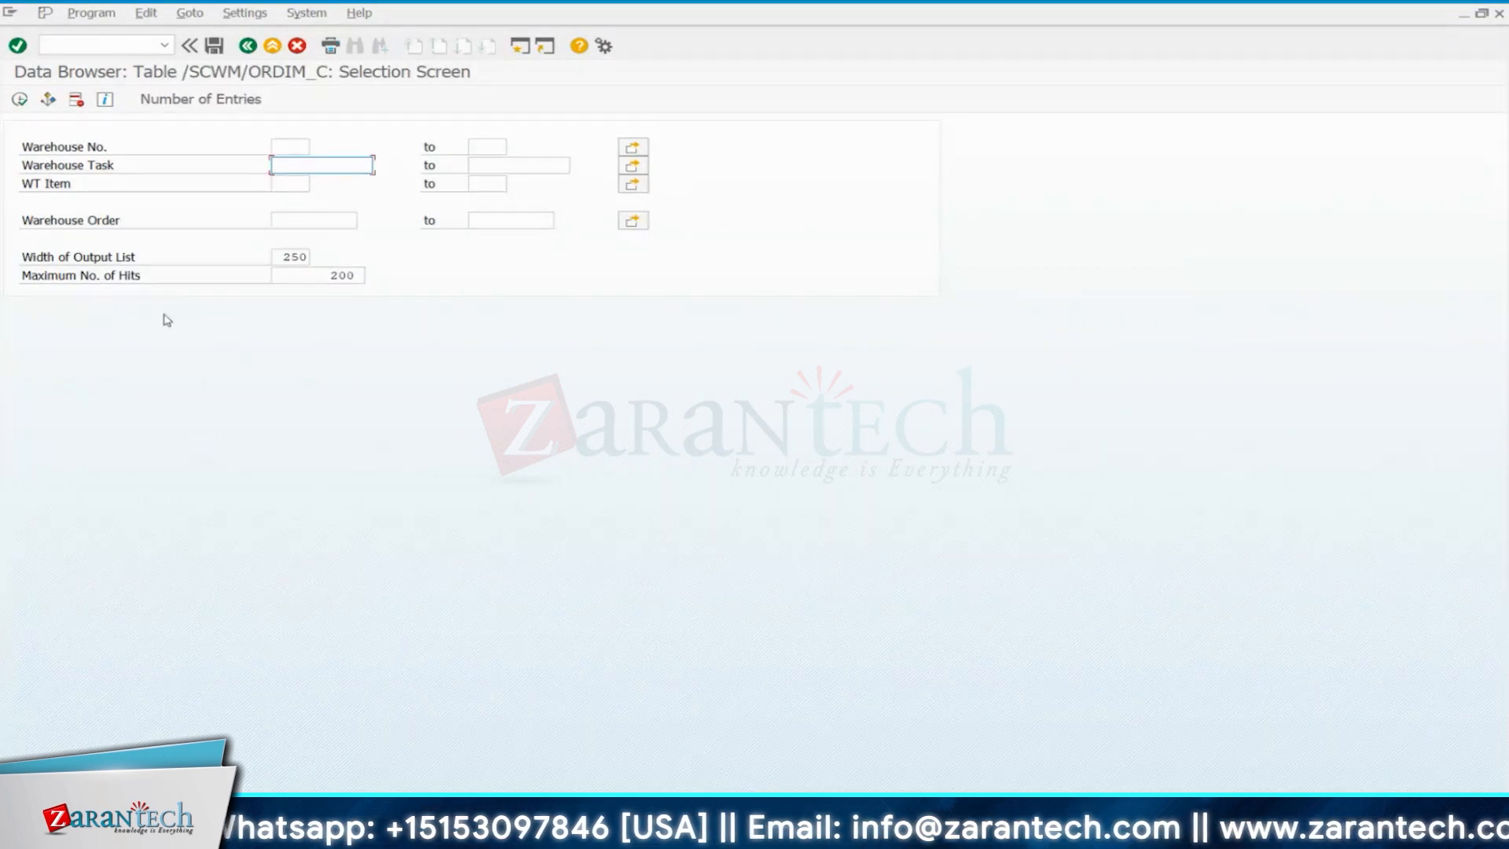
{"action": "left_click", "coordinate": [321, 220]}
{"action": "mouse_move", "coordinate": [1264, 762]}
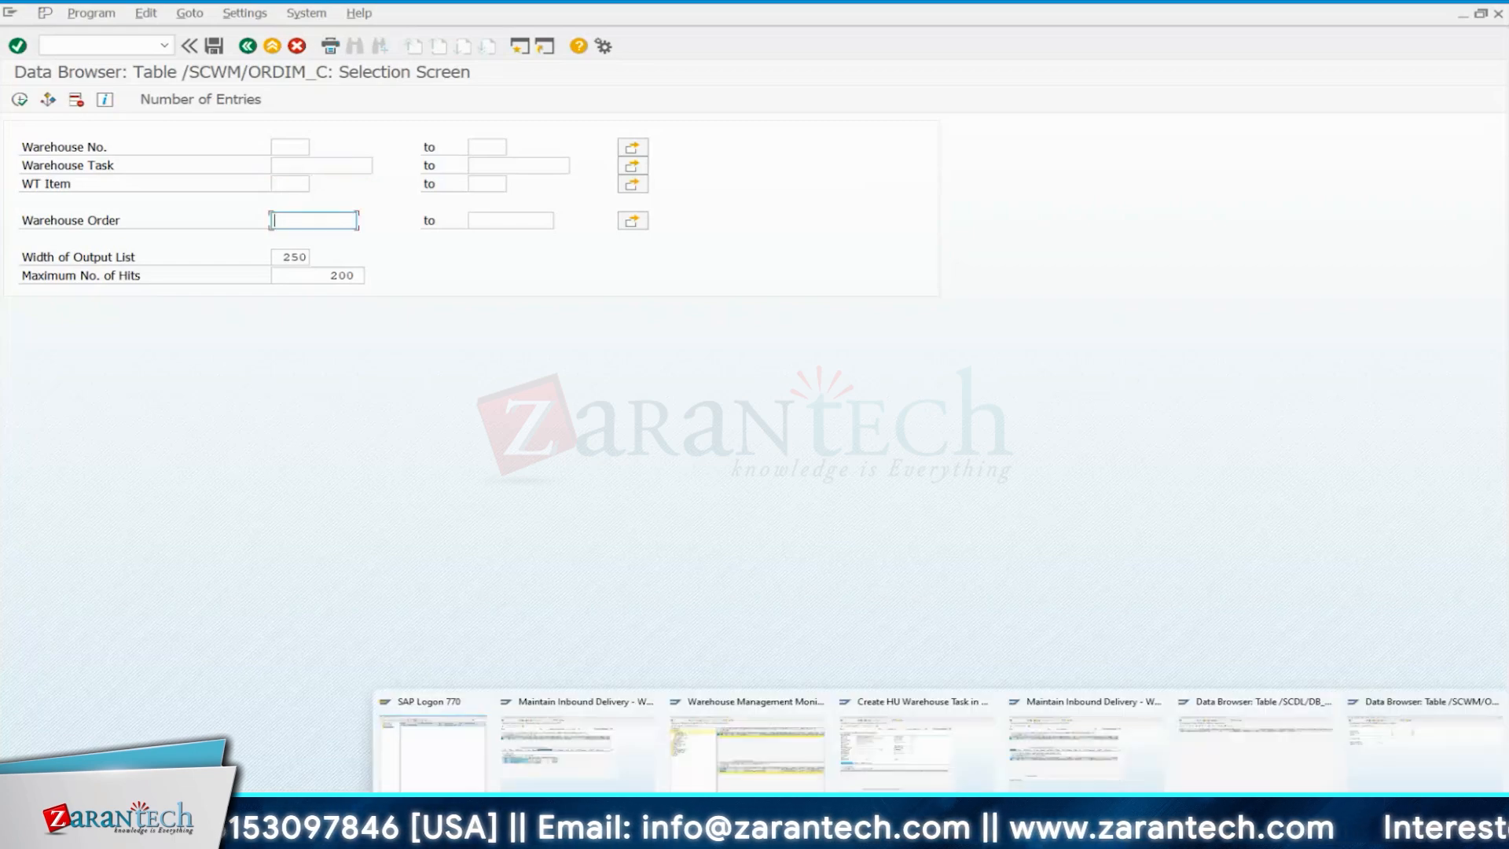
{"action": "left_click", "coordinate": [794, 738]}
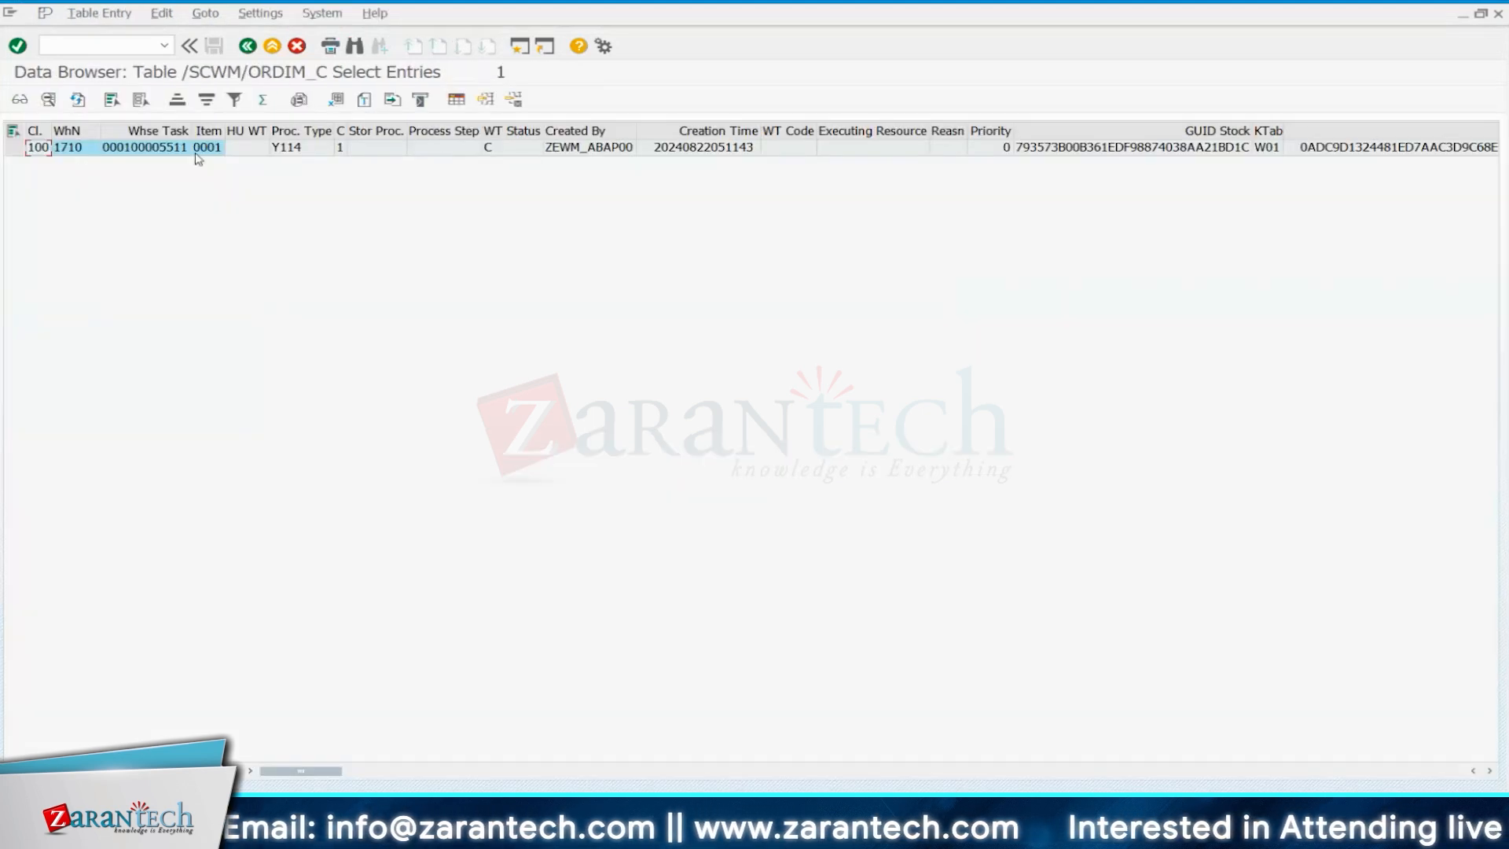
Open the warehouse task record's details, examine its Warehouse Order field, and move the details window clear of the entry.
{"action": "double_click", "coordinate": [157, 149]}
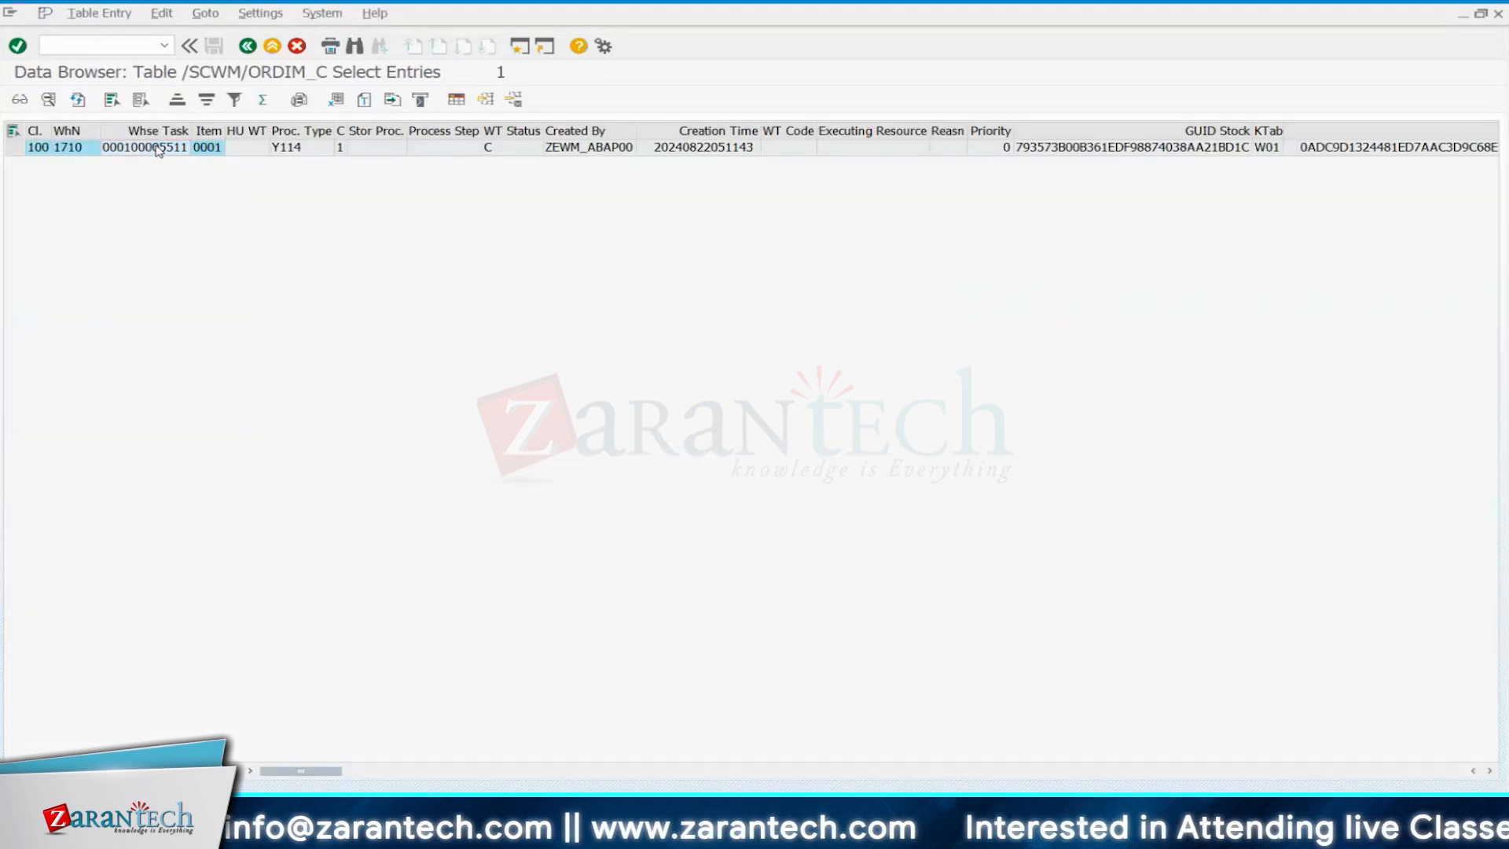
{"action": "scroll", "coordinate": [558, 314], "scroll_direction": "down", "scroll_amount": 11}
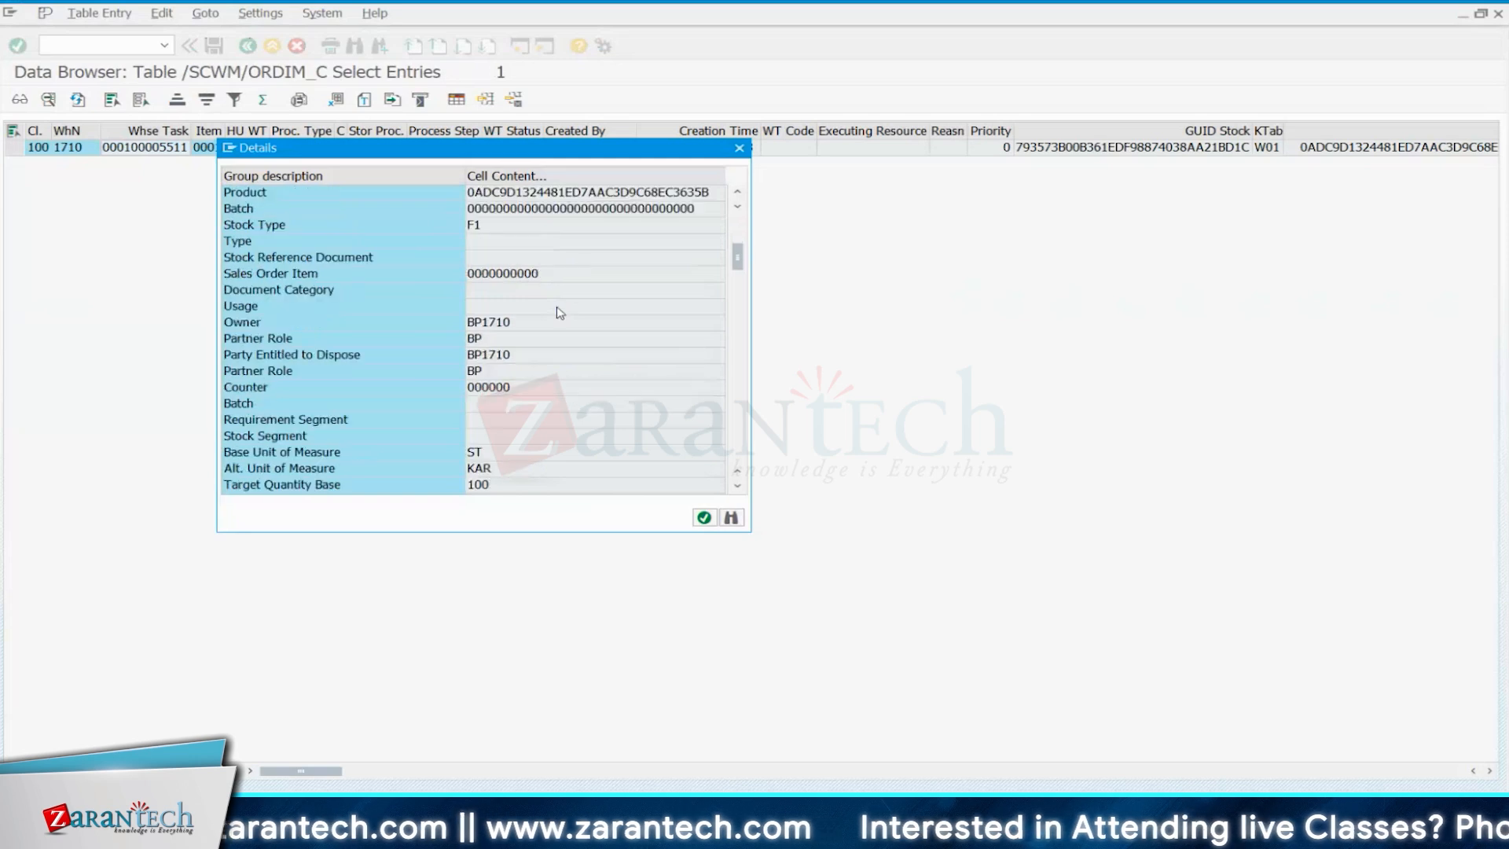
{"action": "scroll", "coordinate": [559, 313], "scroll_direction": "down", "scroll_amount": 6}
{"action": "scroll", "coordinate": [558, 314], "scroll_direction": "down", "scroll_amount": 5}
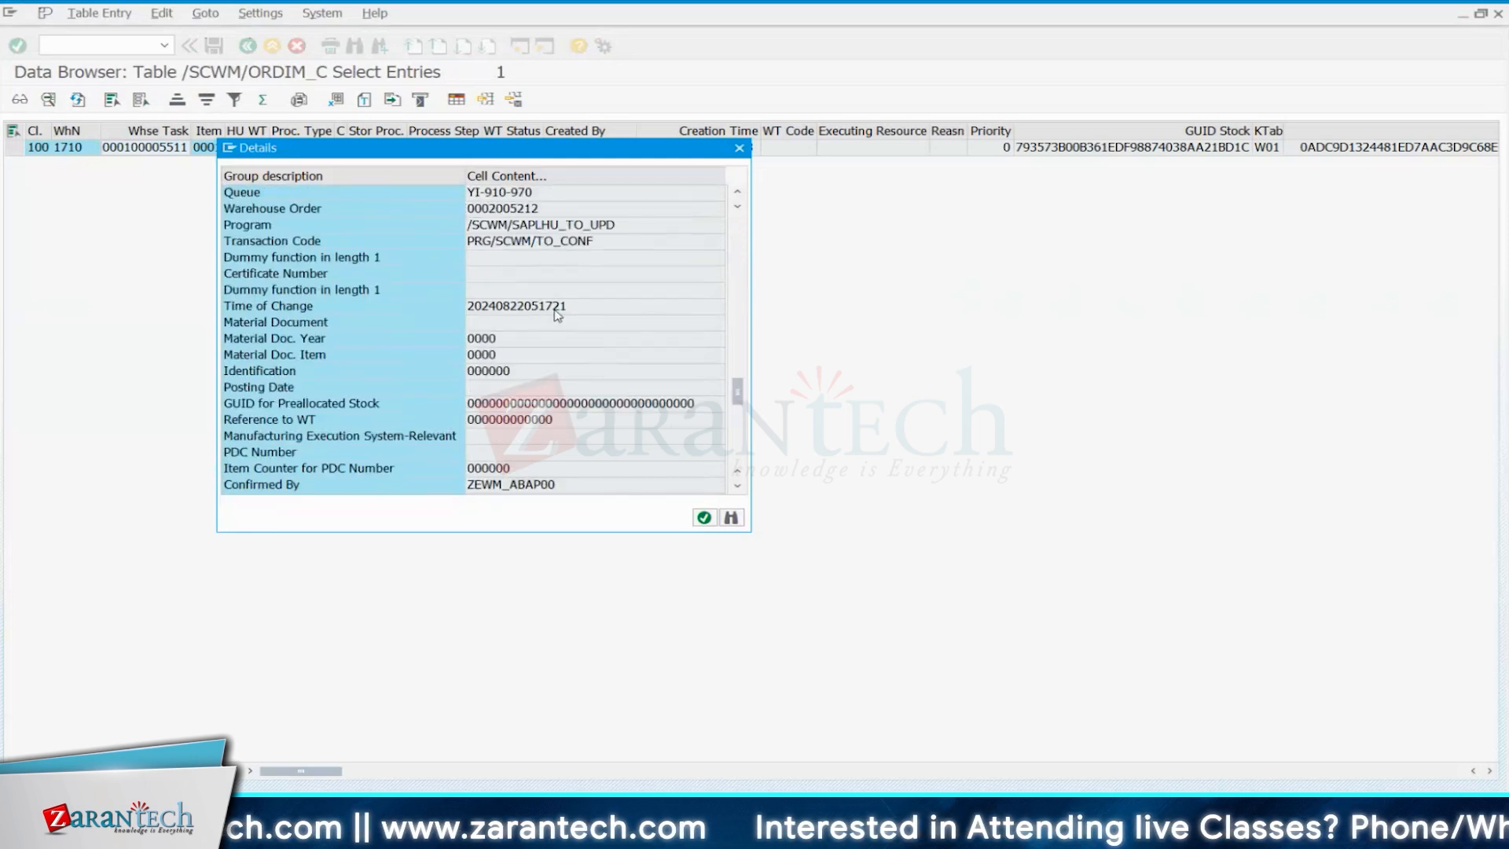
{"action": "scroll", "coordinate": [558, 313], "scroll_direction": "up", "scroll_amount": 1}
{"action": "left_click", "coordinate": [497, 265]}
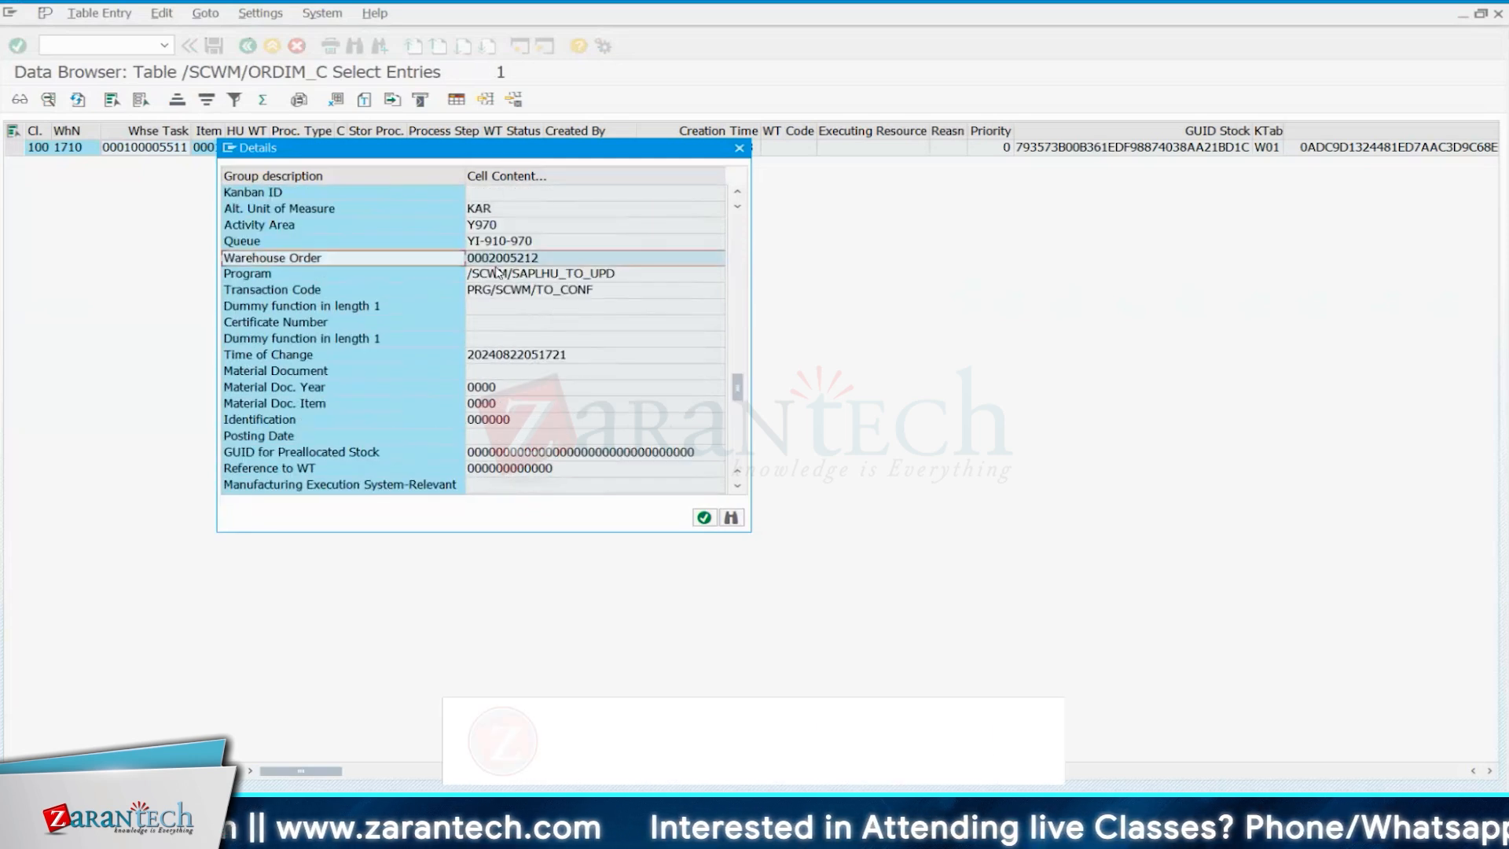
{"action": "left_click", "coordinate": [530, 263]}
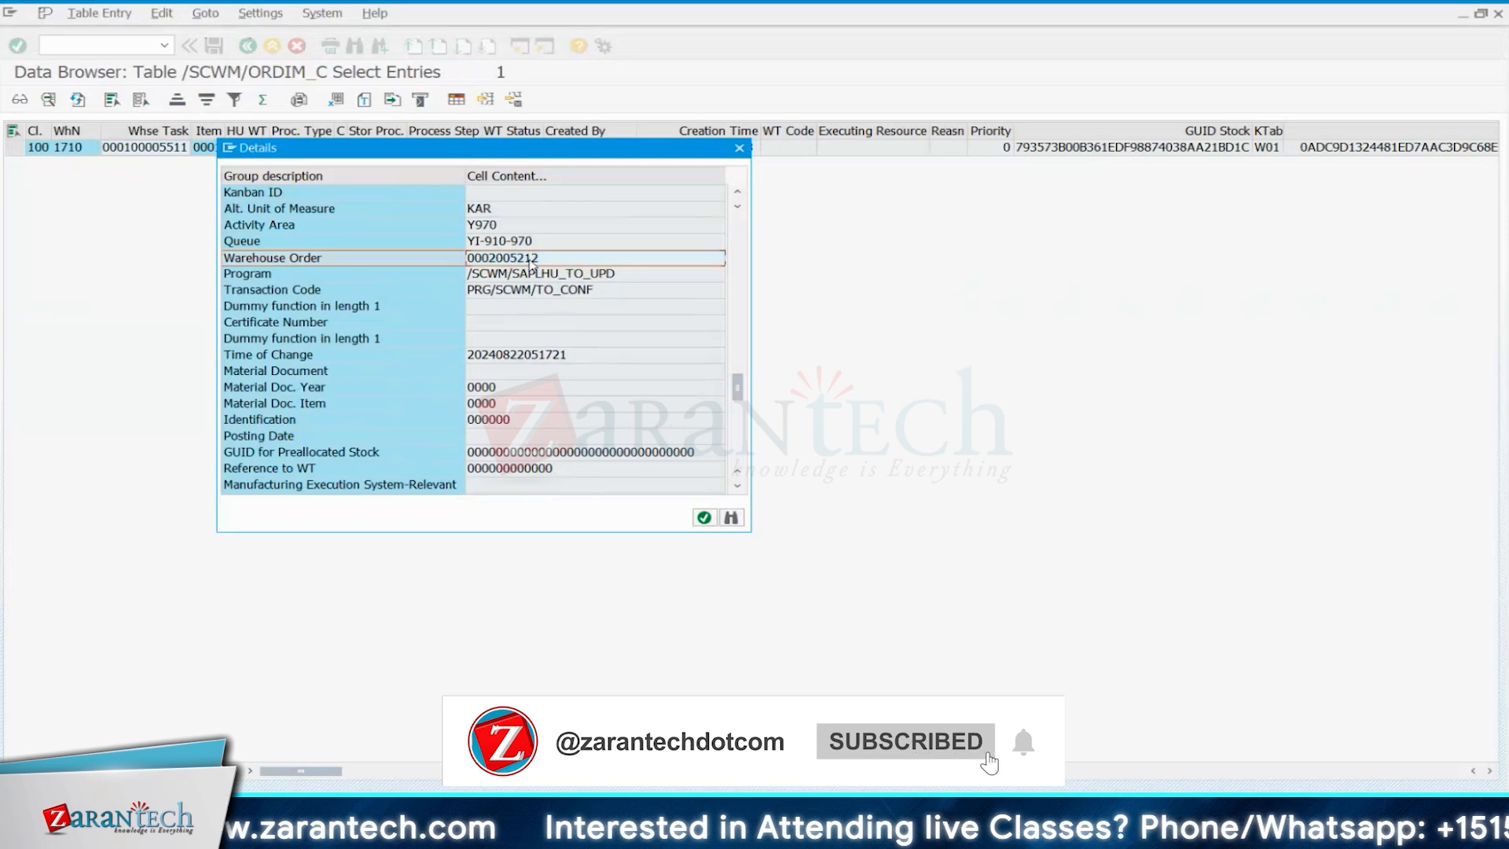
{"action": "left_click_drag", "start_coordinate": [390, 147], "coordinate": [513, 200]}
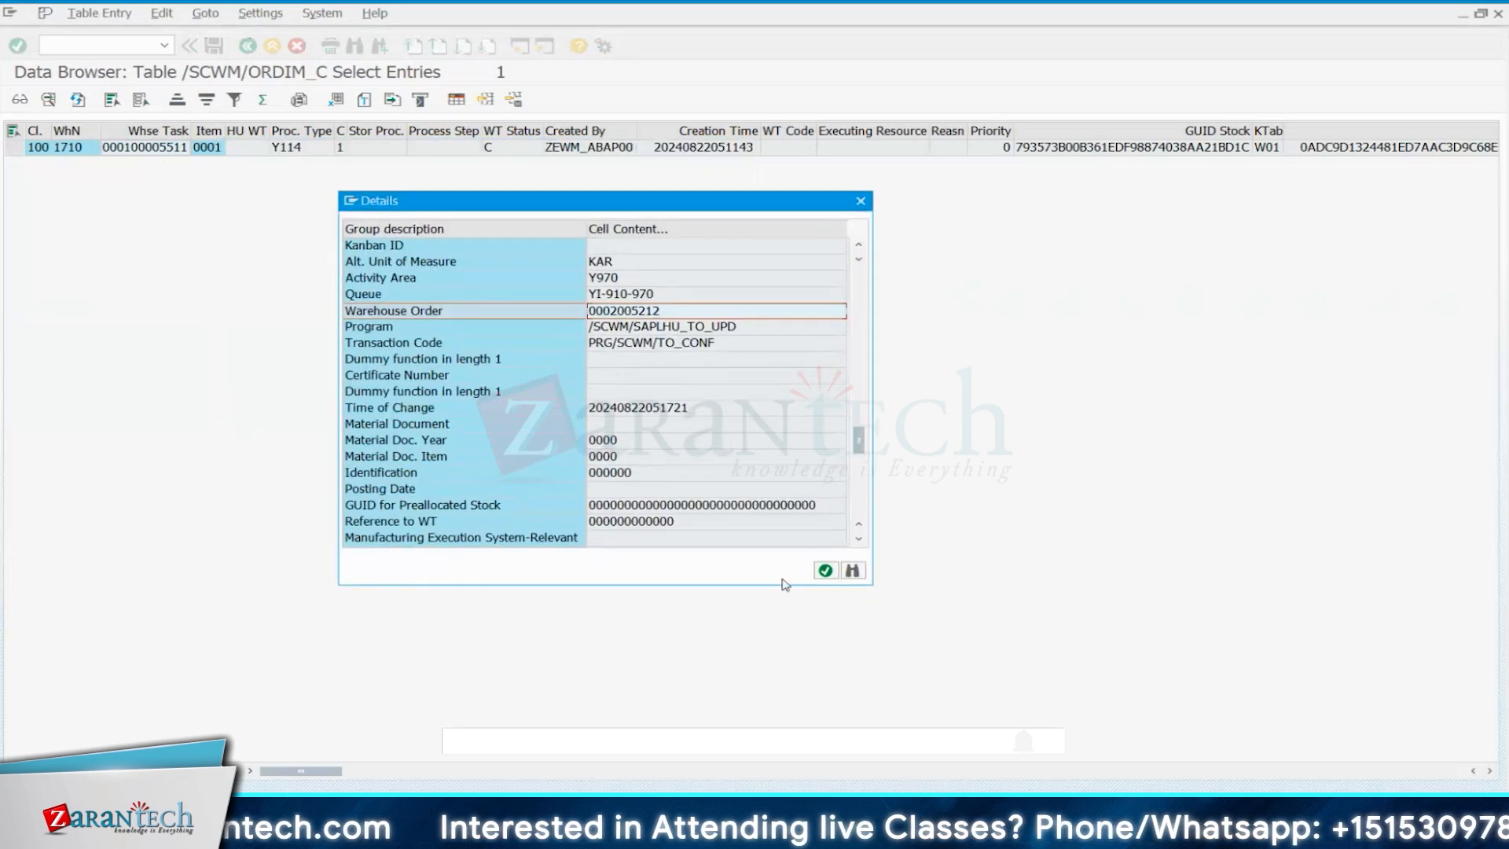
{"action": "mouse_move", "coordinate": [761, 829]}
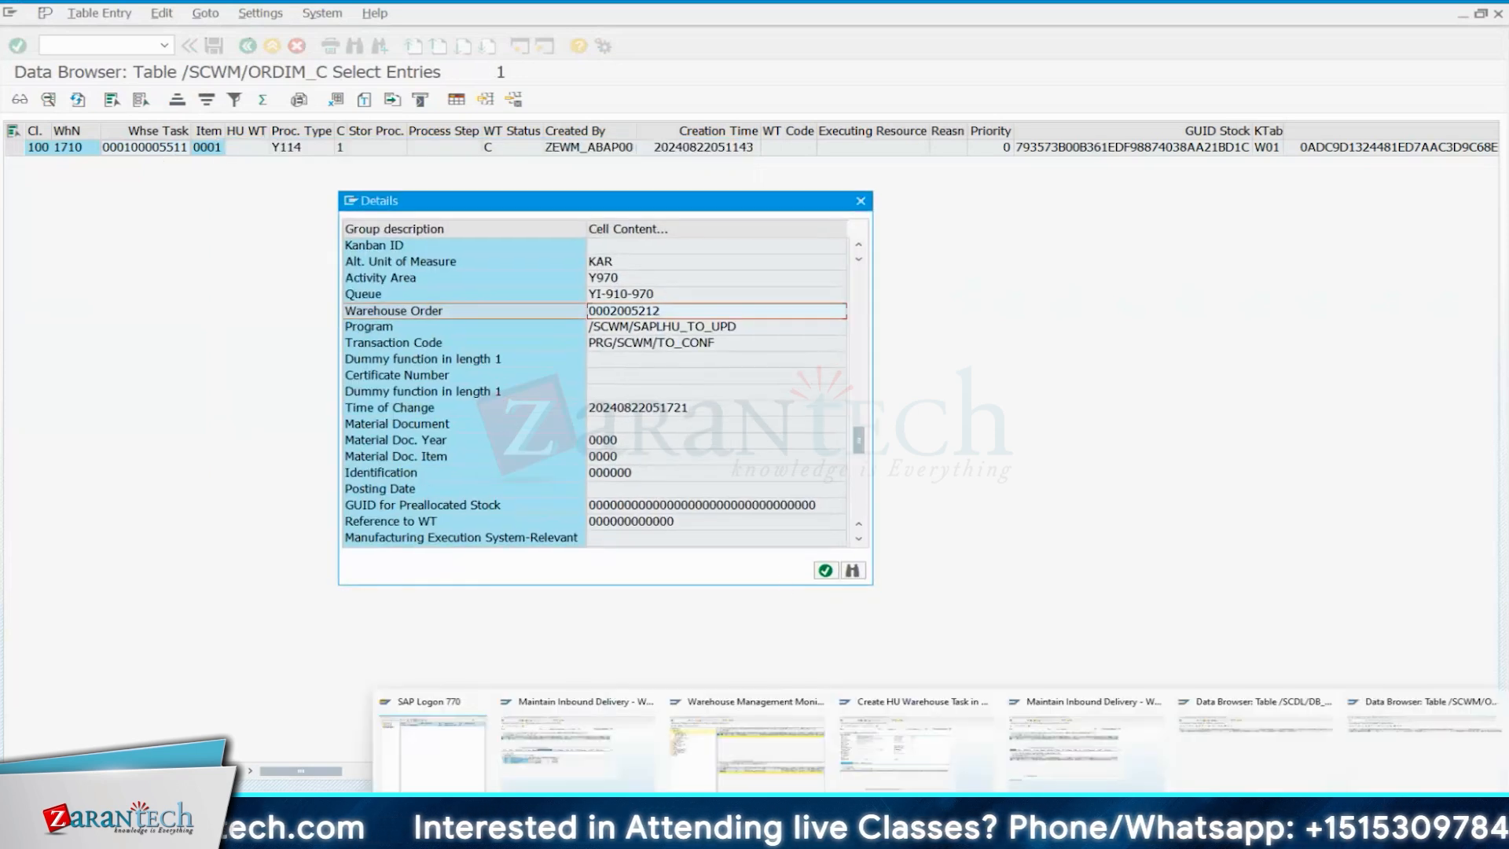
In the Warehouse Management Monitor, open the details of warehouse task 100005511 and find its warehouse order.
{"action": "left_click", "coordinate": [760, 777]}
{"action": "left_click", "coordinate": [469, 521]}
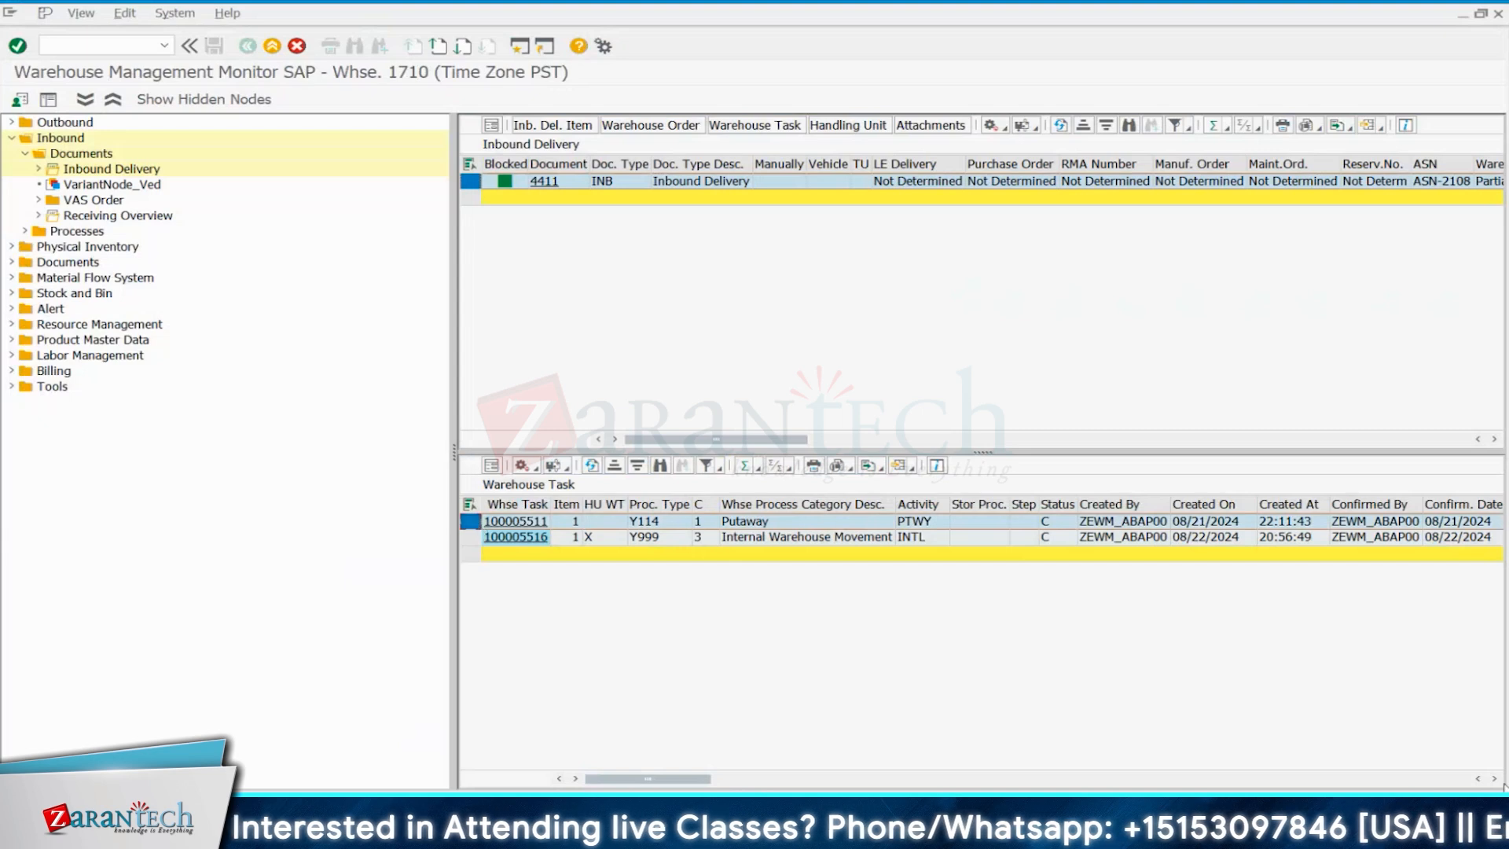
{"action": "left_click", "coordinate": [1494, 779]}
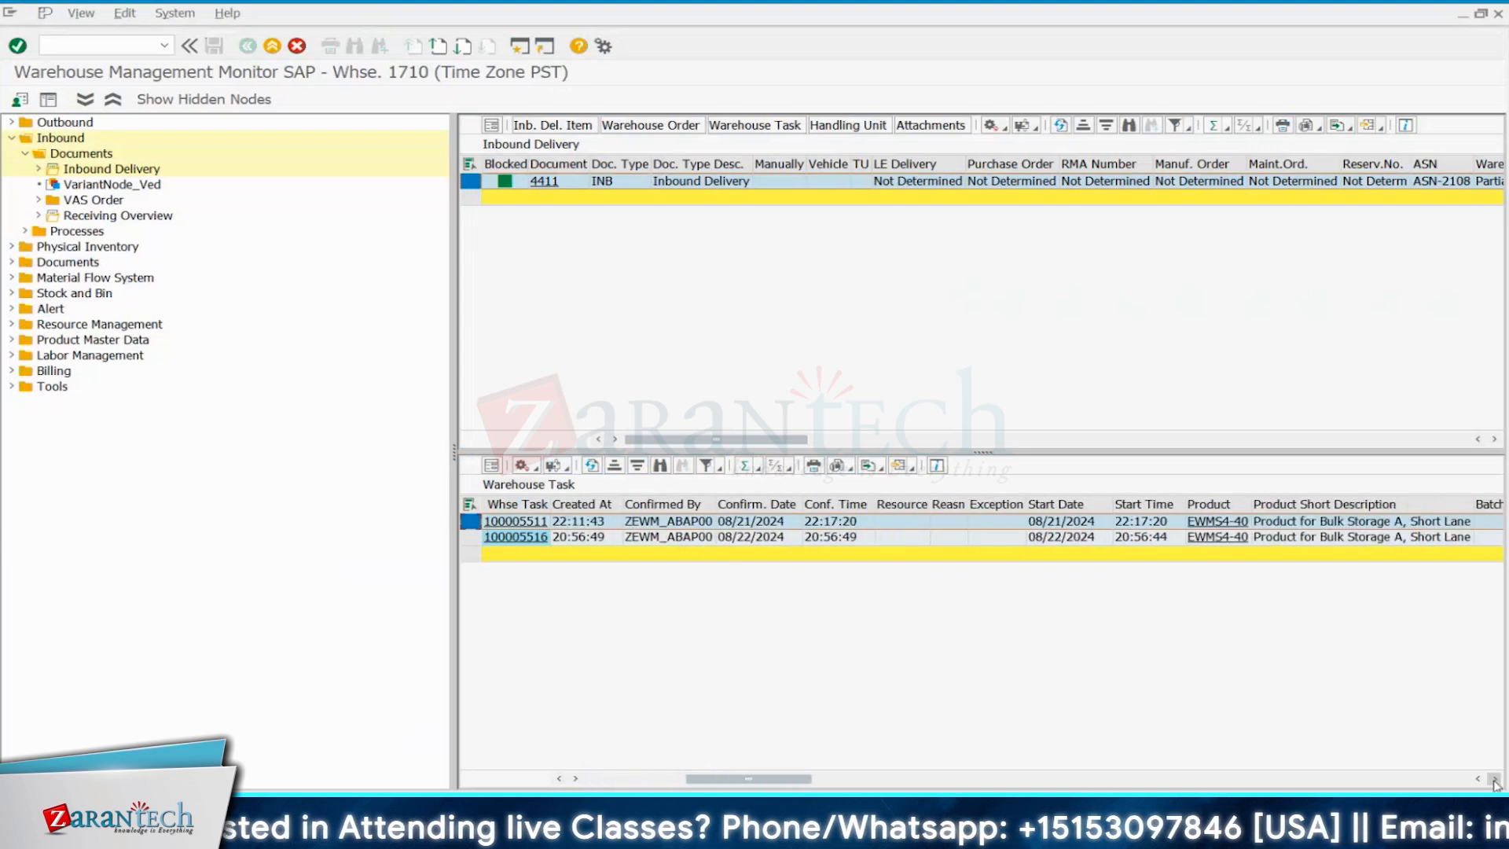
{"action": "left_click", "coordinate": [1494, 778]}
{"action": "left_click", "coordinate": [1493, 778]}
{"action": "left_click", "coordinate": [1494, 778]}
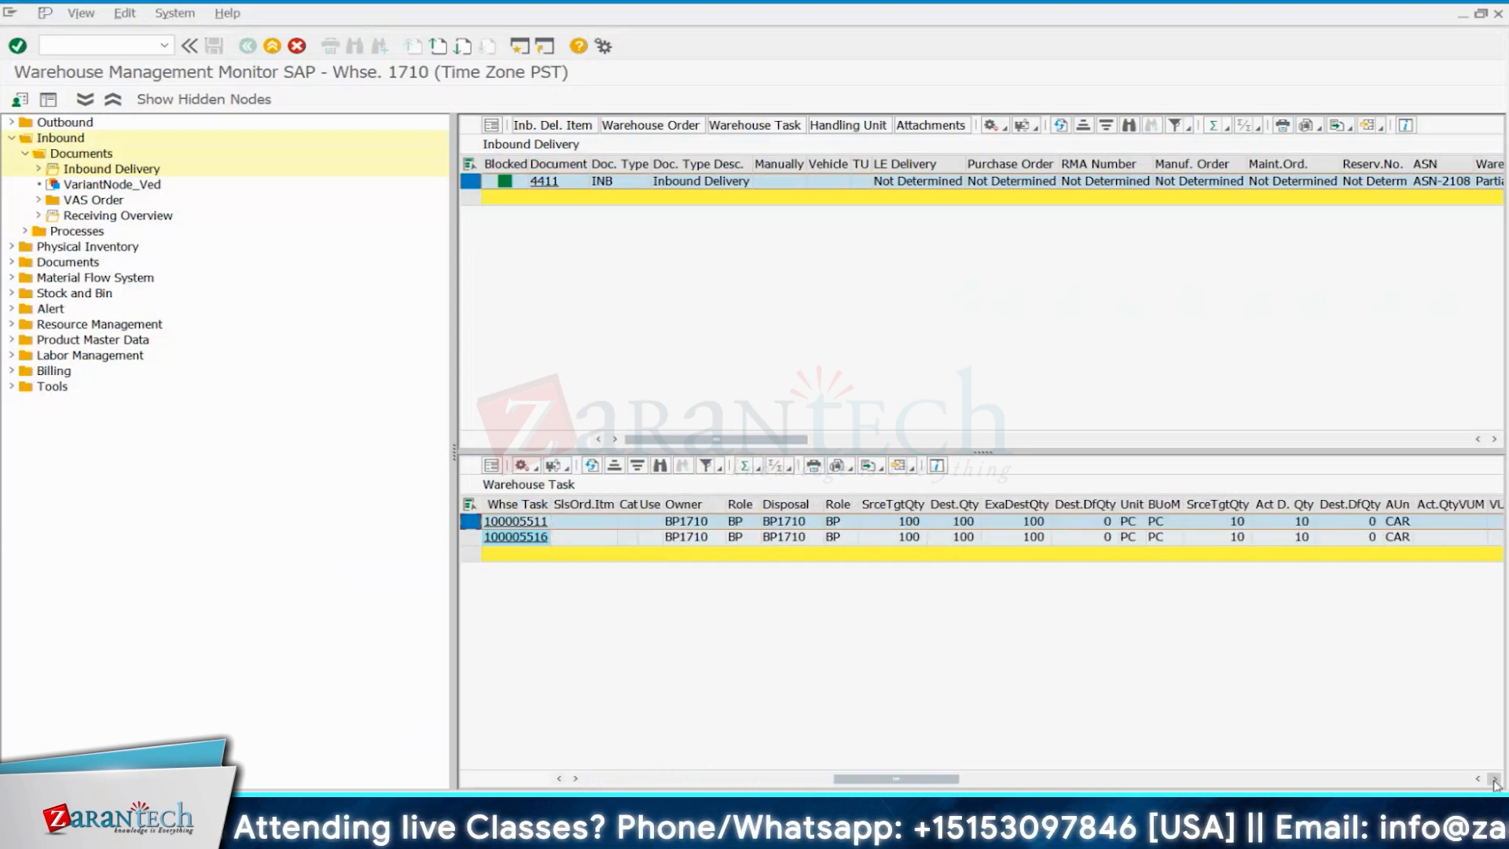
{"action": "left_click", "coordinate": [1493, 779]}
{"action": "left_click", "coordinate": [491, 465]}
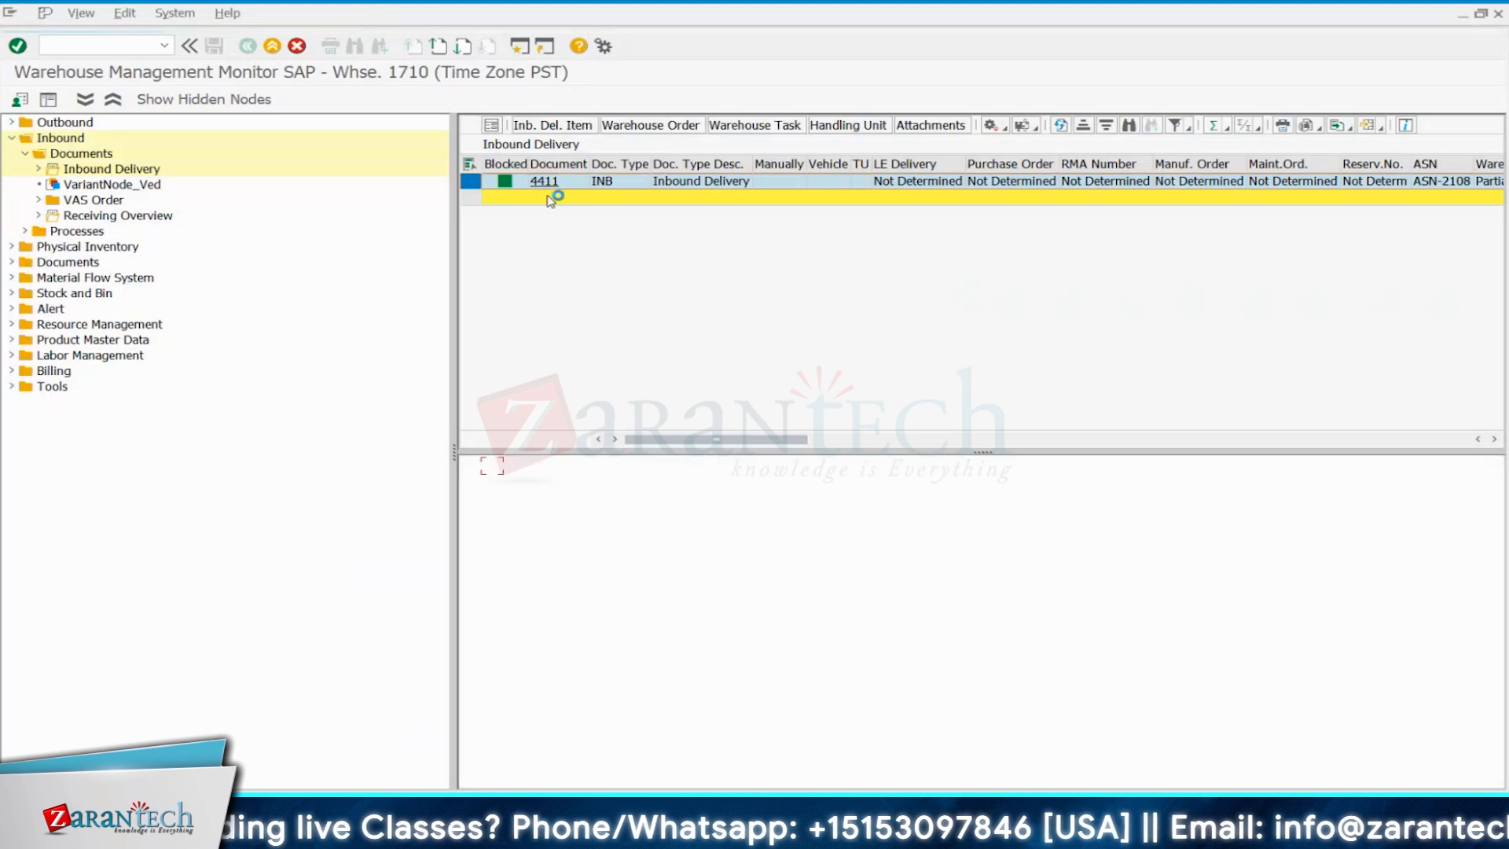
{"action": "scroll", "coordinate": [869, 576], "scroll_direction": "down", "scroll_amount": 3}
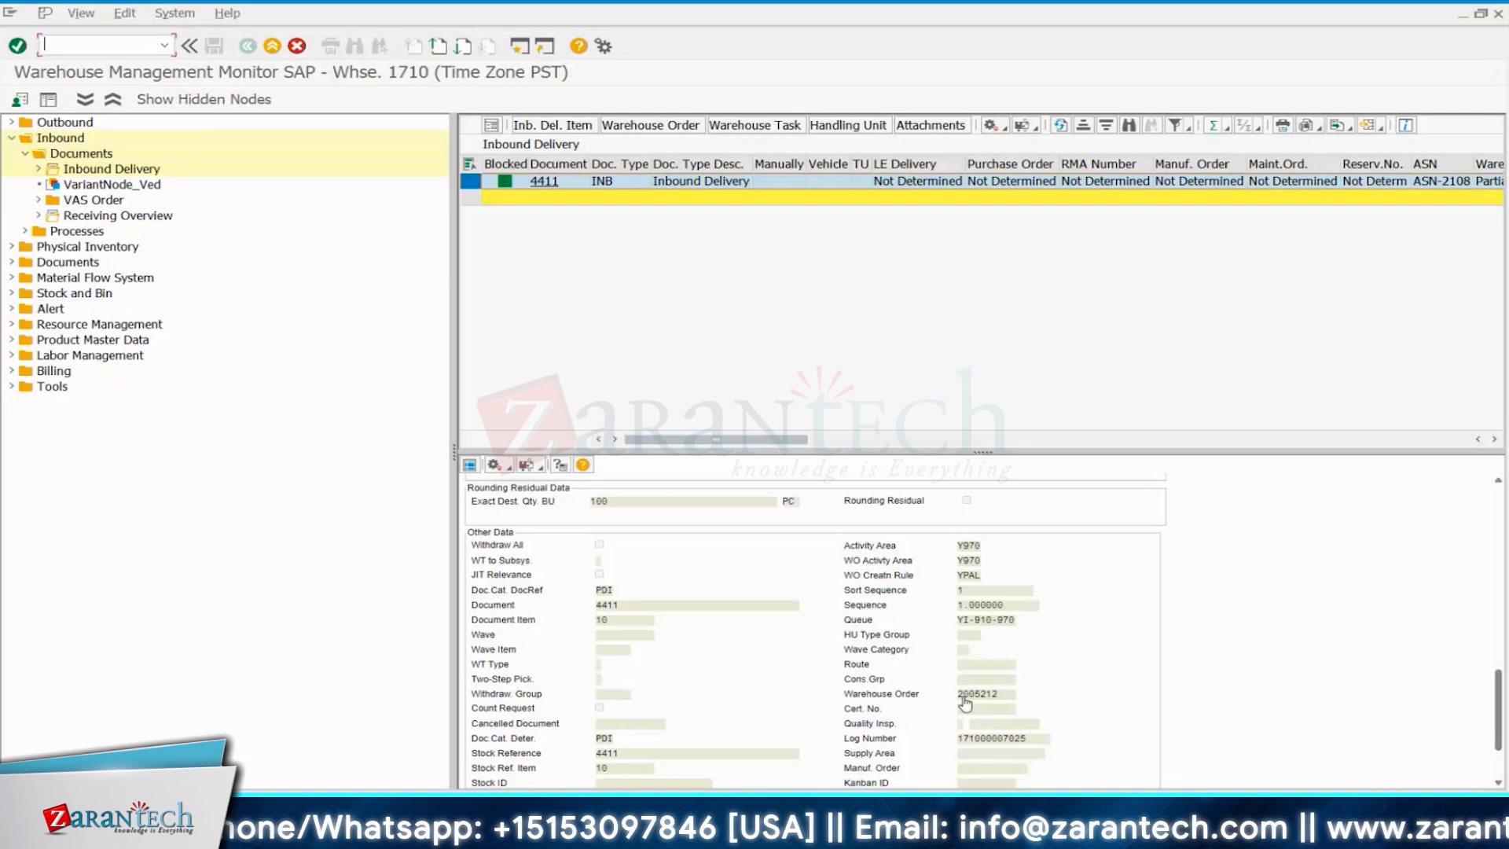
Return to the /SCWM/ORDIM_C record details and review the fields from the warehouse order back up to the client.
{"action": "key", "text": "alt+Tab"}
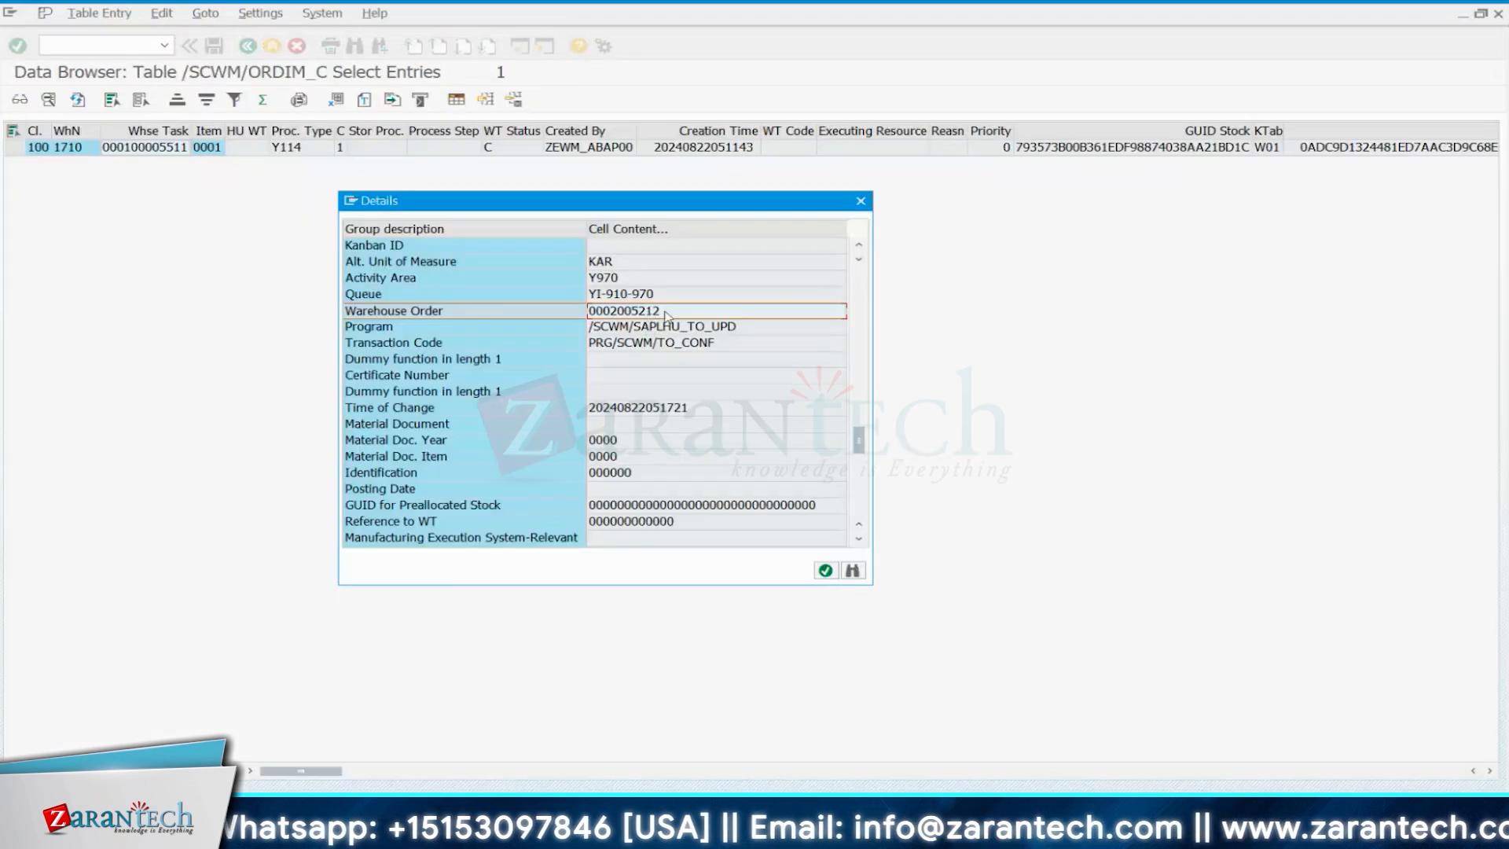
{"action": "scroll", "coordinate": [617, 425], "scroll_direction": "up", "scroll_amount": 5}
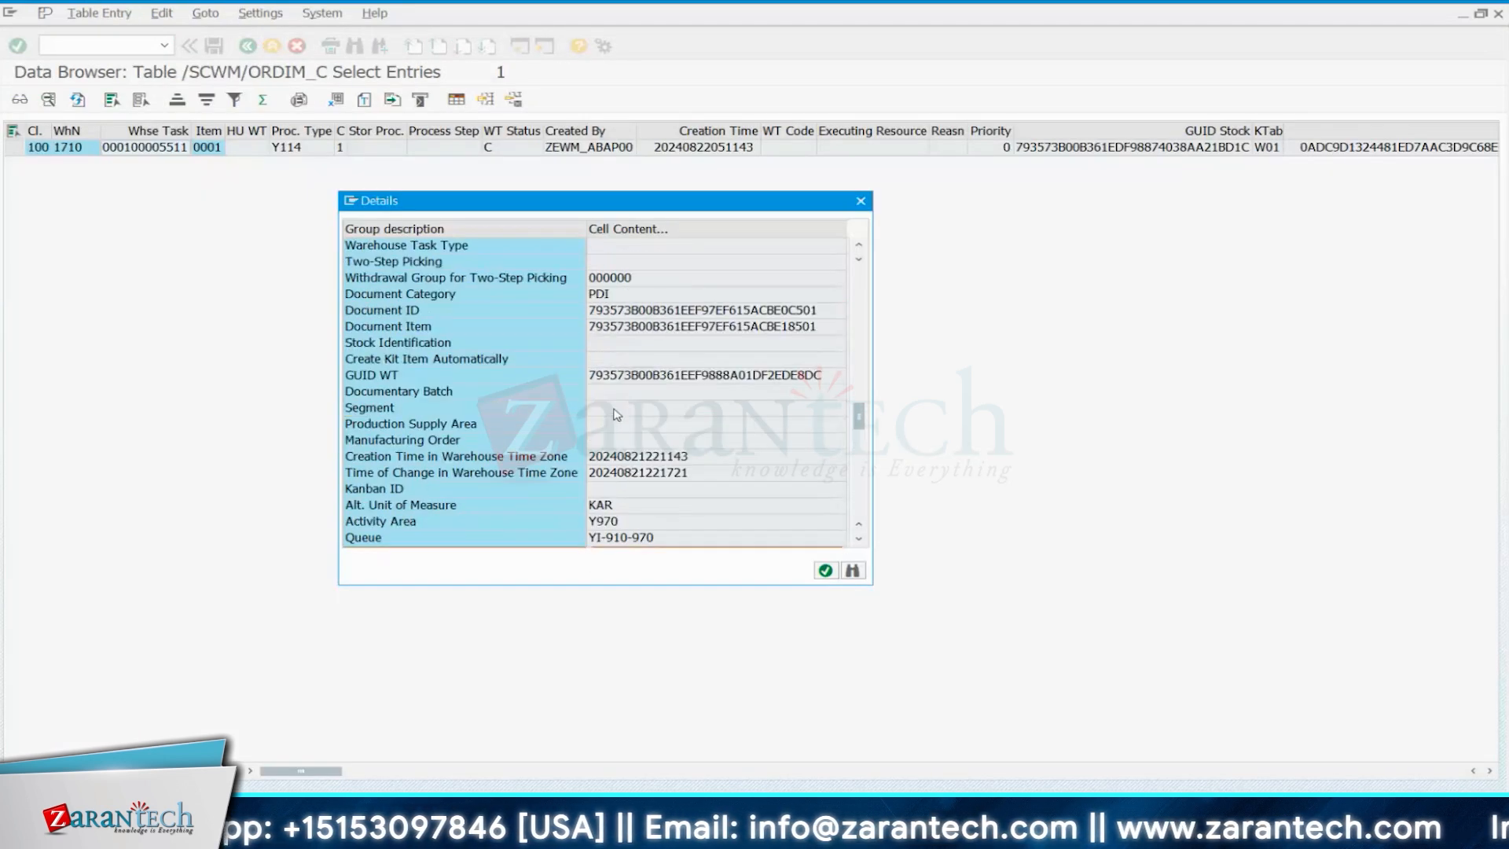
{"action": "scroll", "coordinate": [617, 414], "scroll_direction": "up", "scroll_amount": 1}
{"action": "scroll", "coordinate": [617, 414], "scroll_direction": "up", "scroll_amount": 10}
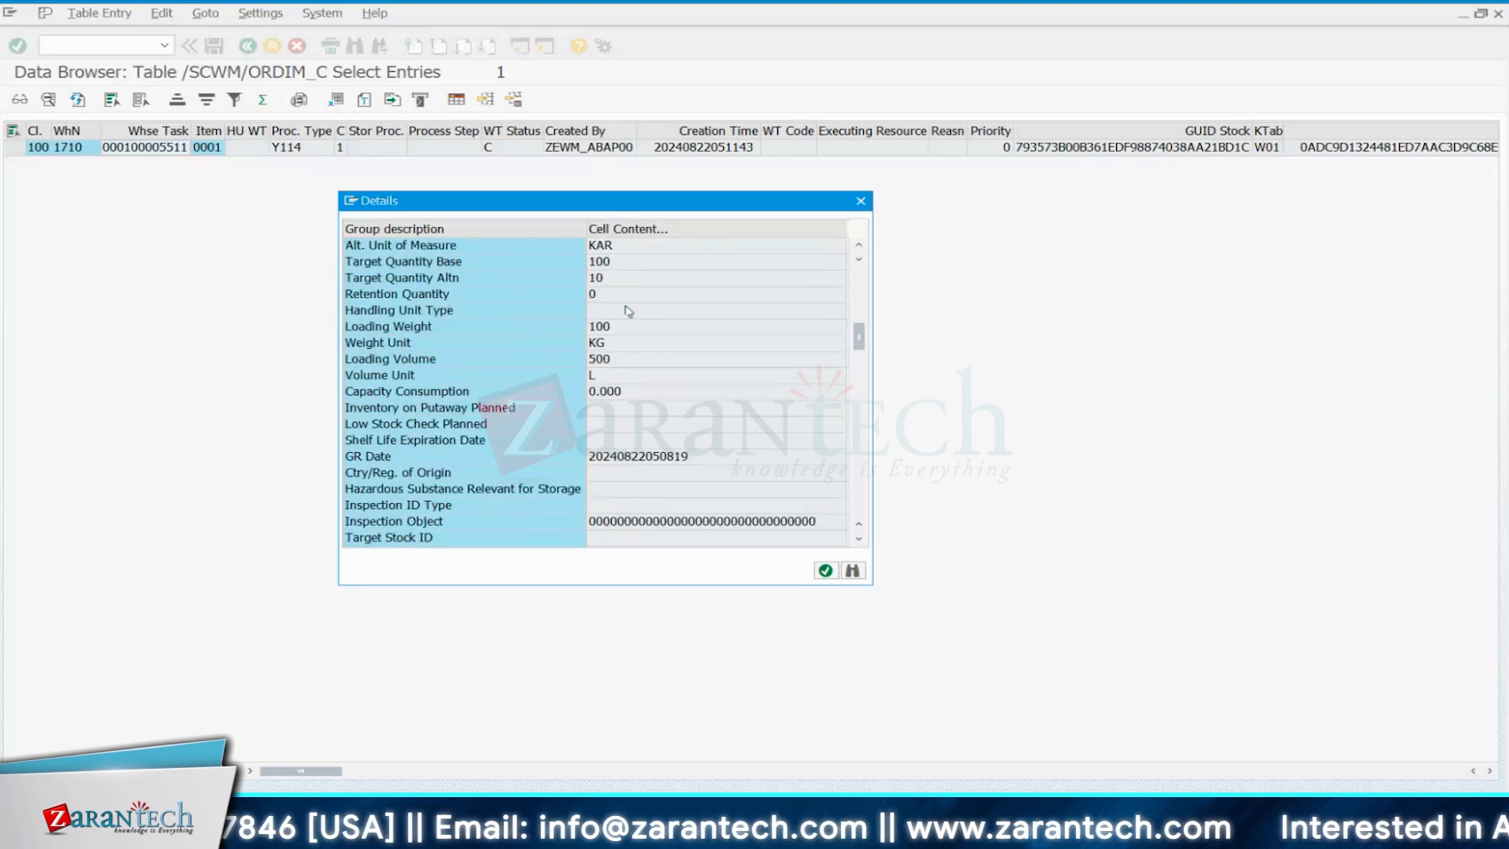
{"action": "scroll", "coordinate": [660, 326], "scroll_direction": "up", "scroll_amount": 5}
{"action": "scroll", "coordinate": [668, 327], "scroll_direction": "up", "scroll_amount": 4}
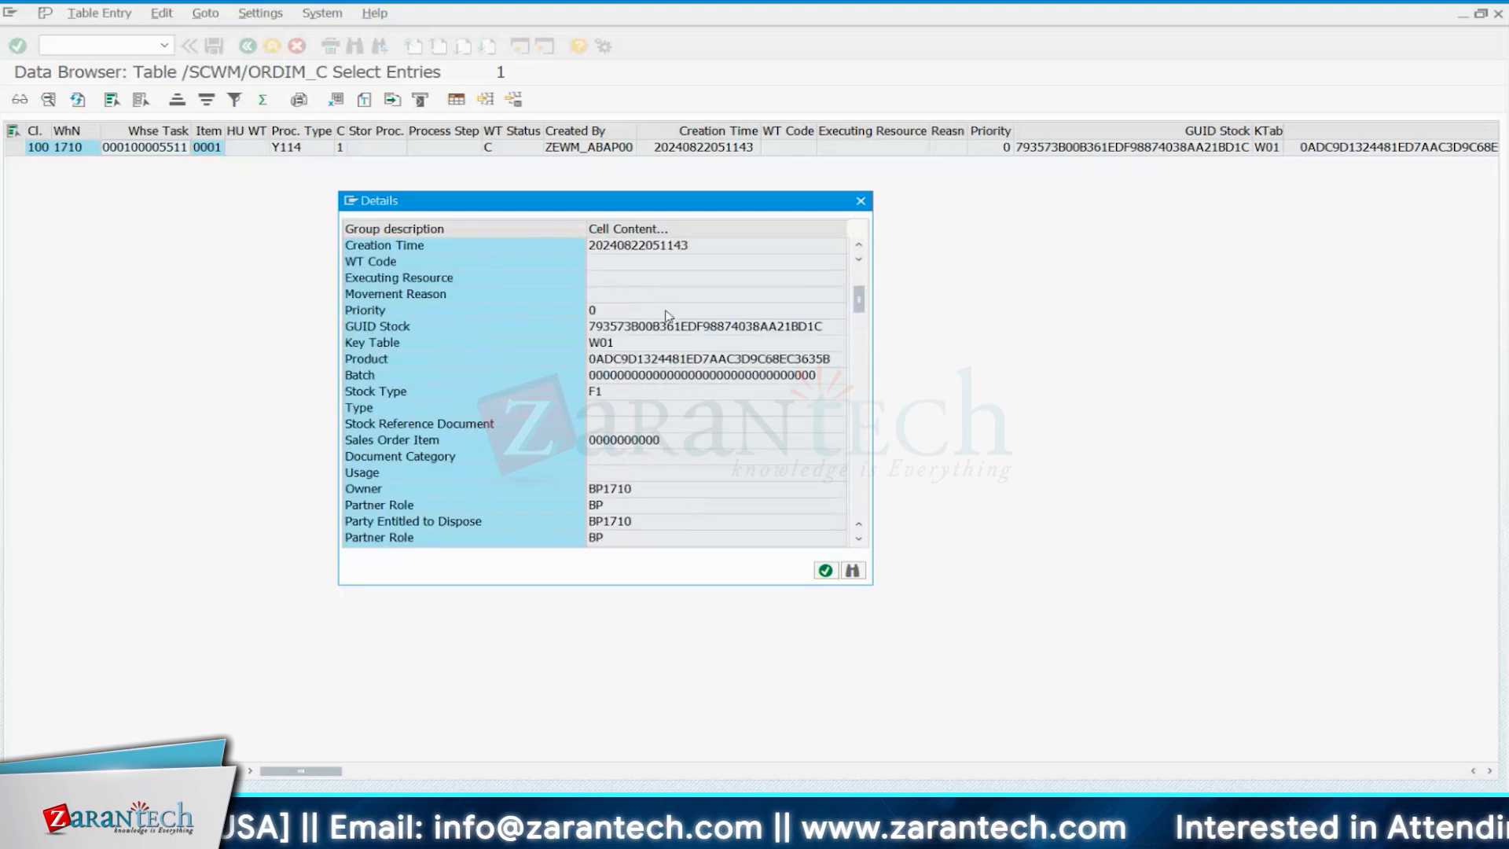
{"action": "scroll", "coordinate": [676, 307], "scroll_direction": "up", "scroll_amount": 3}
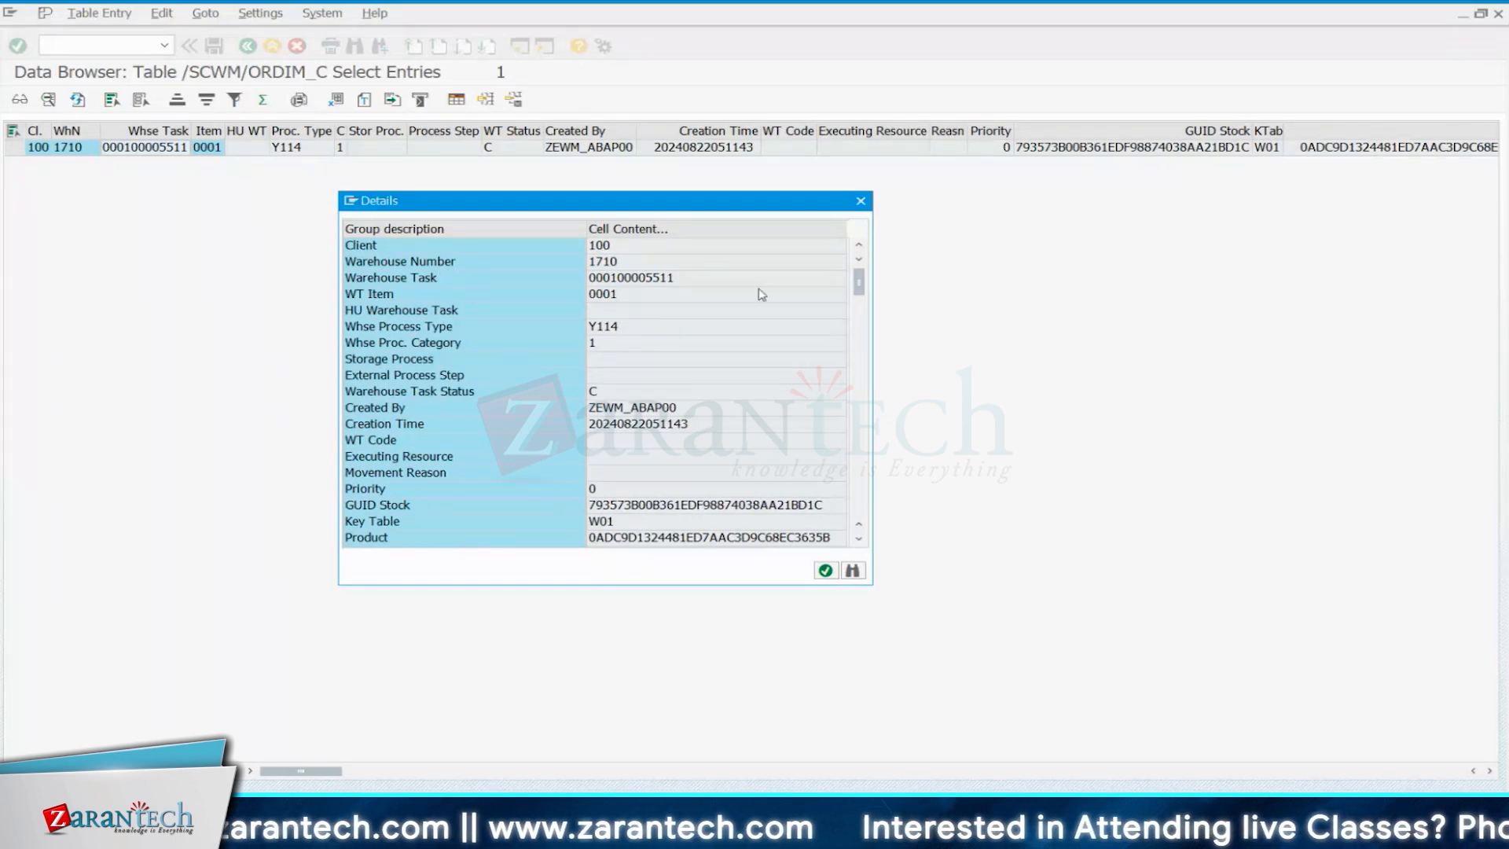
Close the record details, return to the /SCWM/ORDIM_C selection screen and clear the warehouse task criterion.
{"action": "left_click", "coordinate": [861, 200]}
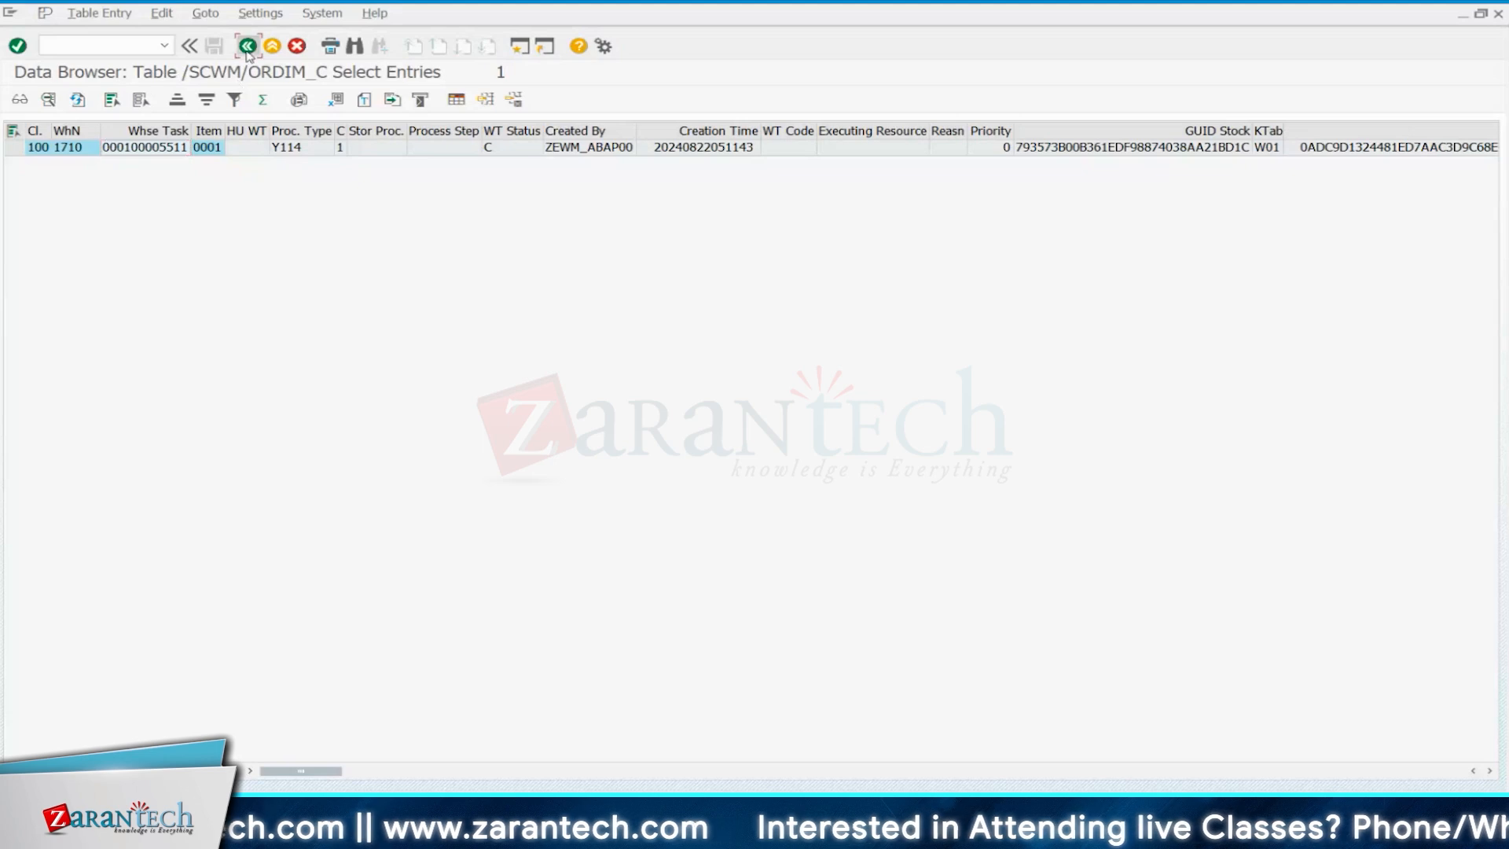
{"action": "left_click", "coordinate": [246, 49]}
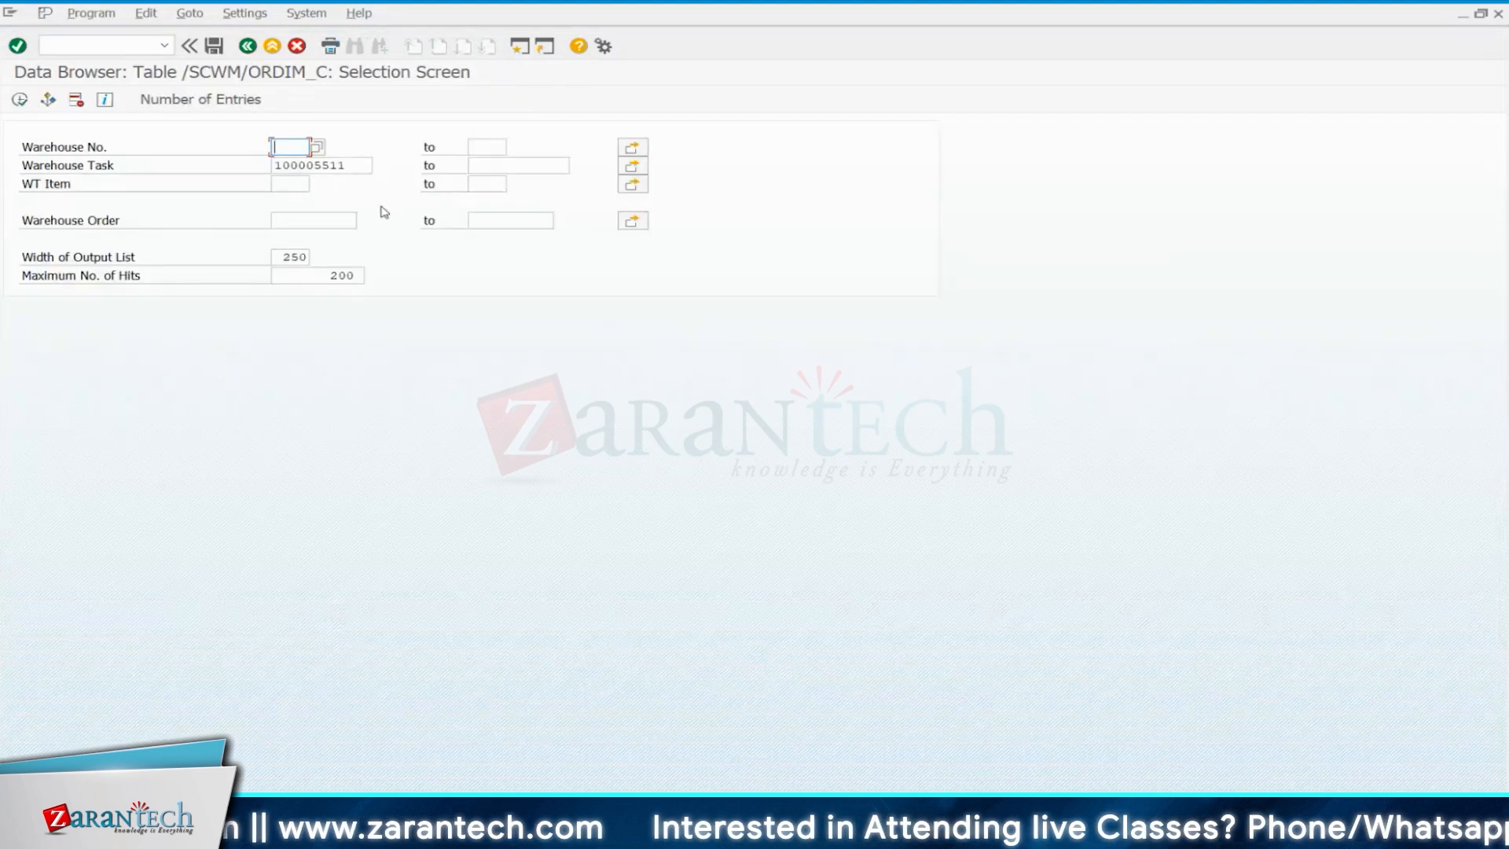
{"action": "left_click", "coordinate": [357, 162]}
{"action": "key", "text": "BackSpace"}
{"action": "key", "text": "BackSpace"}
{"action": "key", "text": "BackSpace"}
{"action": "key", "text": "BackSpace"}
{"action": "key", "text": "BackSpace"}
{"action": "key", "text": "BackSpace"}
{"action": "key", "text": "BackSpace"}
{"action": "key", "text": "BackSpace"}
{"action": "key", "text": "BackSpace"}
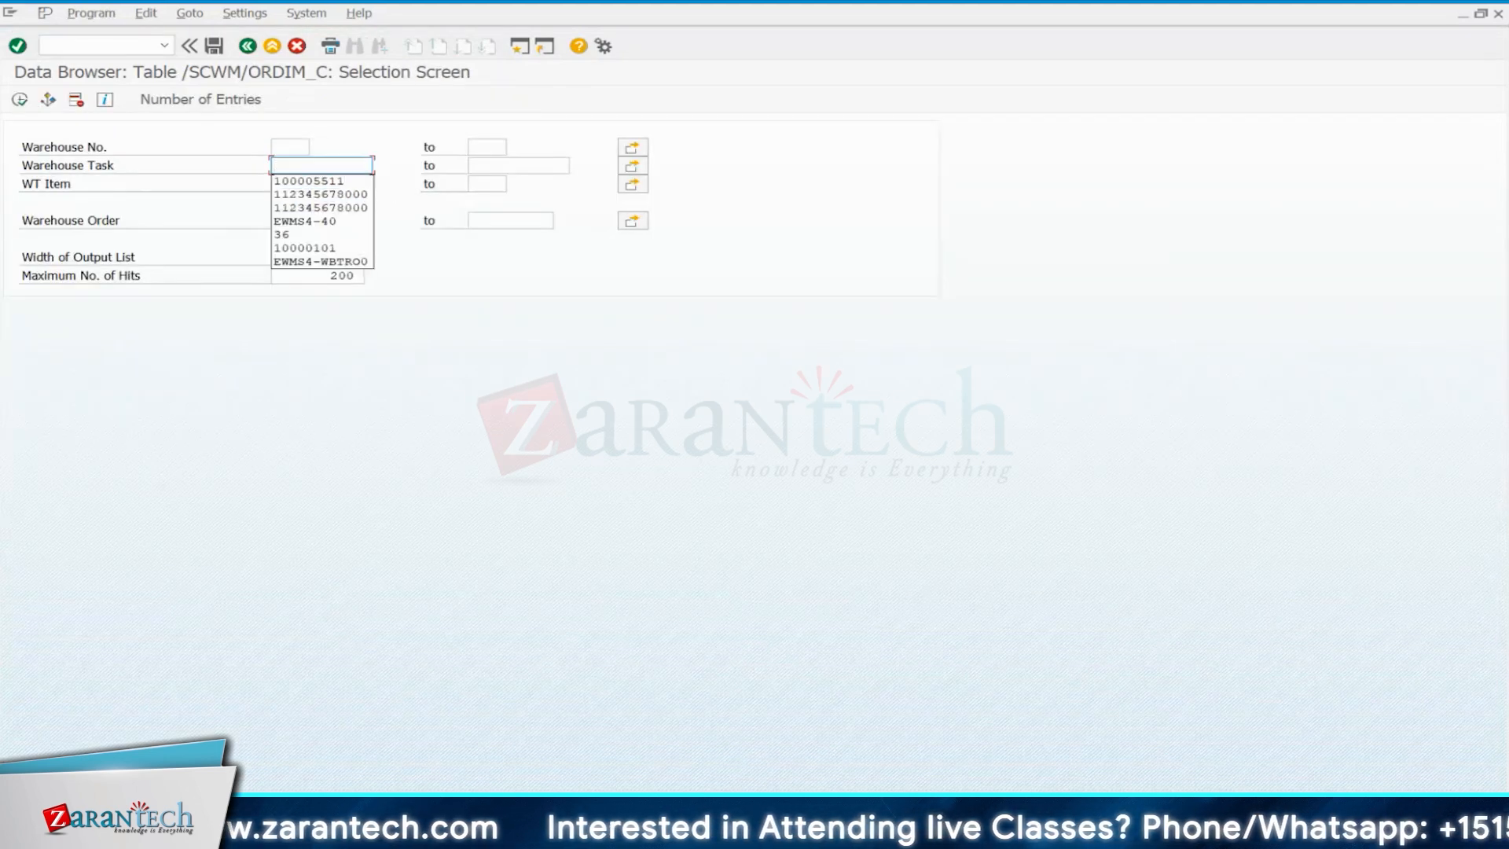
In the Warehouse Management Monitor, open the details of HU warehouse task 100005516 and find its warehouse order.
{"action": "mouse_move", "coordinate": [935, 833]}
{"action": "left_click", "coordinate": [747, 738]}
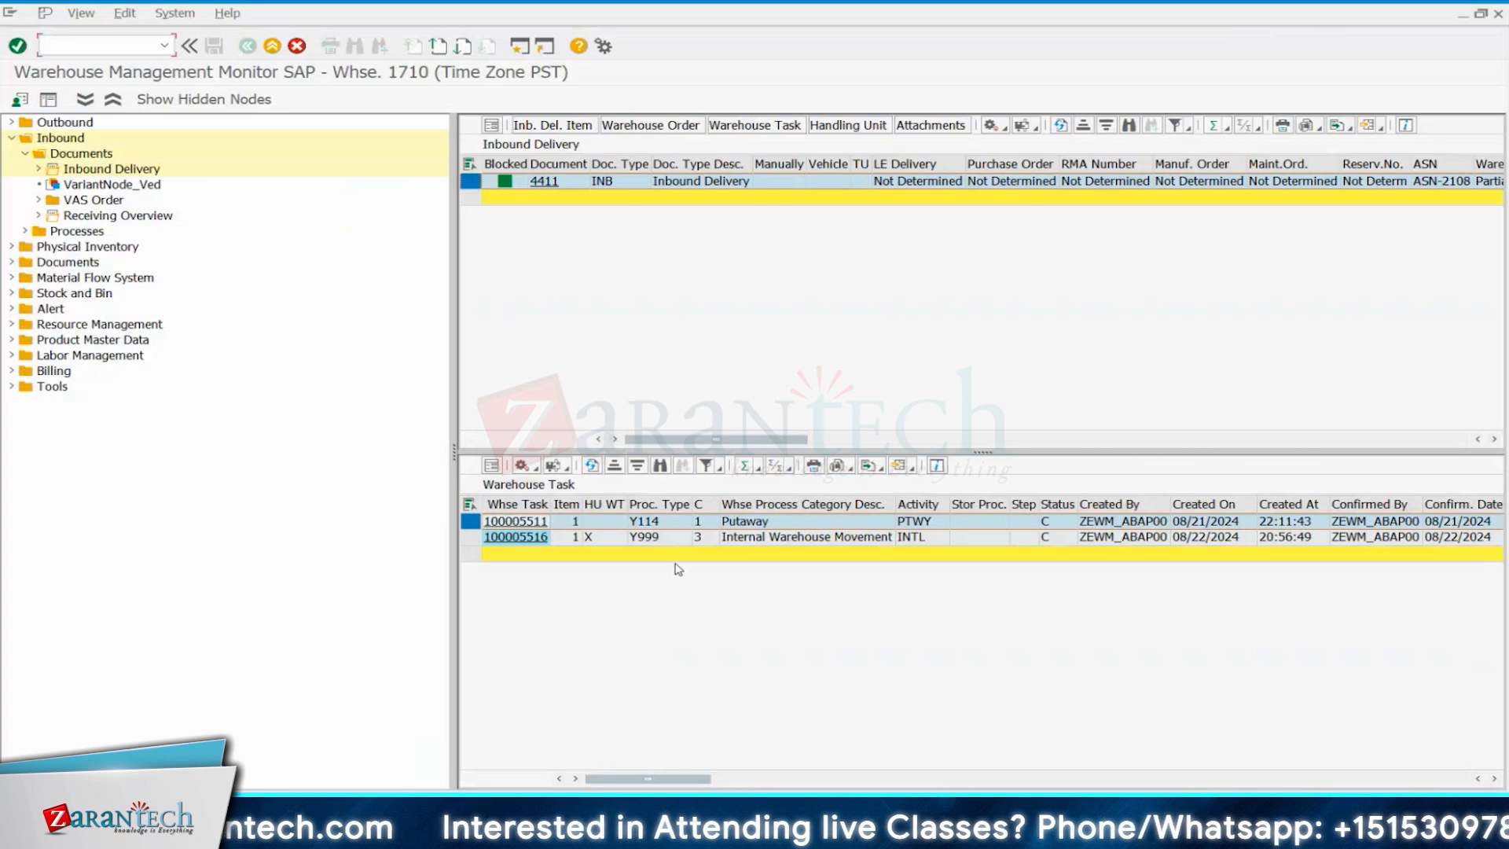
{"action": "left_click", "coordinate": [471, 538]}
{"action": "left_click_drag", "start_coordinate": [696, 781], "coordinate": [1501, 784]}
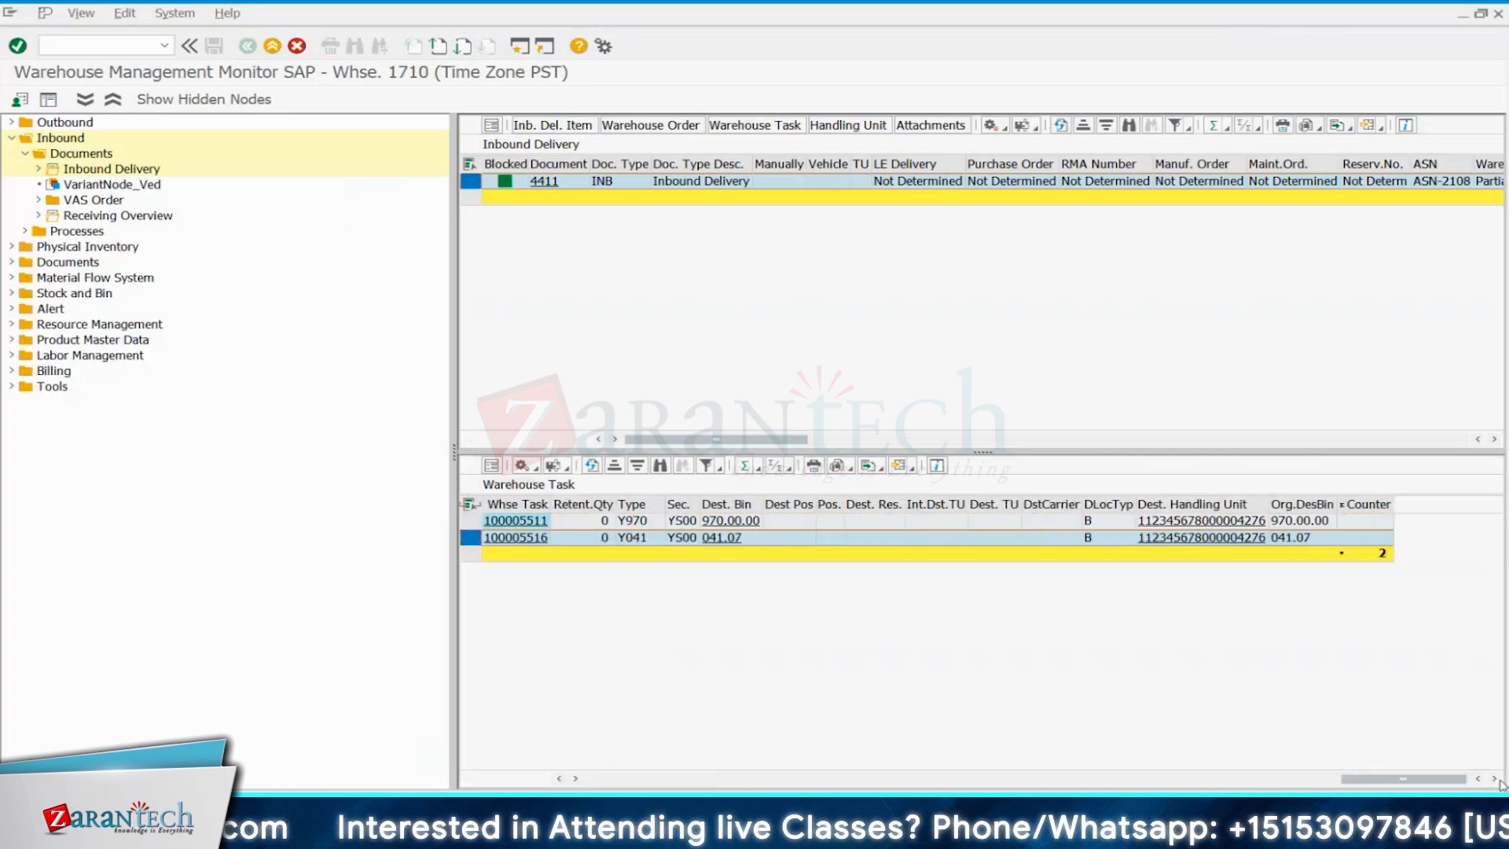
{"action": "left_click", "coordinate": [966, 778]}
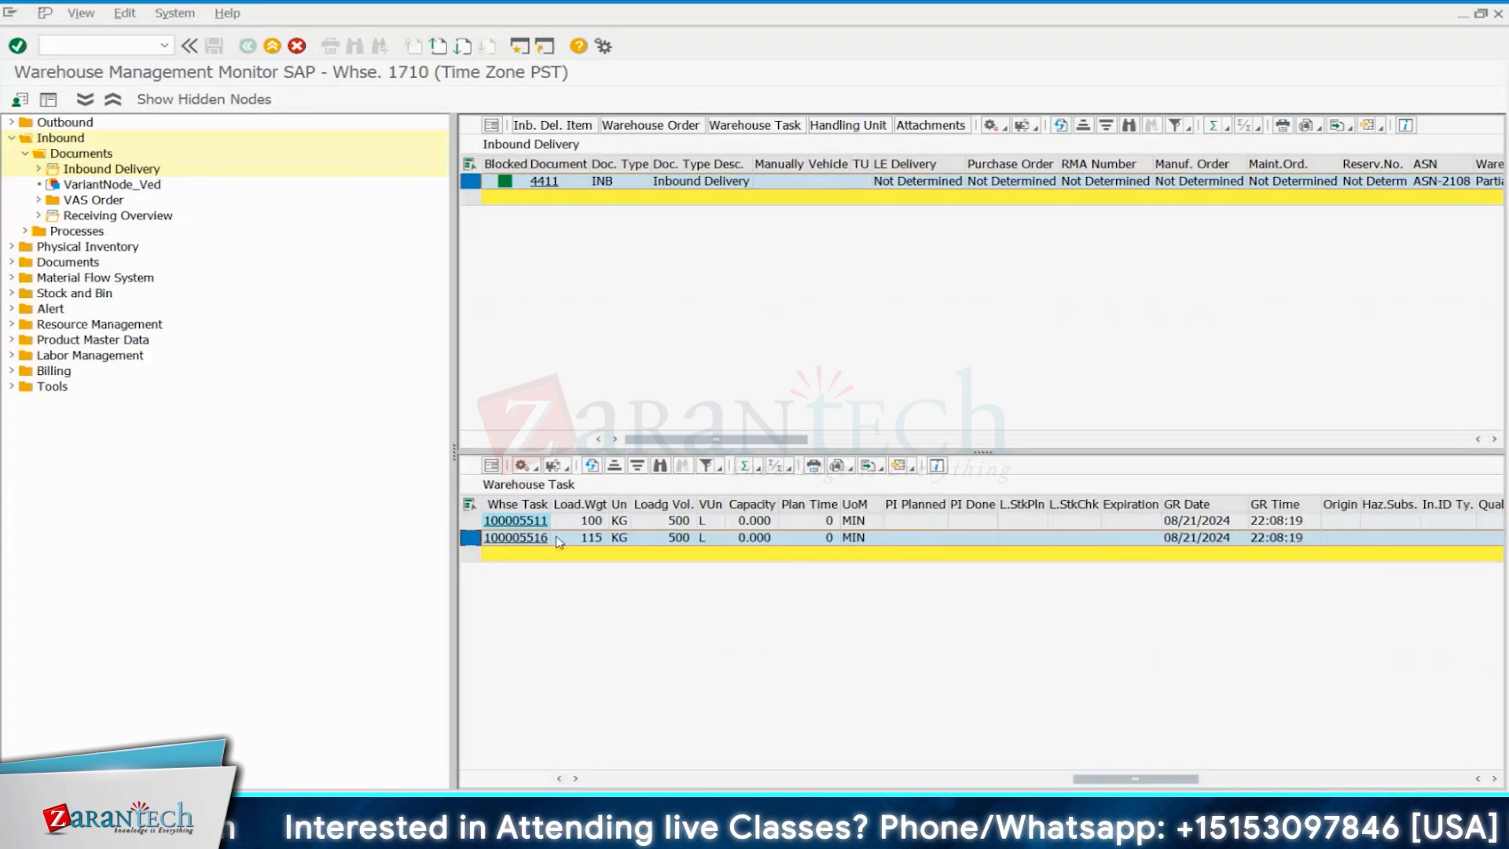
{"action": "left_click", "coordinate": [492, 467]}
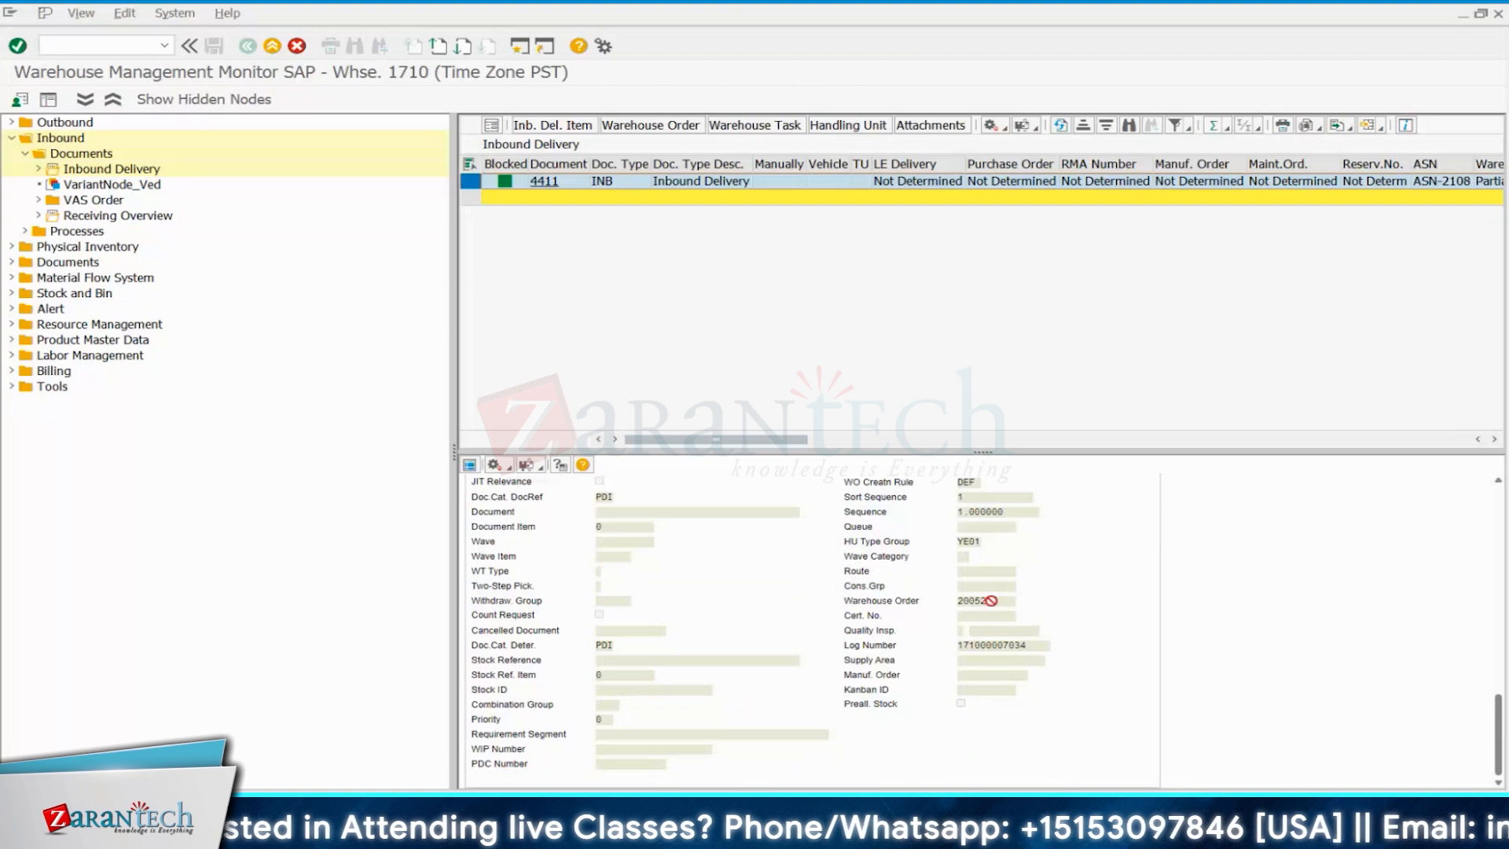
Display the /SCWM/ORDIM_C entry for the warehouse order number of task 100005516, and return to the Warehouse Management Monitor.
{"action": "mouse_move", "coordinate": [1100, 831]}
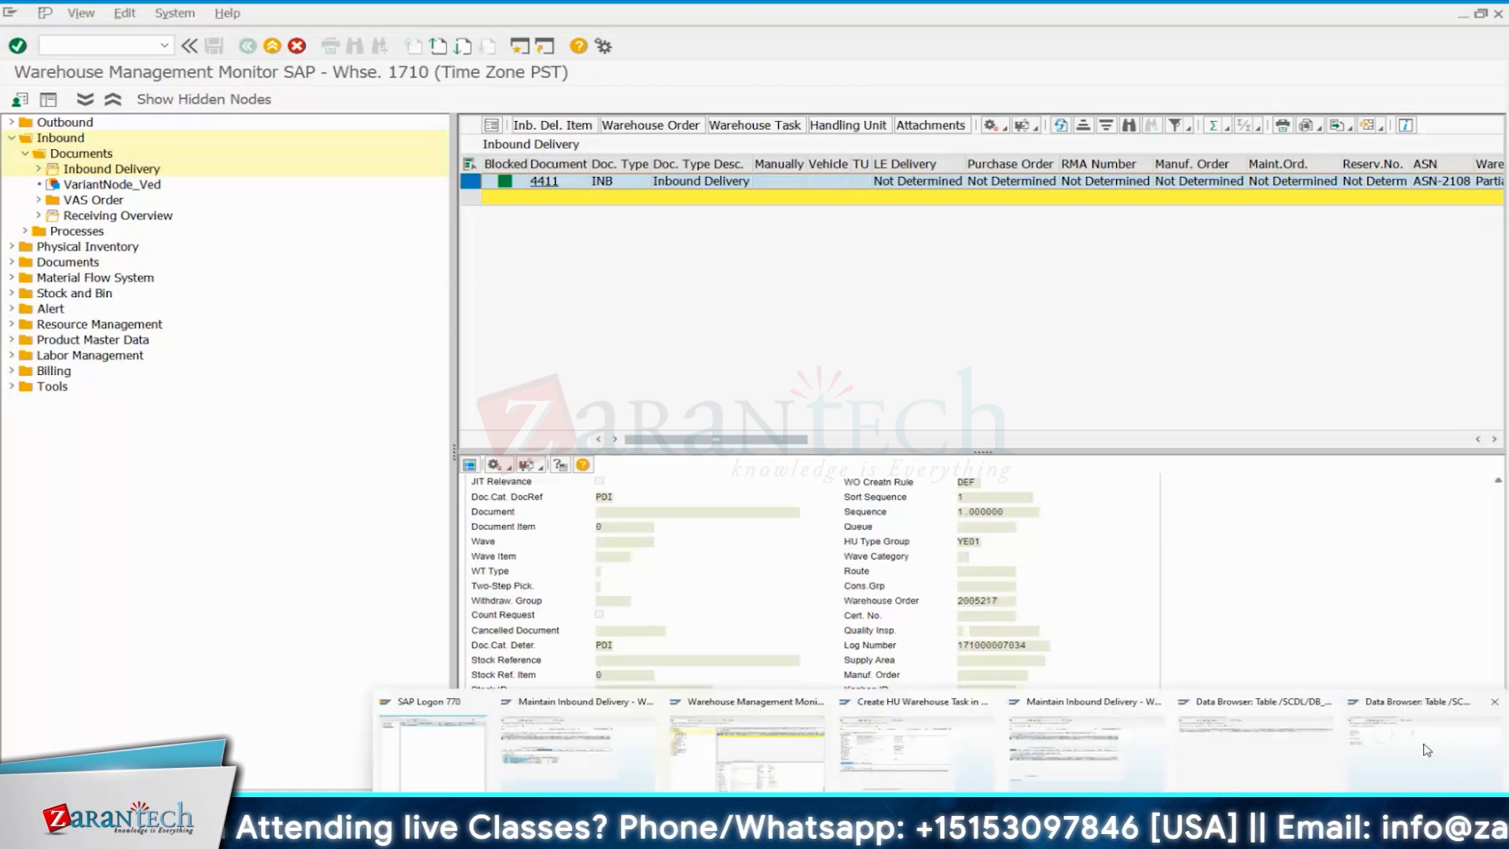
{"action": "left_click", "coordinate": [1427, 749]}
{"action": "left_click", "coordinate": [309, 224]}
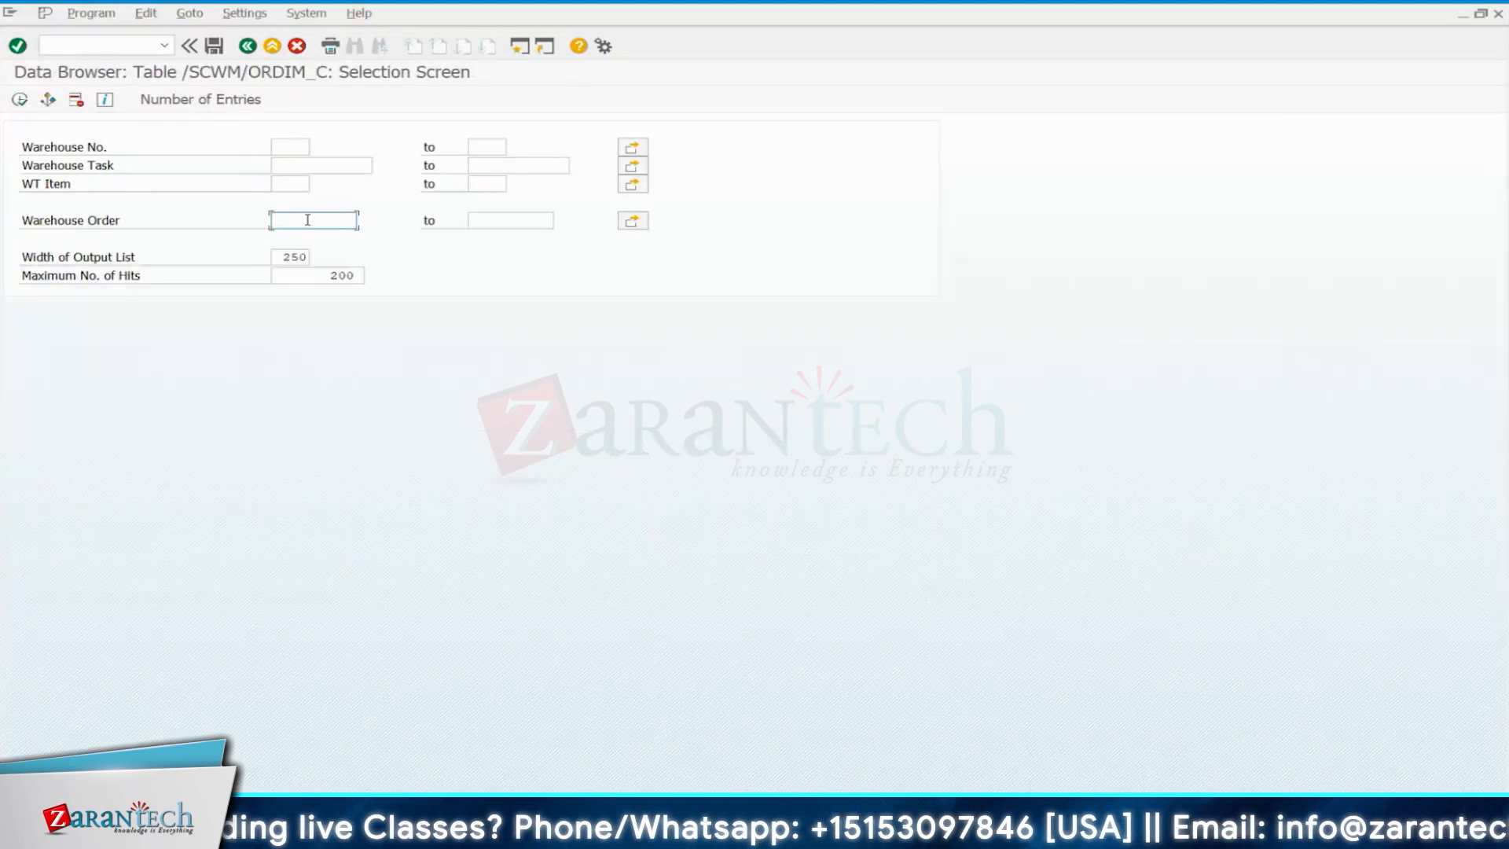
{"action": "type", "text": "200521"}
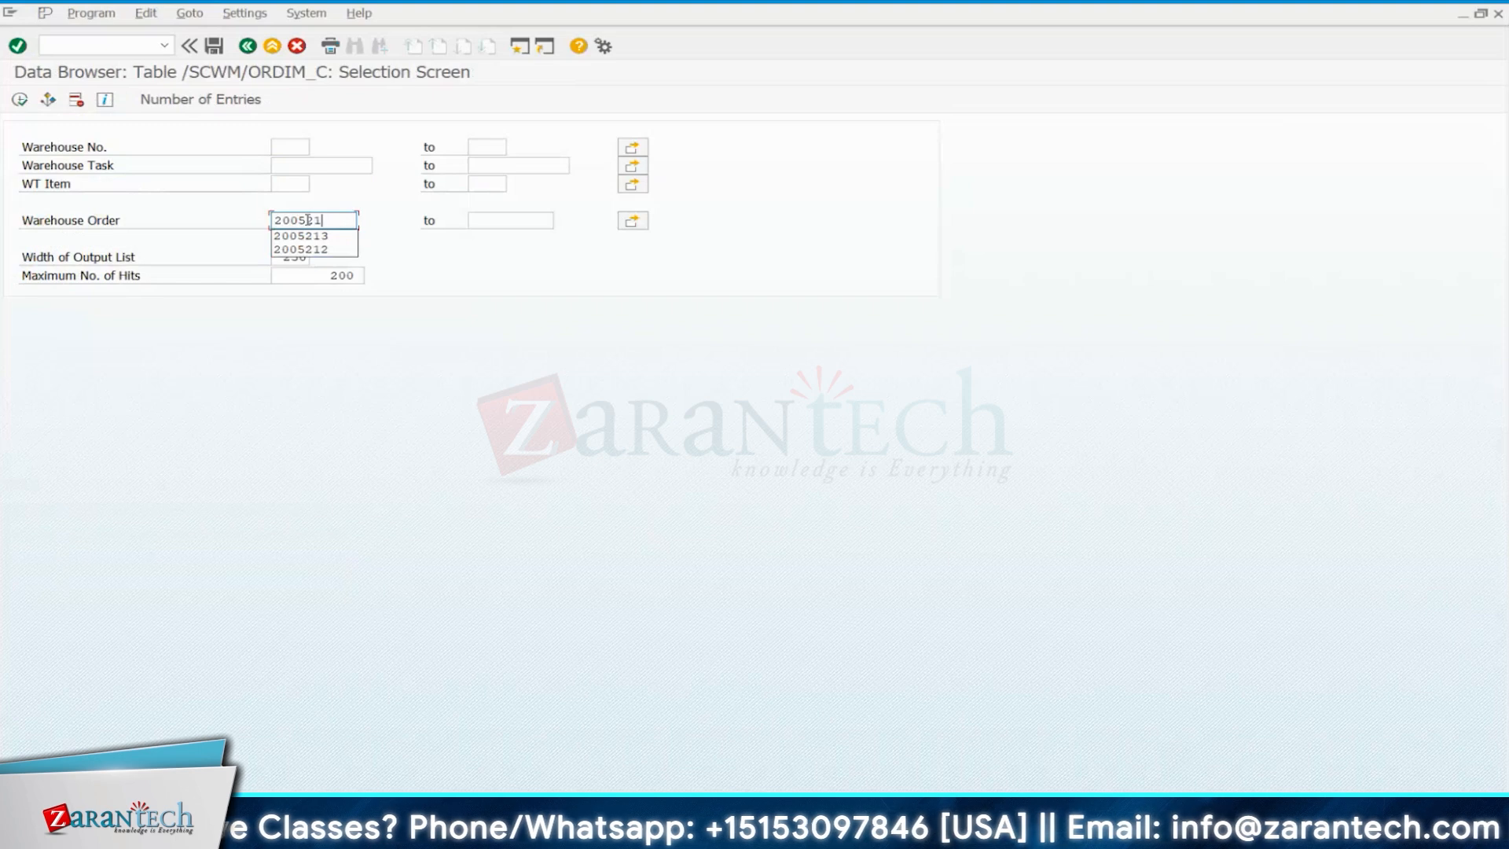
{"action": "key", "text": "F8"}
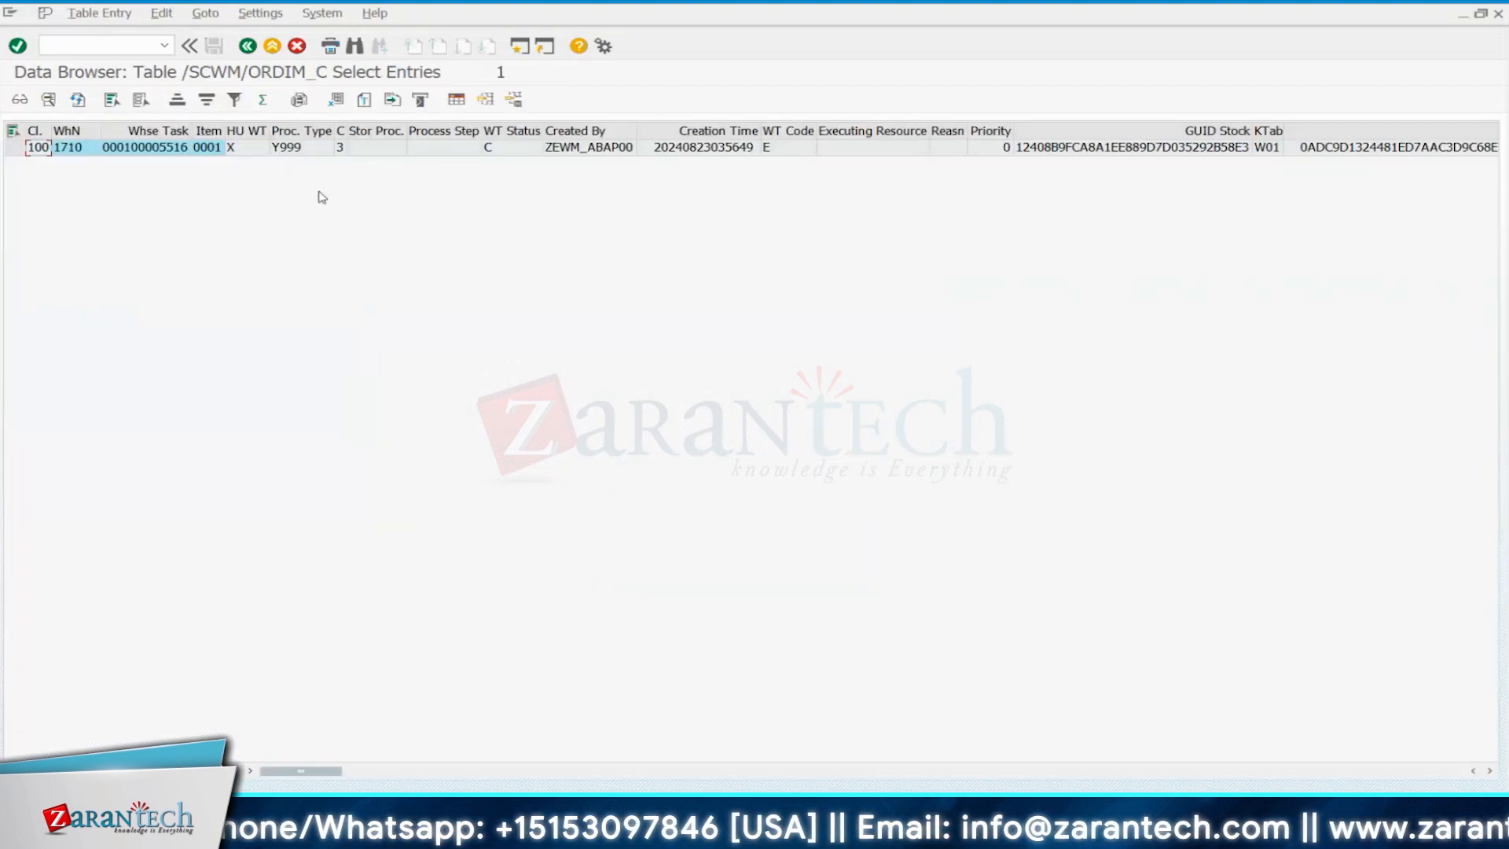
{"action": "left_click", "coordinate": [167, 153]}
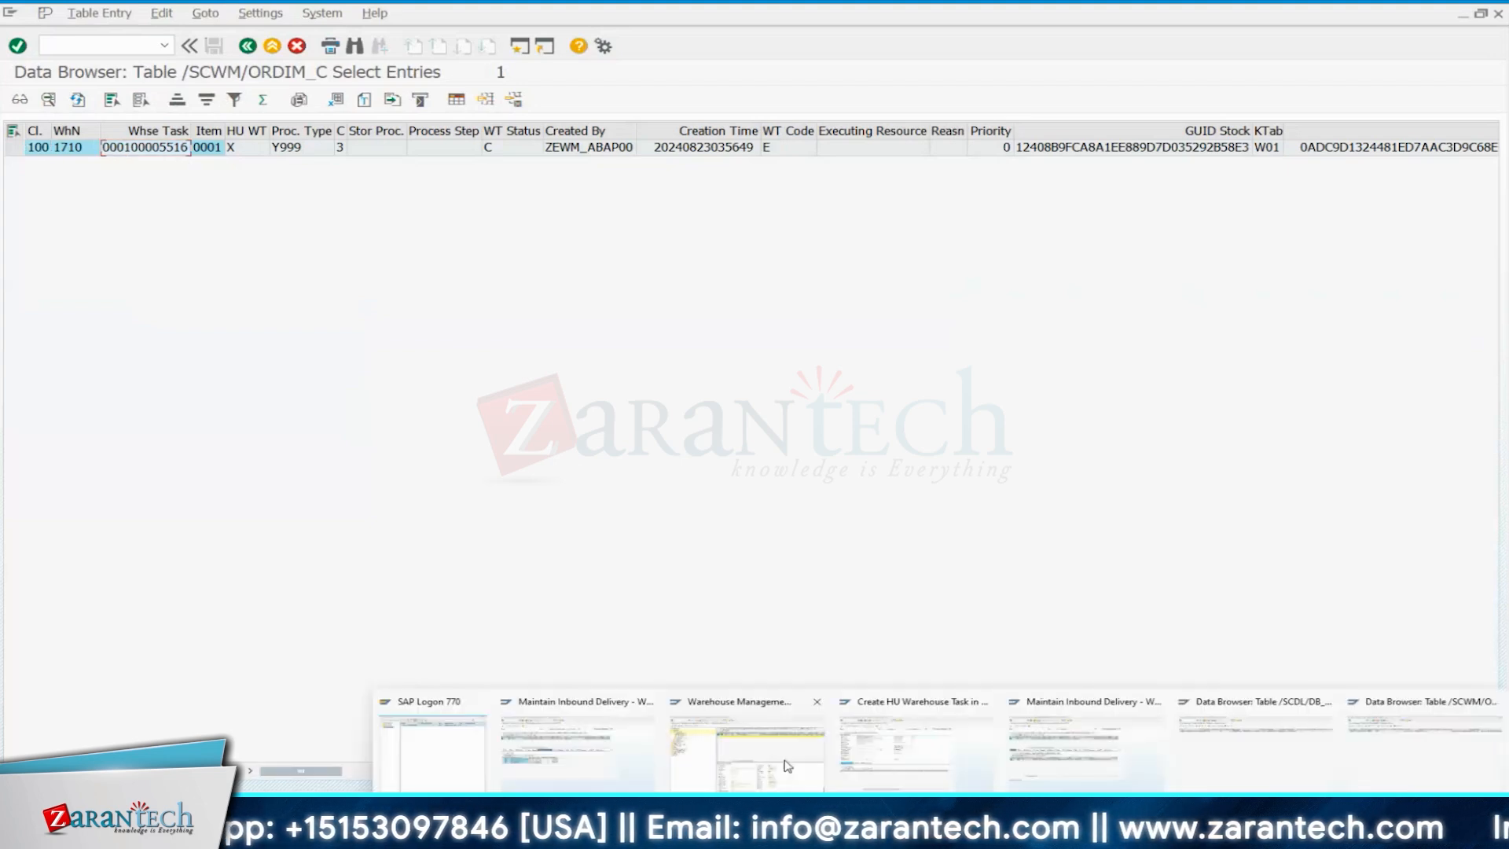
{"action": "left_click", "coordinate": [787, 766]}
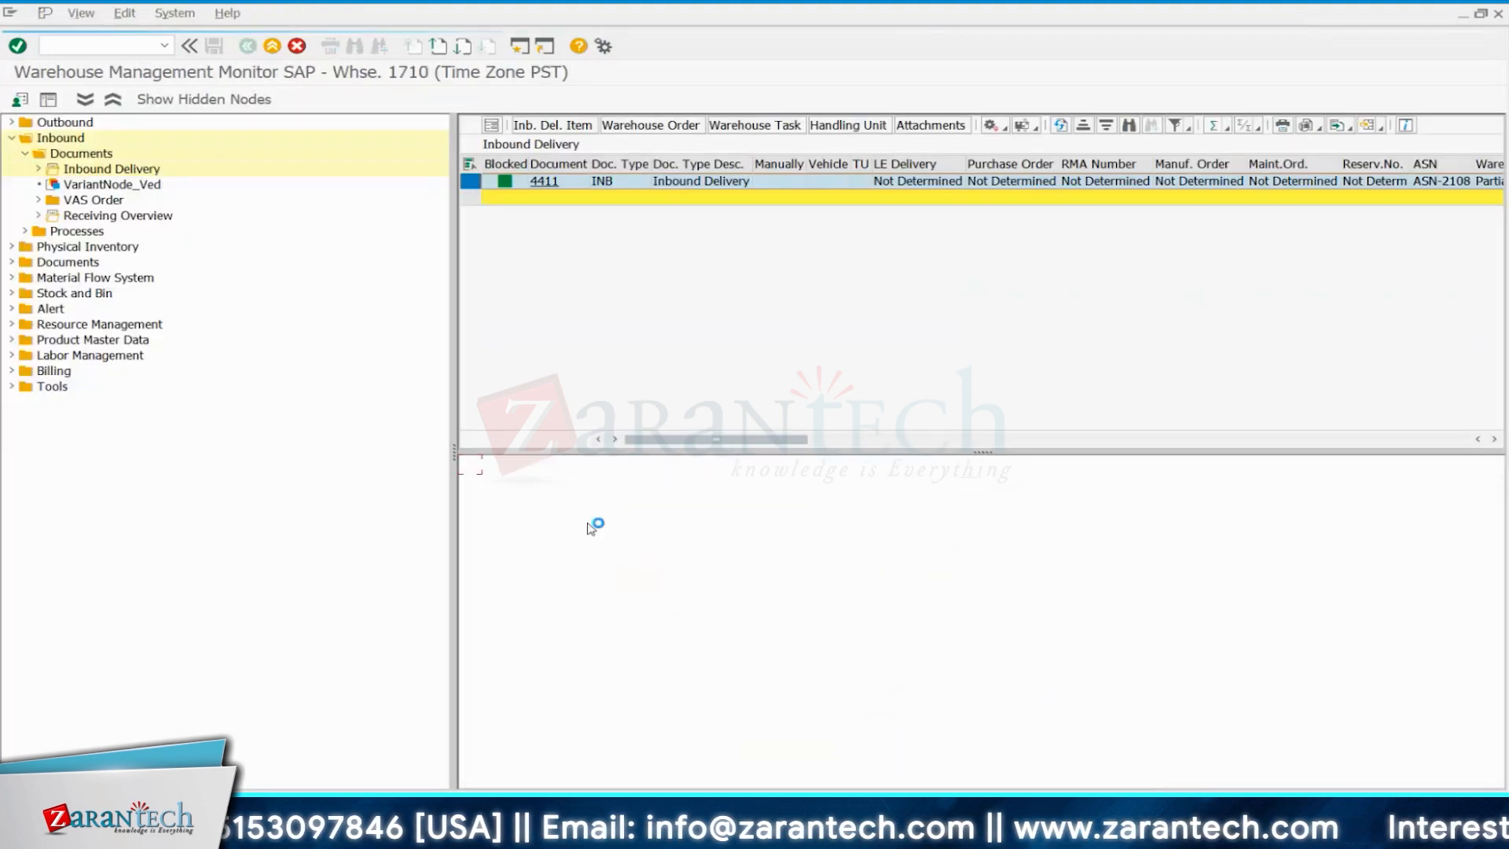
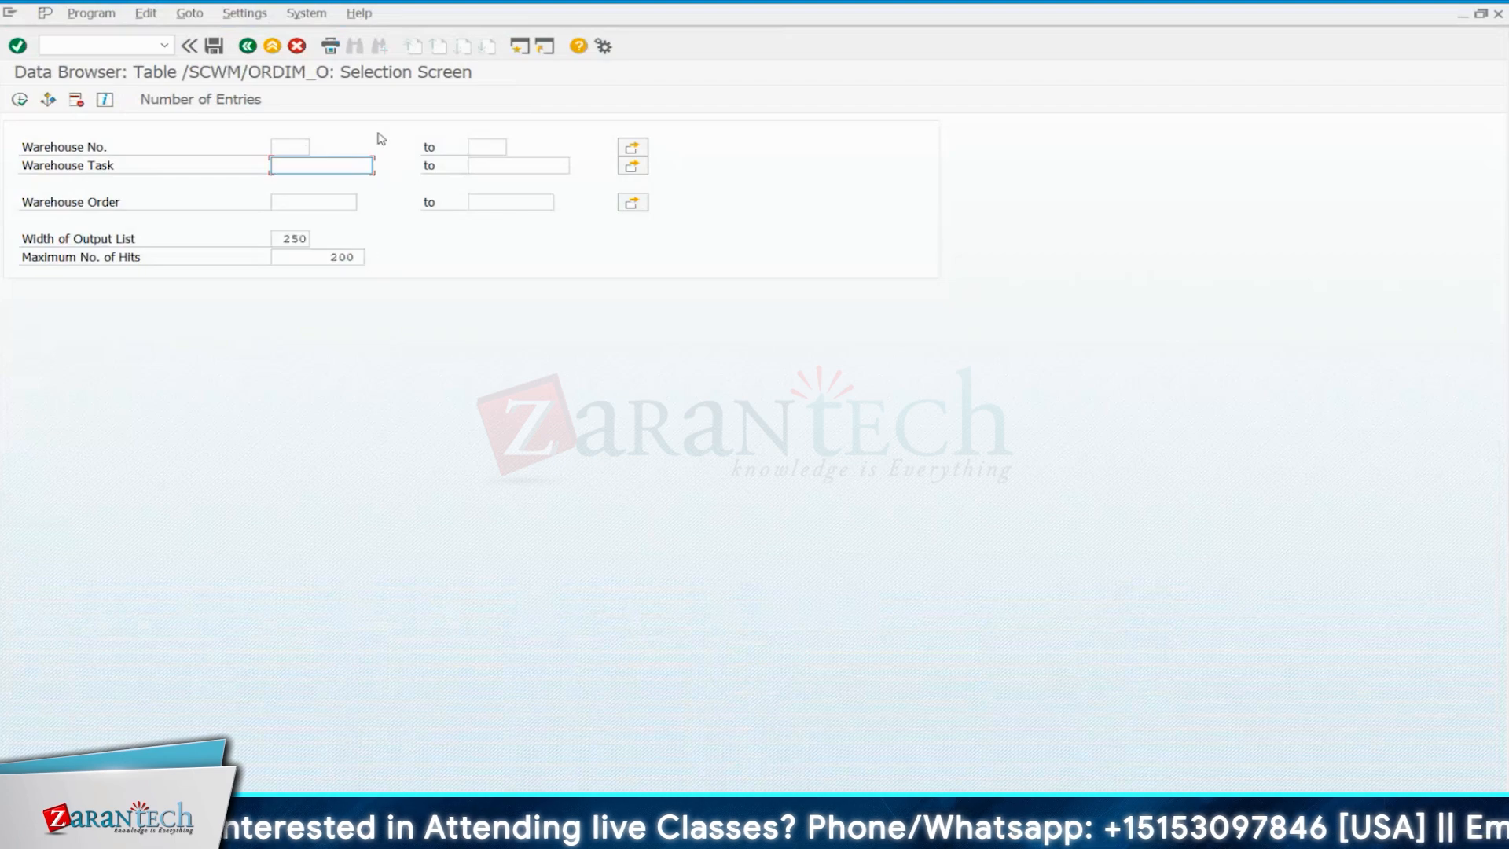
Query table /SCWM/ORDIM_O for warehouse task 100005511, checking the task number in the monitor.
{"action": "mouse_move", "coordinate": [1021, 833]}
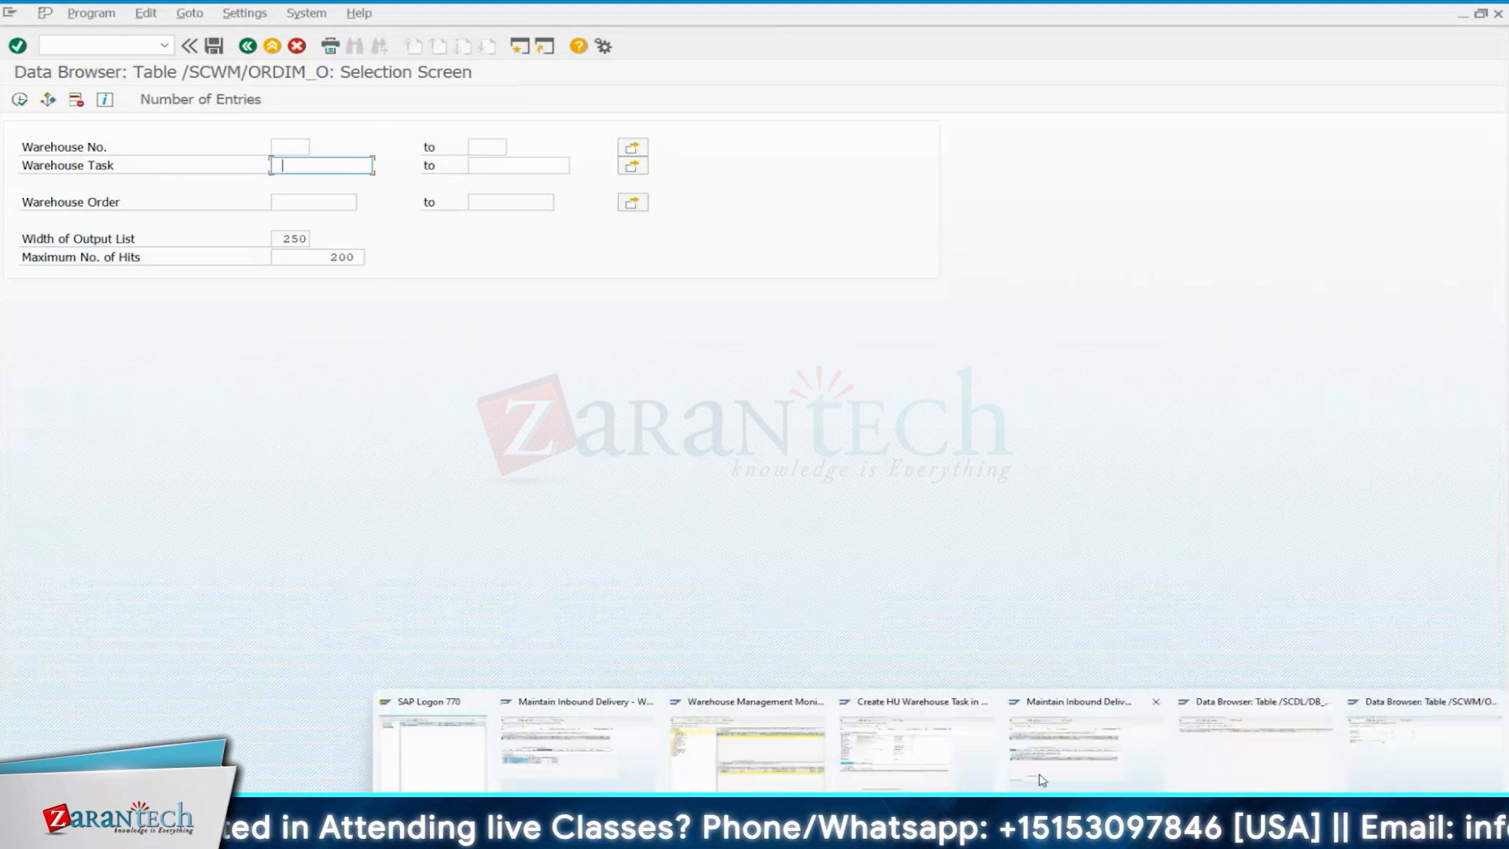
{"action": "left_click", "coordinate": [746, 750]}
{"action": "key", "text": "alt+Tab"}
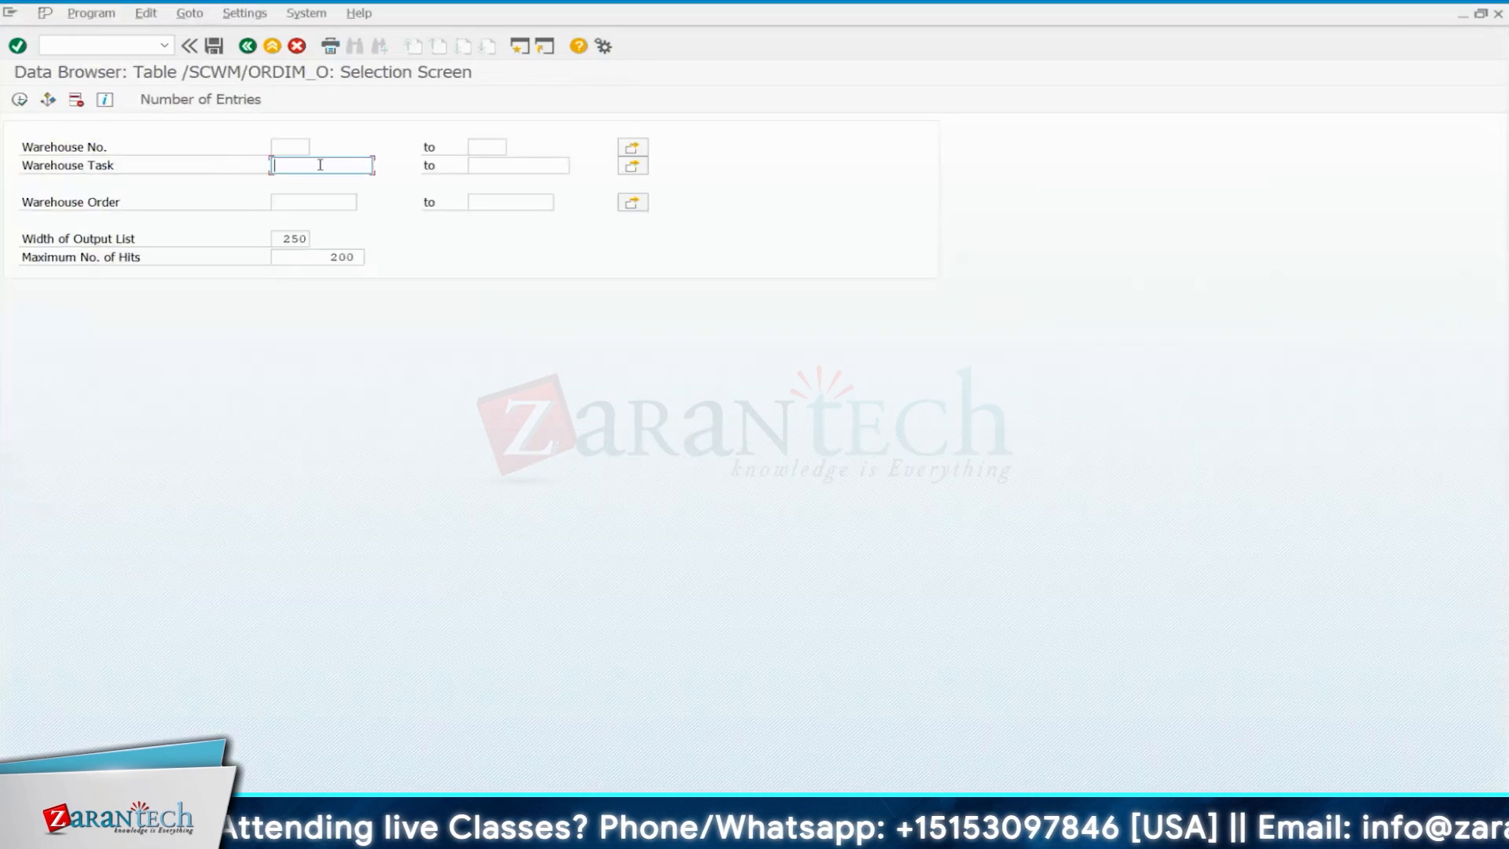
{"action": "type", "text": "100005511"}
{"action": "left_click", "coordinate": [200, 99]}
{"action": "key", "text": "Return"}
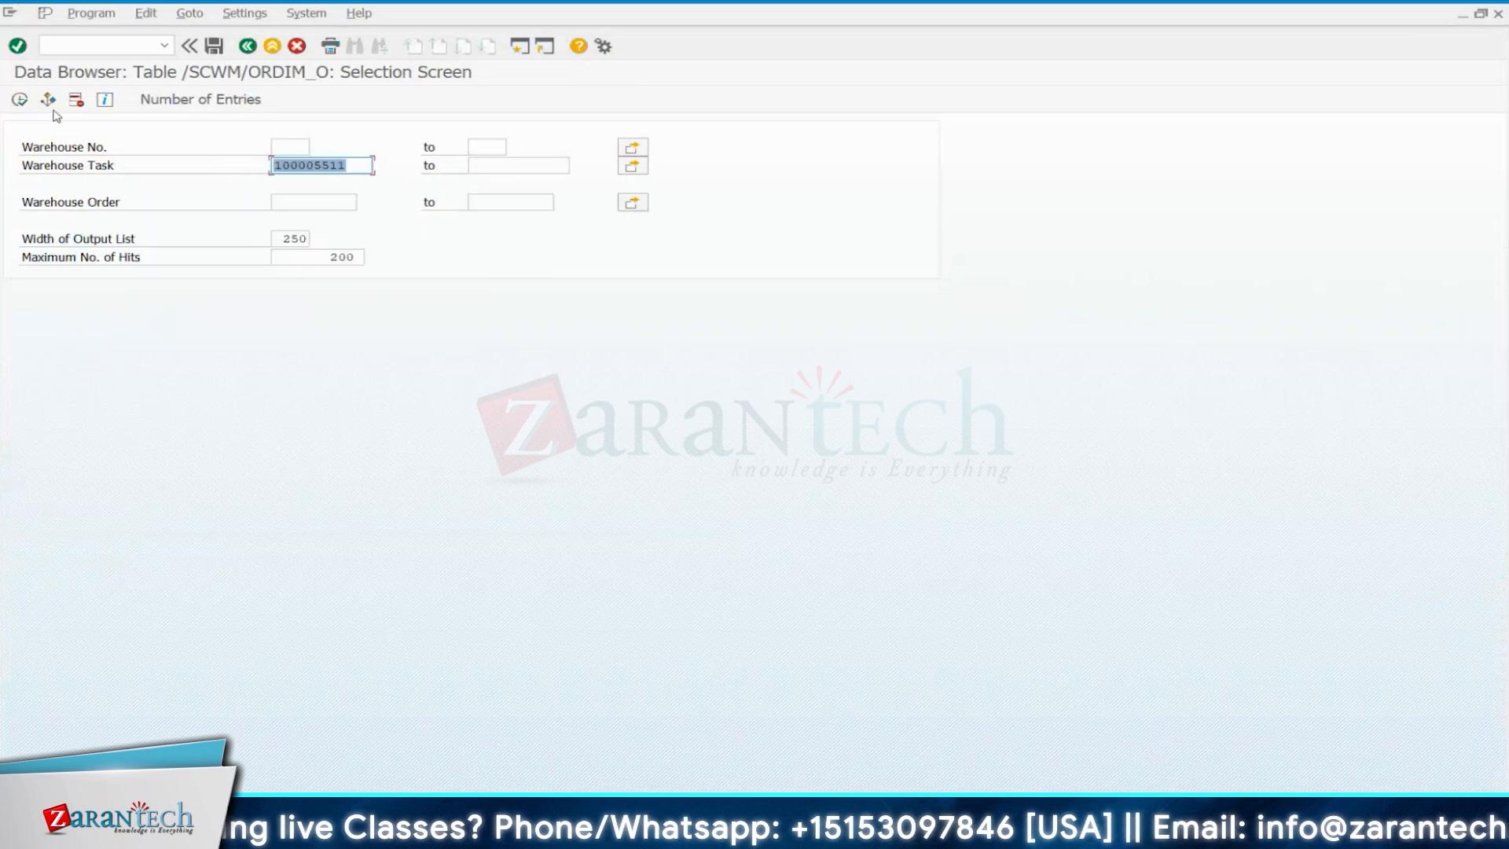
{"action": "left_click", "coordinate": [20, 99]}
{"action": "left_click", "coordinate": [292, 147]}
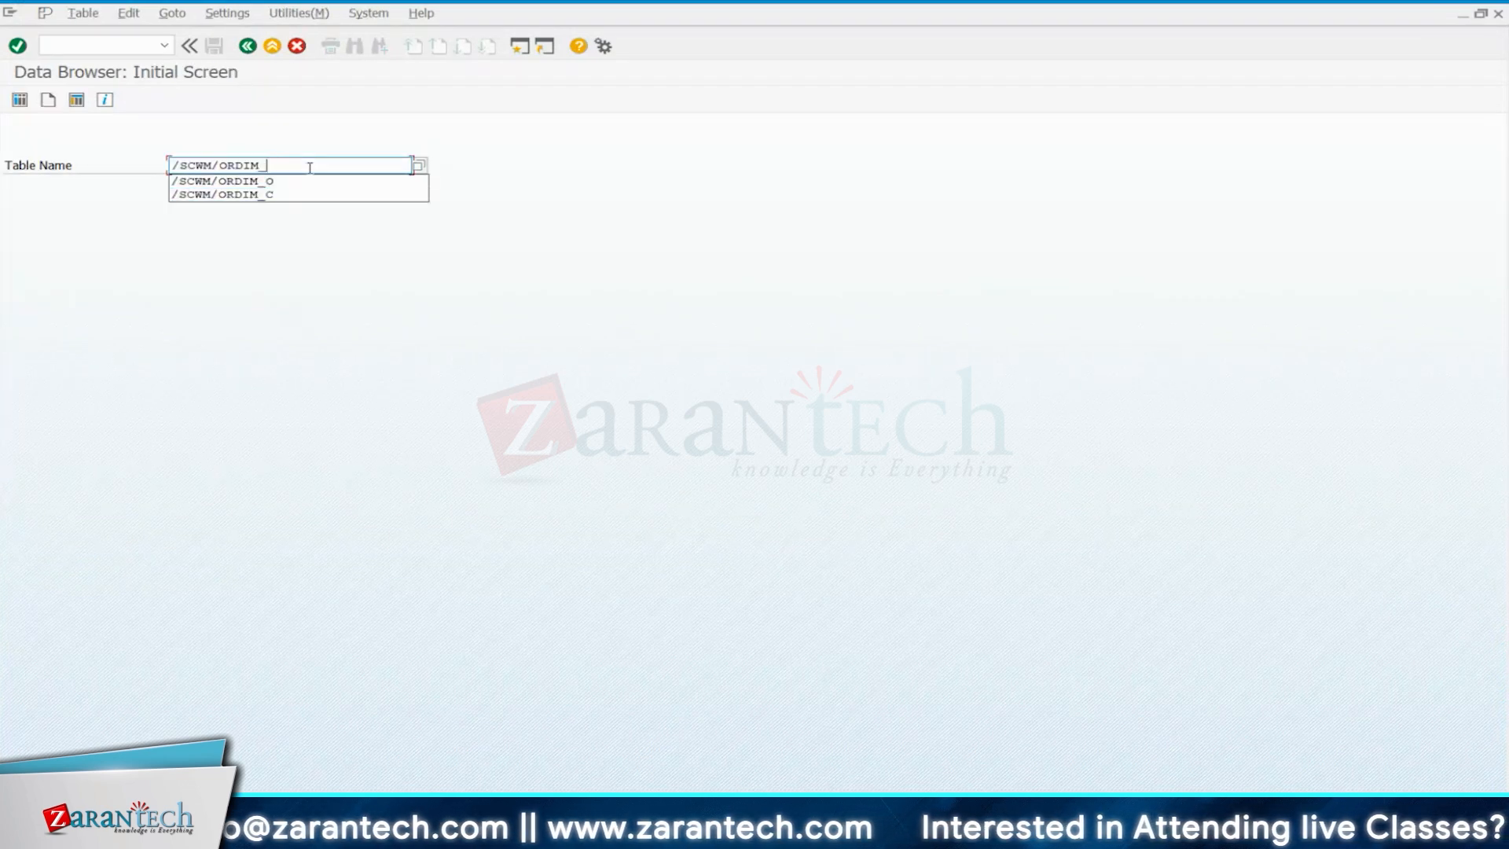
Search the repository for tables whose names match /SCWM/*HUHRD*.
{"action": "key", "text": "BackSpace"}
{"action": "key", "text": "BackSpace"}
{"action": "key", "text": "BackSpace"}
{"action": "key", "text": "BackSpace"}
{"action": "key", "text": "BackSpace"}
{"action": "key", "text": "BackSpace"}
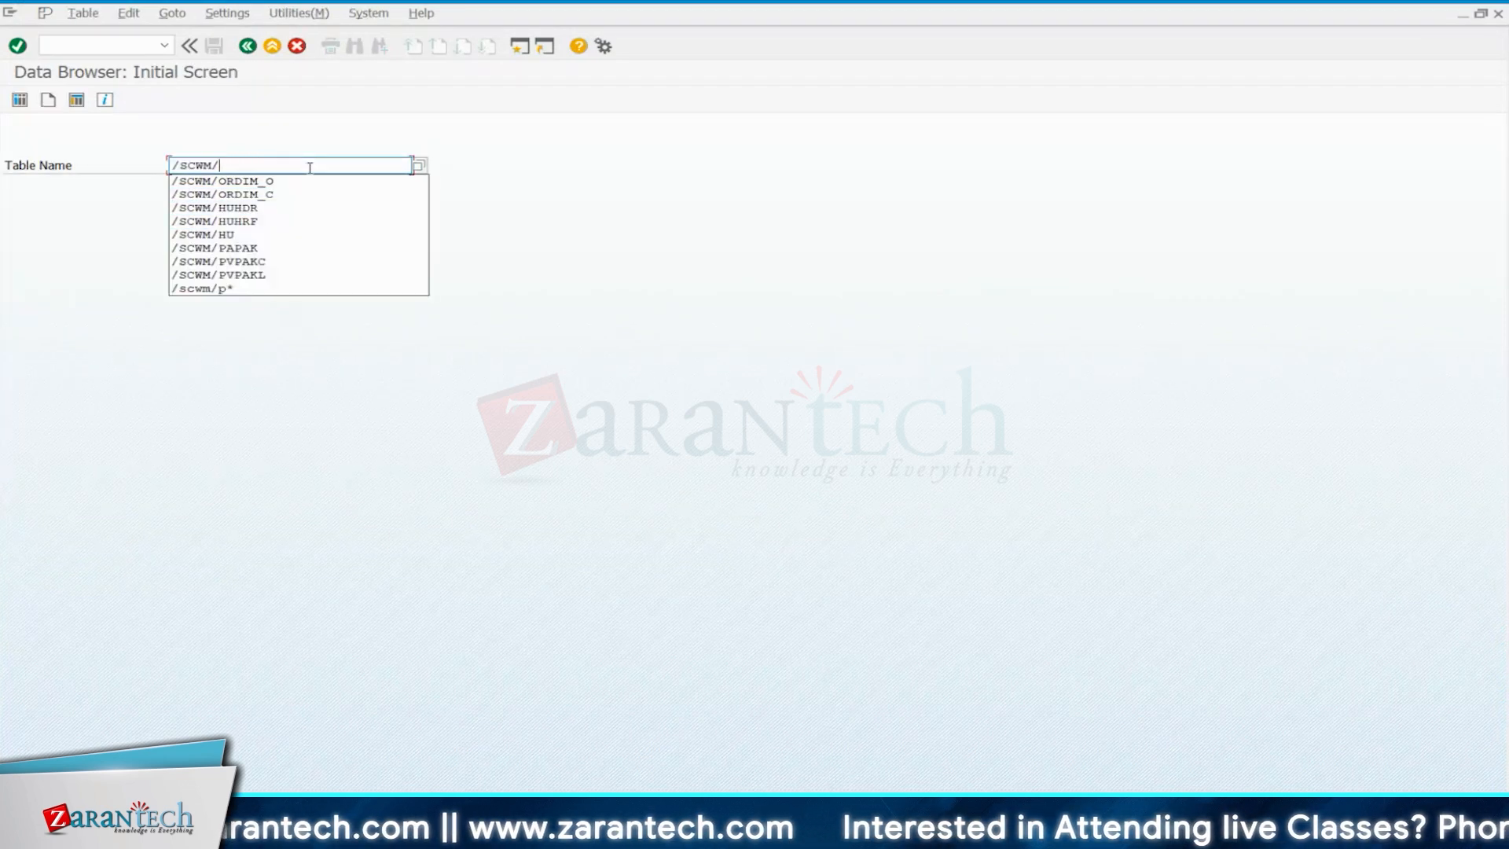
{"action": "type", "text": "*HU"}
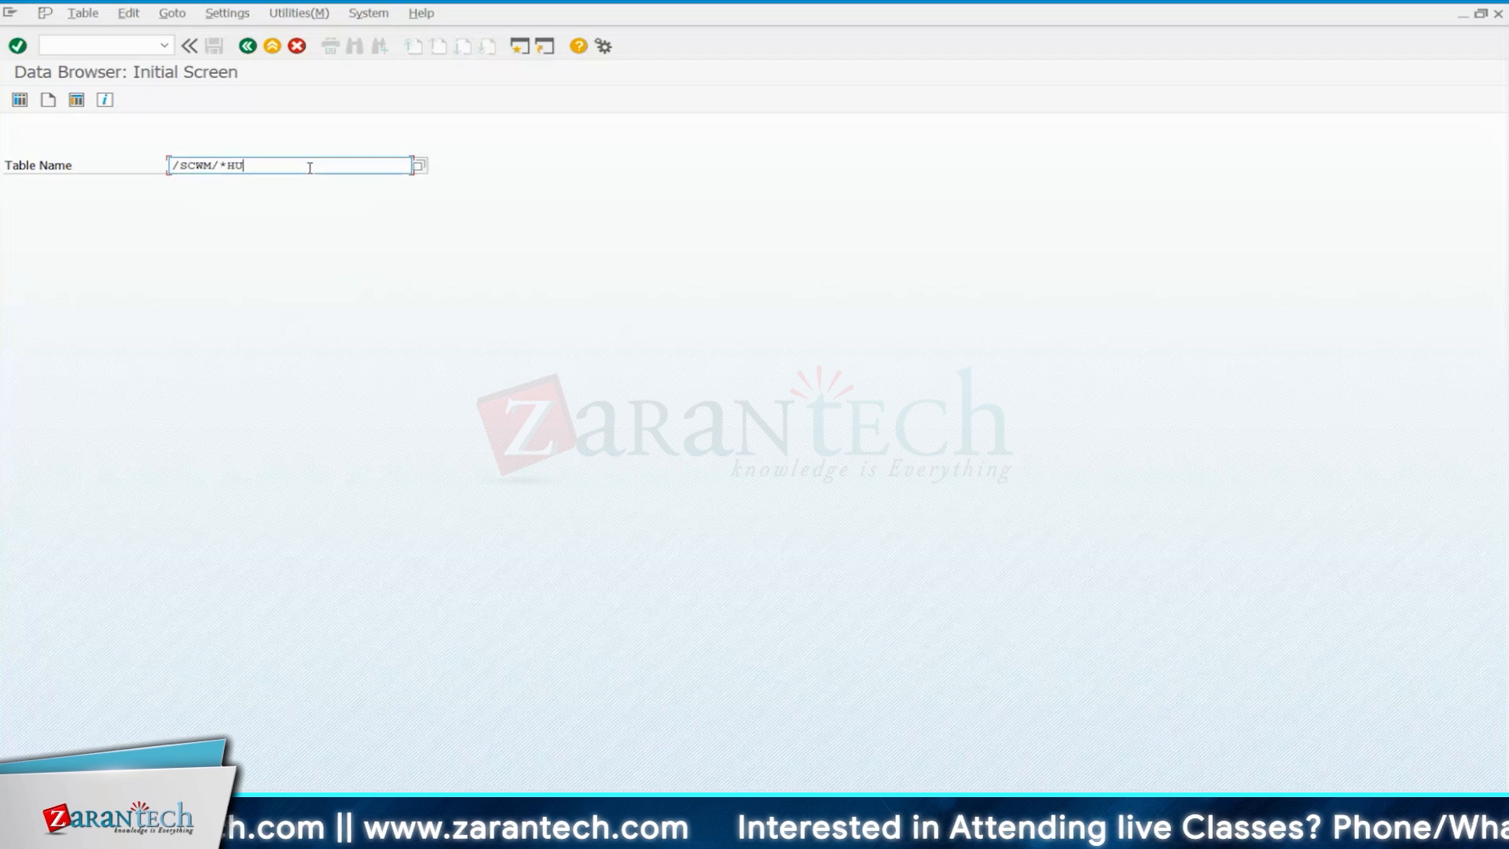
{"action": "type", "text": "HRD*"}
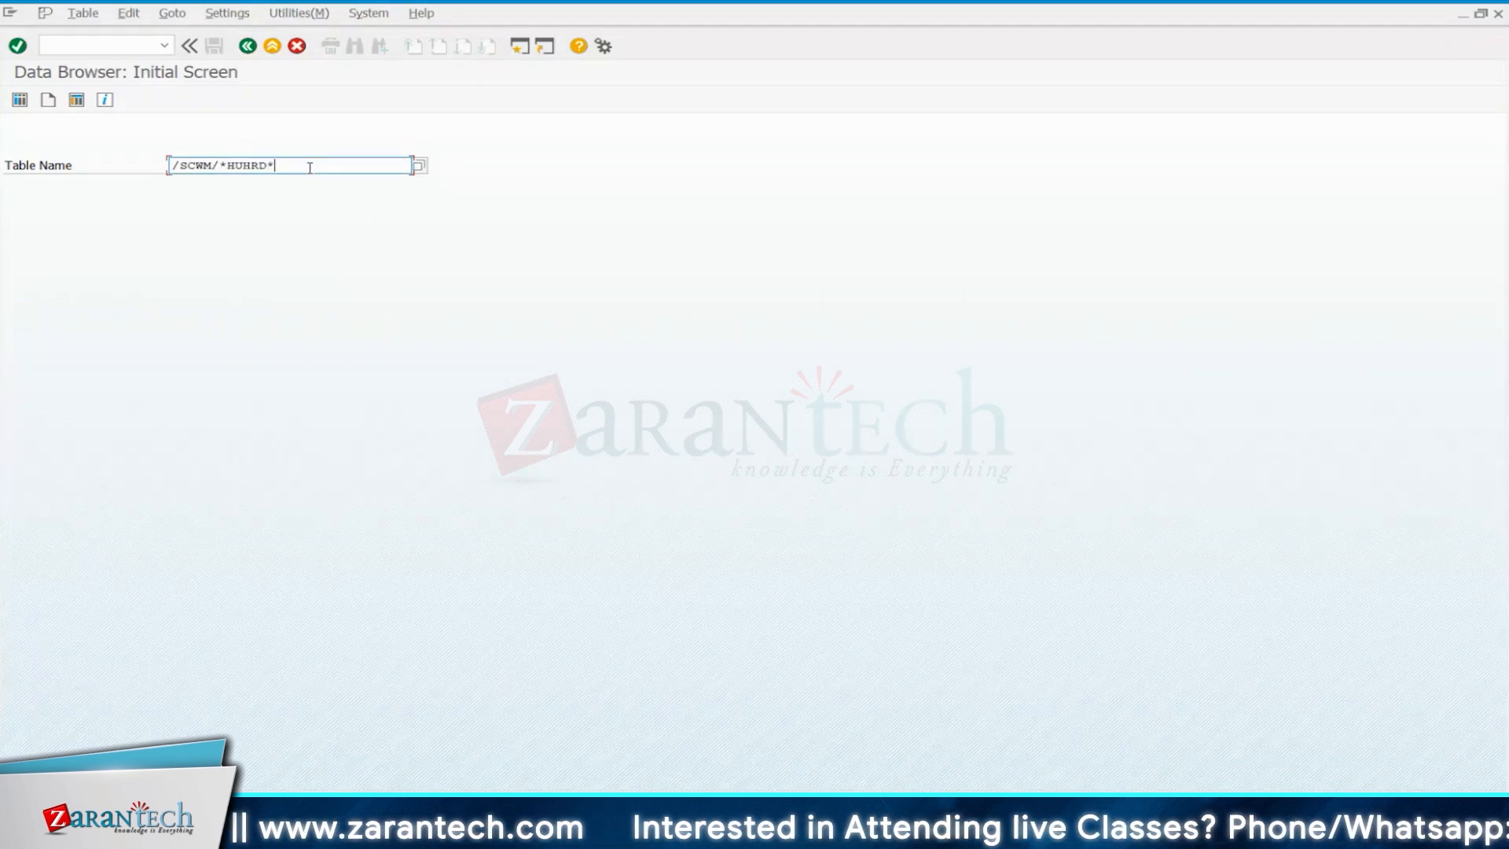
{"action": "key", "text": "Return"}
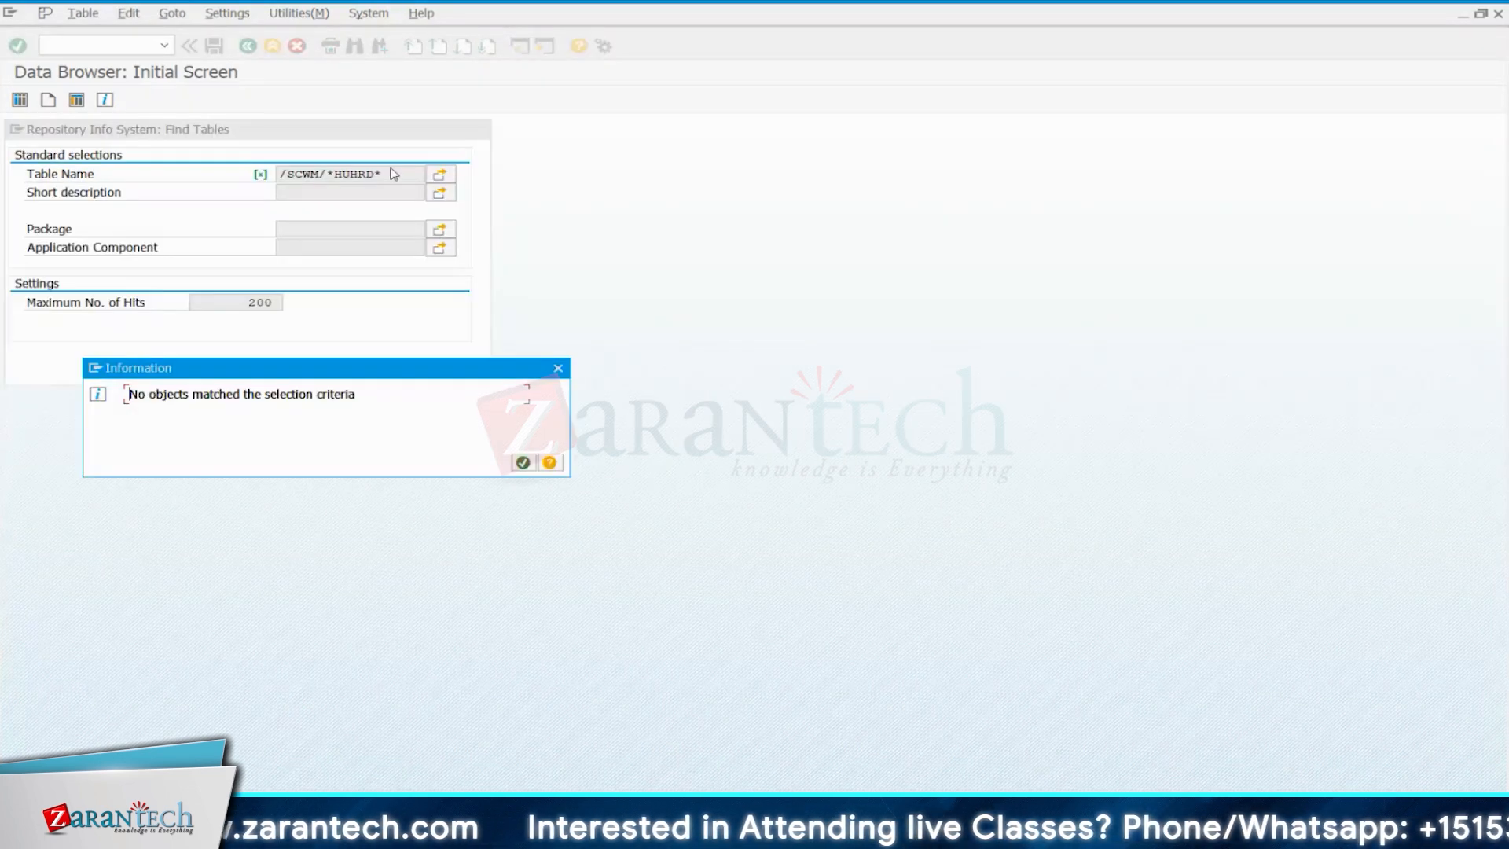
Find the handling unit header tables and open the selection screen of table /SCWM/HUHDR.
{"action": "key", "text": "Return"}
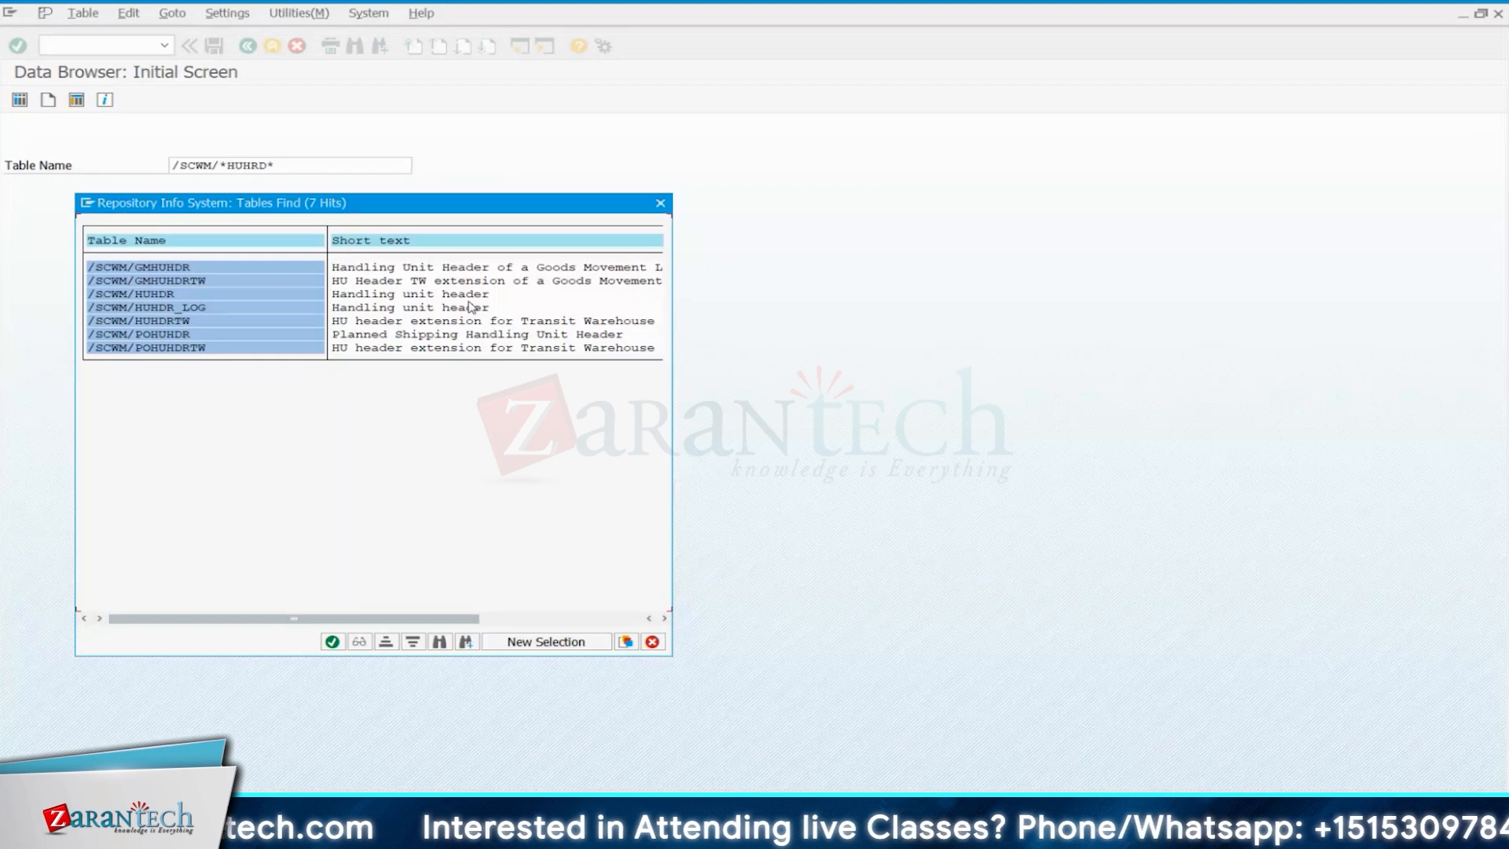
{"action": "double_click", "coordinate": [143, 299]}
{"action": "key", "text": "Return"}
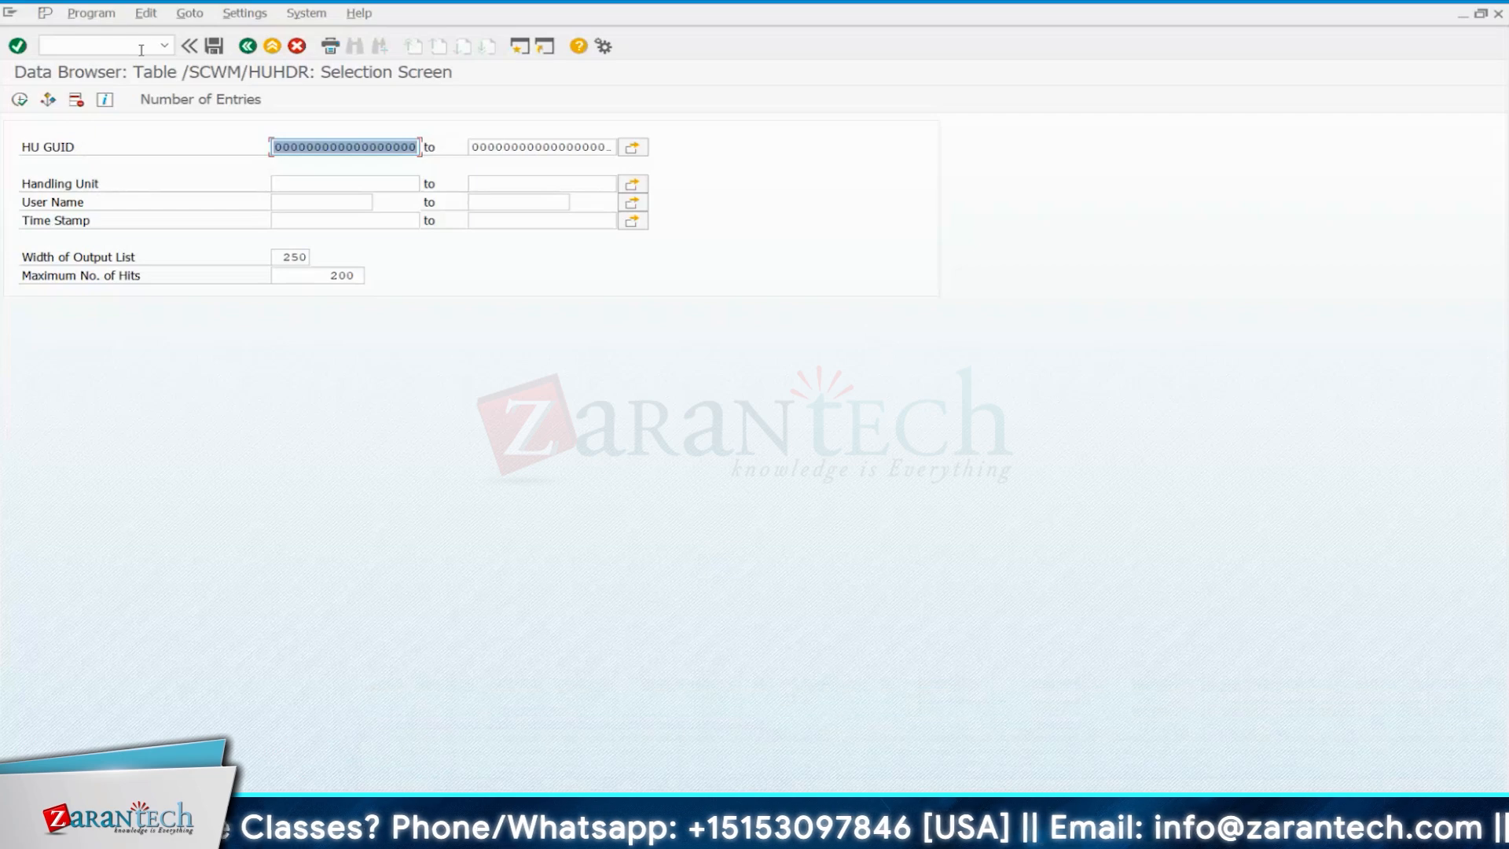
Open a new session with transaction SE11 and display the field definition of table /SCWM/HUHDR.
{"action": "left_click", "coordinate": [140, 50]}
{"action": "type", "text": "/ose1"}
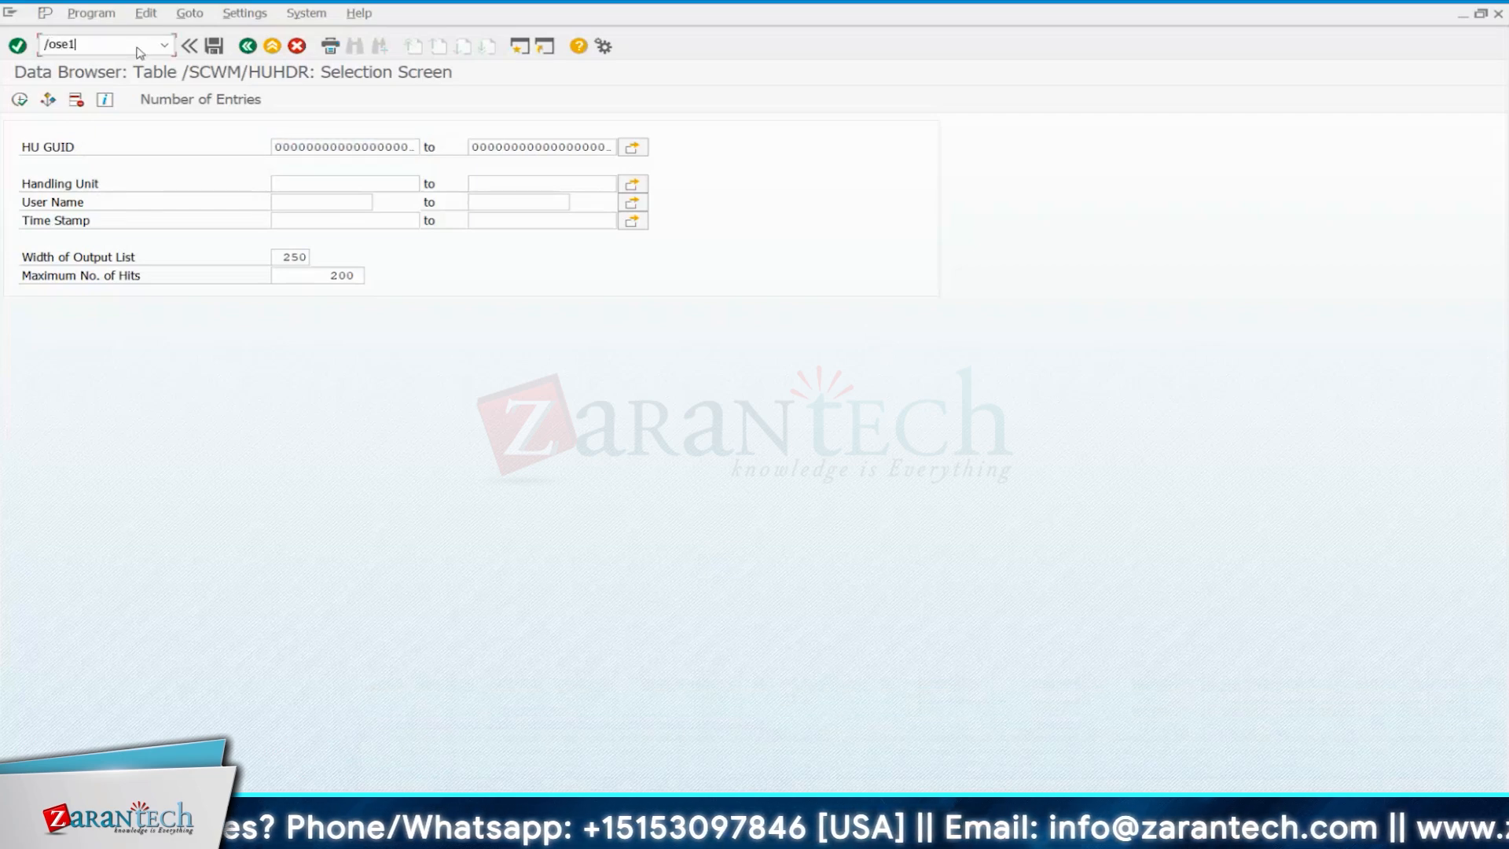
{"action": "type", "text": "1"}
{"action": "key", "text": "Return"}
{"action": "key", "text": "Return"}
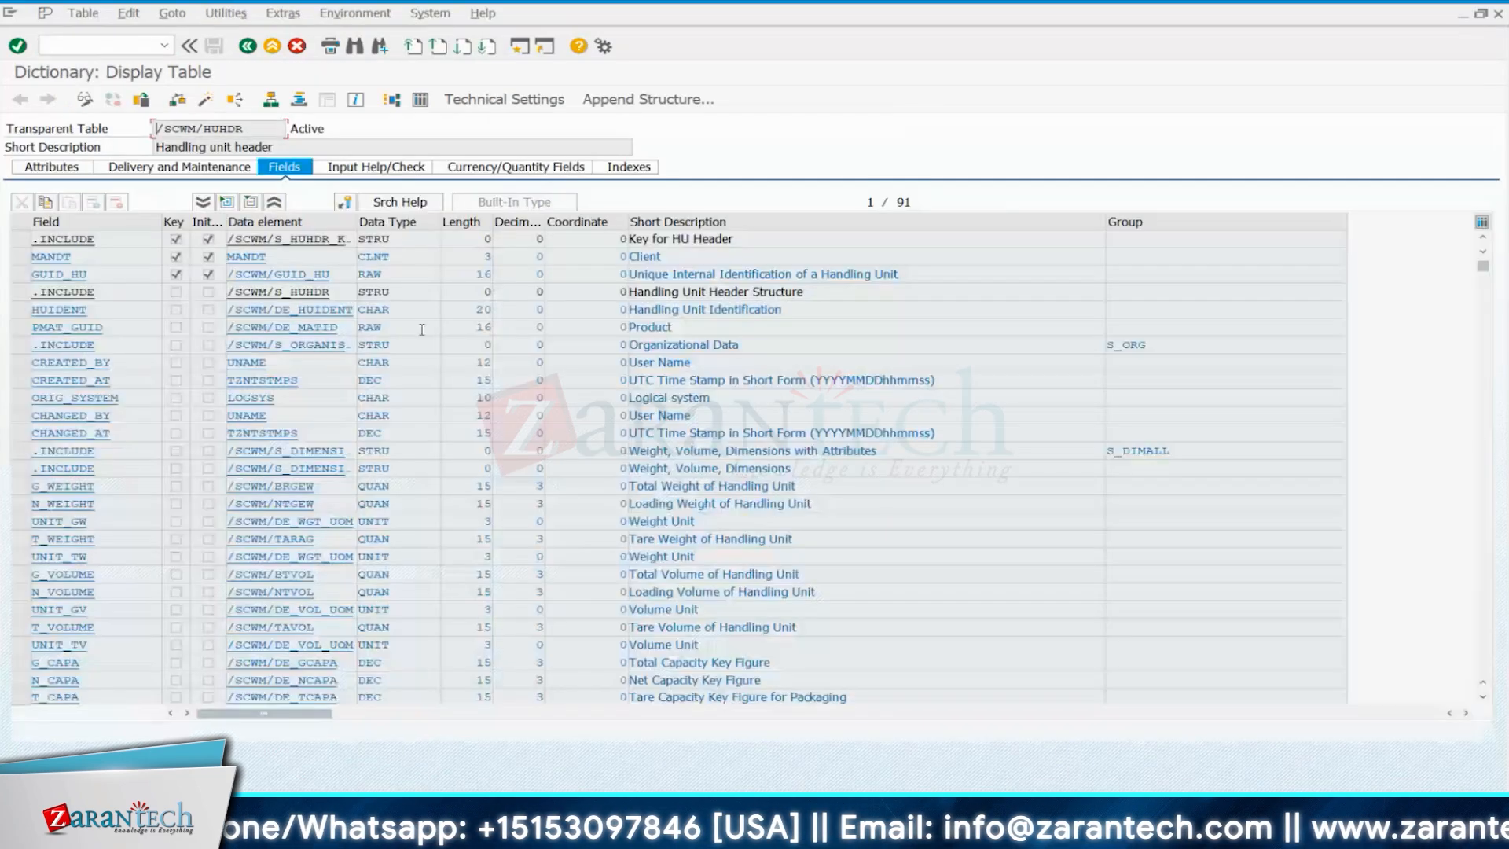
Examine the data element and data type of key field GUID_HU, and return to the /SCWM/HUHDR selection screen.
{"action": "left_click", "coordinate": [416, 278]}
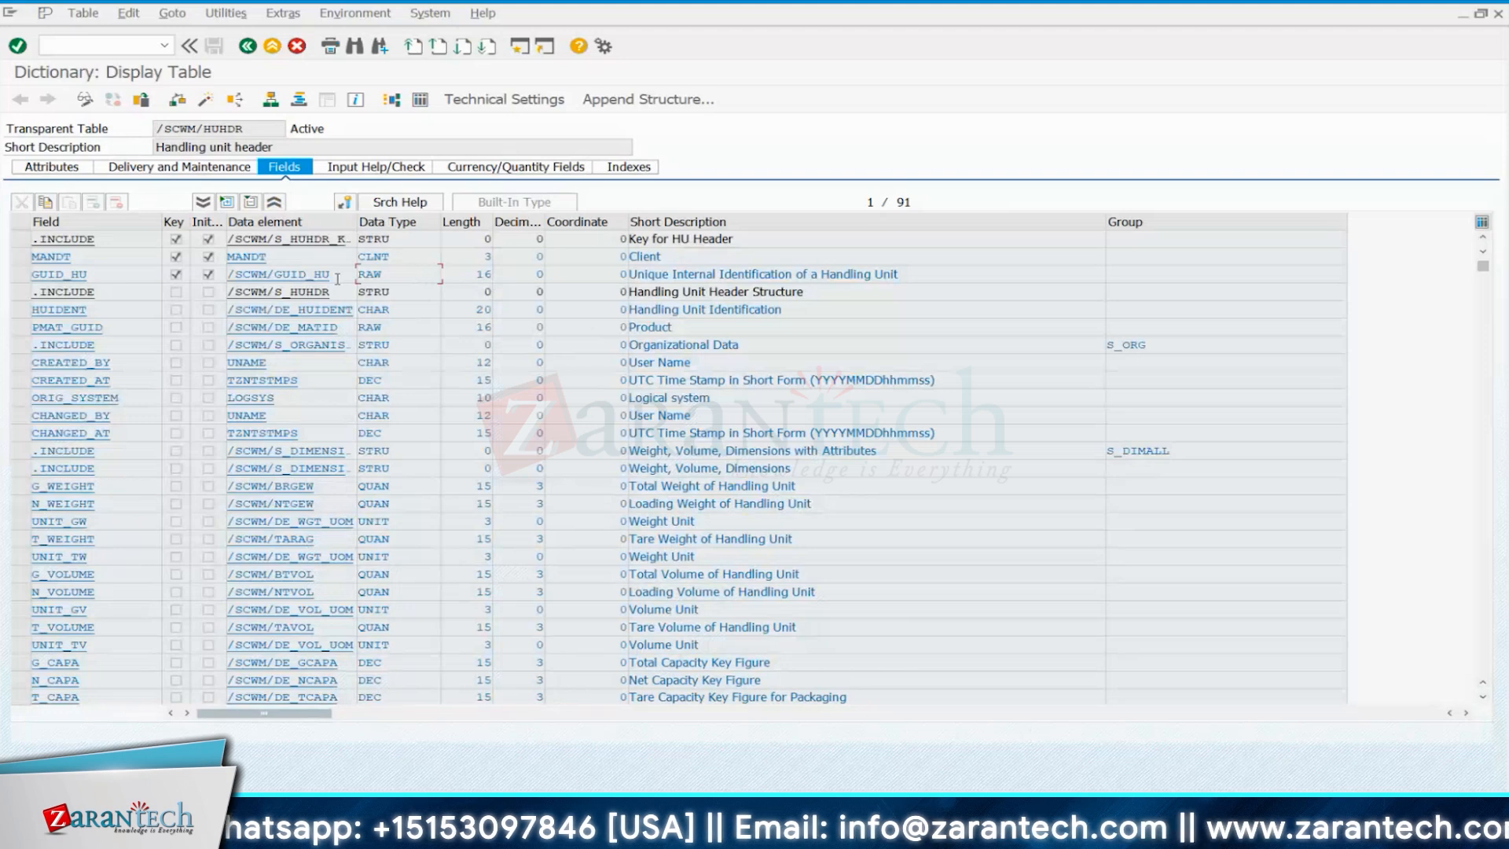
{"action": "left_click_drag", "start_coordinate": [331, 277], "coordinate": [275, 278]}
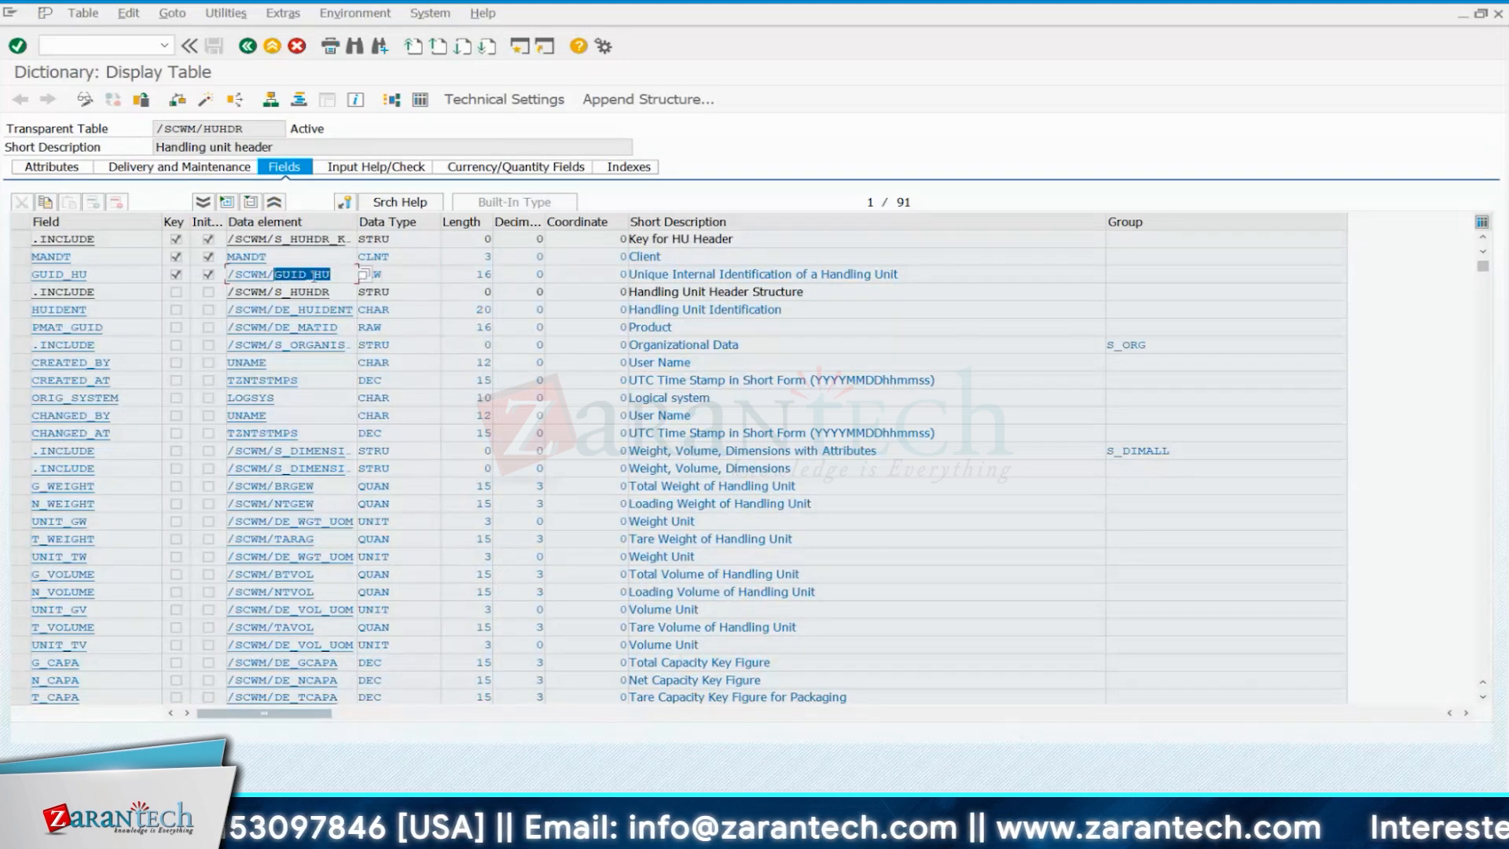
{"action": "left_click", "coordinate": [341, 276]}
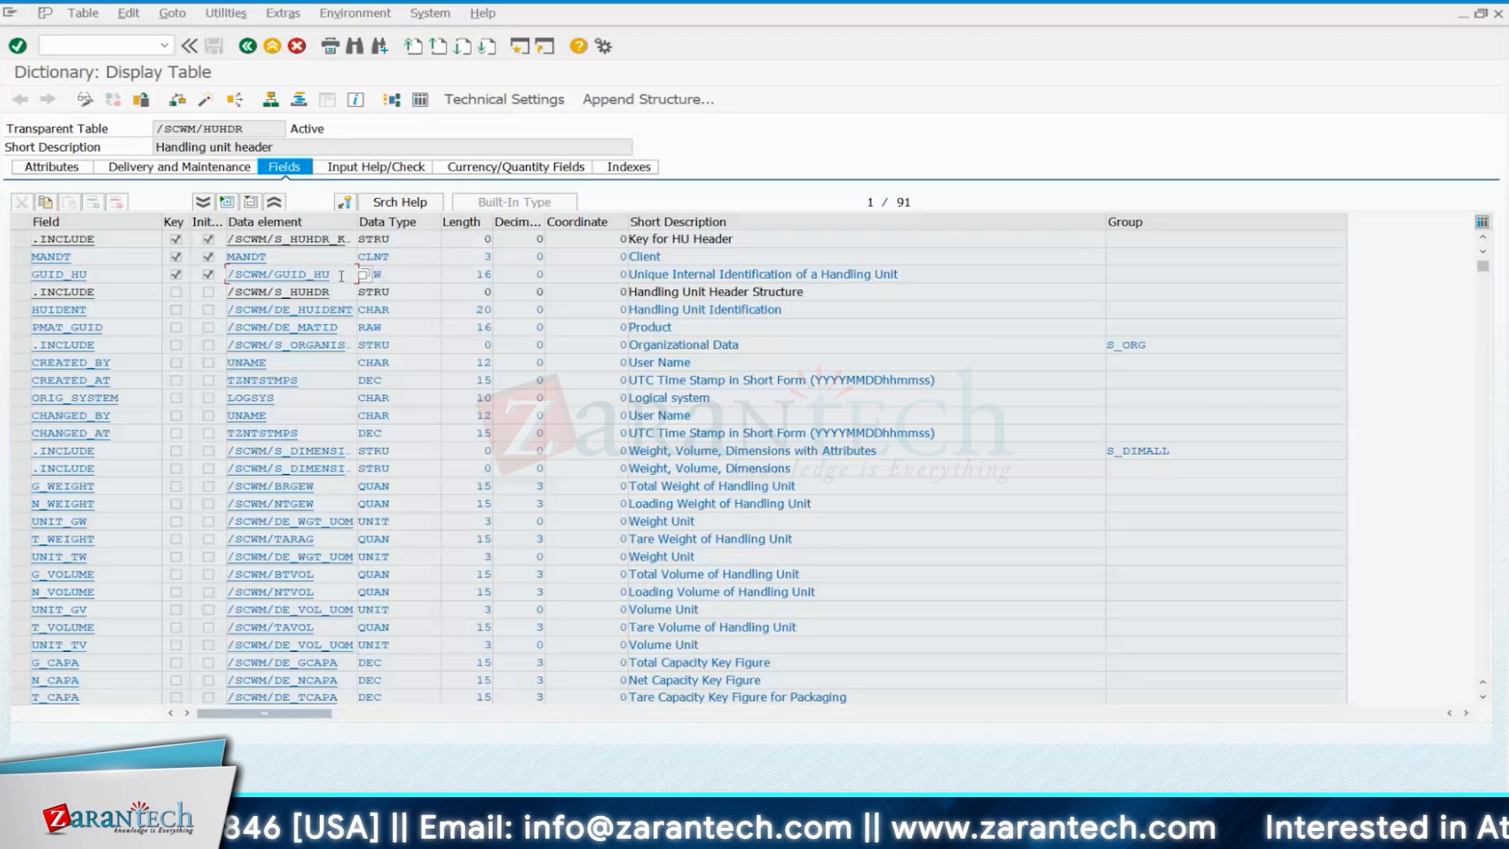
{"action": "left_click", "coordinate": [424, 276]}
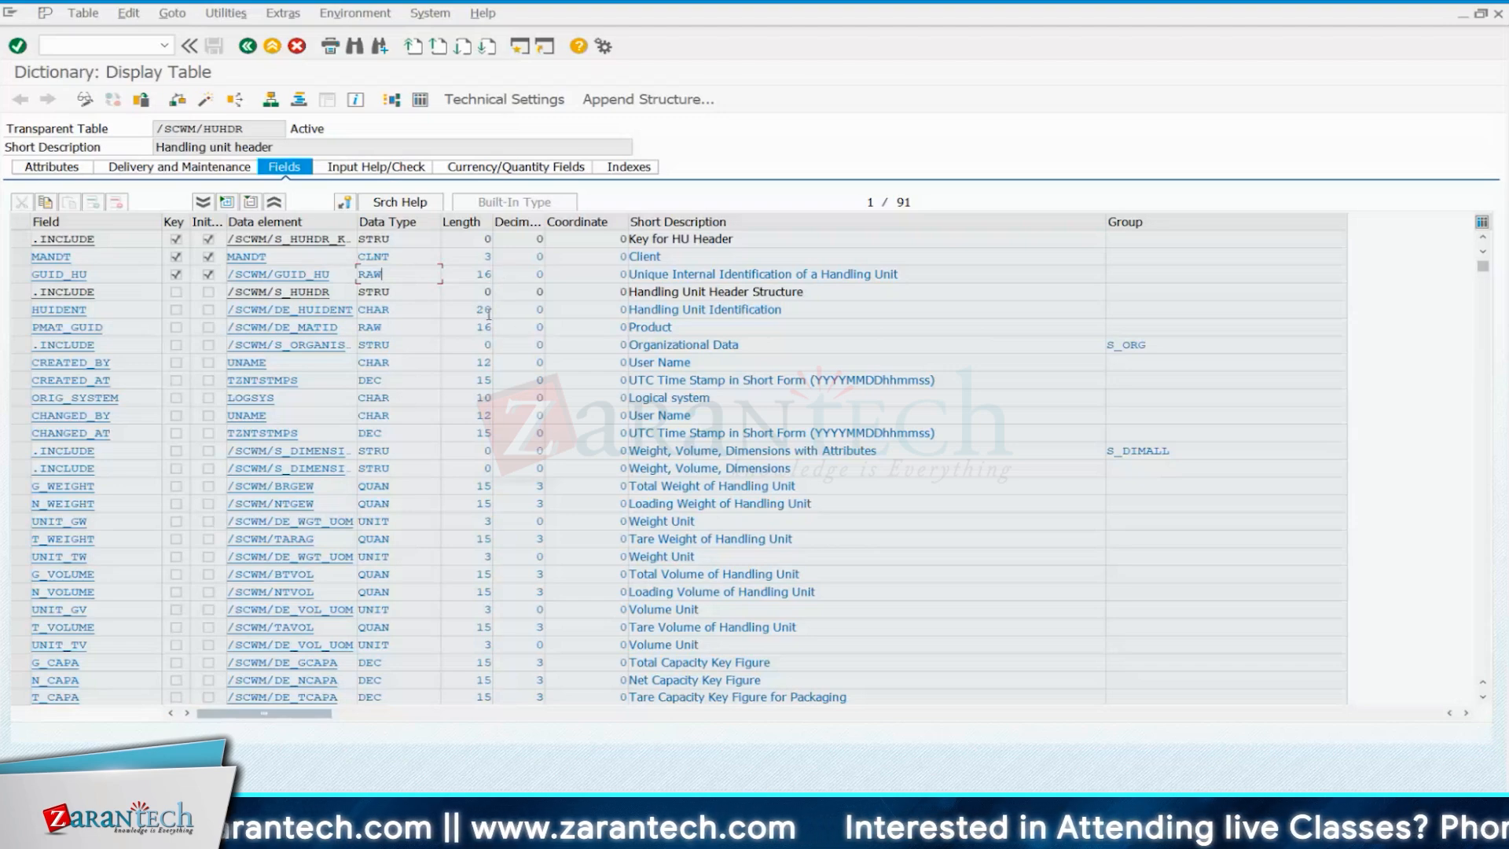
{"action": "key", "text": "ctrl+shift+F10"}
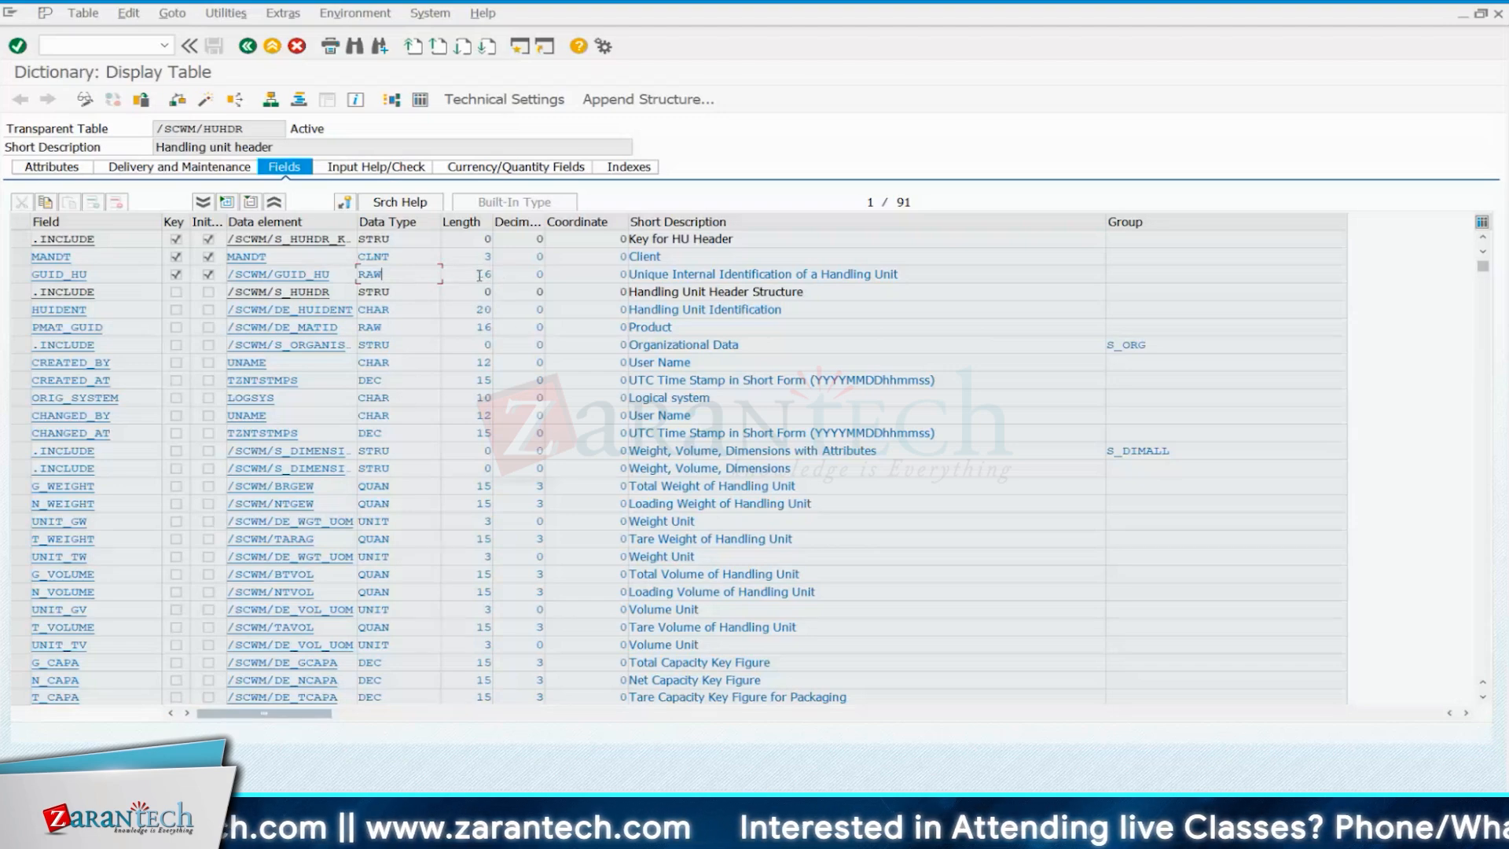
Look up the handling units of inbound delivery 4411 in the Warehouse Management Monitor and in the delivery document, and return to the monitor.
{"action": "mouse_move", "coordinate": [941, 834]}
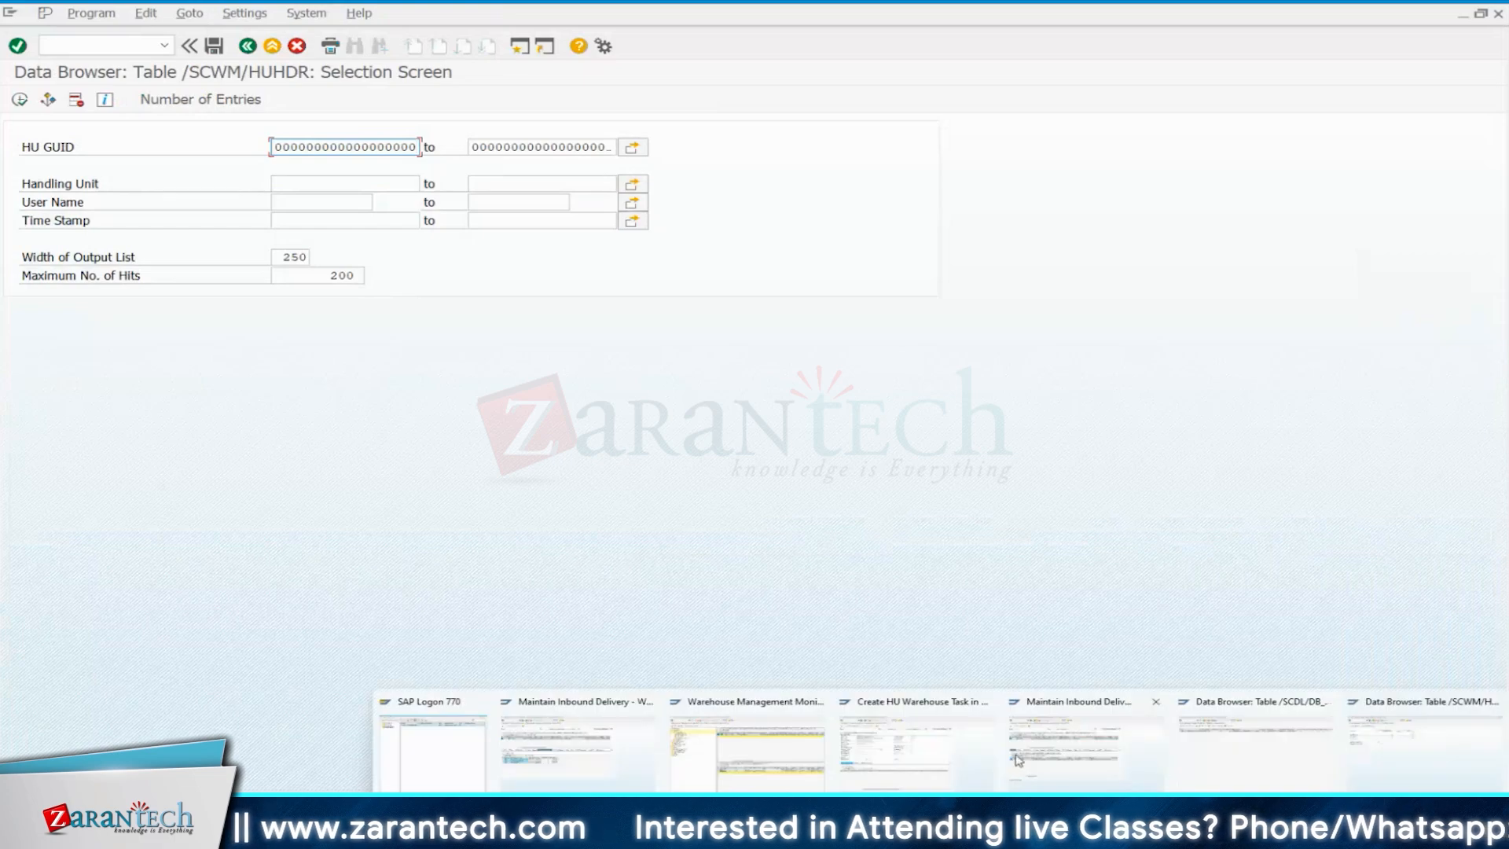
{"action": "left_click", "coordinate": [810, 747]}
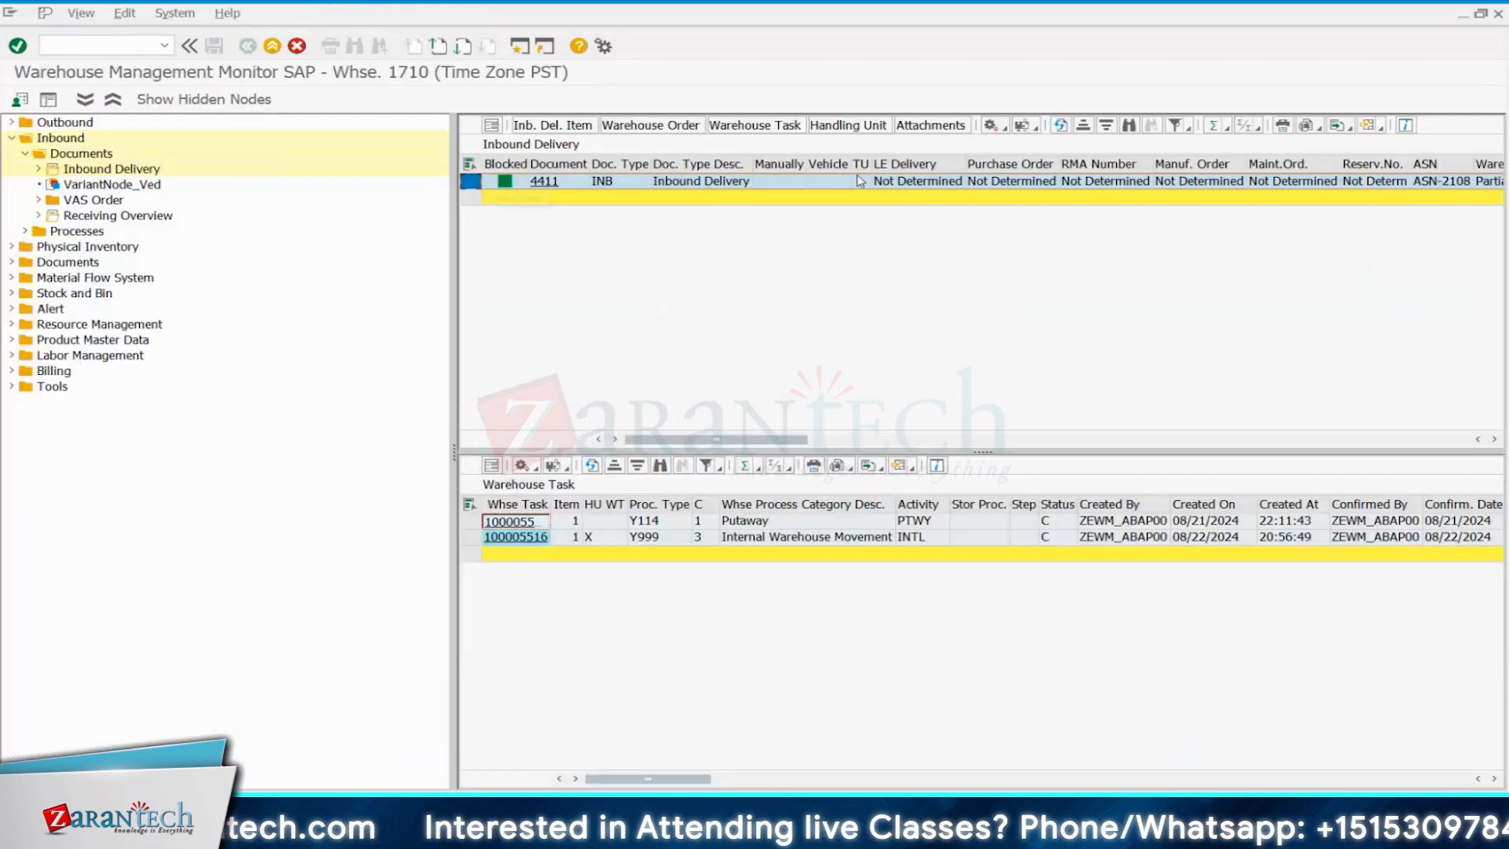
{"action": "left_click", "coordinate": [848, 126]}
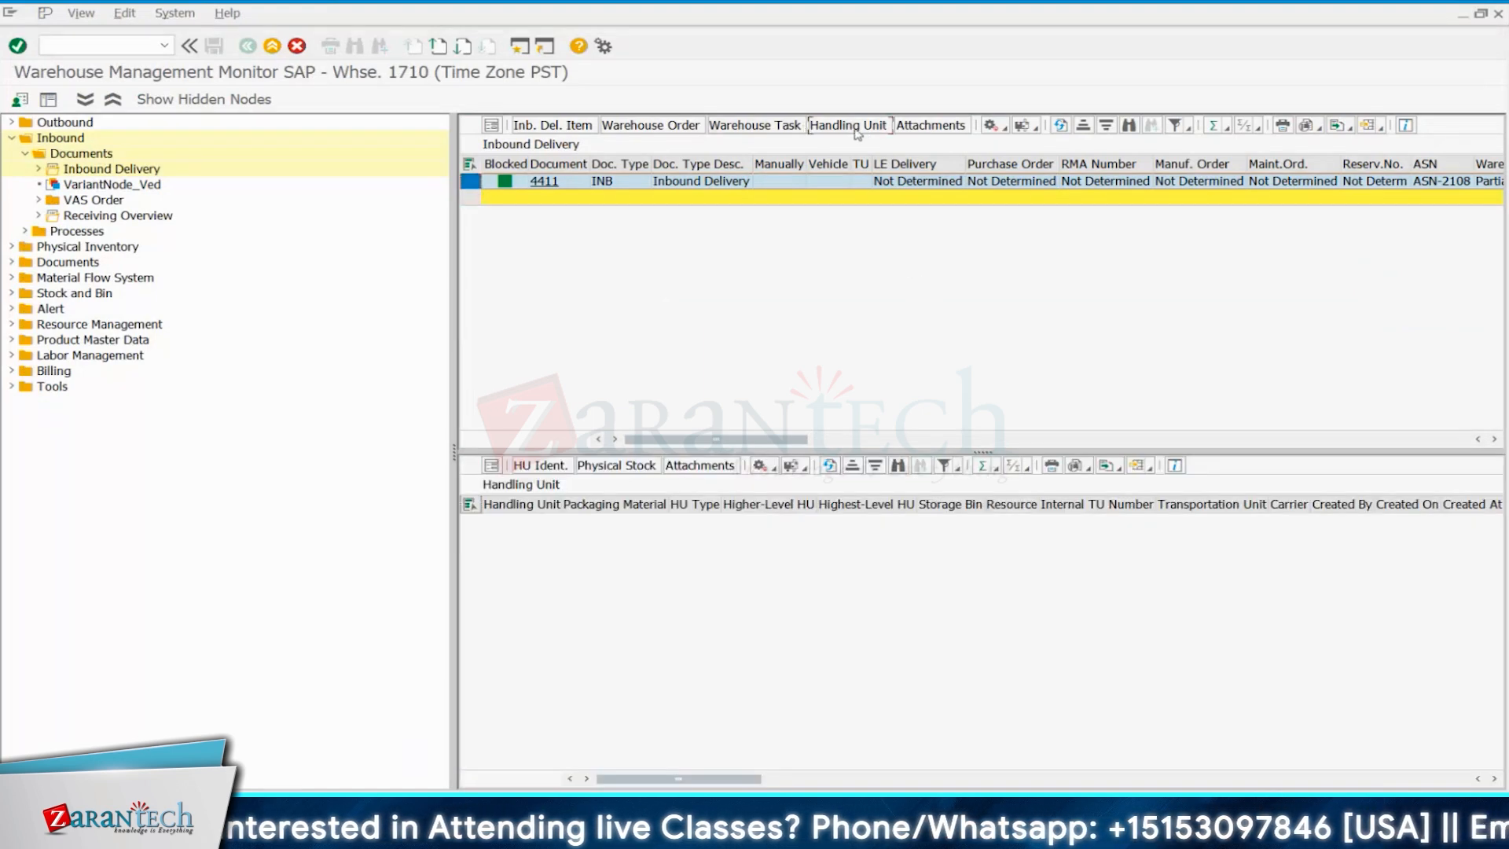
{"action": "left_click", "coordinate": [552, 125]}
{"action": "left_click", "coordinate": [672, 126]}
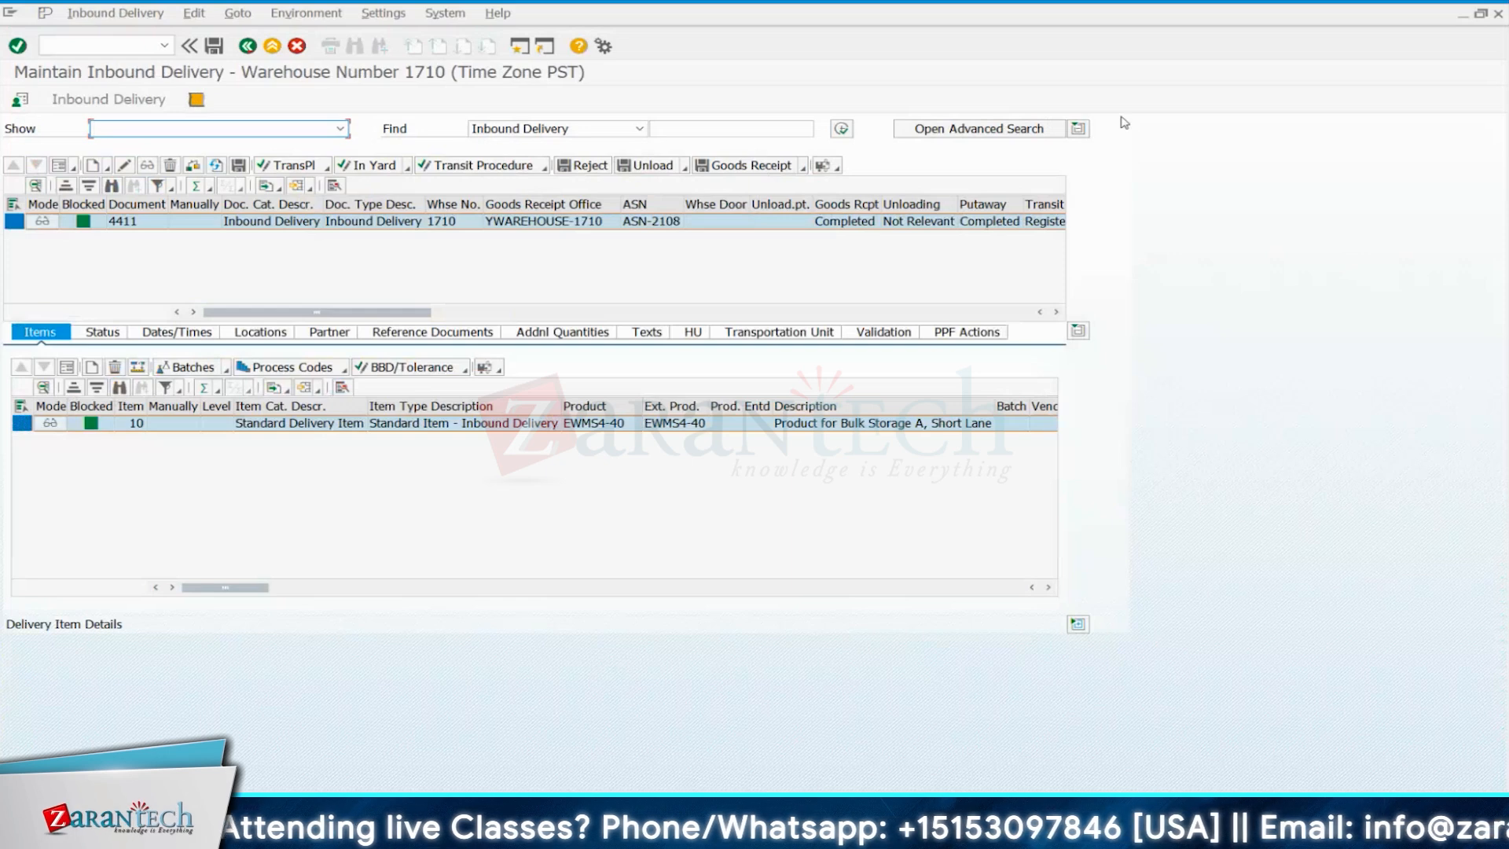
{"action": "left_click", "coordinate": [689, 332]}
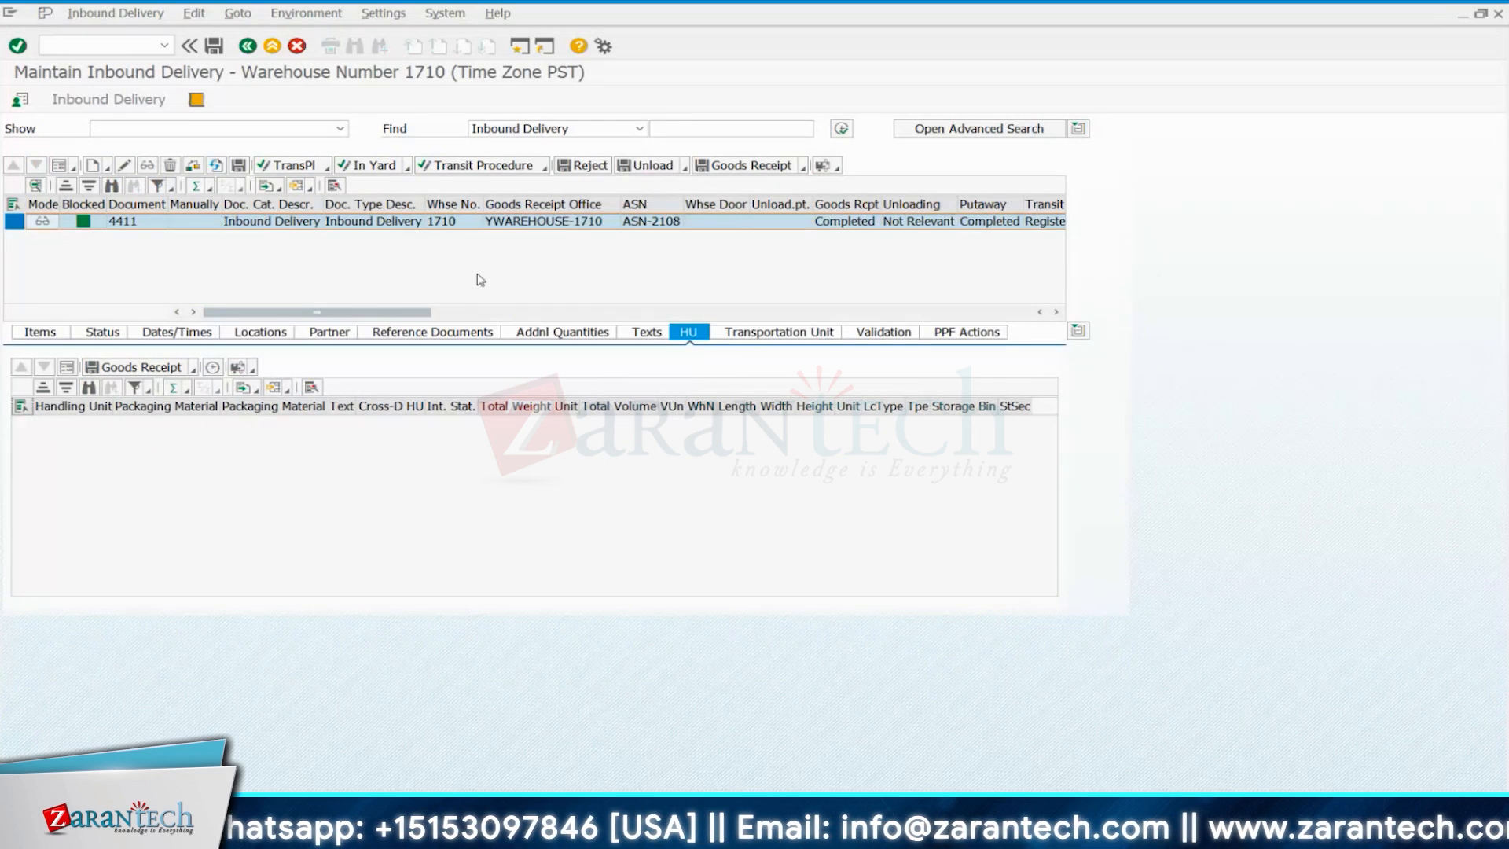
{"action": "left_click", "coordinate": [269, 49]}
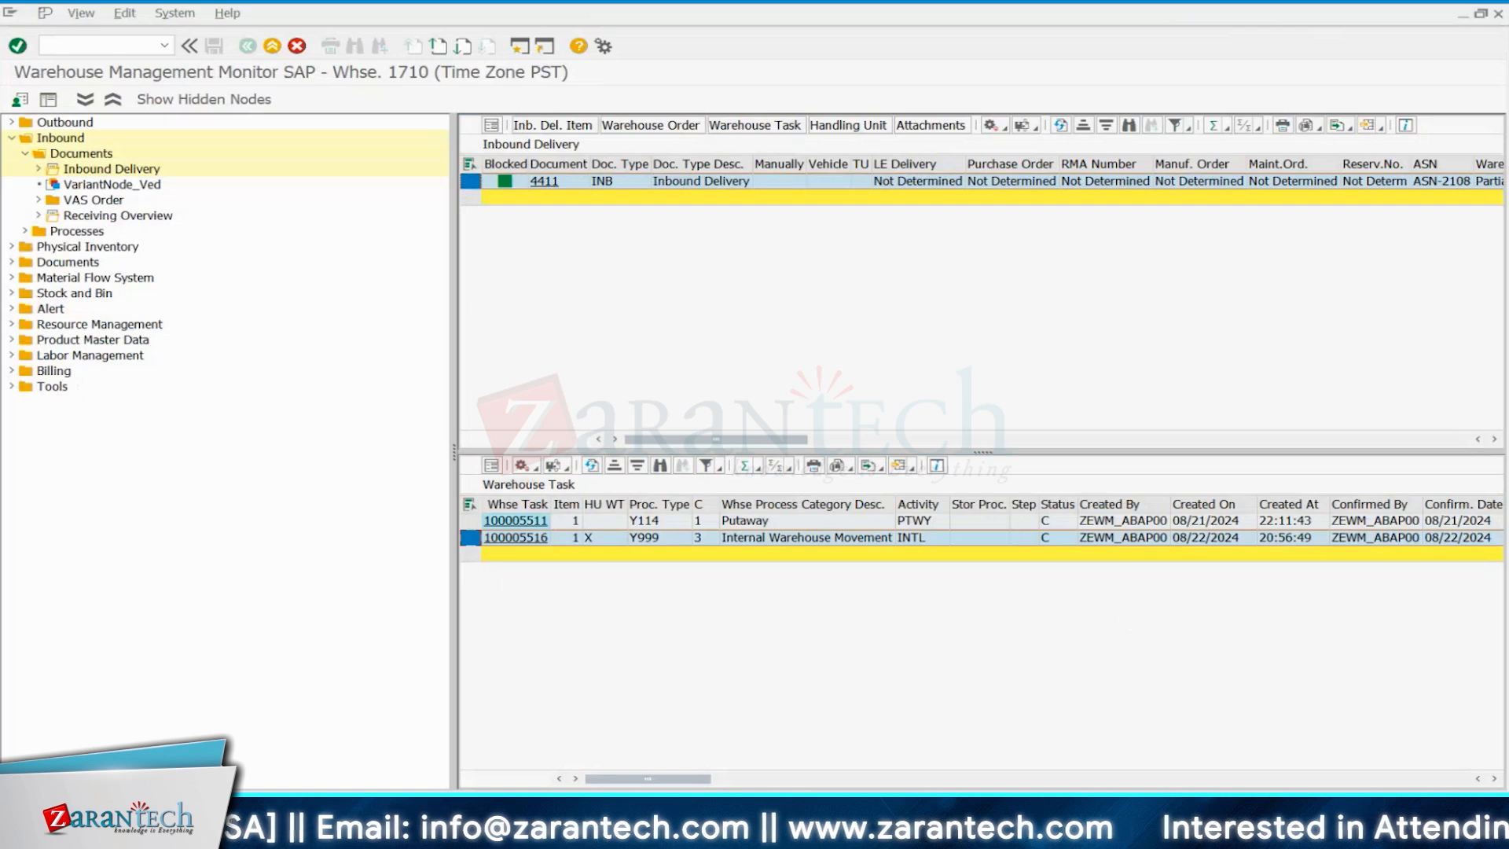
{"action": "left_click", "coordinate": [1493, 780]}
{"action": "left_click", "coordinate": [1375, 539]}
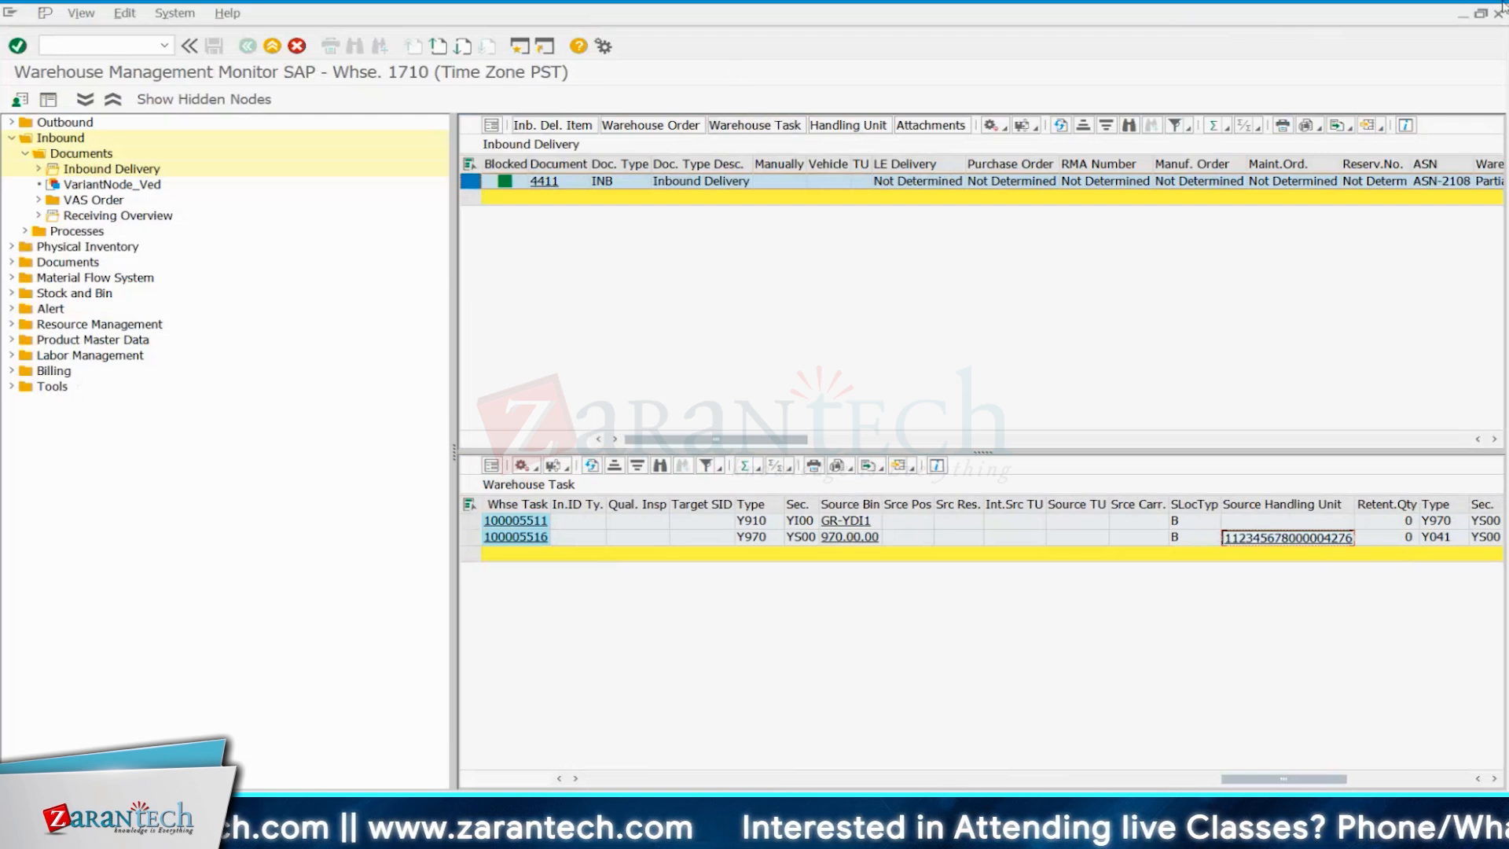
{"action": "mouse_move", "coordinate": [1398, 833]}
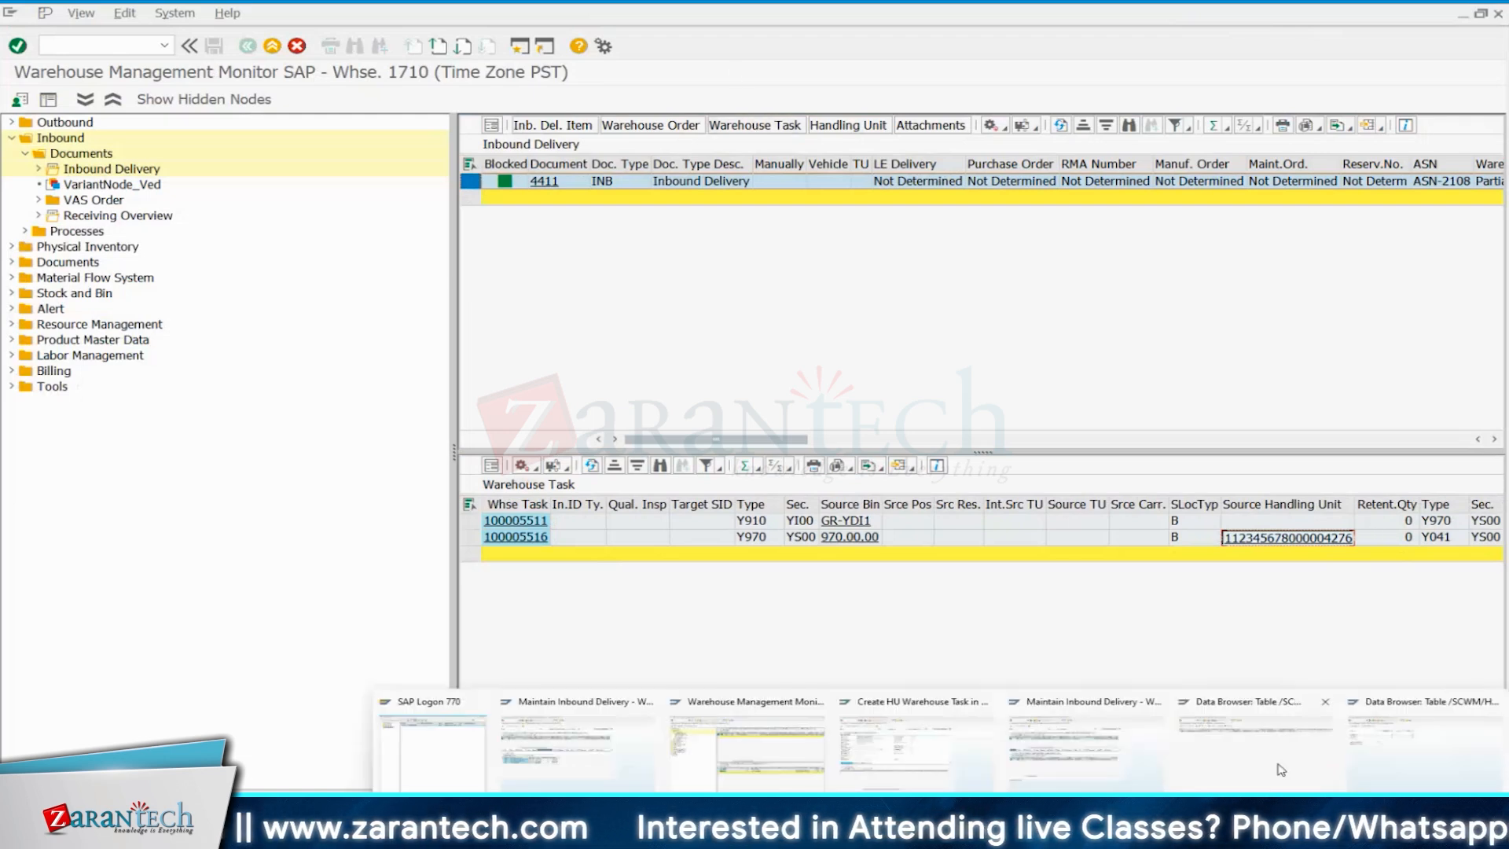
{"action": "left_click", "coordinate": [1397, 762]}
{"action": "left_click", "coordinate": [356, 184]}
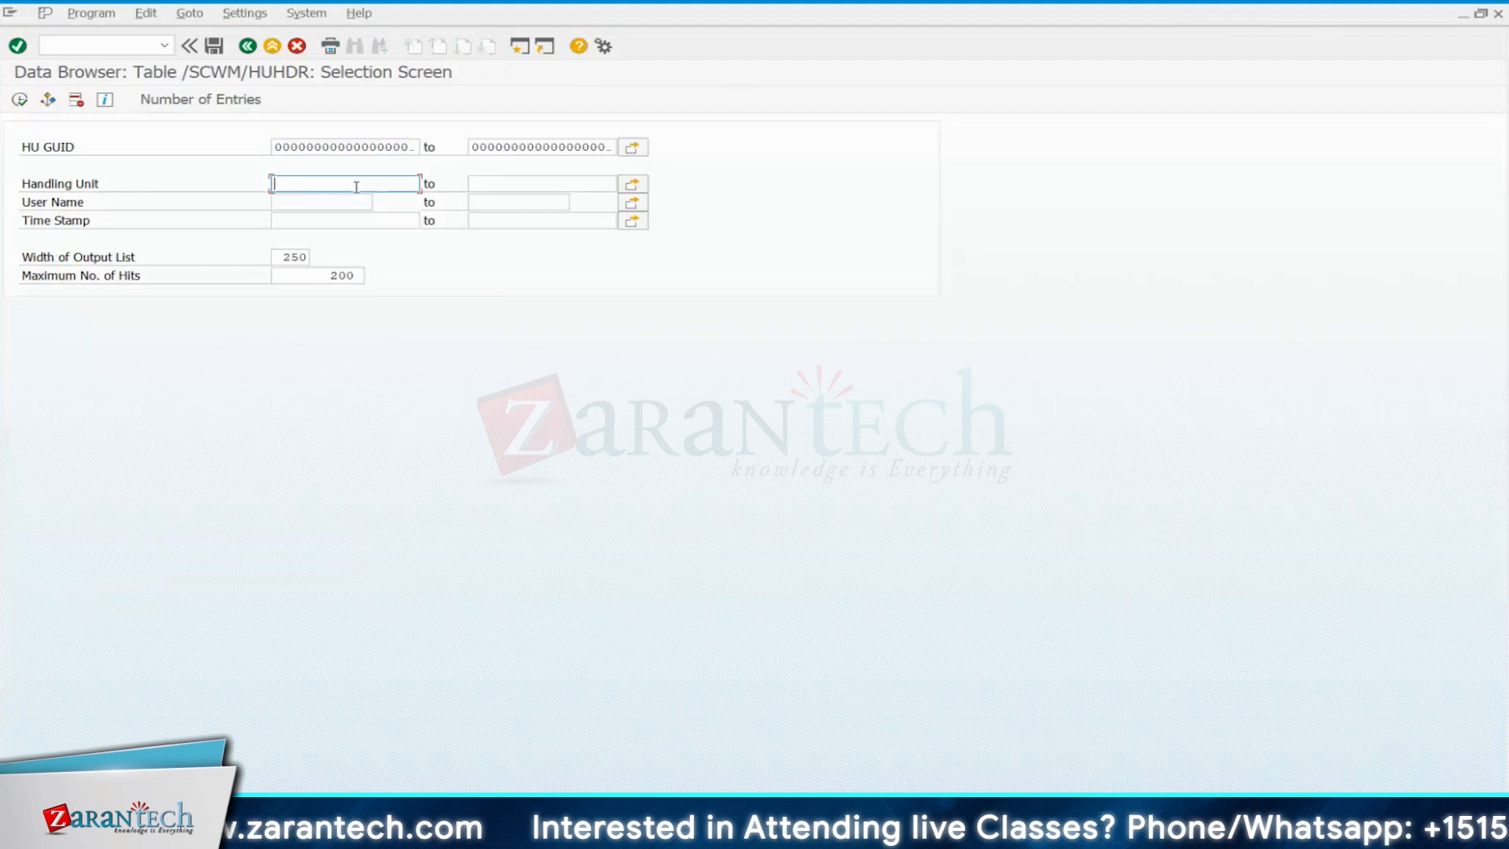
{"action": "key", "text": "ctrl+v"}
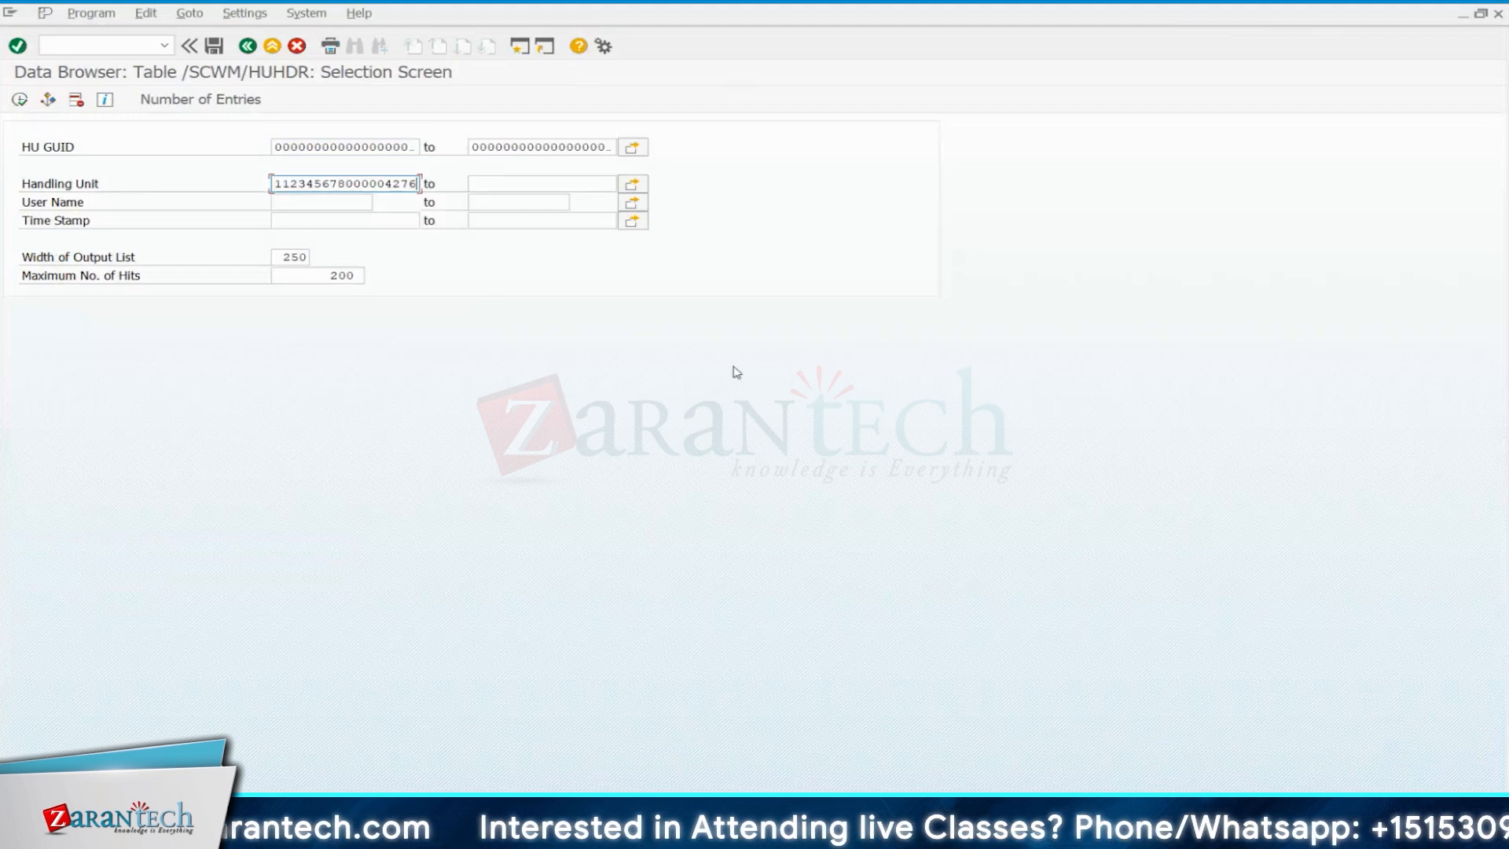
{"action": "left_click", "coordinate": [230, 98]}
{"action": "key", "text": "Return"}
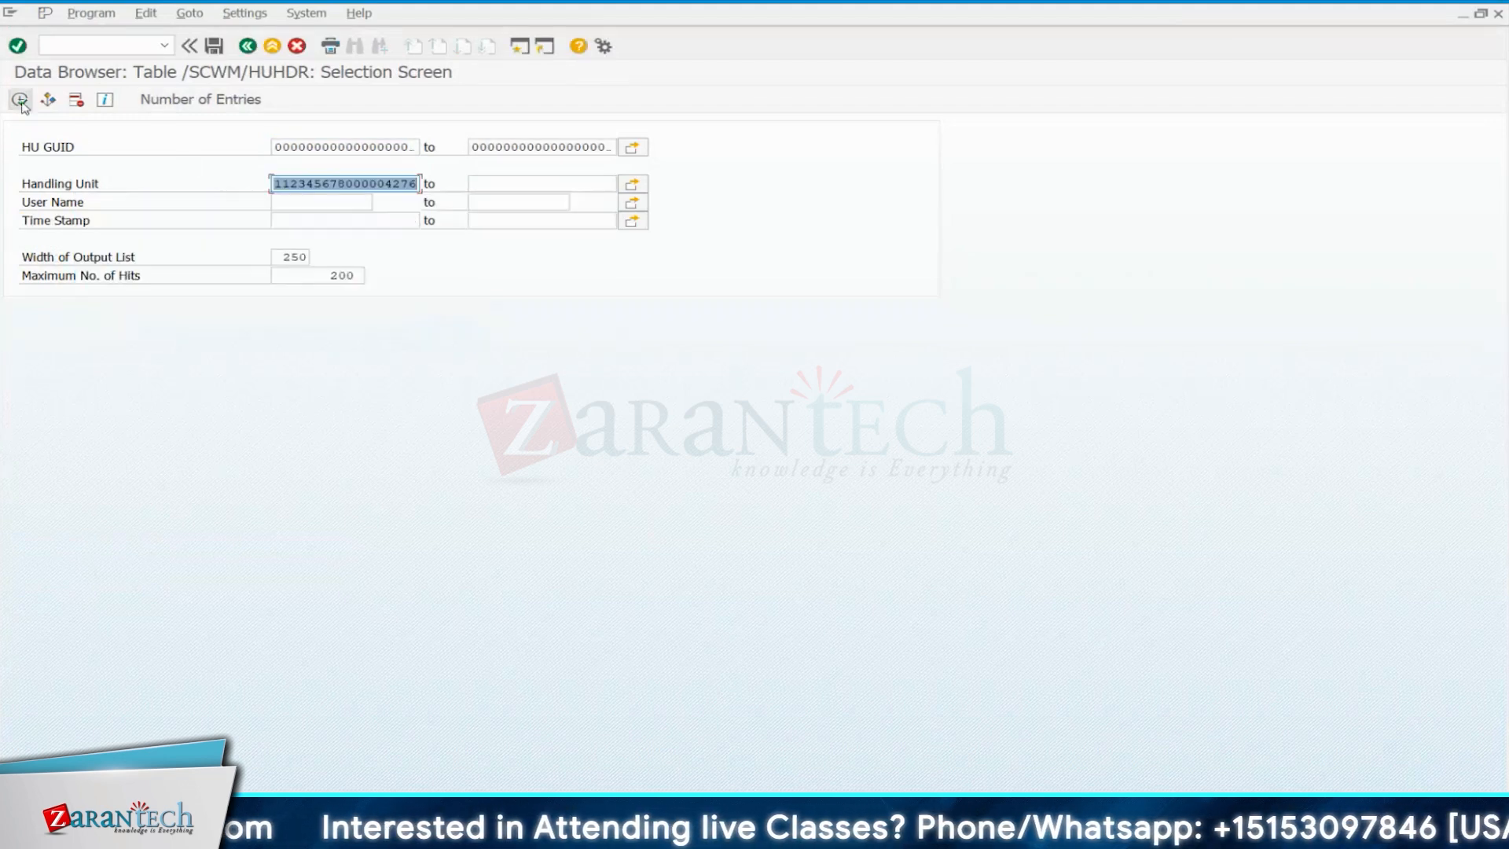
{"action": "key", "text": "F8"}
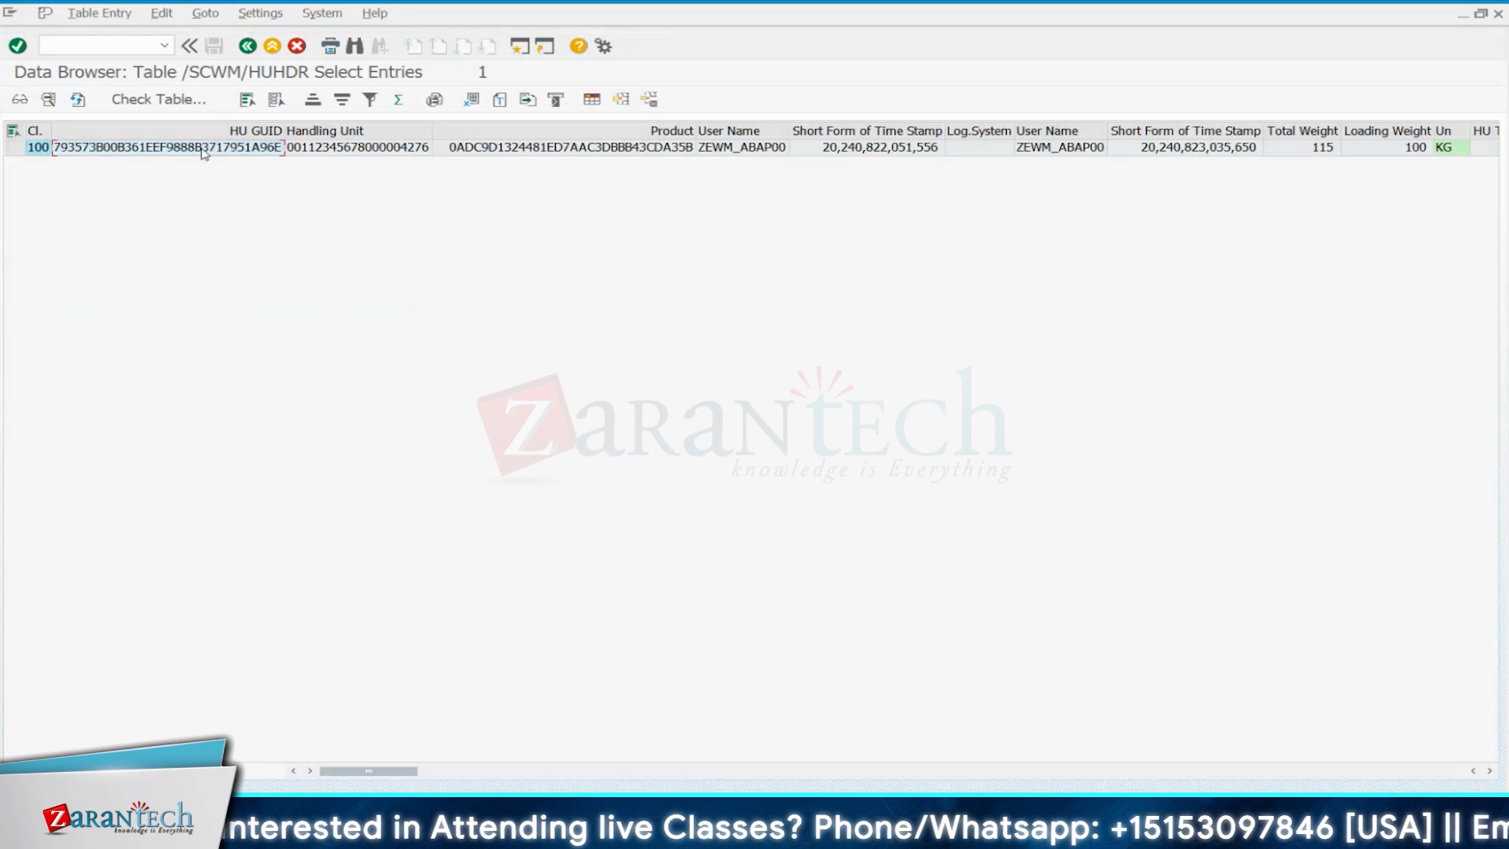
Open the detail view of the handling unit header entry and look through its fields.
{"action": "double_click", "coordinate": [334, 155]}
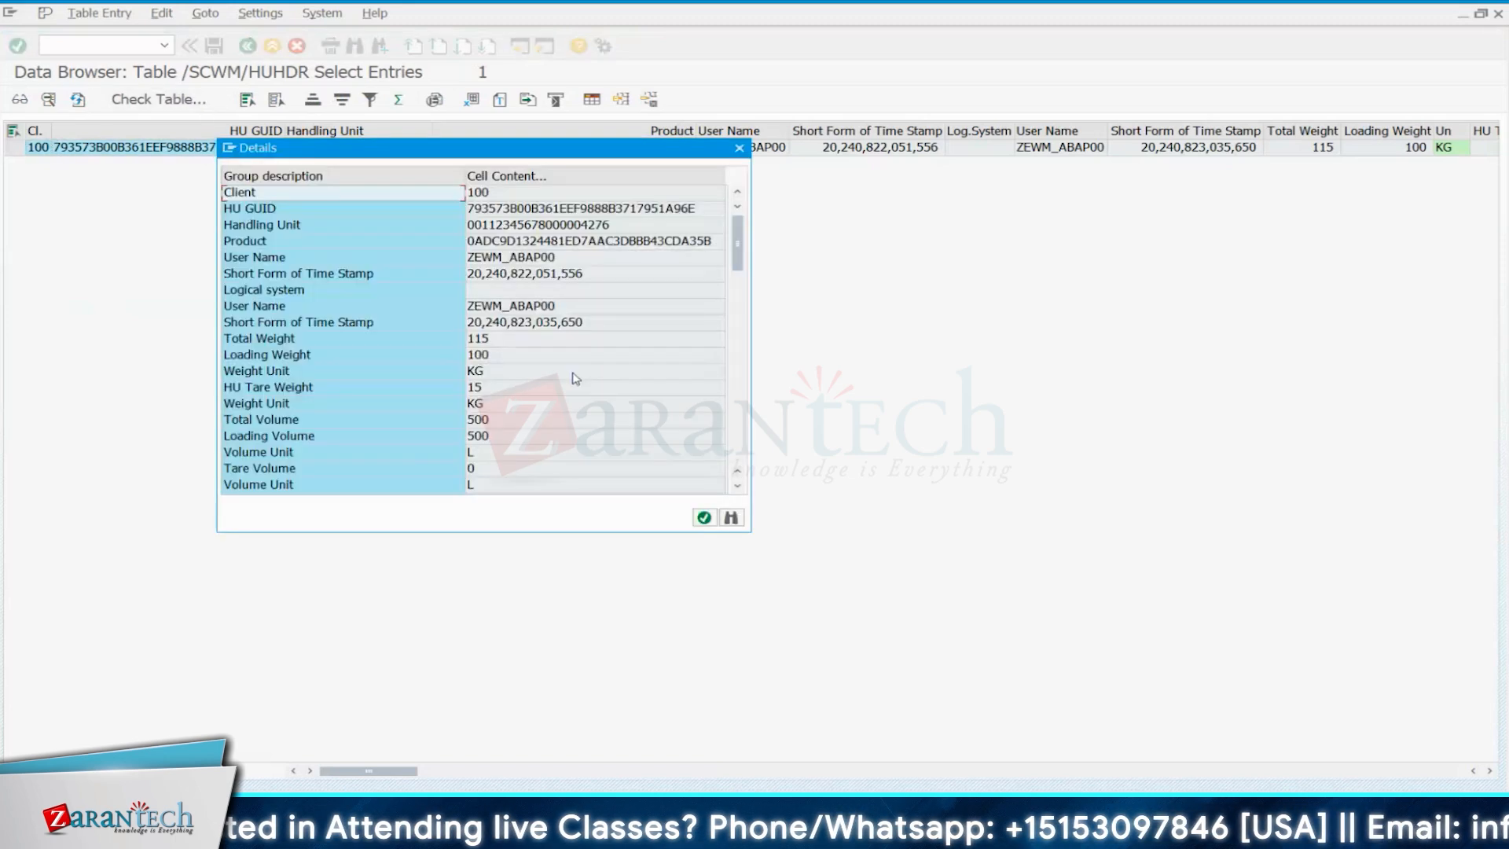
{"action": "scroll", "coordinate": [574, 377], "scroll_direction": "down", "scroll_amount": 7}
{"action": "scroll", "coordinate": [575, 378], "scroll_direction": "down", "scroll_amount": 6}
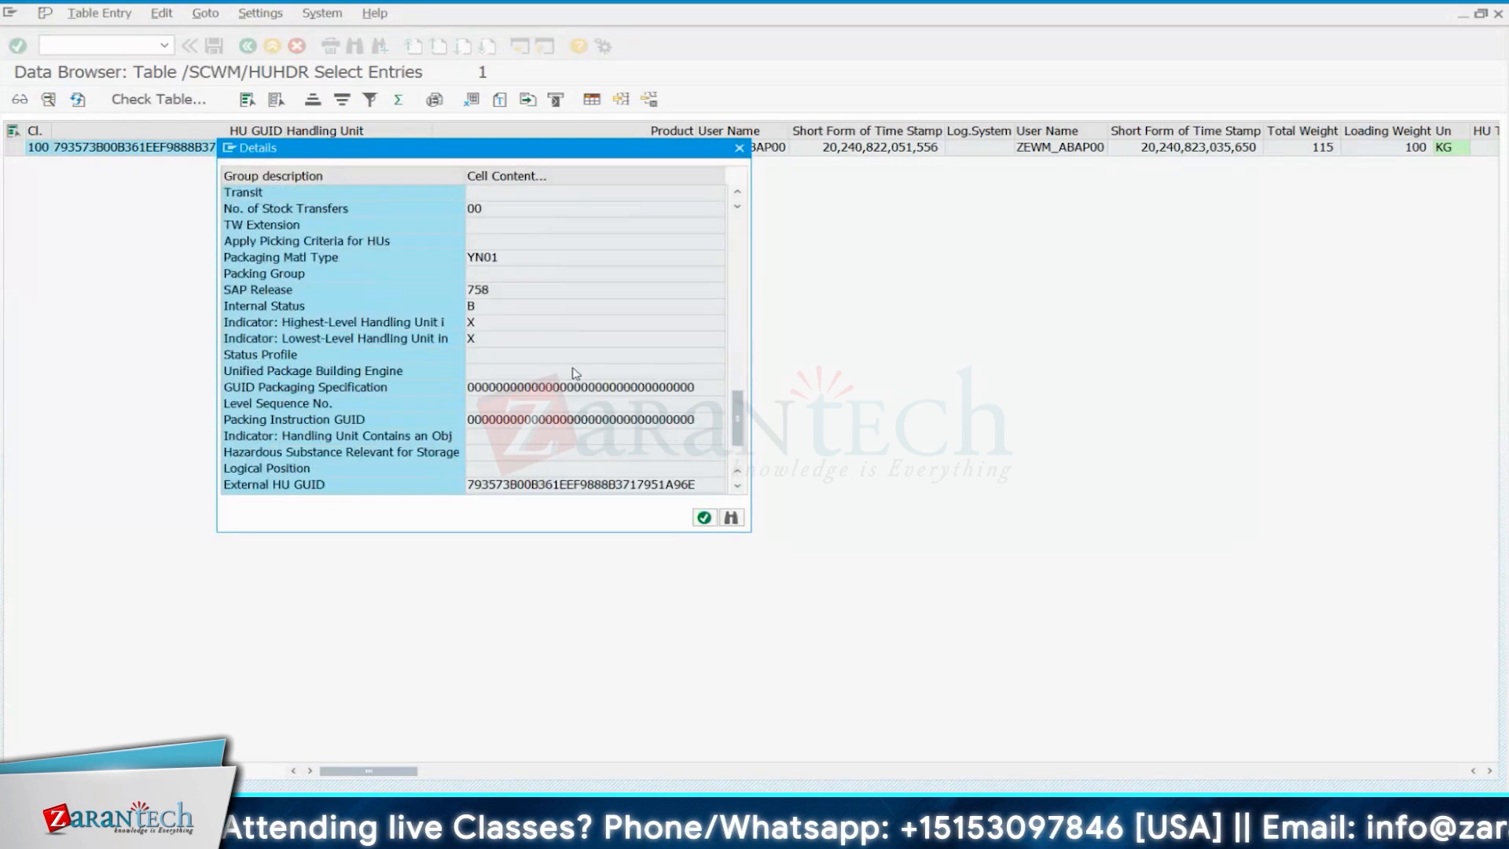
{"action": "scroll", "coordinate": [576, 372], "scroll_direction": "up", "scroll_amount": 10}
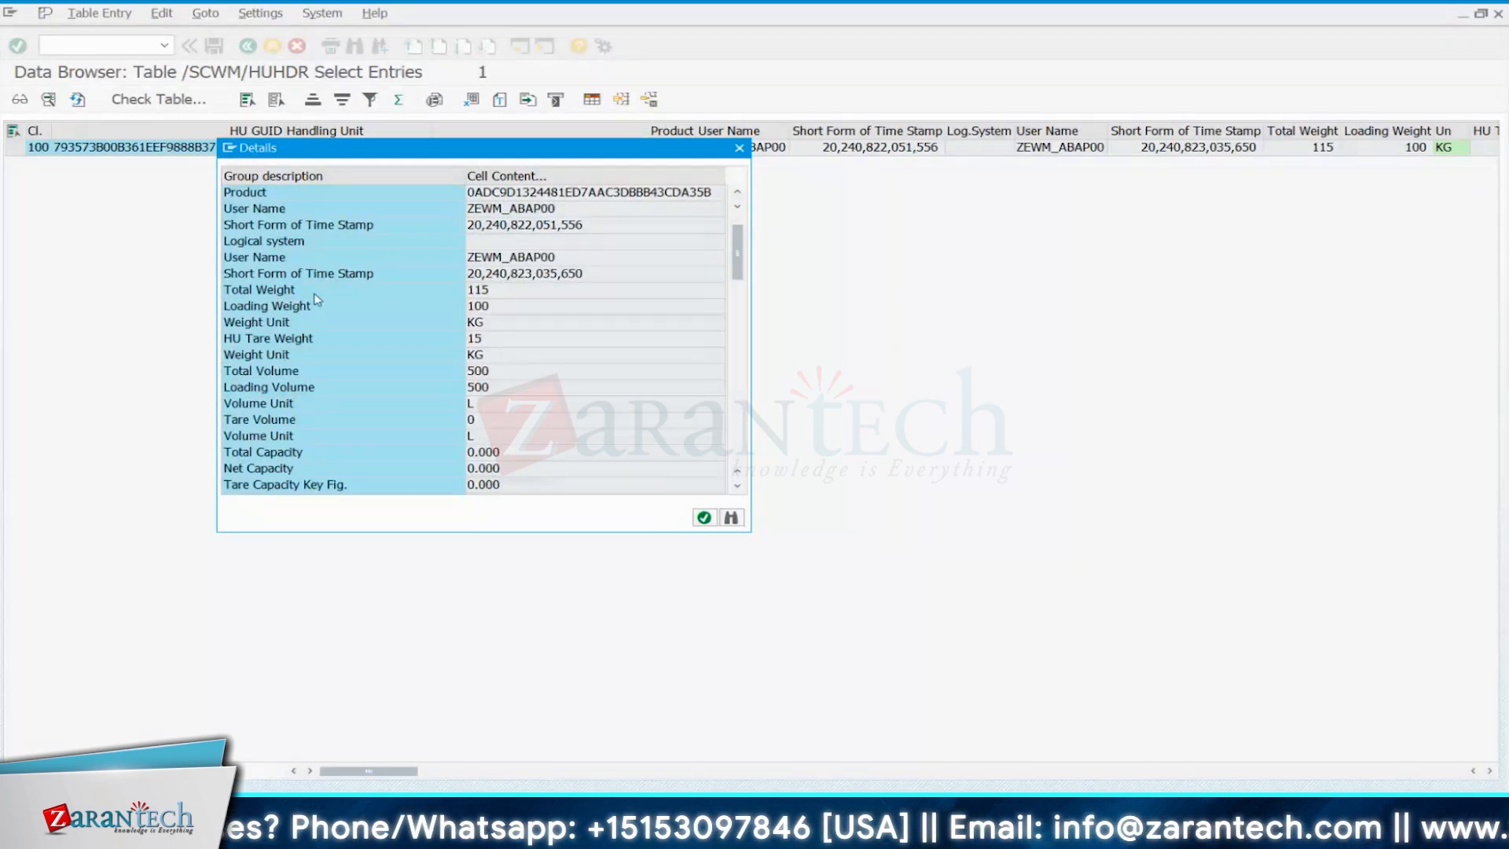
Compare the total weight, loading weight and HU tare weight in the handling unit's details.
{"action": "left_click", "coordinate": [272, 292]}
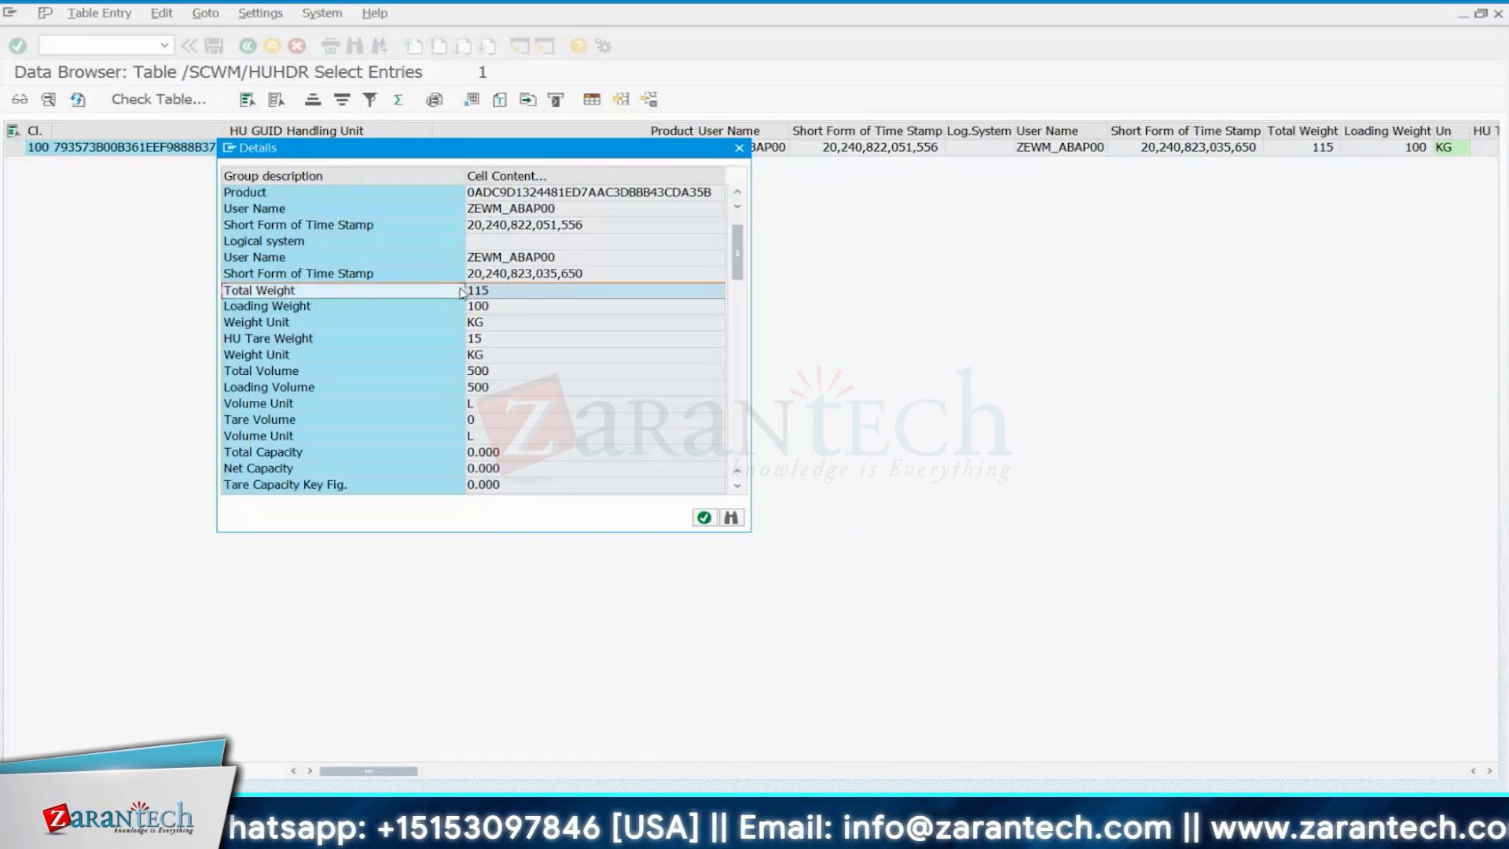
{"action": "left_click", "coordinate": [489, 293]}
{"action": "left_click", "coordinate": [302, 309]}
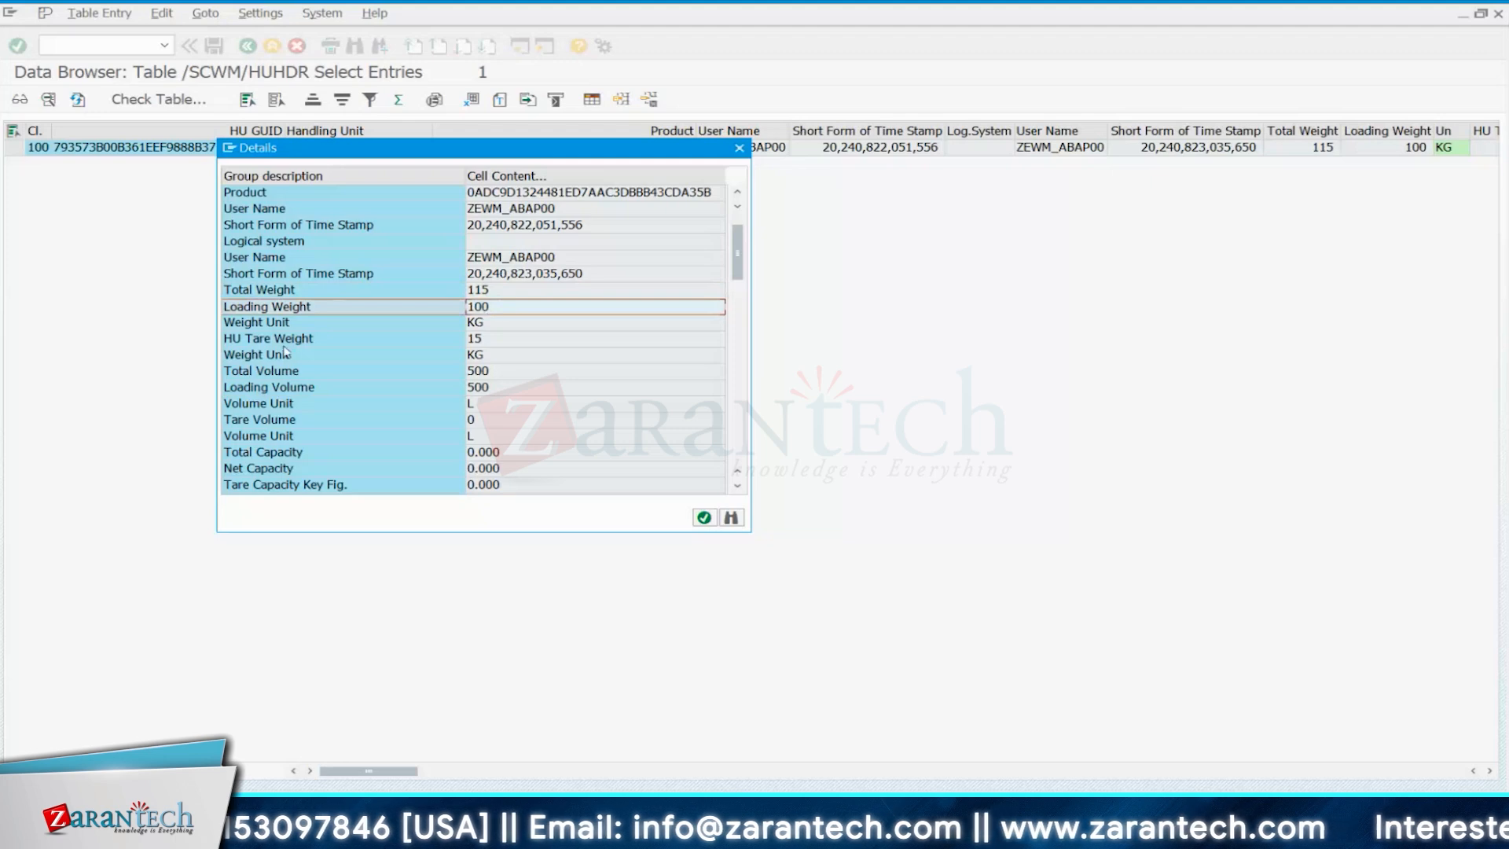
{"action": "left_click", "coordinate": [441, 346]}
{"action": "left_click", "coordinate": [487, 344]}
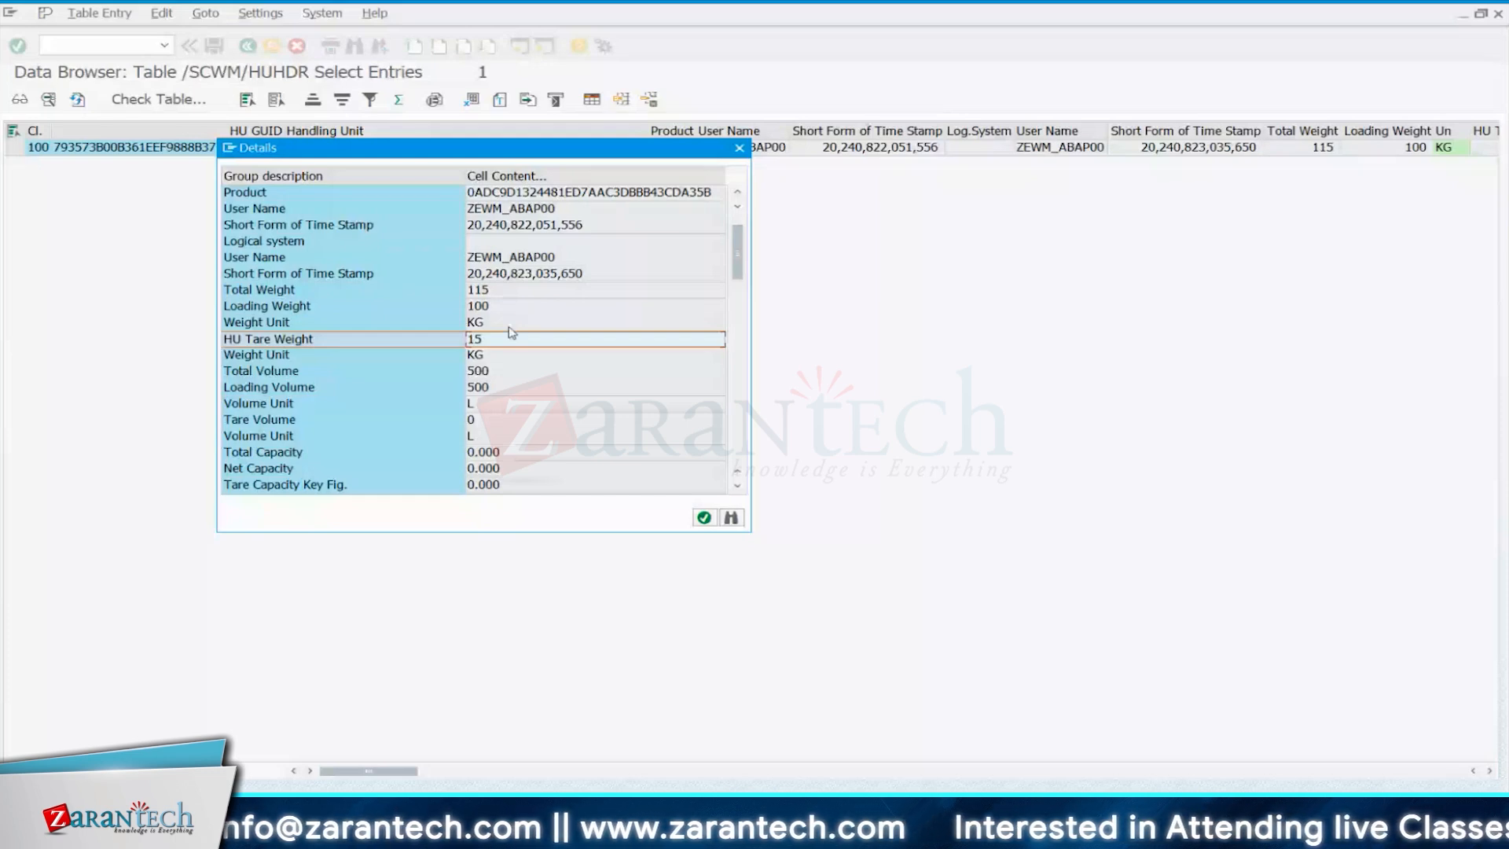
{"action": "left_click", "coordinate": [500, 311]}
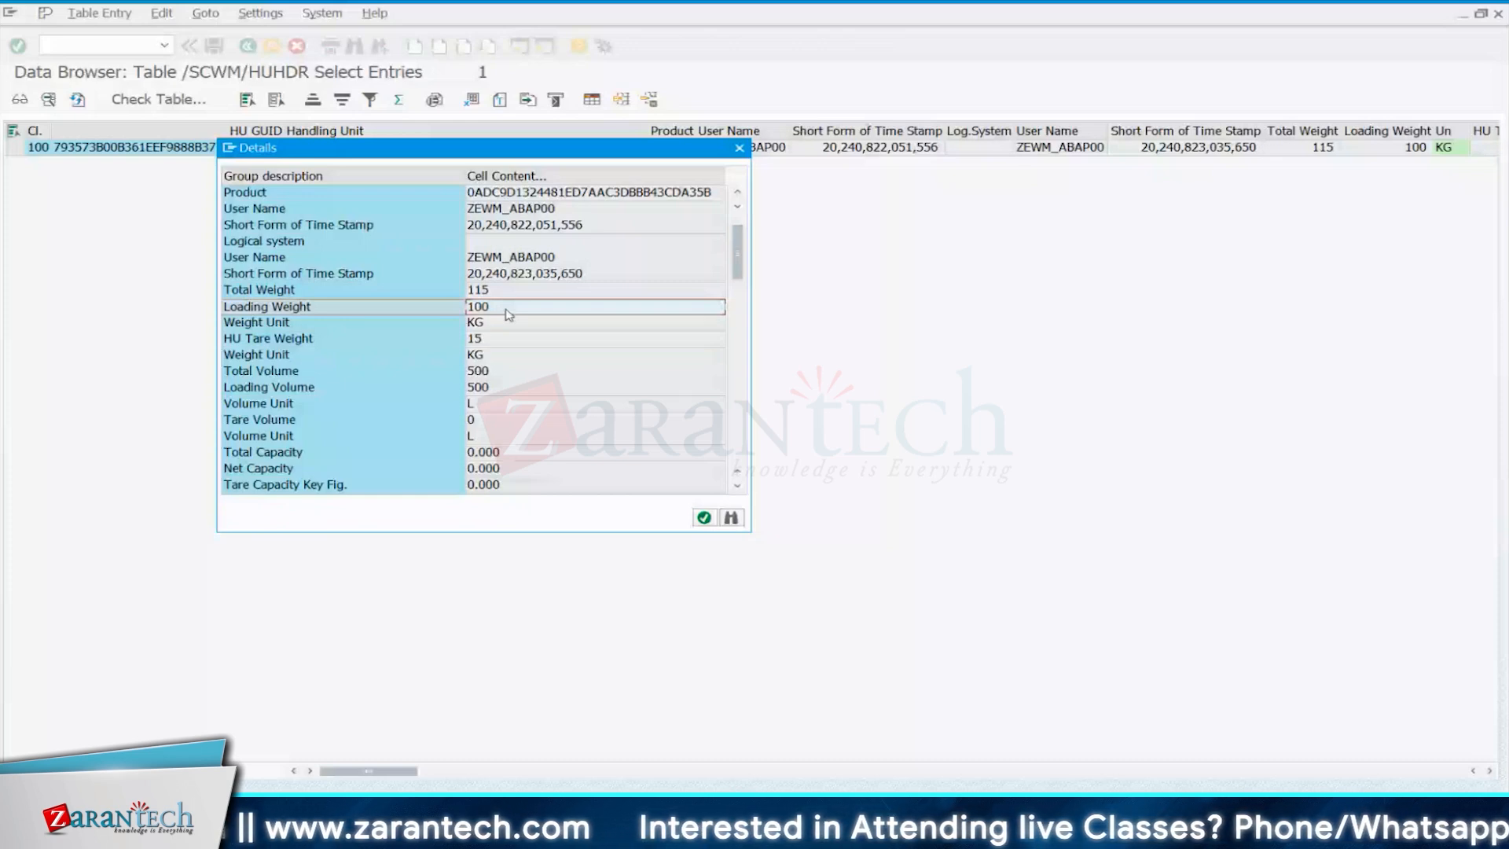
{"action": "key", "text": "Up"}
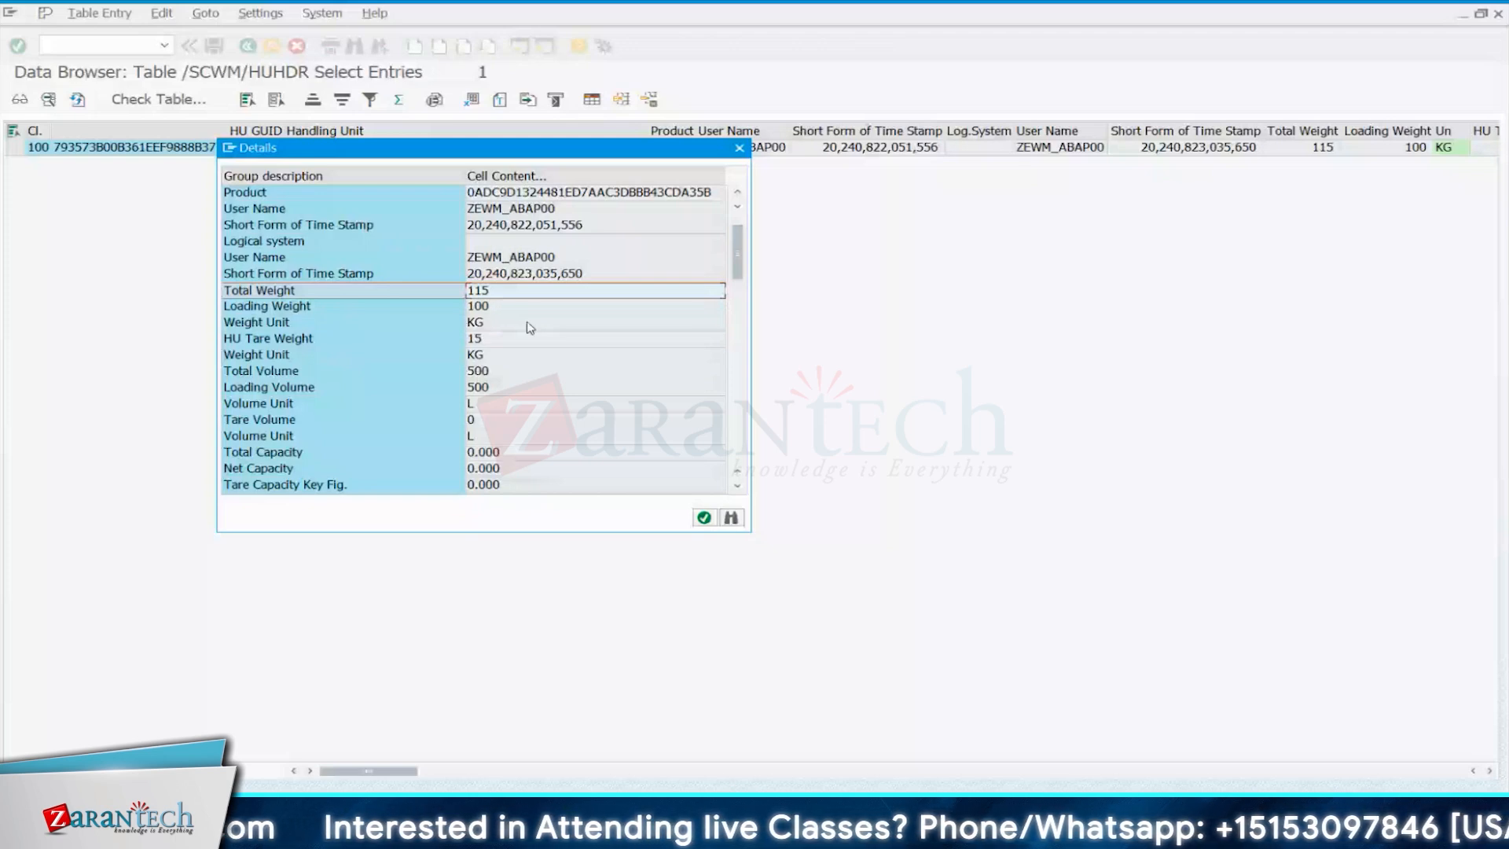
{"action": "left_click", "coordinate": [281, 340]}
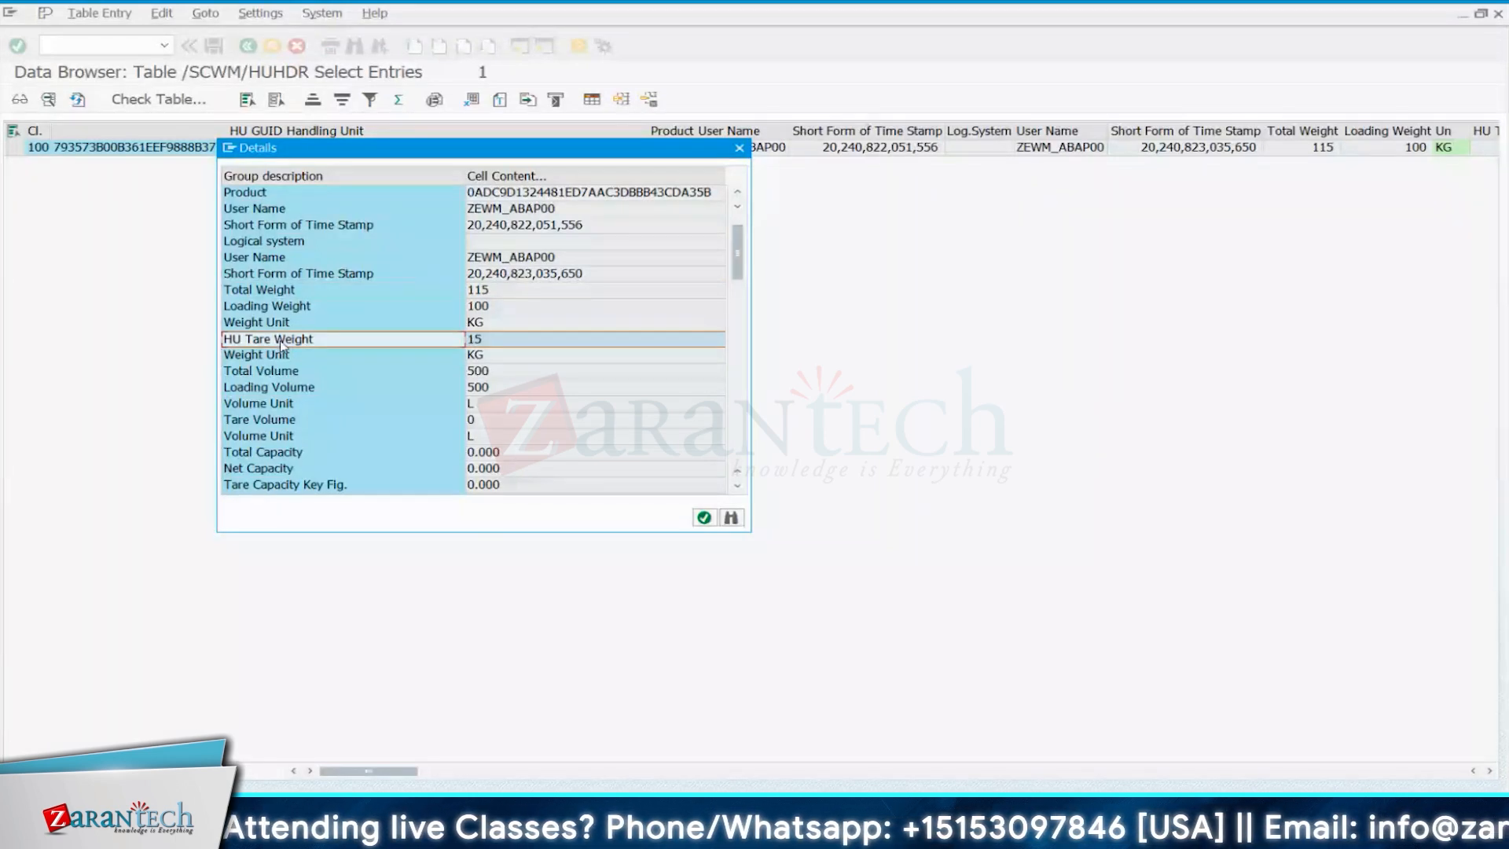
{"action": "left_click", "coordinate": [289, 308]}
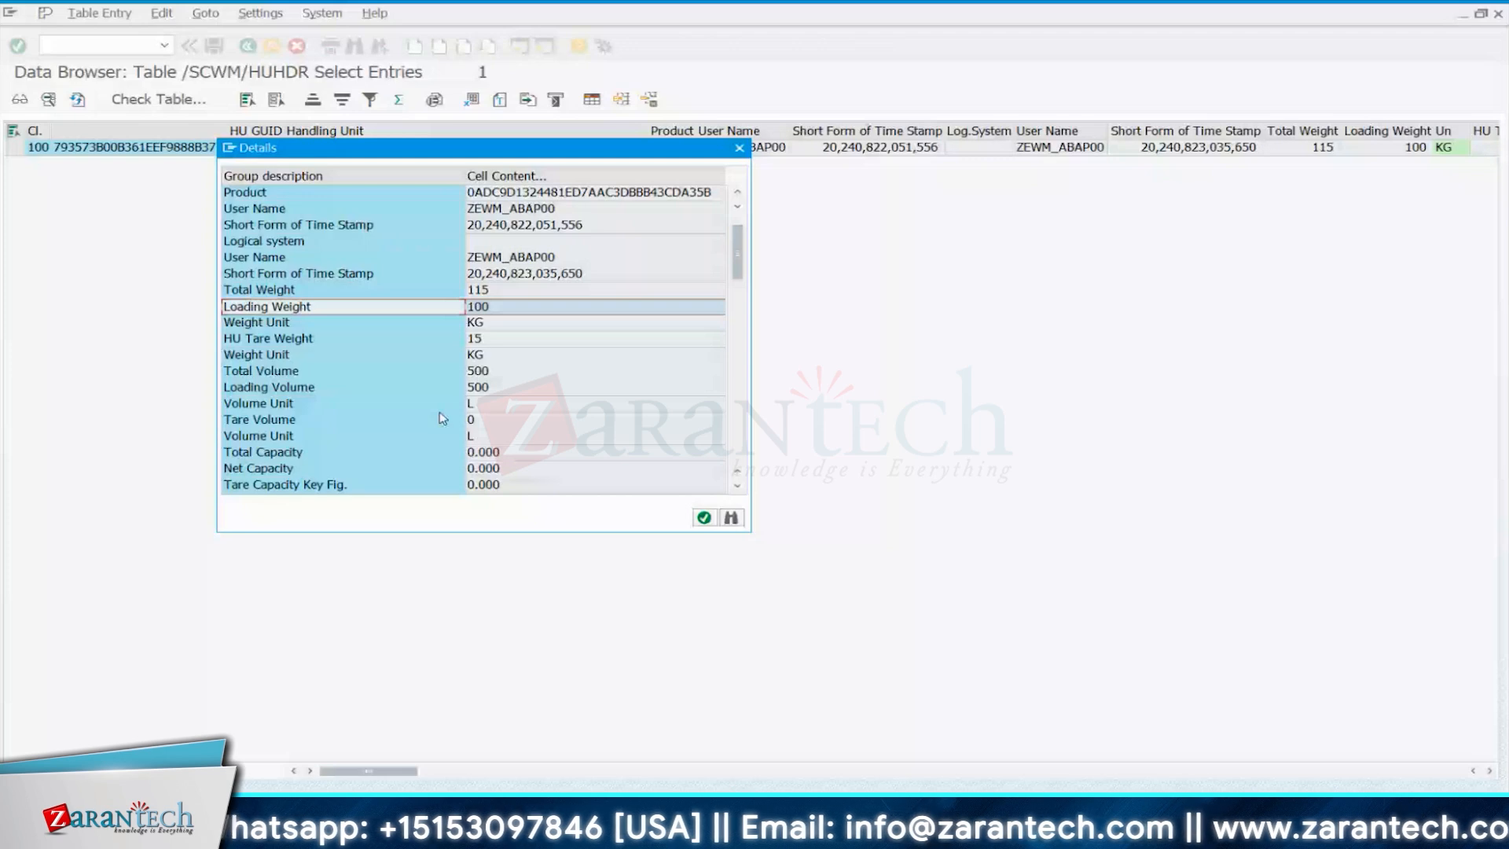
Check the handling unit's loading volume and total volume, look through the remaining fields, and close the details.
{"action": "left_click", "coordinate": [486, 386]}
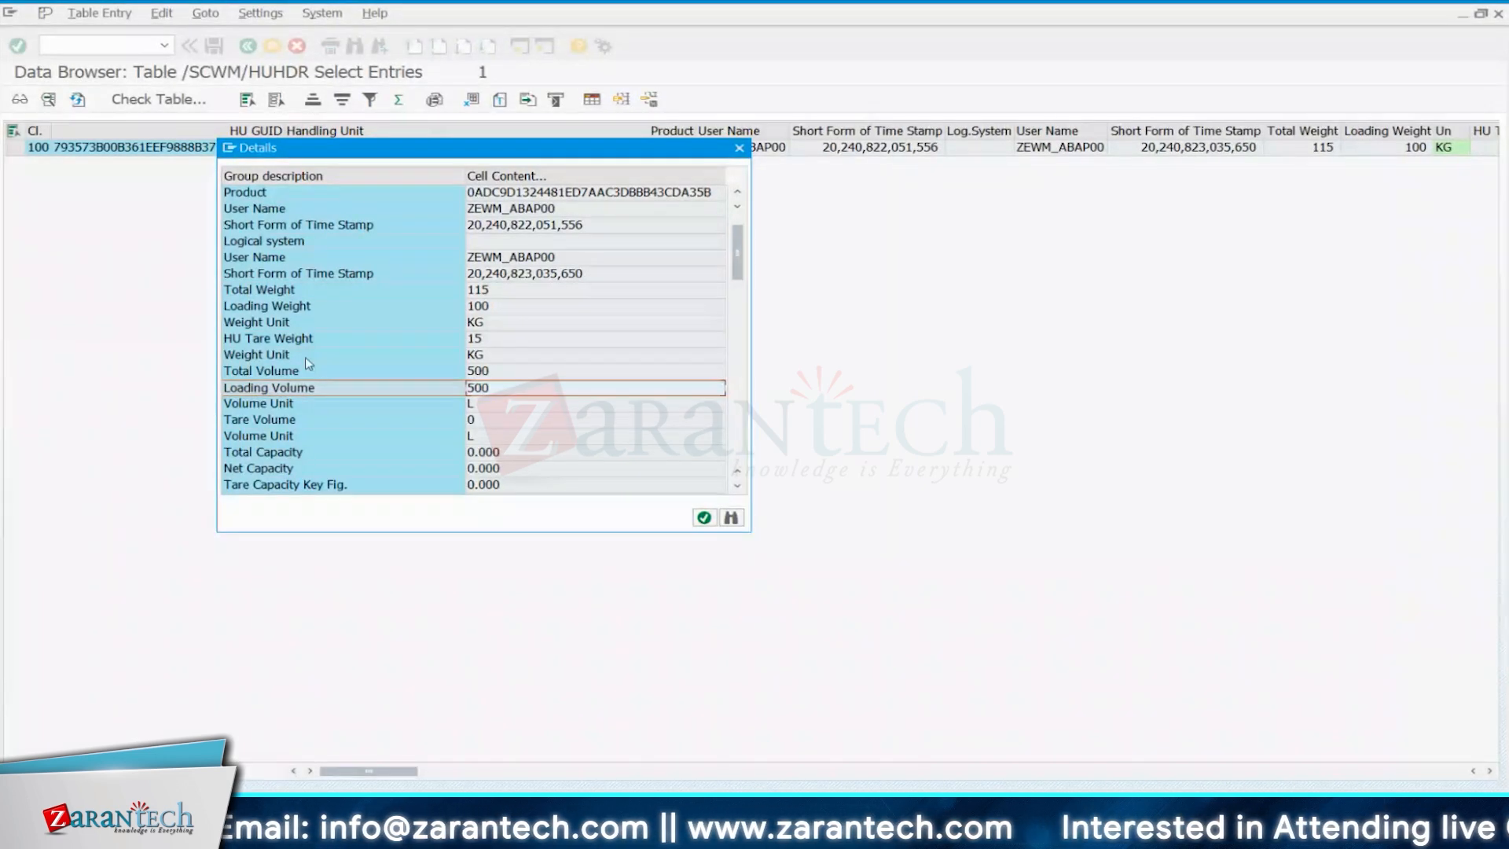
{"action": "left_click", "coordinate": [511, 374]}
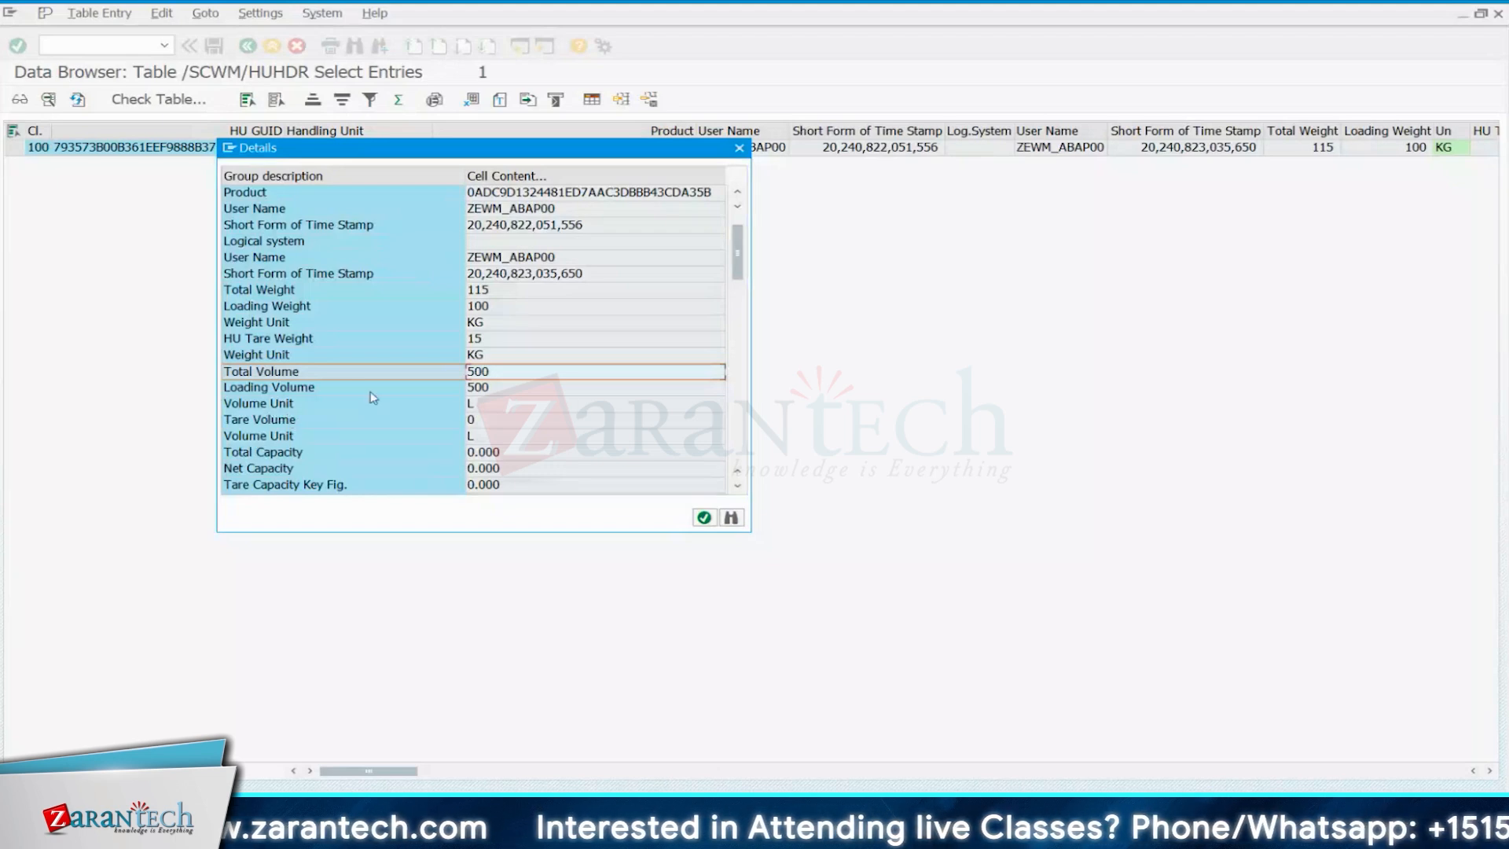
{"action": "scroll", "coordinate": [373, 399], "scroll_direction": "down", "scroll_amount": 10}
{"action": "scroll", "coordinate": [528, 401], "scroll_direction": "down", "scroll_amount": 5}
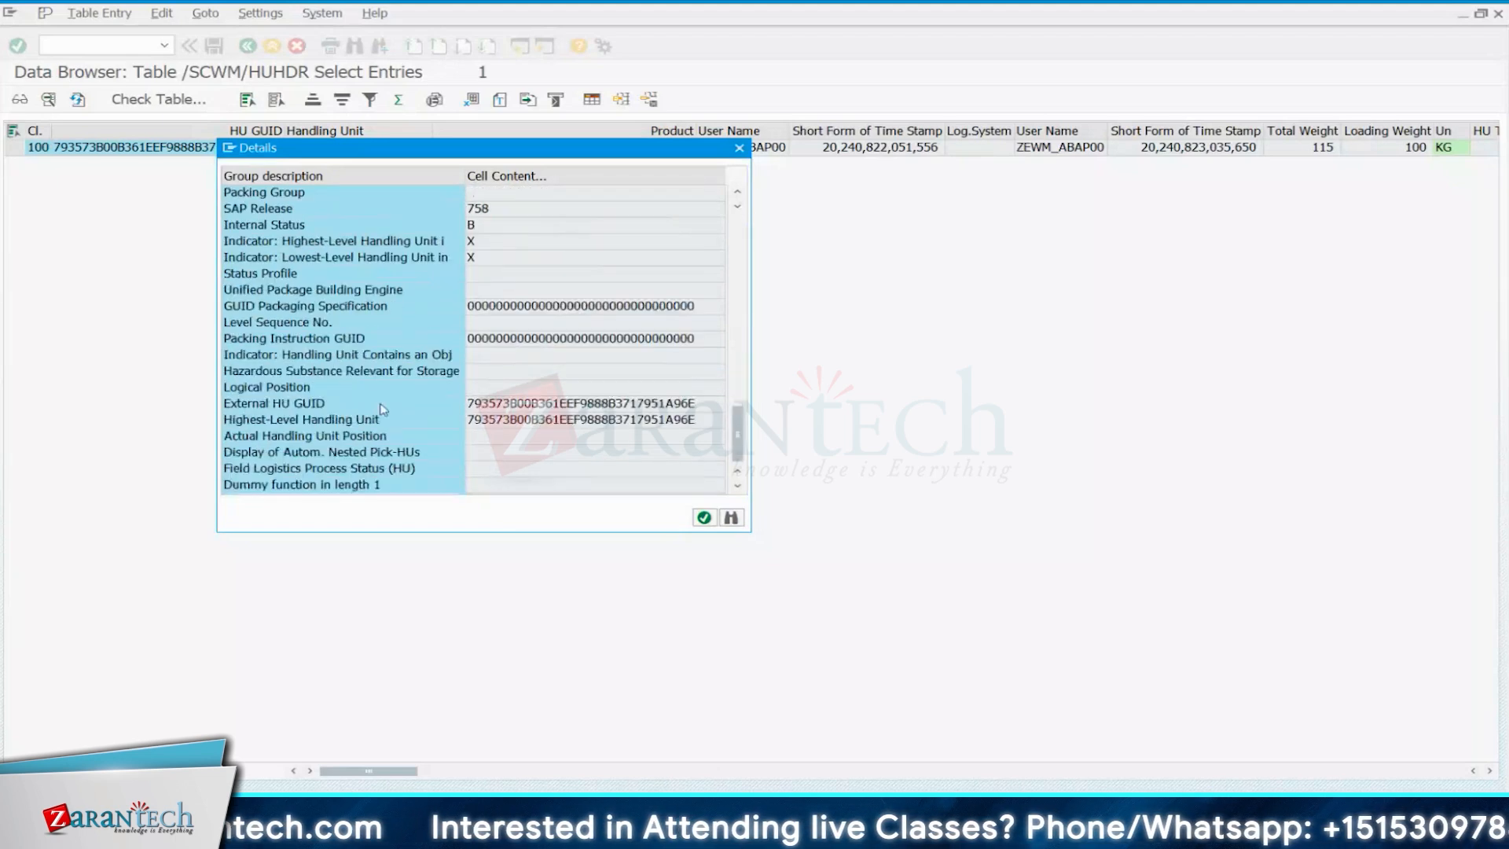
{"action": "scroll", "coordinate": [708, 201], "scroll_direction": "up", "scroll_amount": 12}
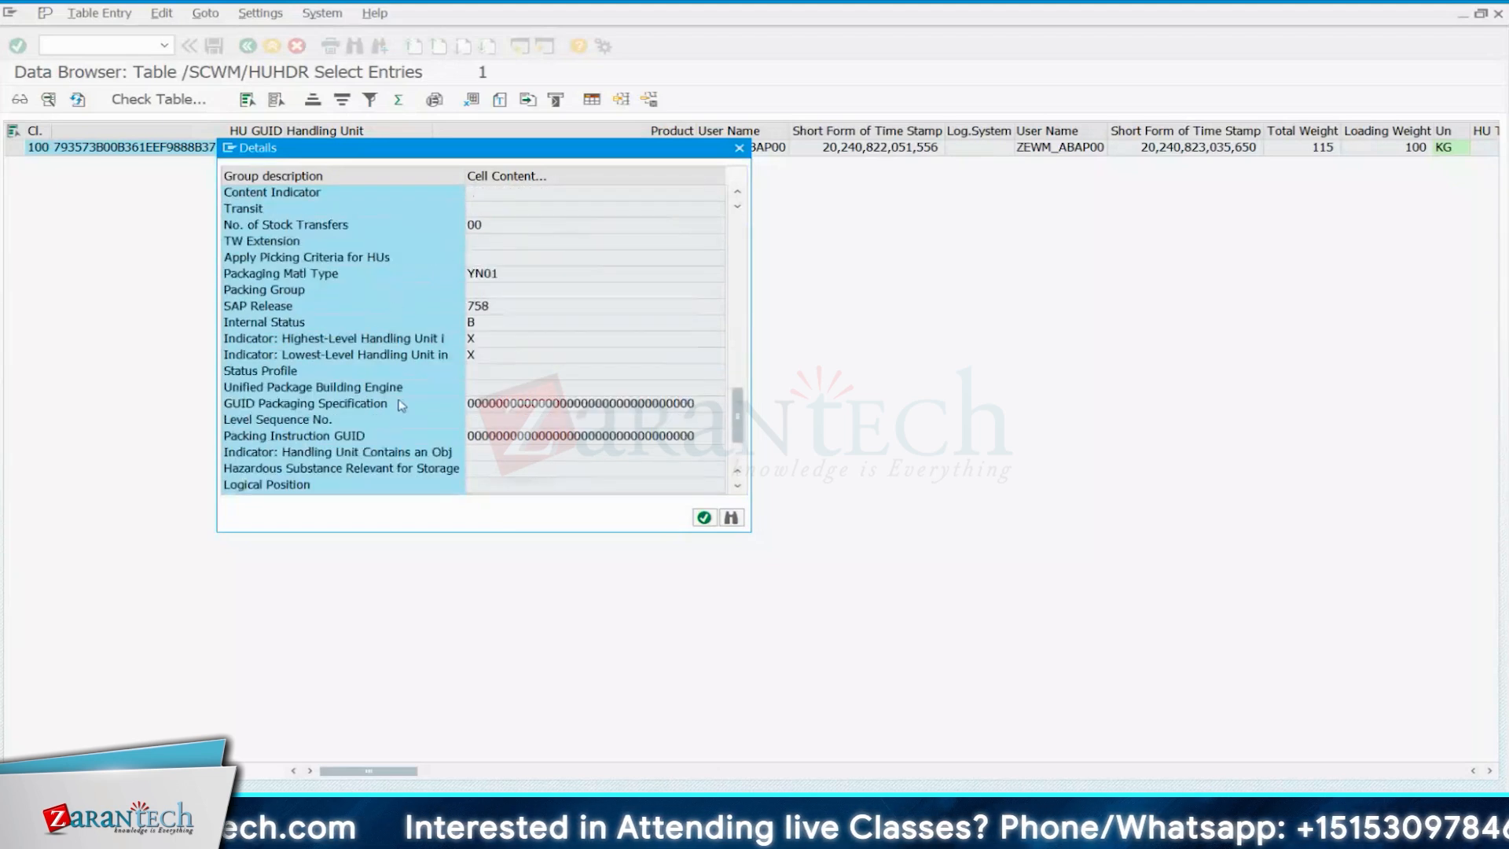
{"action": "left_click", "coordinate": [738, 149]}
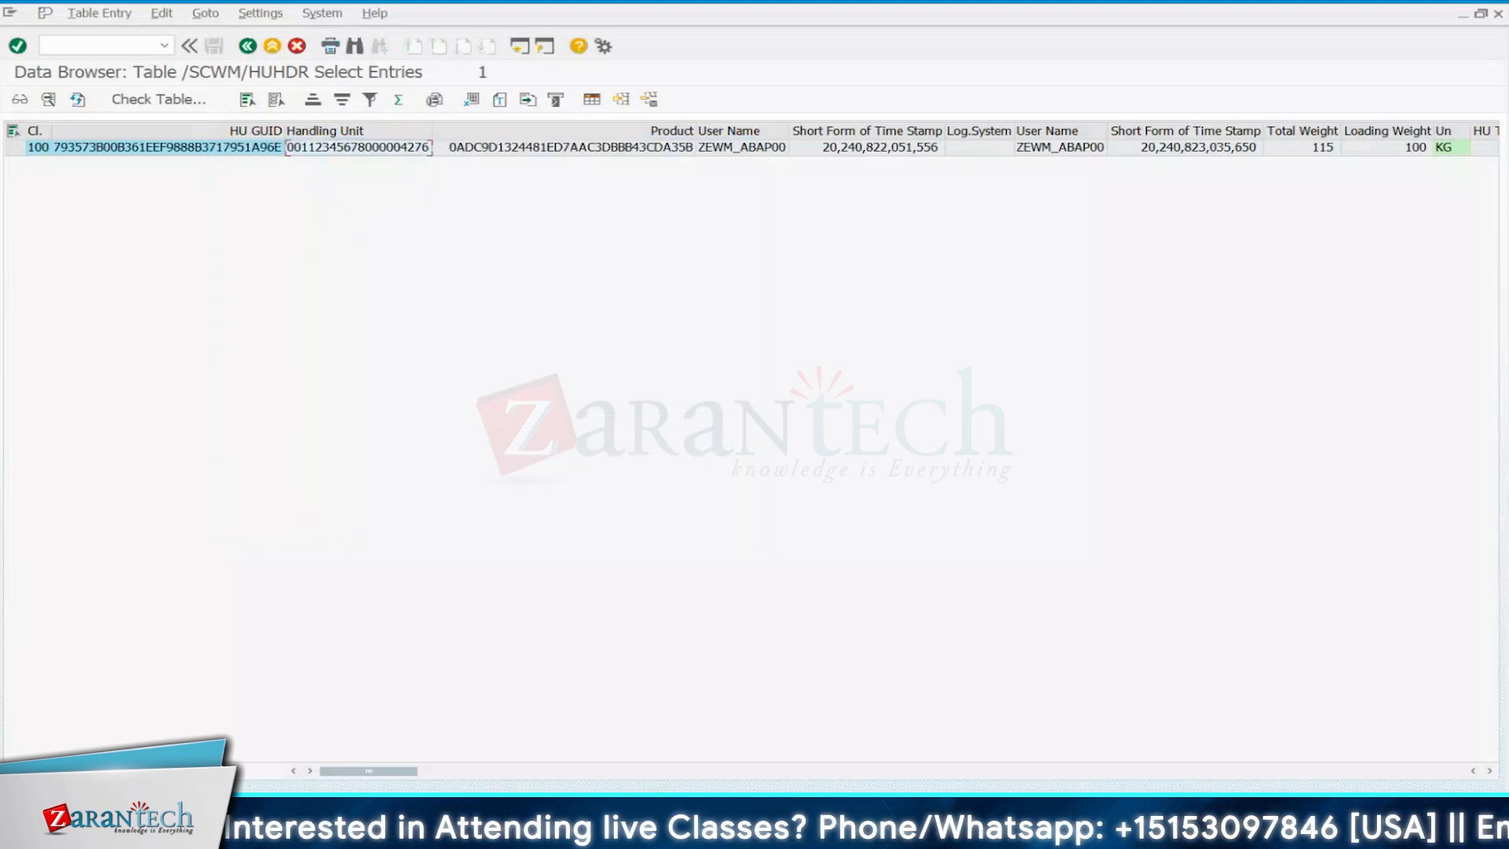
{"action": "mouse_move", "coordinate": [935, 833]}
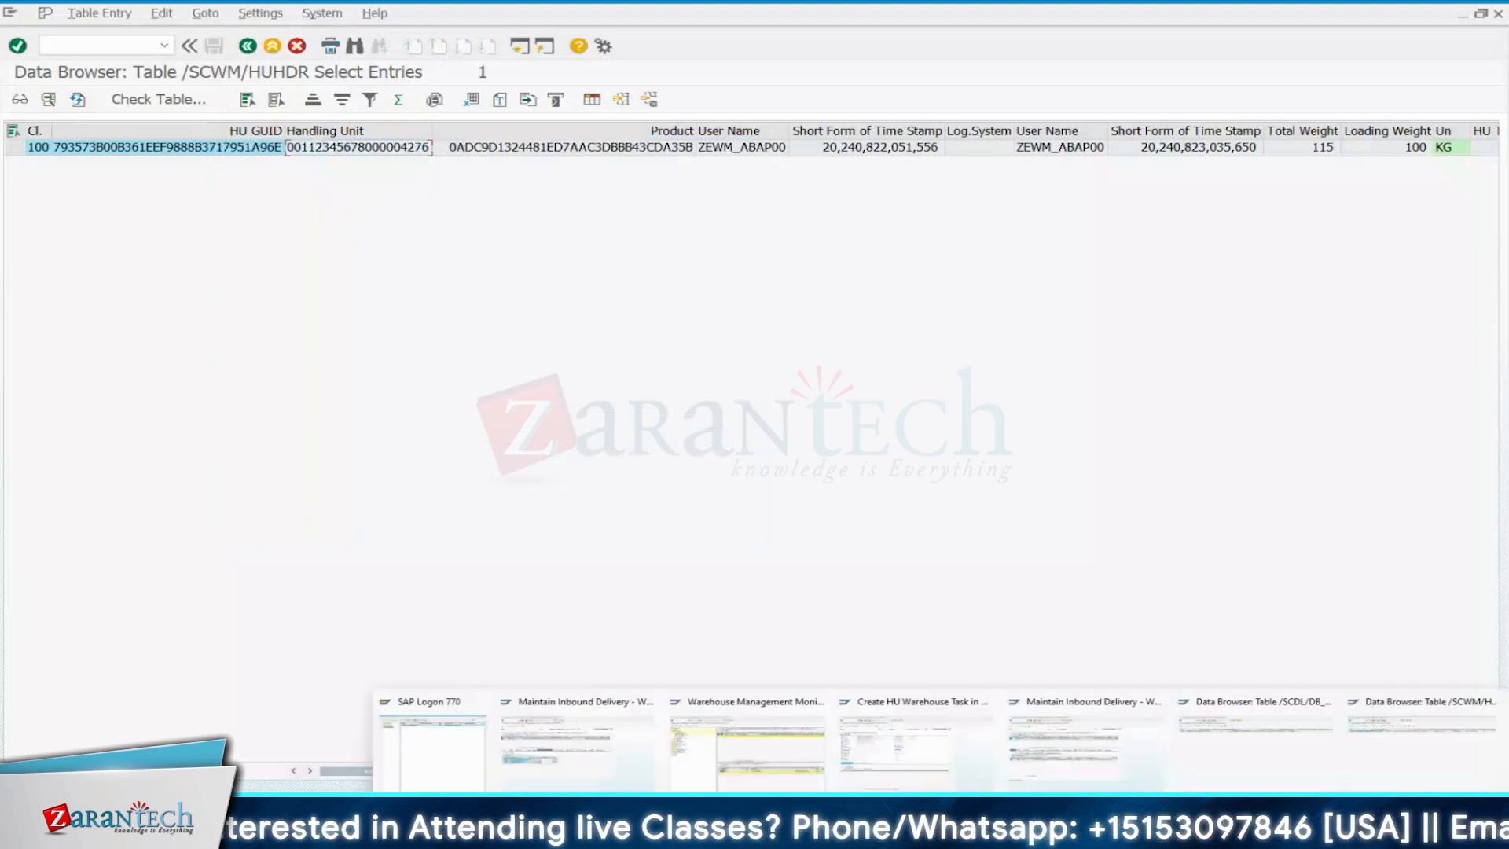
Return to the inbound delivery's warehouse tasks in the Warehouse Management Monitor for warehouse 1710.
{"action": "left_click", "coordinate": [821, 752]}
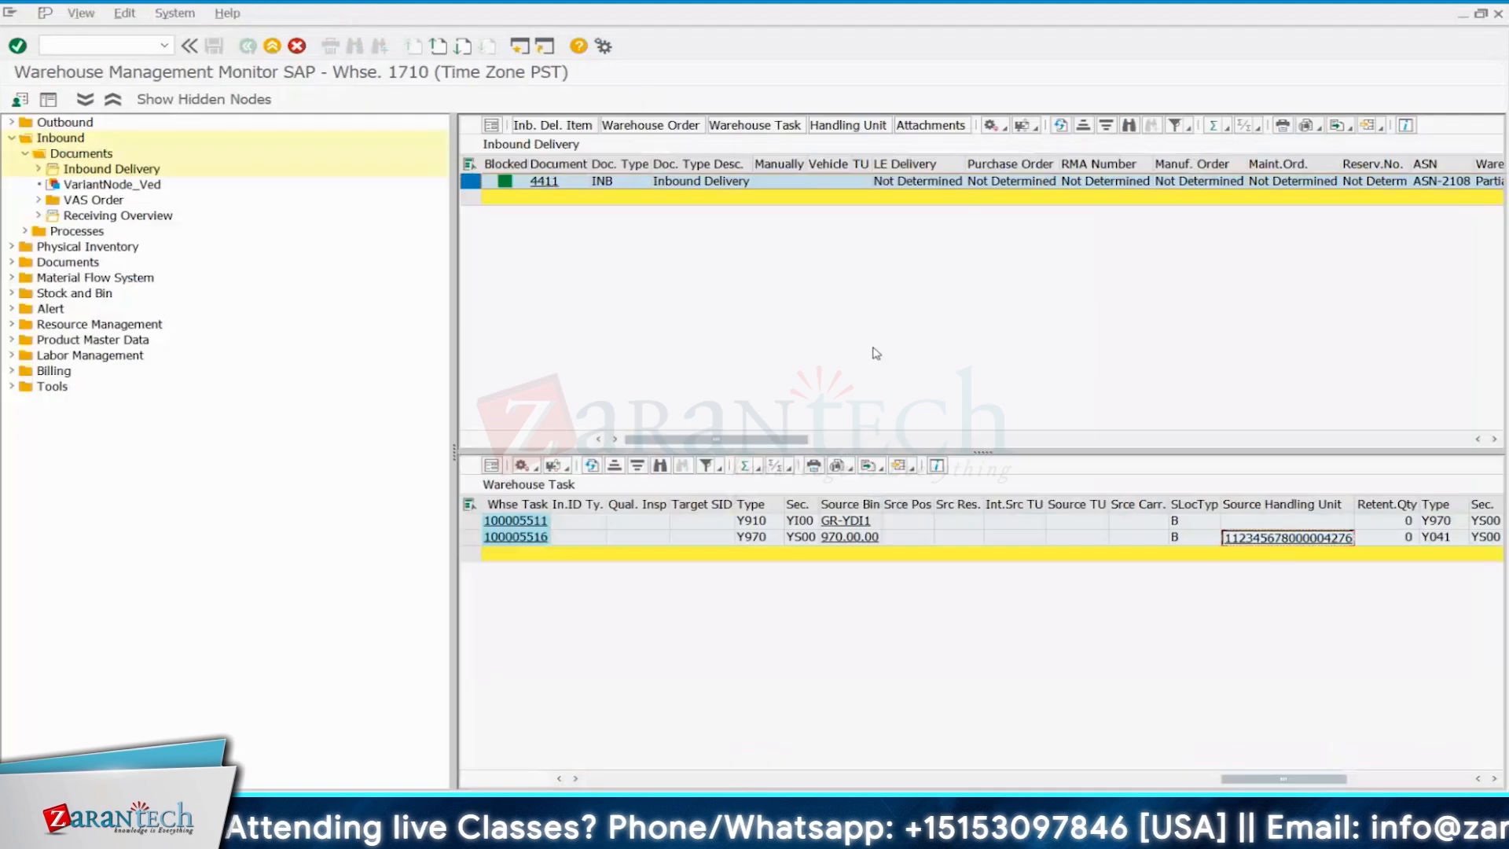
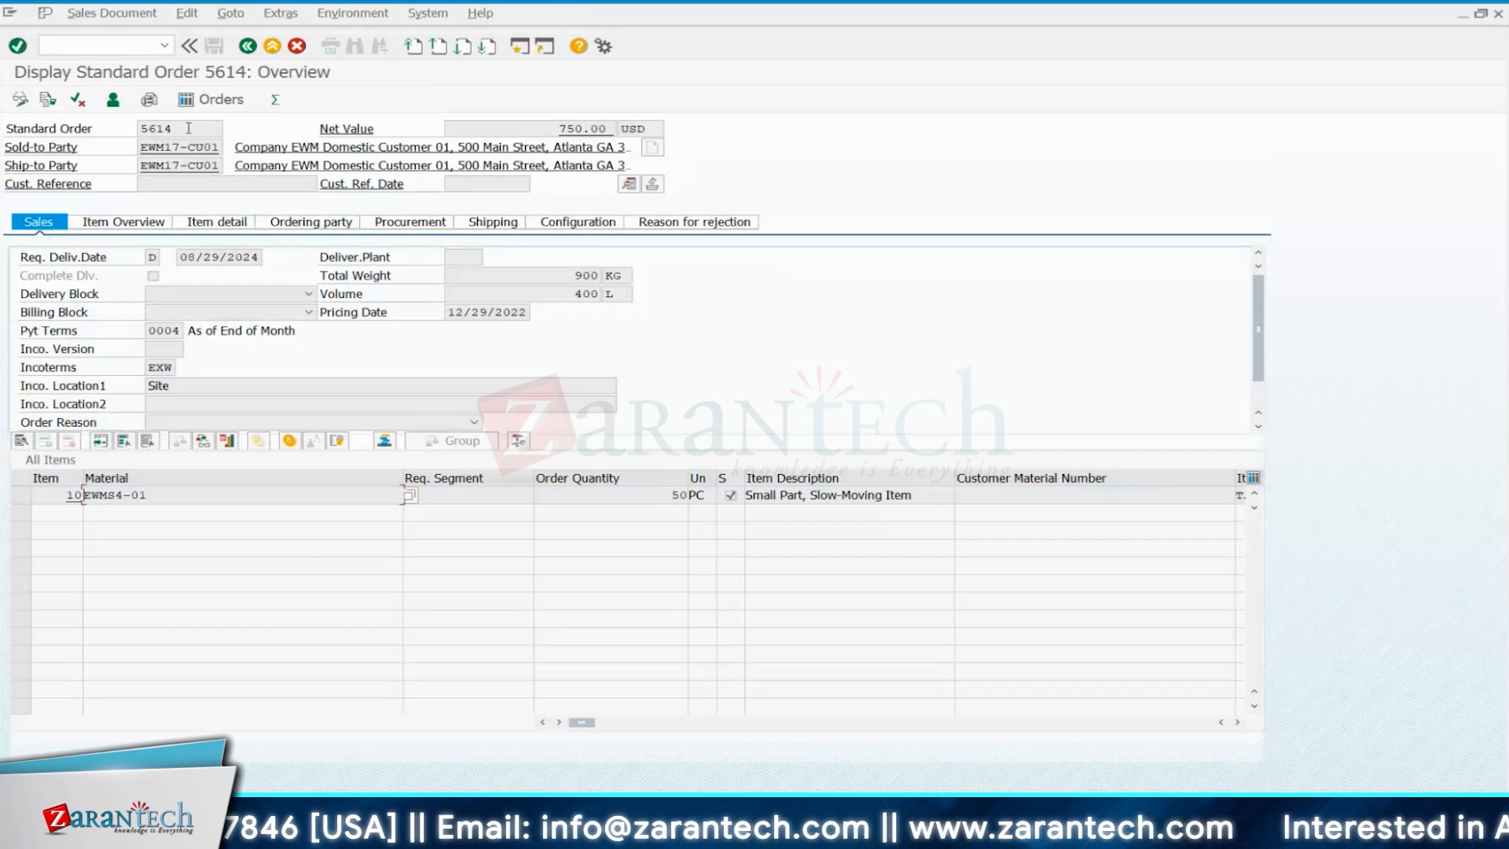
{"action": "left_click_drag", "start_coordinate": [189, 128], "coordinate": [138, 129]}
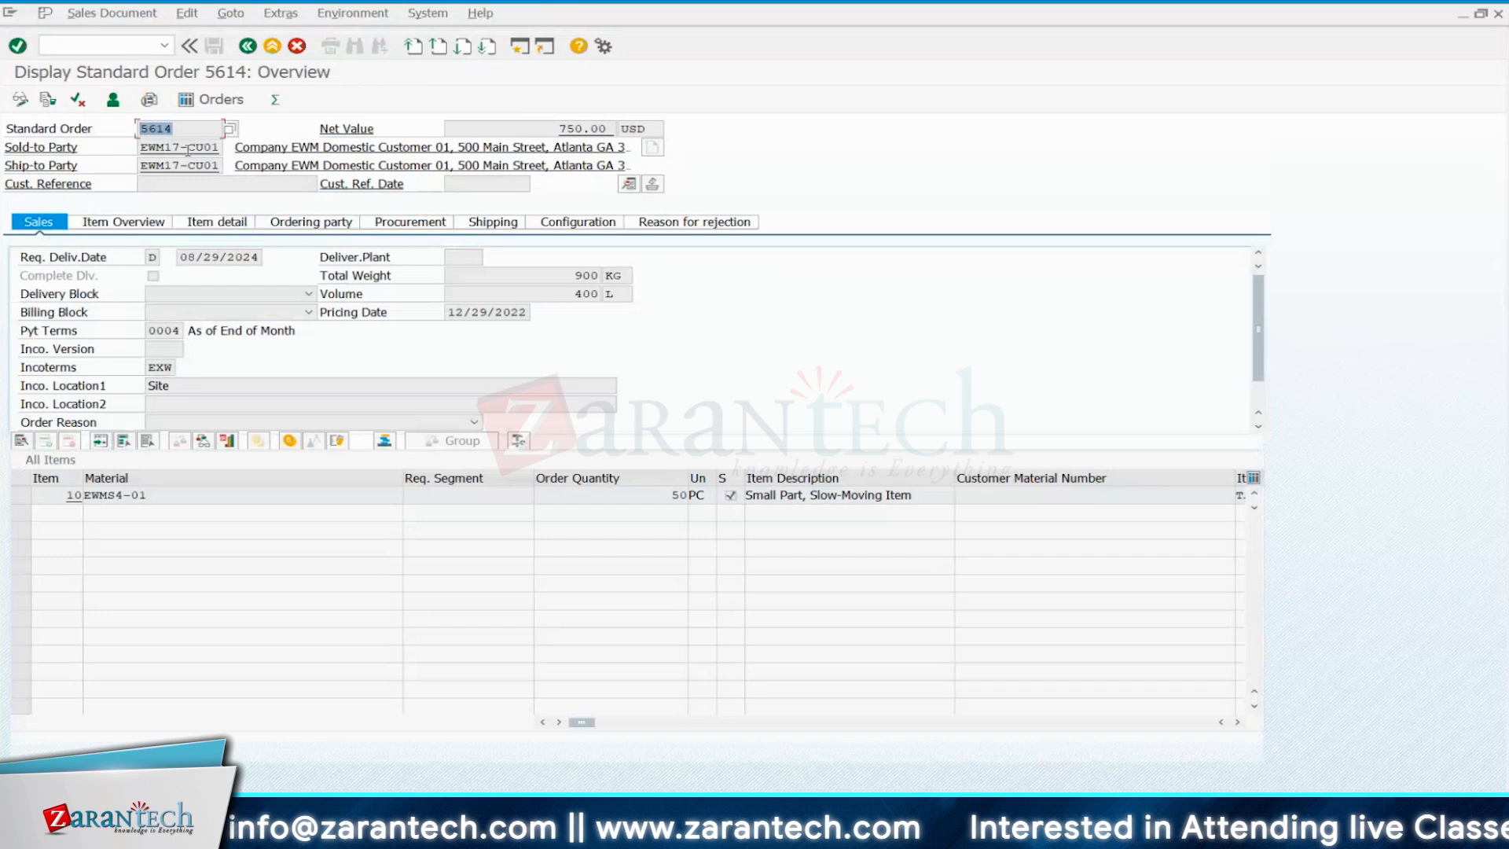
{"action": "left_click", "coordinate": [132, 47]}
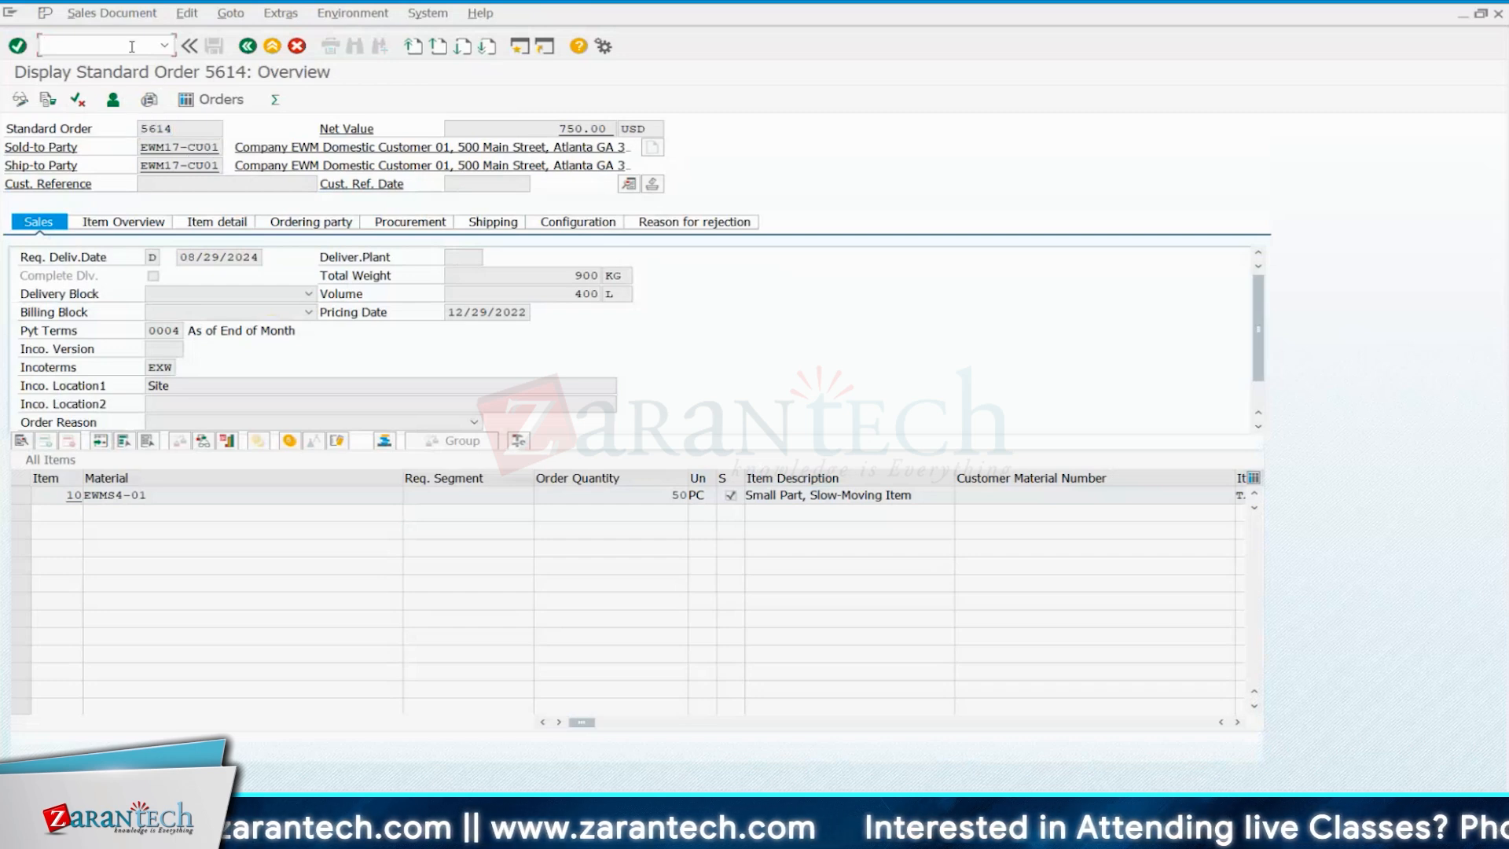
{"action": "type", "text": "/ovl"}
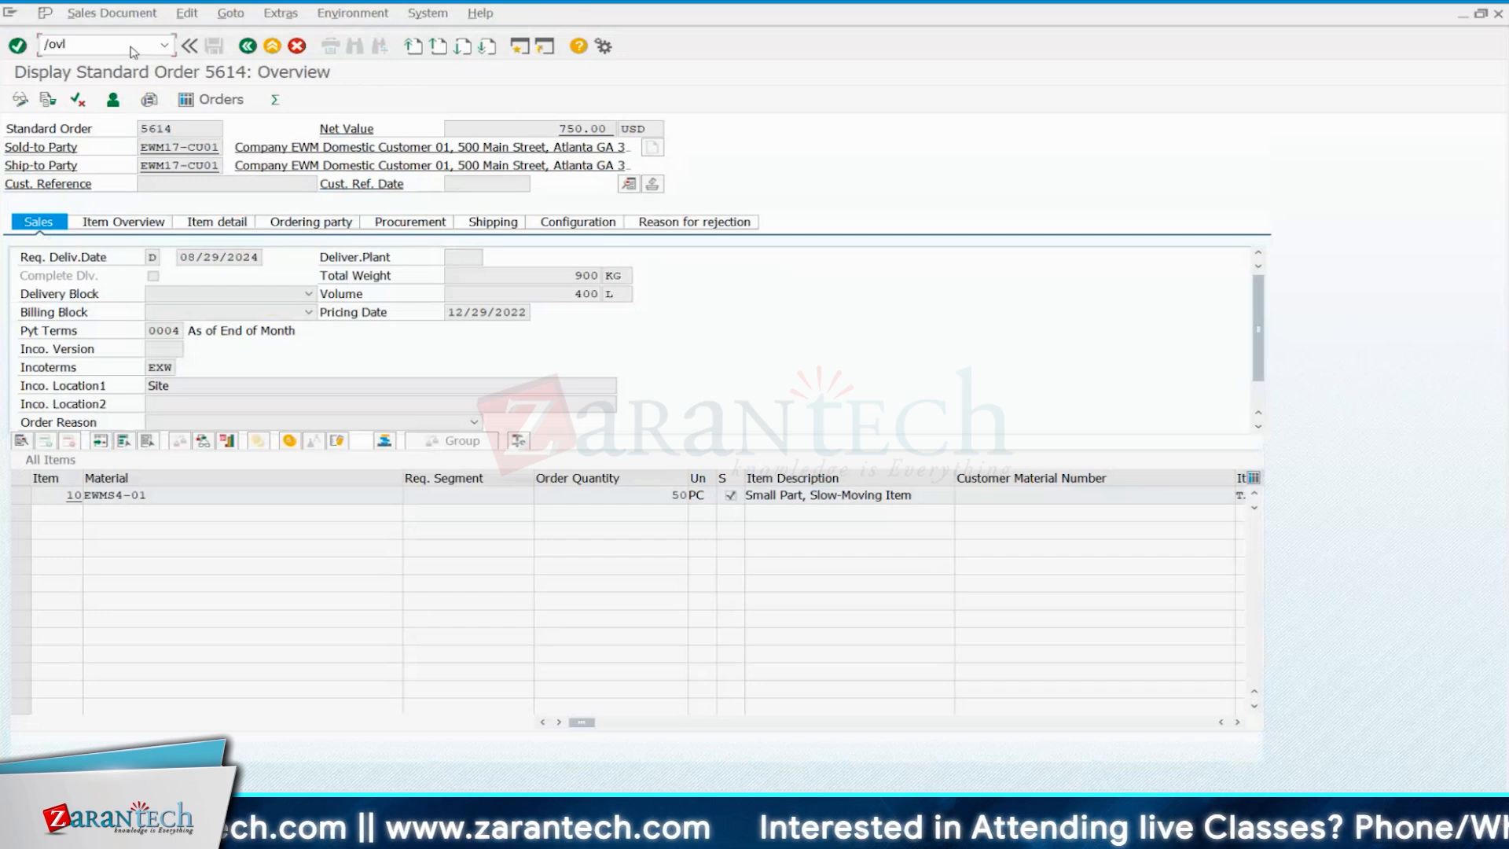
{"action": "key", "text": "Return"}
{"action": "left_click", "coordinate": [1498, 14]}
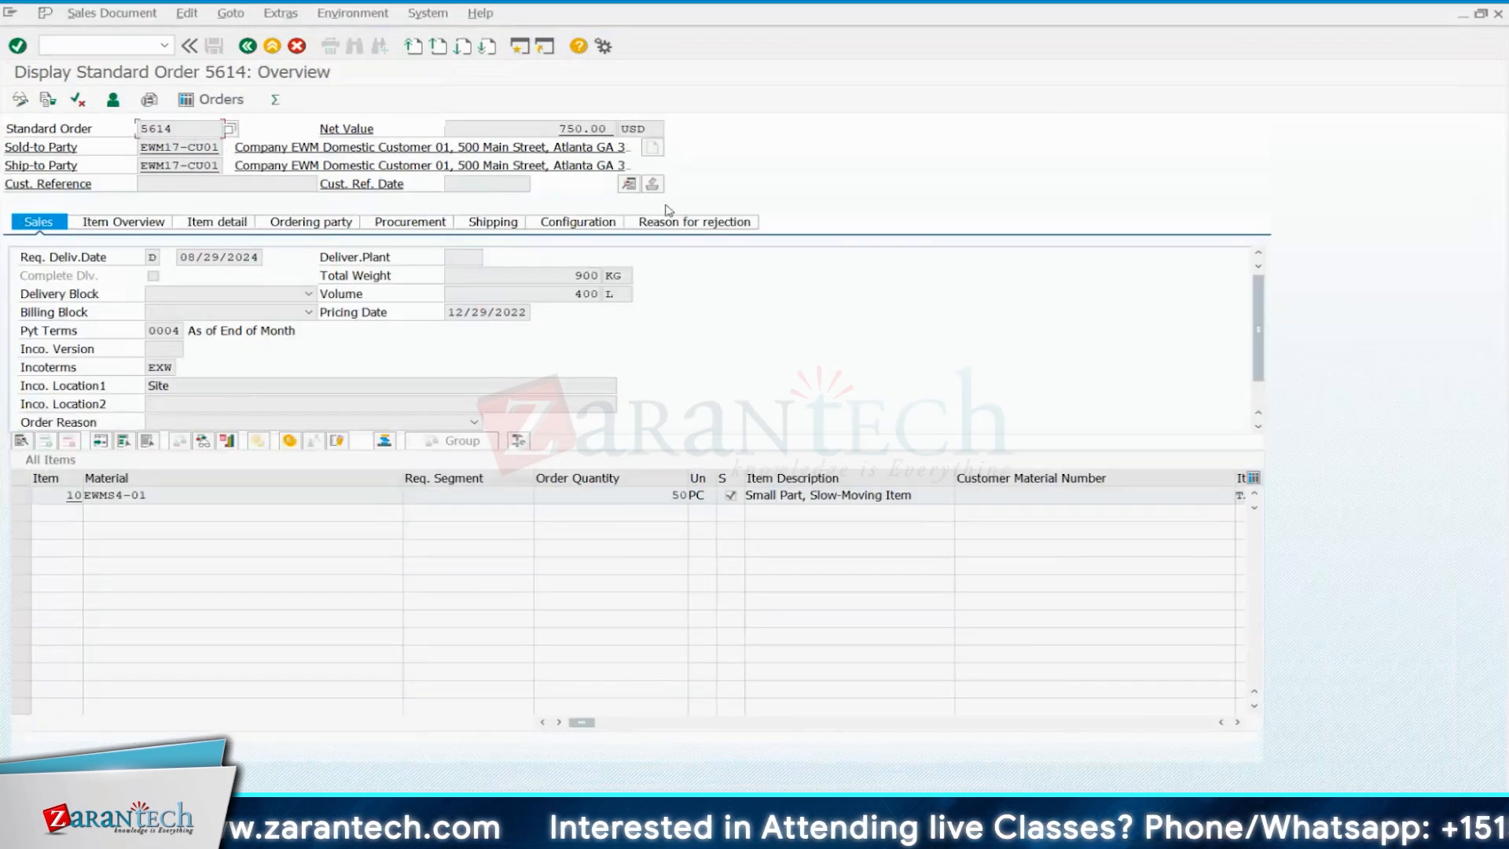
View the inbound delivery in its own session and return to the standard order overview.
{"action": "mouse_move", "coordinate": [1014, 833]}
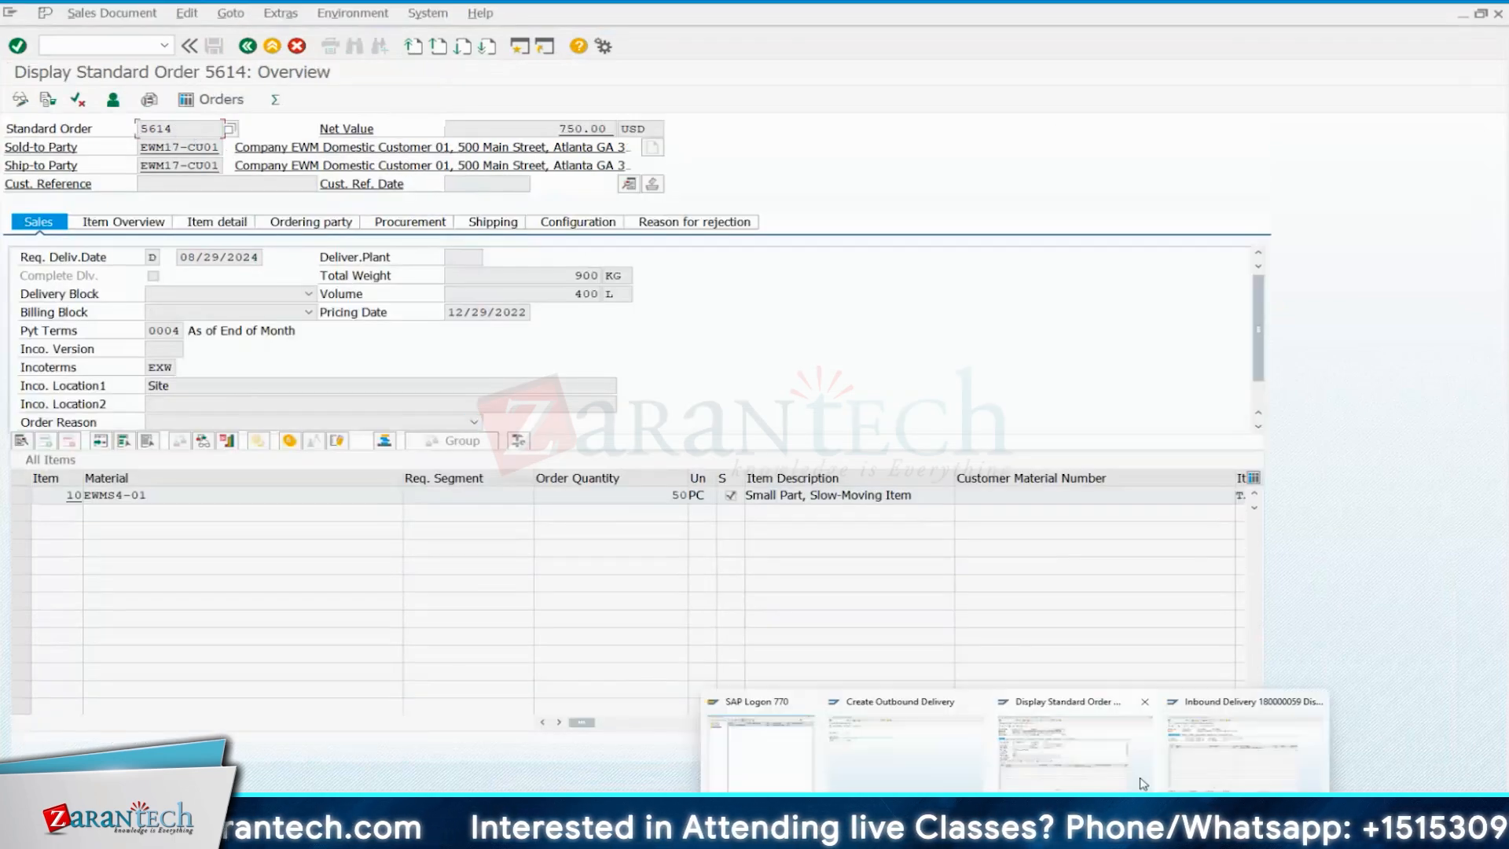
{"action": "left_click", "coordinate": [1274, 754]}
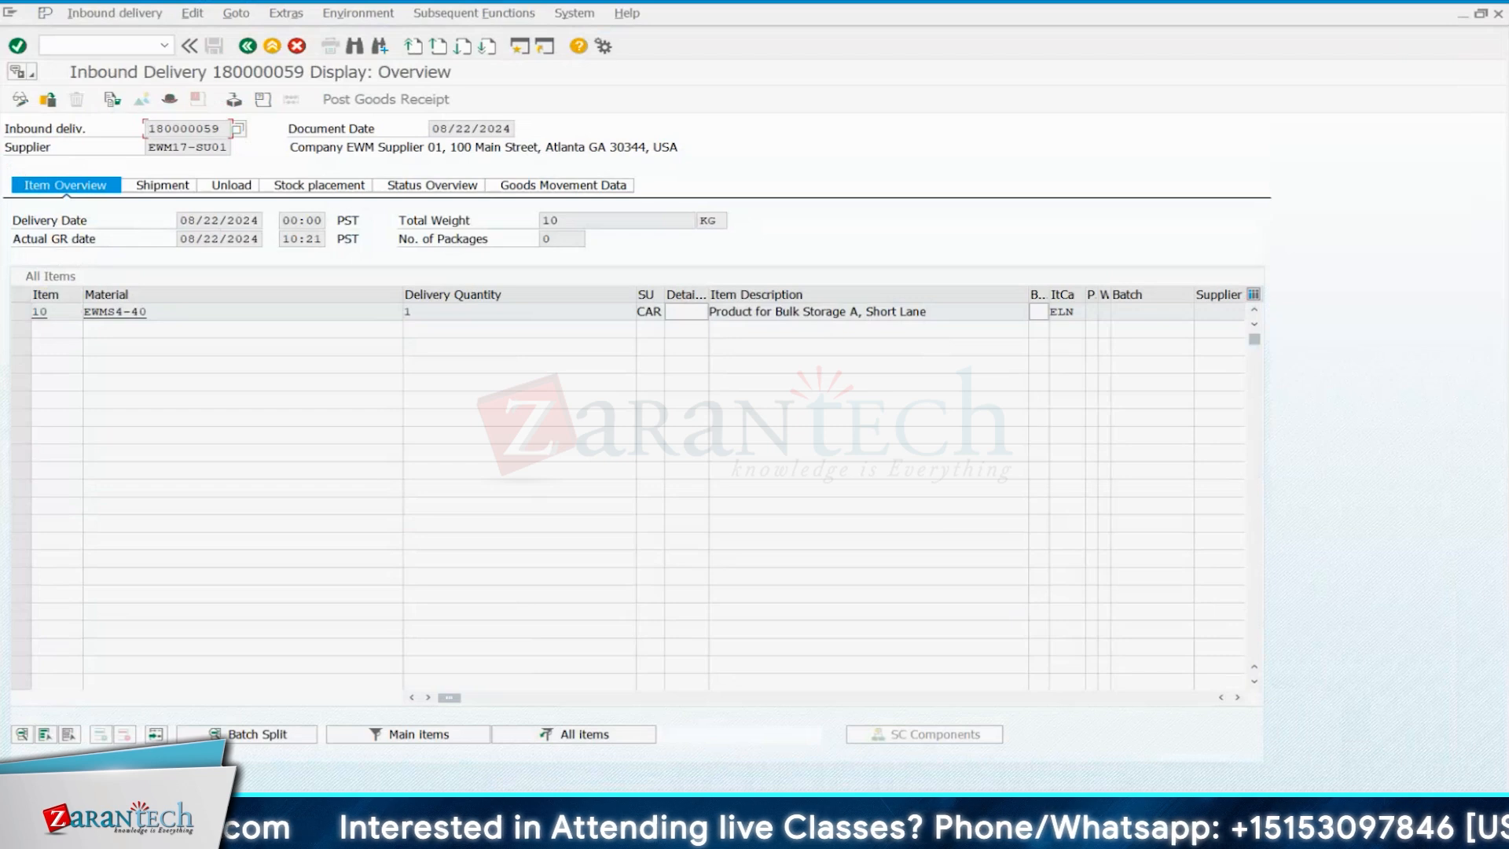
{"action": "key", "text": "alt+Tab"}
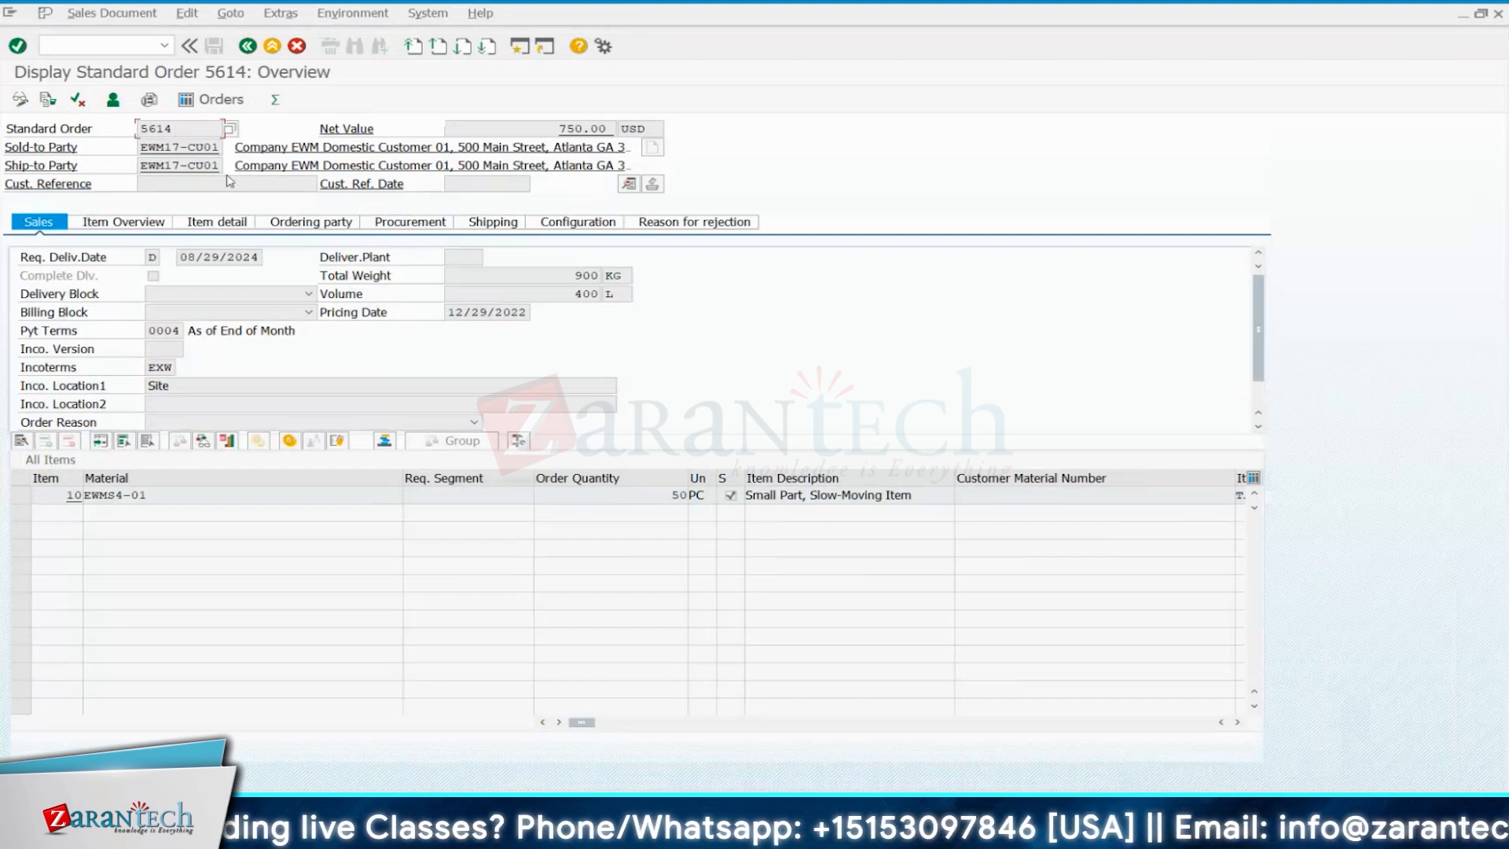
Check the standard order's header data, and review item 10's material, order quantity and unit in the overview.
{"action": "left_click", "coordinate": [628, 184]}
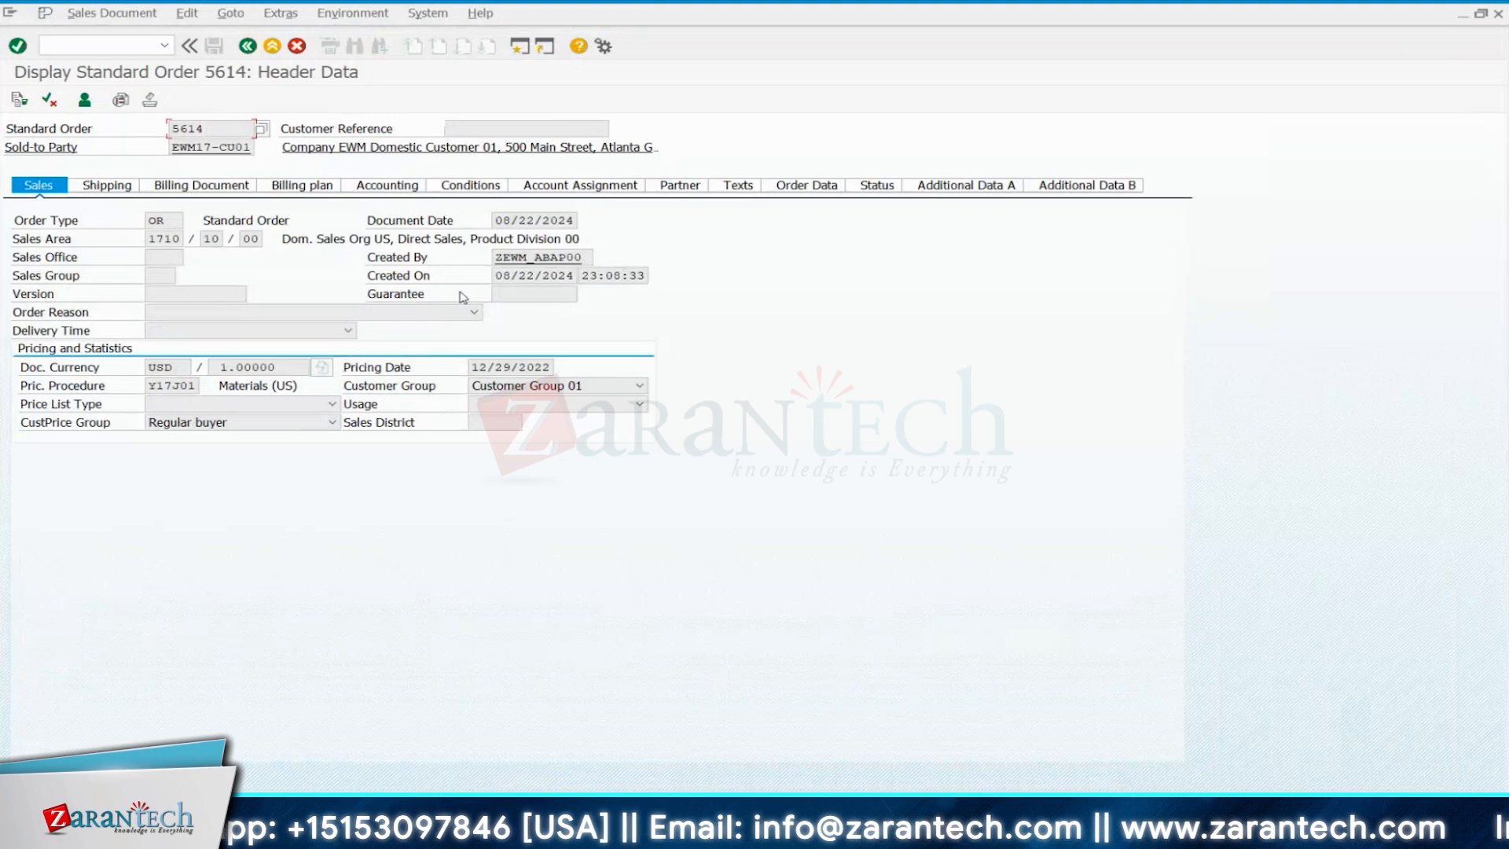
{"action": "left_click", "coordinate": [247, 47]}
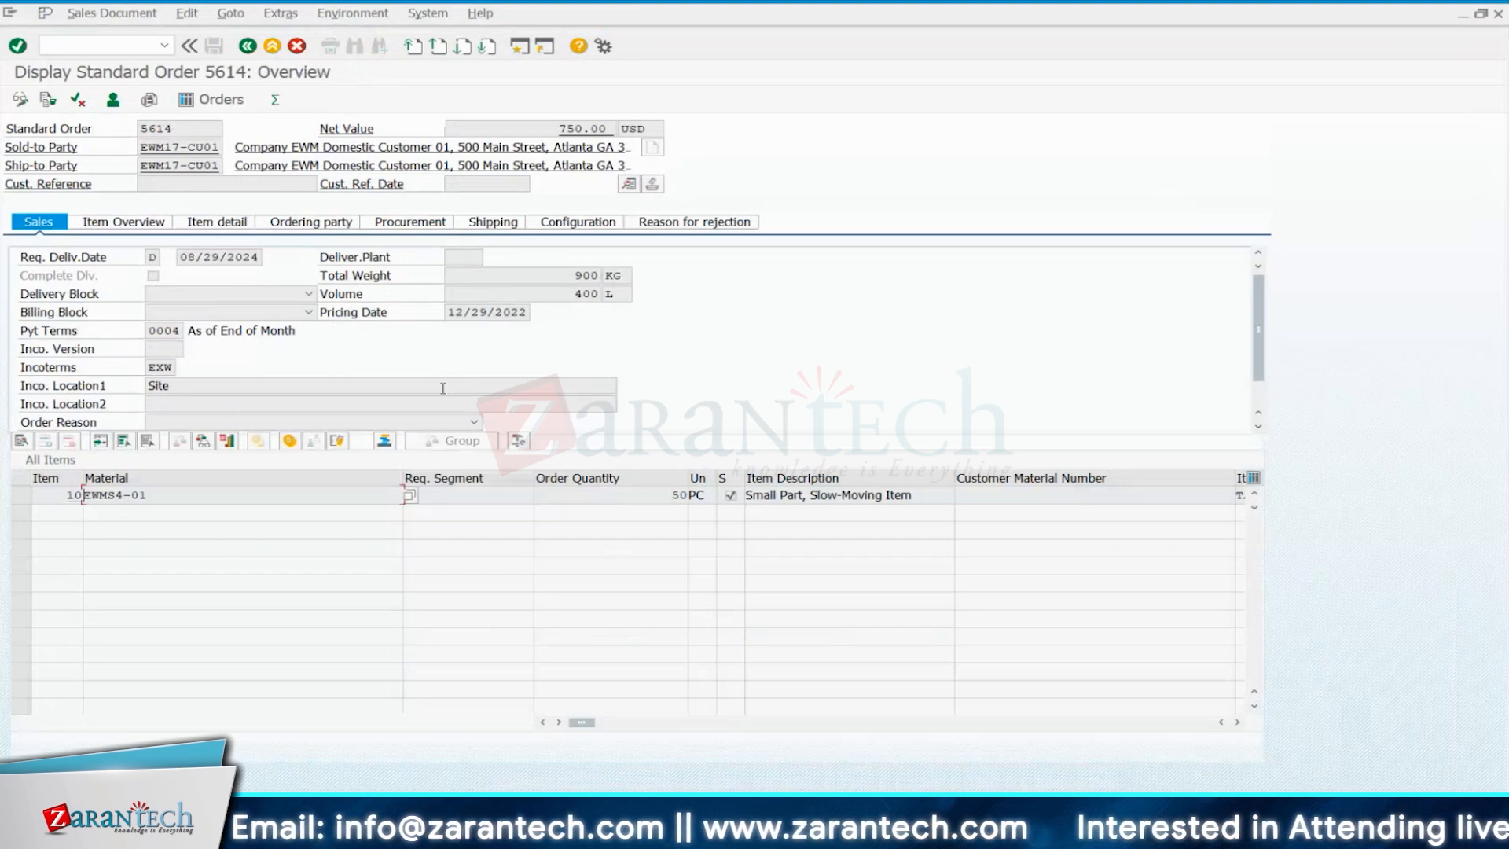
{"action": "left_click", "coordinate": [186, 497]}
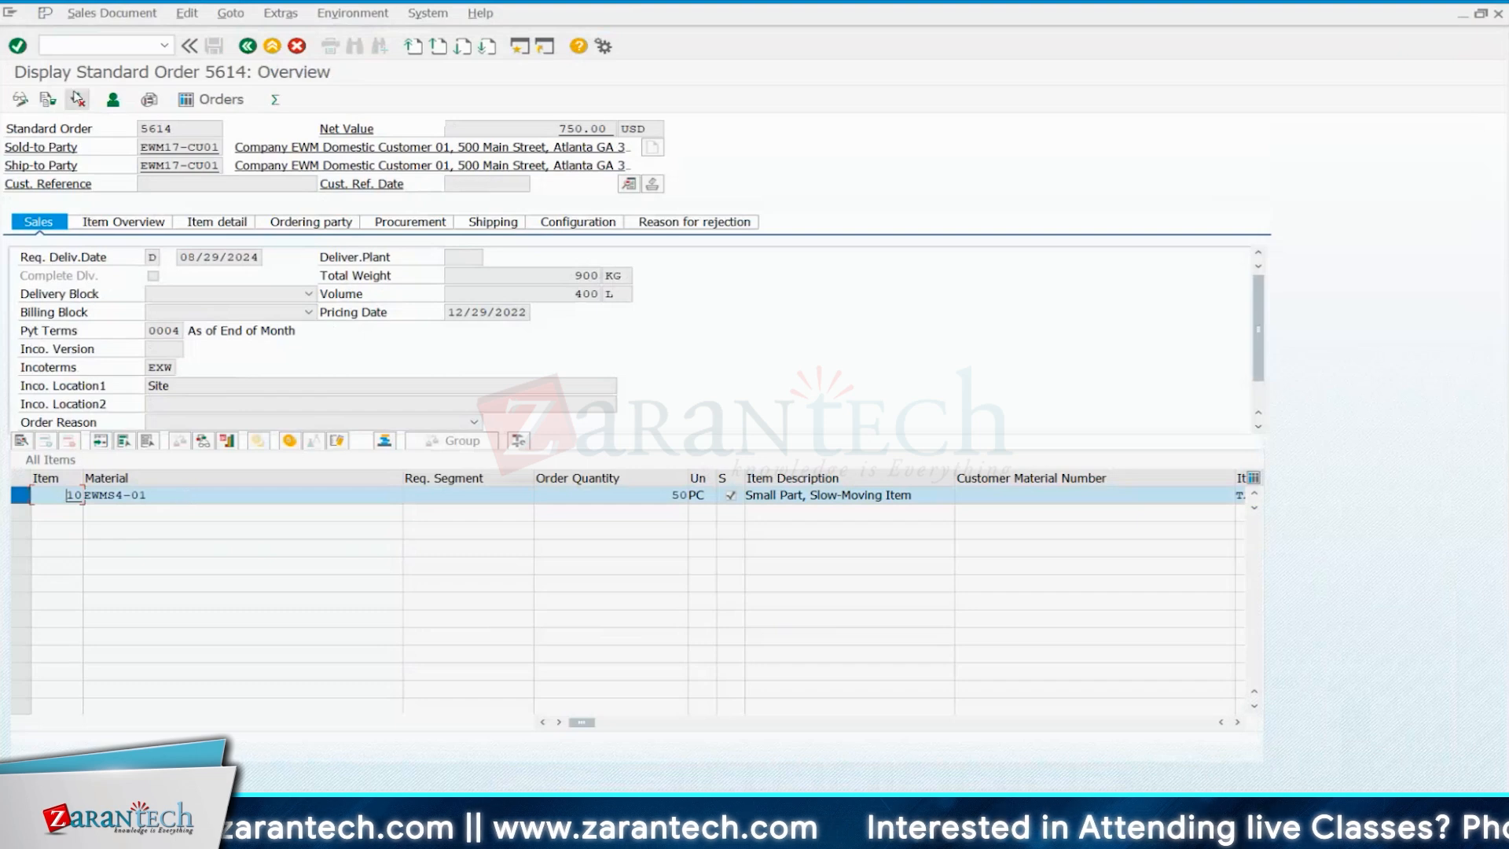
{"action": "left_click", "coordinate": [157, 496]}
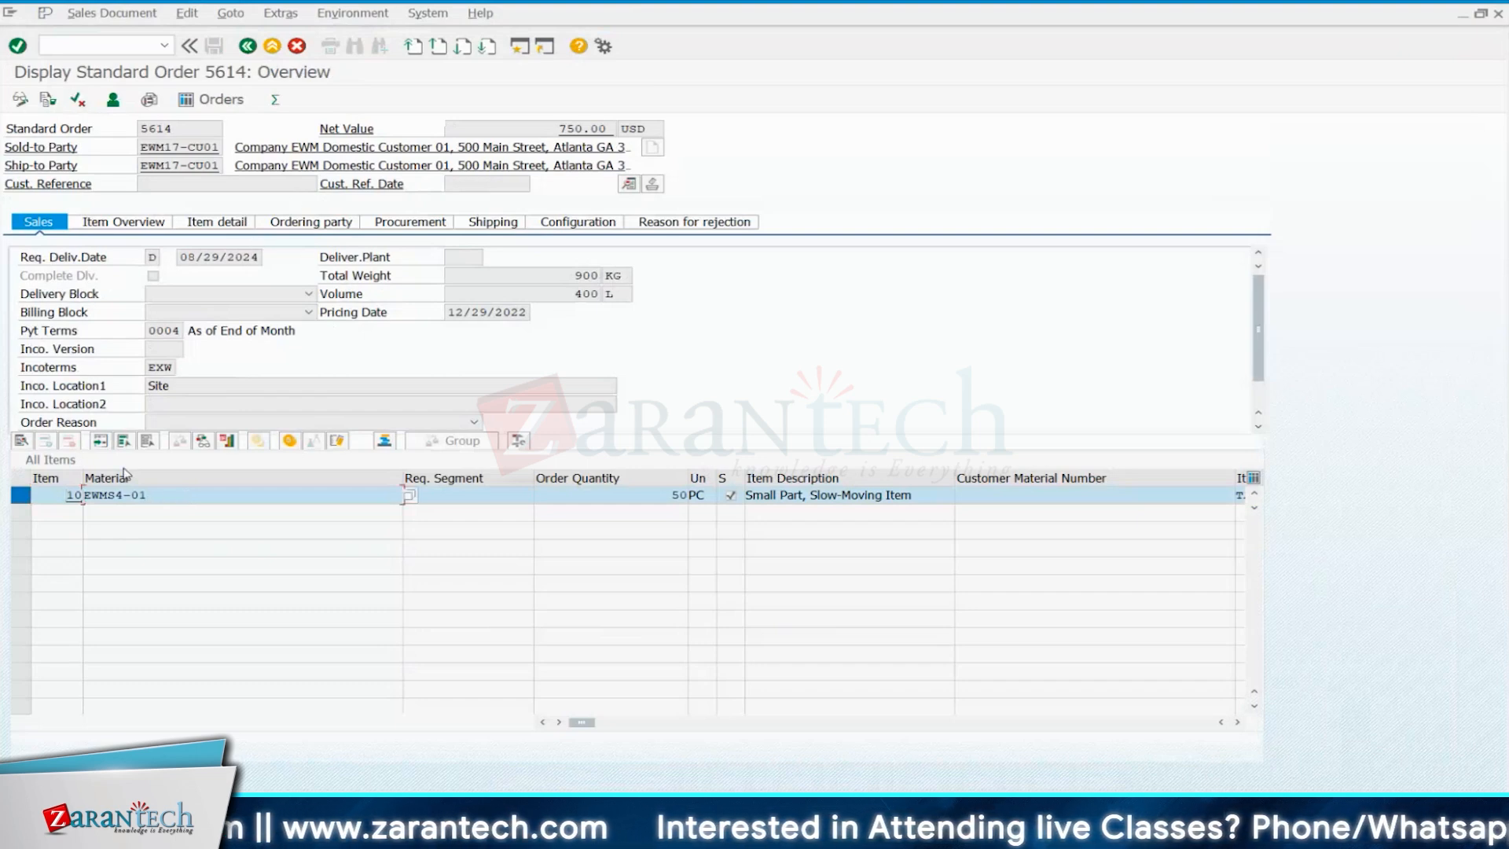
{"action": "double_click", "coordinate": [671, 494]}
{"action": "double_click", "coordinate": [702, 495]}
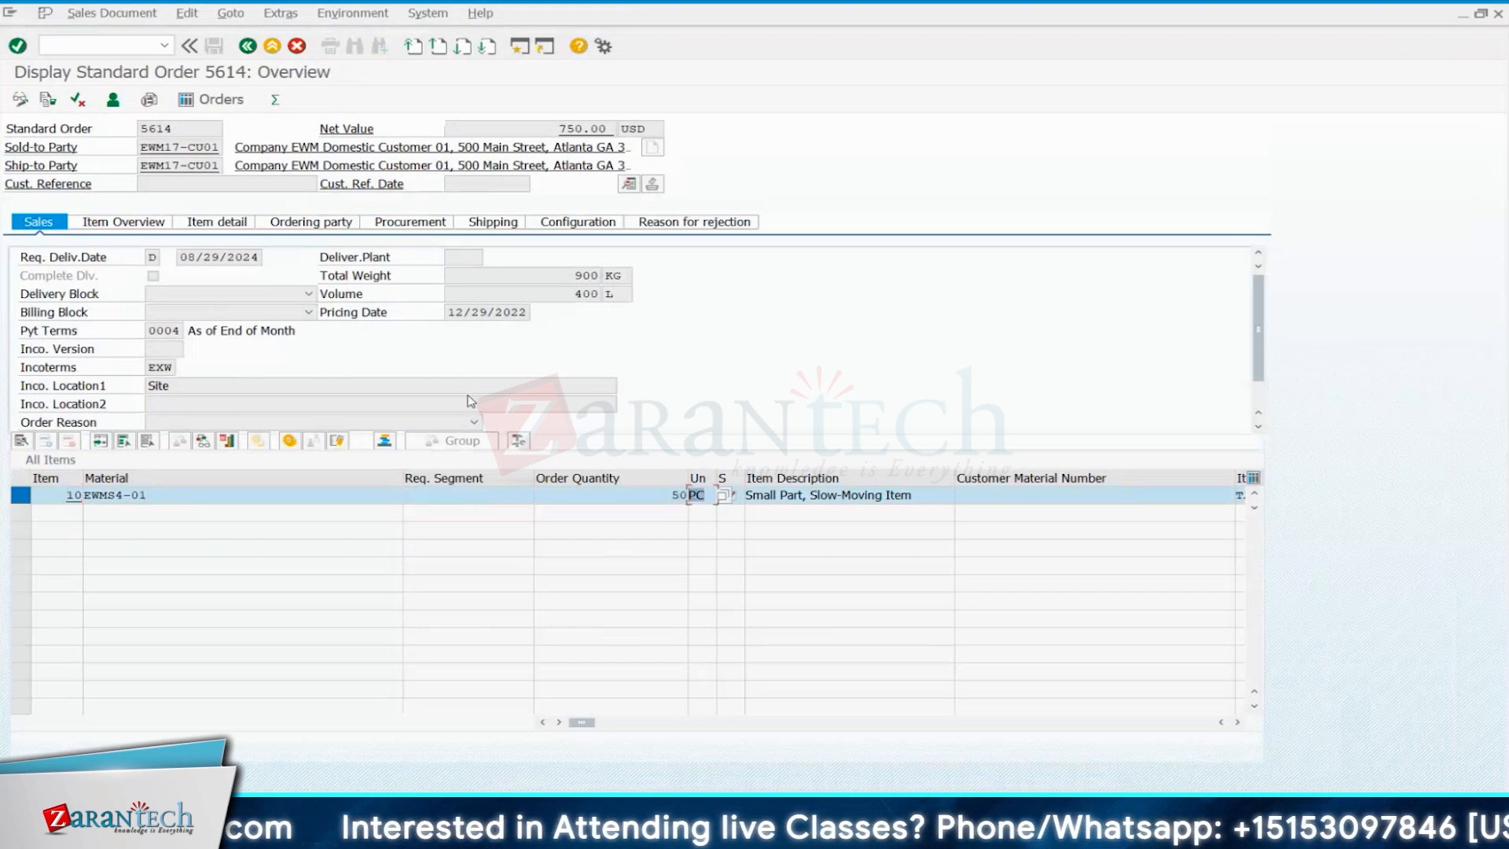
Examine item 10's first delivery date and its schedule lines, and go back to the order overview.
{"action": "double_click", "coordinate": [173, 495]}
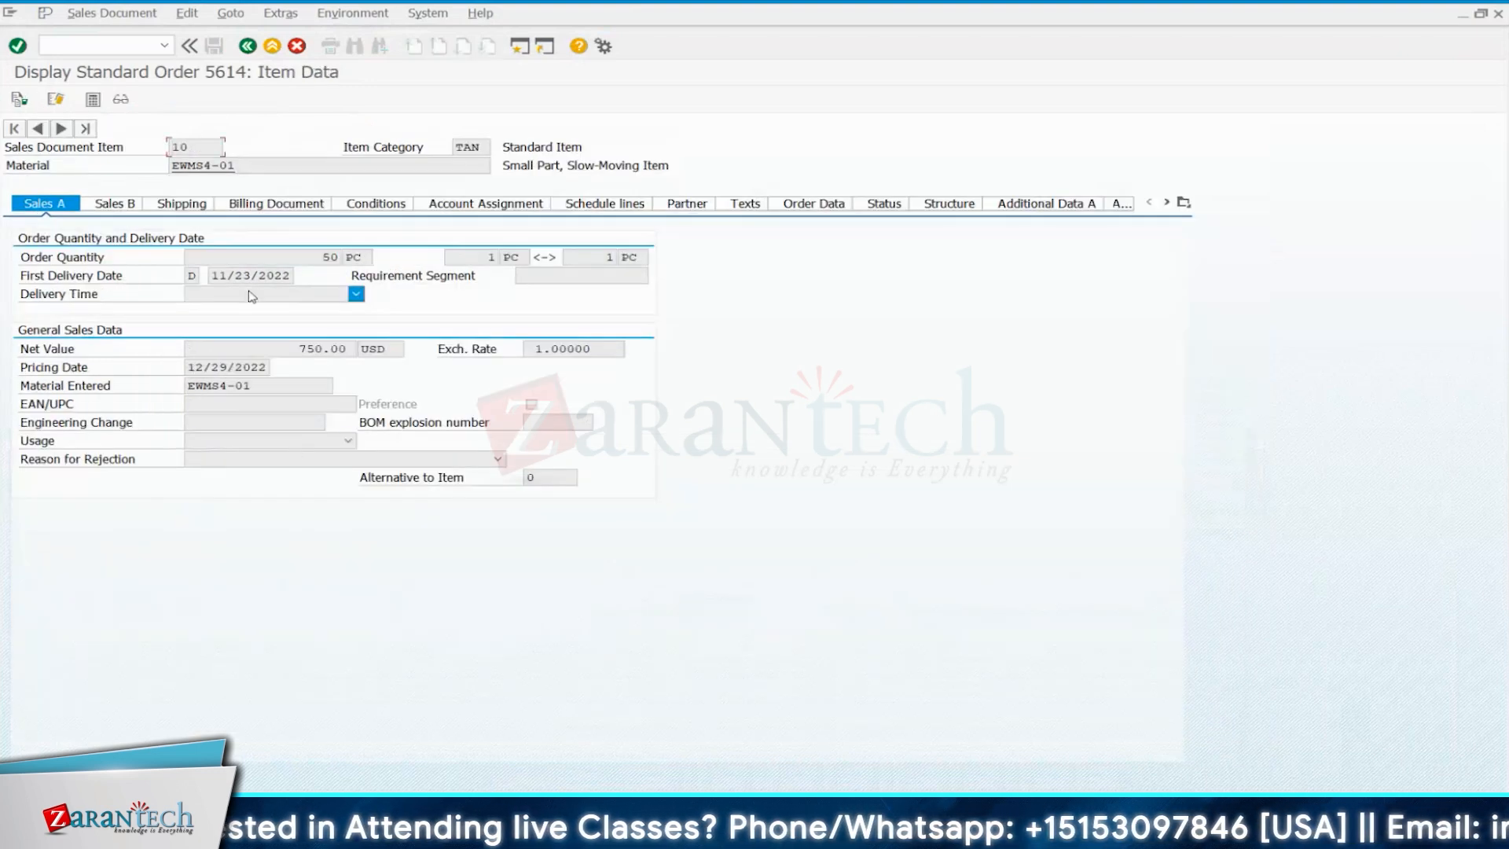
{"action": "left_click_drag", "start_coordinate": [234, 277], "coordinate": [290, 277]}
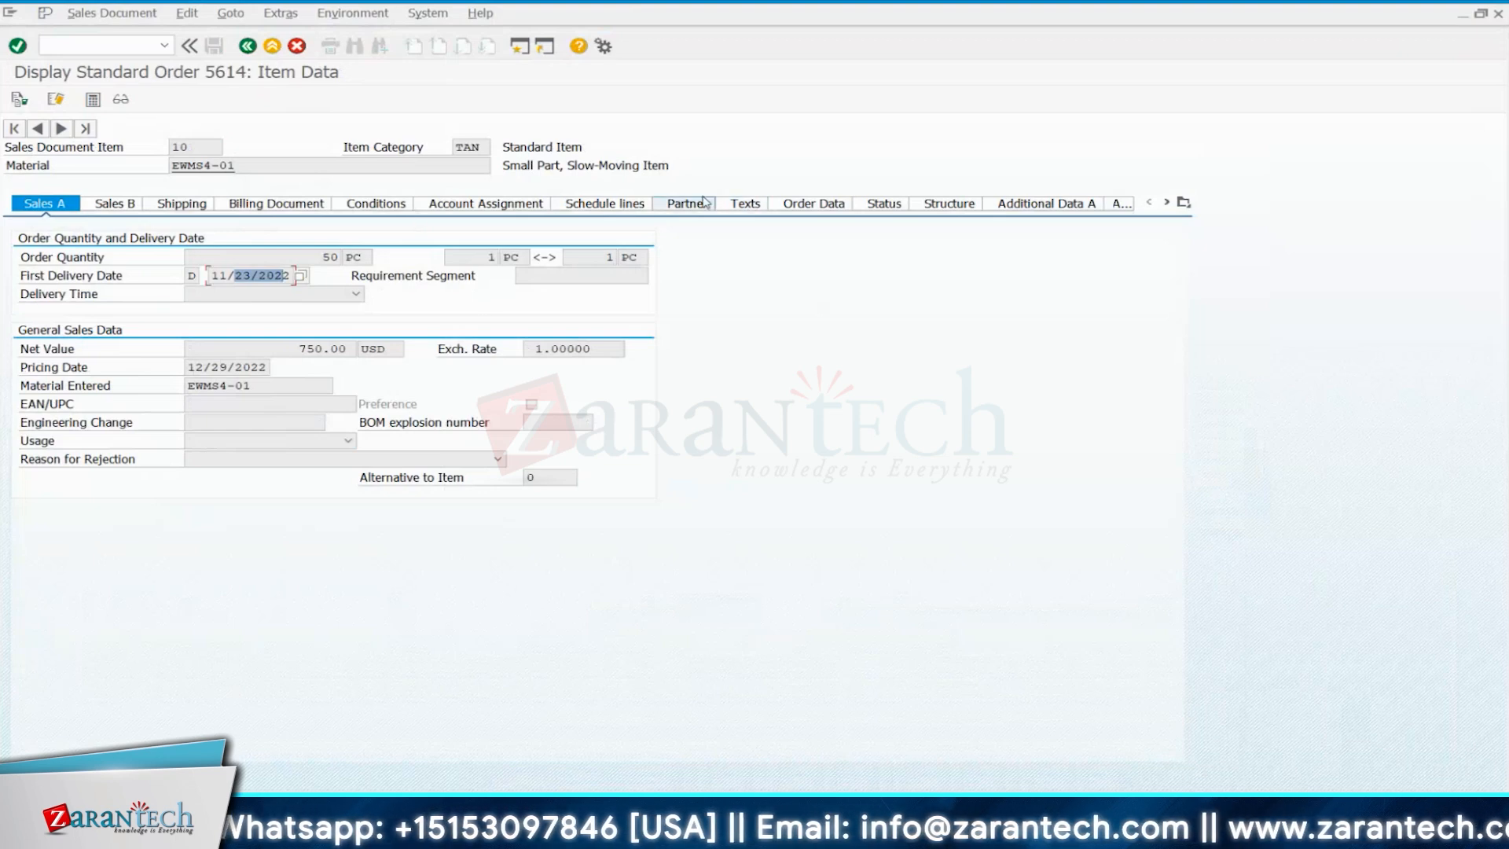
{"action": "left_click", "coordinate": [618, 204]}
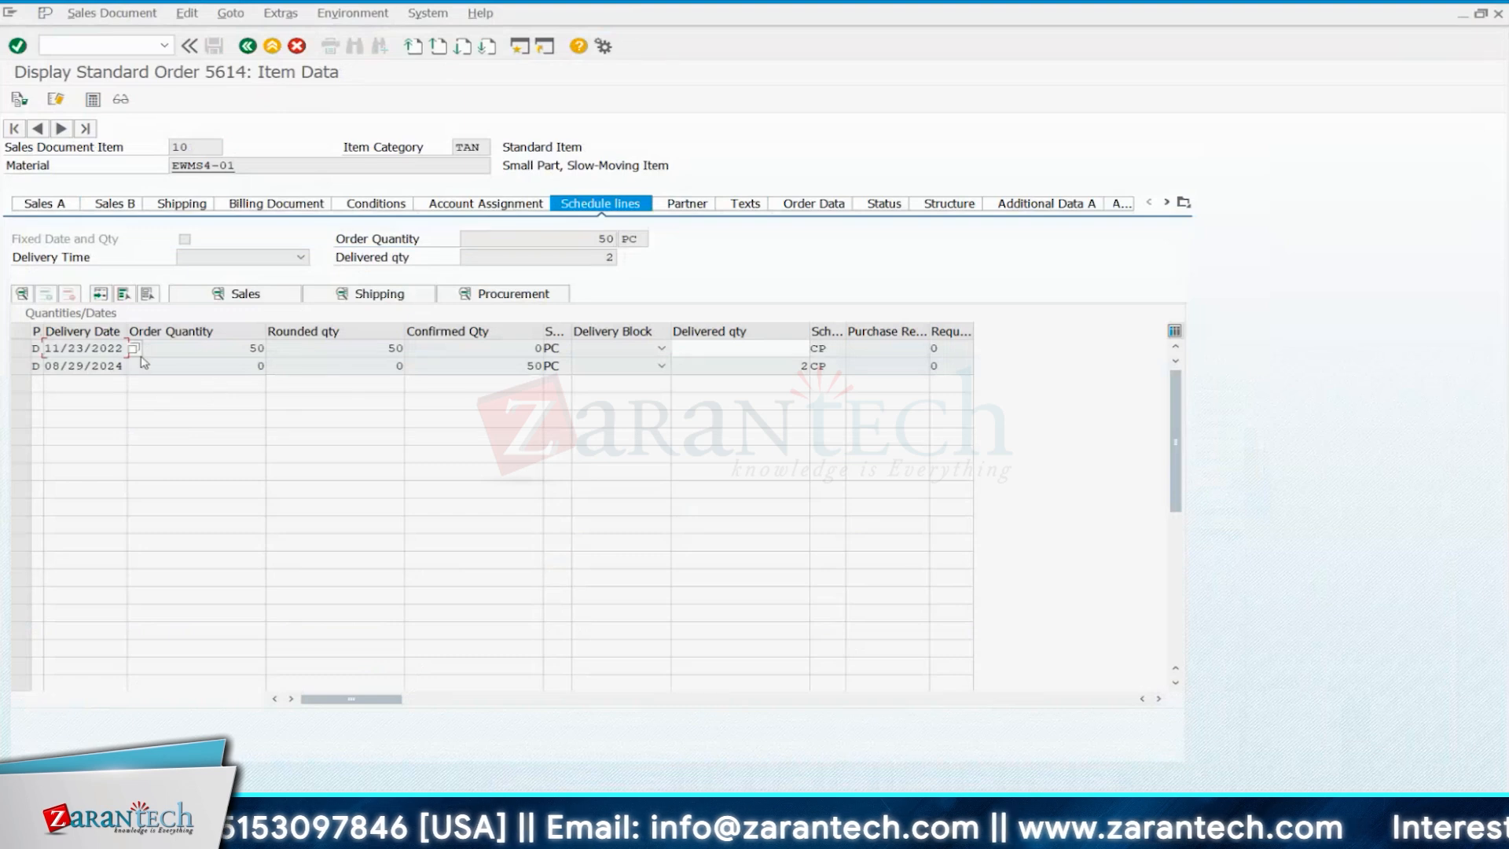
{"action": "left_click", "coordinate": [176, 354]}
{"action": "left_click", "coordinate": [97, 351]}
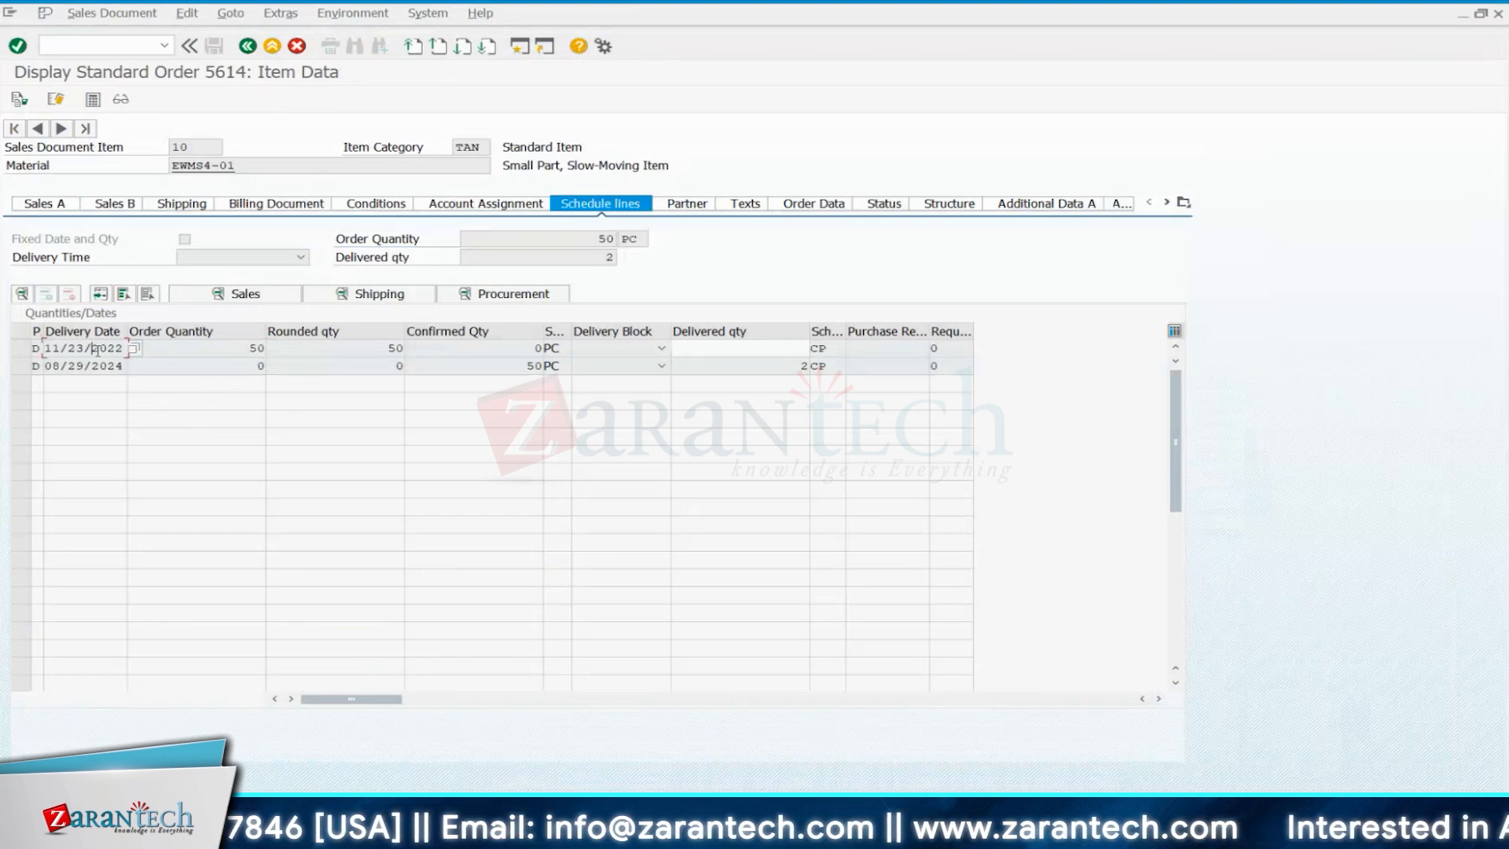
{"action": "left_click", "coordinate": [257, 351]}
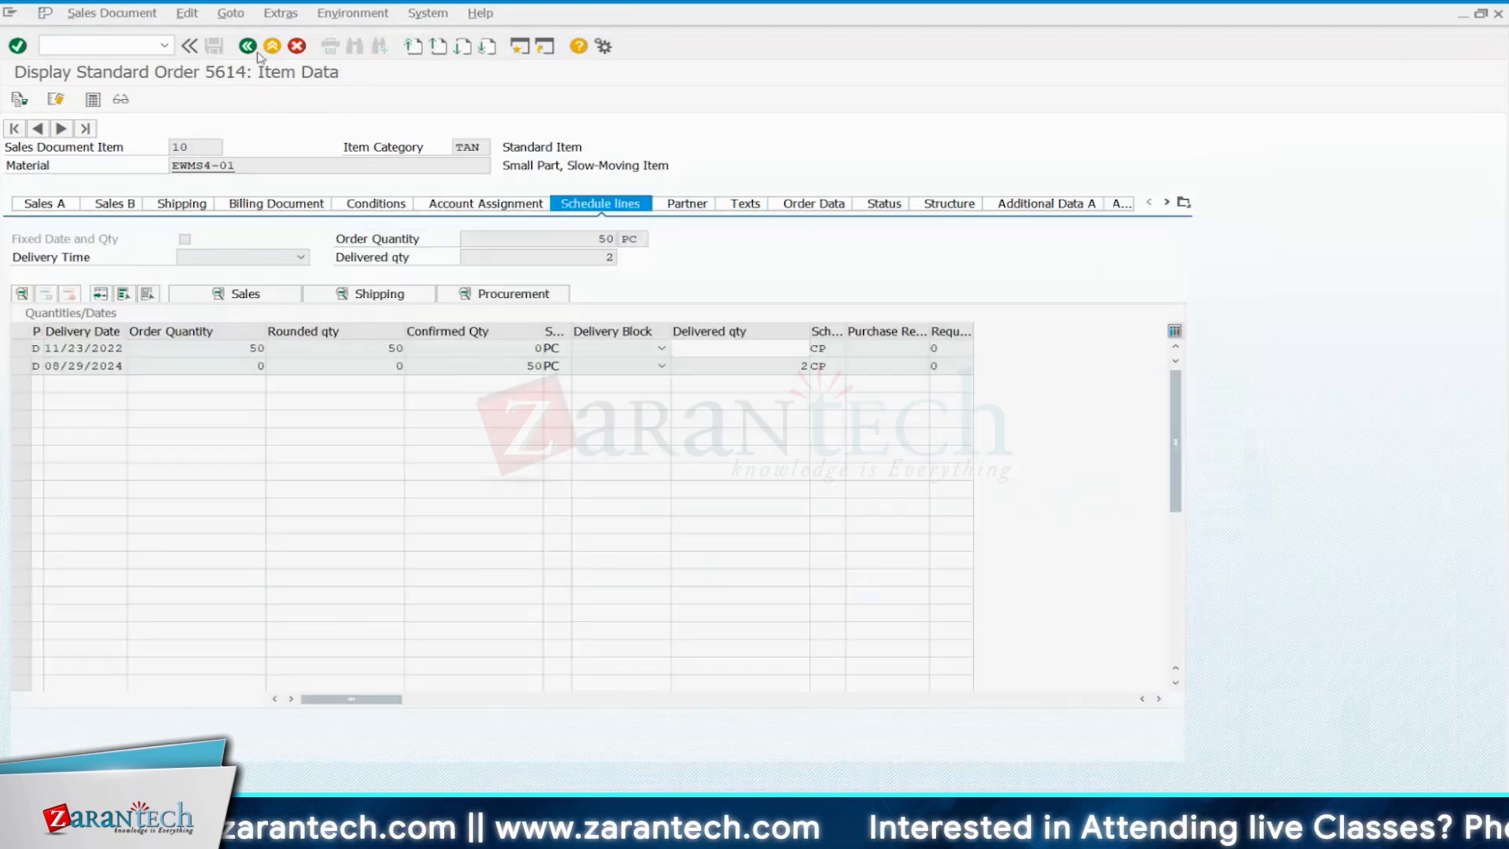
{"action": "left_click", "coordinate": [252, 48]}
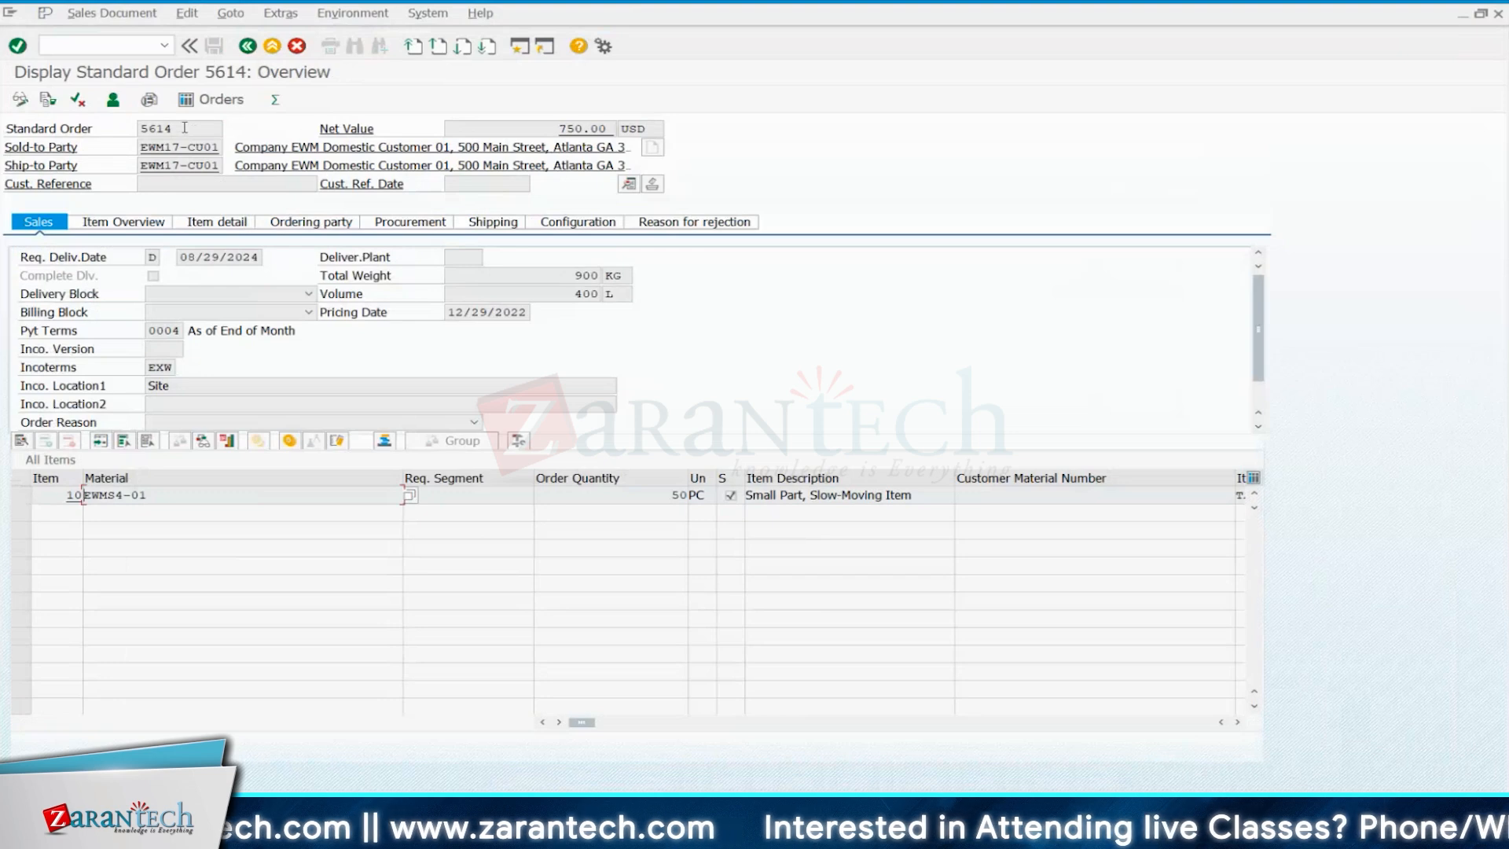
Go over the standard order's number and the order quantity of material EWMS4-01.
{"action": "left_click_drag", "start_coordinate": [183, 127], "coordinate": [140, 128]}
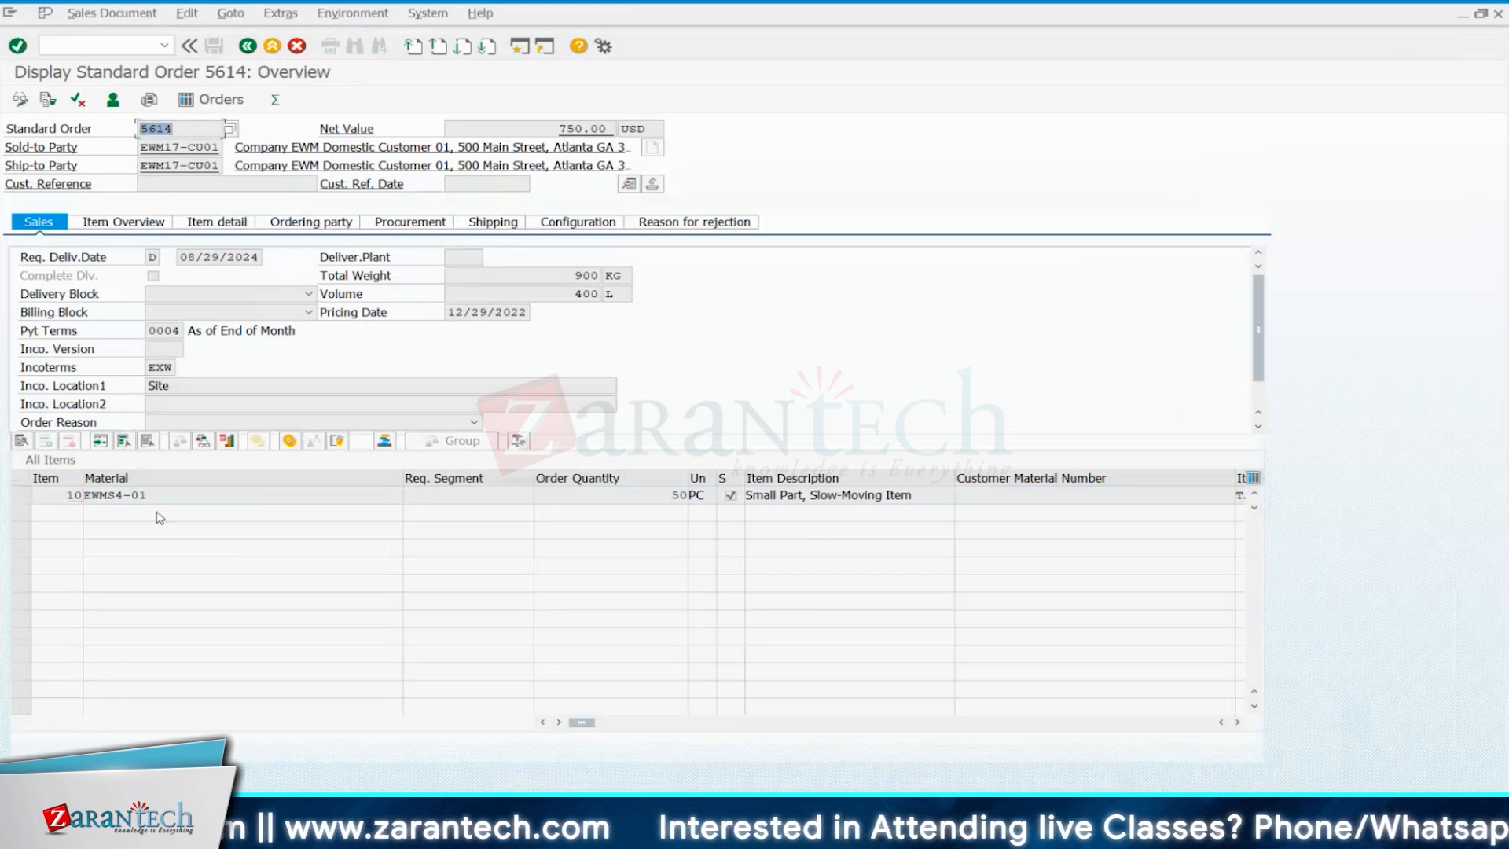
{"action": "left_click", "coordinate": [180, 495]}
{"action": "key", "text": "Tab"}
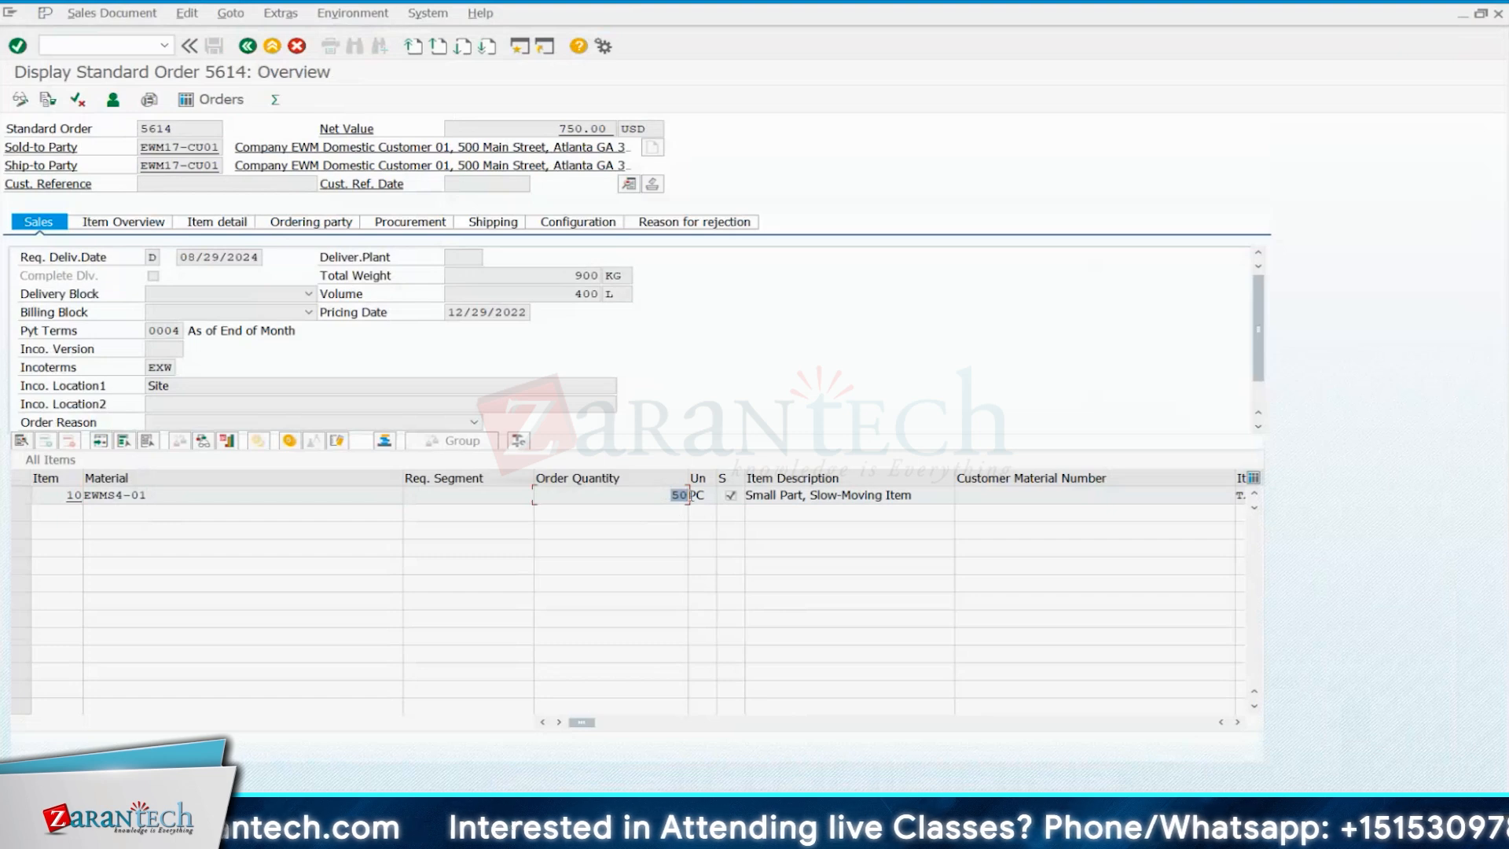
{"action": "left_click", "coordinate": [672, 496]}
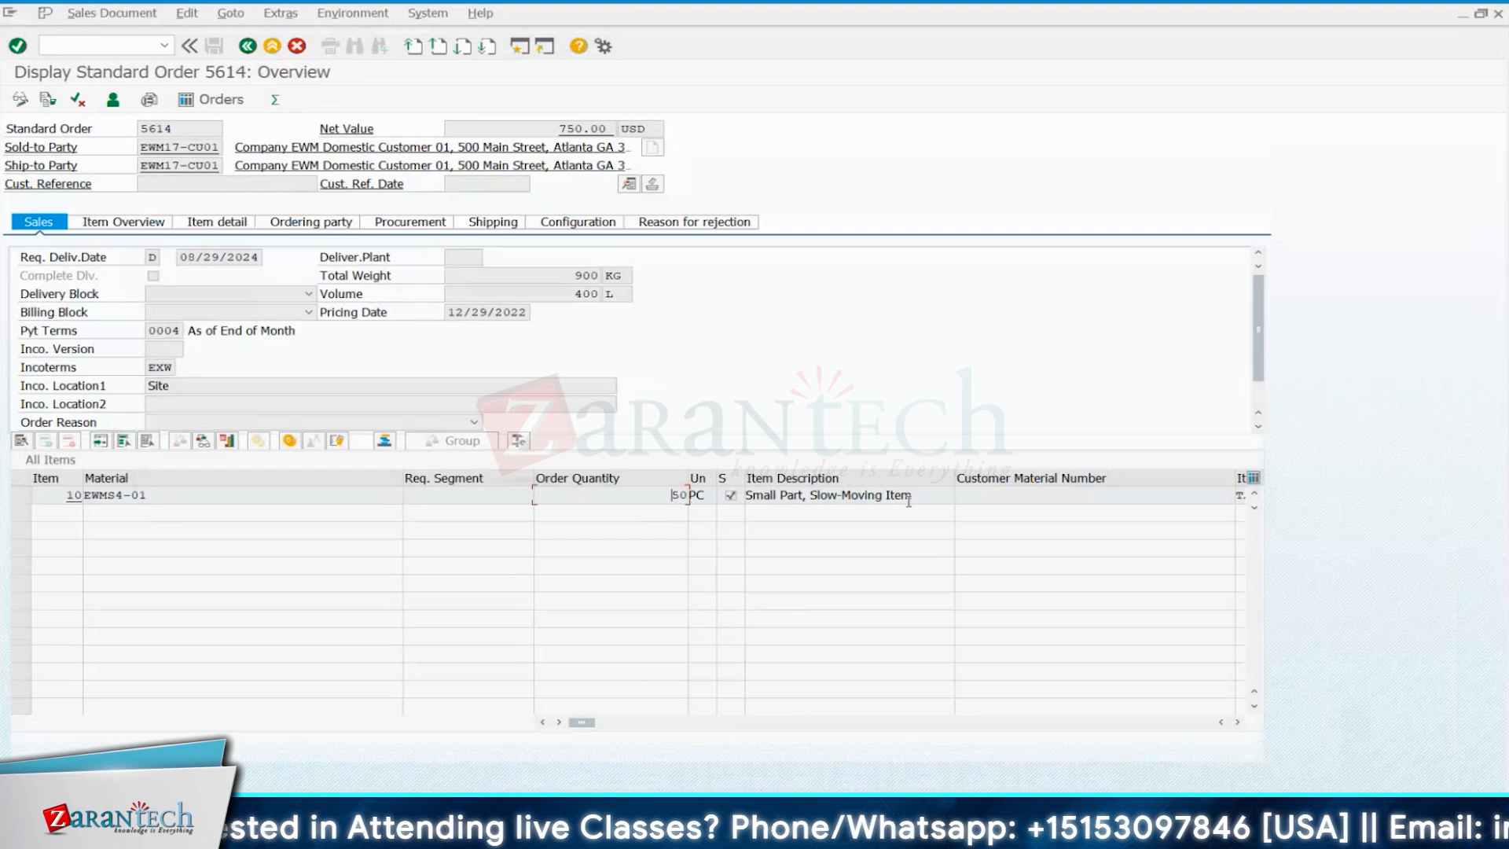
Switch to the Create Outbound Delivery session and restart transaction VL01N there.
{"action": "mouse_move", "coordinate": [1014, 833]}
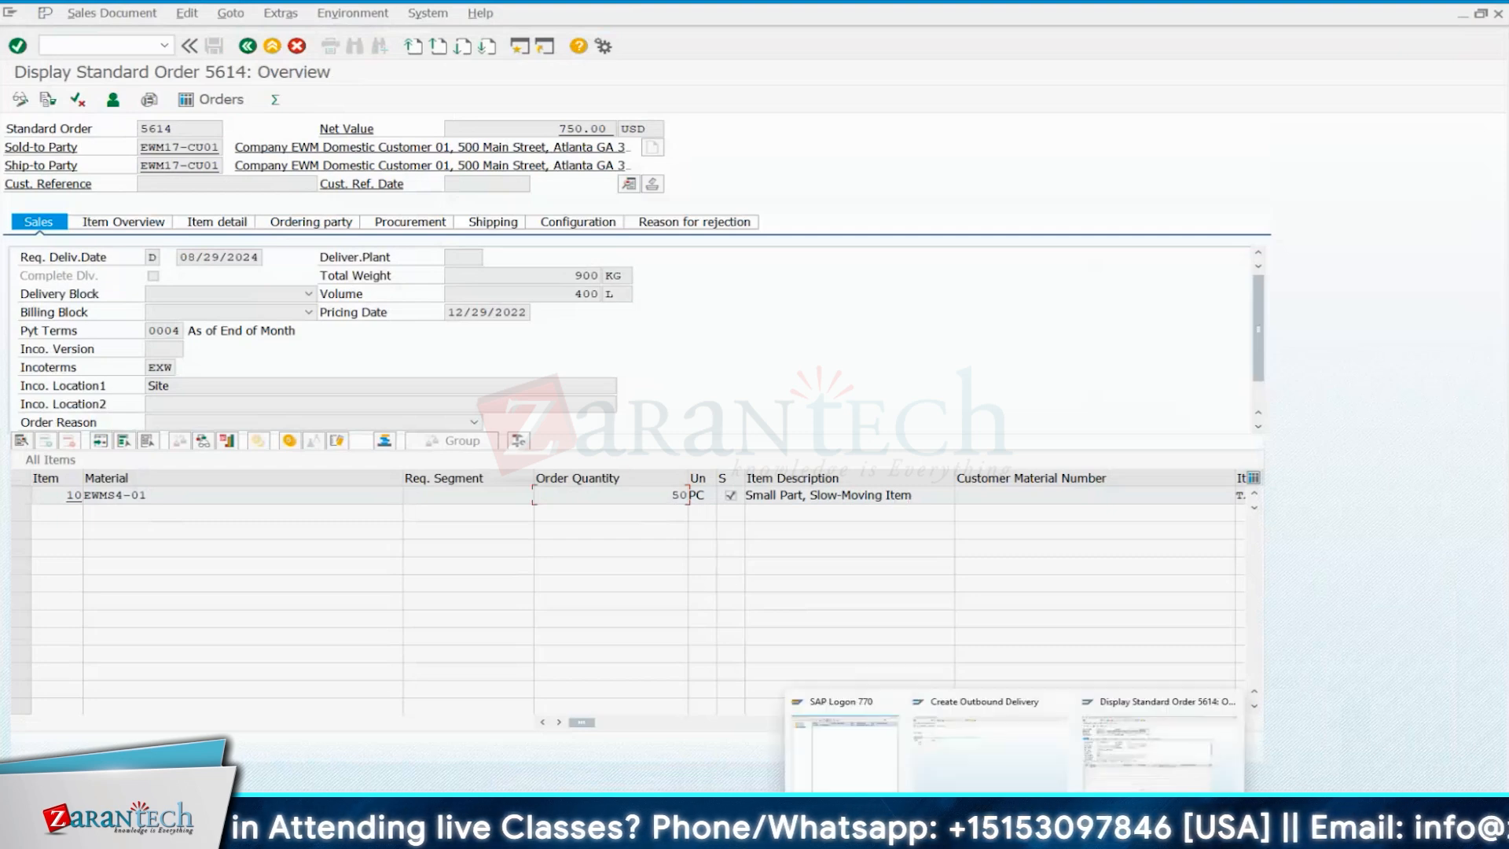
{"action": "left_click", "coordinate": [1016, 762]}
{"action": "left_click", "coordinate": [121, 45]}
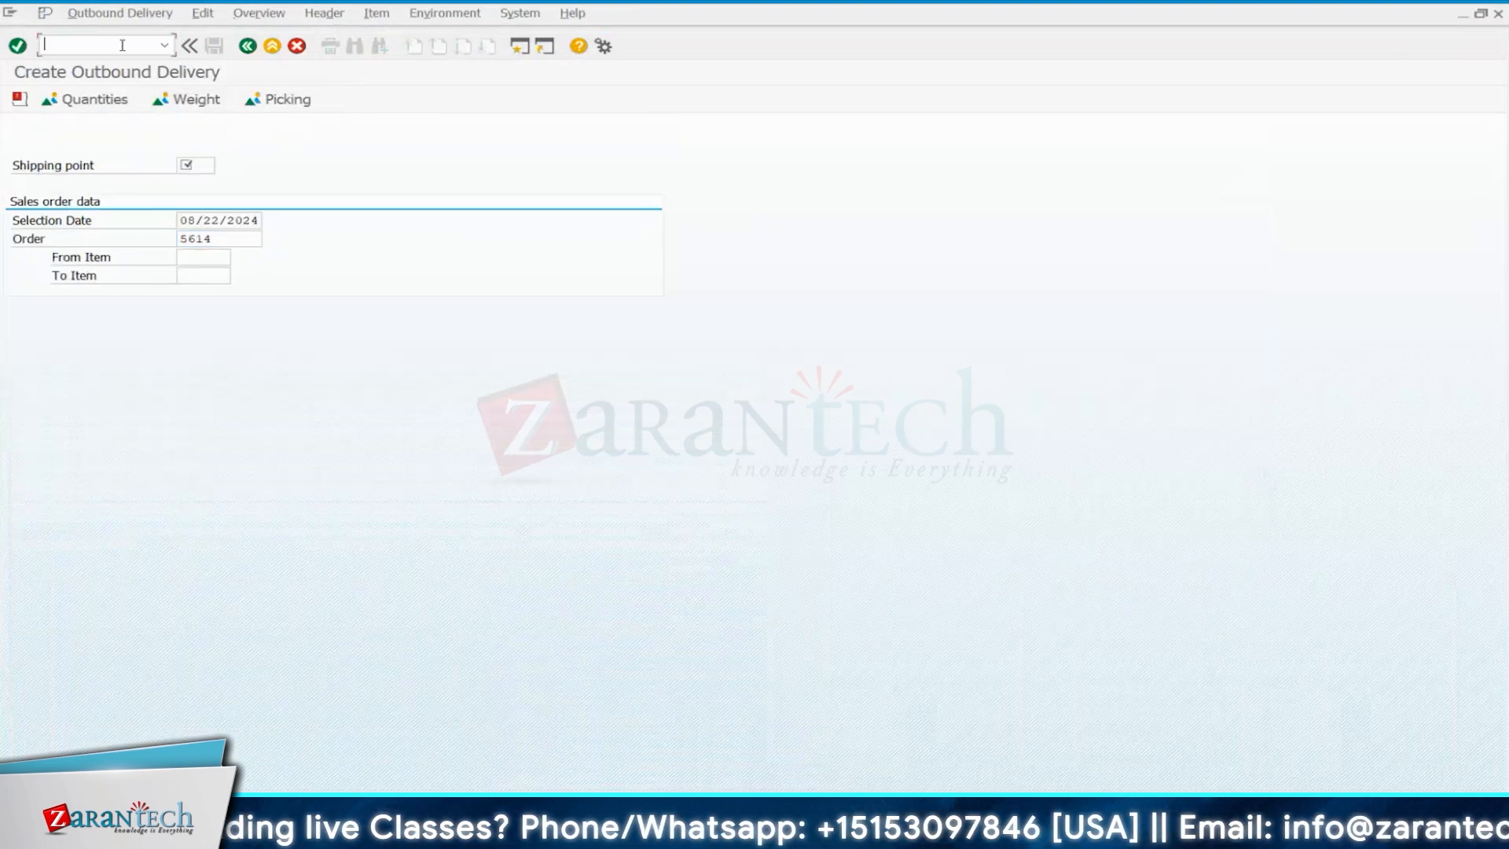
{"action": "type", "text": "/"}
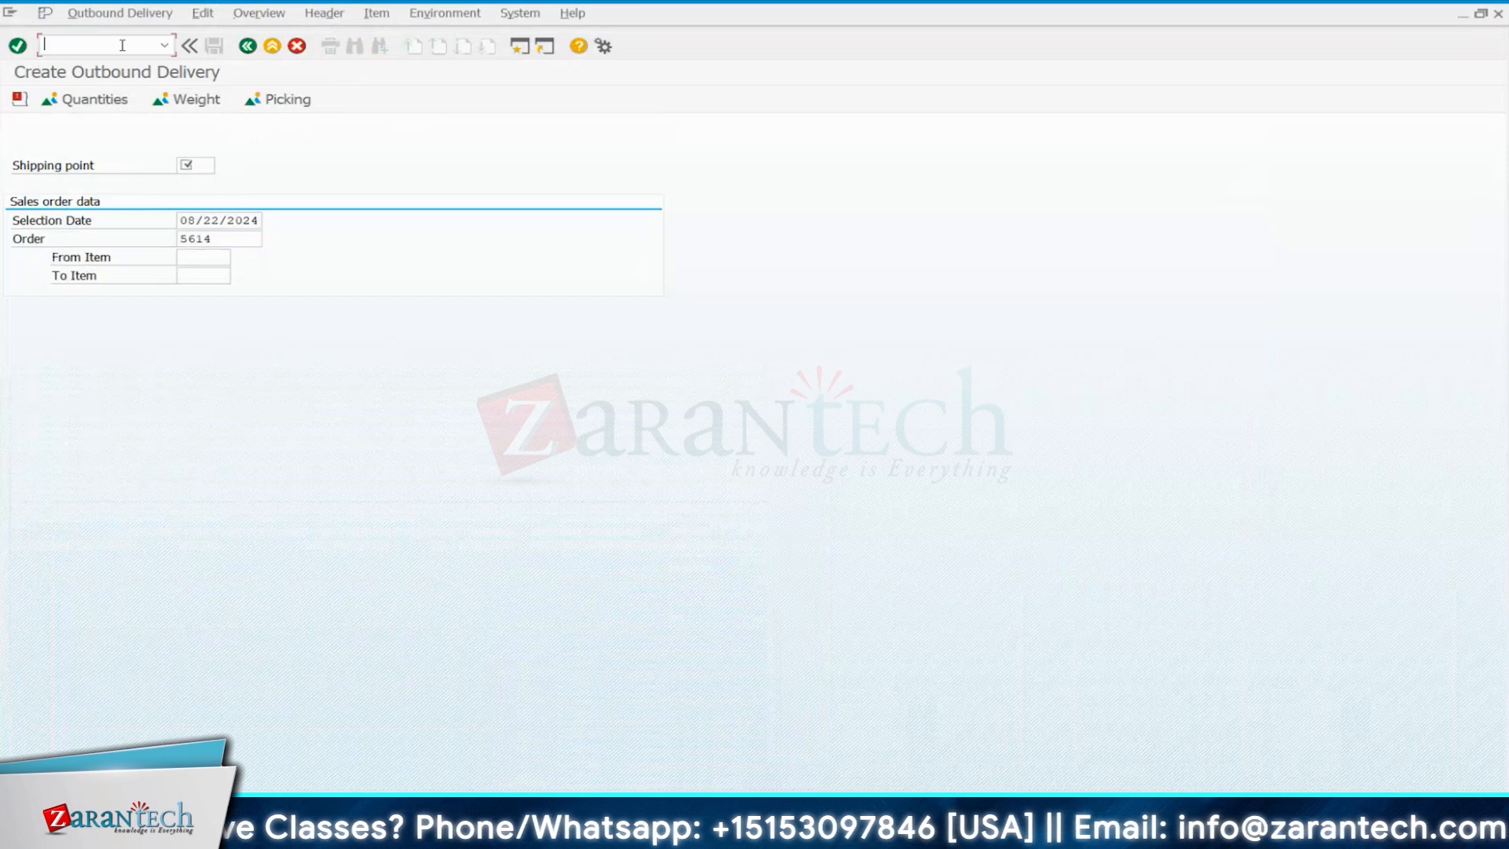
{"action": "type", "text": "nvl"}
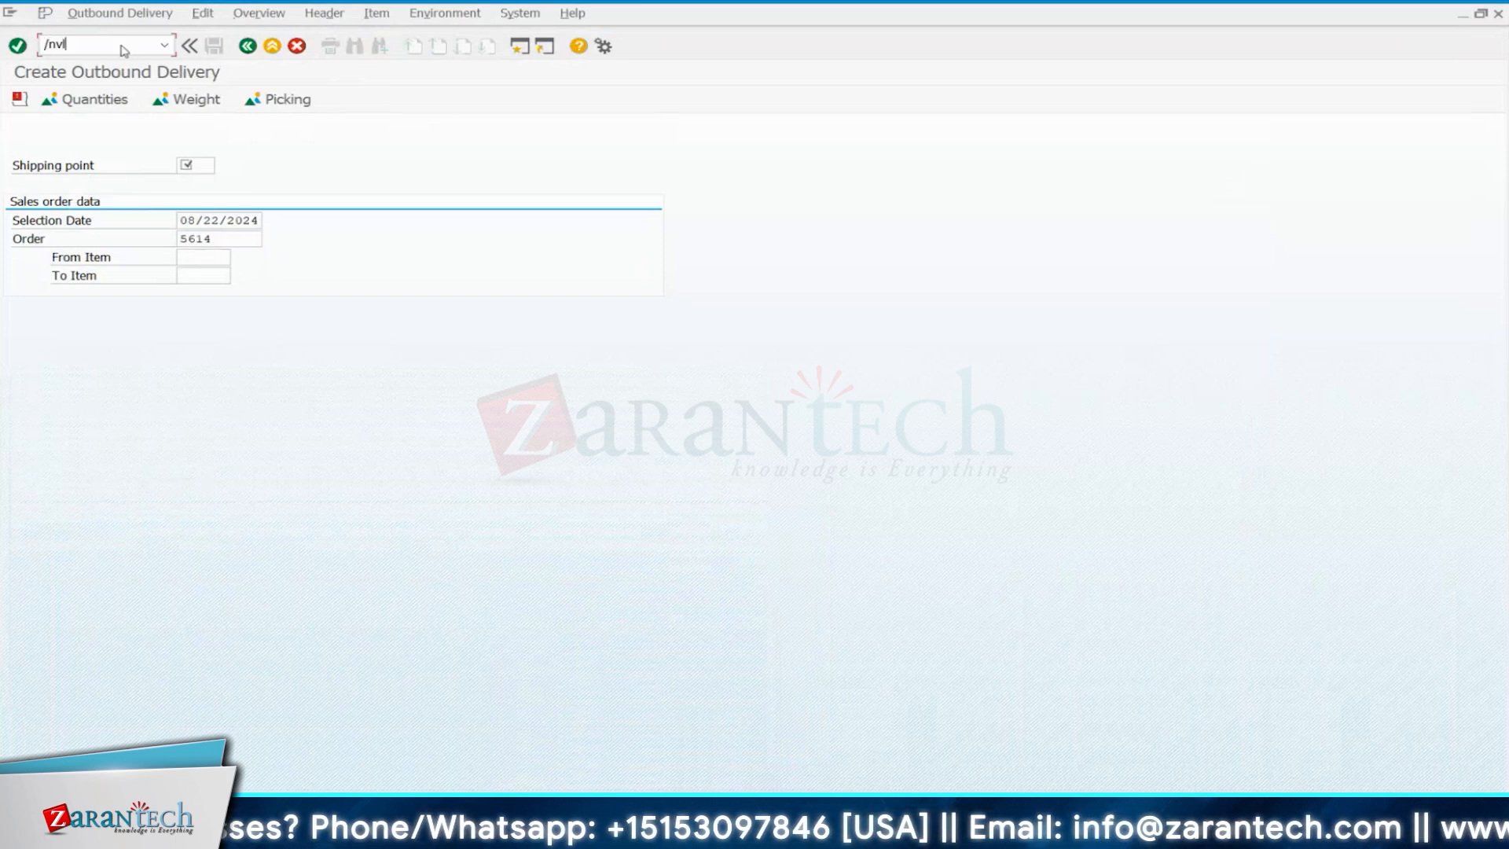
{"action": "type", "text": "01n"}
{"action": "key", "text": "Return"}
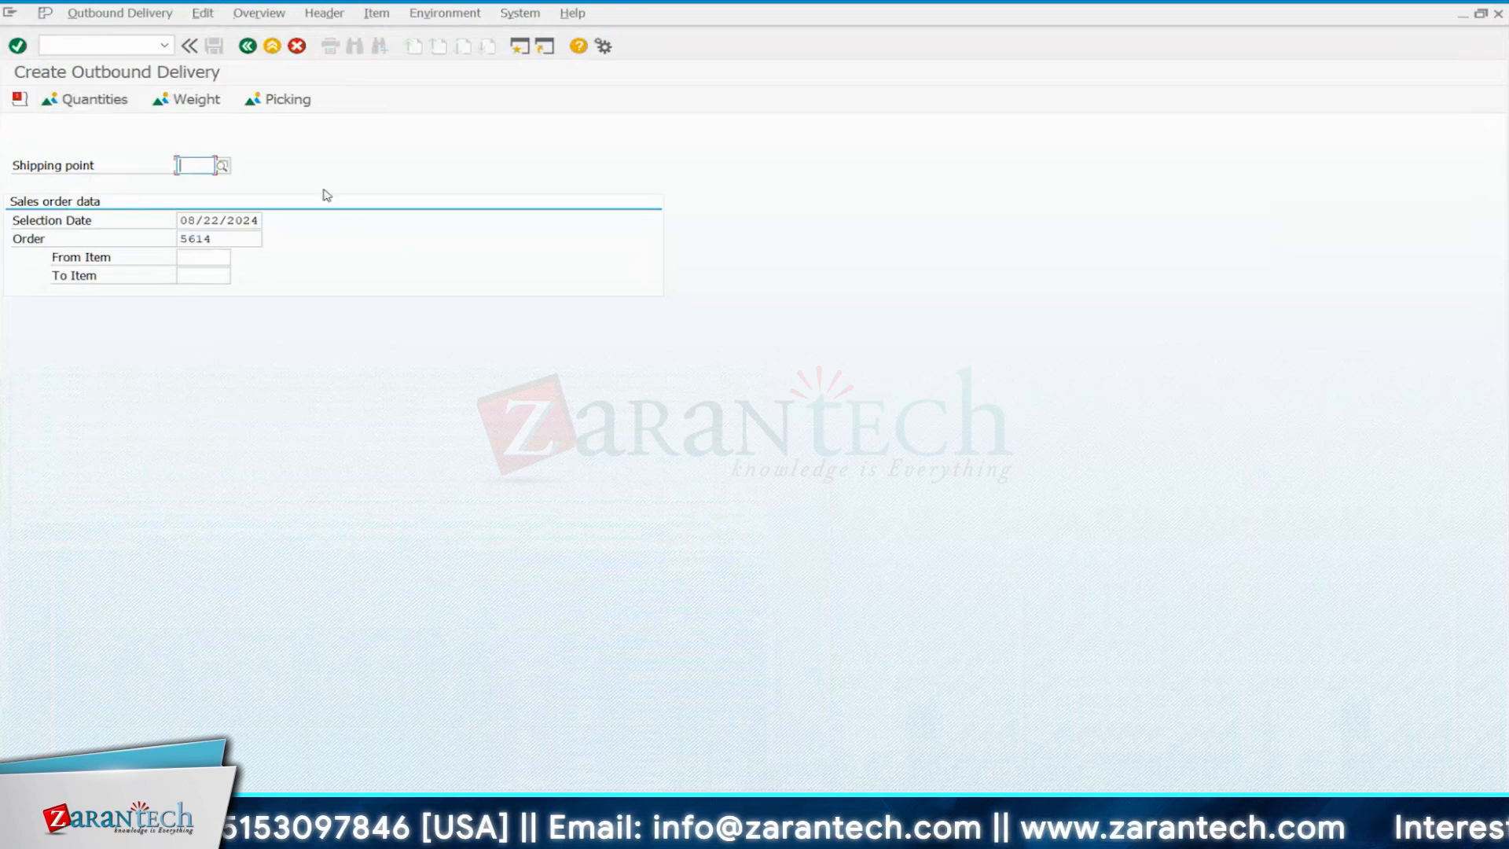
Start an outbound delivery for the prefilled sales order with selection date 08/23/2024 and shipping point 1710.
{"action": "left_click_drag", "start_coordinate": [226, 238], "coordinate": [180, 238]}
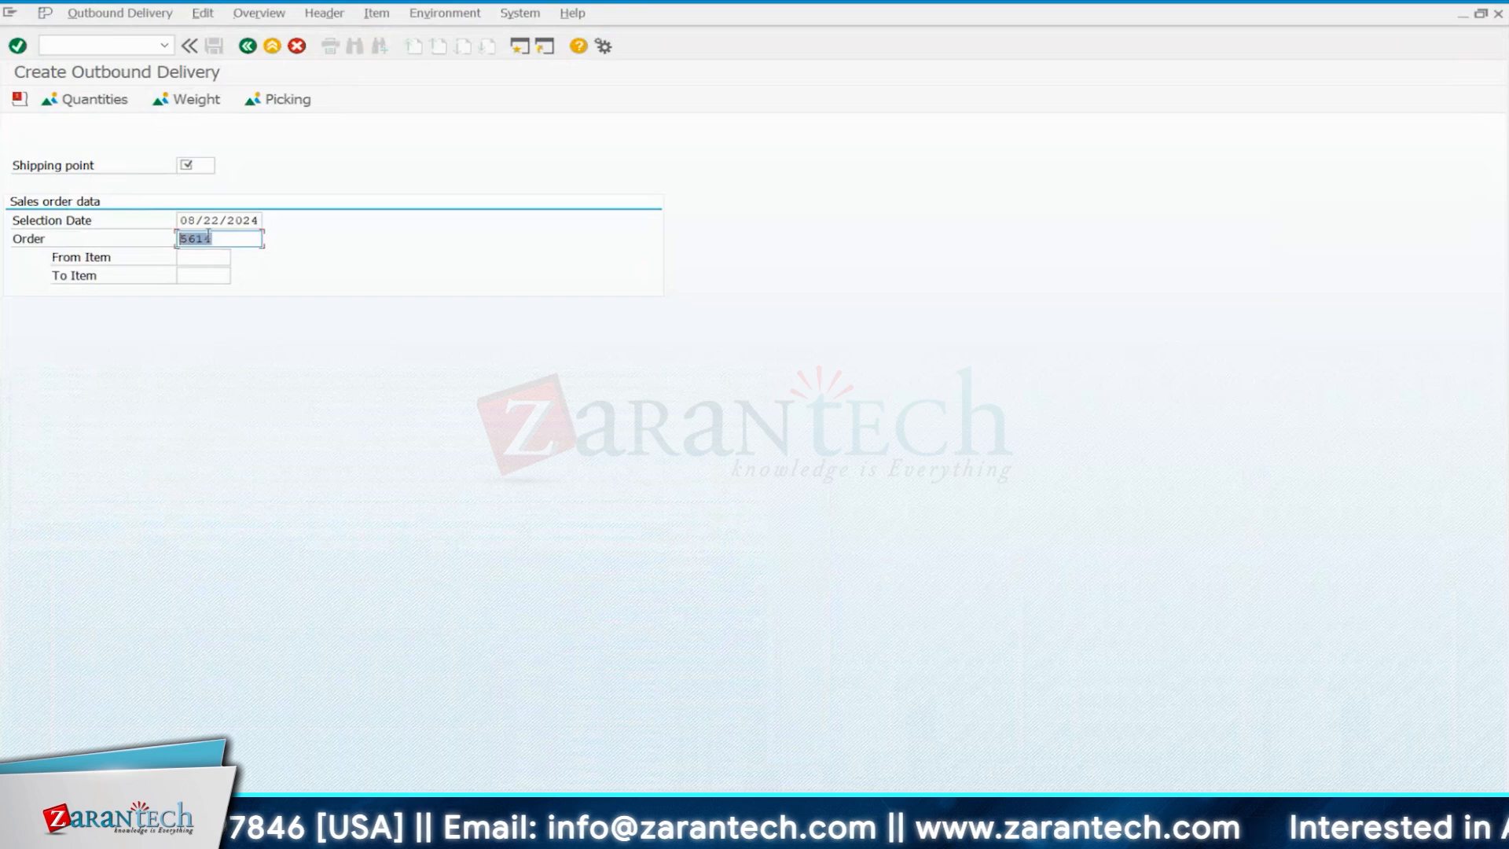
{"action": "left_click", "coordinate": [220, 220]}
{"action": "key", "text": "BackSpace"}
{"action": "type", "text": "3"}
{"action": "key", "text": "shift+Tab"}
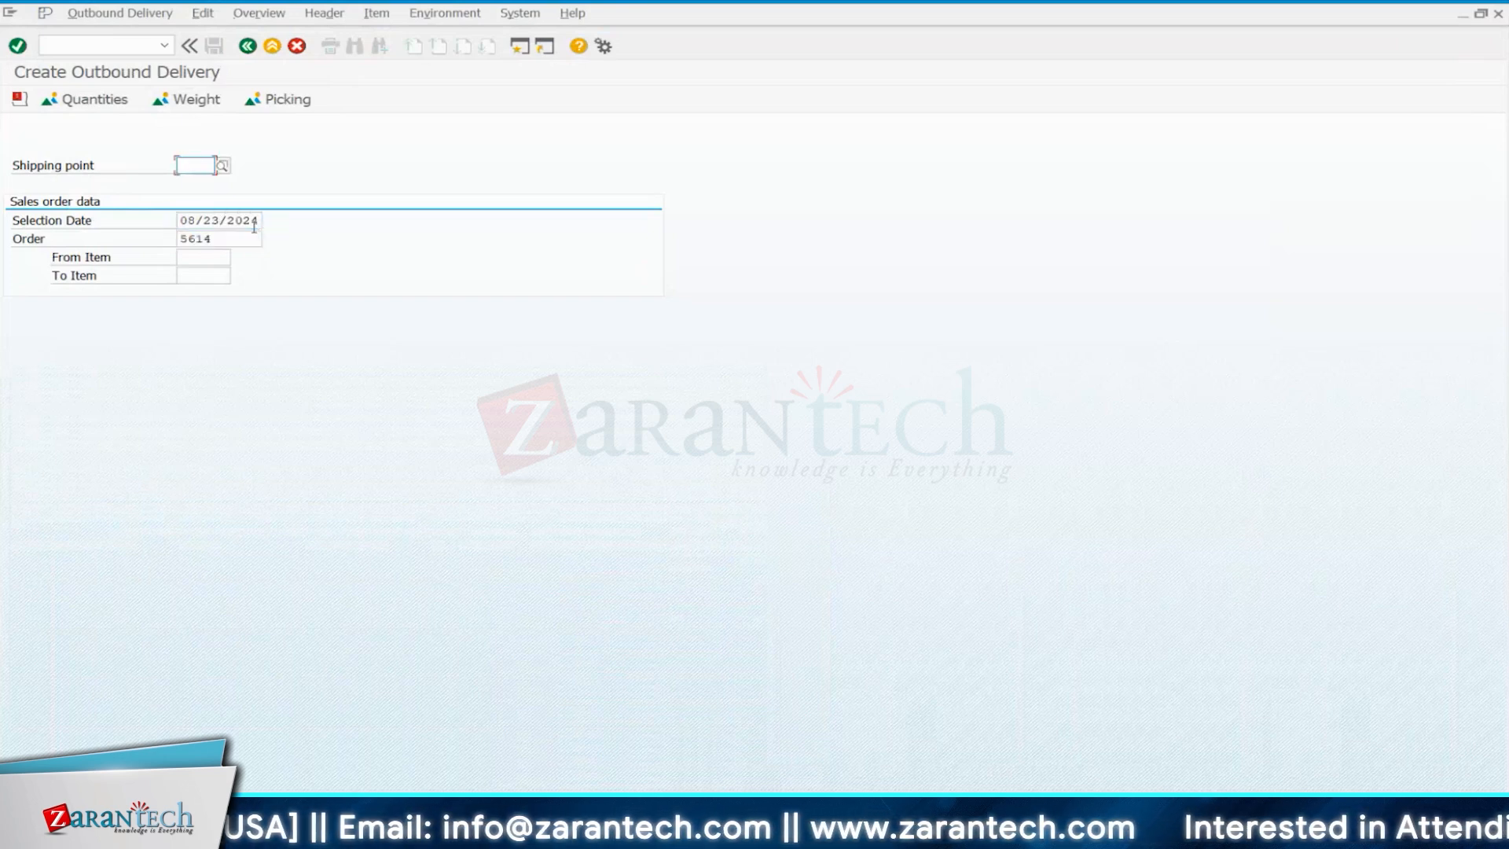
{"action": "type", "text": "1710"}
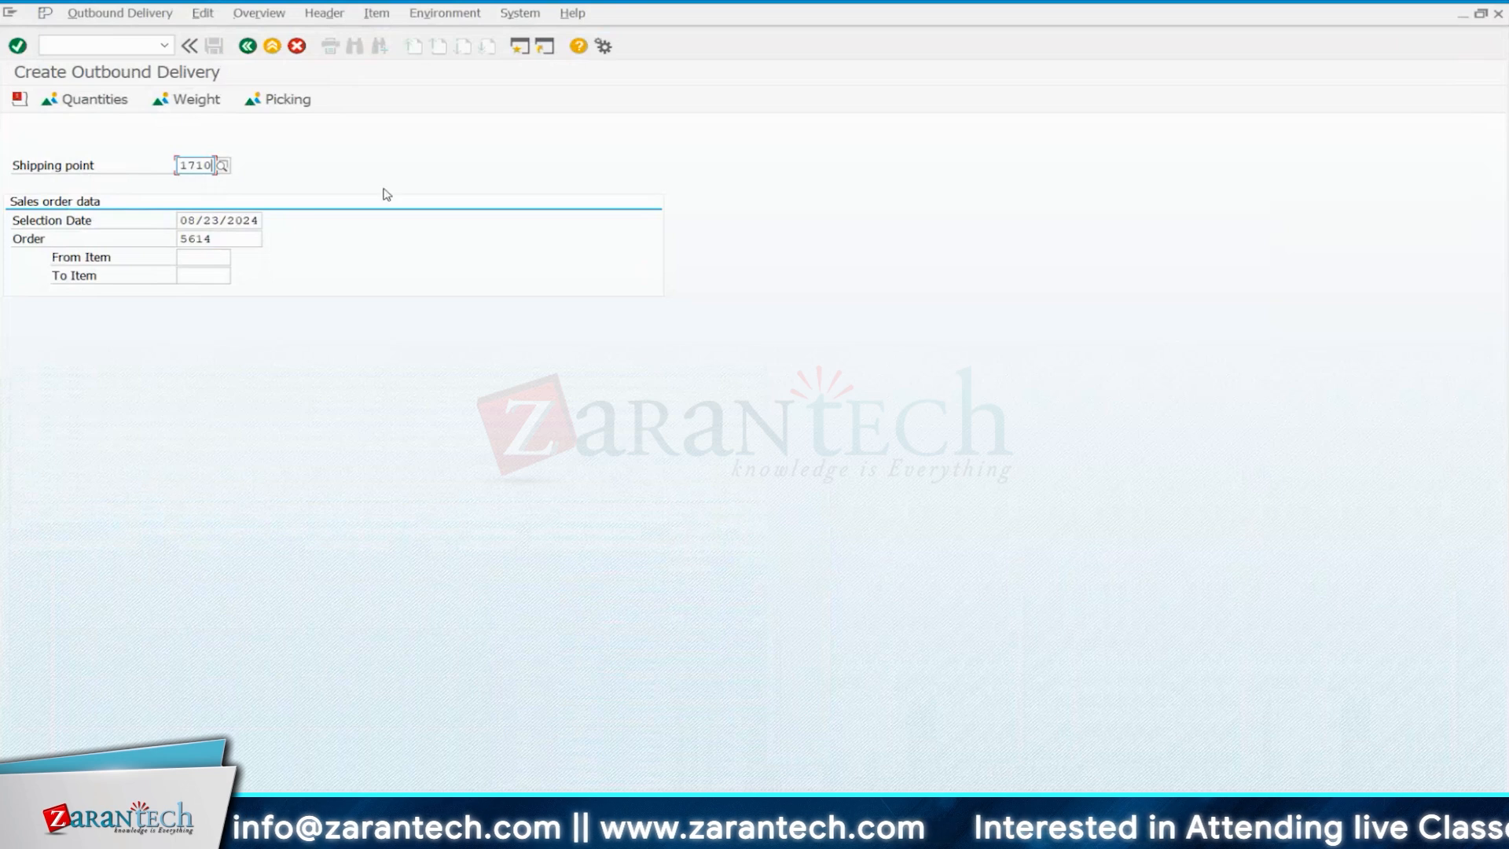
{"action": "key", "text": "Return"}
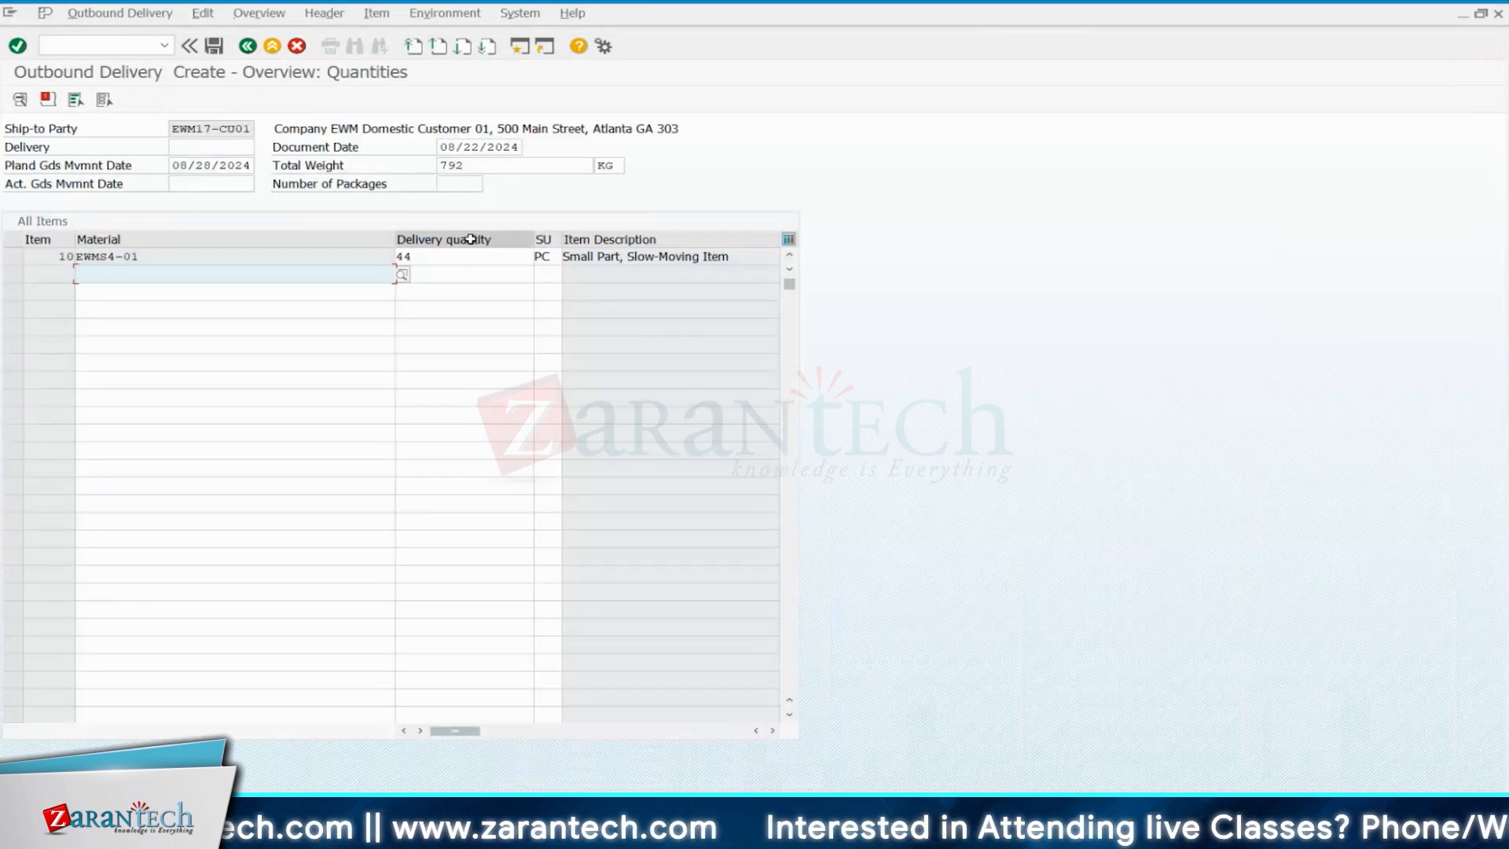
Set the delivery quantity of item 10, material EWMS4-01, to 1 PC.
{"action": "left_click", "coordinate": [424, 256]}
{"action": "key", "text": "BackSpace"}
{"action": "key", "text": "BackSpace"}
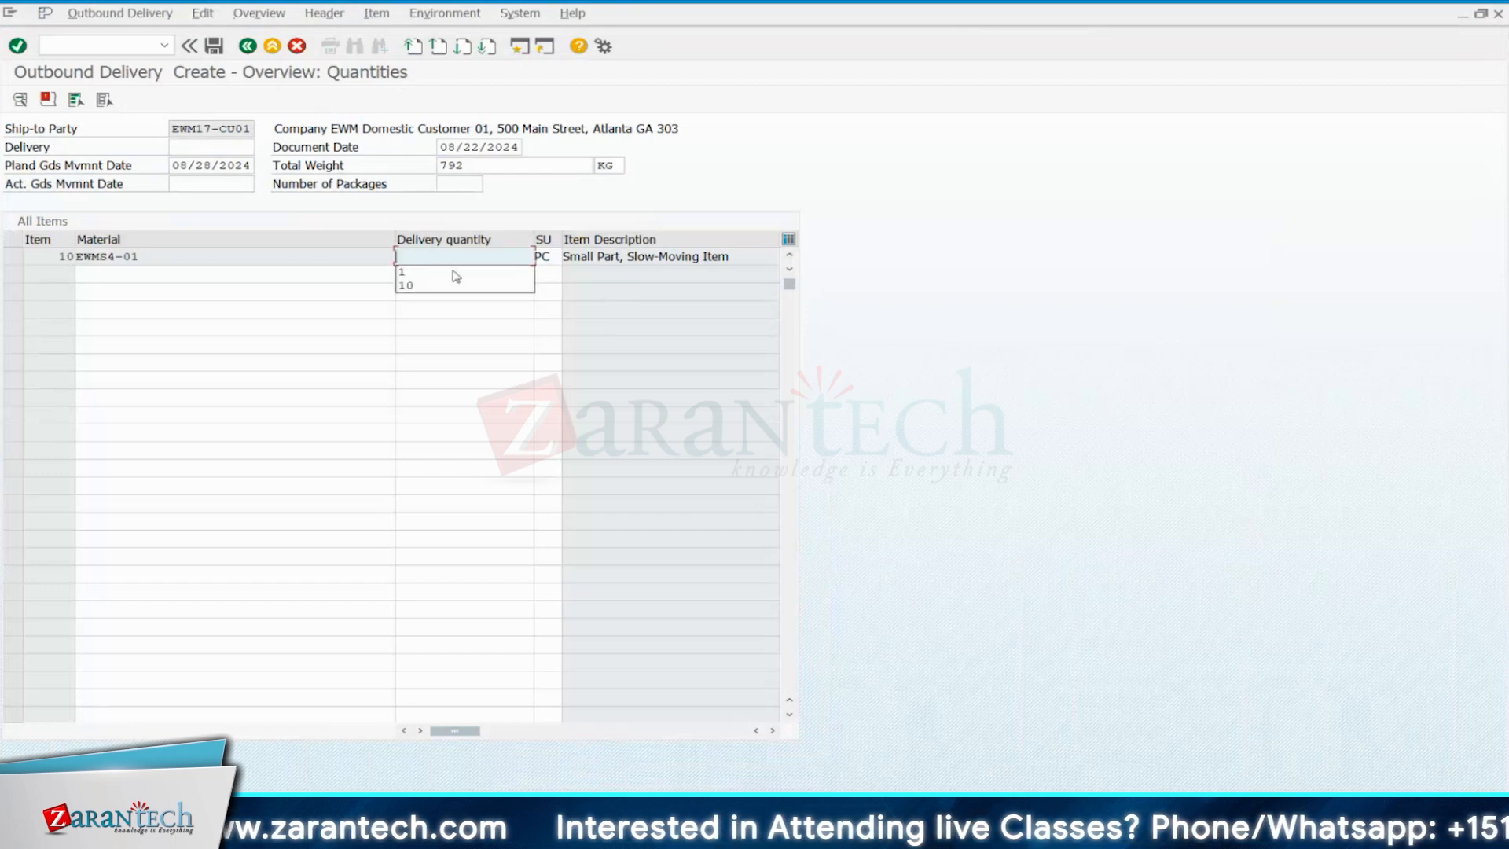
{"action": "left_click", "coordinate": [456, 273]}
{"action": "key", "text": "Return"}
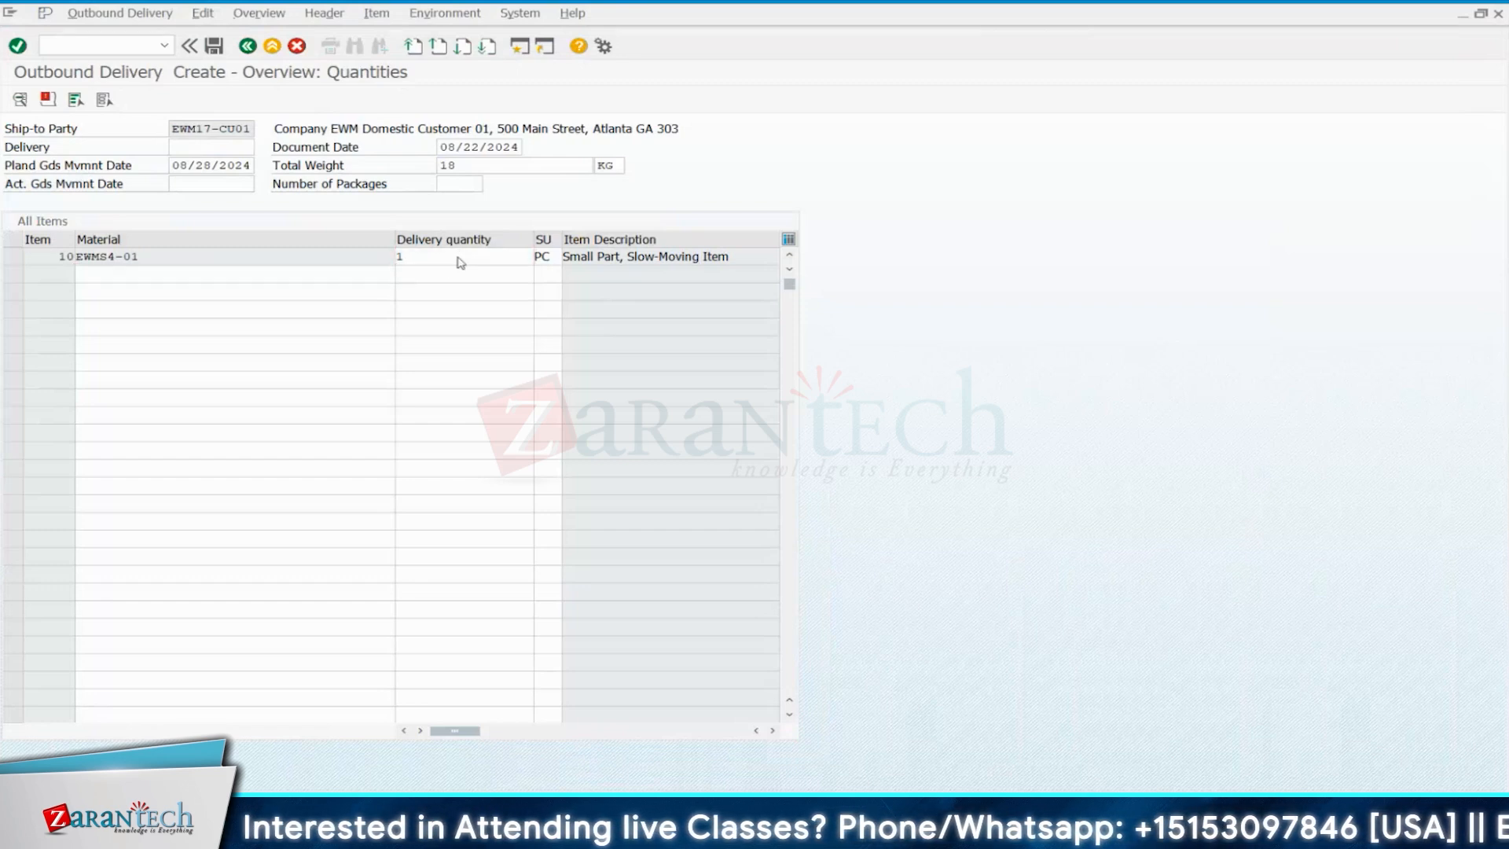
{"action": "left_click", "coordinate": [159, 255]}
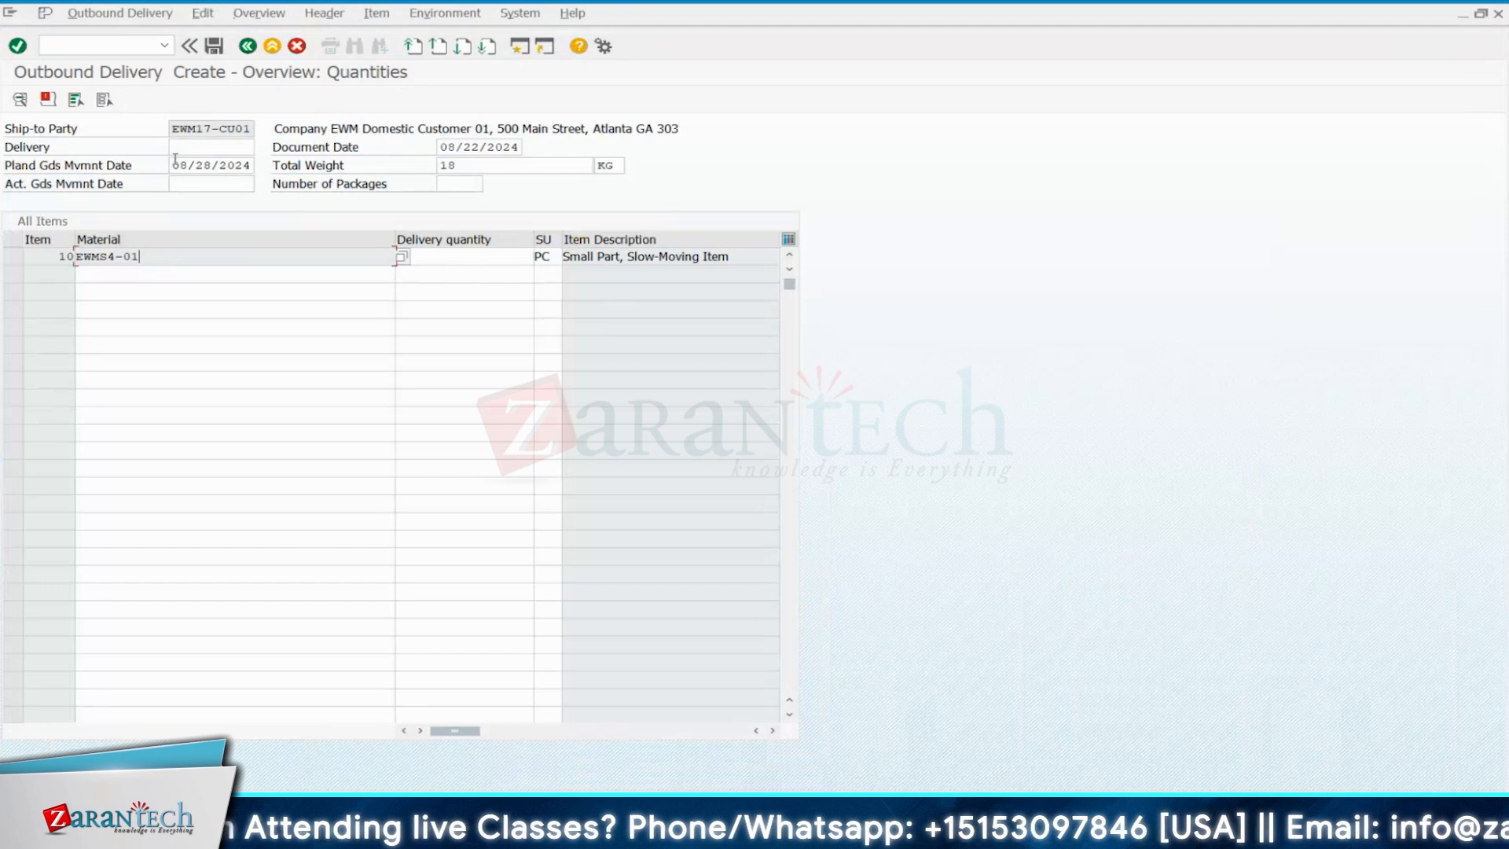
Save the outbound delivery and copy its number from the detailed save message.
{"action": "left_click", "coordinate": [213, 47]}
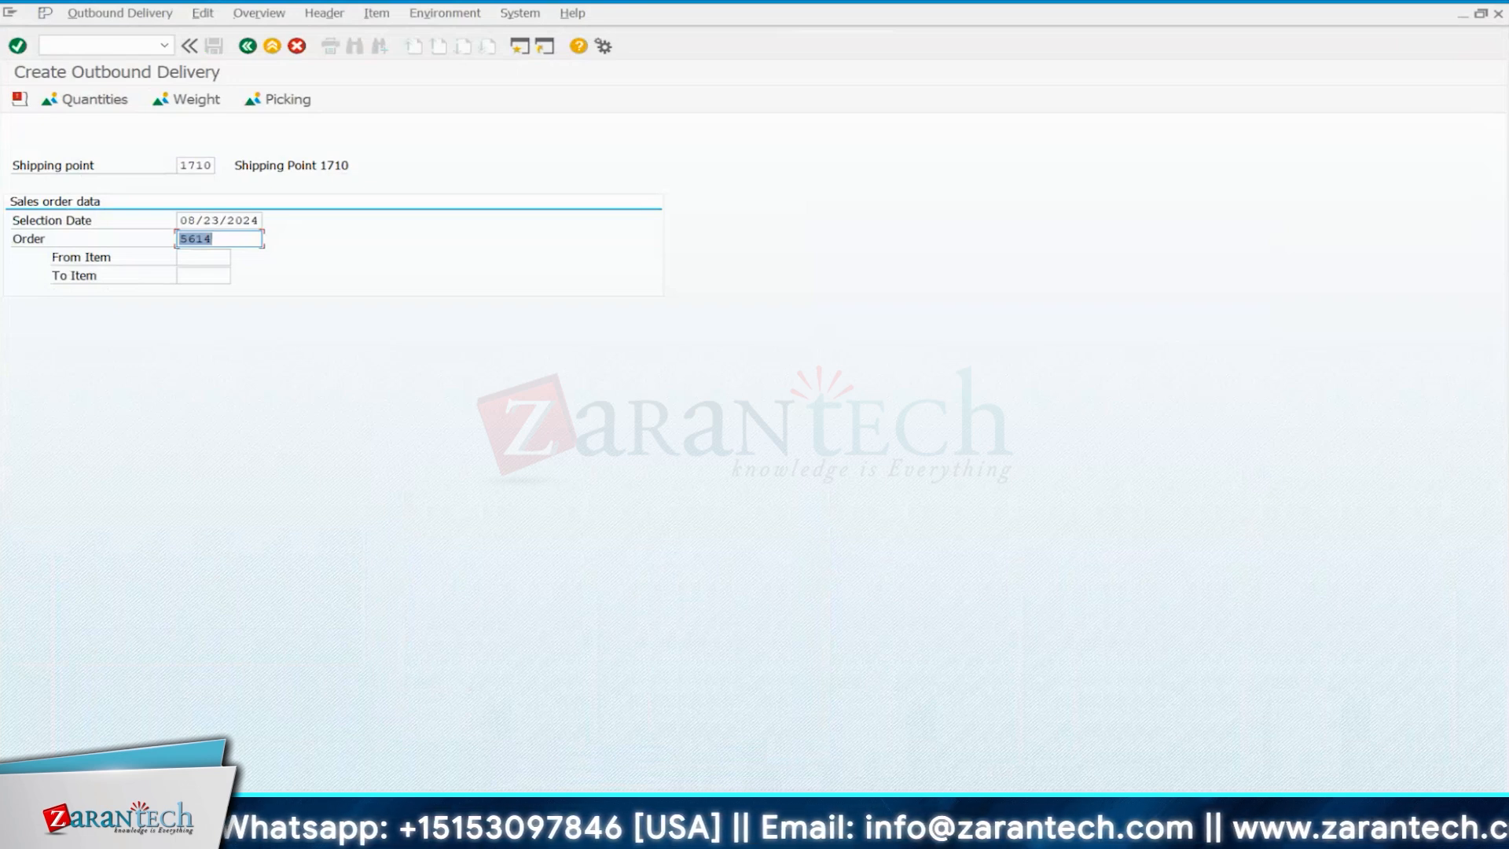
{"action": "double_click", "coordinate": [169, 825]}
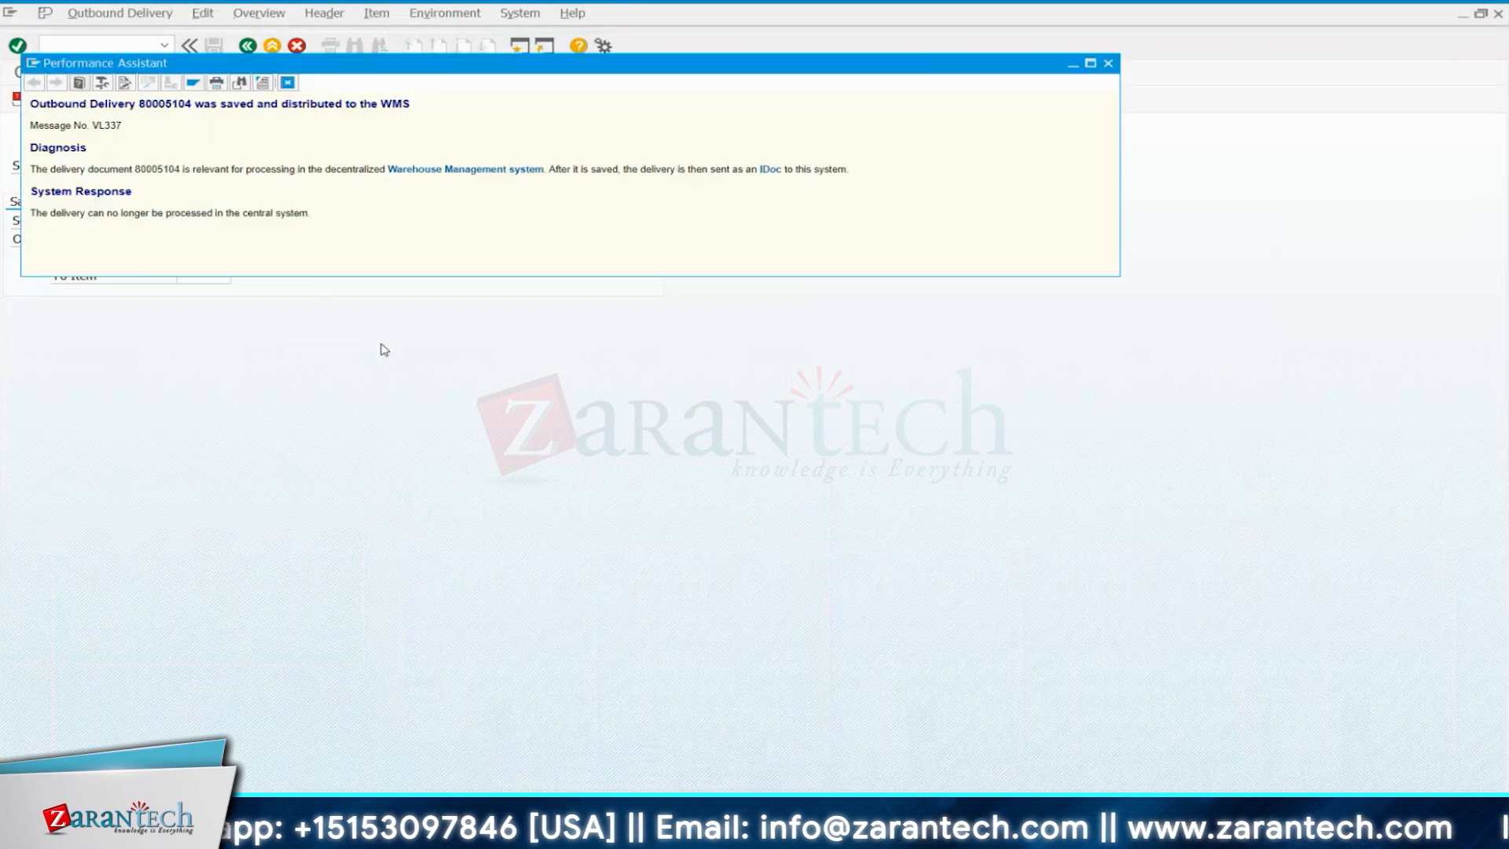
{"action": "left_click_drag", "start_coordinate": [194, 104], "coordinate": [139, 104]}
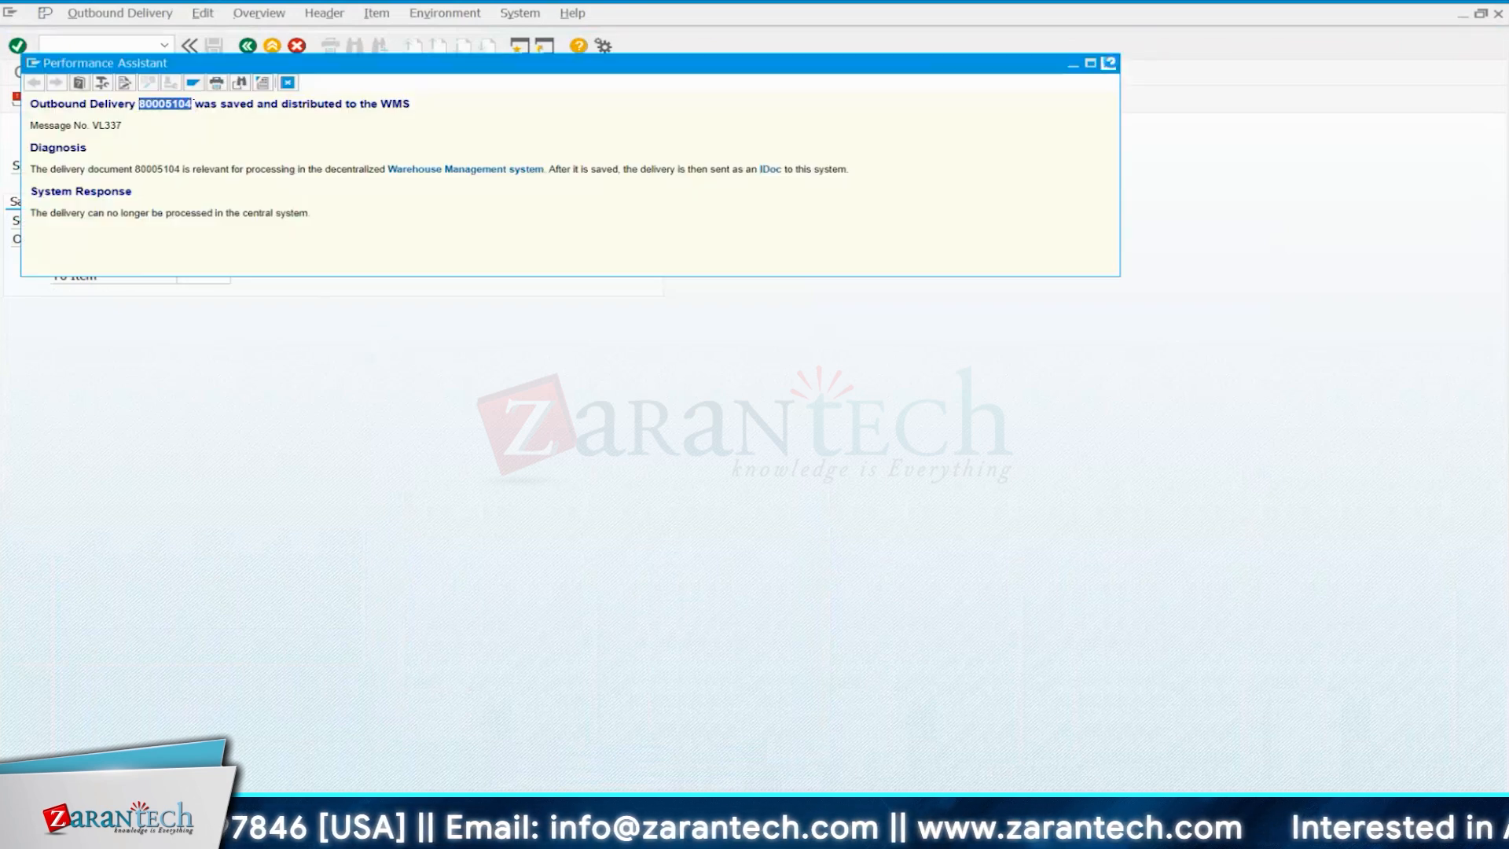
{"action": "left_click", "coordinate": [1108, 62]}
Open transaction /SCWM/PRDO in a new session to maintain outbound delivery orders.
{"action": "left_click", "coordinate": [116, 47]}
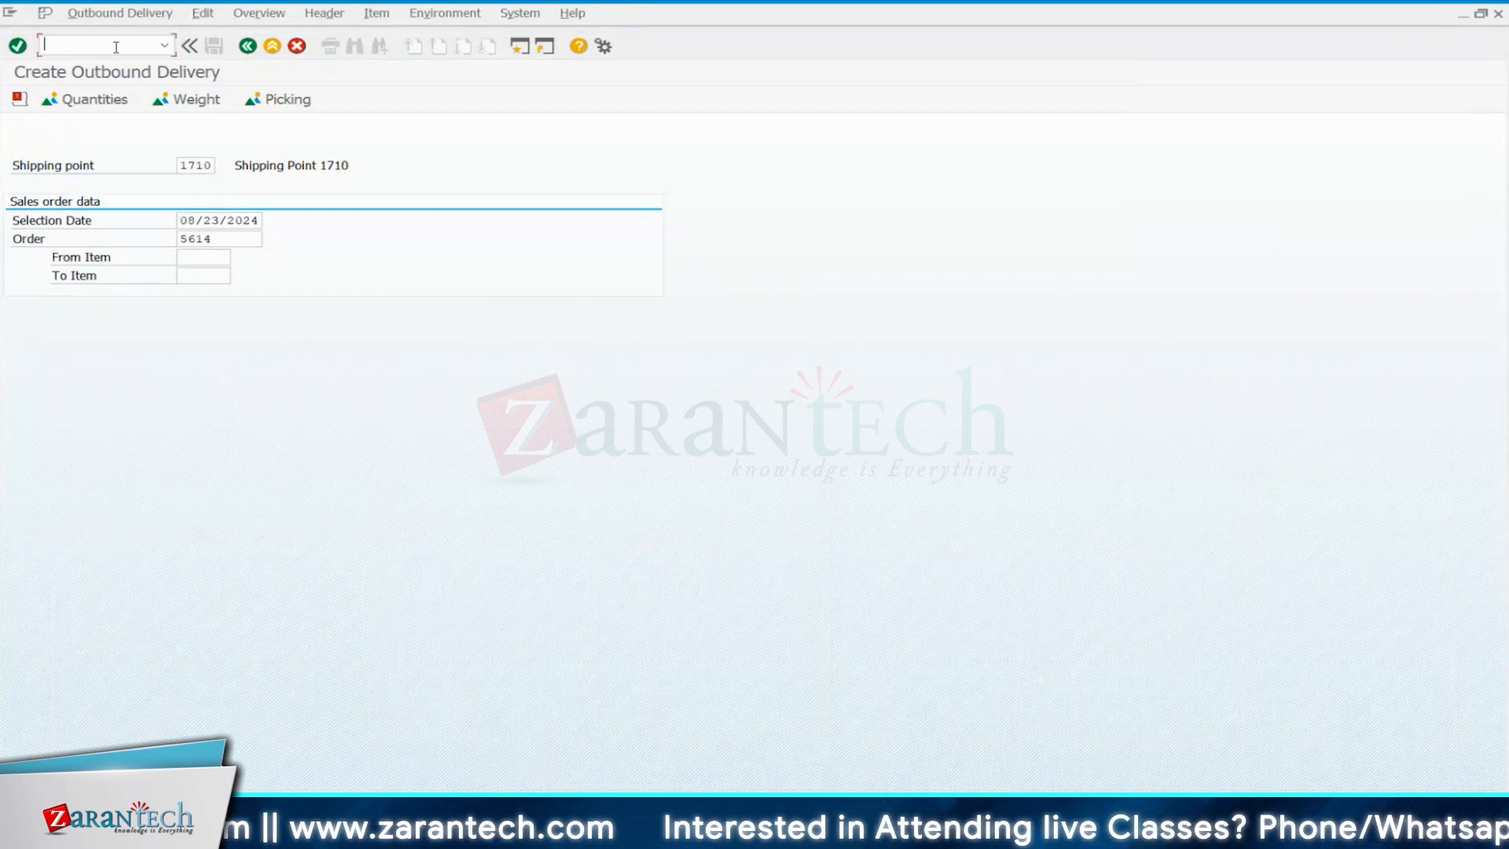
{"action": "type", "text": "/o"}
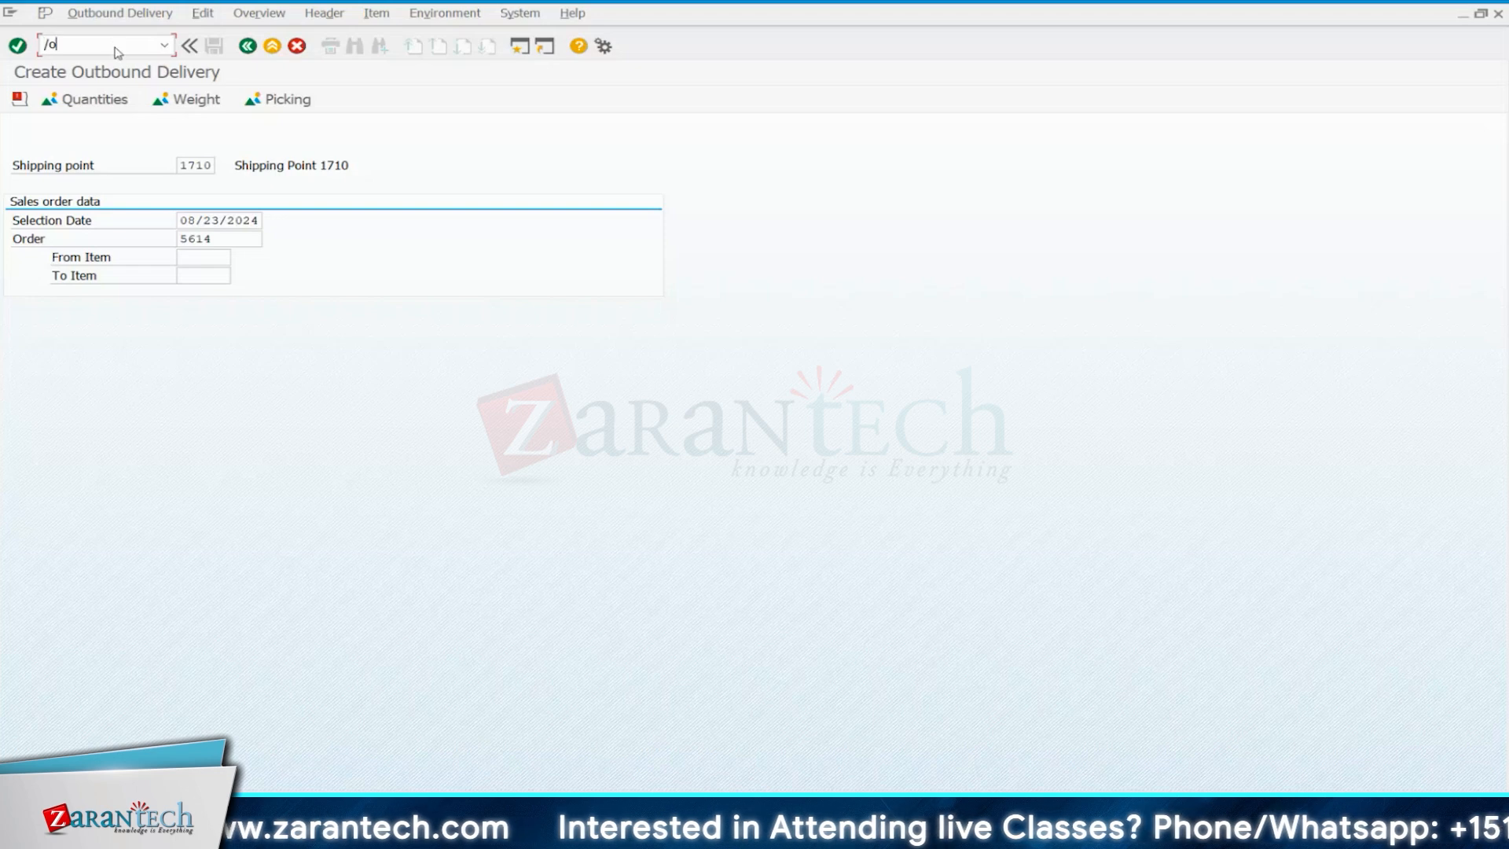
{"action": "type", "text": "/scwm"}
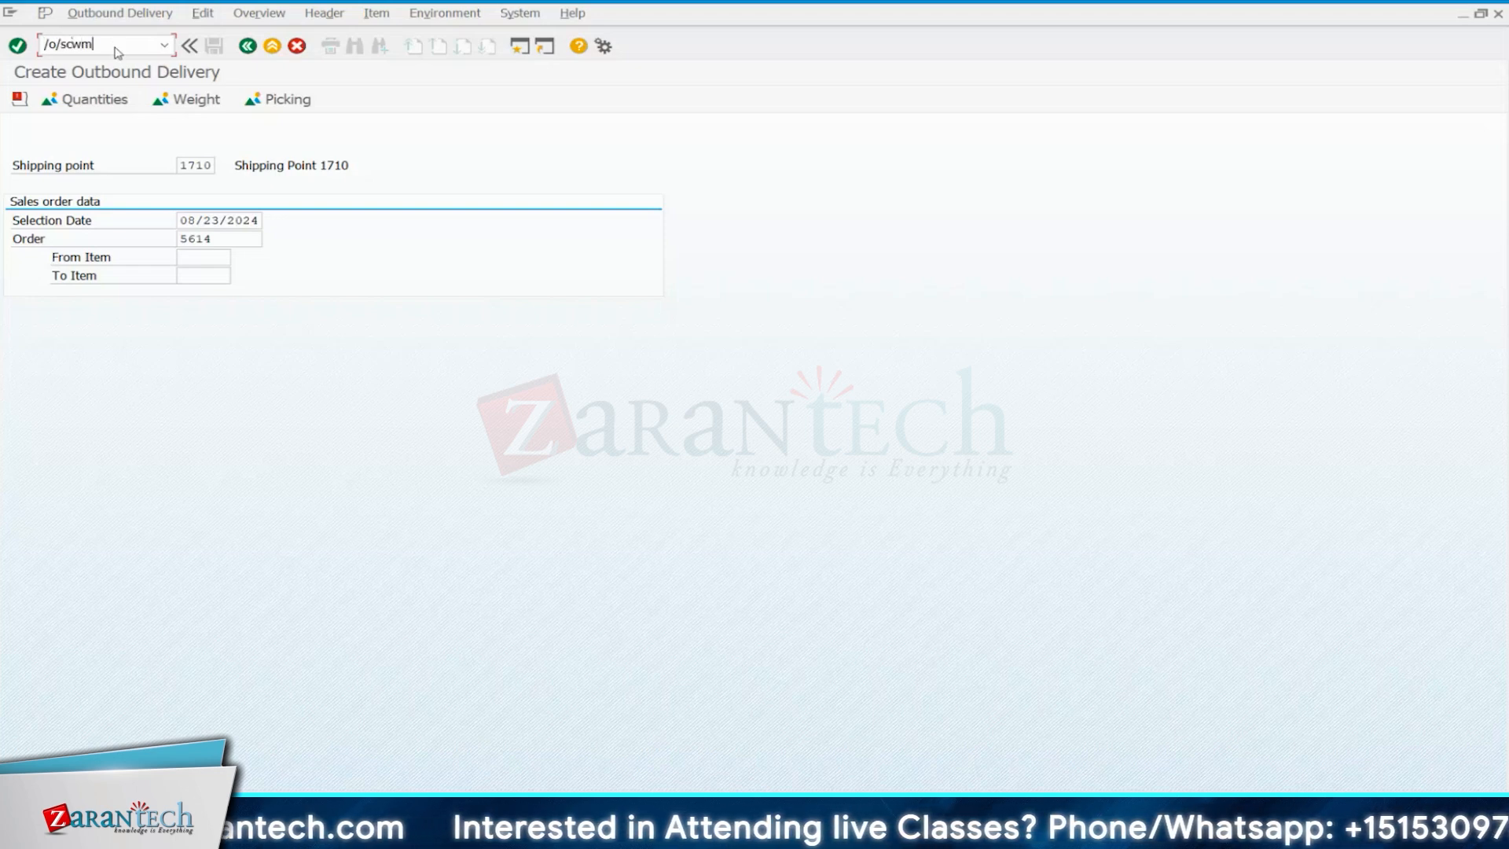
{"action": "type", "text": "/prd"}
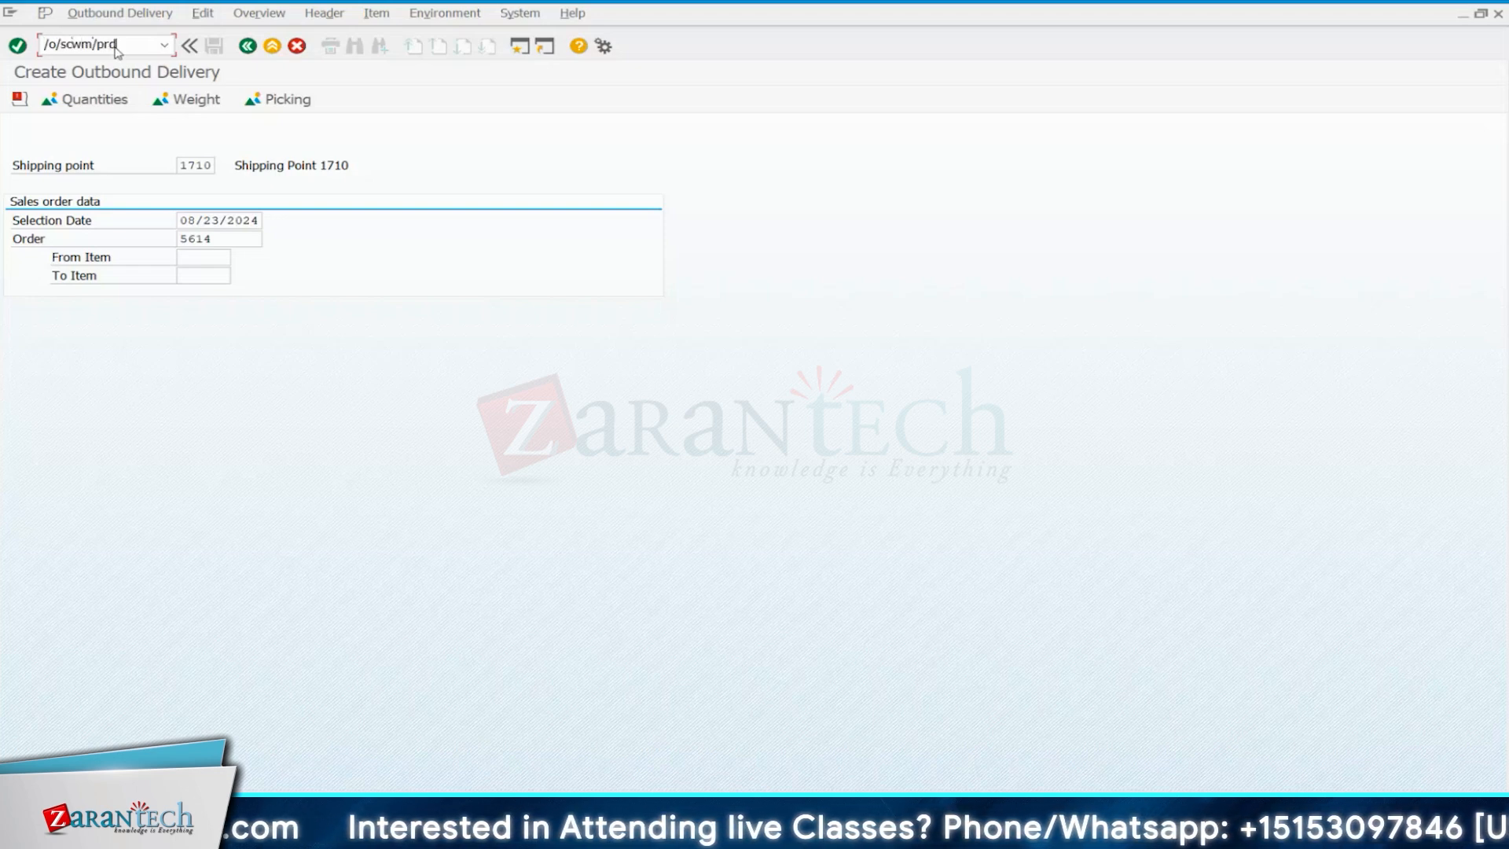
{"action": "type", "text": "o"}
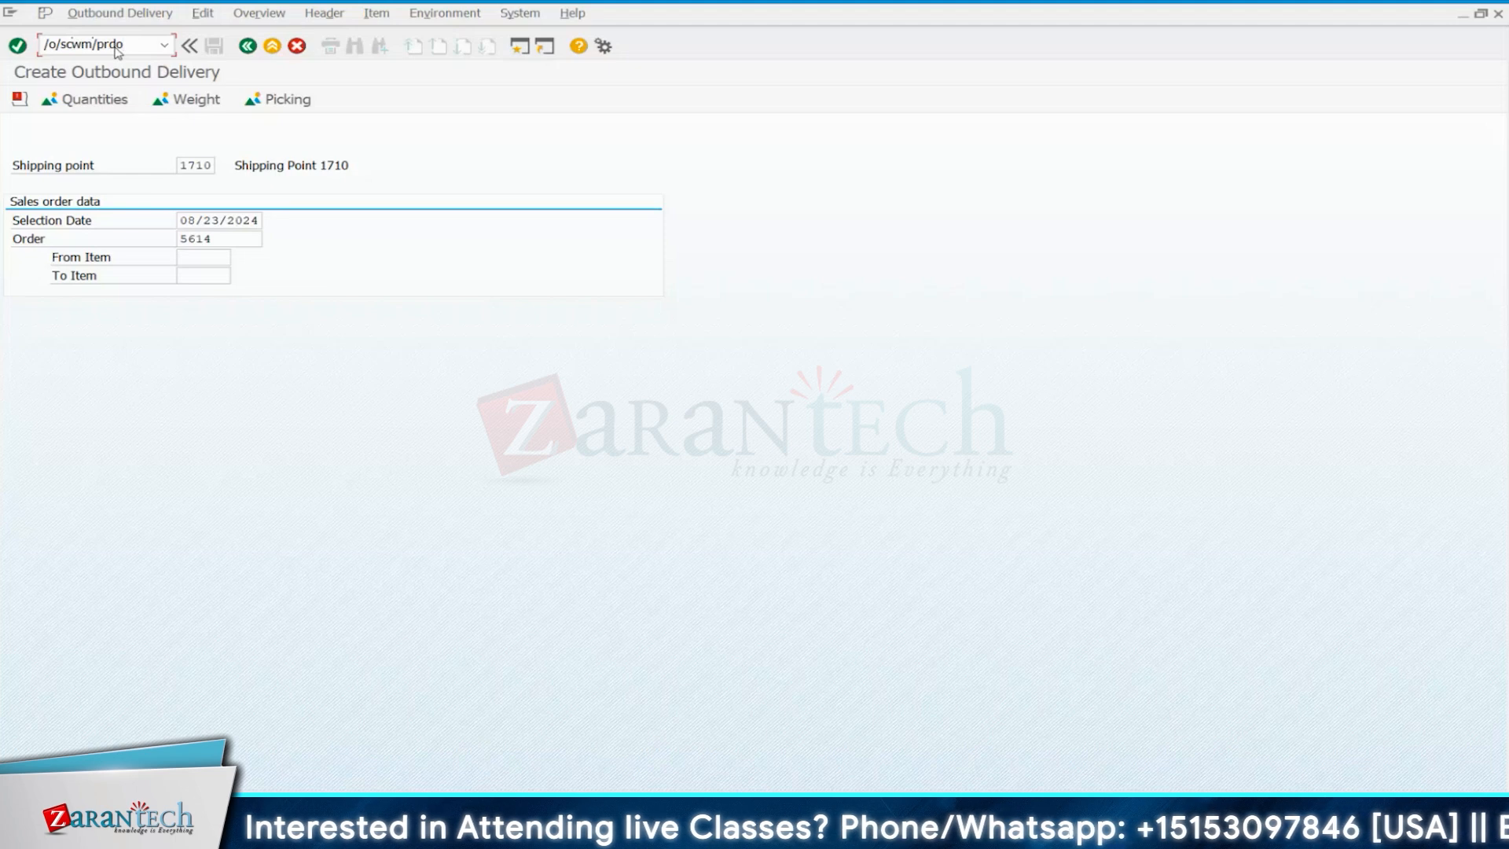
{"action": "key", "text": "Return"}
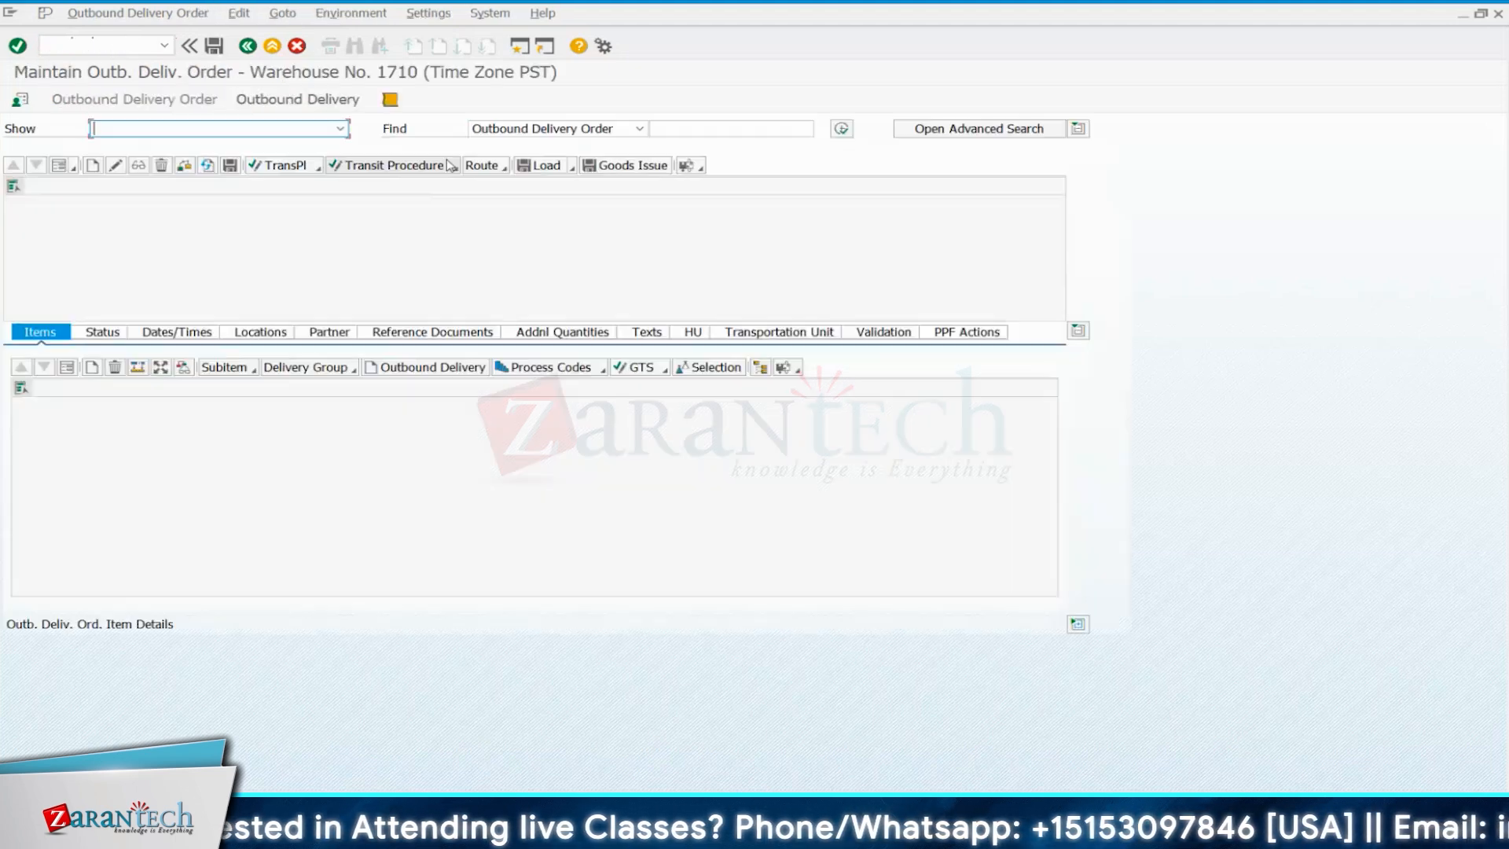
Try to find the saved delivery by searching for its number as an Outbound Delivery Order.
{"action": "left_click", "coordinate": [639, 128]}
{"action": "left_click", "coordinate": [713, 128]}
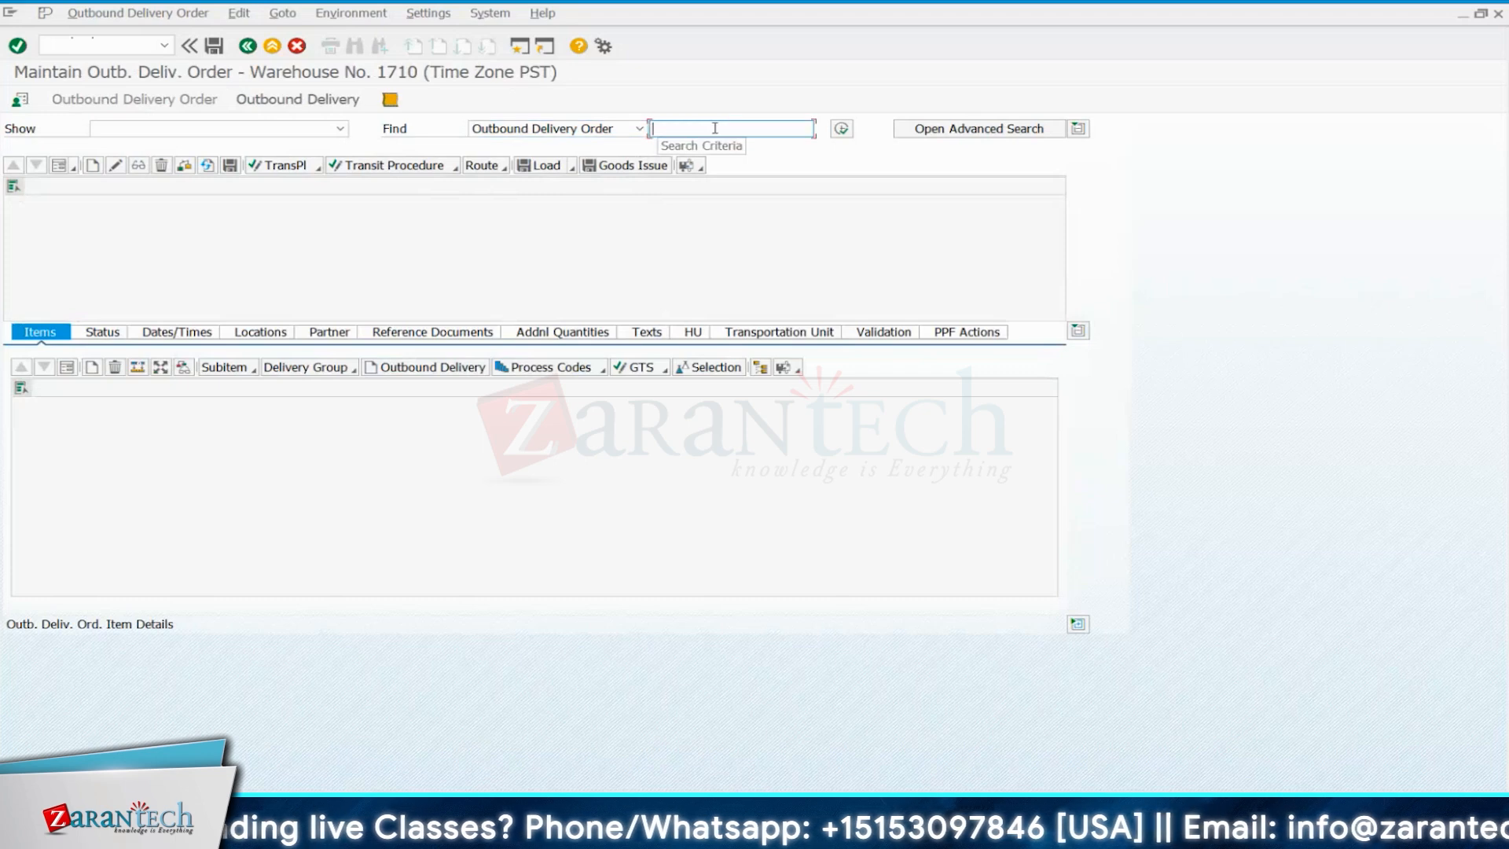
{"action": "type", "text": "80005104"}
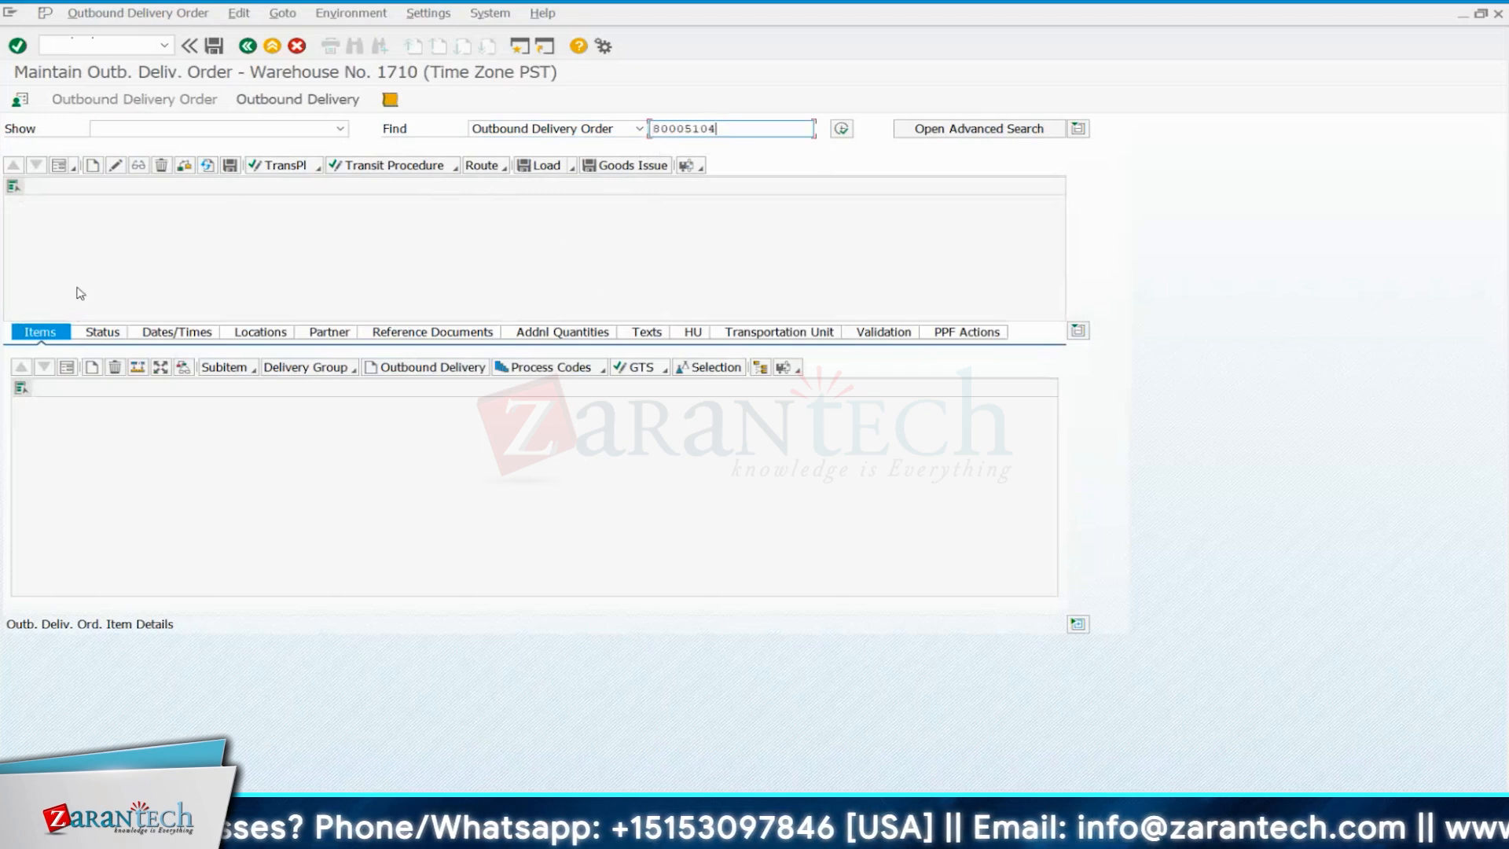
{"action": "mouse_move", "coordinate": [1014, 833]}
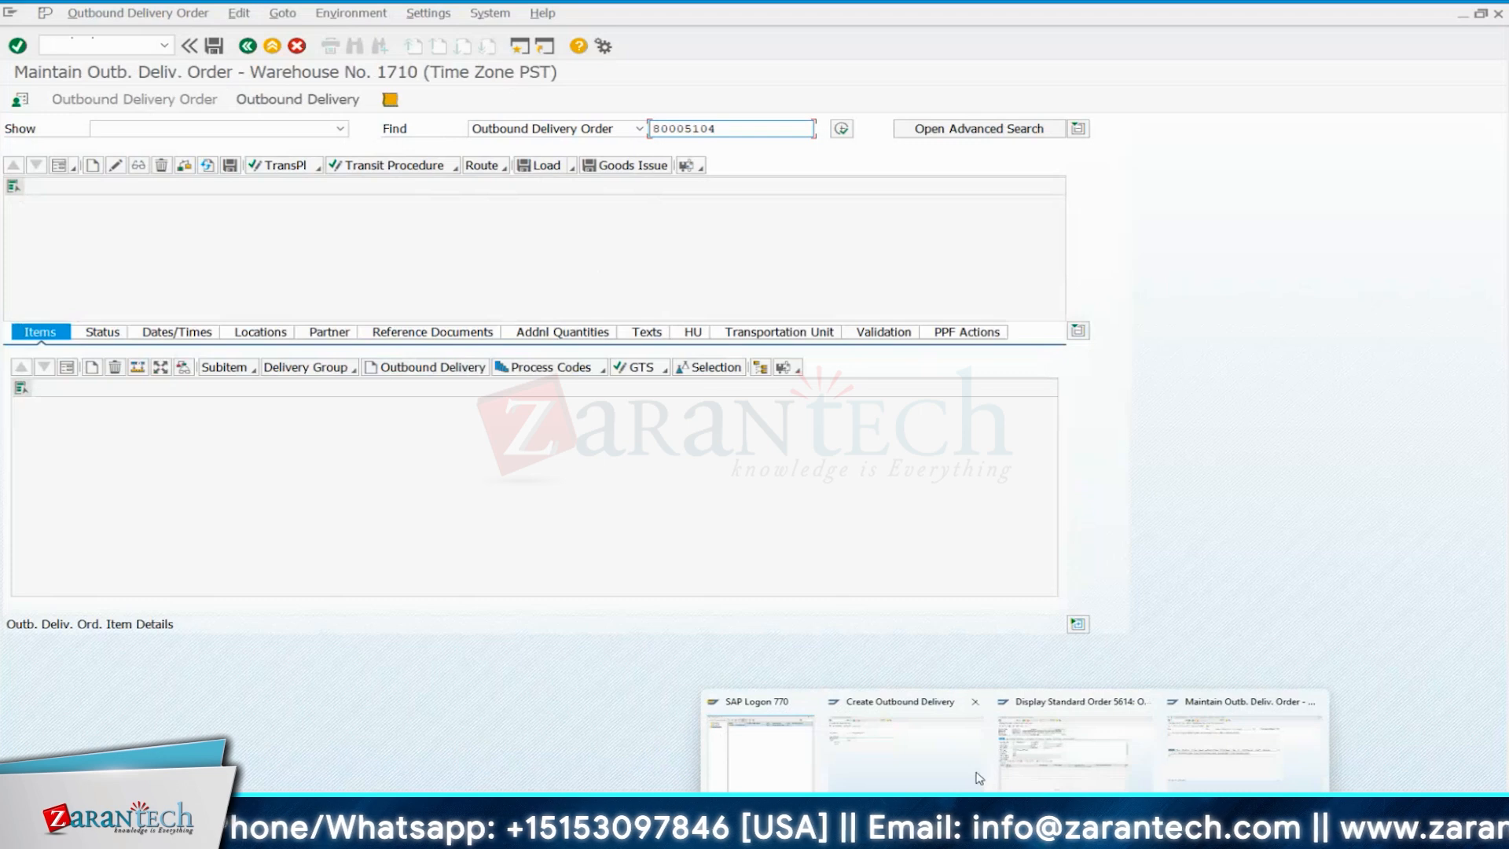
{"action": "left_click", "coordinate": [978, 778]}
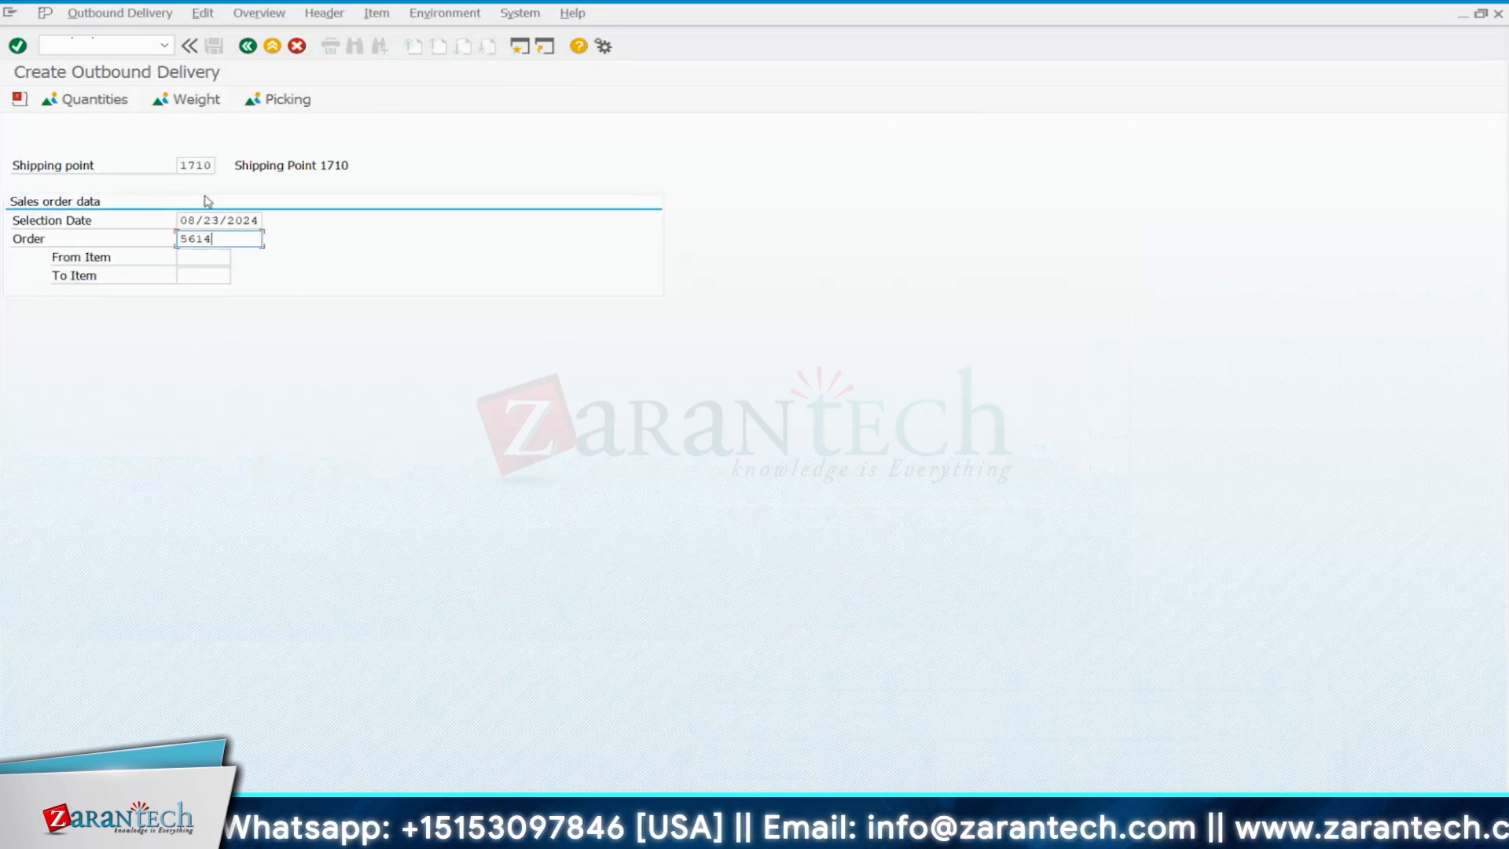
{"action": "left_click", "coordinate": [1462, 15]}
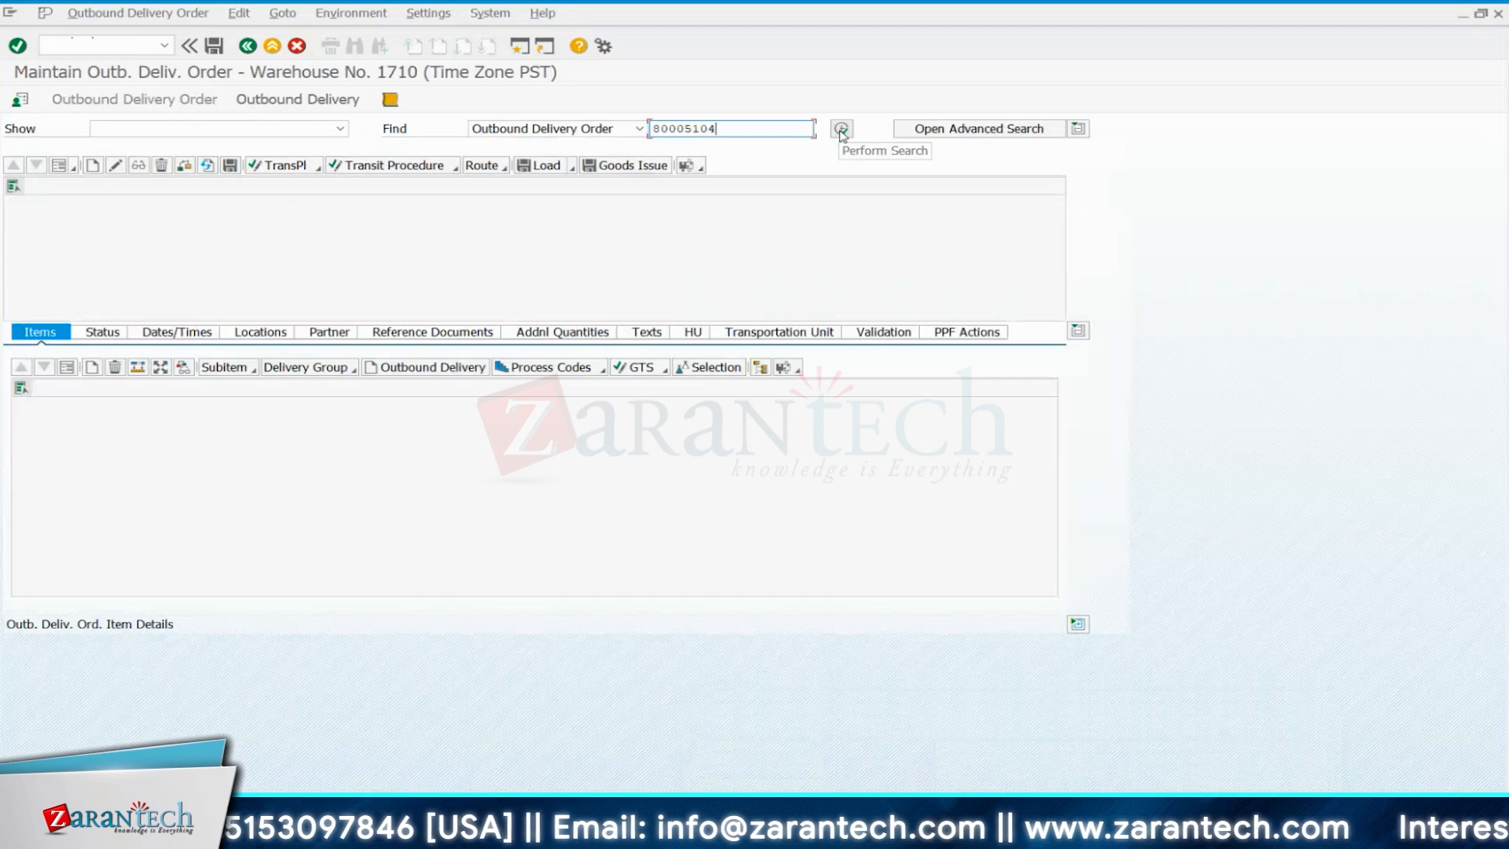
{"action": "left_click", "coordinate": [639, 129]}
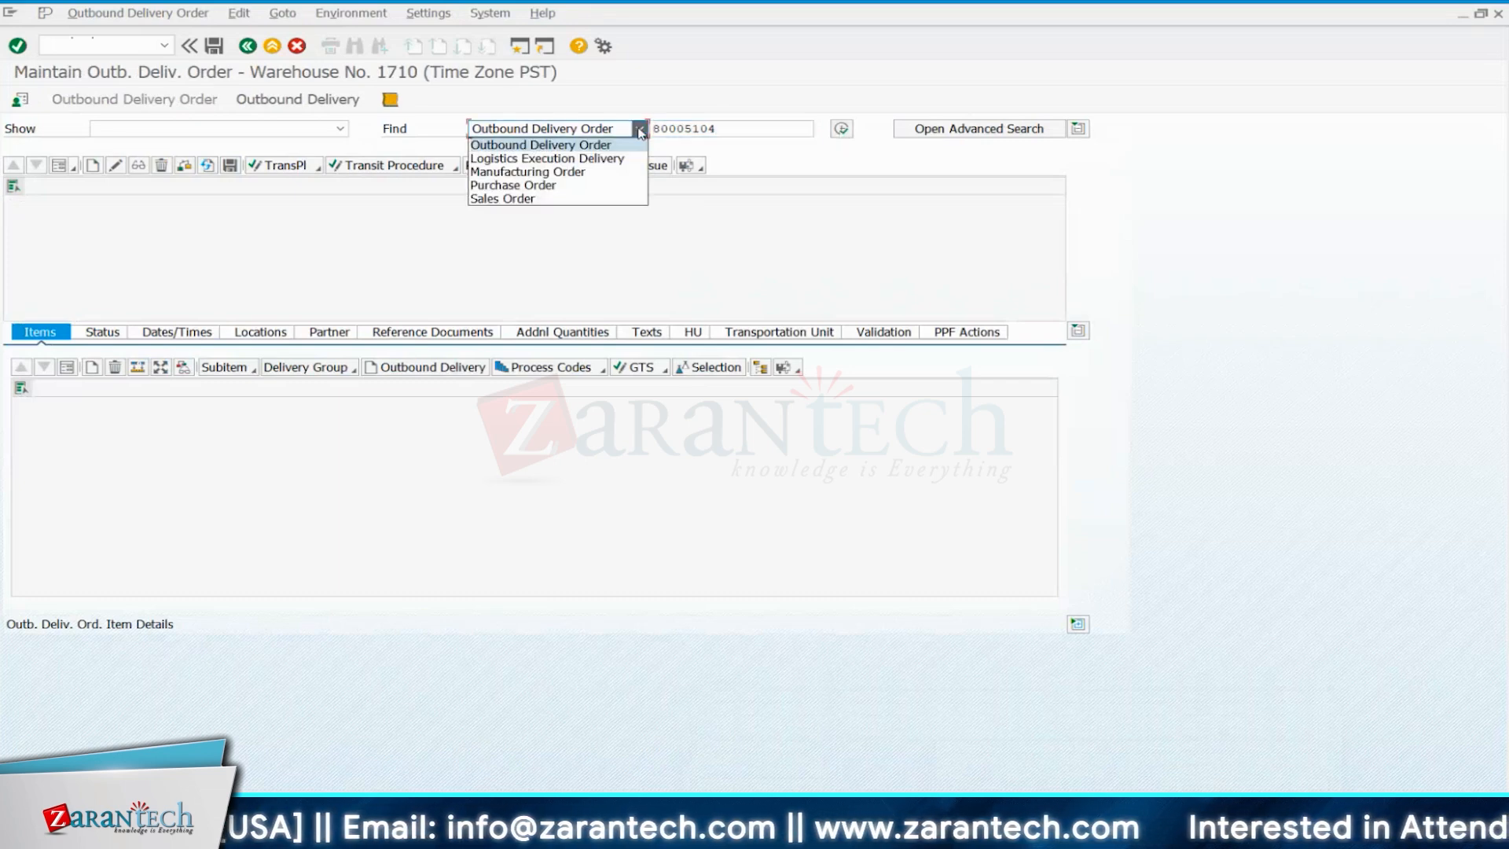
{"action": "left_click", "coordinate": [734, 128]}
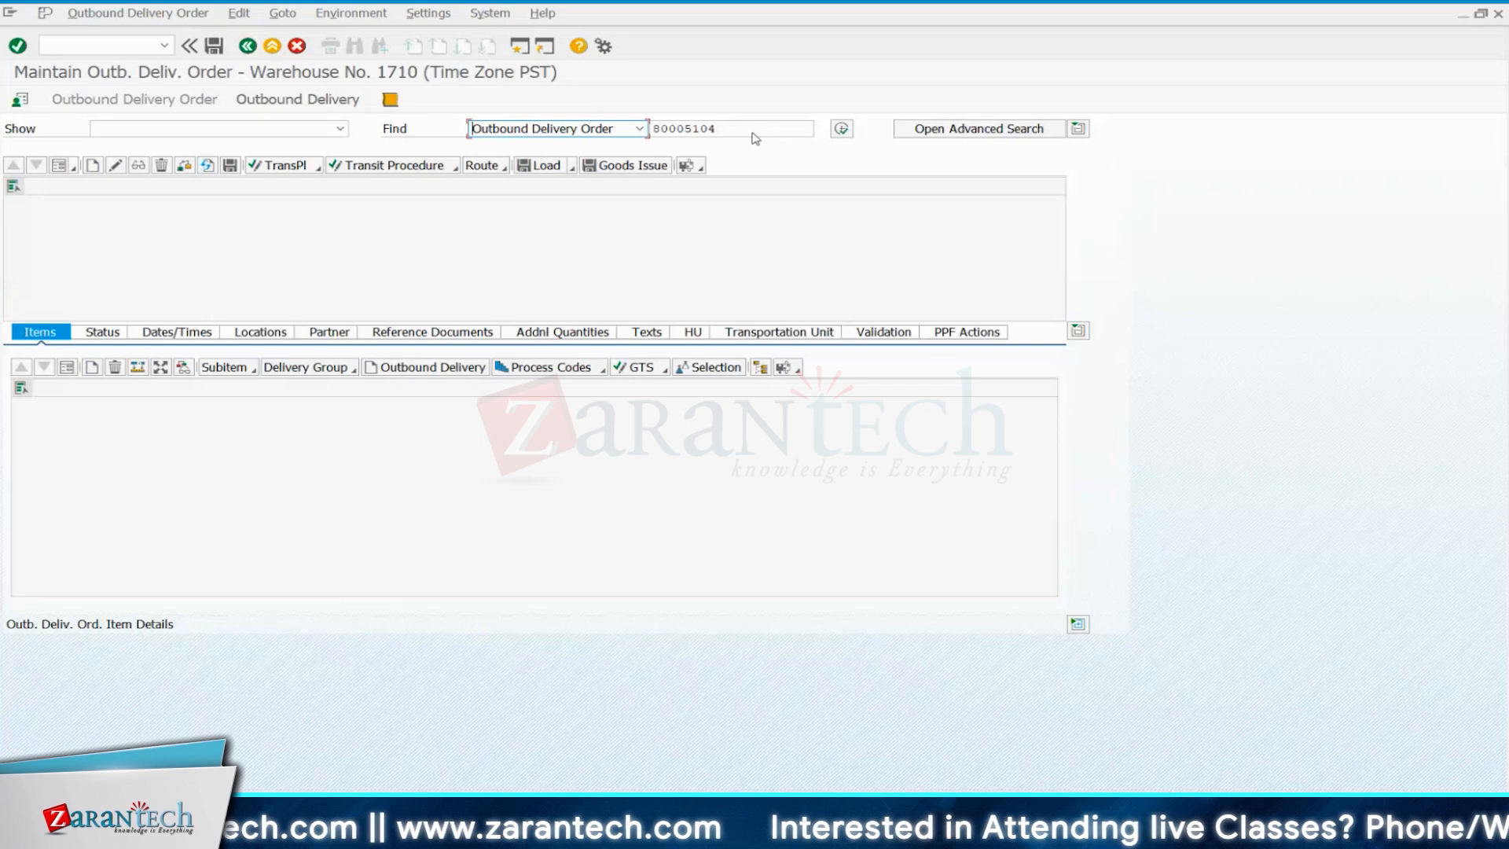
{"action": "left_click_drag", "start_coordinate": [728, 129], "coordinate": [651, 129]}
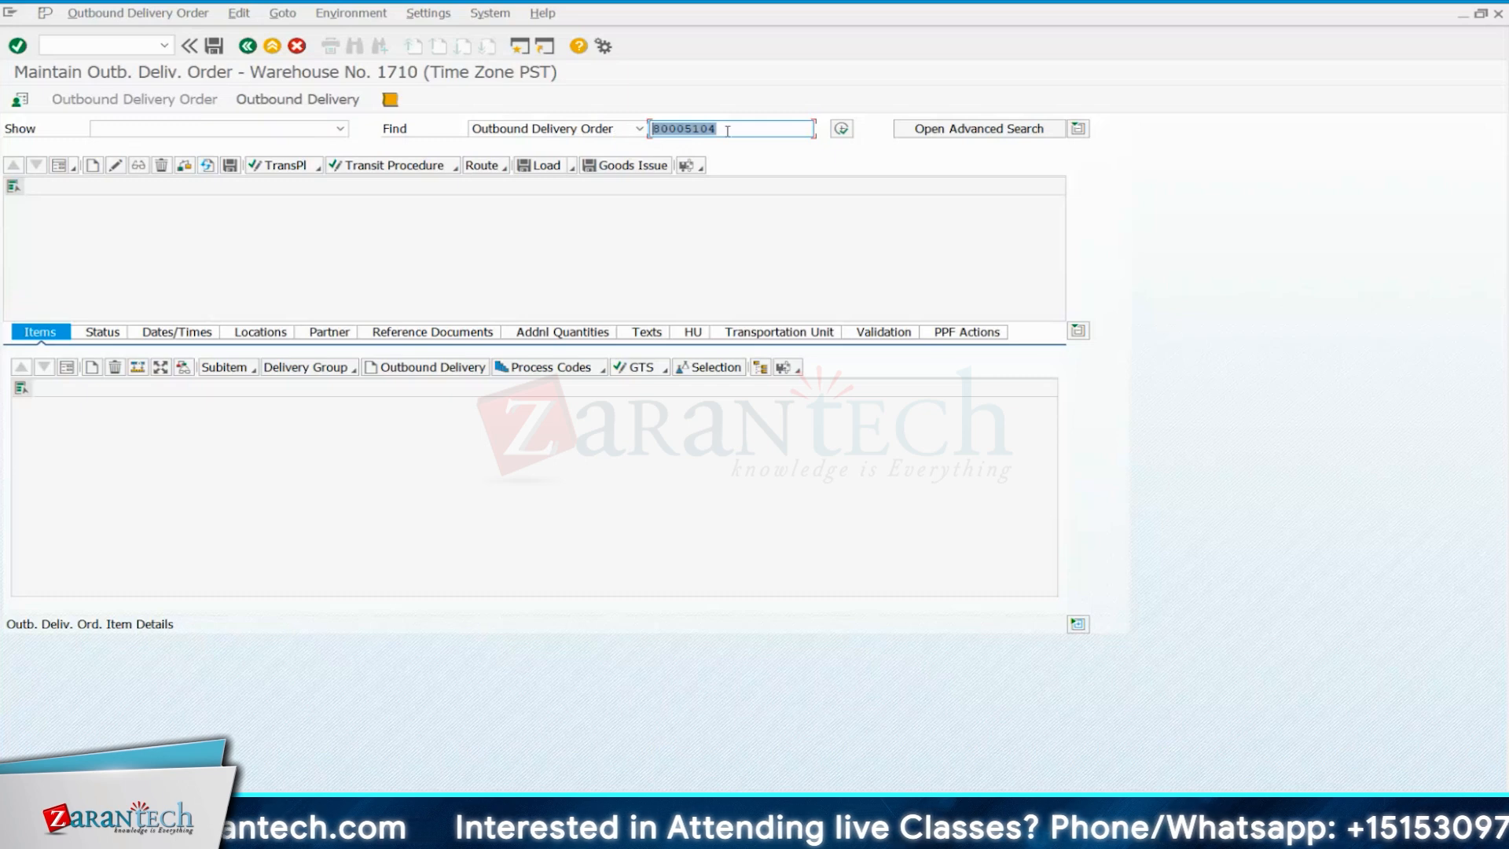
{"action": "left_click", "coordinate": [842, 128]}
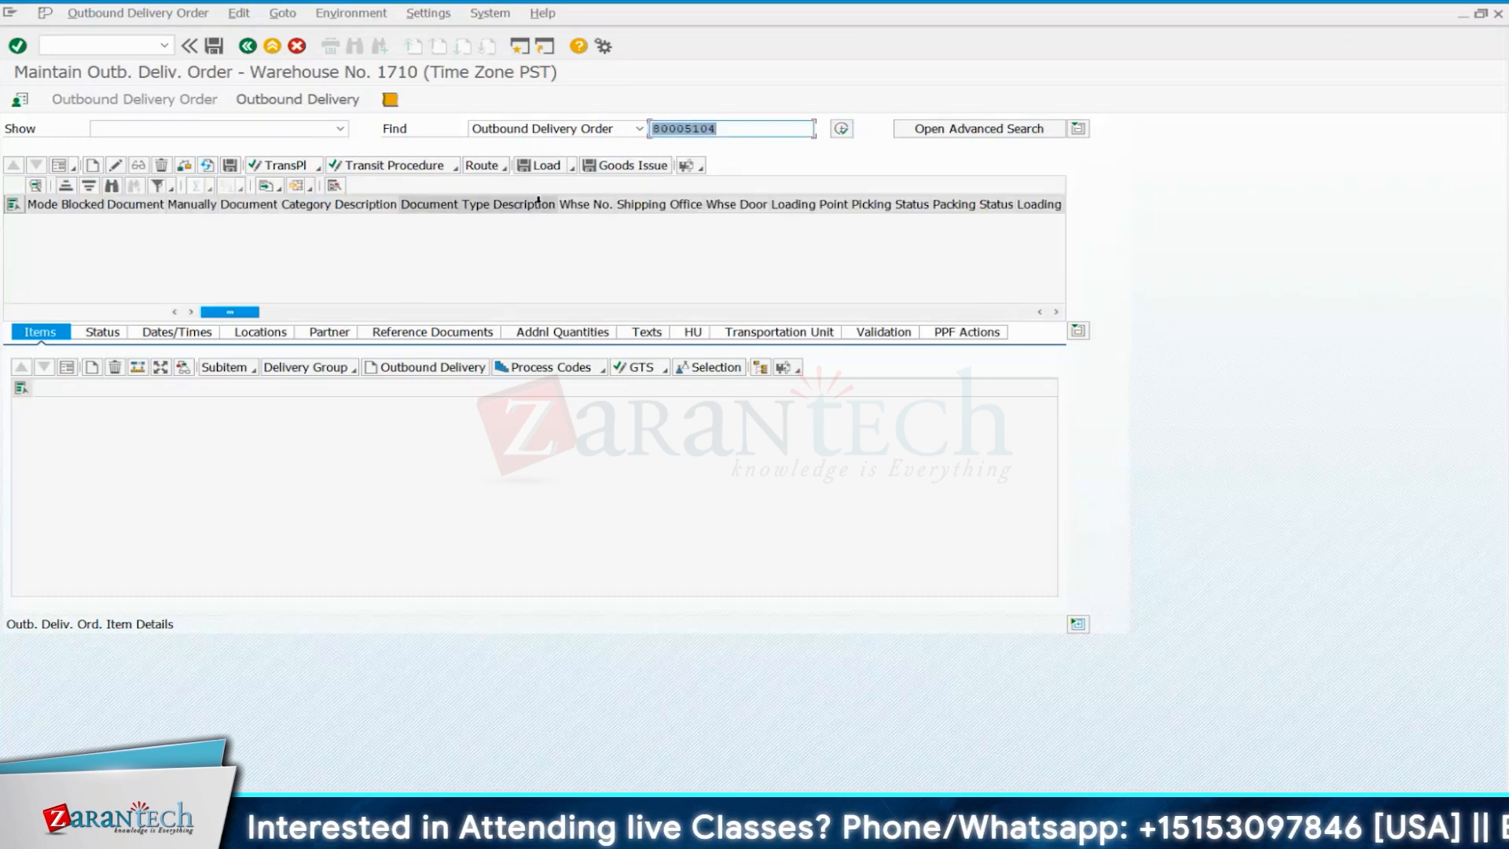
Search for the delivery number as a Logistics Execution Delivery and select the document number of the matching outbound delivery order.
{"action": "left_click", "coordinate": [737, 129]}
{"action": "double_click", "coordinate": [737, 129]}
{"action": "key", "text": "ctrl+c"}
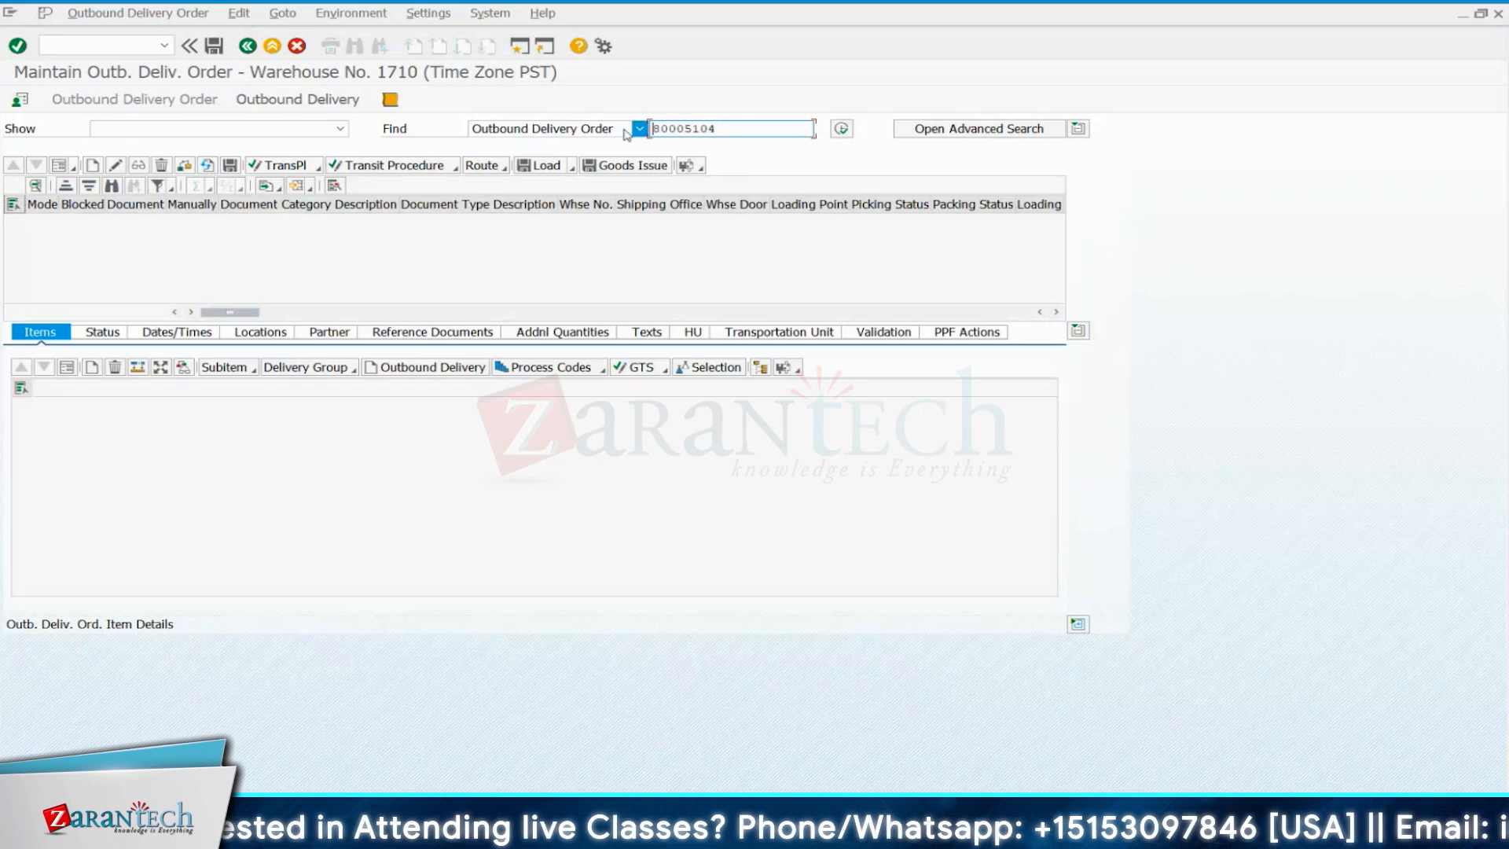
{"action": "left_click", "coordinate": [638, 129]}
{"action": "left_click", "coordinate": [605, 157]}
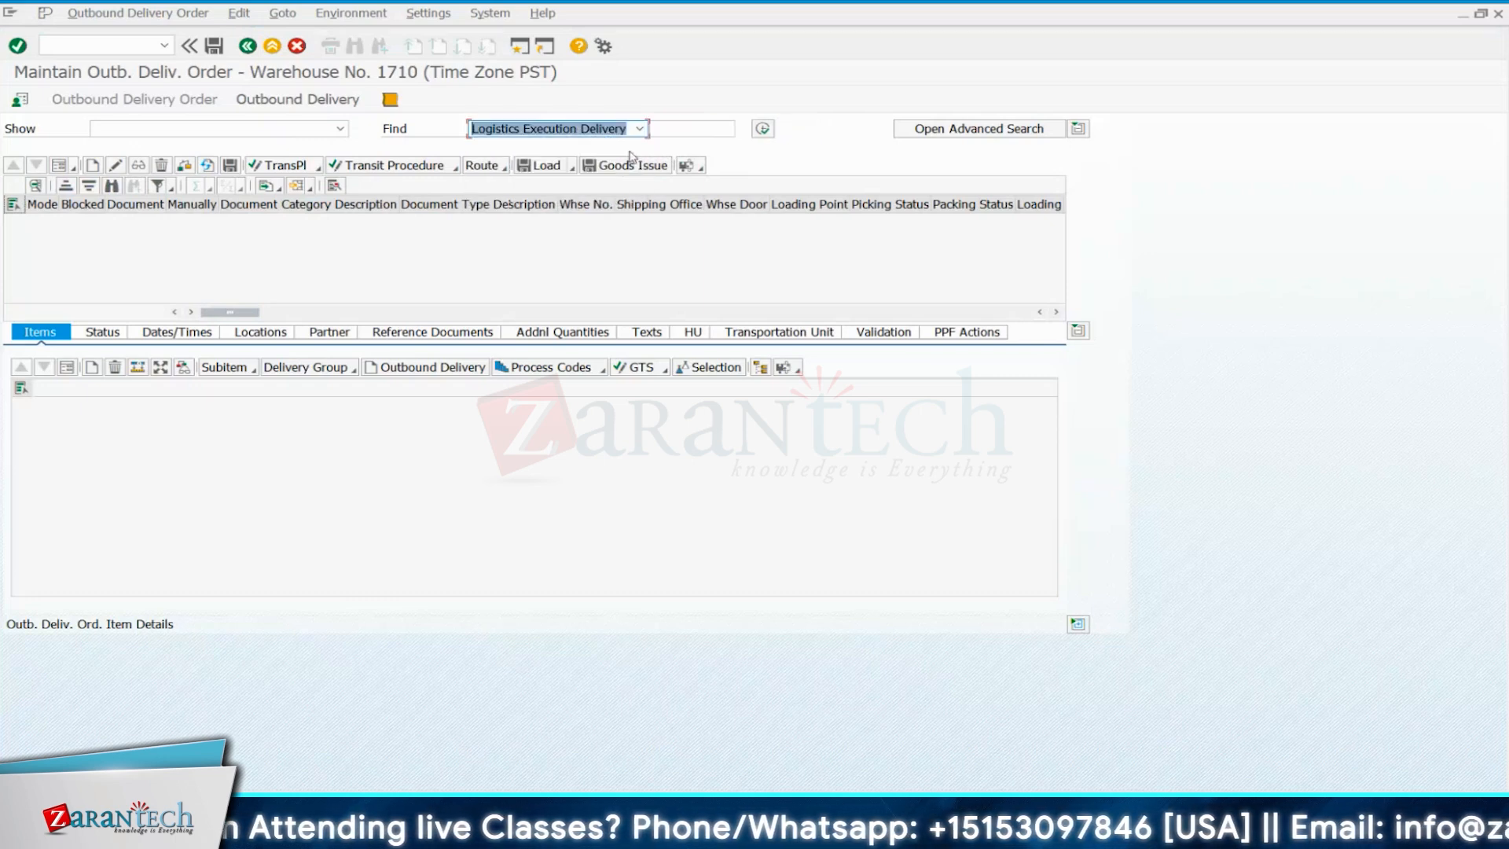
{"action": "left_click", "coordinate": [678, 129]}
{"action": "key", "text": "ctrl+v"}
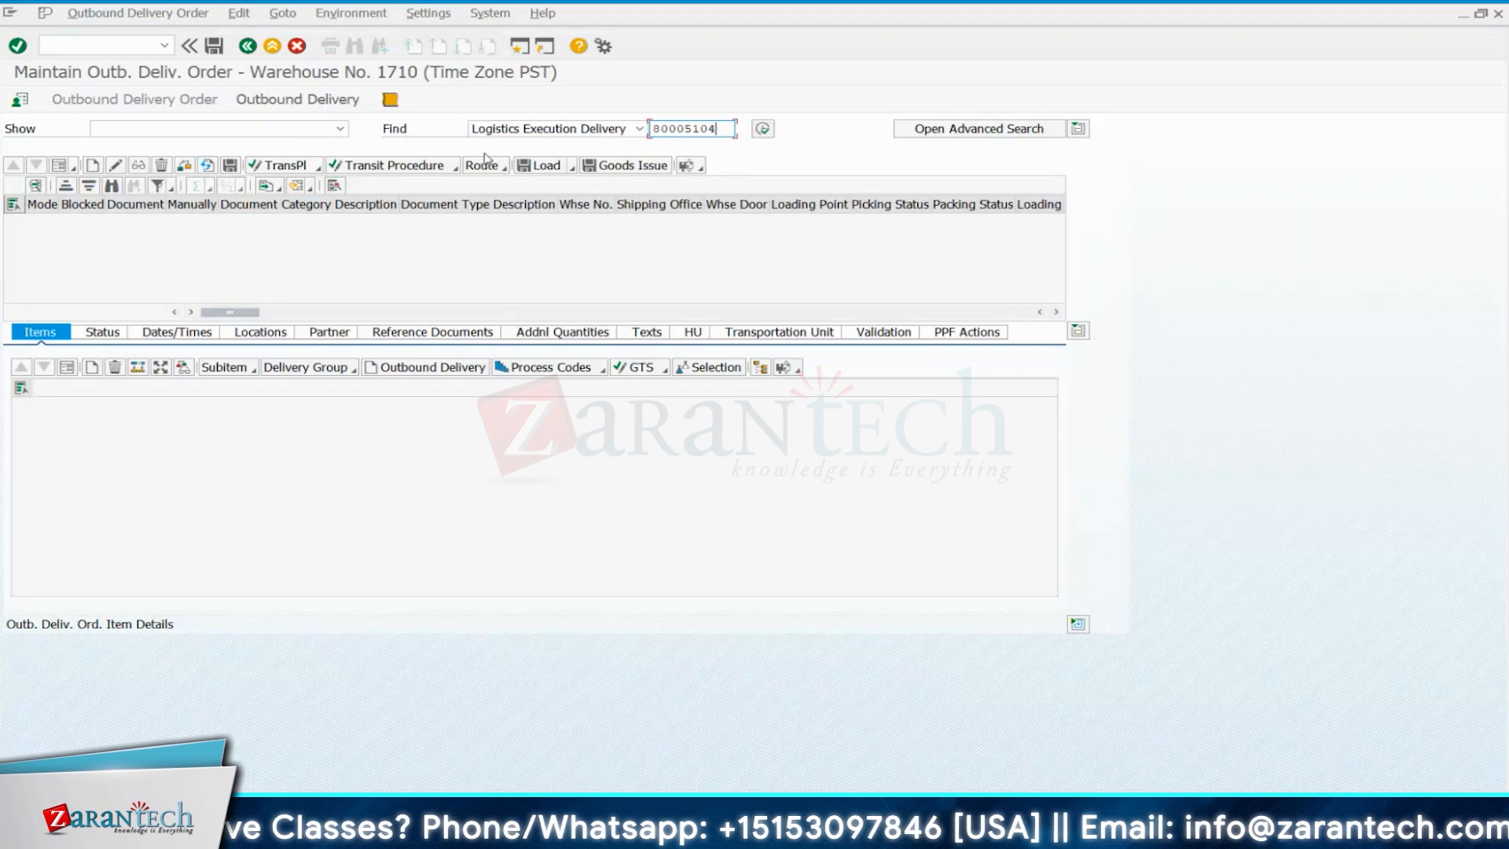
{"action": "key", "text": "Return"}
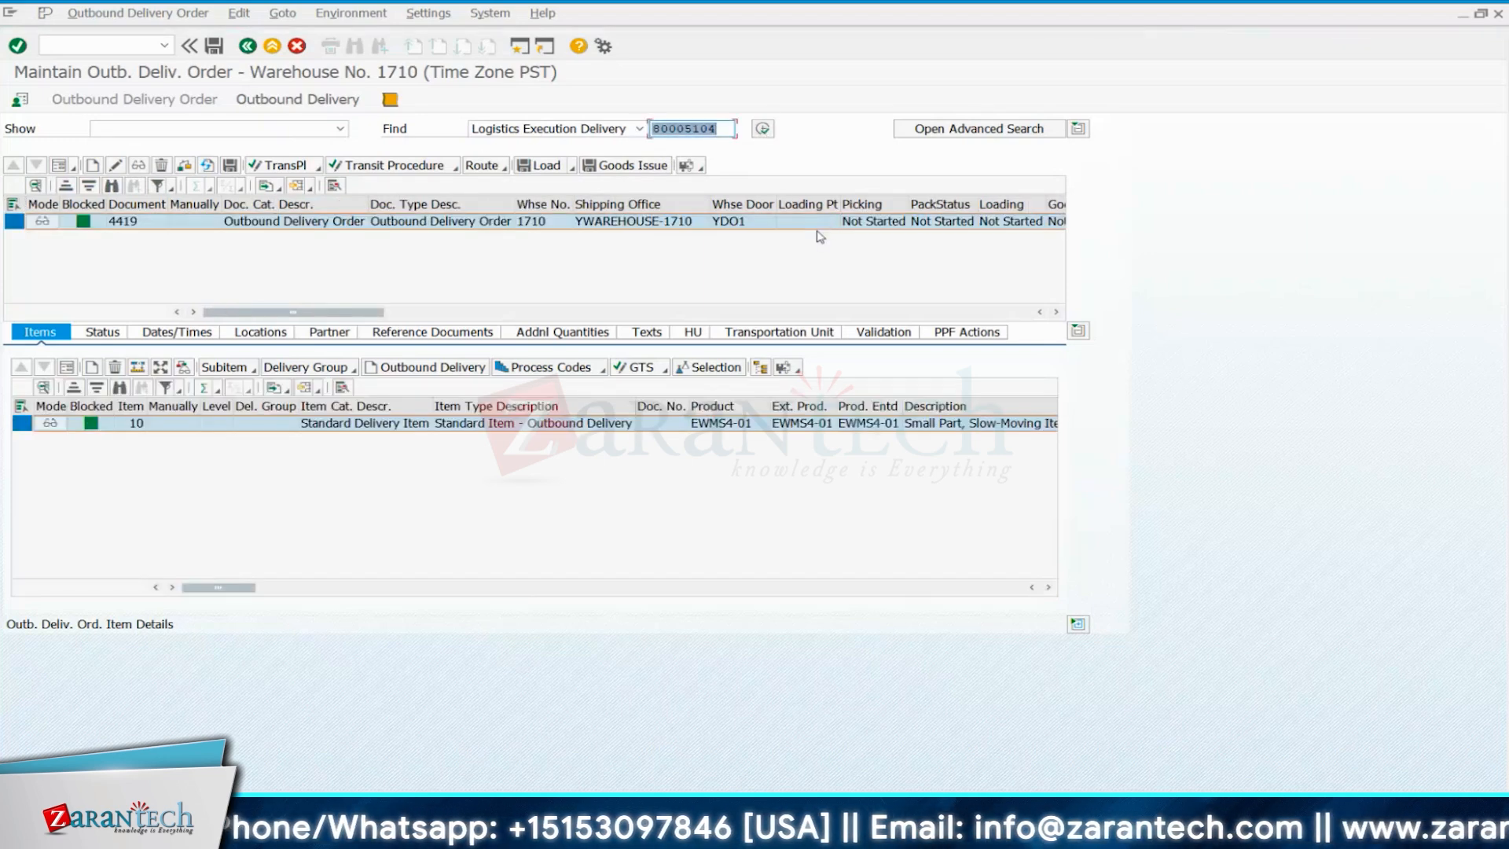
{"action": "left_click", "coordinate": [136, 224]}
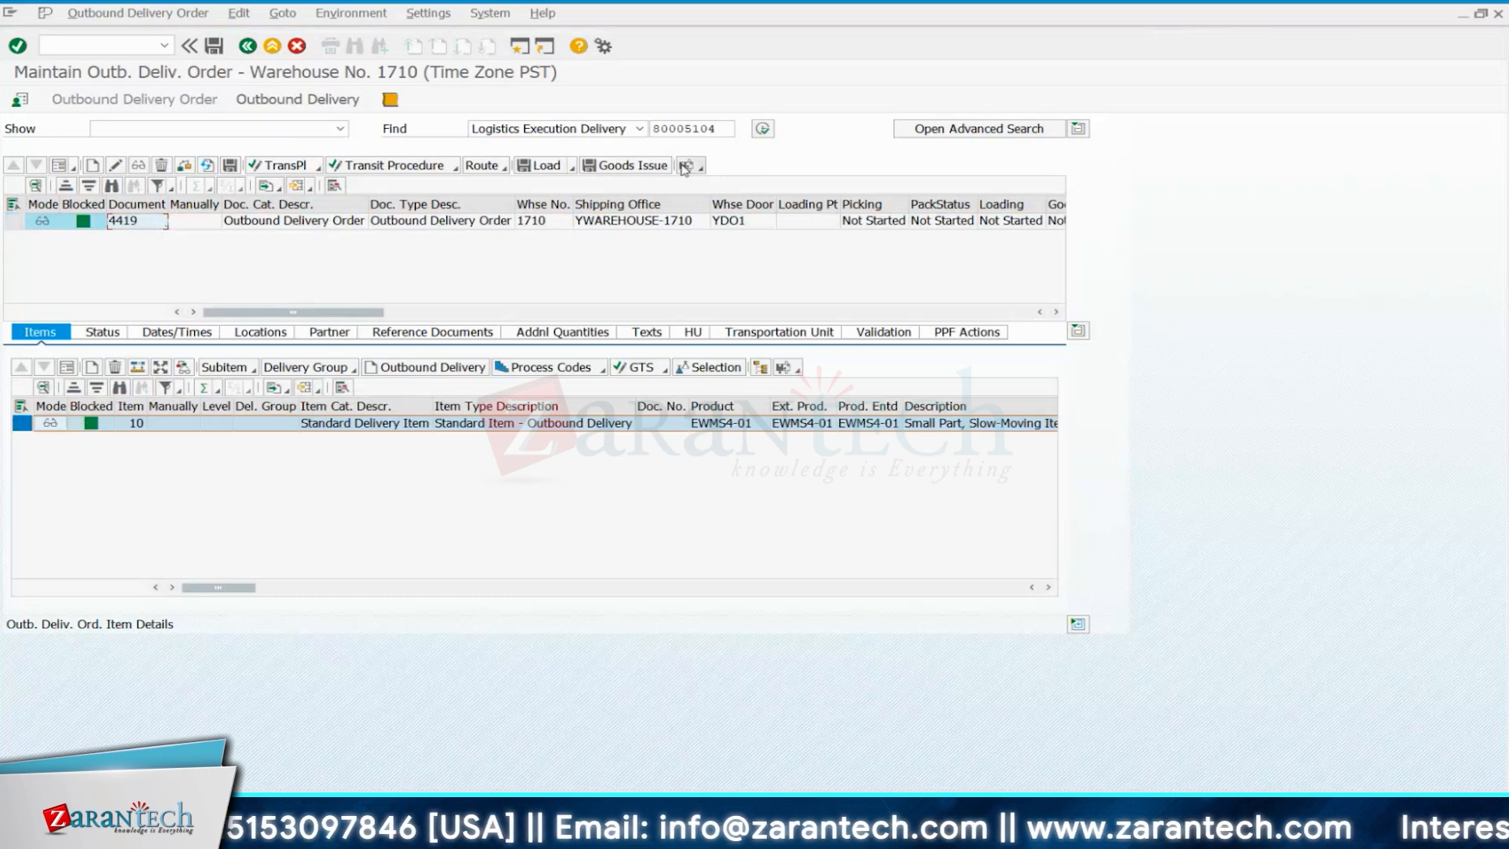
{"action": "left_click", "coordinate": [146, 223]}
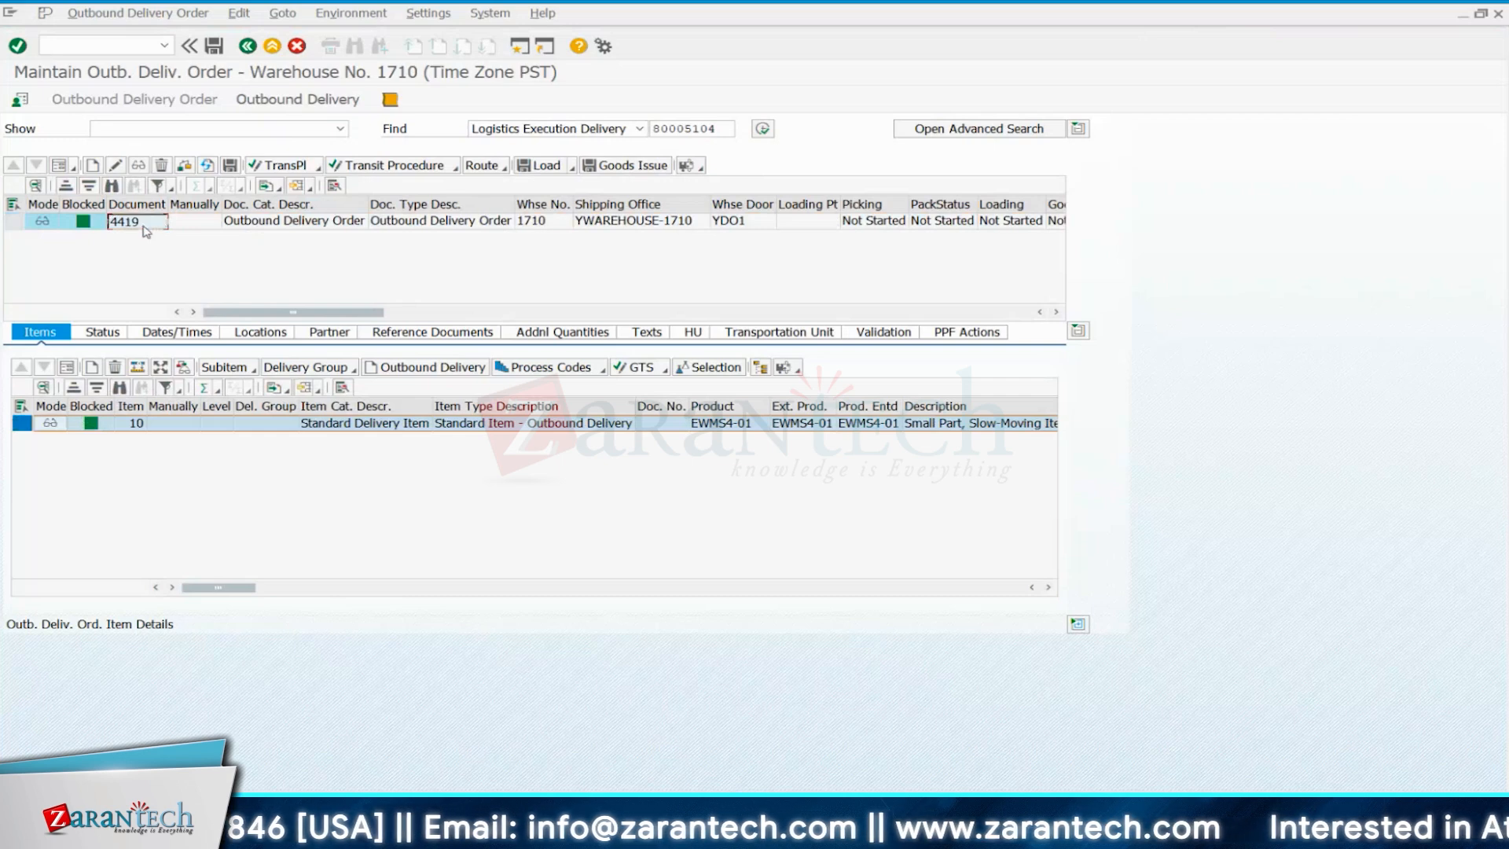
Search for the outbound delivery order by its own document number, using the Outbound Delivery Order search type.
{"action": "left_click", "coordinate": [639, 128]}
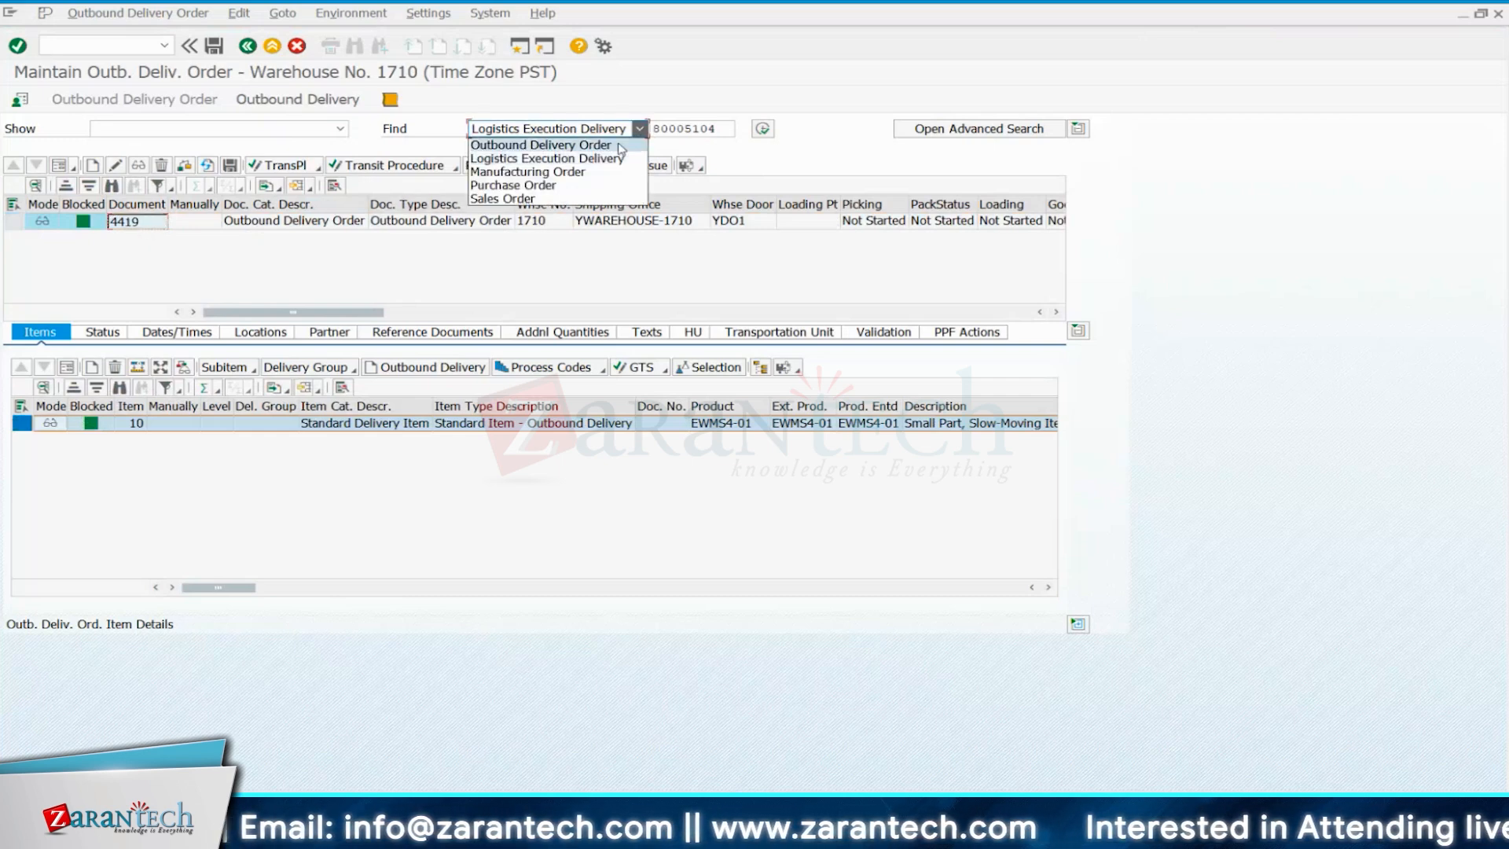
{"action": "left_click", "coordinate": [621, 145]}
{"action": "left_click", "coordinate": [701, 130]}
{"action": "type", "text": "44"}
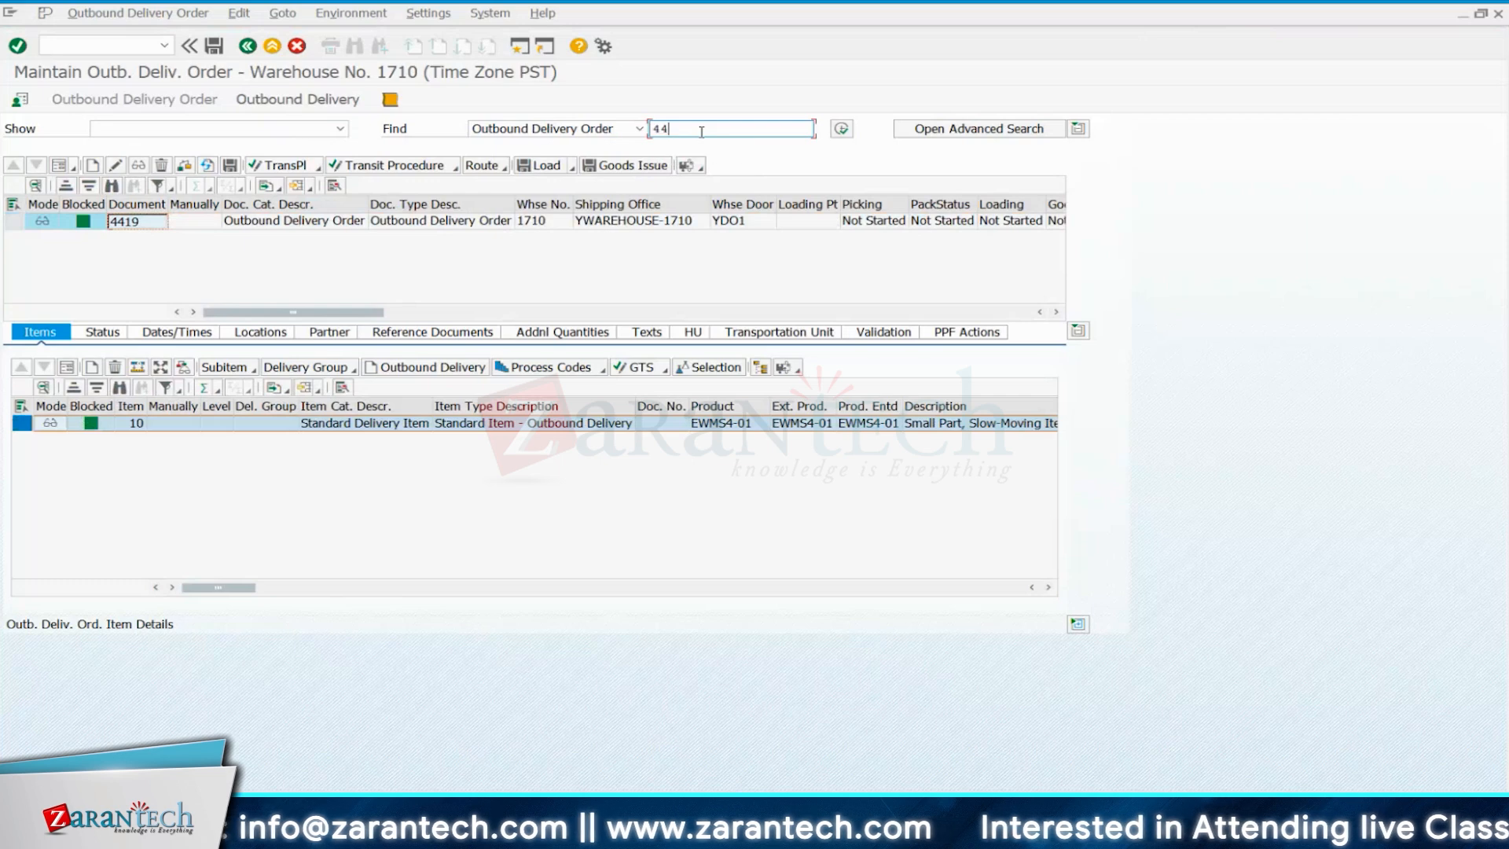
{"action": "type", "text": "19"}
{"action": "key", "text": "Return"}
{"action": "left_click", "coordinate": [640, 128]}
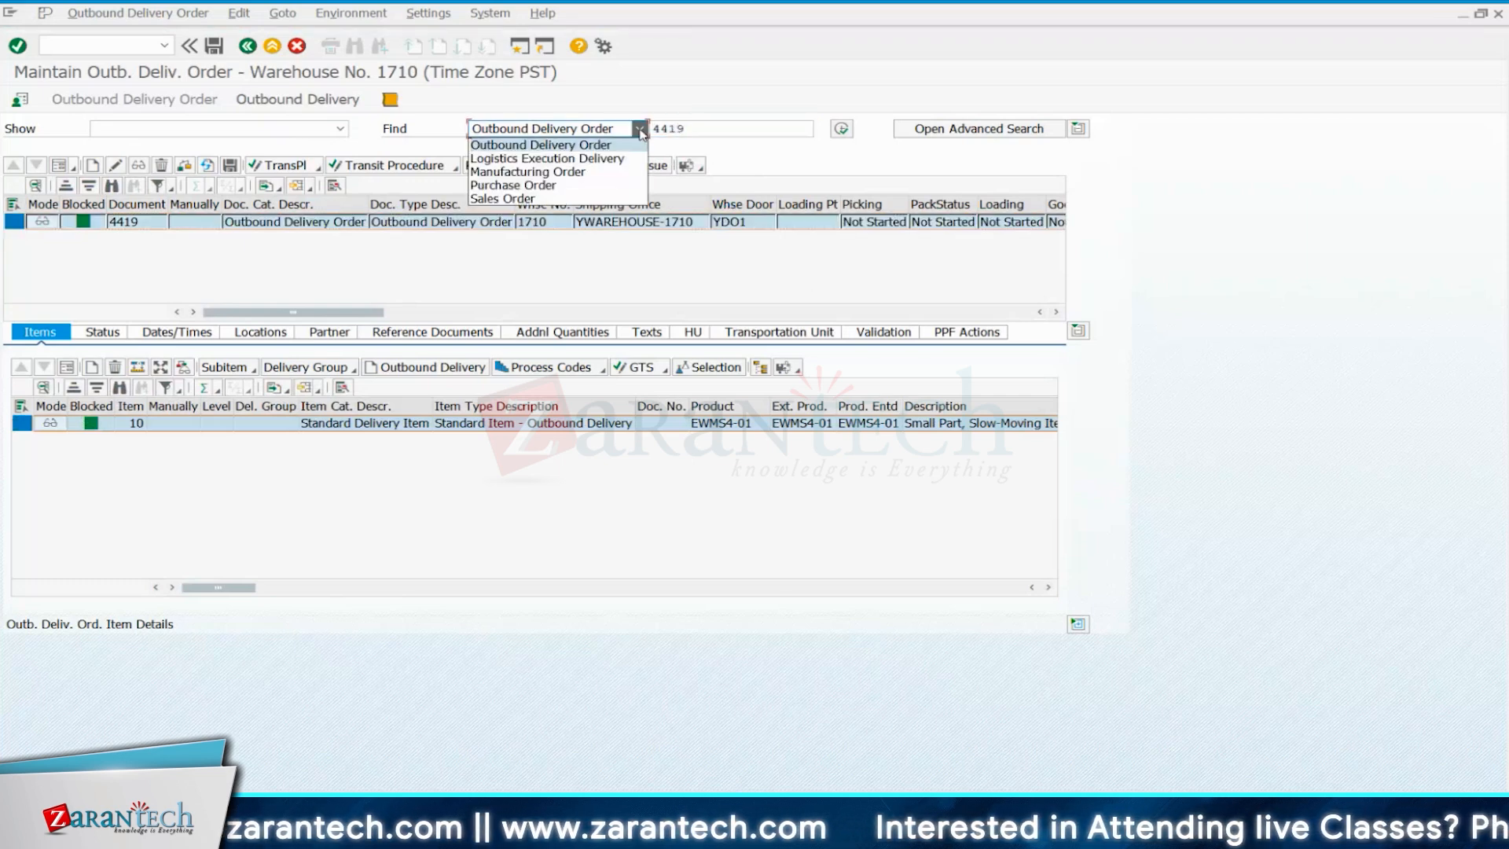
{"action": "left_click", "coordinate": [542, 144]}
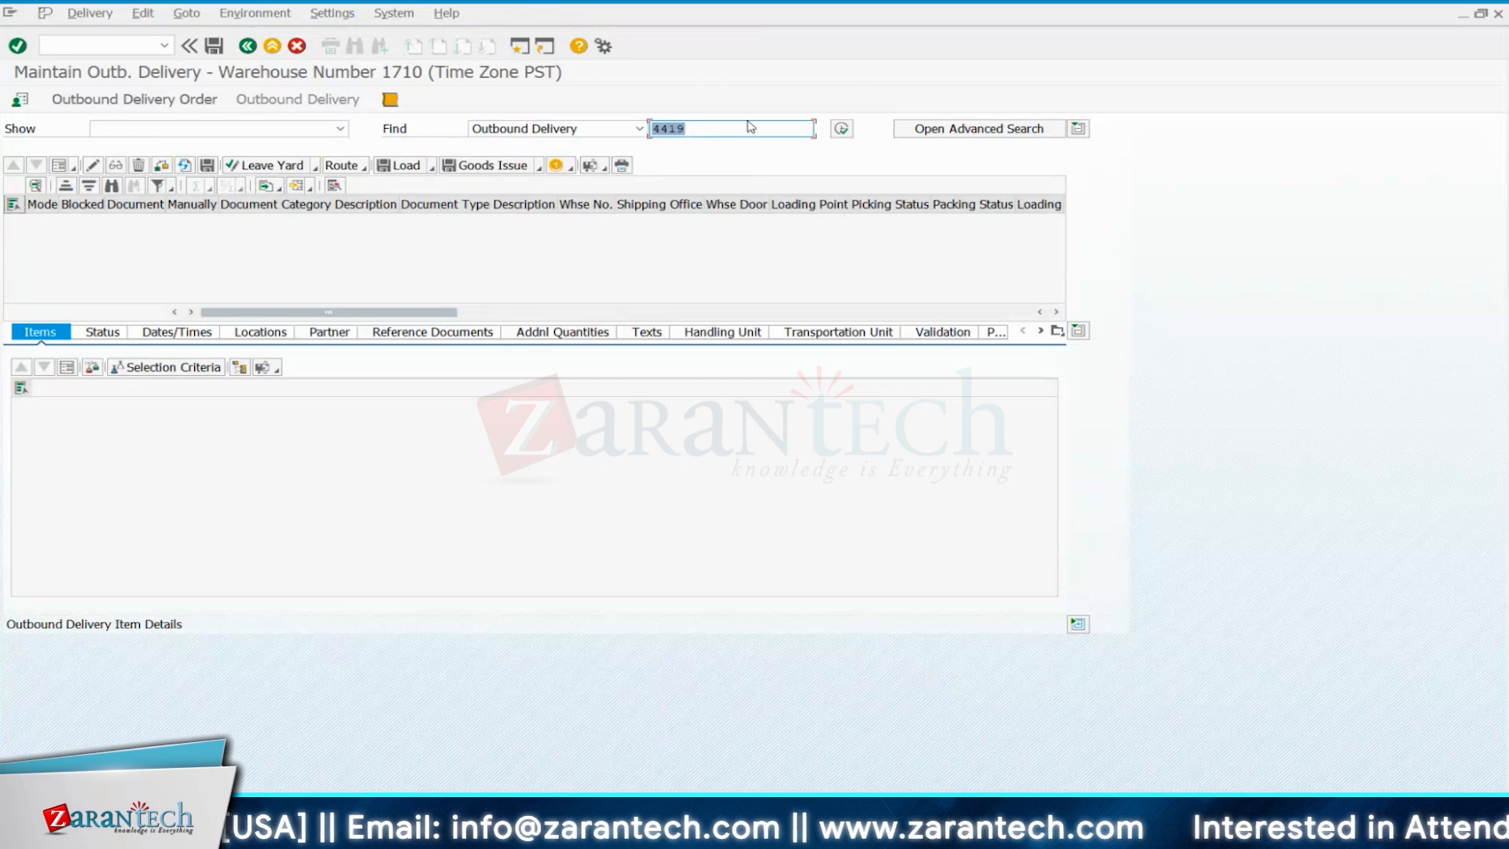
In Maintain Outbound Delivery, search for the order's number as Outbound Delivery and as Outbound Delivery Order, and return to the delivery order.
{"action": "left_click", "coordinate": [707, 128]}
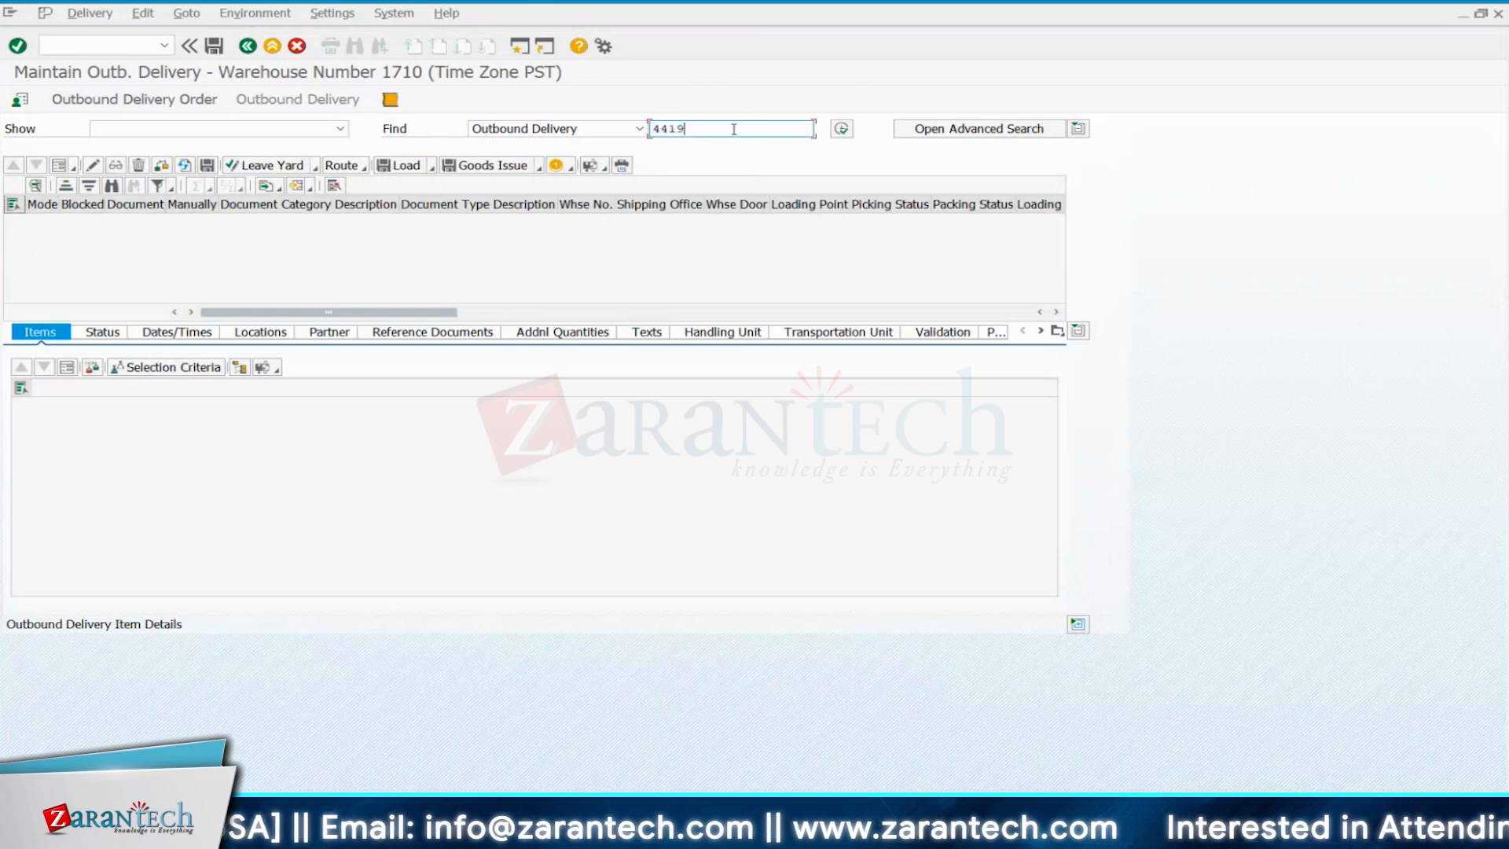
{"action": "left_click", "coordinate": [843, 128]}
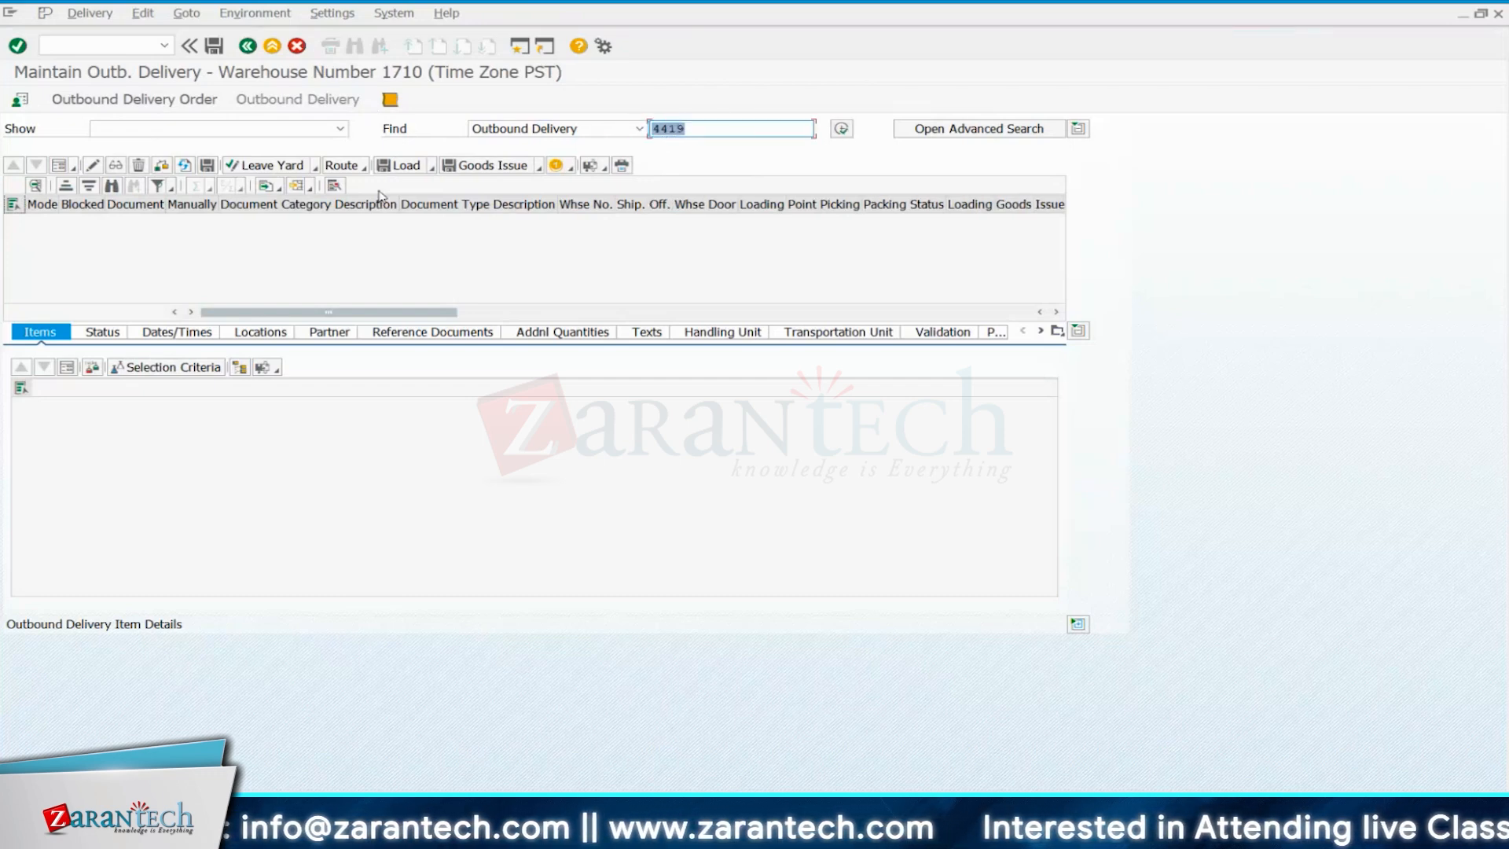
{"action": "left_click", "coordinate": [639, 128]}
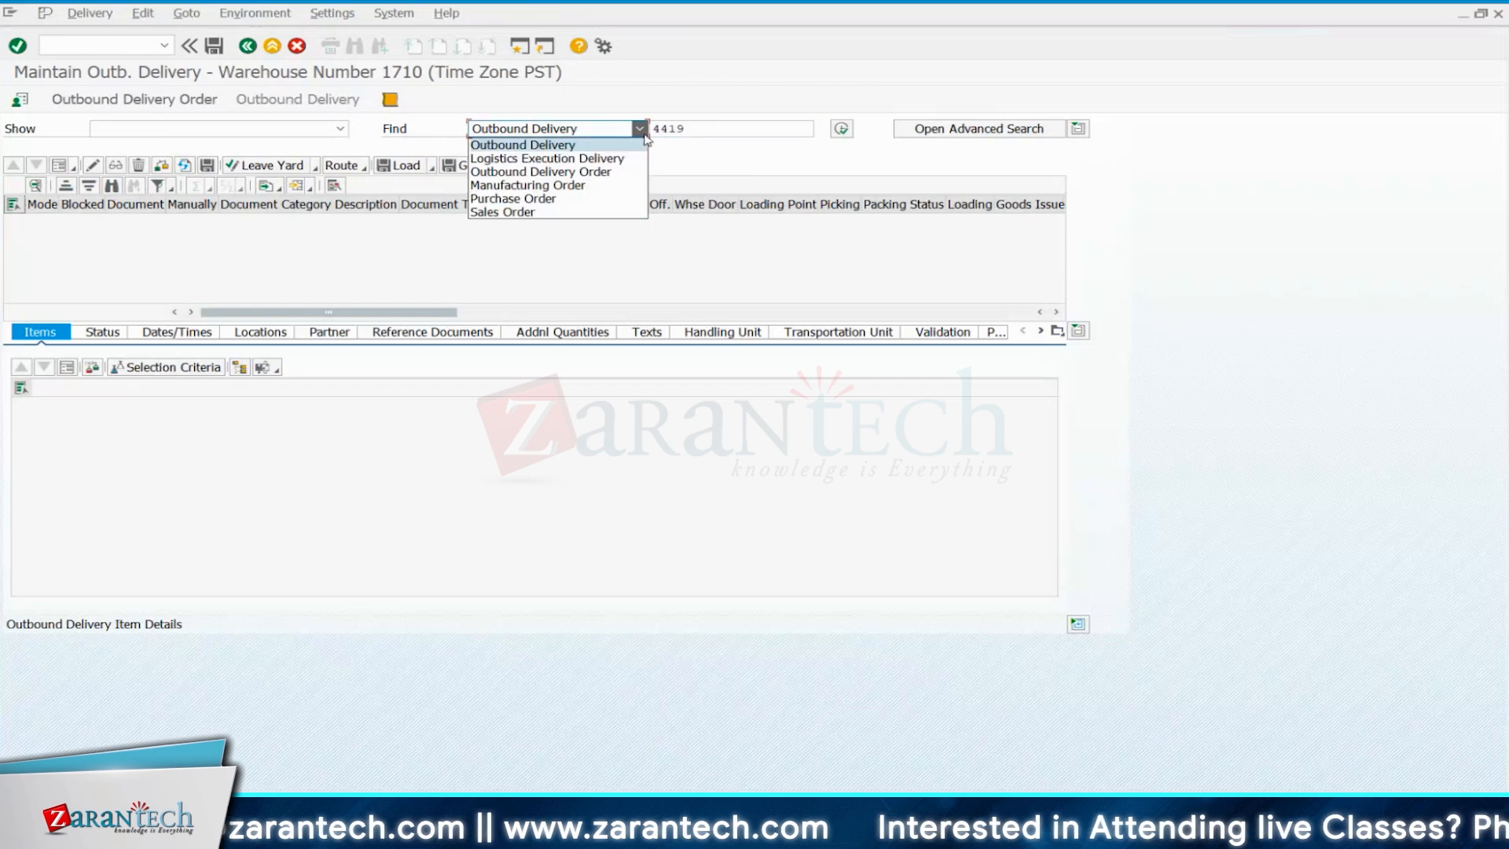
{"action": "left_click", "coordinate": [602, 172]}
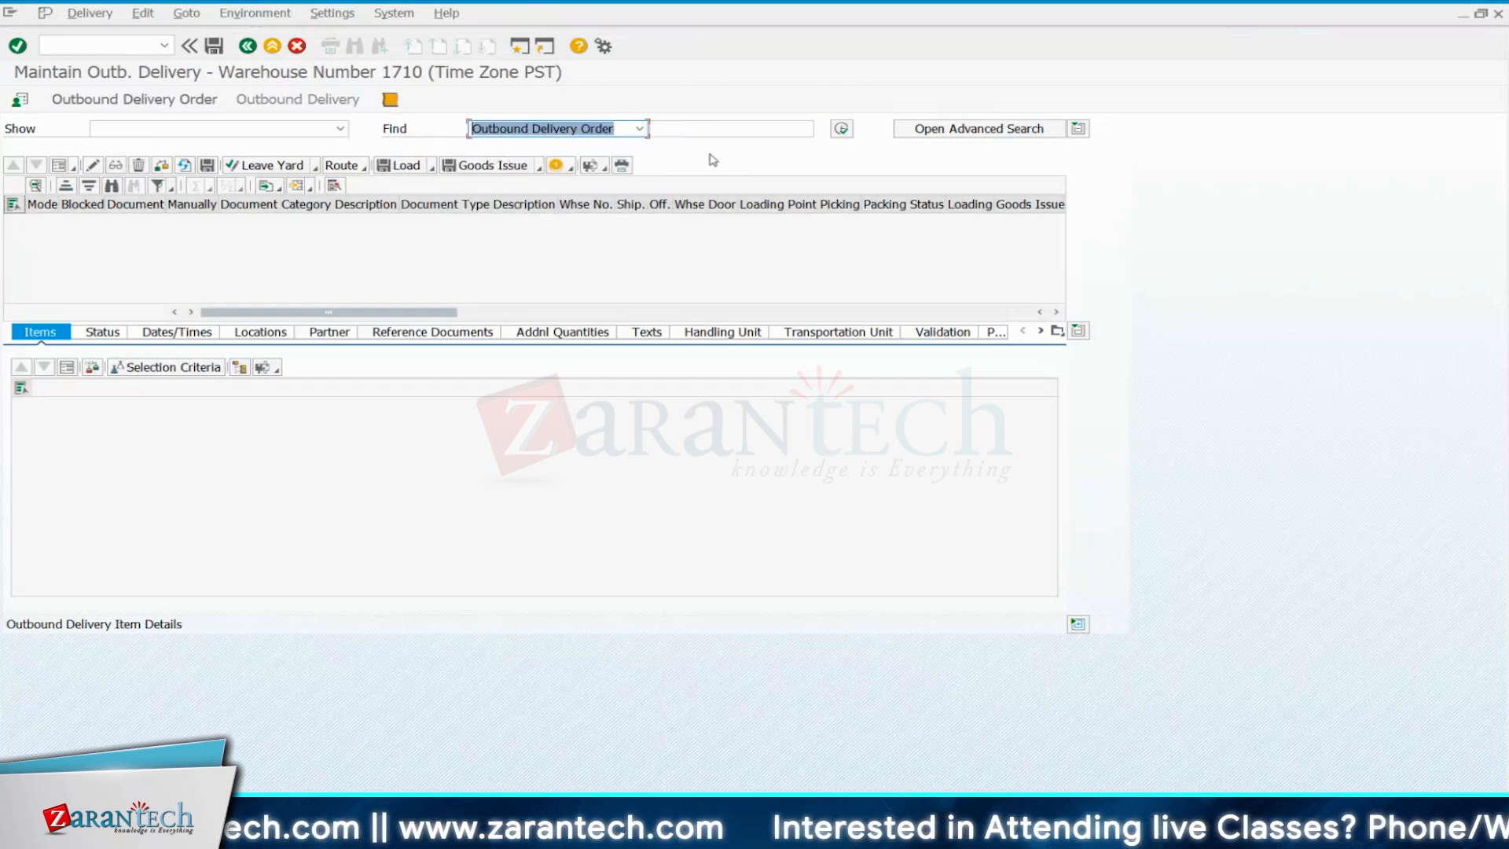
{"action": "type", "text": "44"}
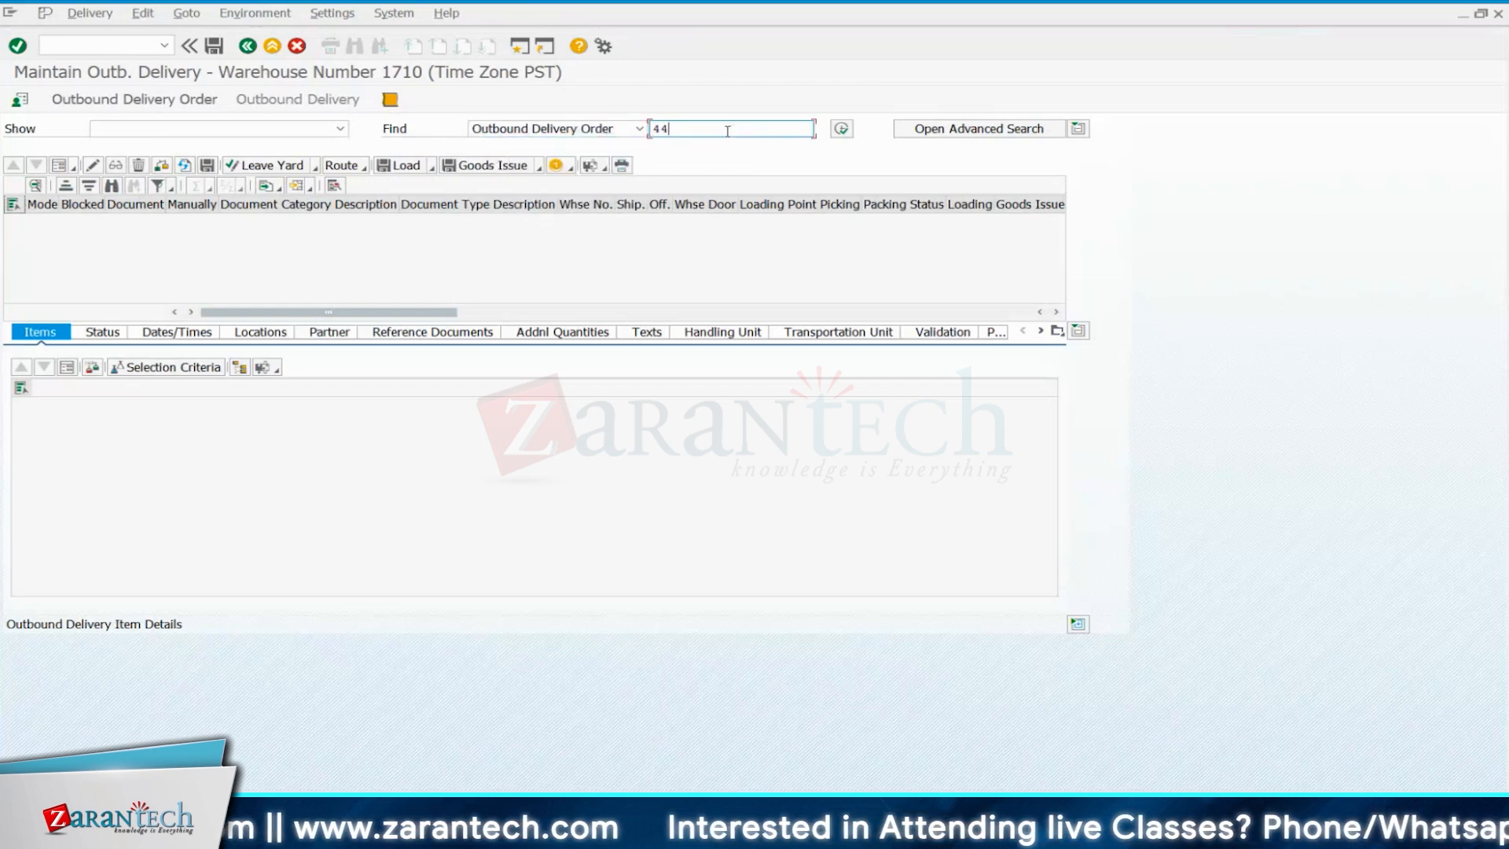
{"action": "type", "text": "19"}
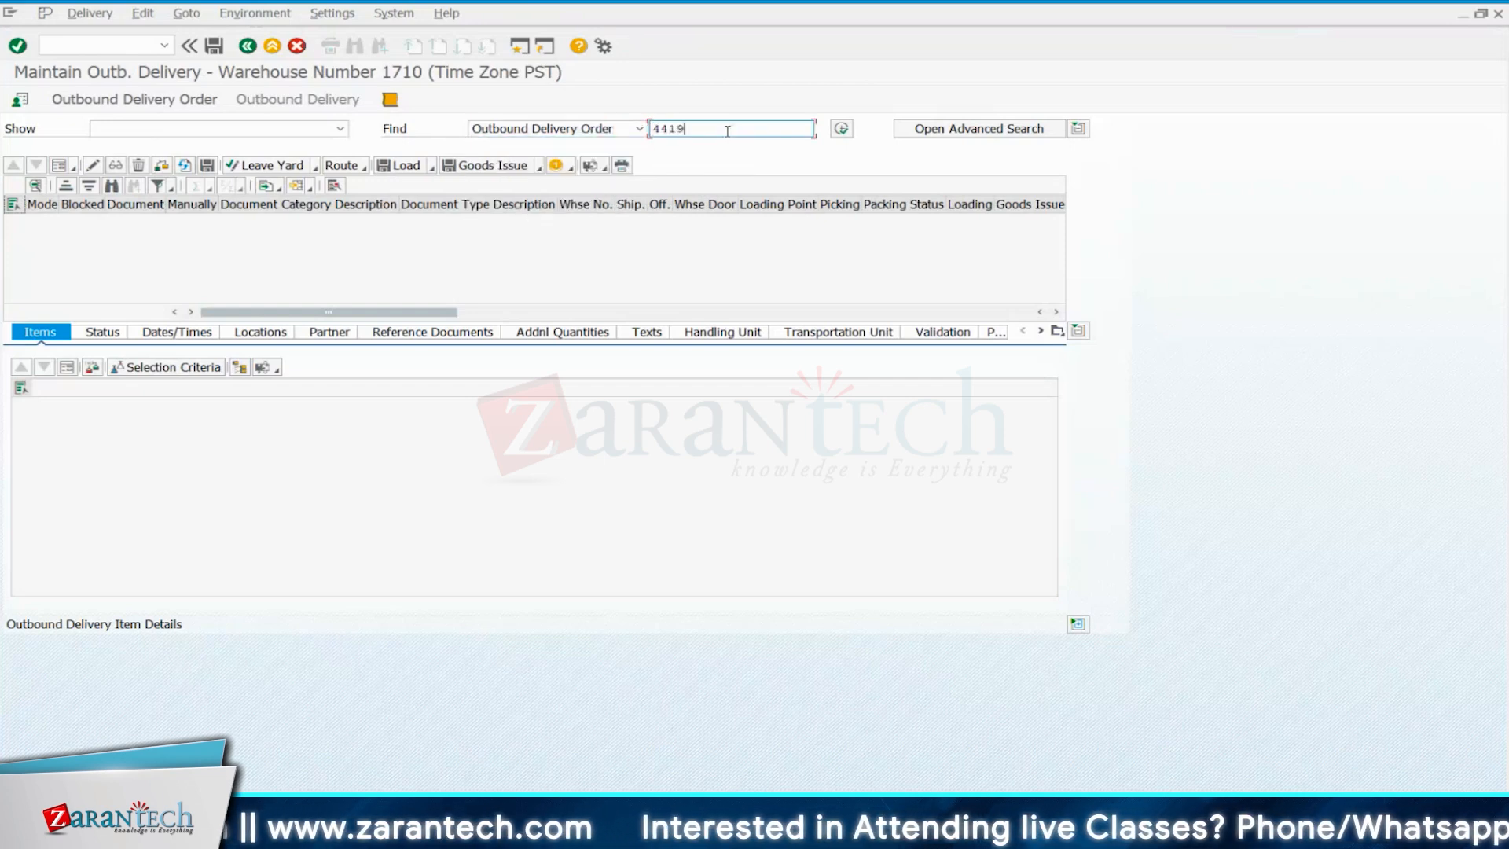
{"action": "left_click", "coordinate": [142, 101]}
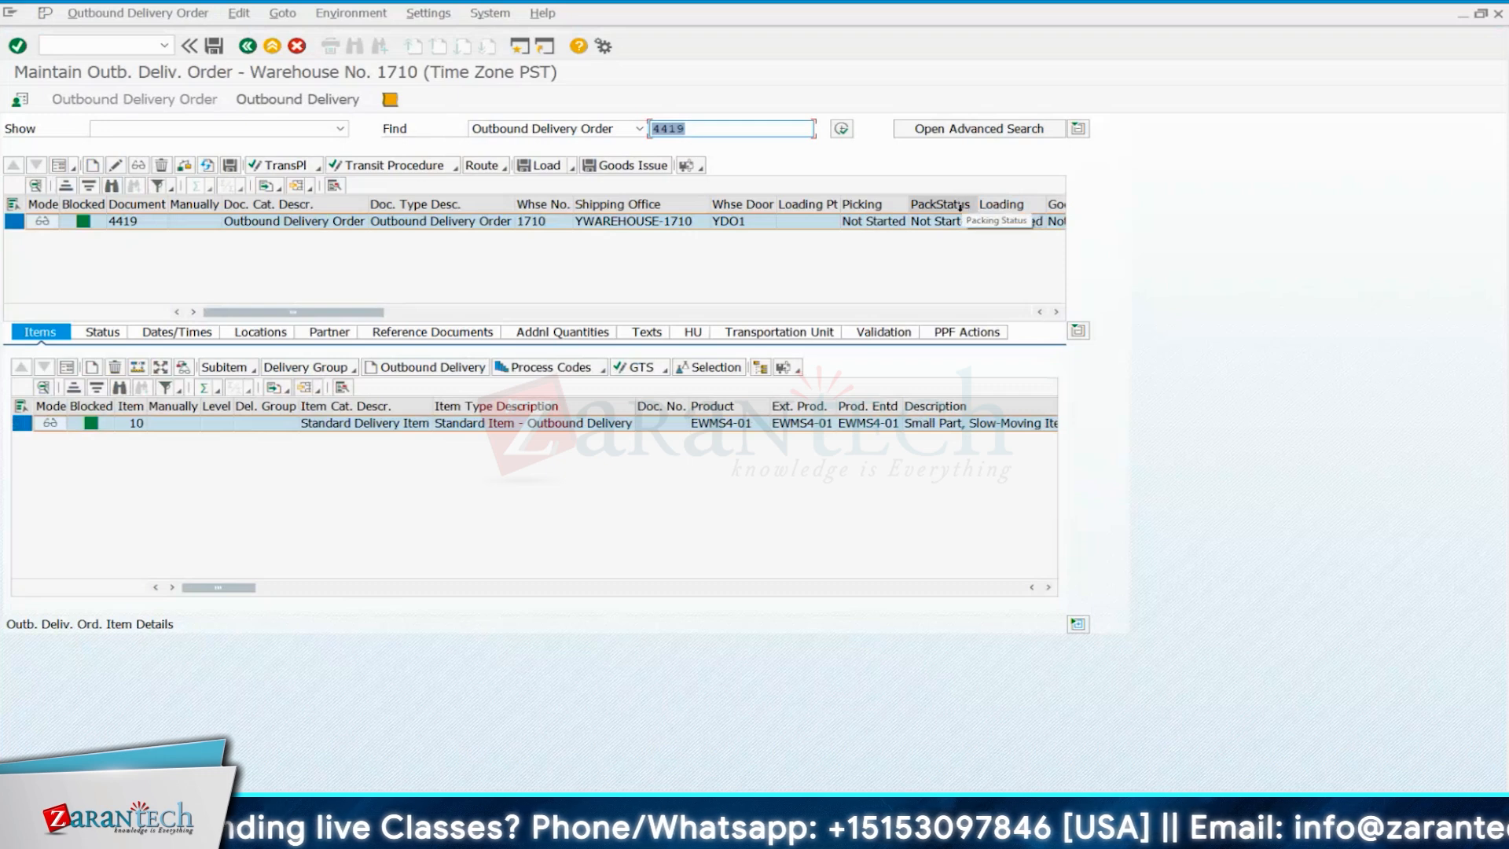
Create a stock removal warehouse task as a follow-on function of the outbound delivery order and save it.
{"action": "scroll", "coordinate": [956, 205], "scroll_direction": "right", "scroll_amount": 2}
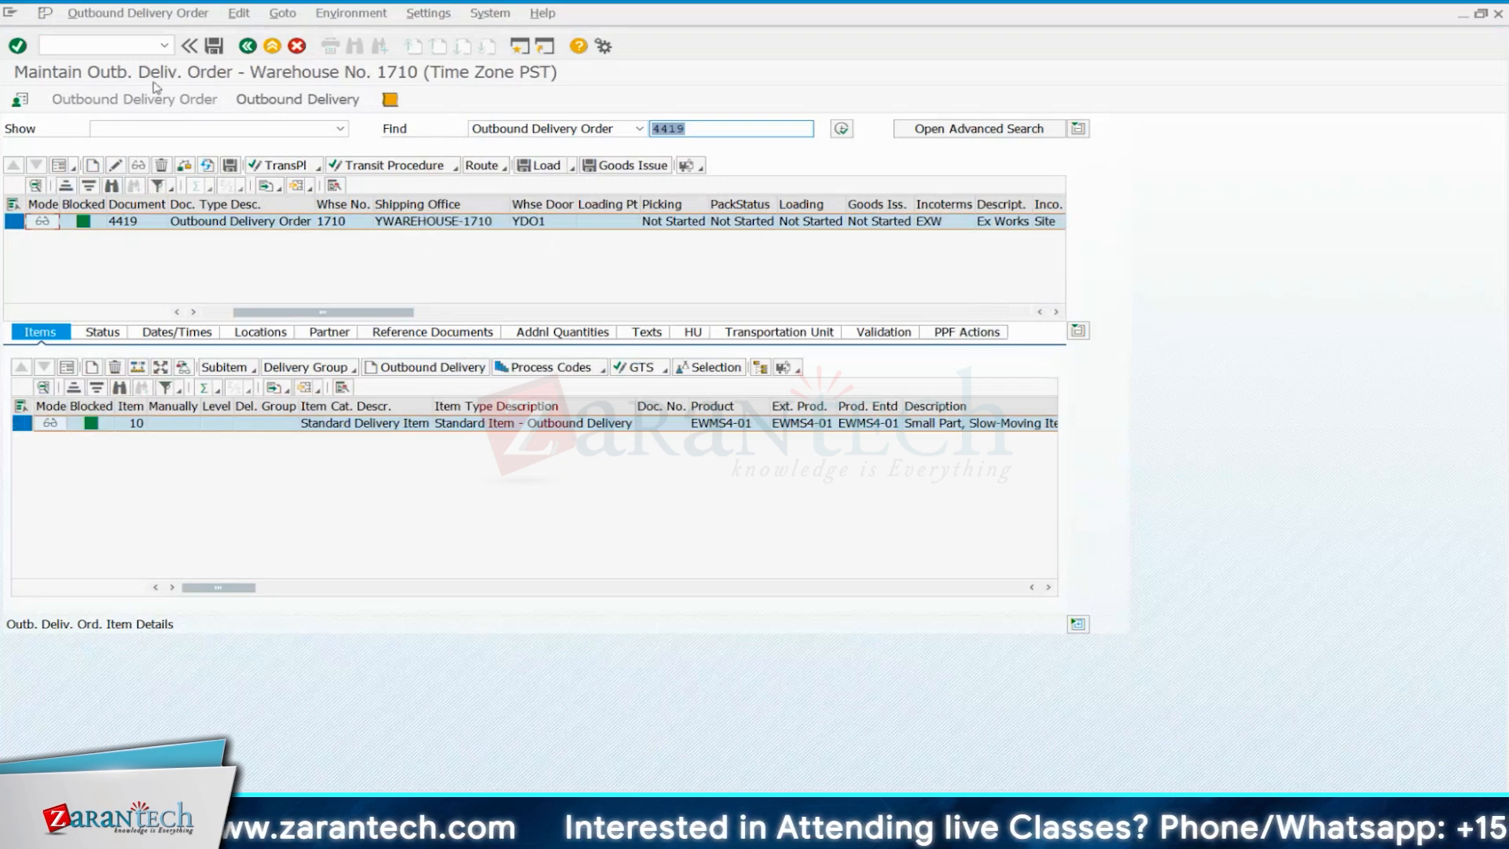
{"action": "left_click", "coordinate": [121, 15]}
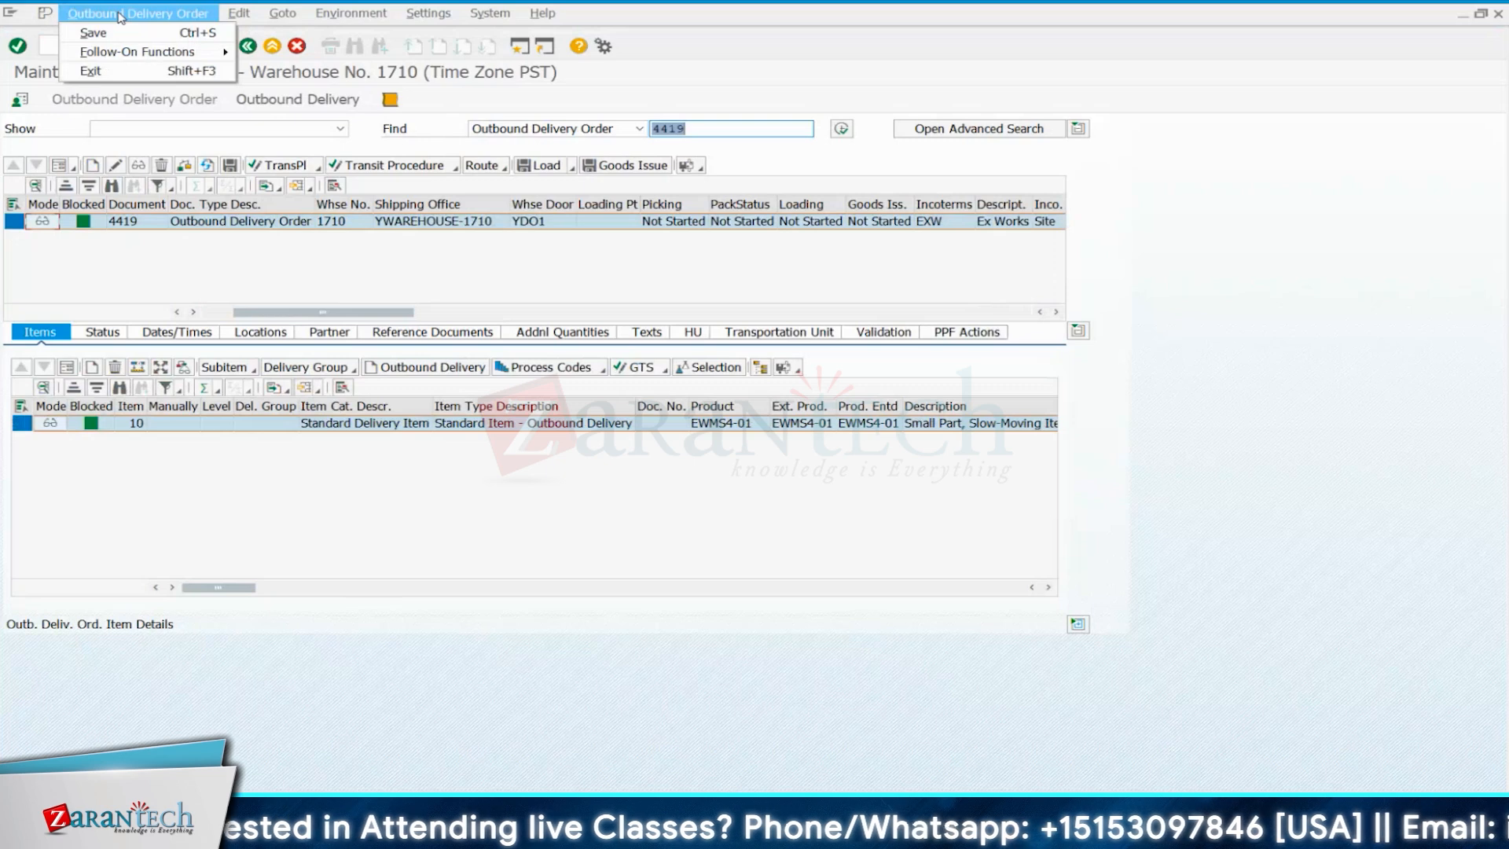
{"action": "mouse_move", "coordinate": [139, 55]}
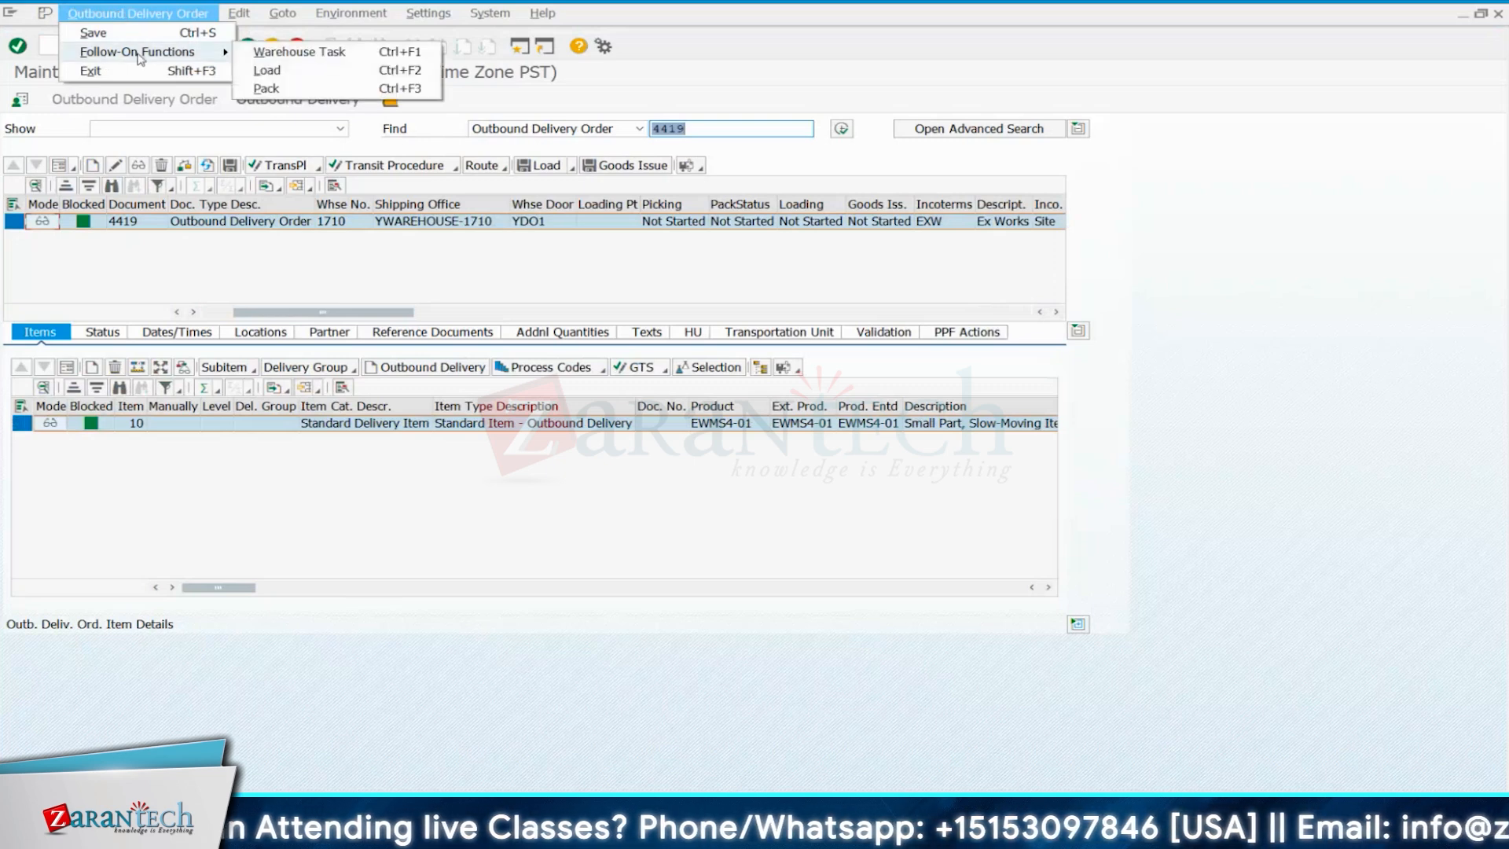
{"action": "left_click", "coordinate": [298, 51]}
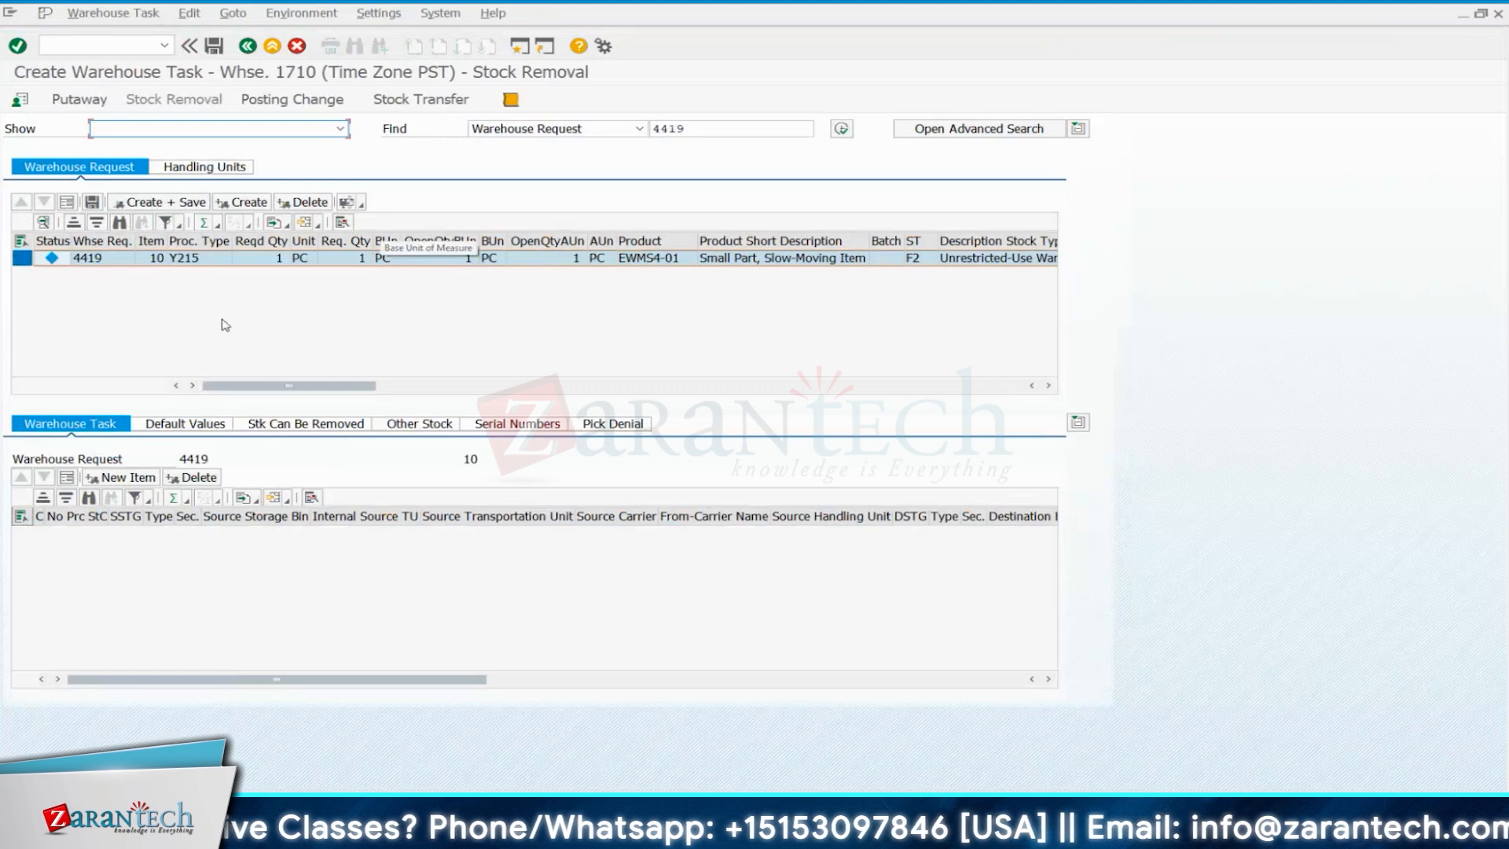
{"action": "left_click", "coordinate": [224, 206]}
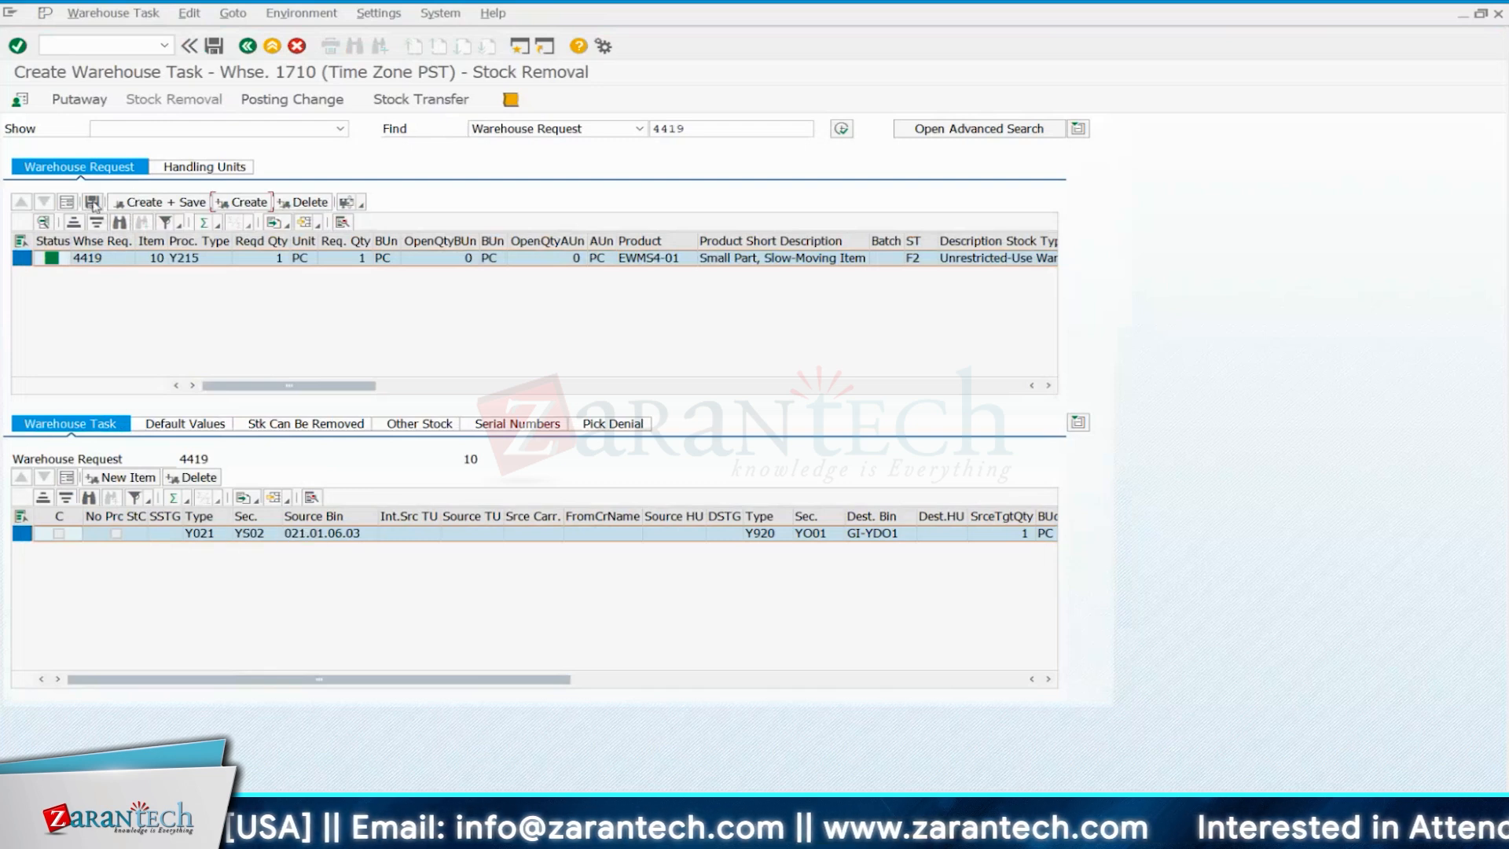
{"action": "left_click", "coordinate": [93, 204]}
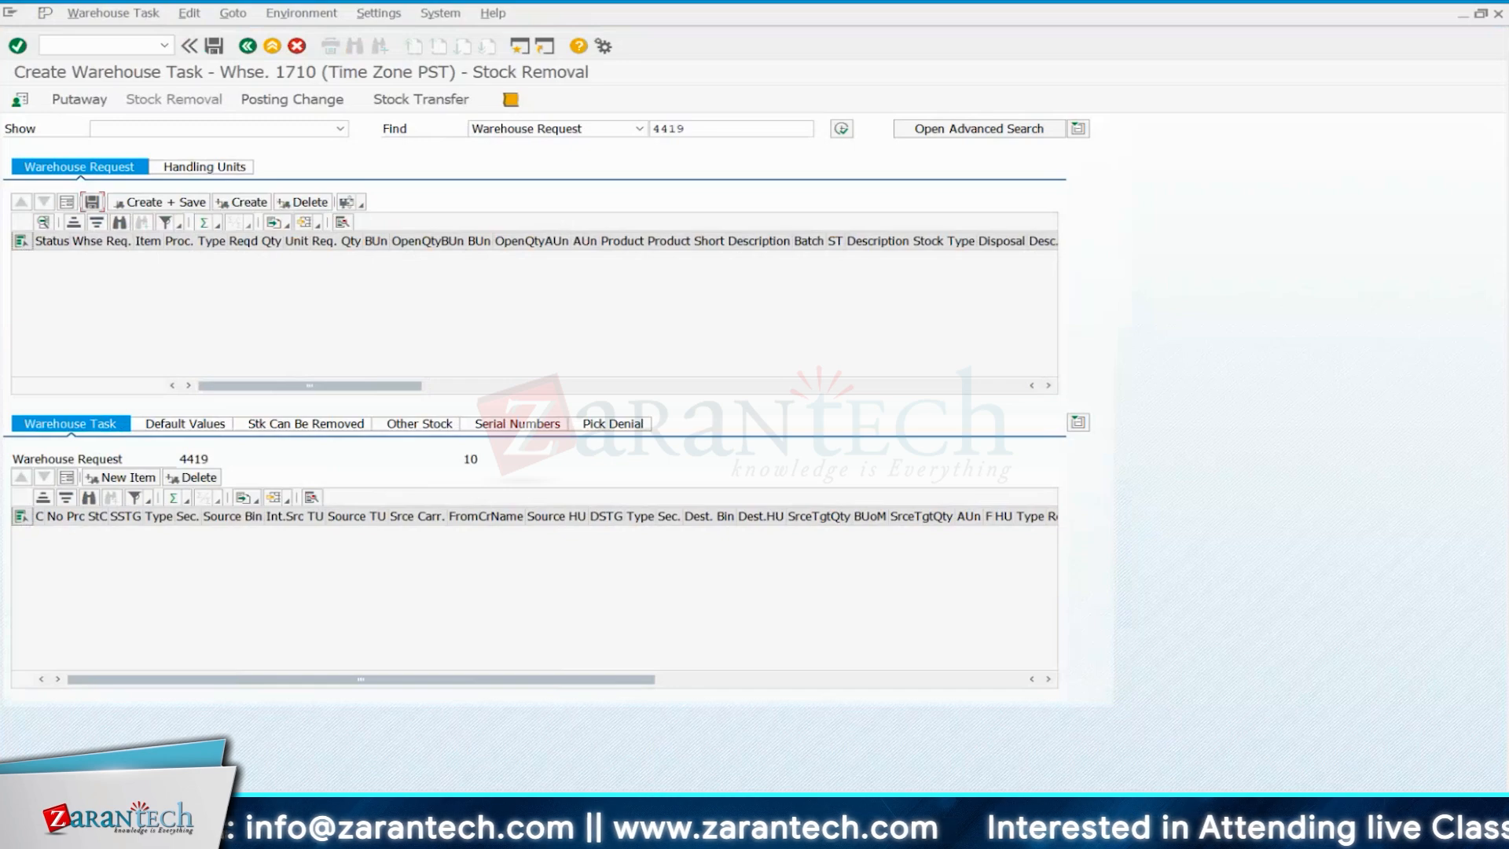
{"action": "mouse_move", "coordinate": [1014, 834]}
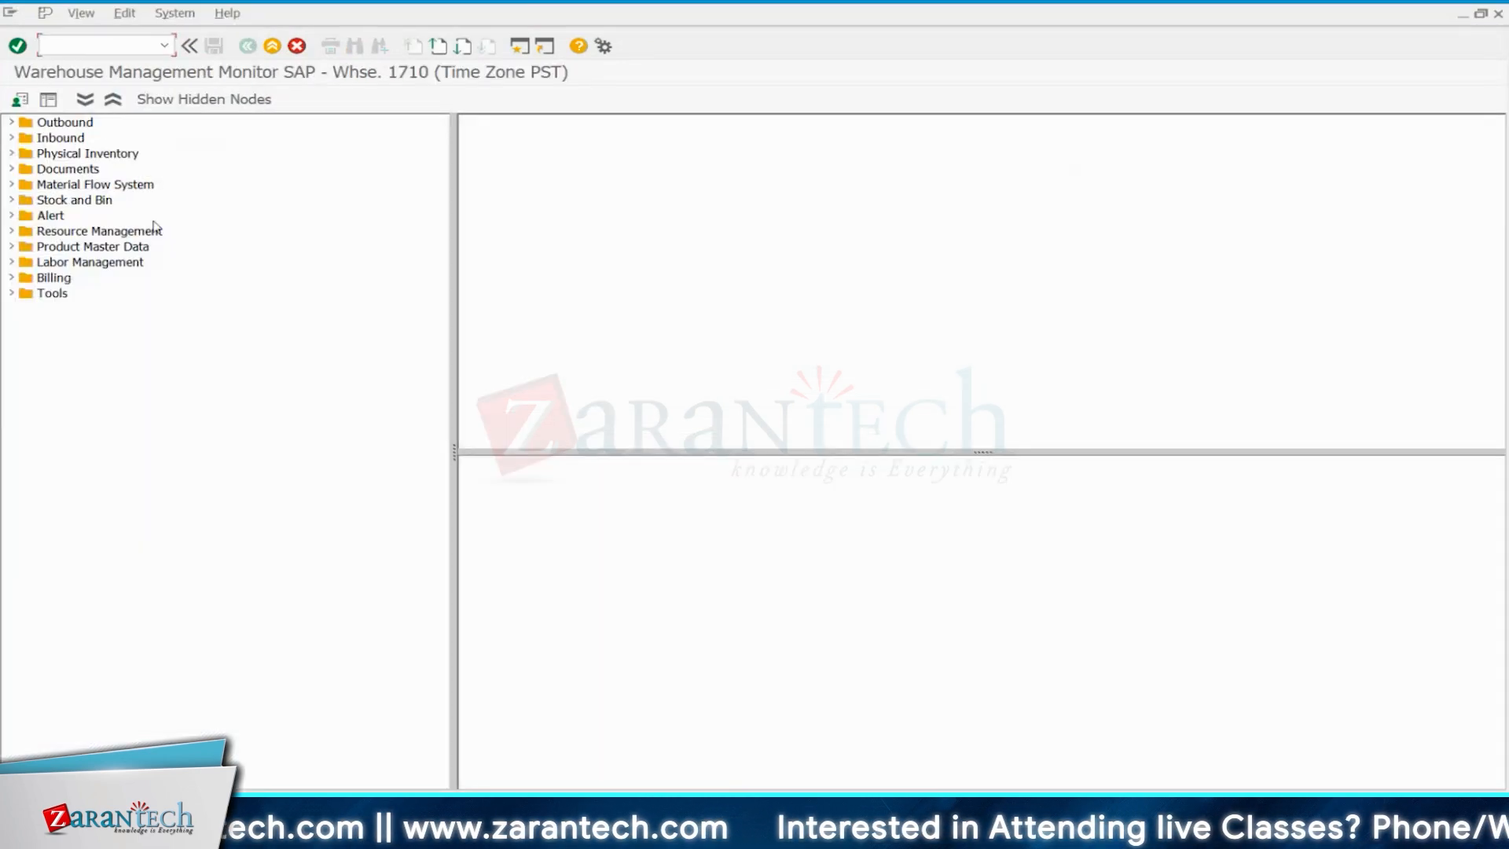
{"action": "left_click", "coordinate": [11, 122]}
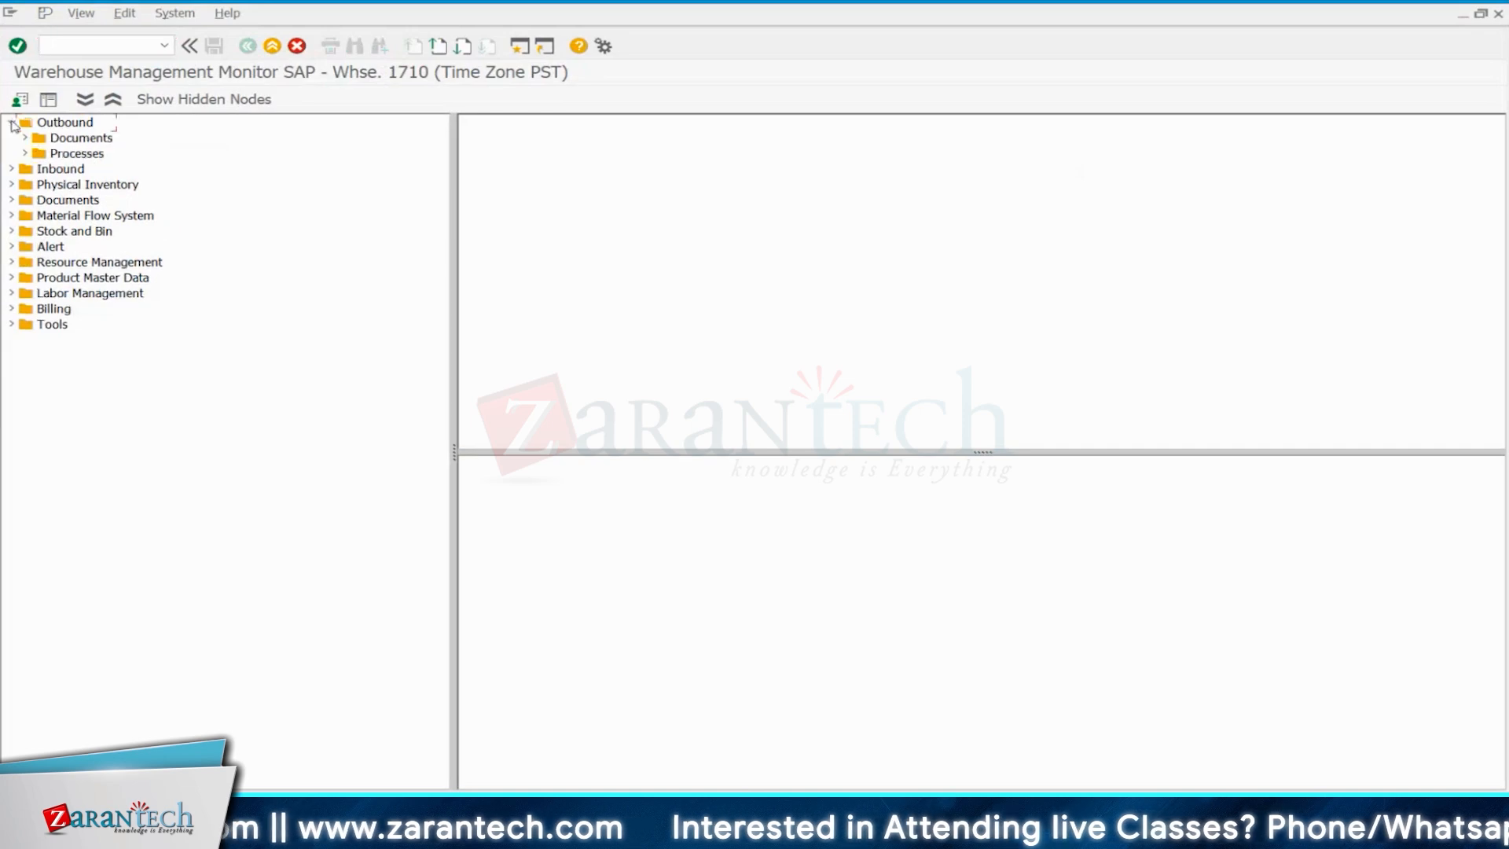
{"action": "left_click", "coordinate": [28, 139]}
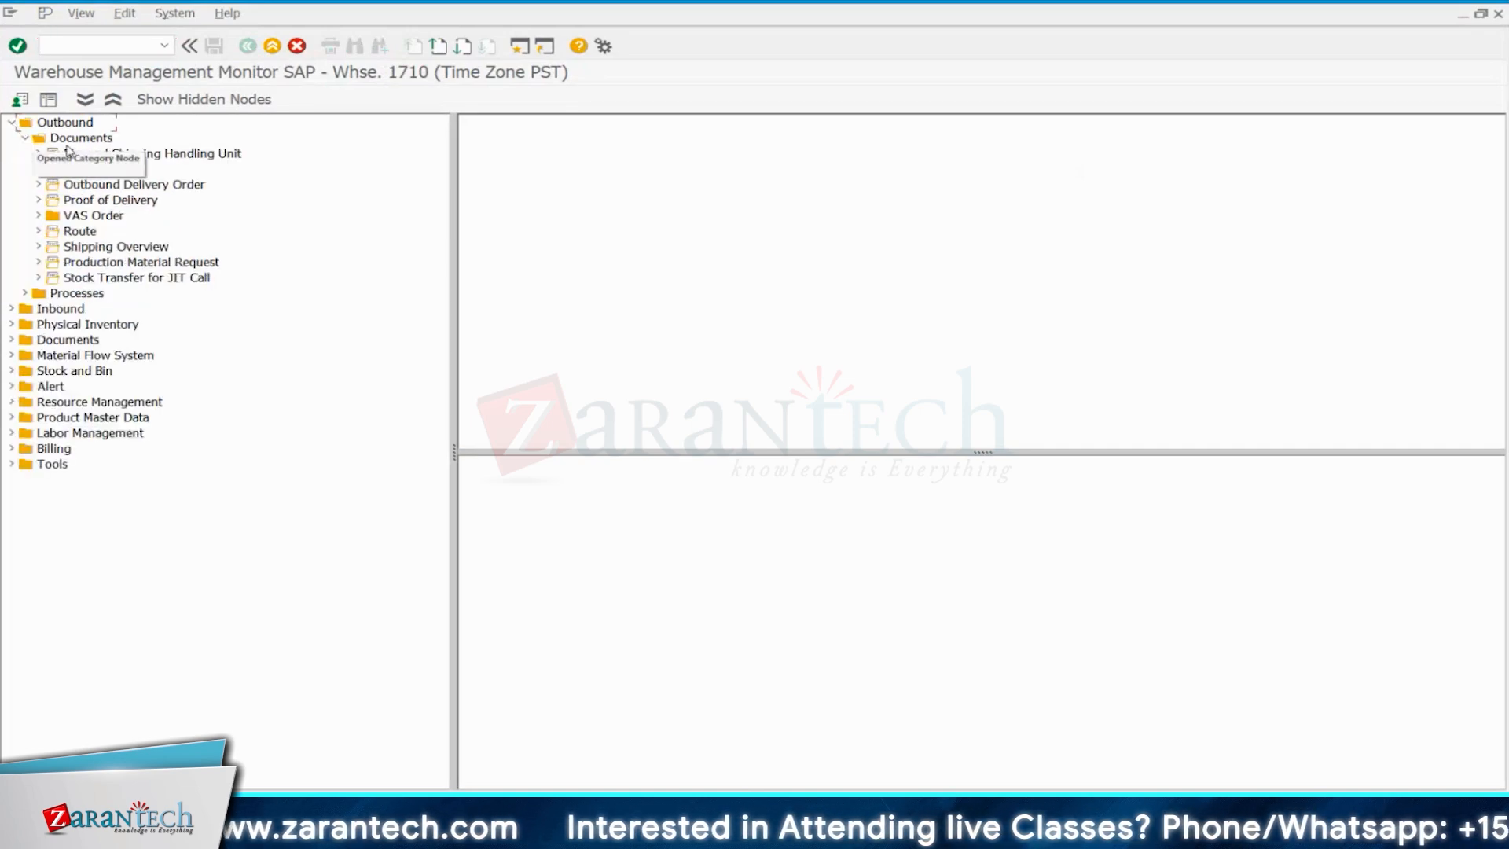
{"action": "double_click", "coordinate": [176, 185]}
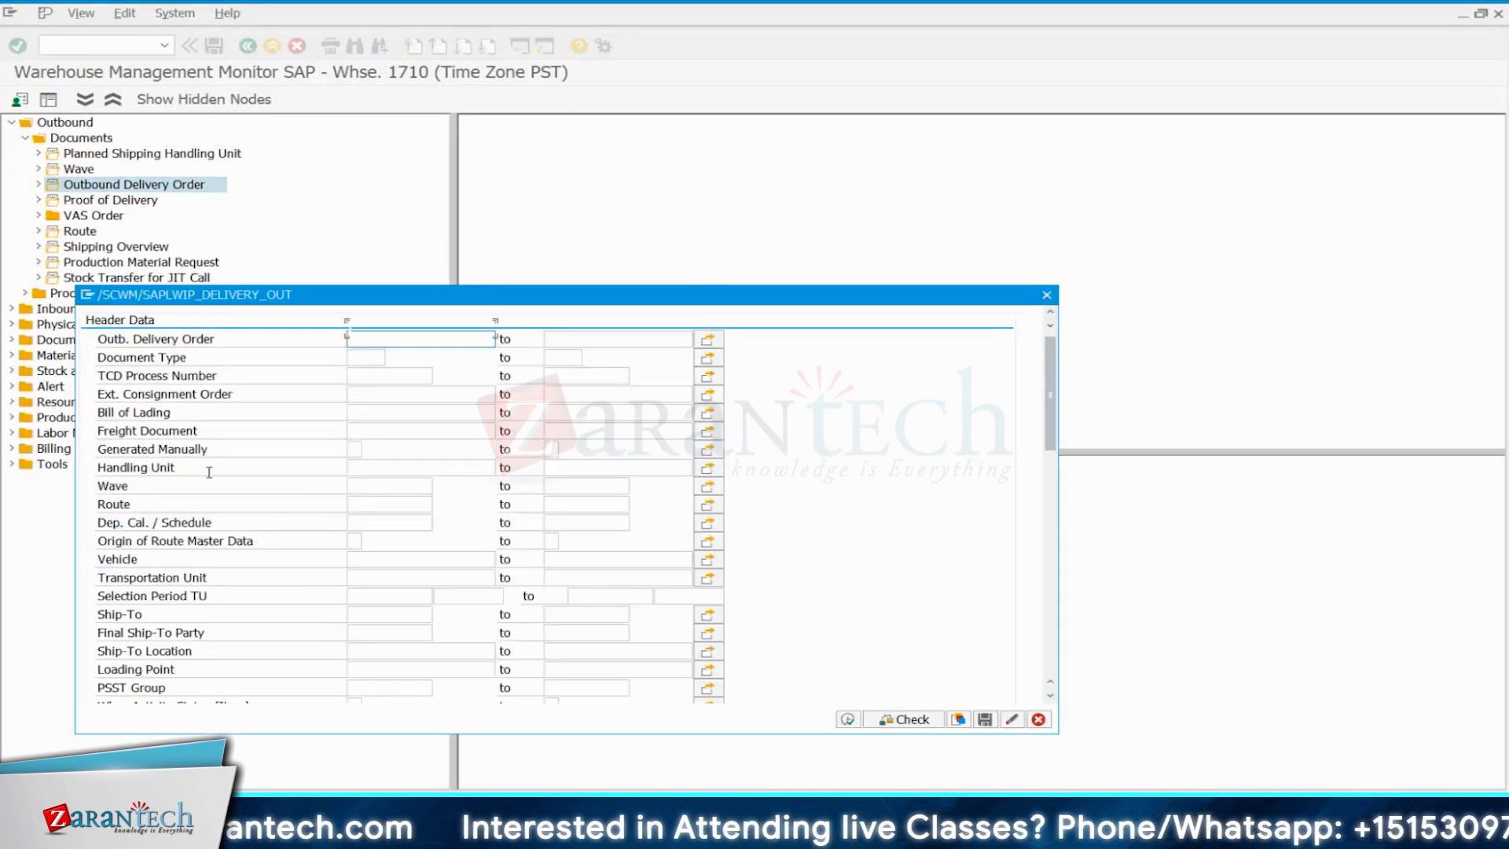
{"action": "scroll", "coordinate": [209, 472], "scroll_direction": "down", "scroll_amount": 3}
{"action": "scroll", "coordinate": [209, 473], "scroll_direction": "down", "scroll_amount": 3}
{"action": "key", "text": "Escape"}
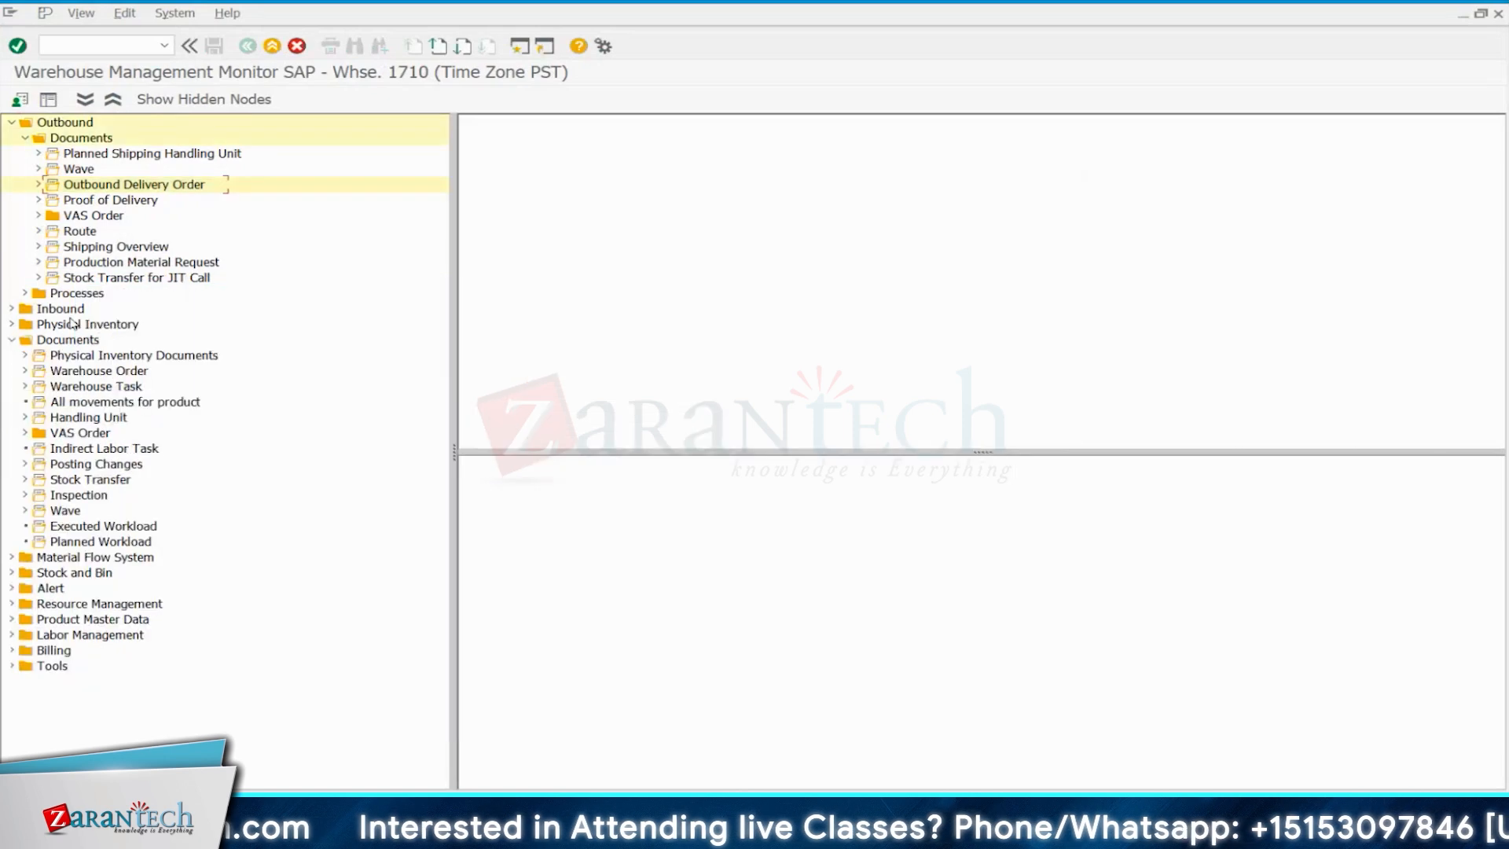
{"action": "left_click", "coordinate": [28, 139]}
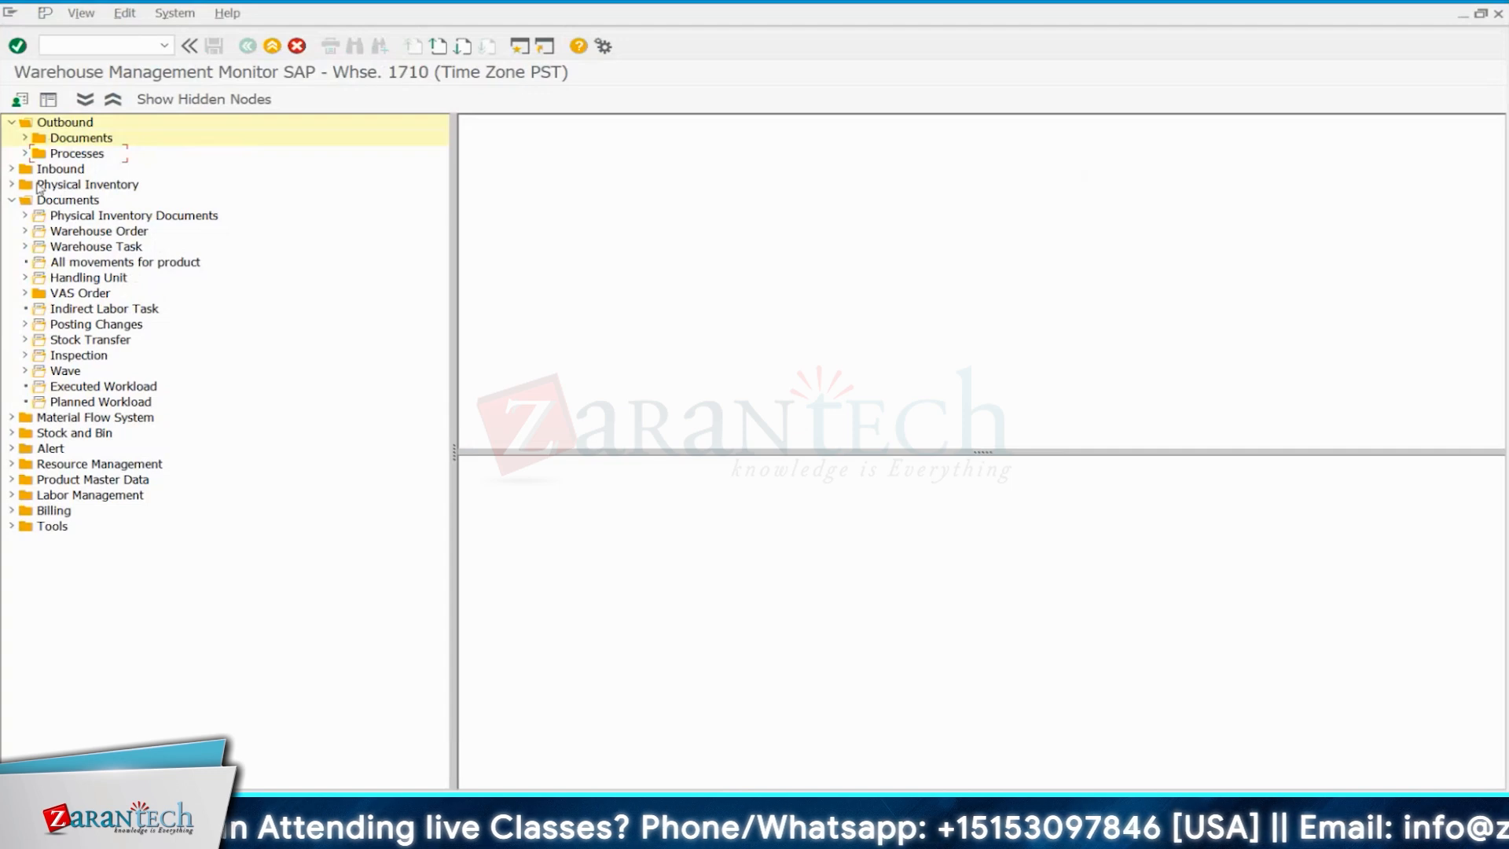
{"action": "left_click", "coordinate": [12, 123]}
{"action": "left_click", "coordinate": [12, 169]}
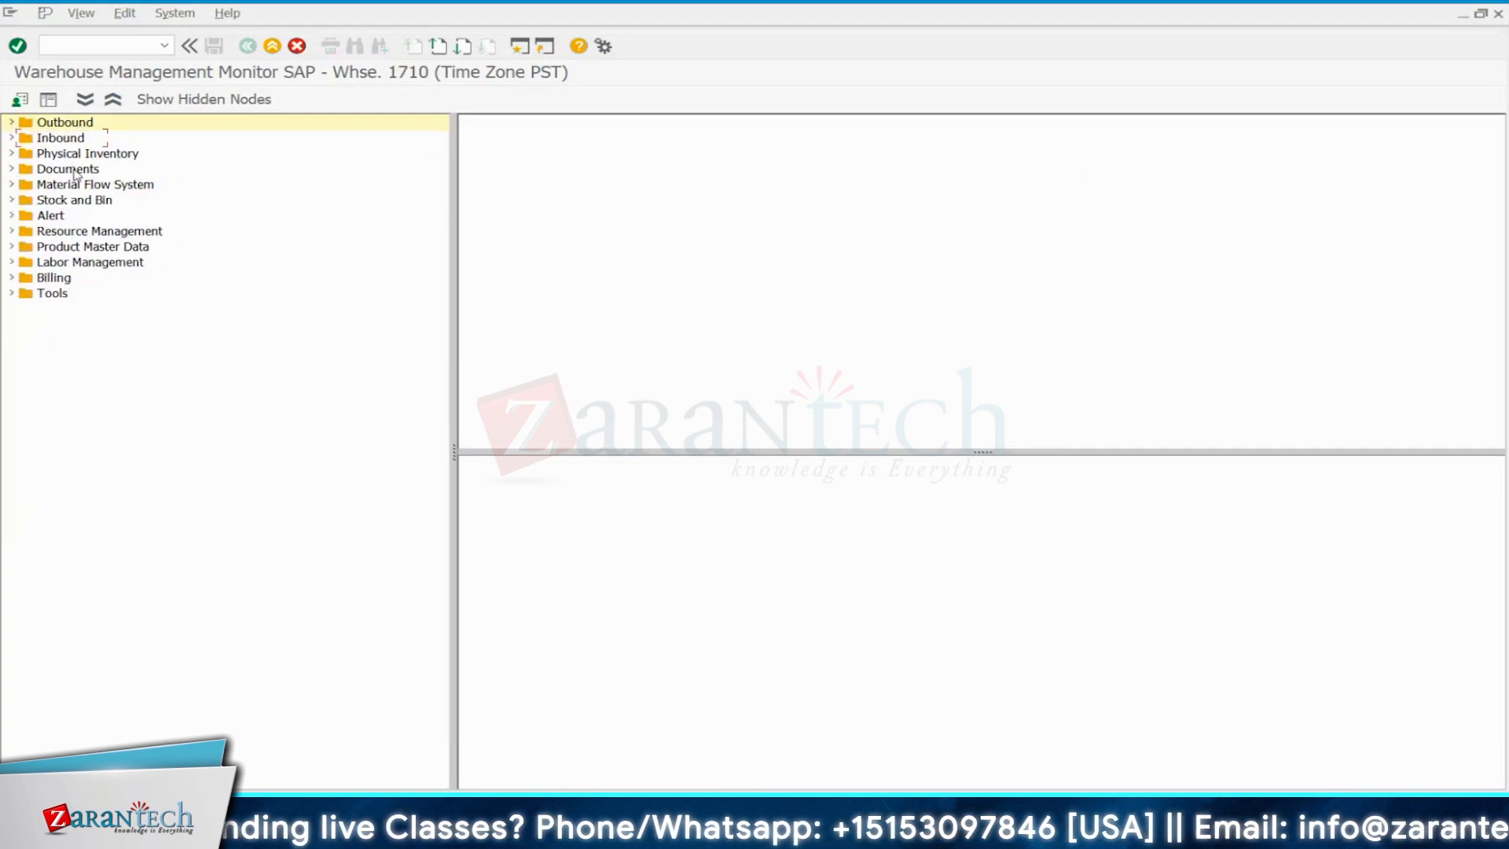
In the Warehouse Management Monitor documents, find the new warehouse order by its number and look up the possible creation rule categories.
{"action": "left_click", "coordinate": [11, 169]}
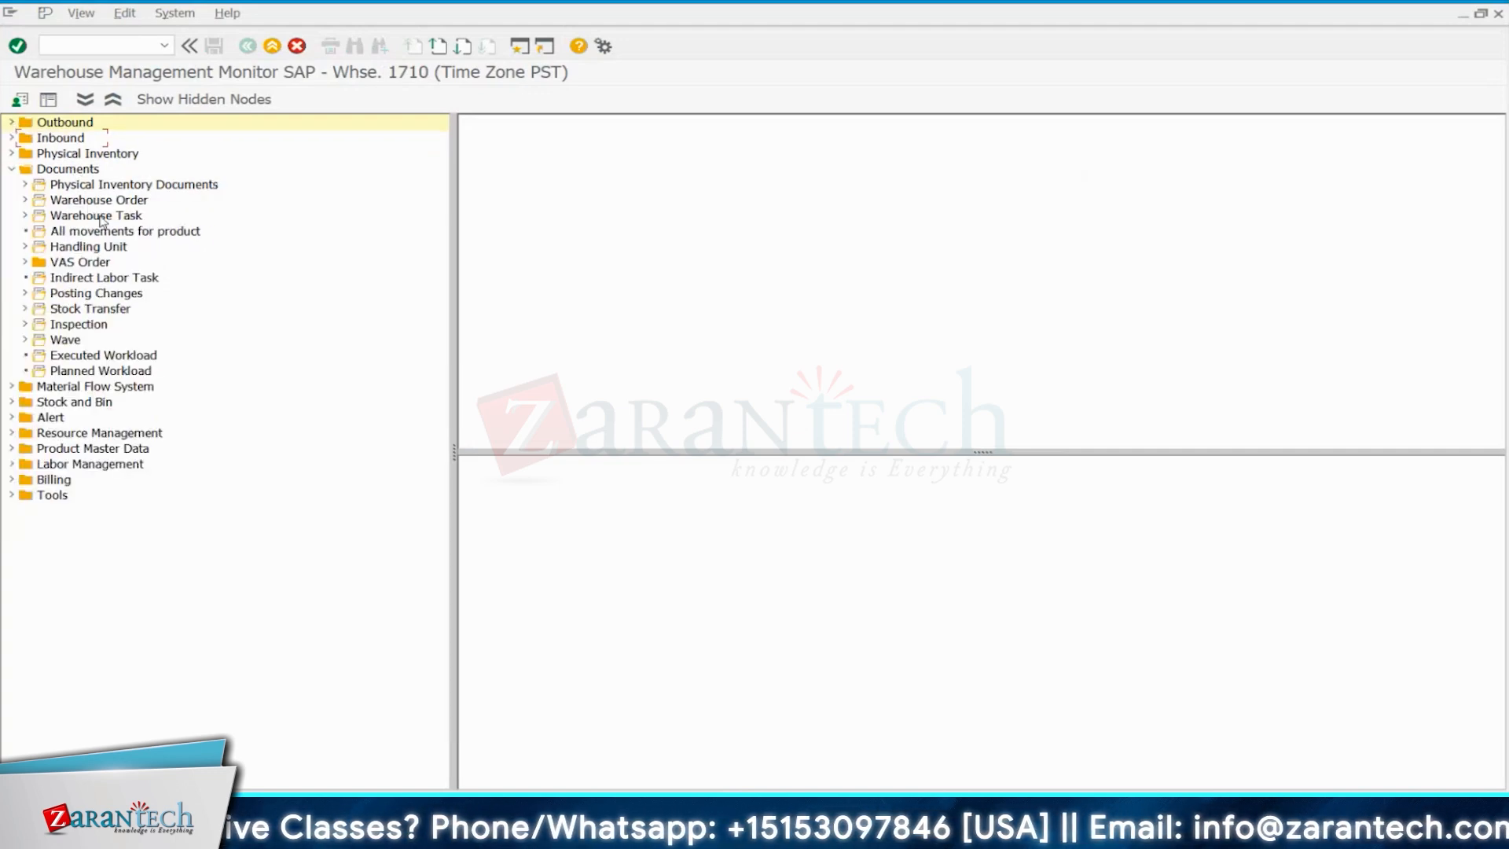
{"action": "left_click", "coordinate": [97, 218]}
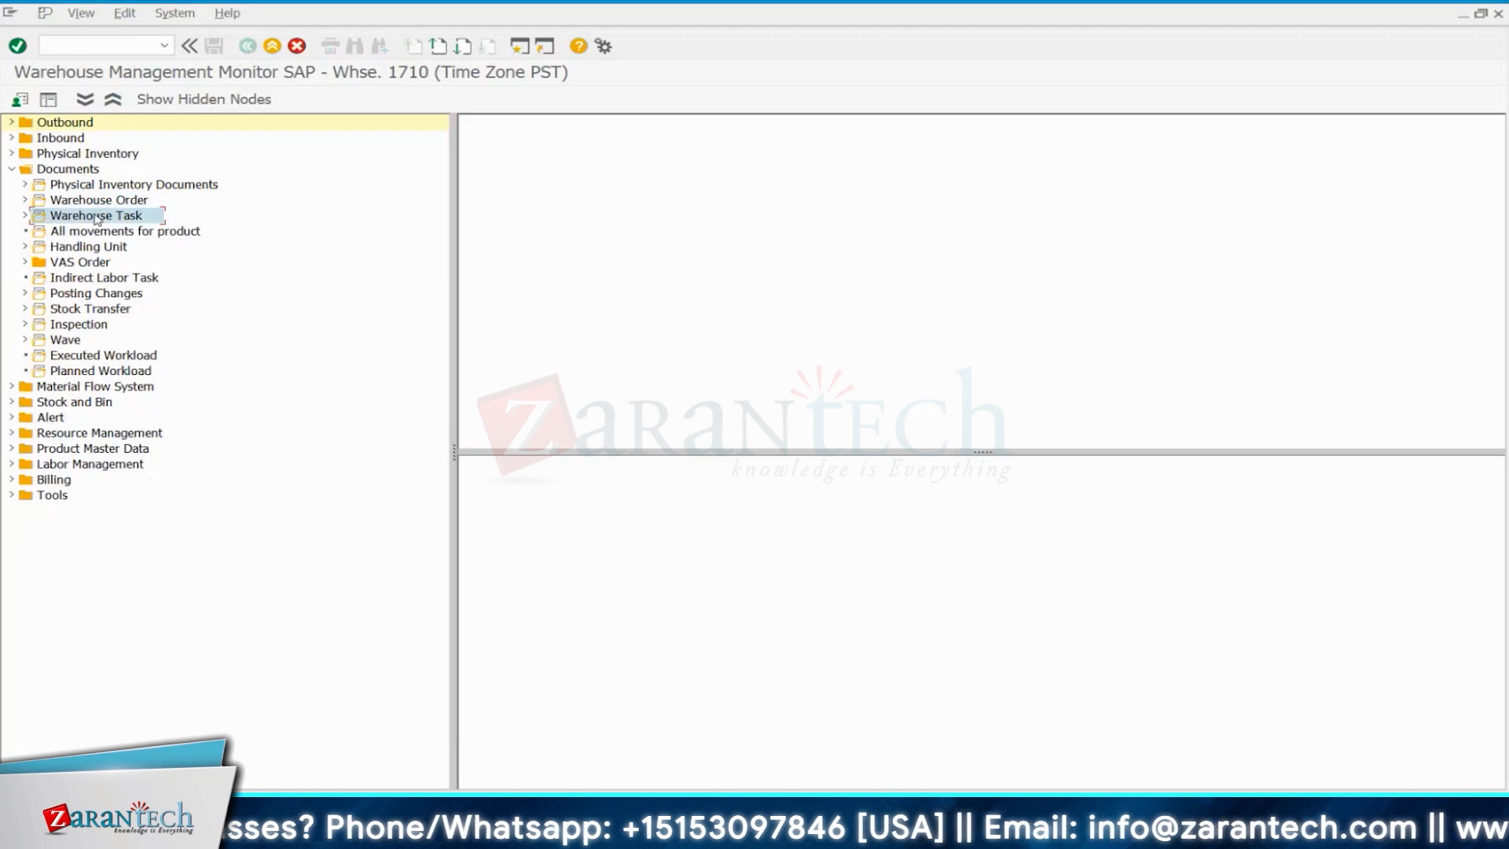
{"action": "left_click", "coordinate": [94, 203]}
{"action": "double_click", "coordinate": [95, 201]}
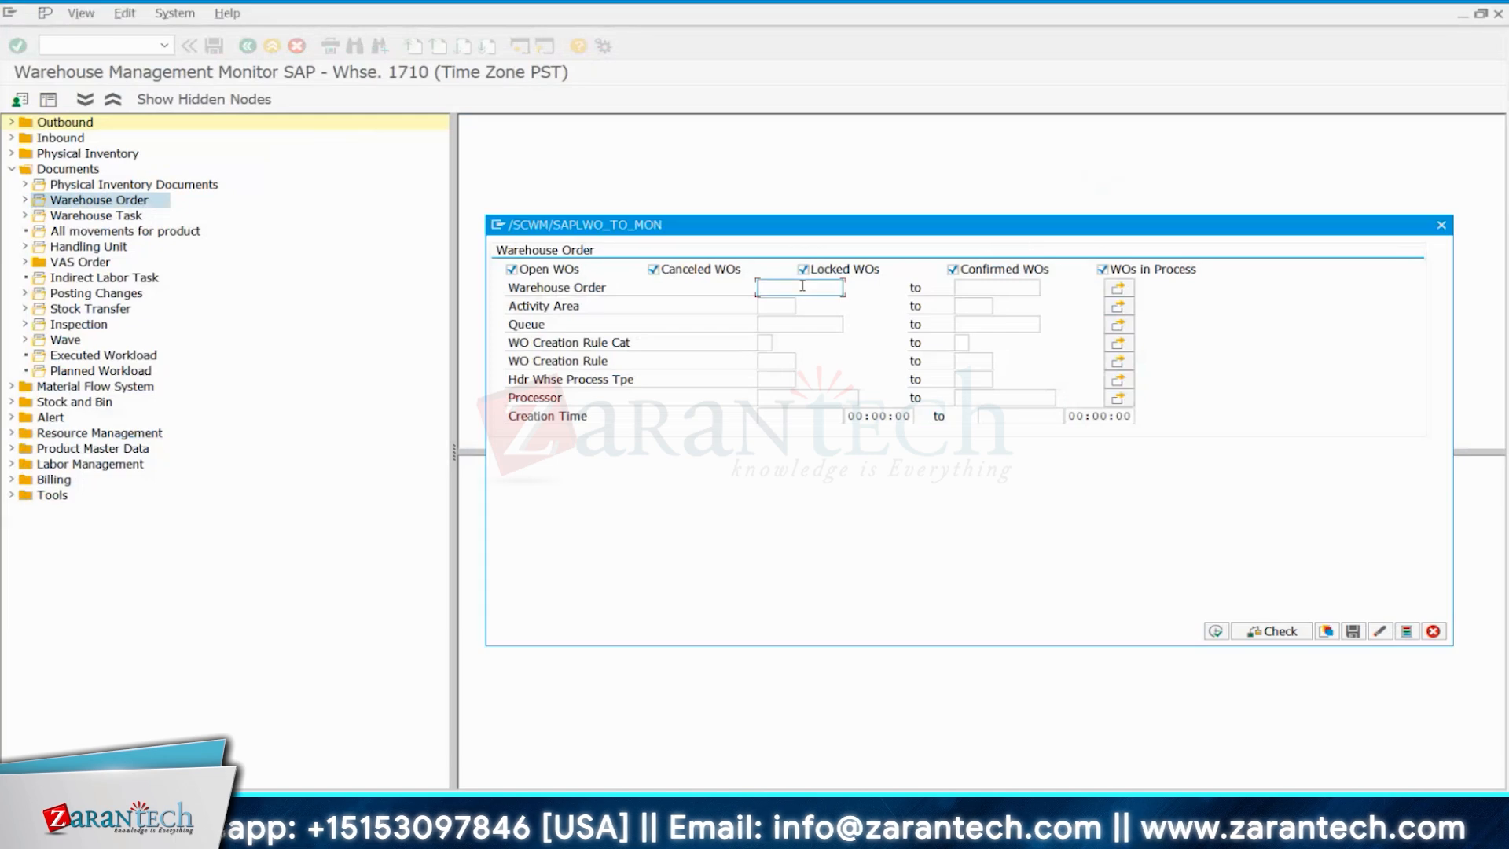
{"action": "type", "text": "2005216"}
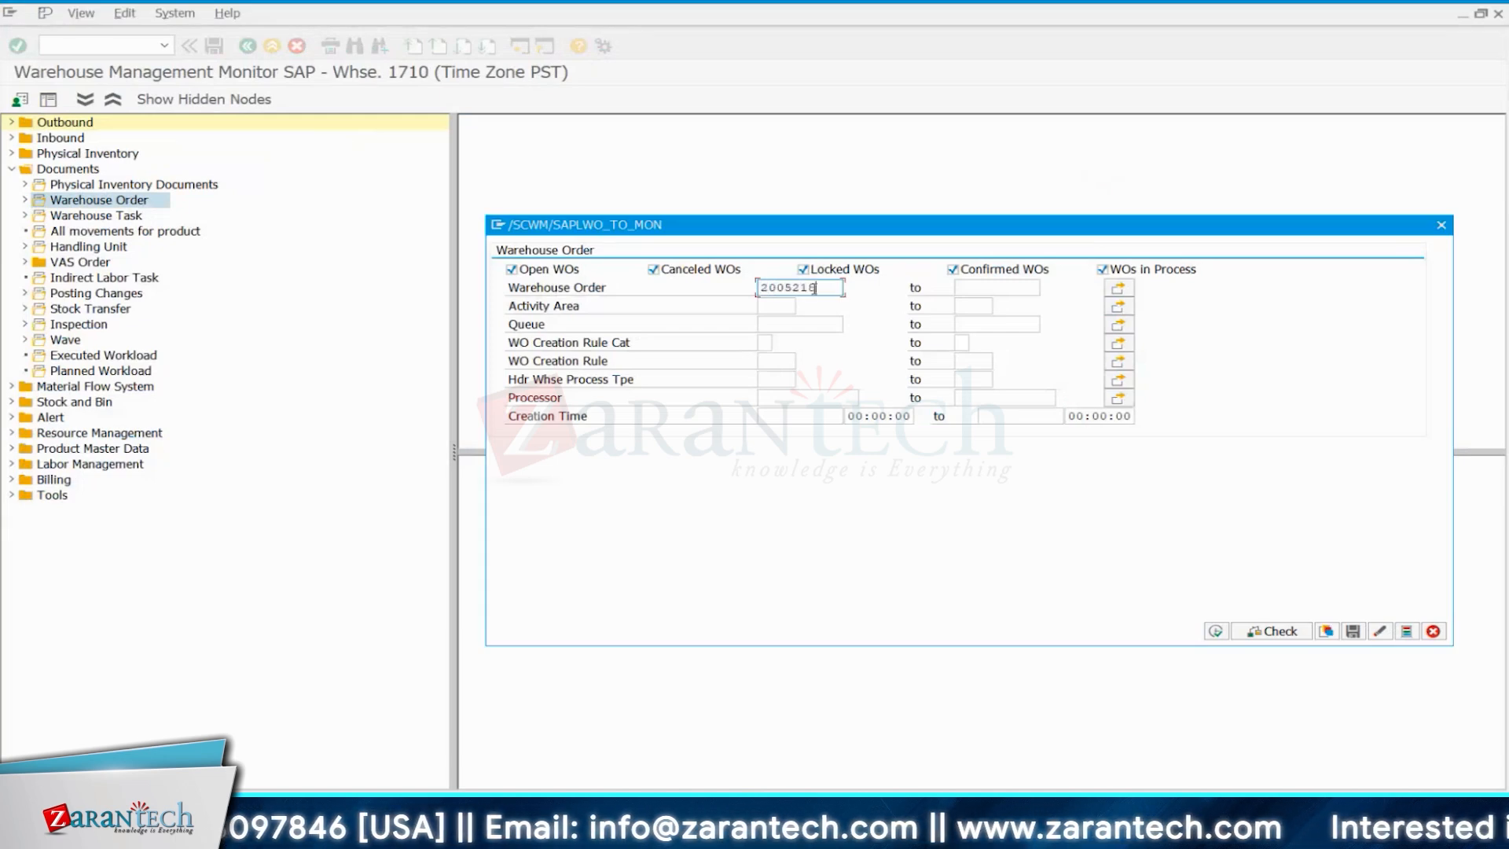
{"action": "key", "text": "Return"}
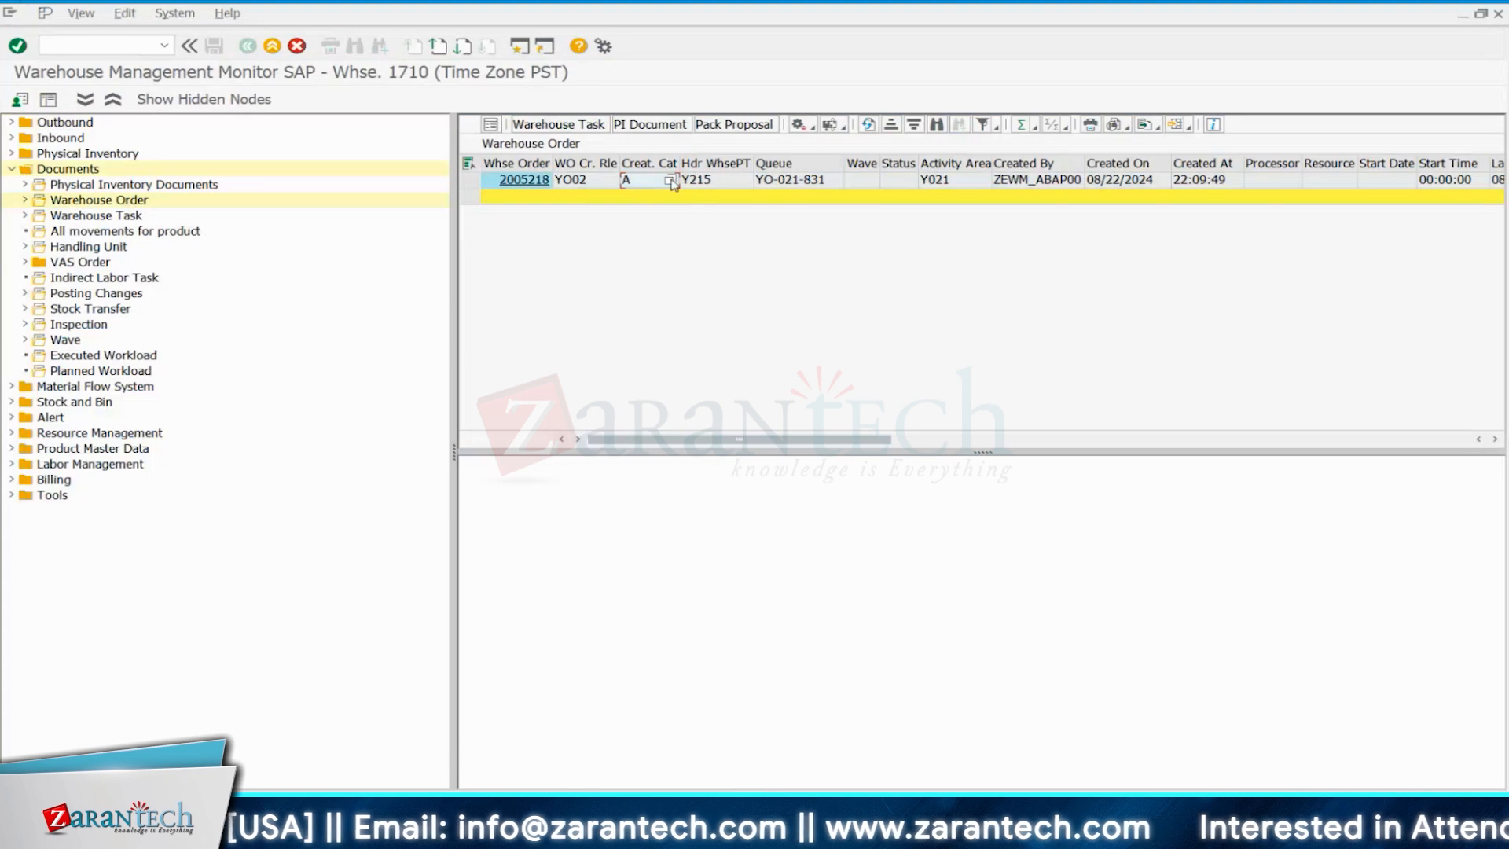
{"action": "left_click", "coordinate": [669, 180]}
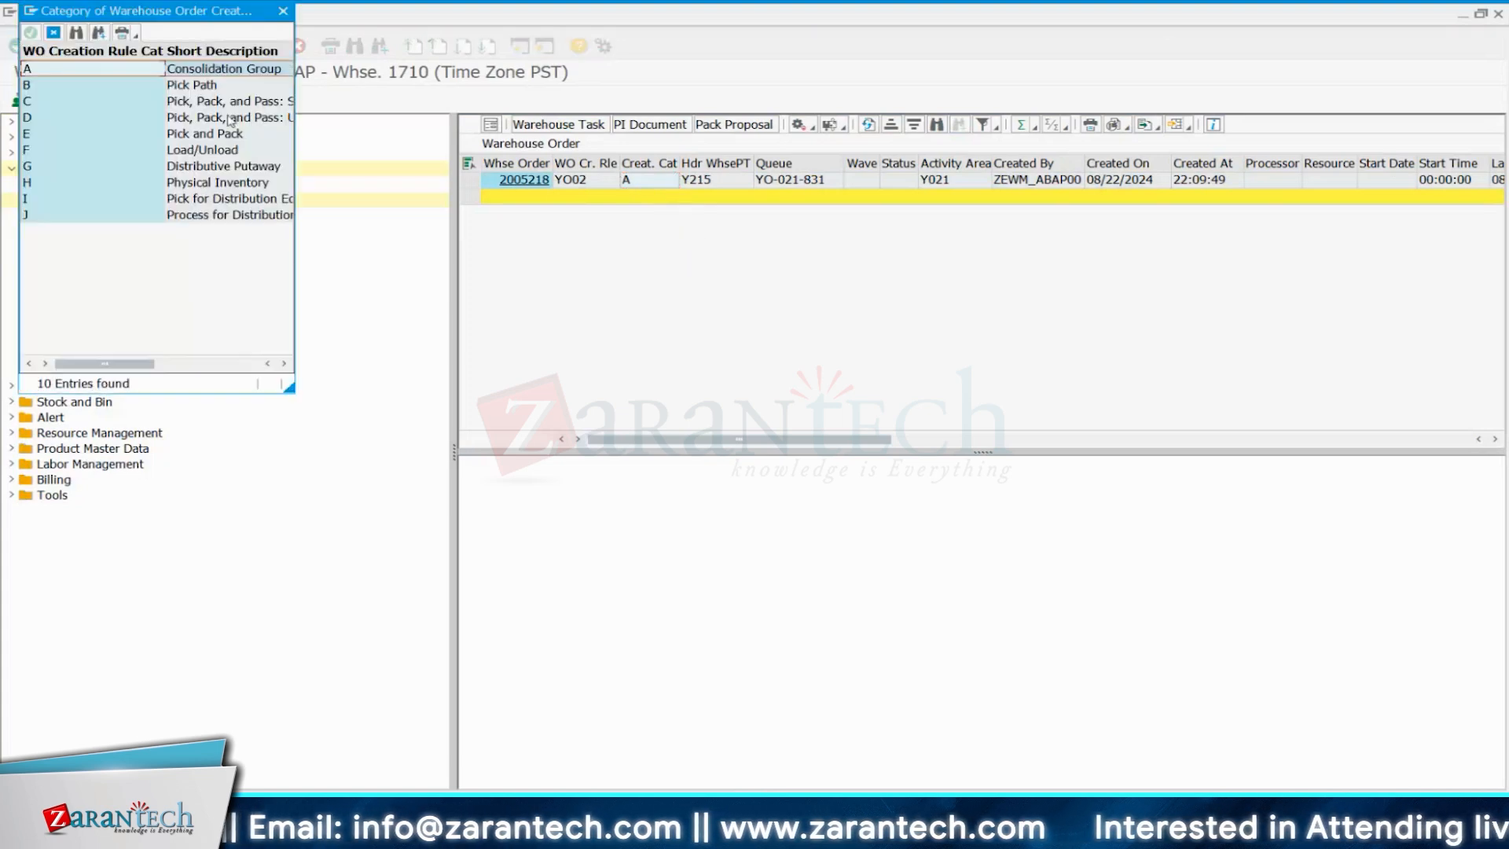
{"action": "key", "text": "Escape"}
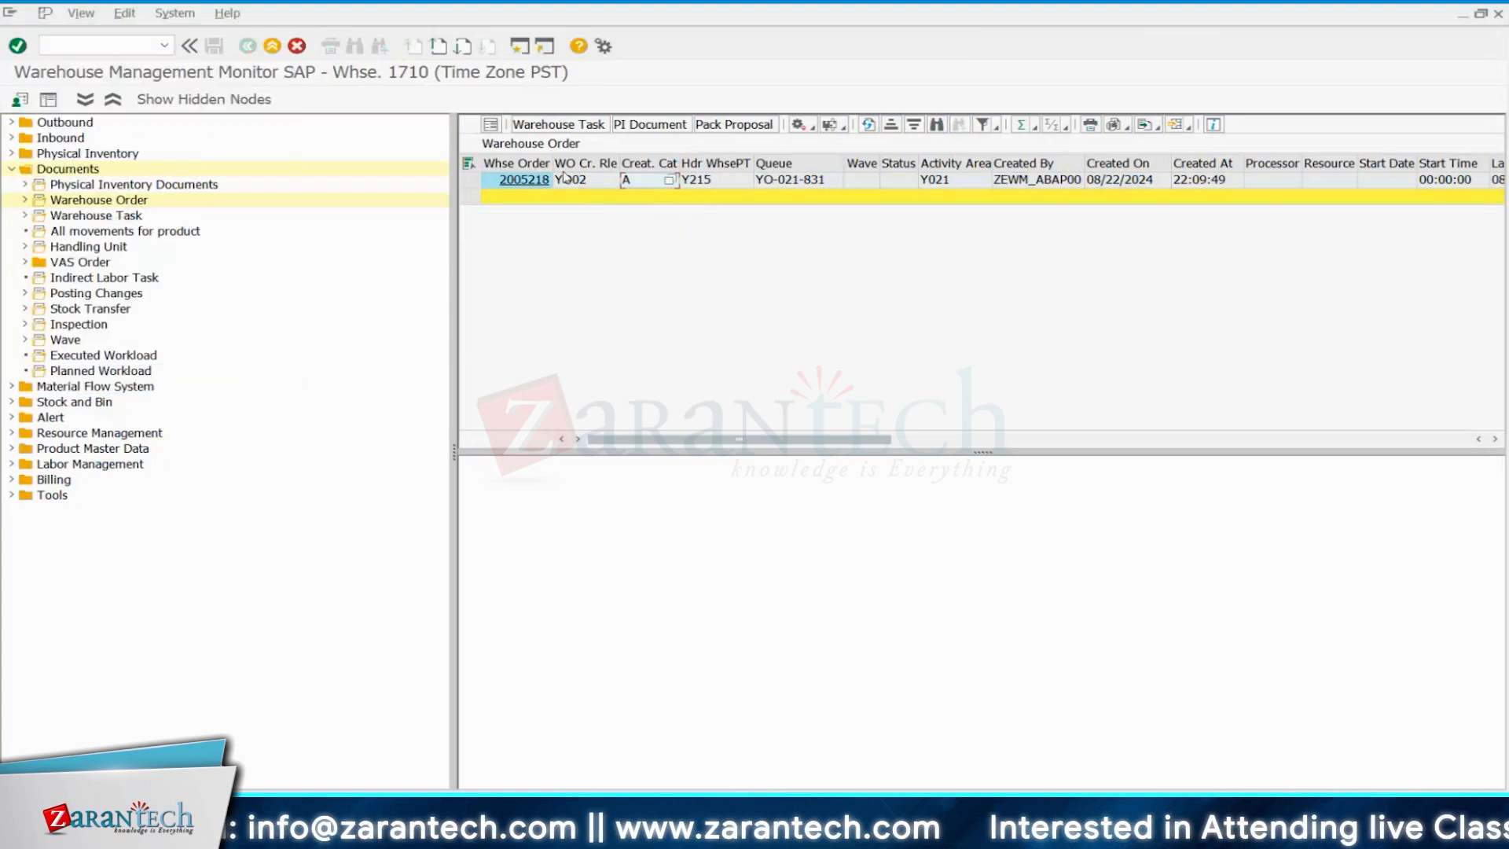
Display the warehouse order's warehouse task, review its details and look up the possible task statuses.
{"action": "left_click", "coordinate": [469, 180]}
{"action": "left_click", "coordinate": [558, 124]}
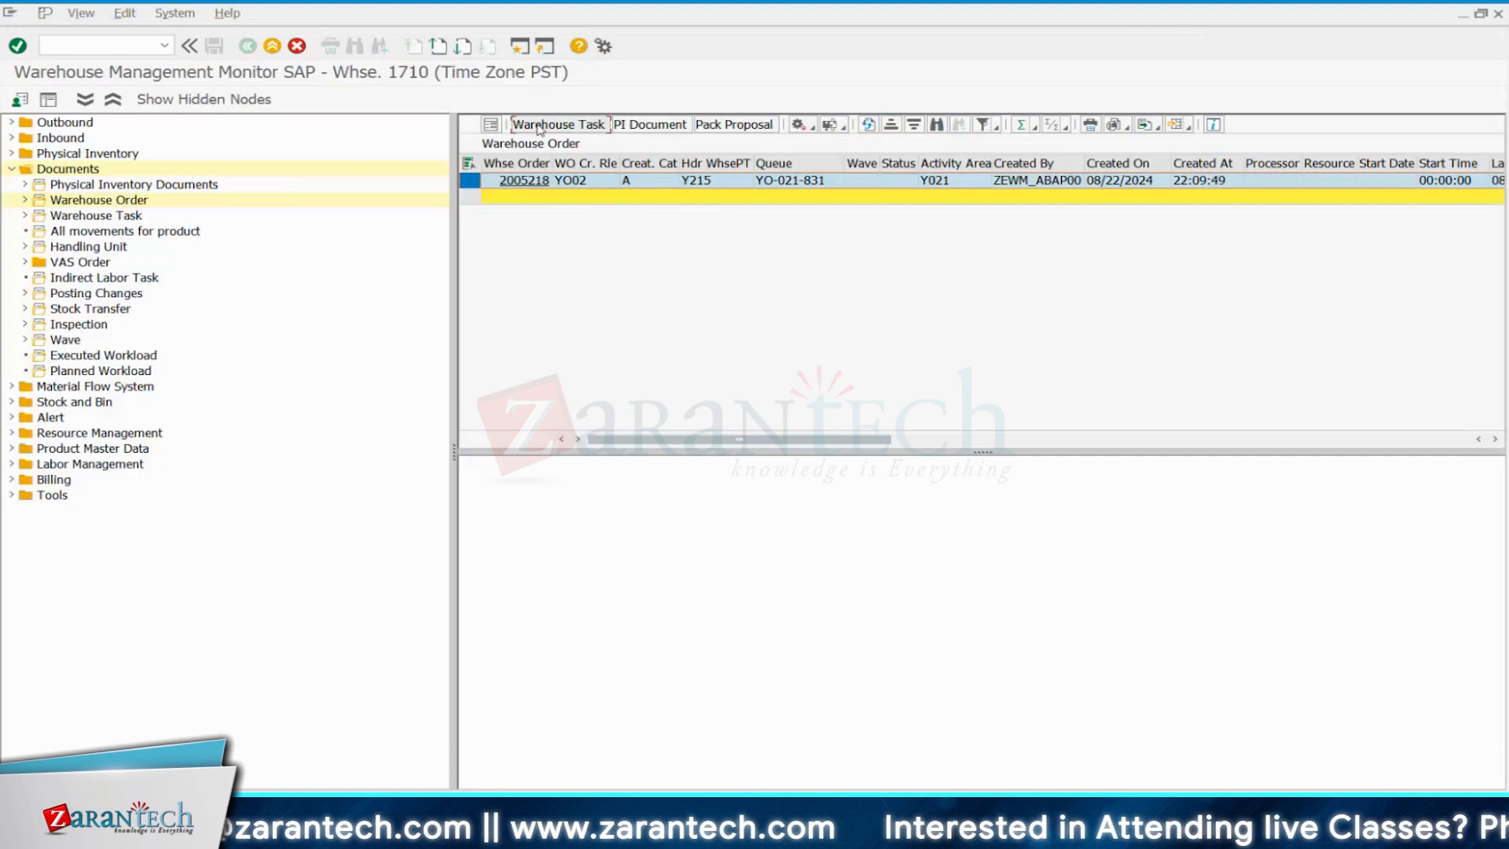
{"action": "double_click", "coordinate": [695, 523]}
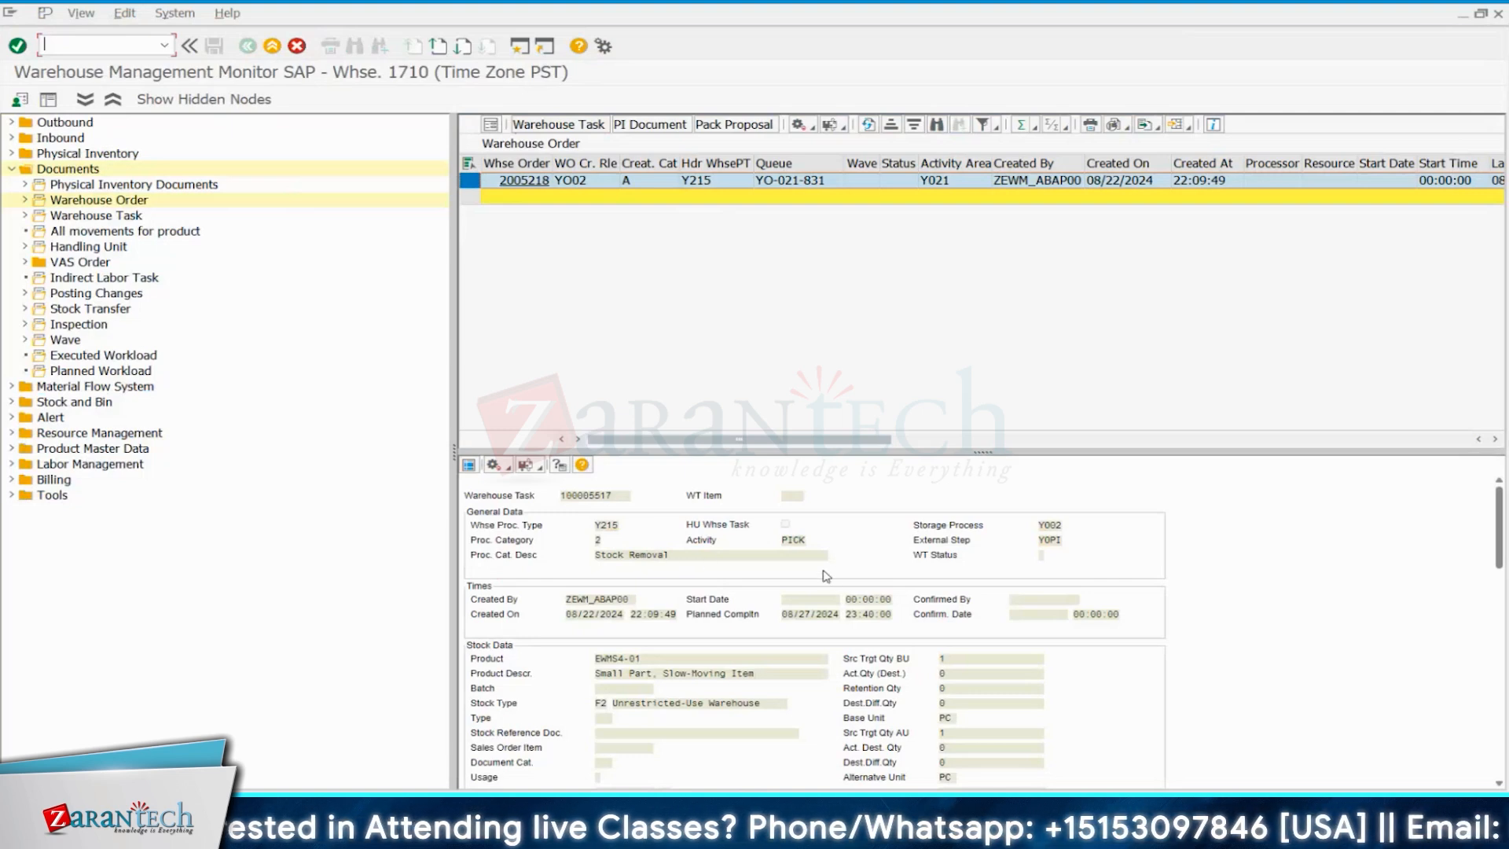
{"action": "scroll", "coordinate": [825, 576], "scroll_direction": "down", "scroll_amount": 2}
{"action": "scroll", "coordinate": [825, 576], "scroll_direction": "down", "scroll_amount": 6}
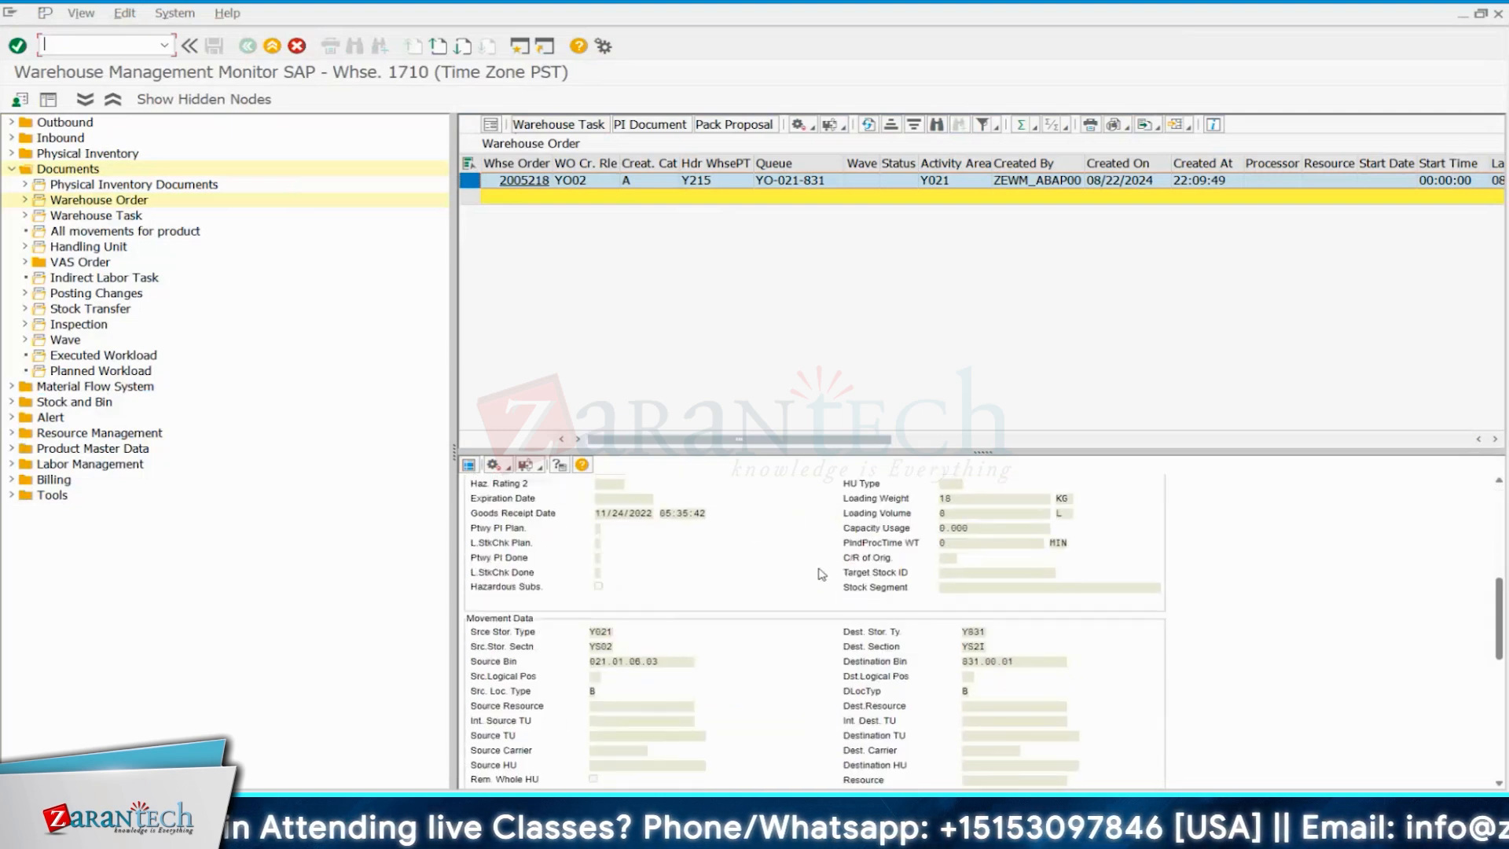
{"action": "scroll", "coordinate": [767, 619], "scroll_direction": "up", "scroll_amount": 8}
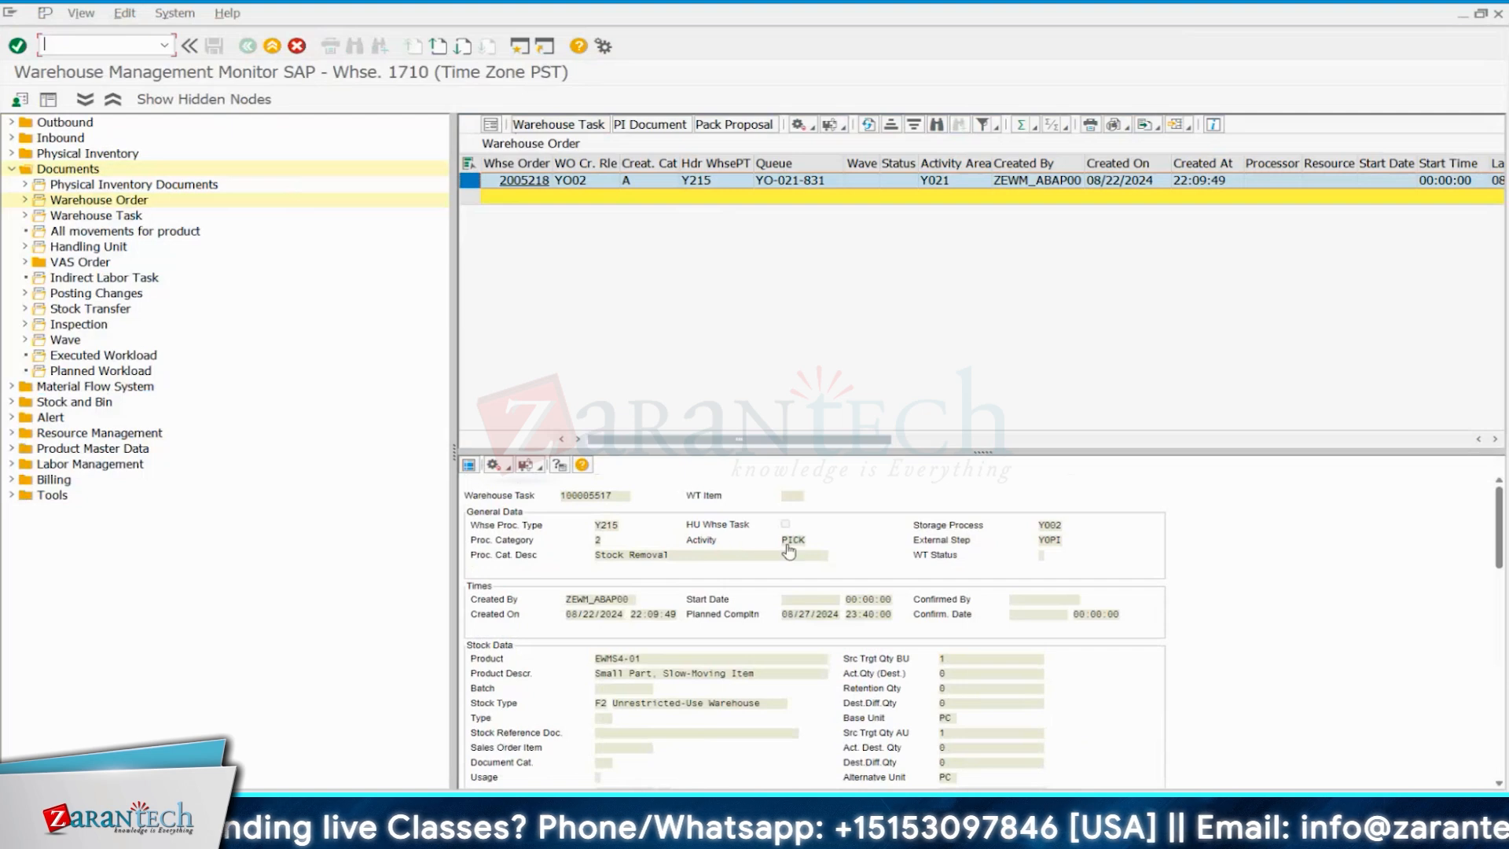
{"action": "left_click", "coordinate": [1041, 555]}
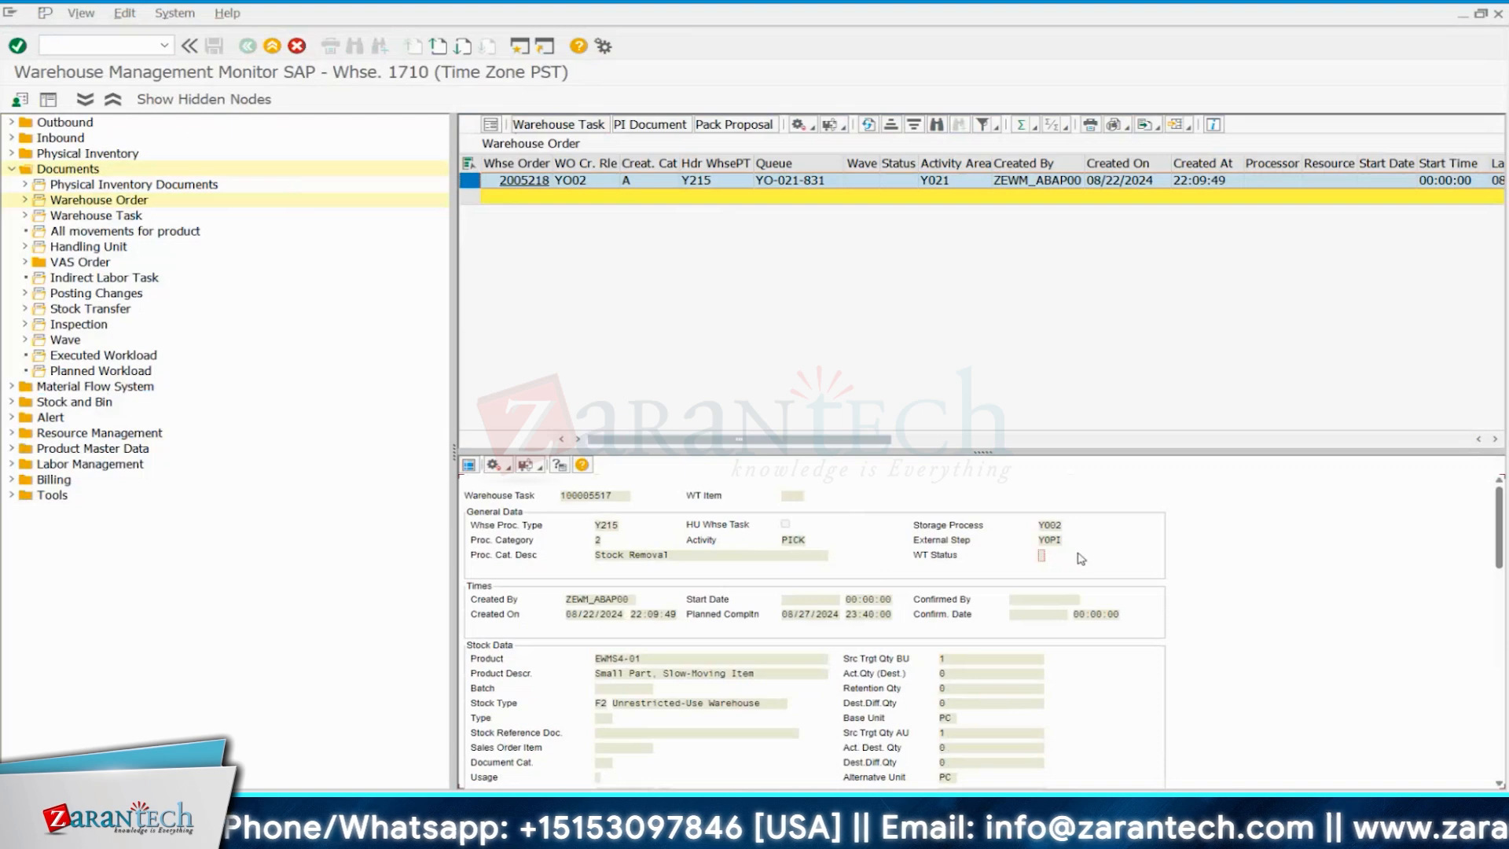
{"action": "left_click", "coordinate": [473, 468]}
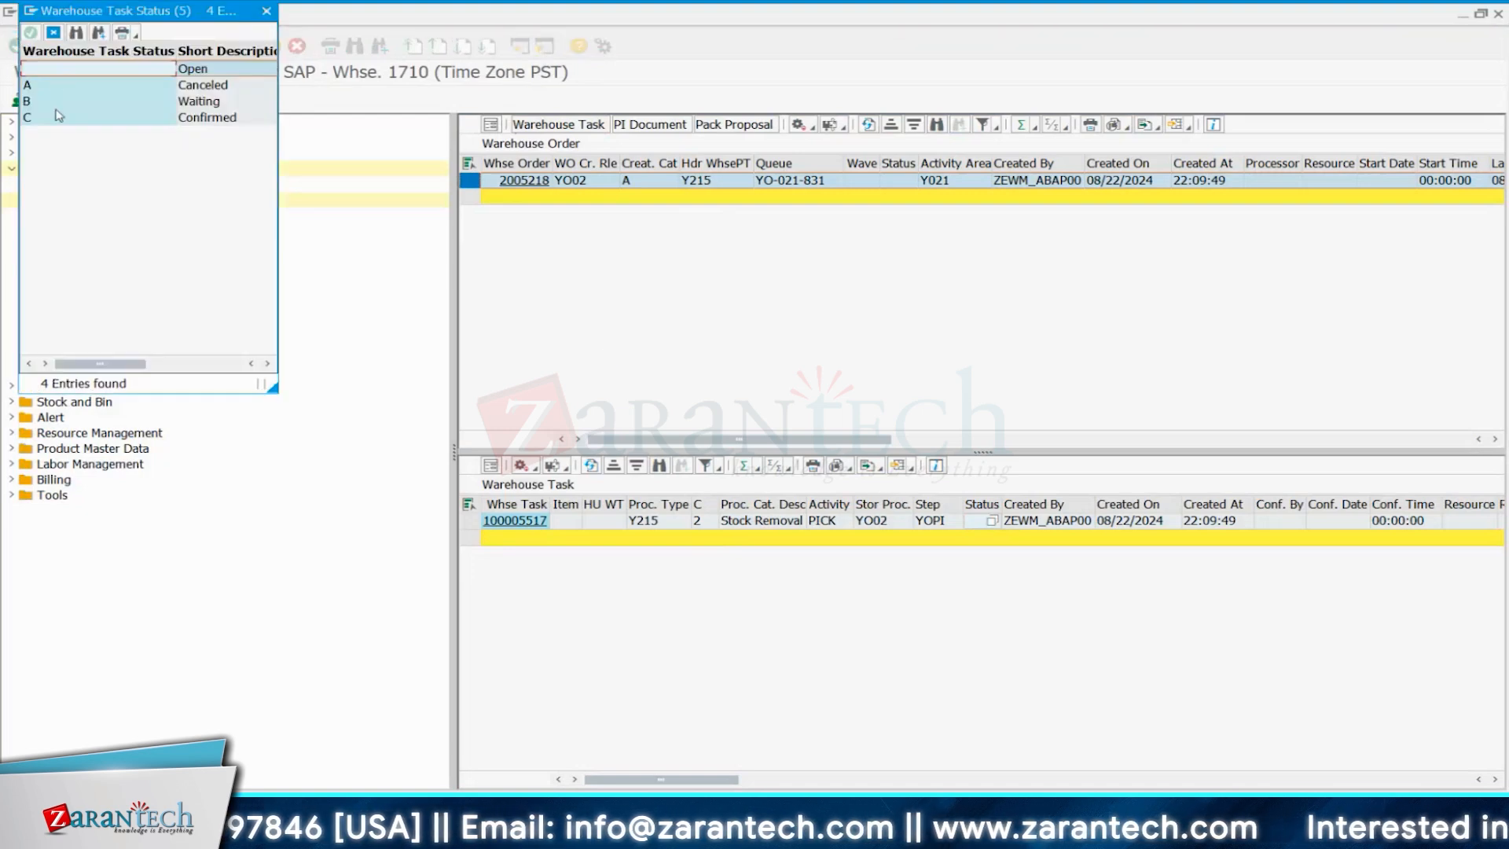
Return to the Create Warehouse Task session and open the confirmation screen for the created warehouse task.
{"action": "left_click", "coordinate": [1013, 834]}
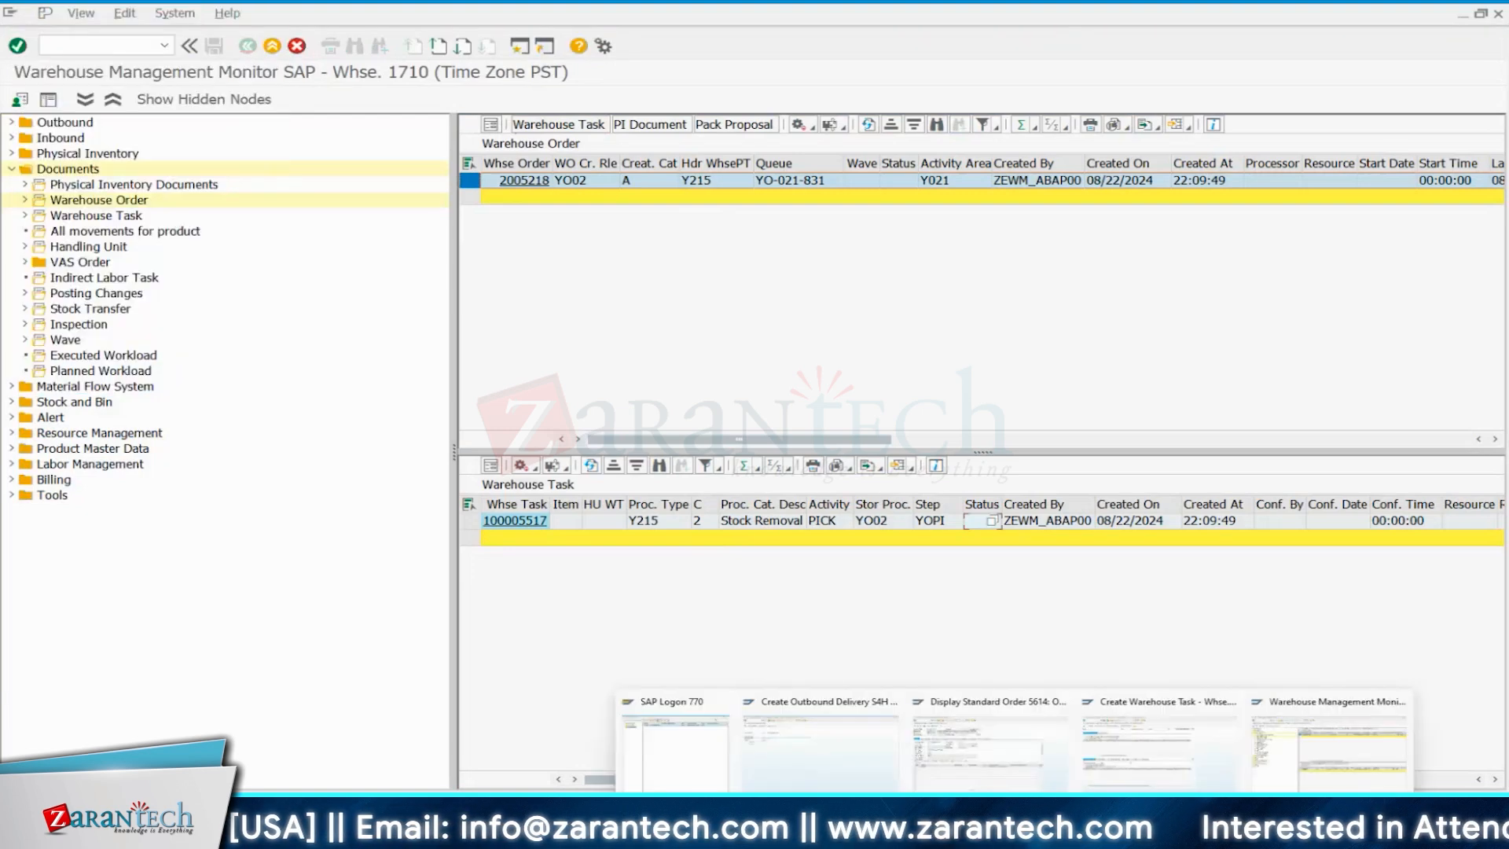
{"action": "left_click", "coordinate": [1005, 766]}
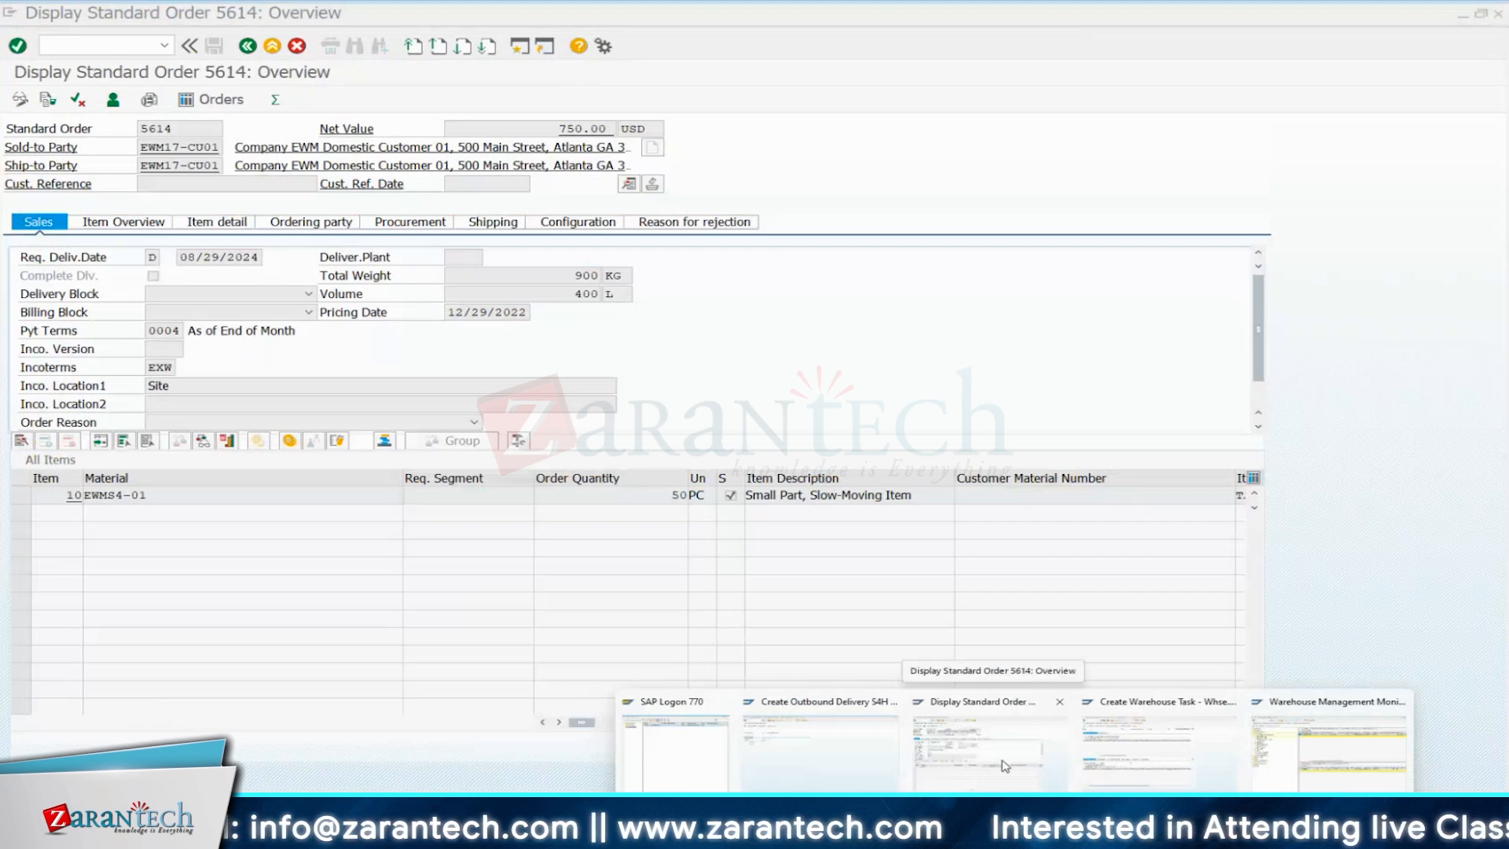
{"action": "left_click", "coordinate": [1119, 776]}
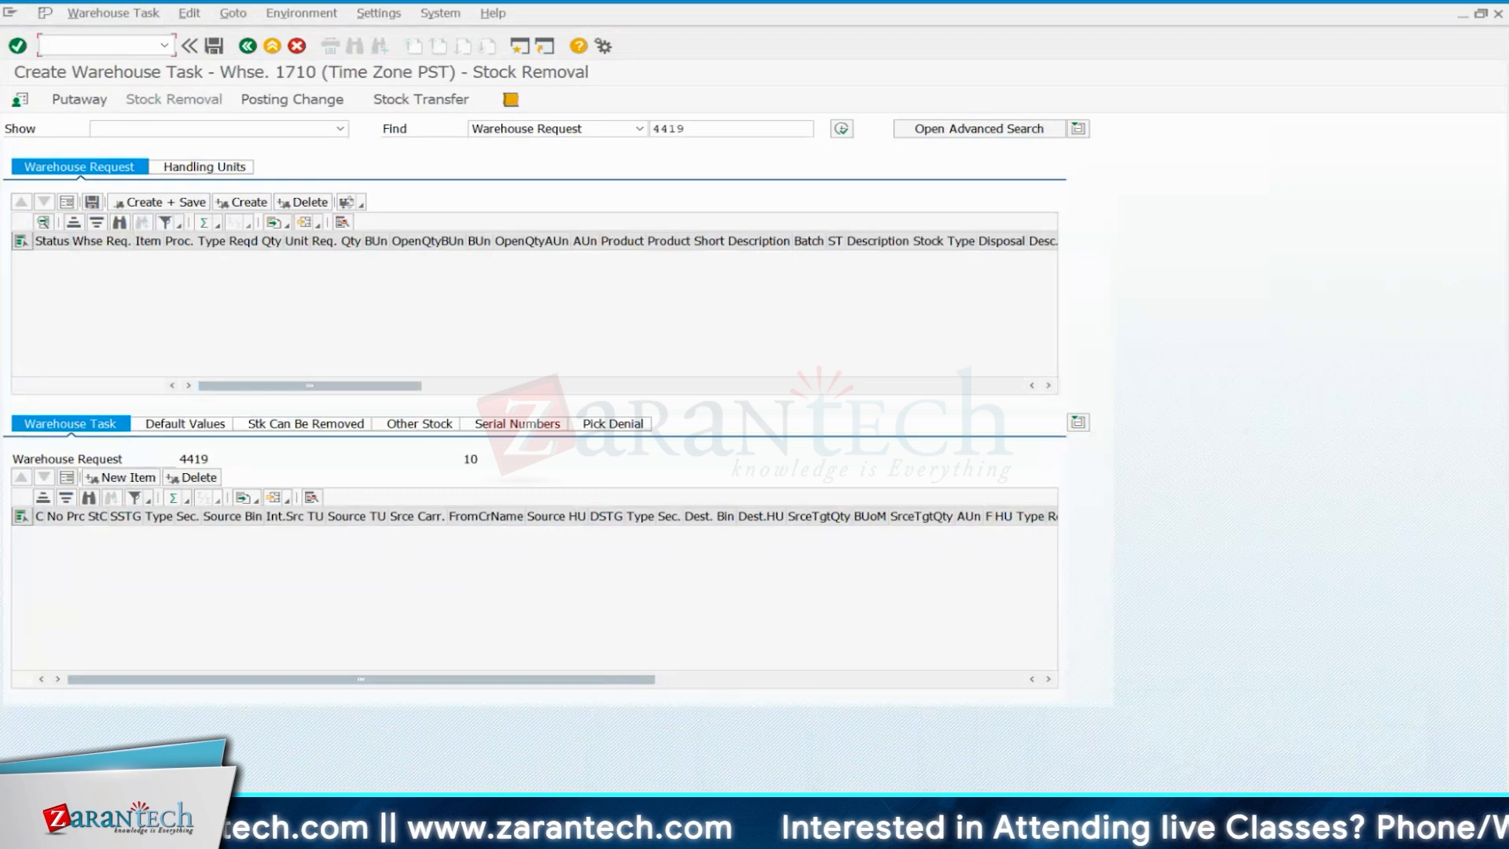
{"action": "left_click", "coordinate": [105, 15]}
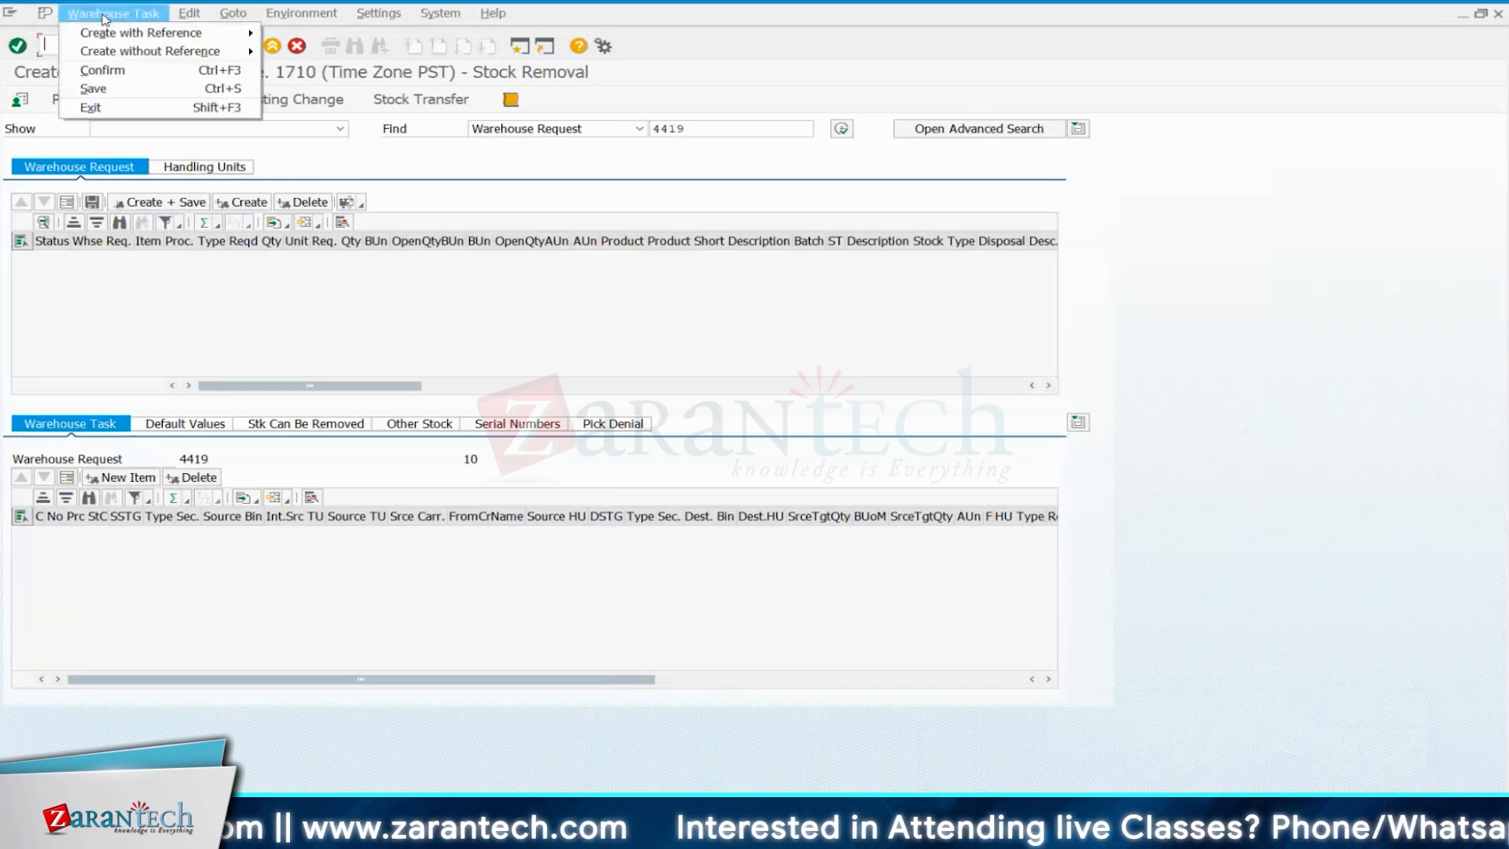
{"action": "left_click", "coordinate": [110, 71]}
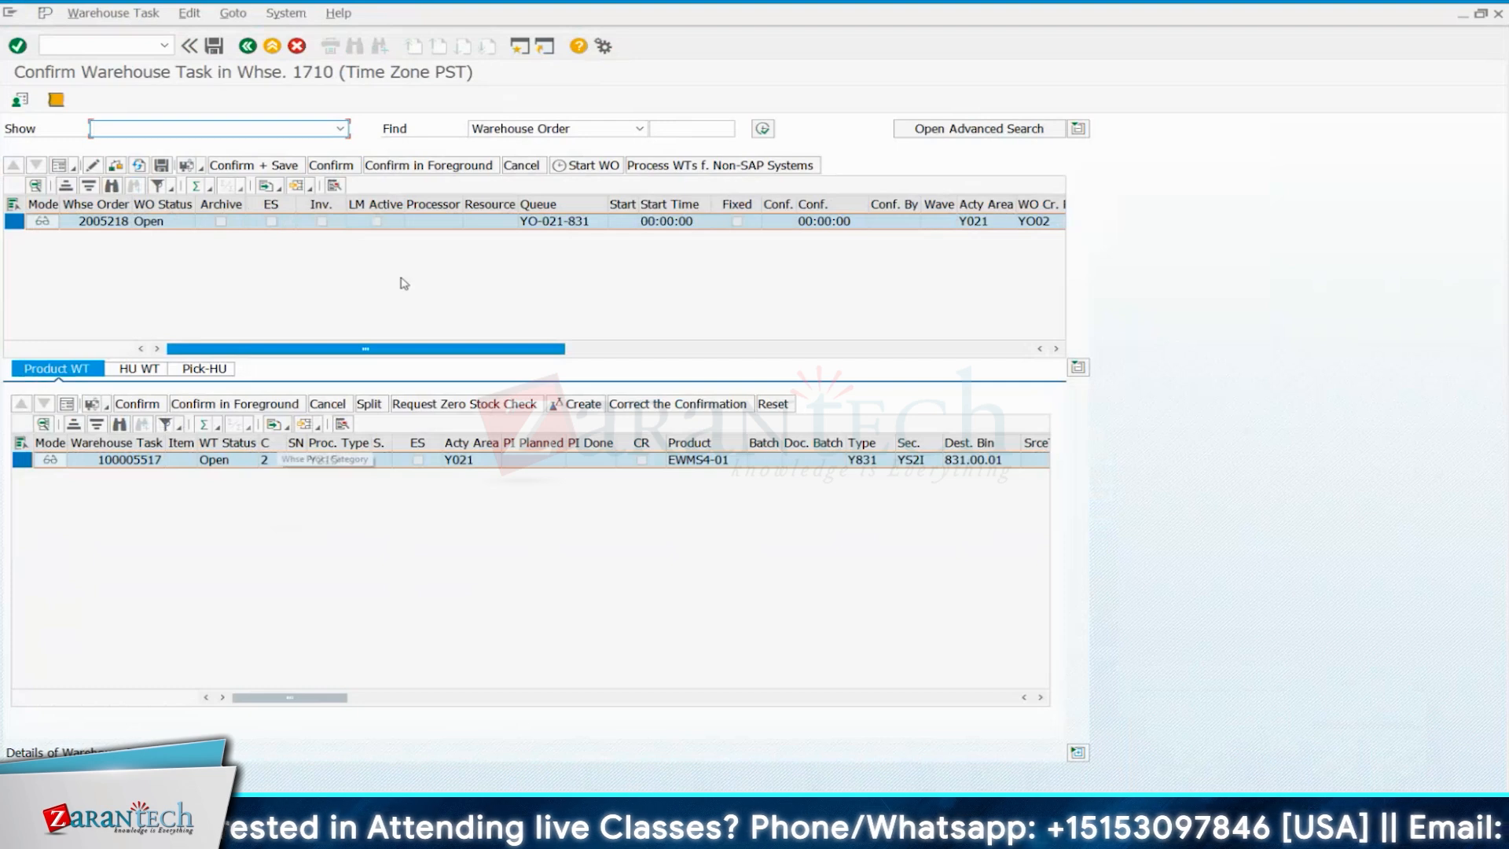
Try to confirm the warehouse order in foreground and save the confirmation.
{"action": "left_click", "coordinate": [438, 167]}
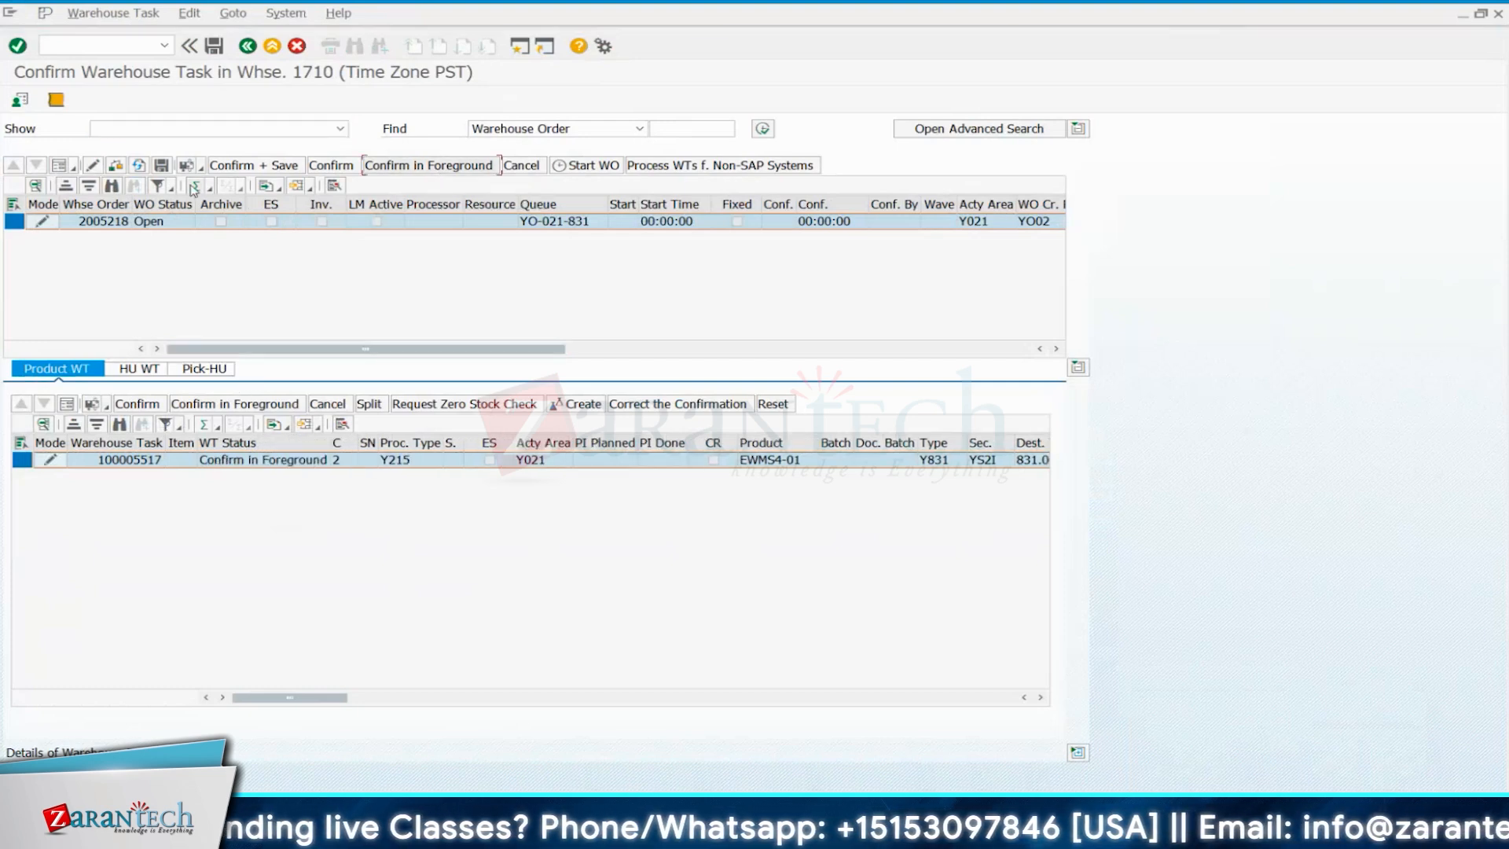
{"action": "left_click", "coordinate": [165, 167]}
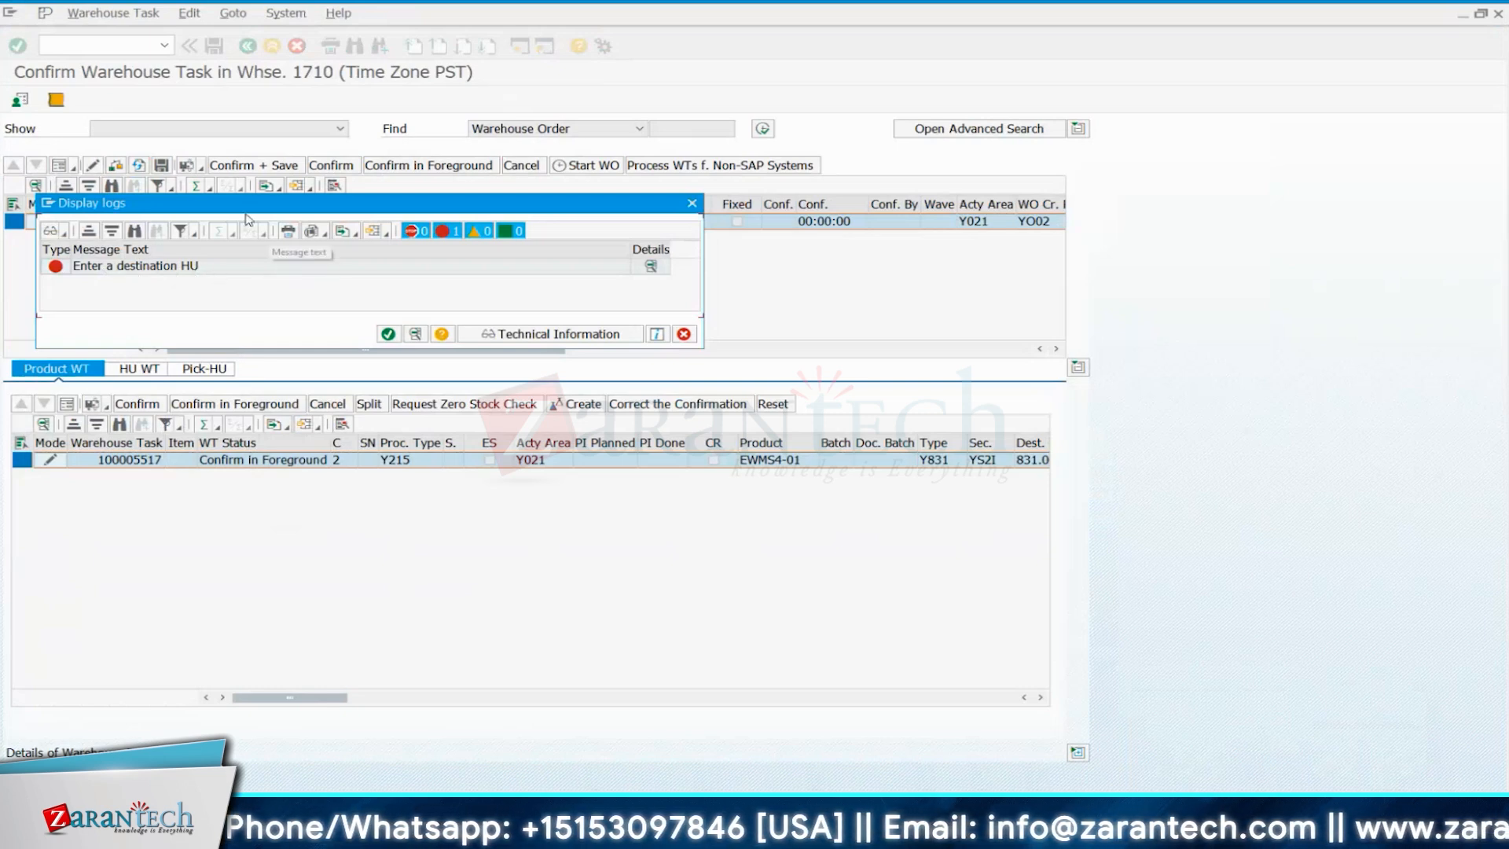
{"action": "left_click", "coordinate": [691, 203]}
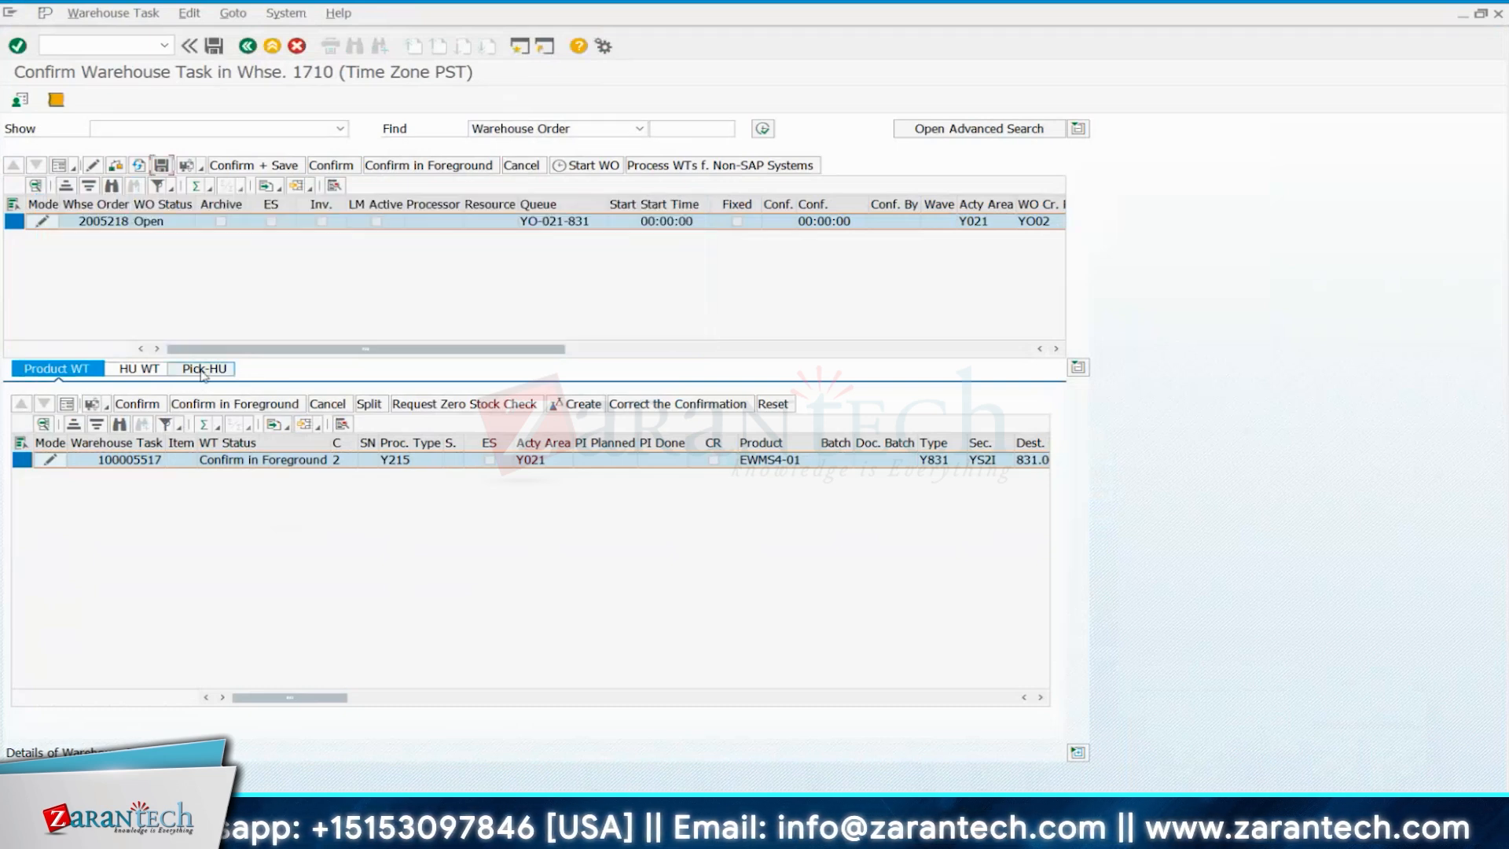
Create the warehouse order's pick handling unit with packaging material EWMS4-WBTRO00 at storage bin 831.00.01 and select it.
{"action": "left_click", "coordinate": [204, 369]}
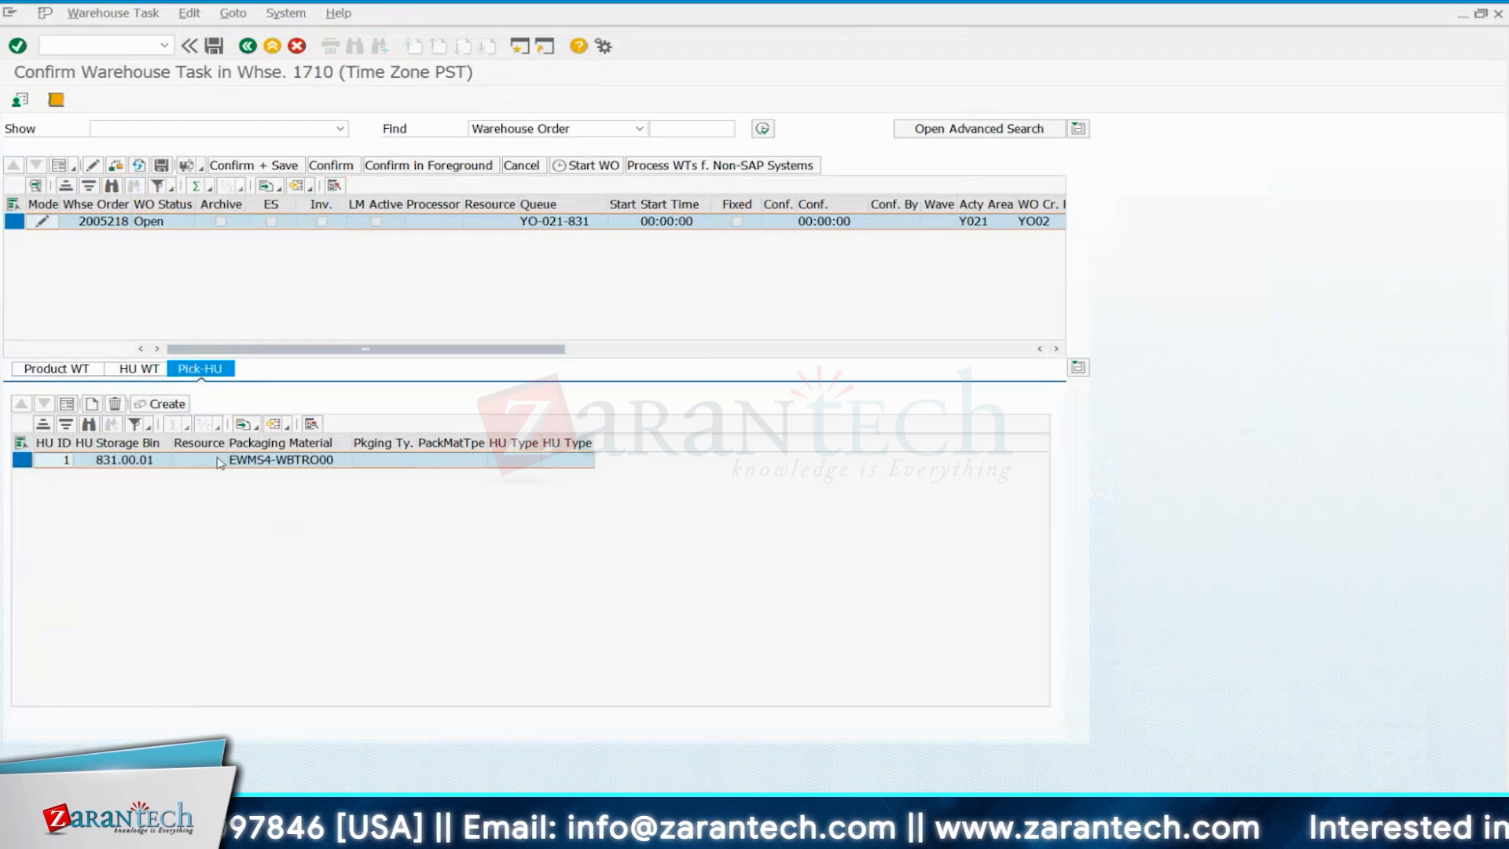
{"action": "left_click", "coordinate": [157, 405]}
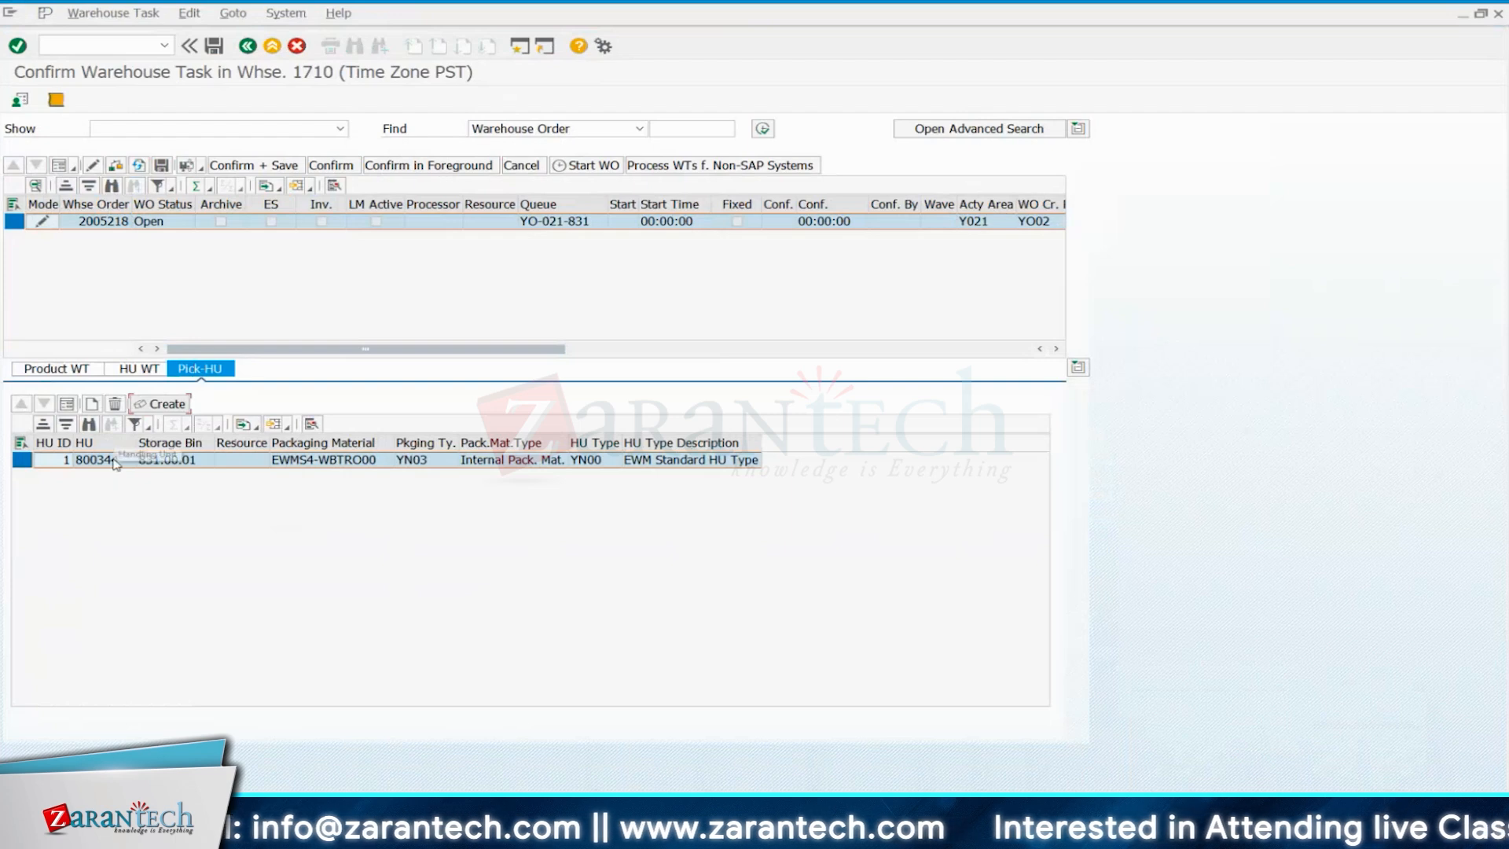
{"action": "left_click", "coordinate": [24, 459]}
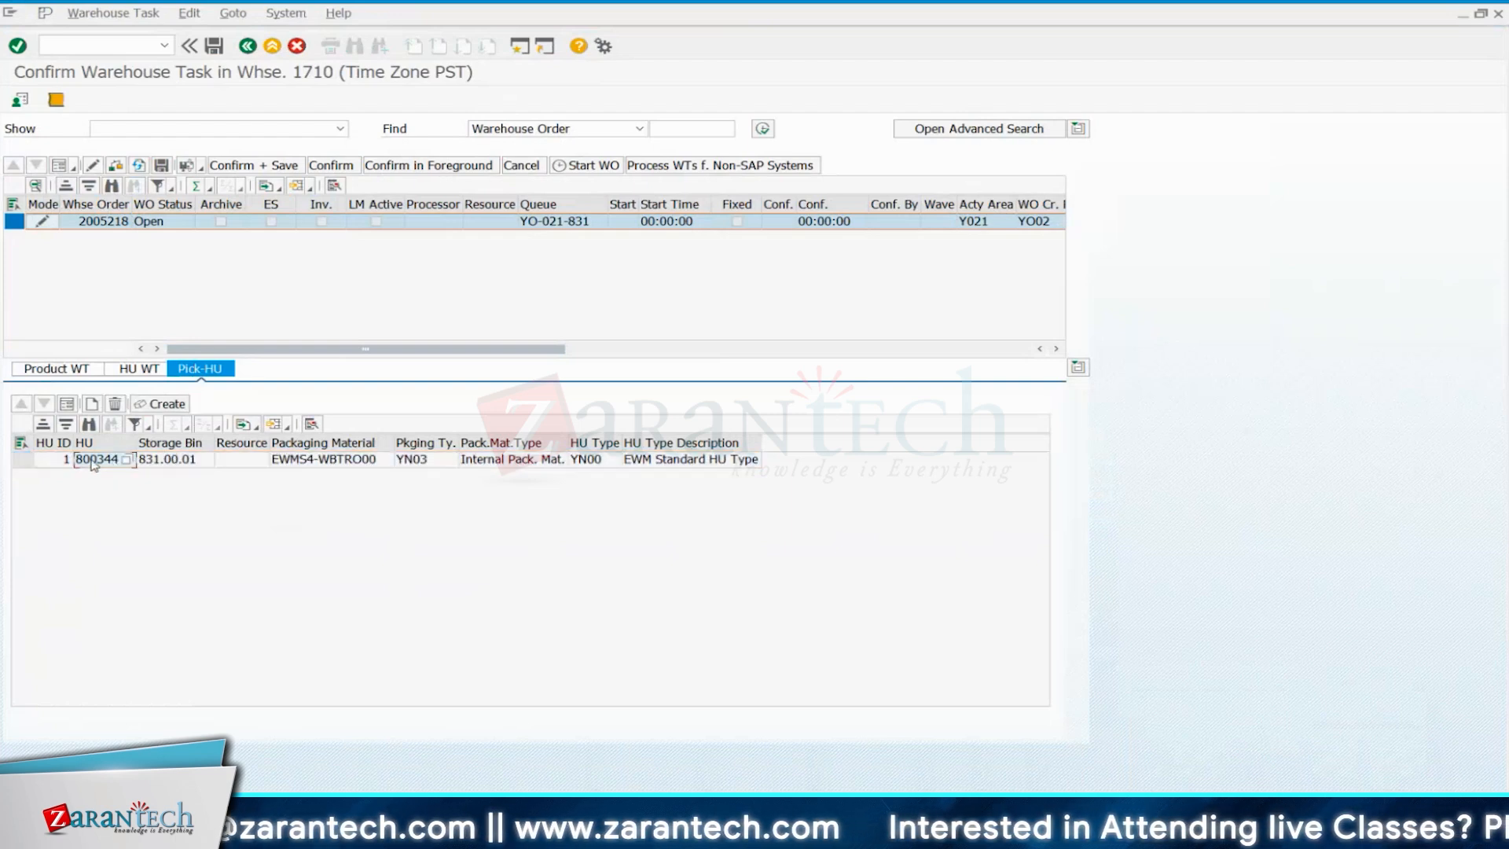
{"action": "left_click", "coordinate": [24, 459]}
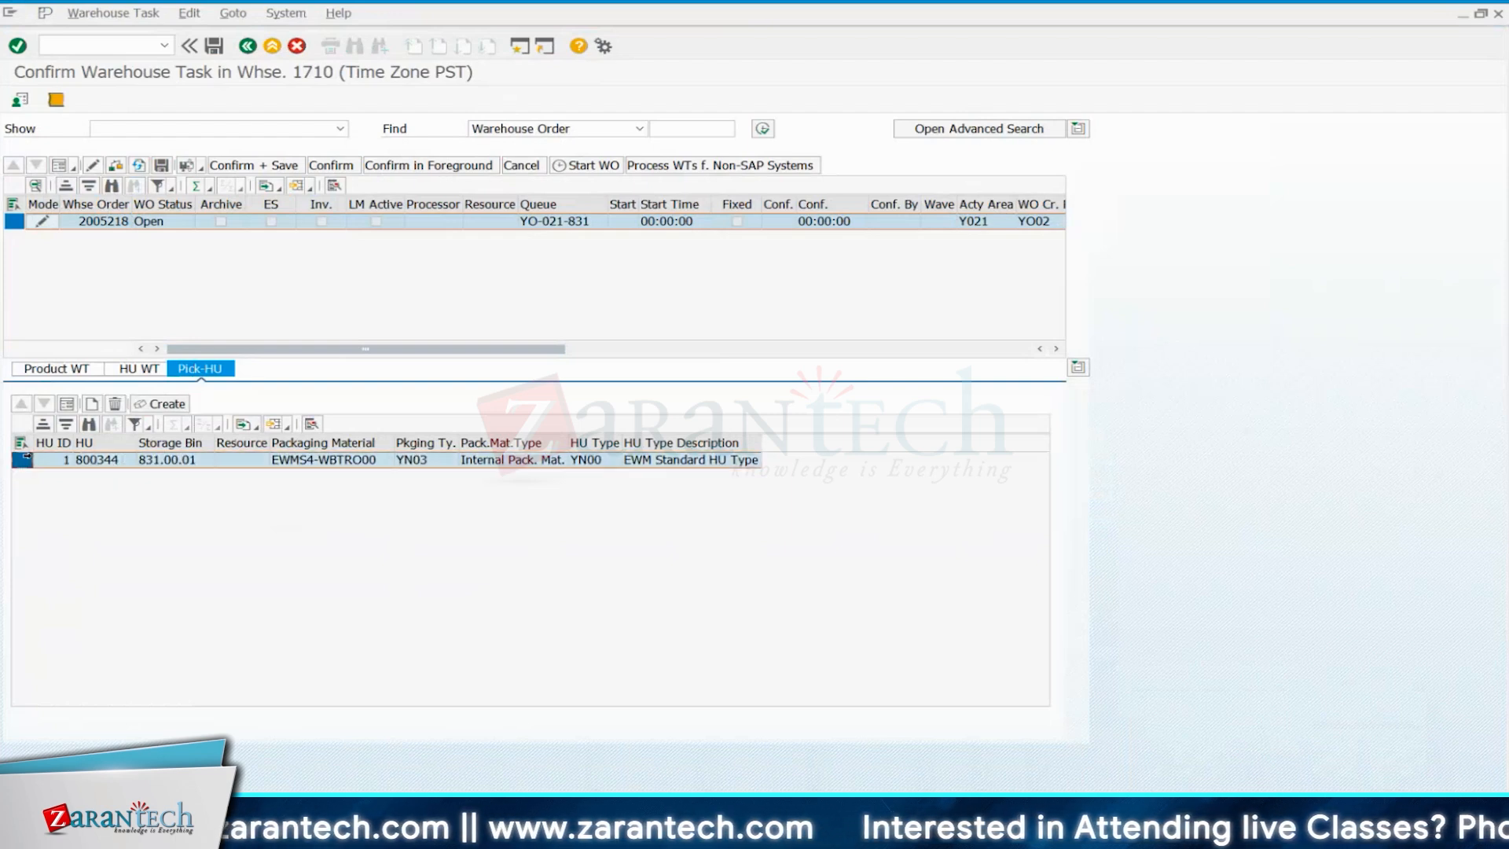
Try to confirm the warehouse order in foreground with the selected pick handling unit and save.
{"action": "left_click", "coordinate": [458, 166]}
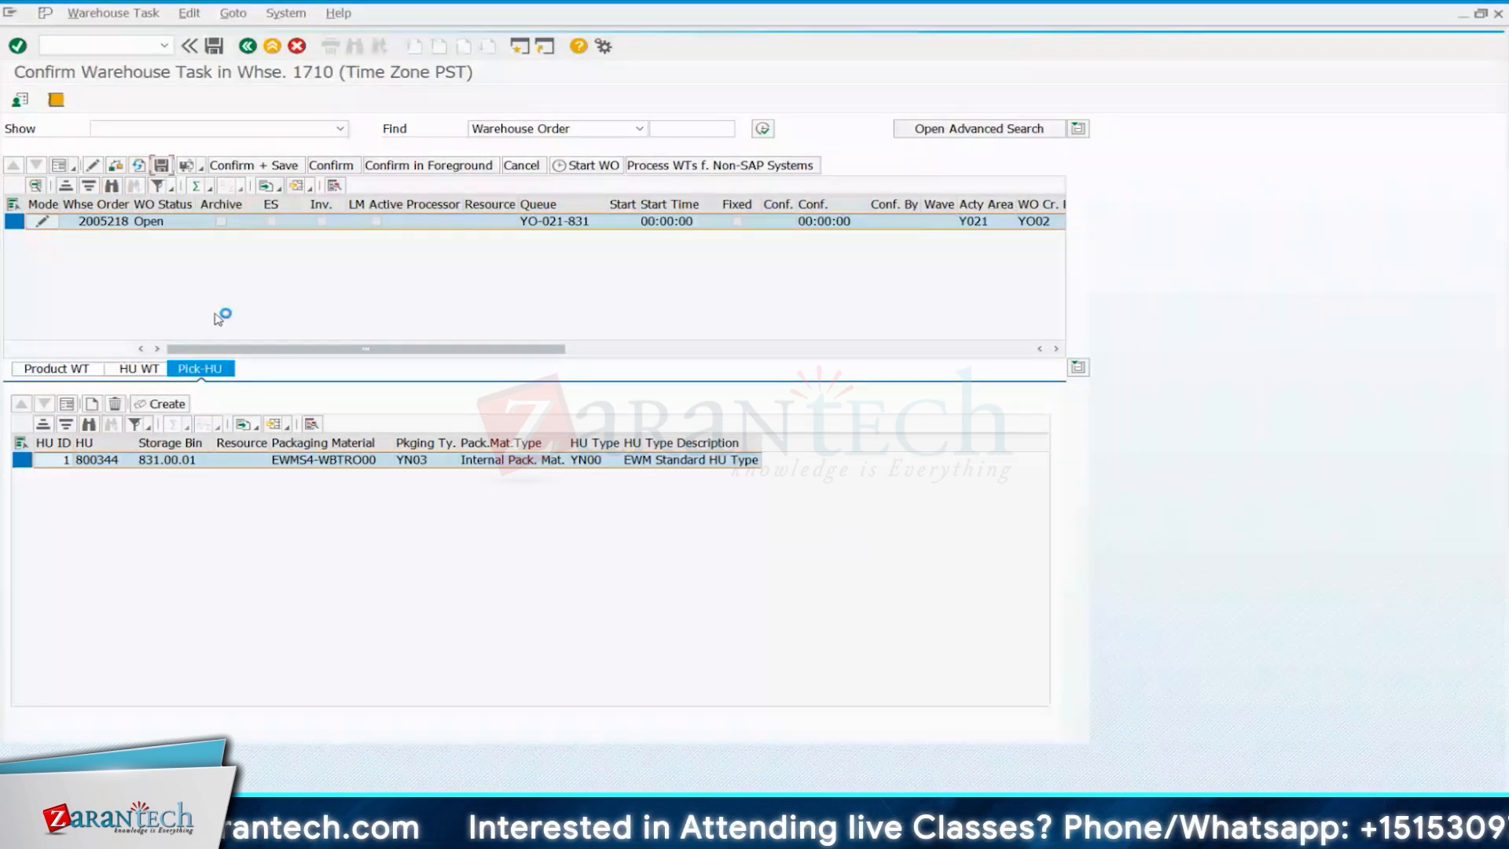
{"action": "left_click", "coordinate": [197, 463]}
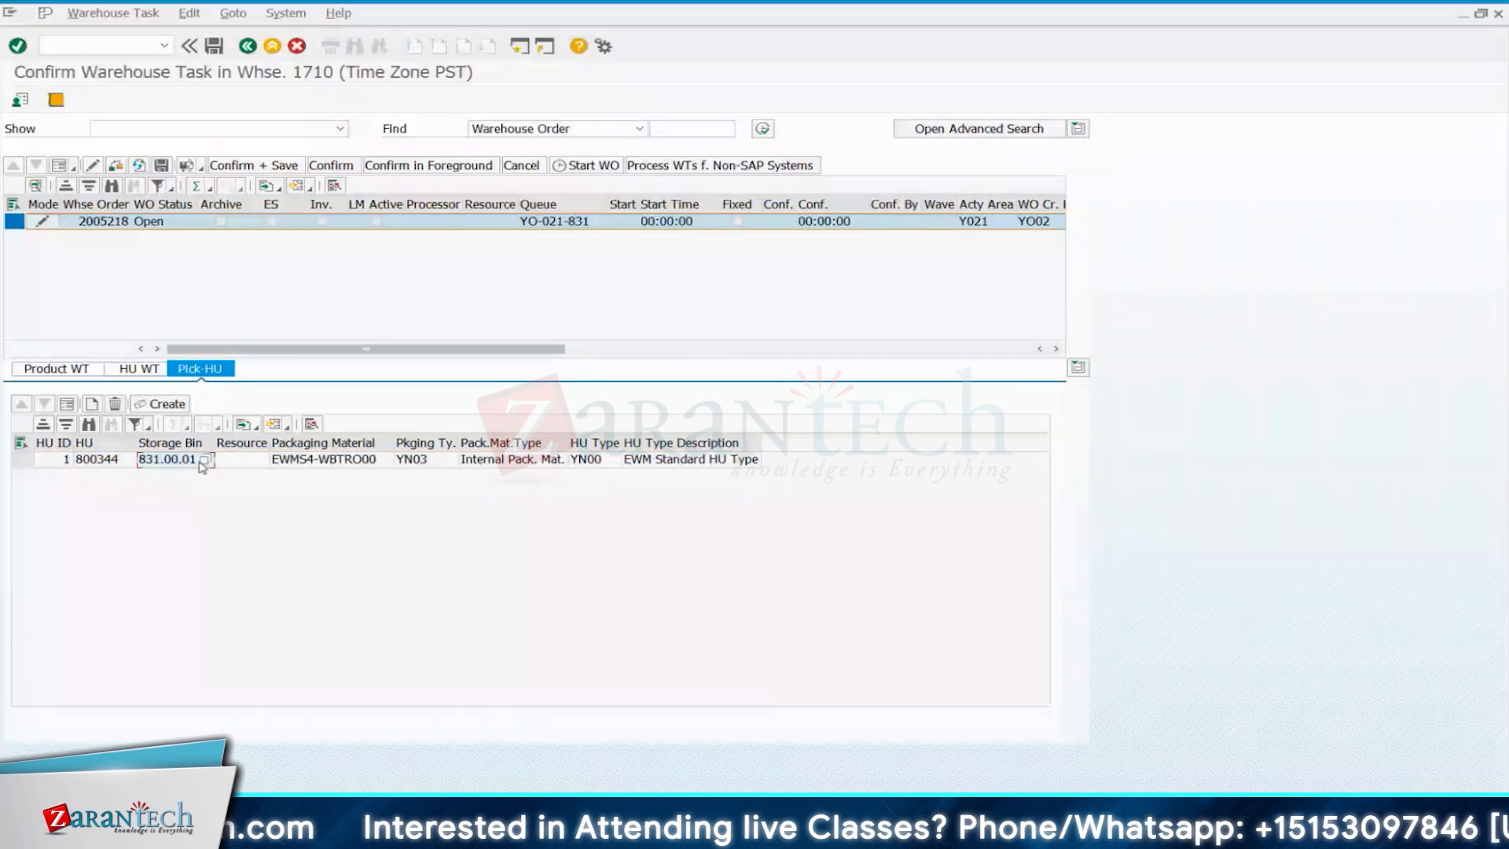
{"action": "left_click", "coordinate": [241, 464]}
{"action": "key", "text": "shift+Tab"}
{"action": "key", "text": "shift+Tab"}
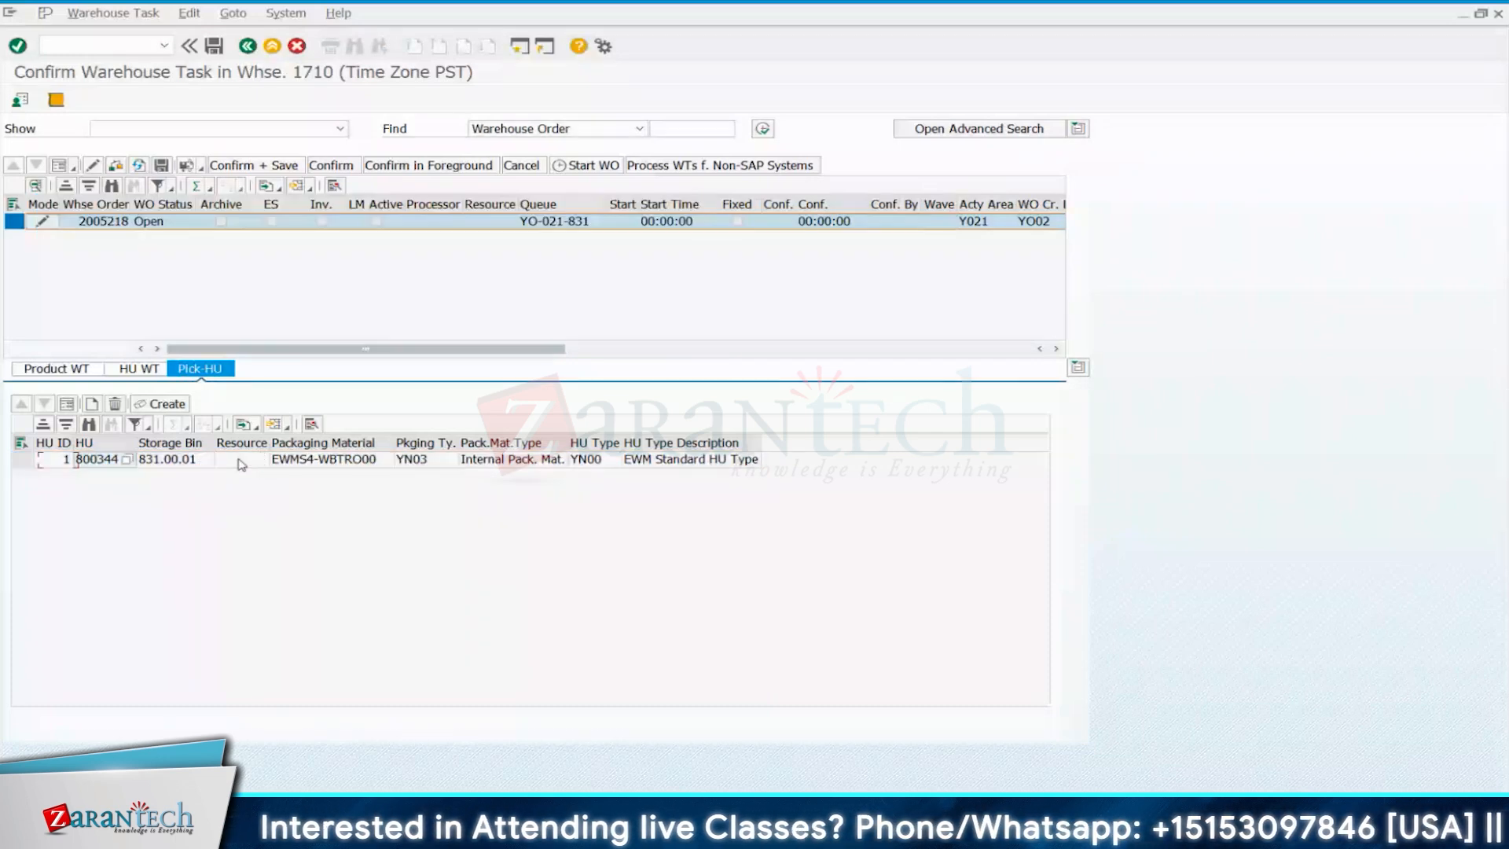
Set the product warehouse task's destination TU to 800344 and try to confirm the task and warehouse order in foreground.
{"action": "left_click", "coordinate": [73, 371]}
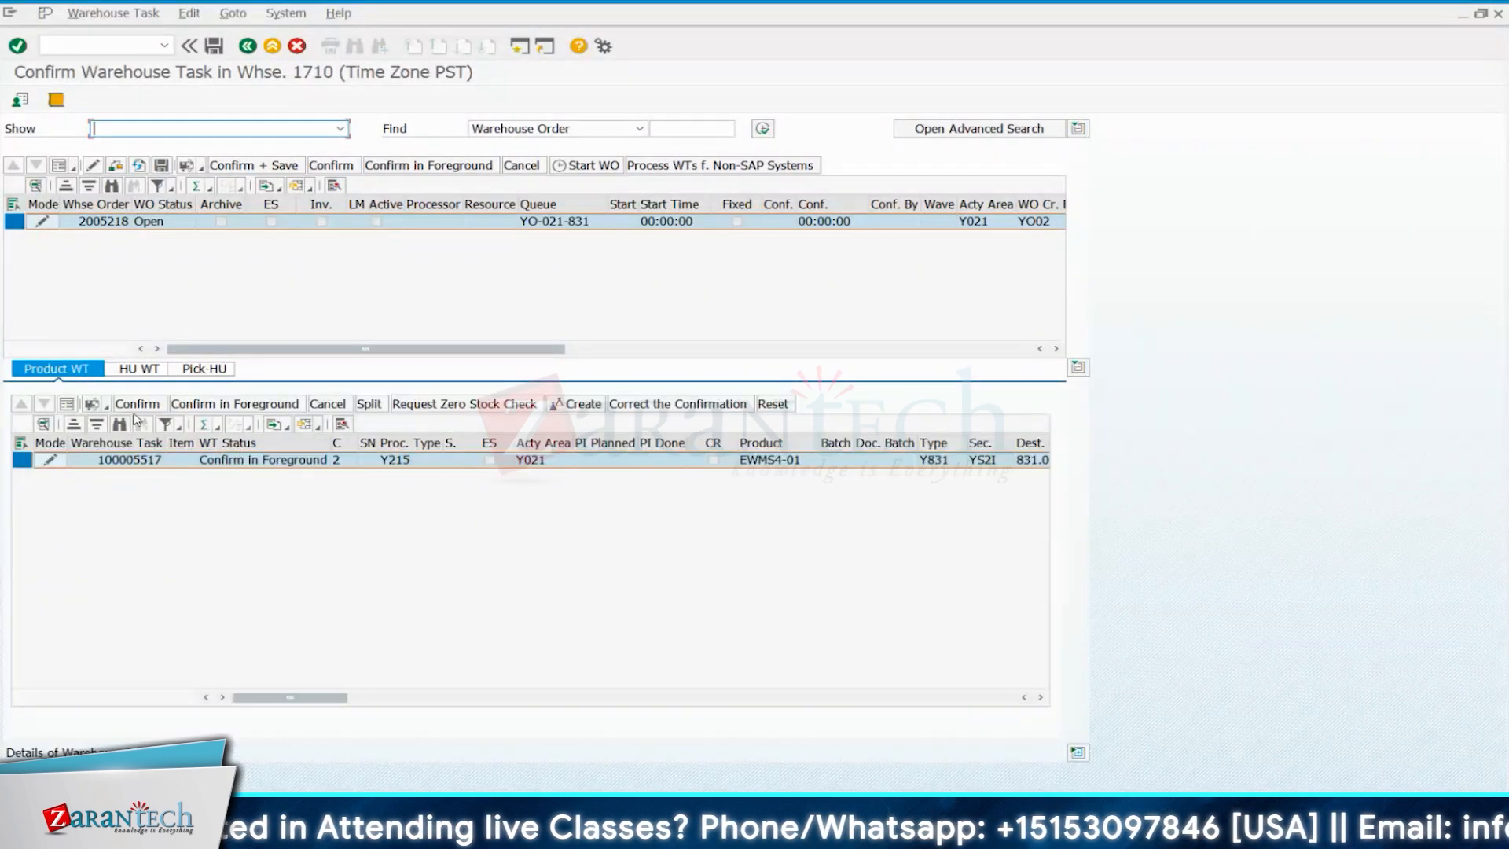
{"action": "left_click", "coordinate": [90, 405]}
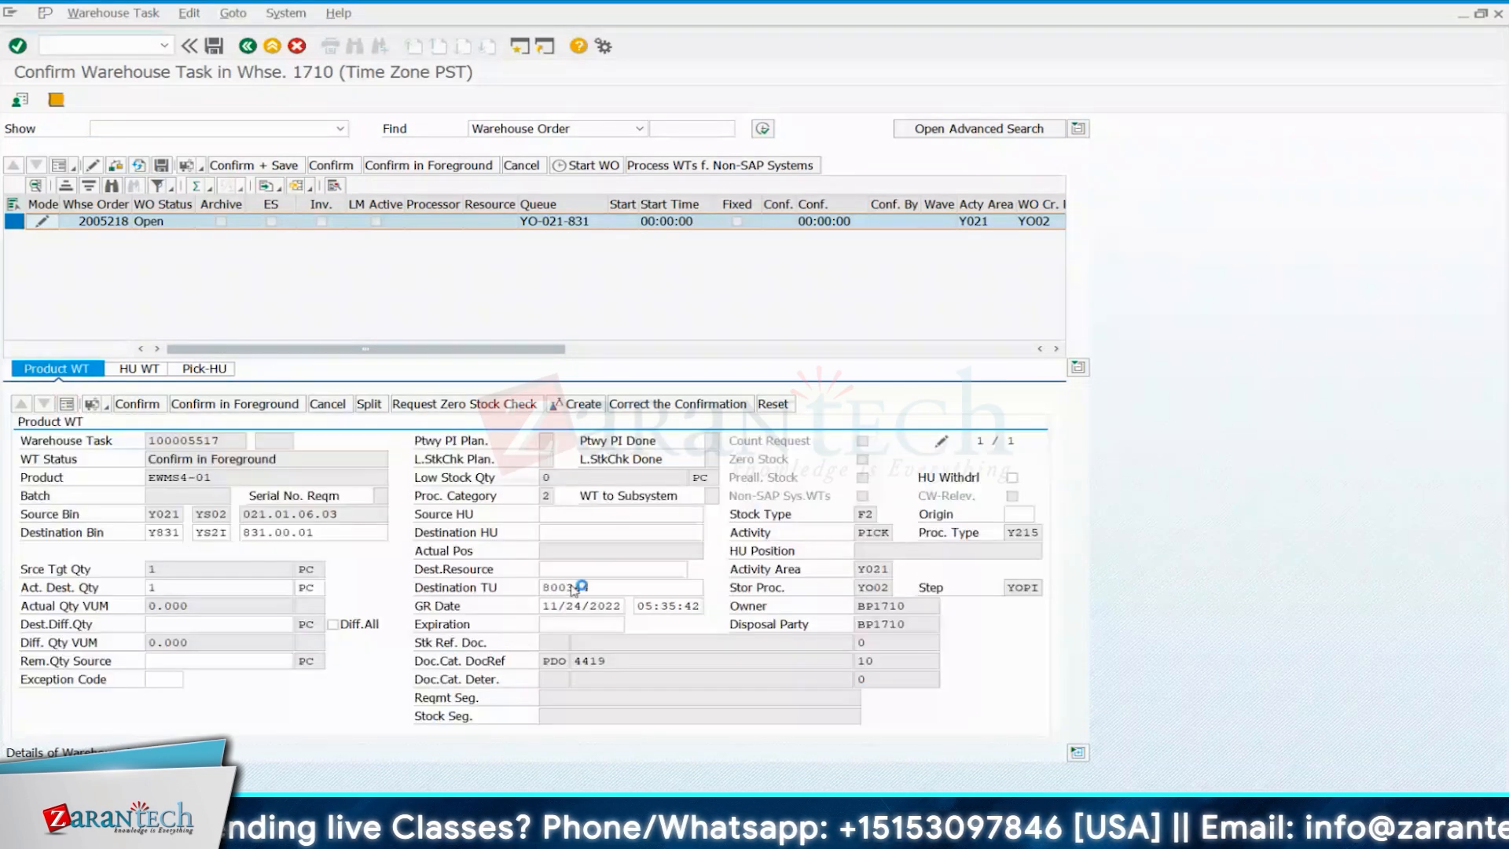
{"action": "double_click", "coordinate": [576, 587]}
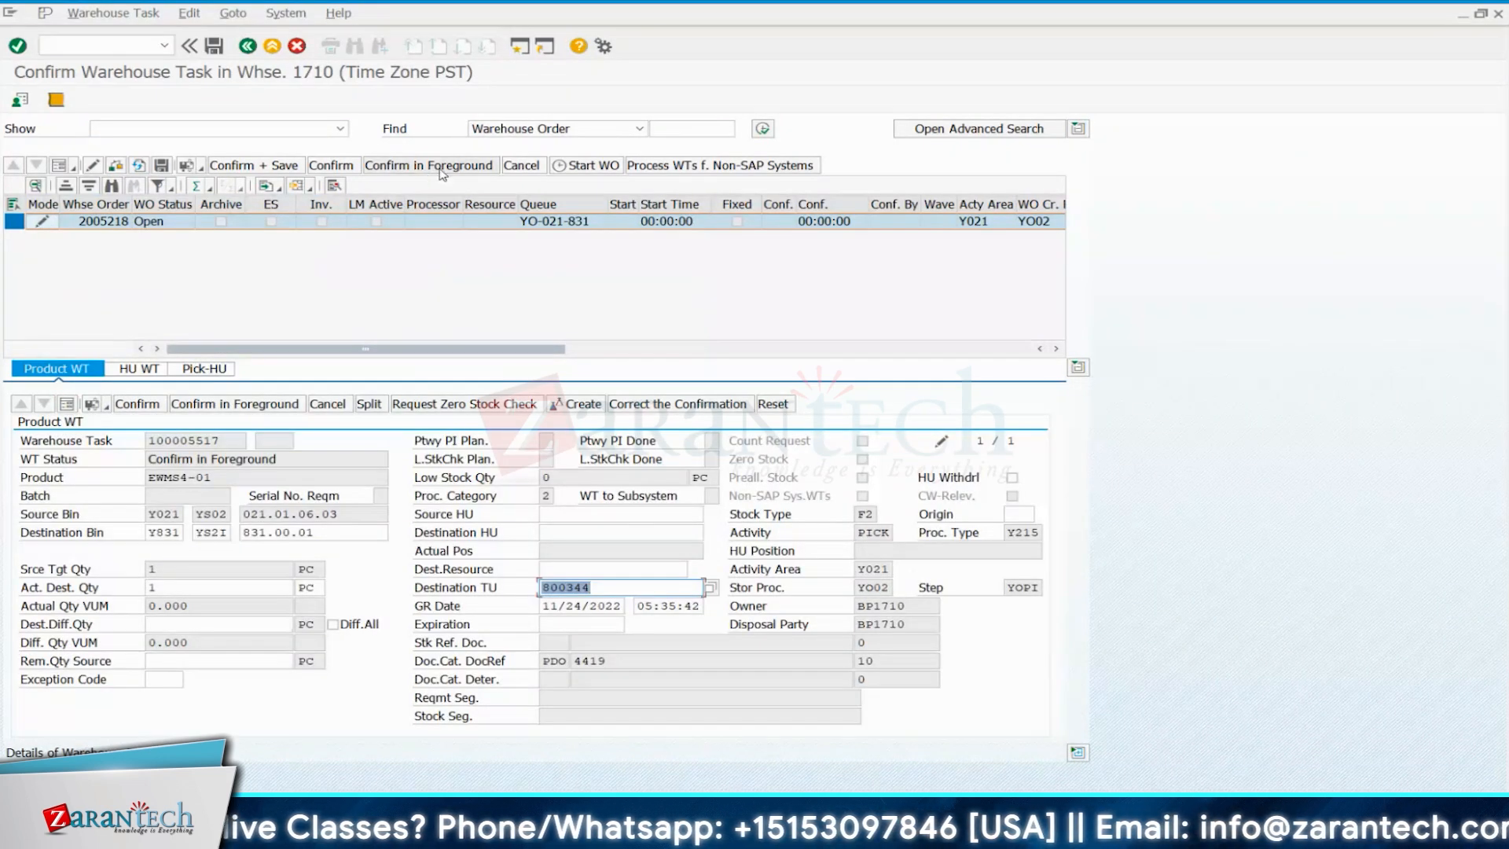
{"action": "left_click", "coordinate": [239, 411]}
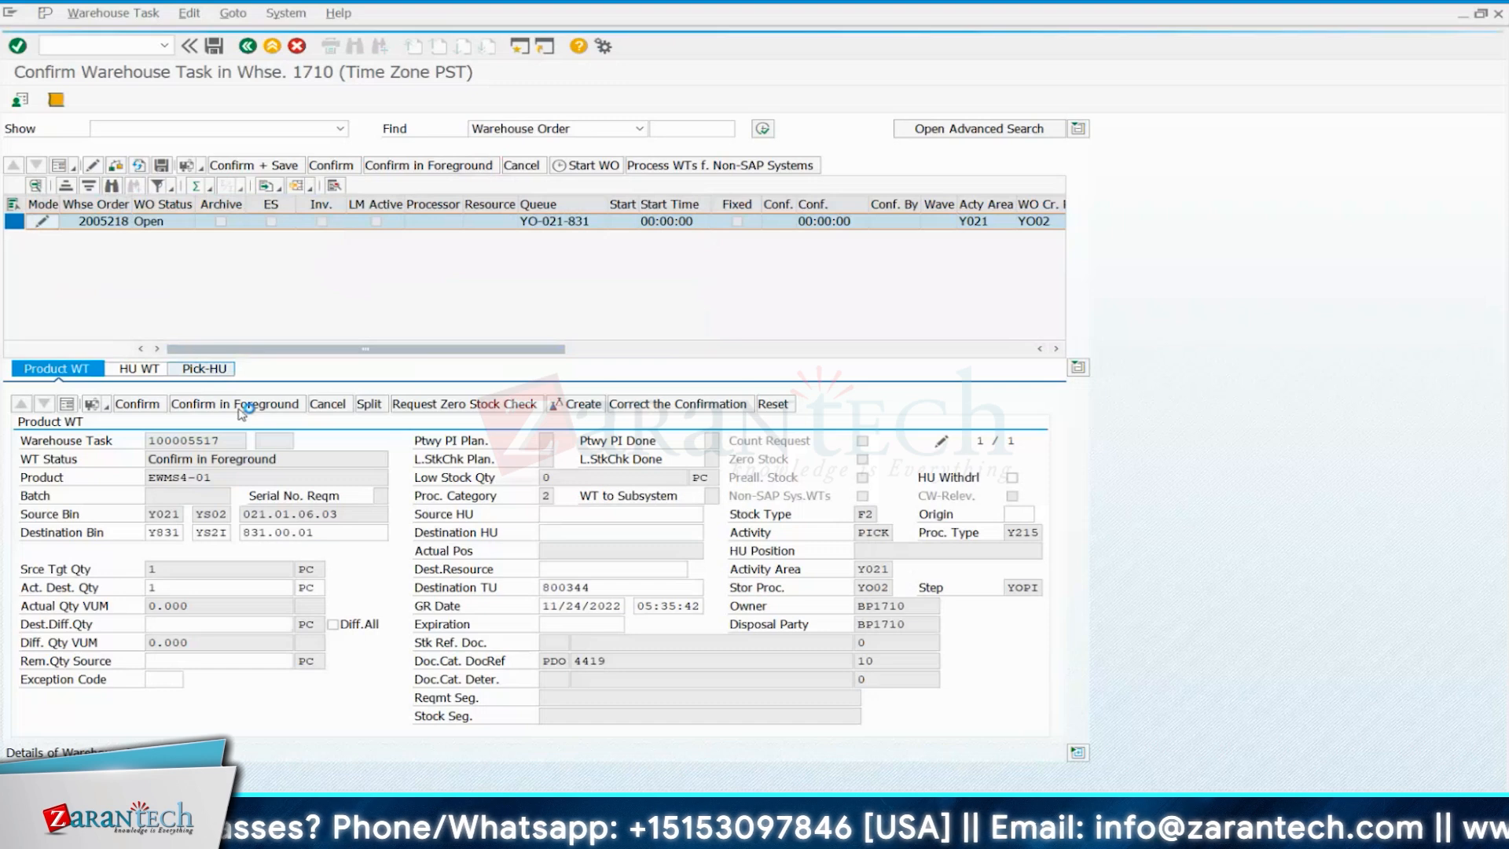
{"action": "left_click", "coordinate": [692, 204]}
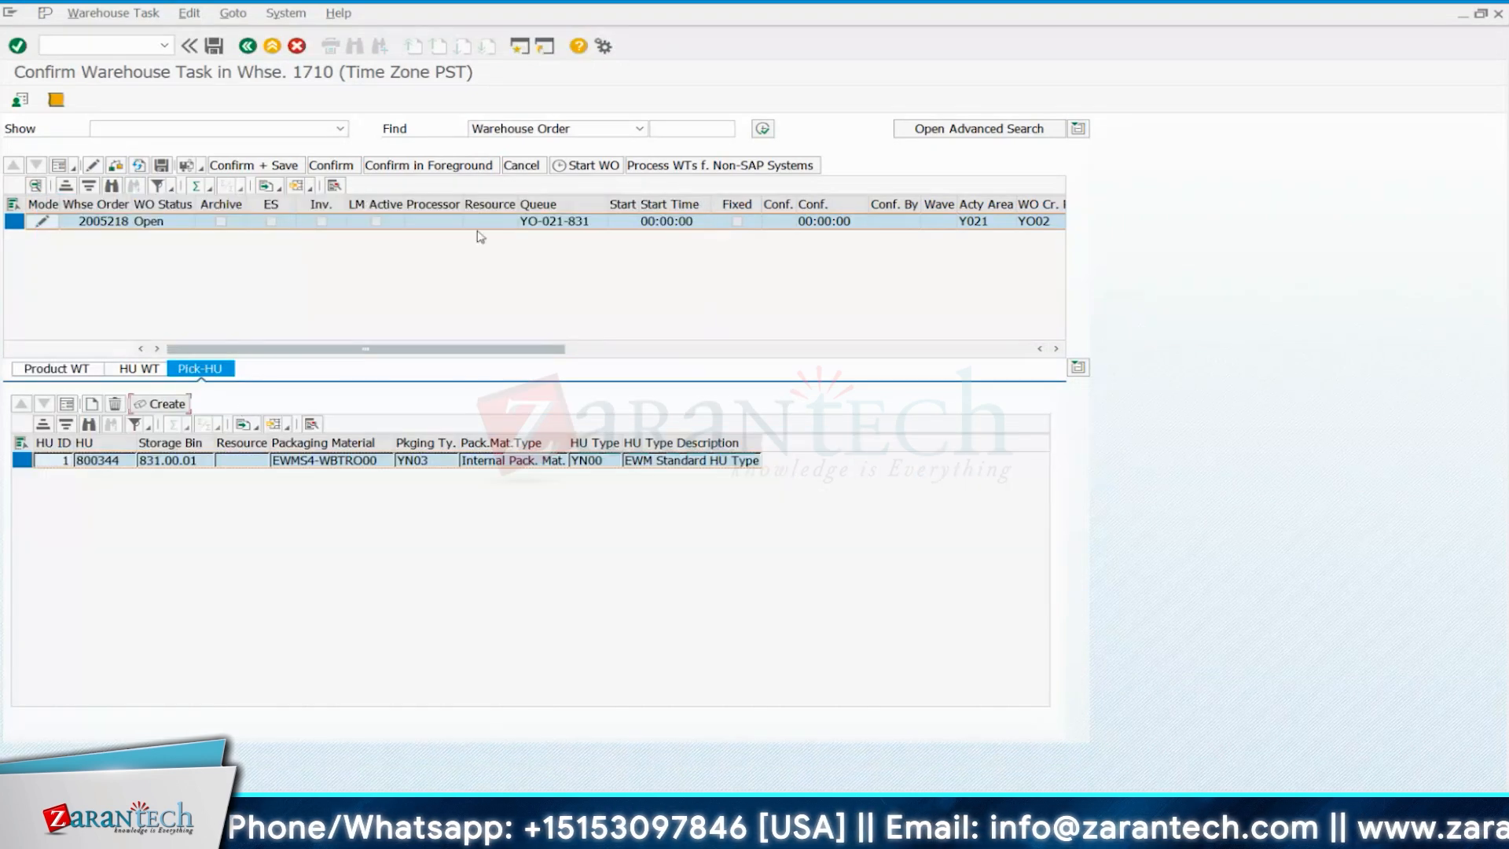
{"action": "left_click", "coordinate": [462, 169]}
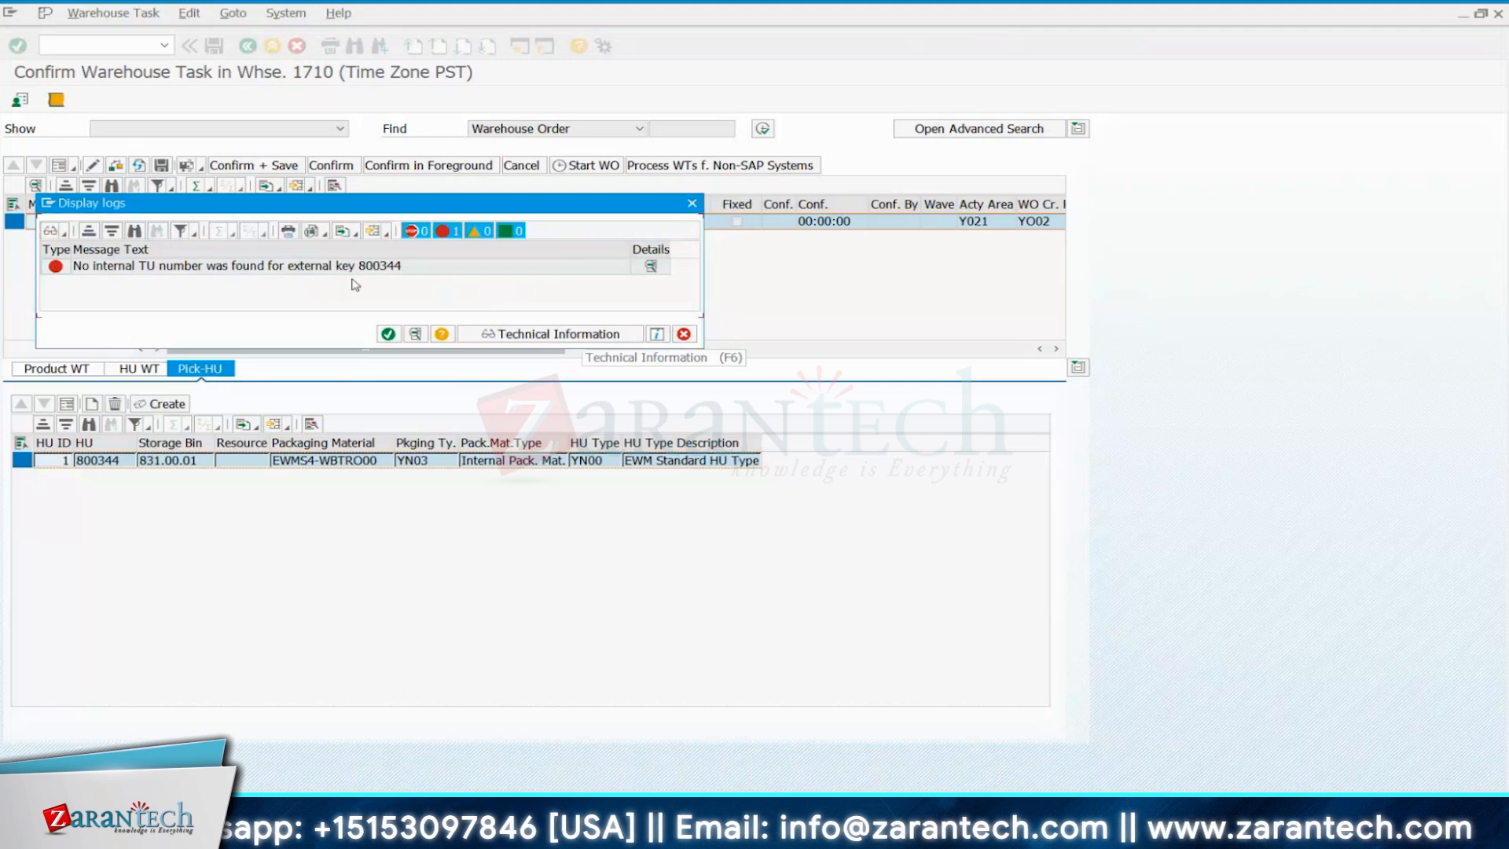
{"action": "left_click", "coordinate": [691, 203]}
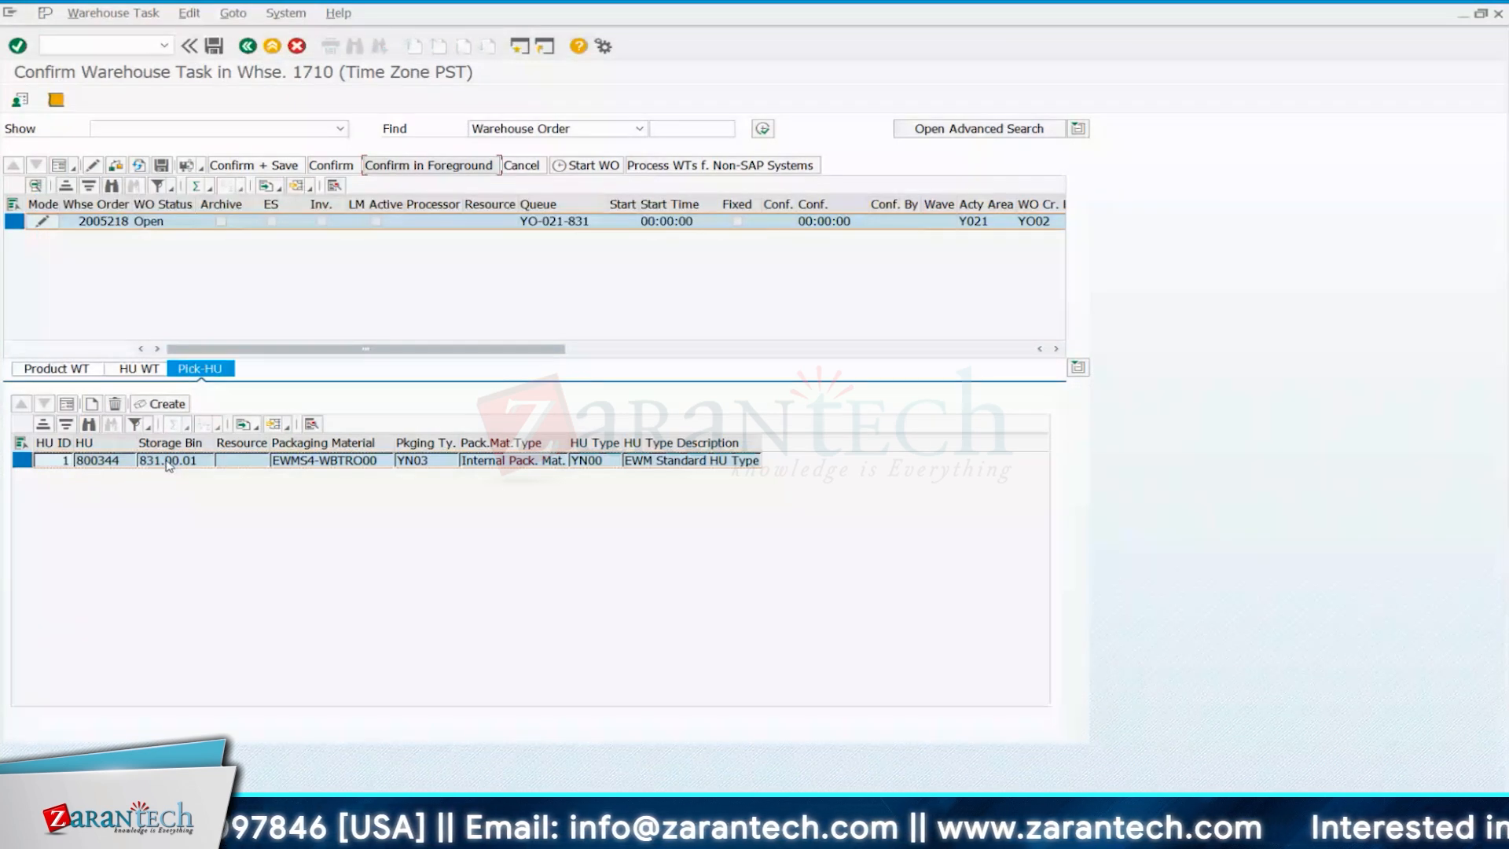
Add a second pick handling unit row, delete it, and try to remove the assignment of handling unit 800344.
{"action": "left_click", "coordinate": [25, 462]}
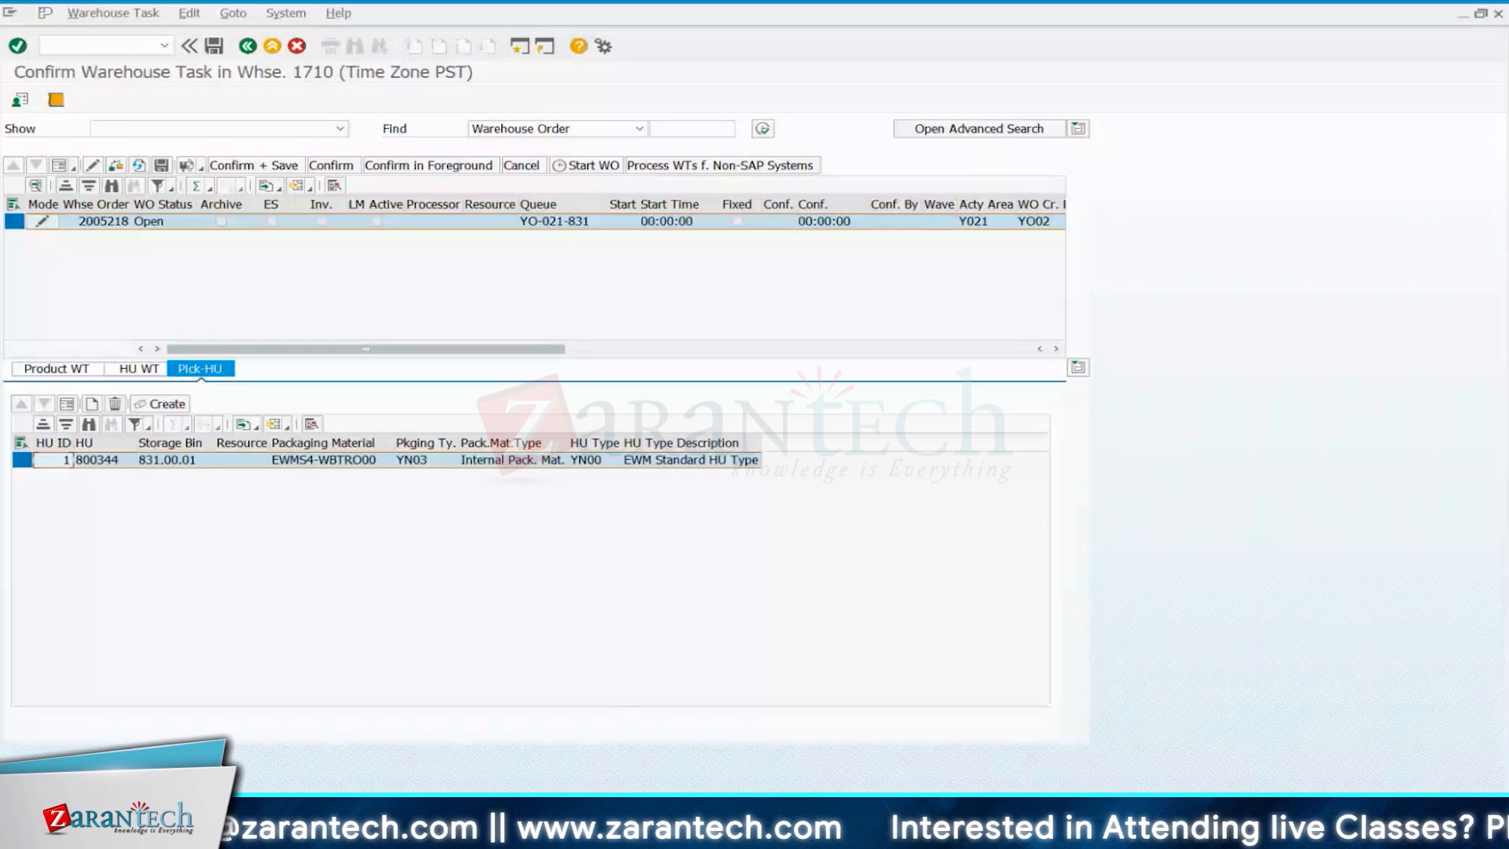
{"action": "key", "text": "Return"}
{"action": "left_click", "coordinate": [389, 334]}
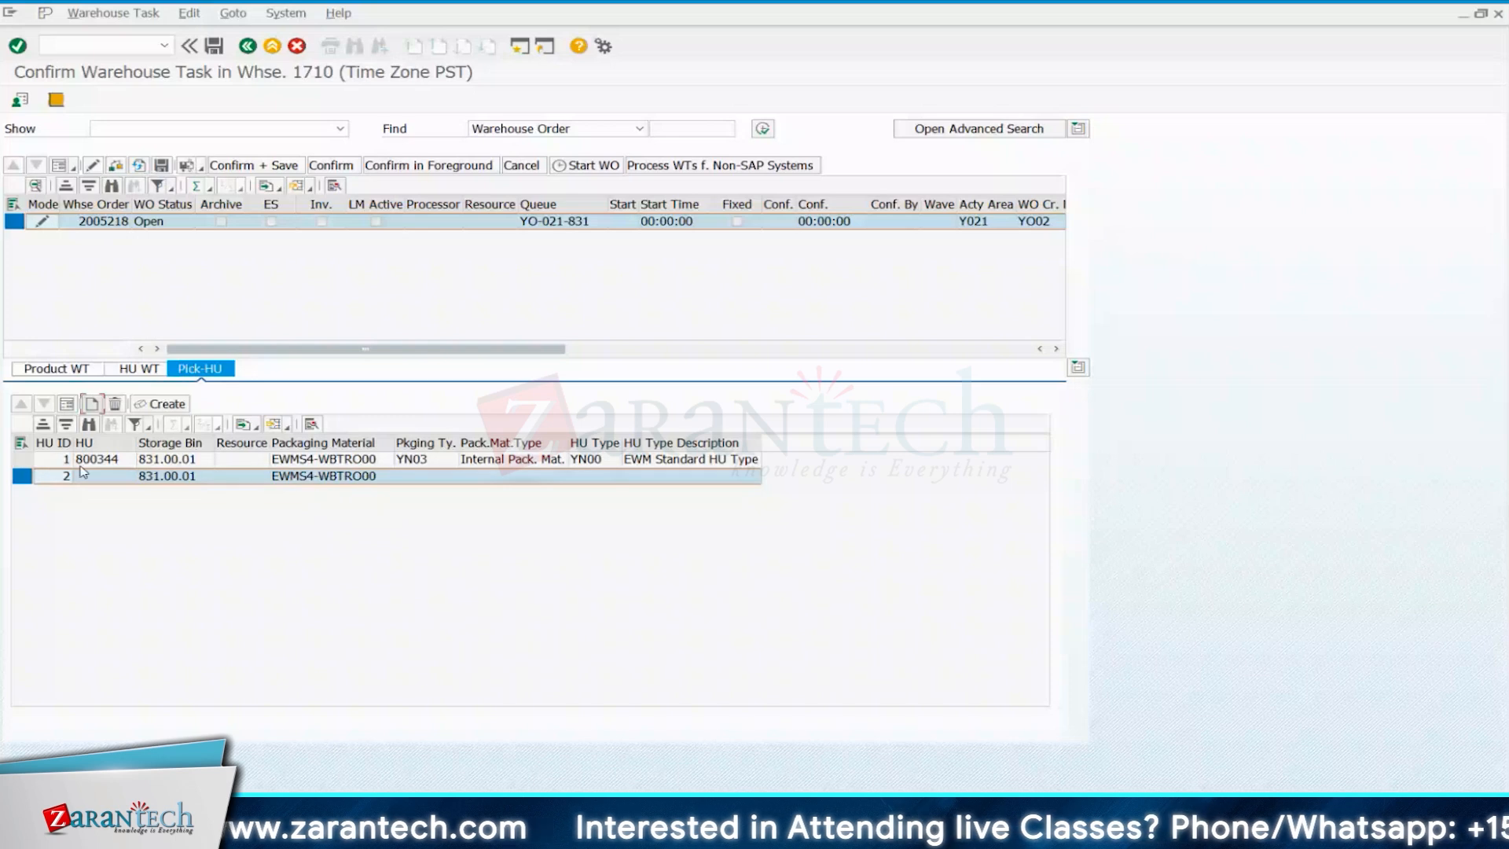
{"action": "key", "text": "Return"}
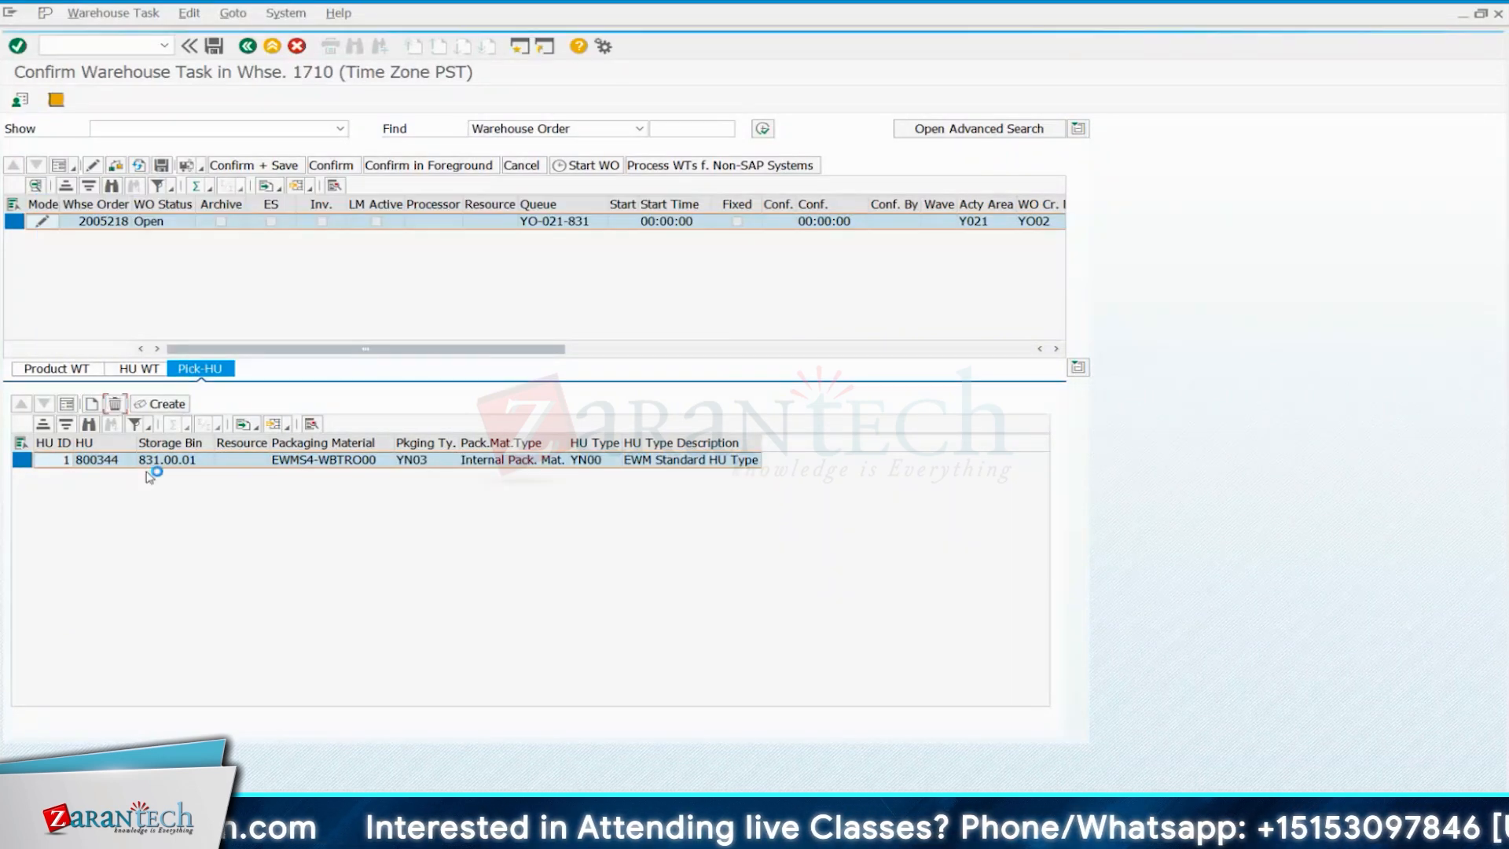
{"action": "left_click", "coordinate": [389, 352]}
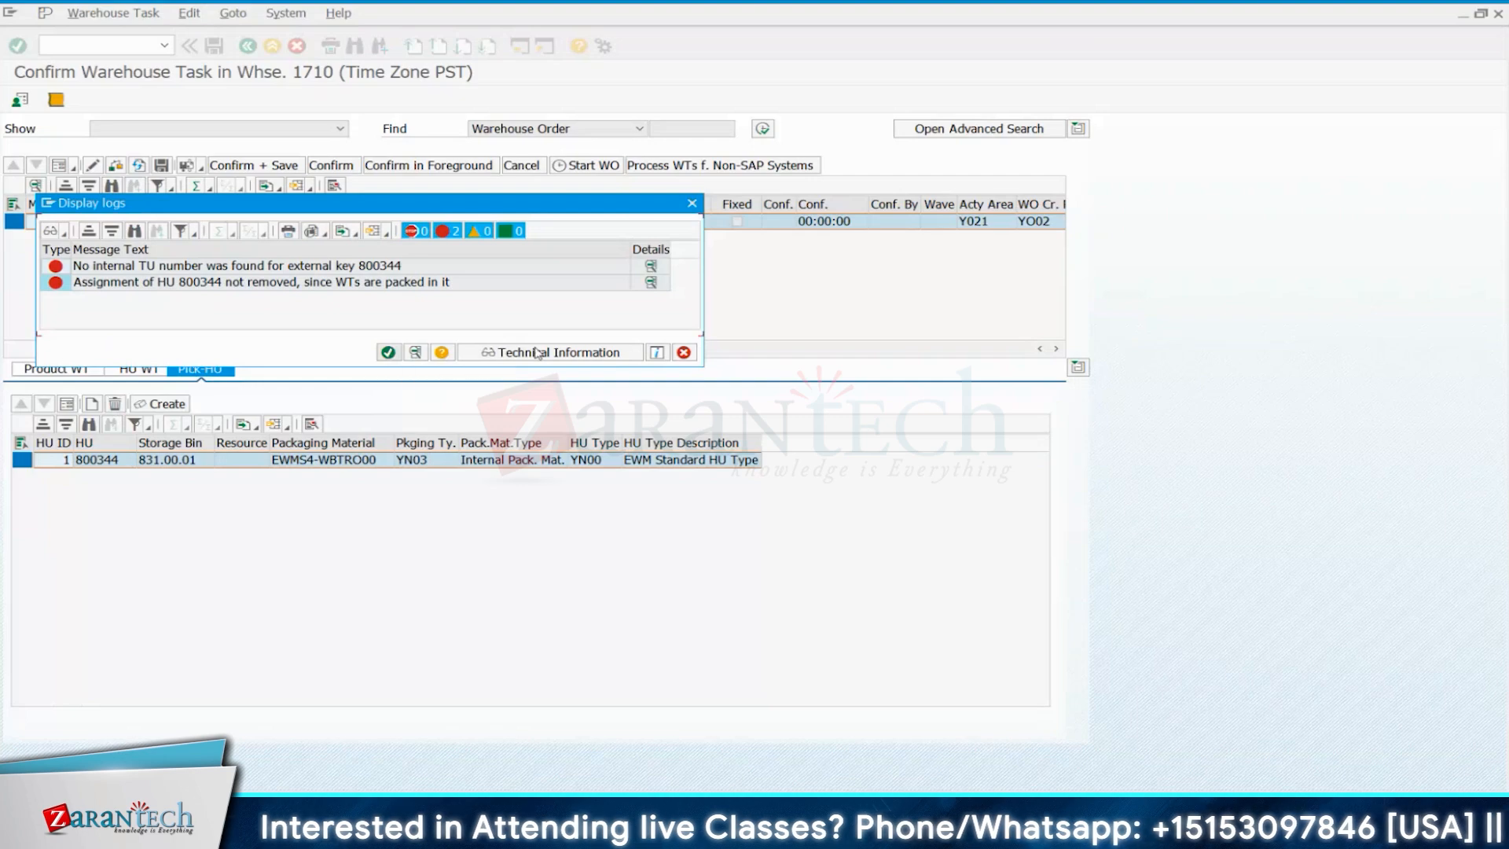
Clear the destination TU in the product warehouse task and try again to delete the pick handling unit.
{"action": "left_click", "coordinate": [691, 206]}
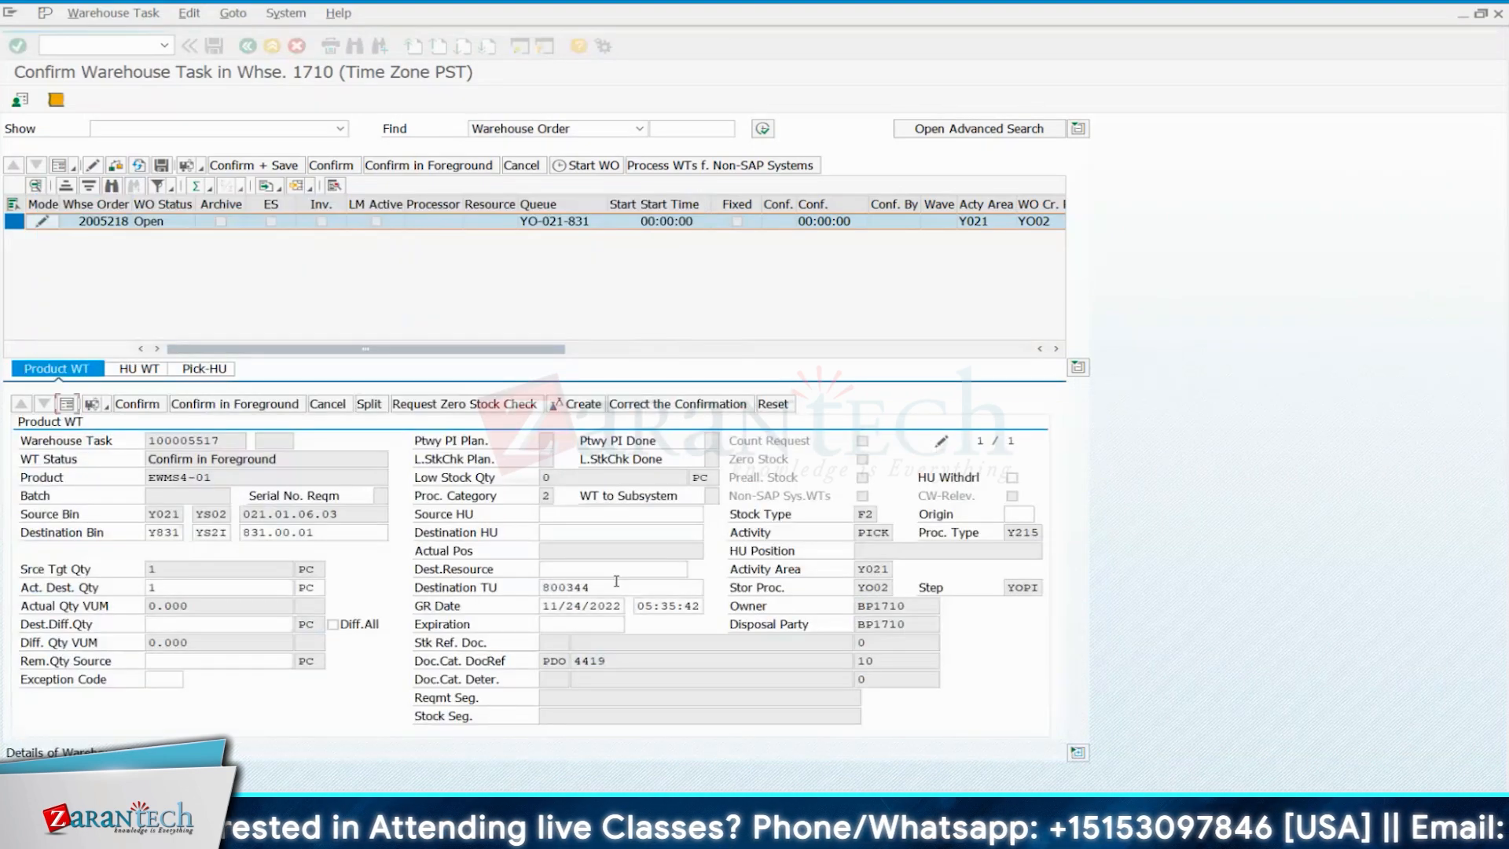
{"action": "left_click", "coordinate": [612, 586]}
{"action": "left_click", "coordinate": [737, 298]}
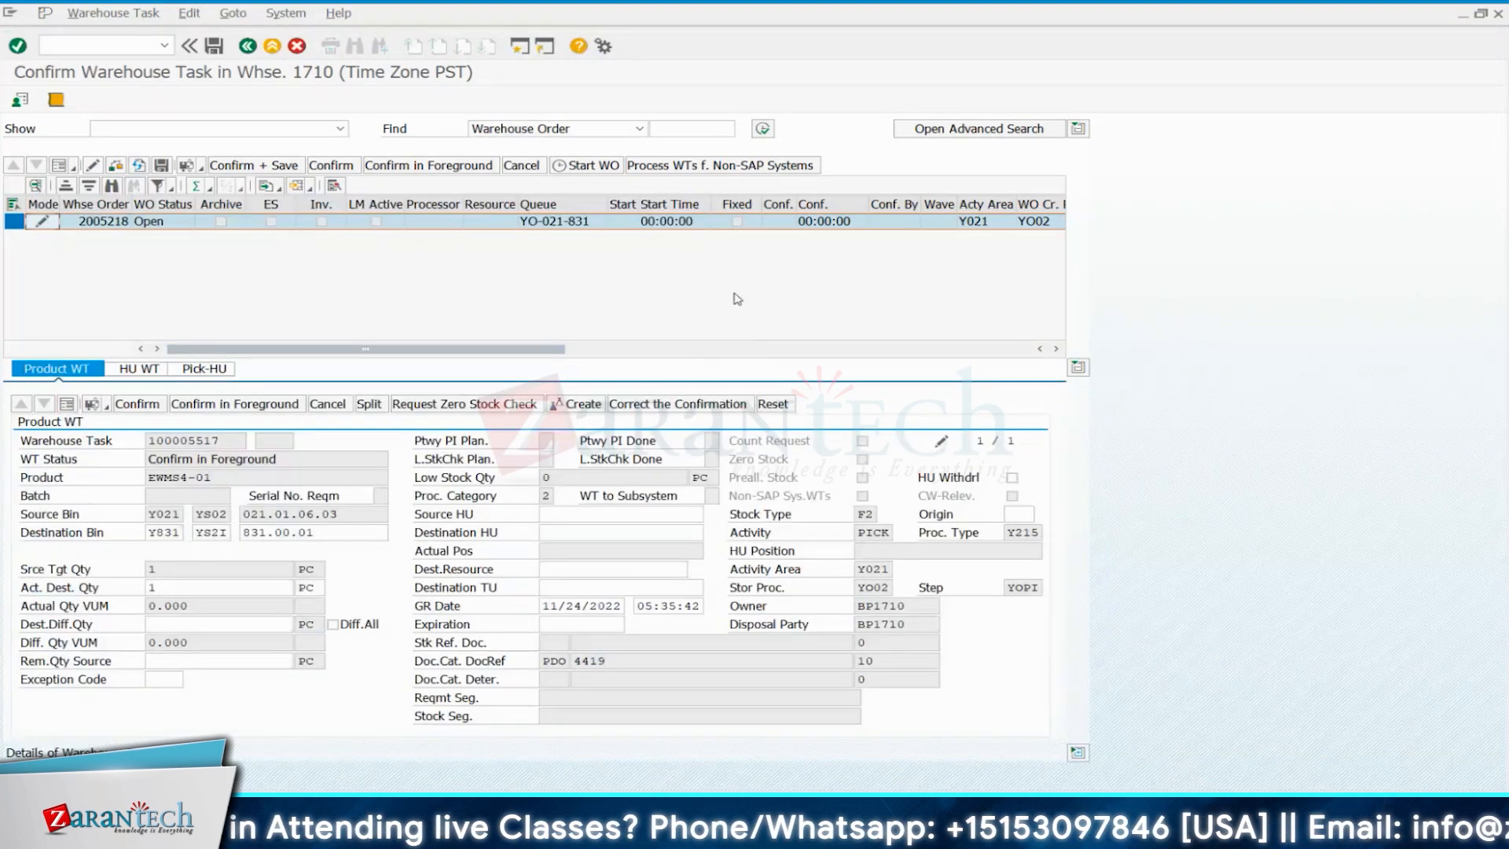
{"action": "left_click", "coordinate": [206, 369]}
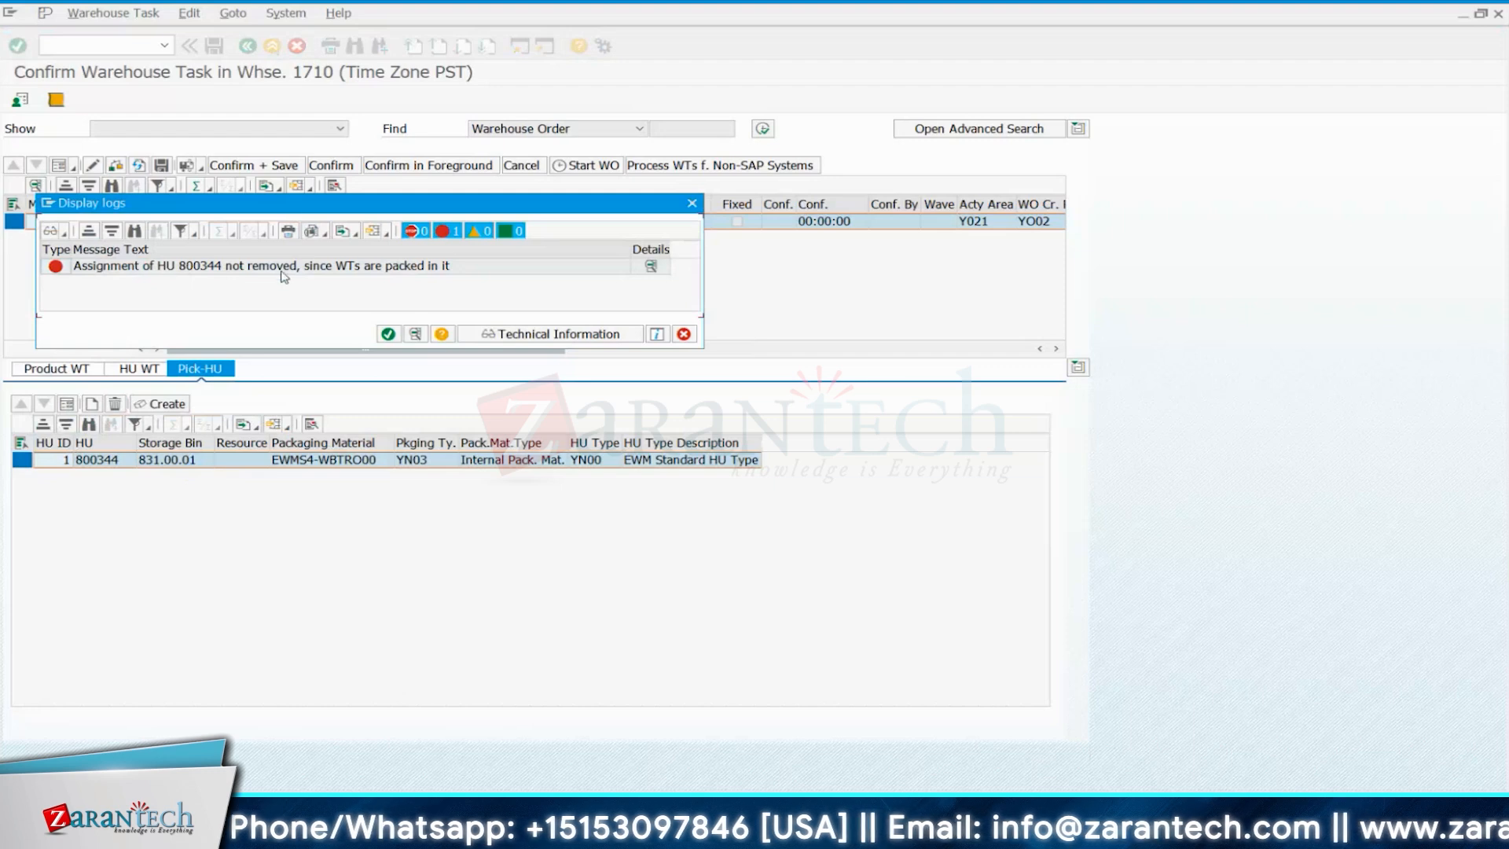
{"action": "left_click", "coordinate": [691, 204]}
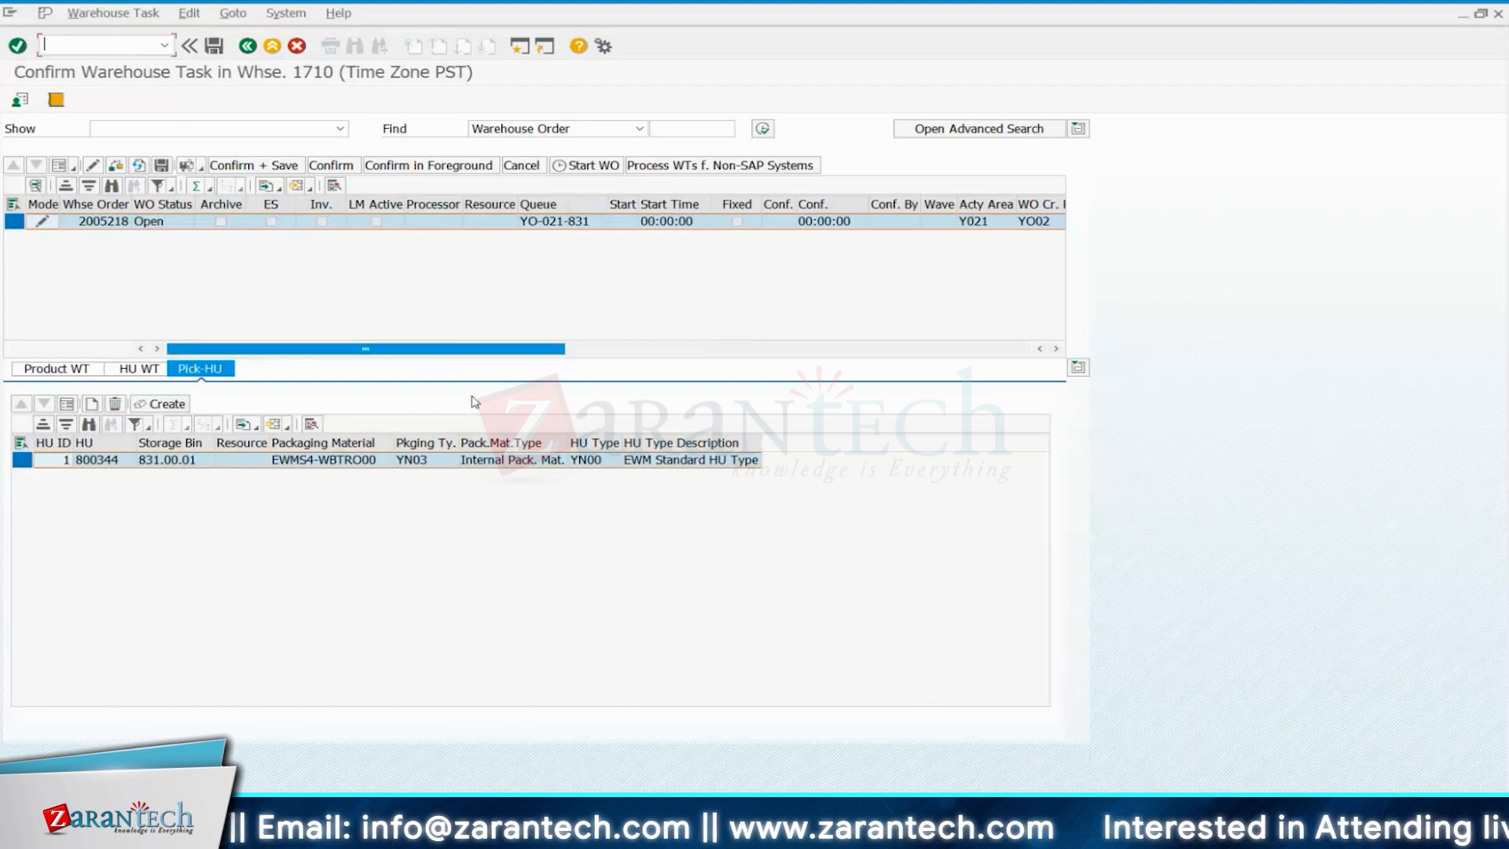
Search the packaging materials for *EWMS4-CAR* and try to assign EWMS4-CAR00 to the pick handling unit.
{"action": "left_click", "coordinate": [341, 462]}
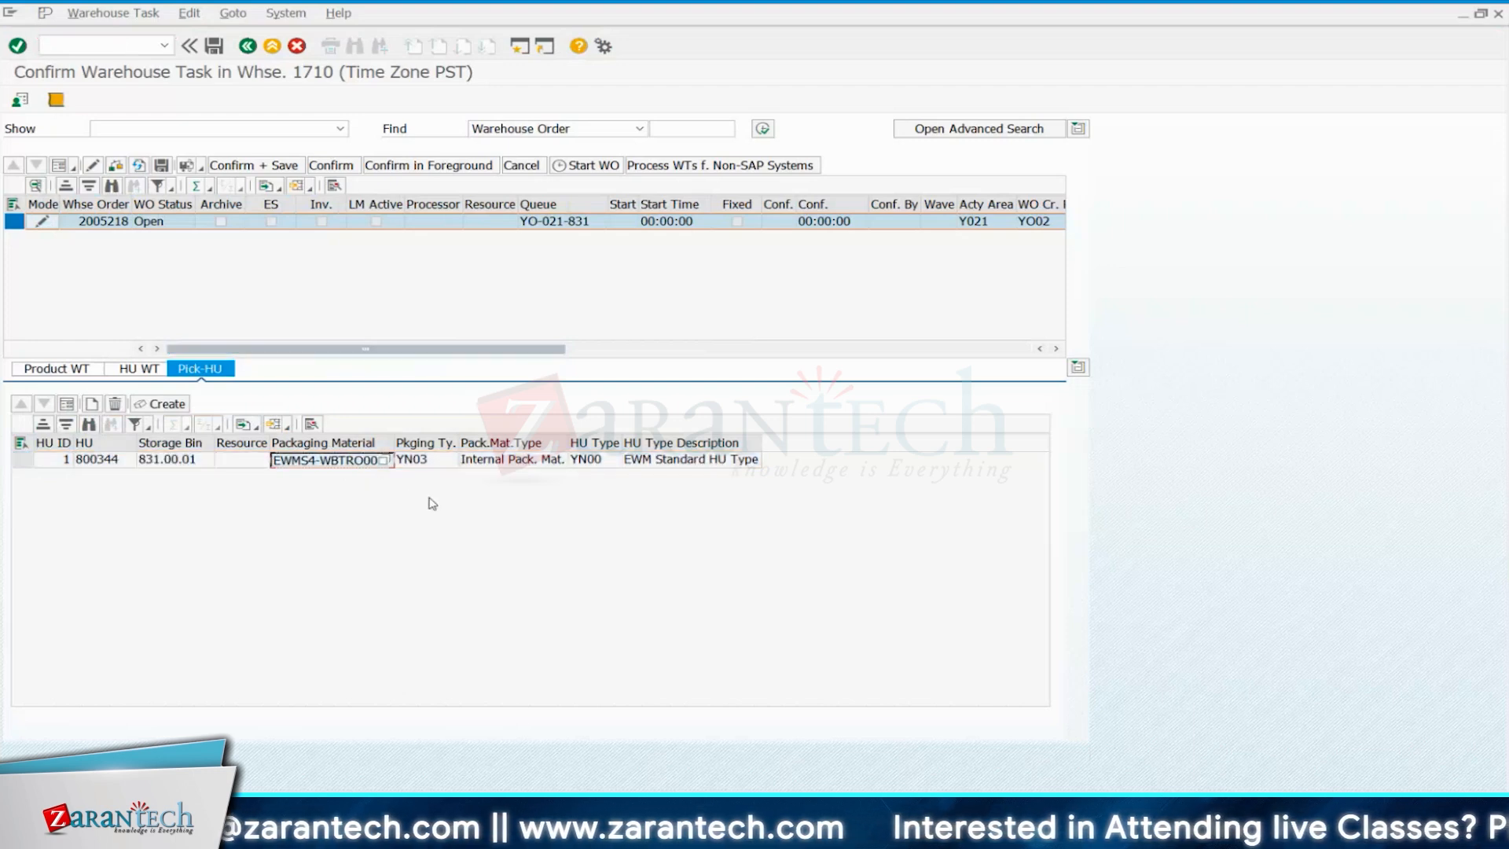
{"action": "left_click", "coordinate": [384, 461]}
{"action": "type", "text": "*"}
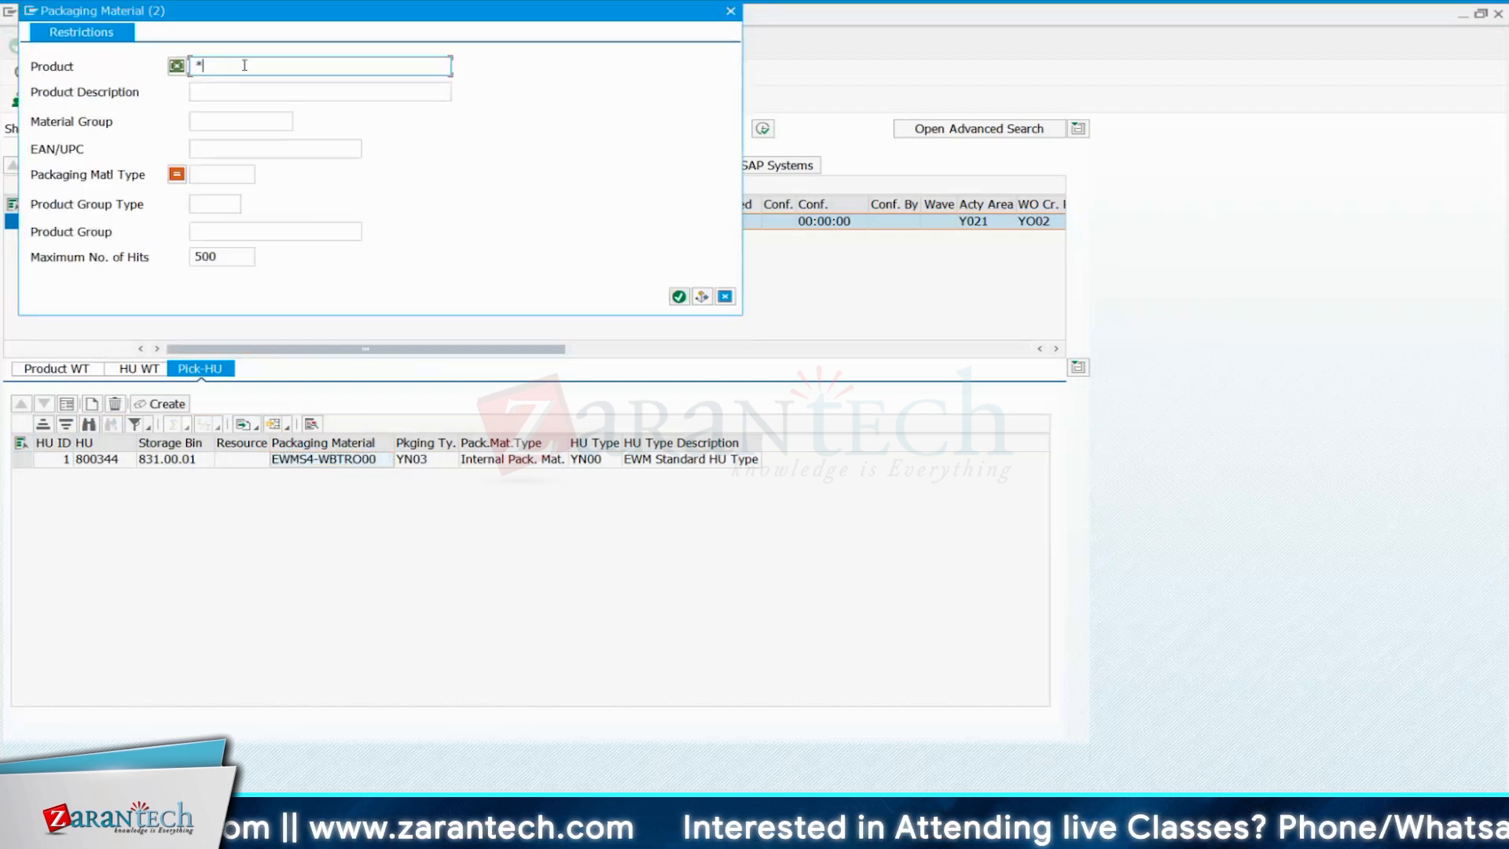
{"action": "type", "text": "EWMS4-CAR*"}
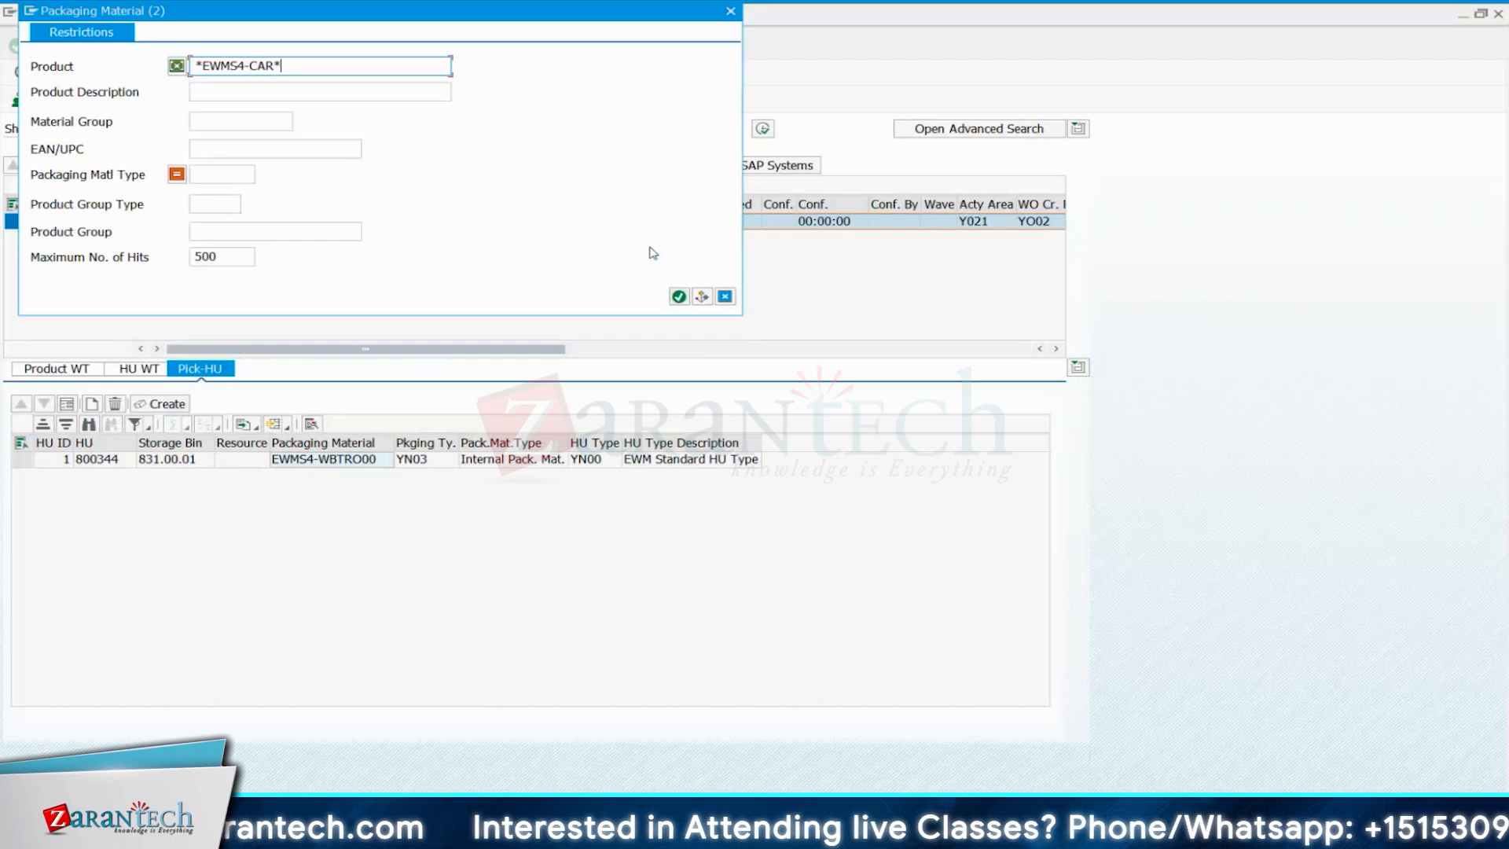
{"action": "left_click", "coordinate": [679, 296]}
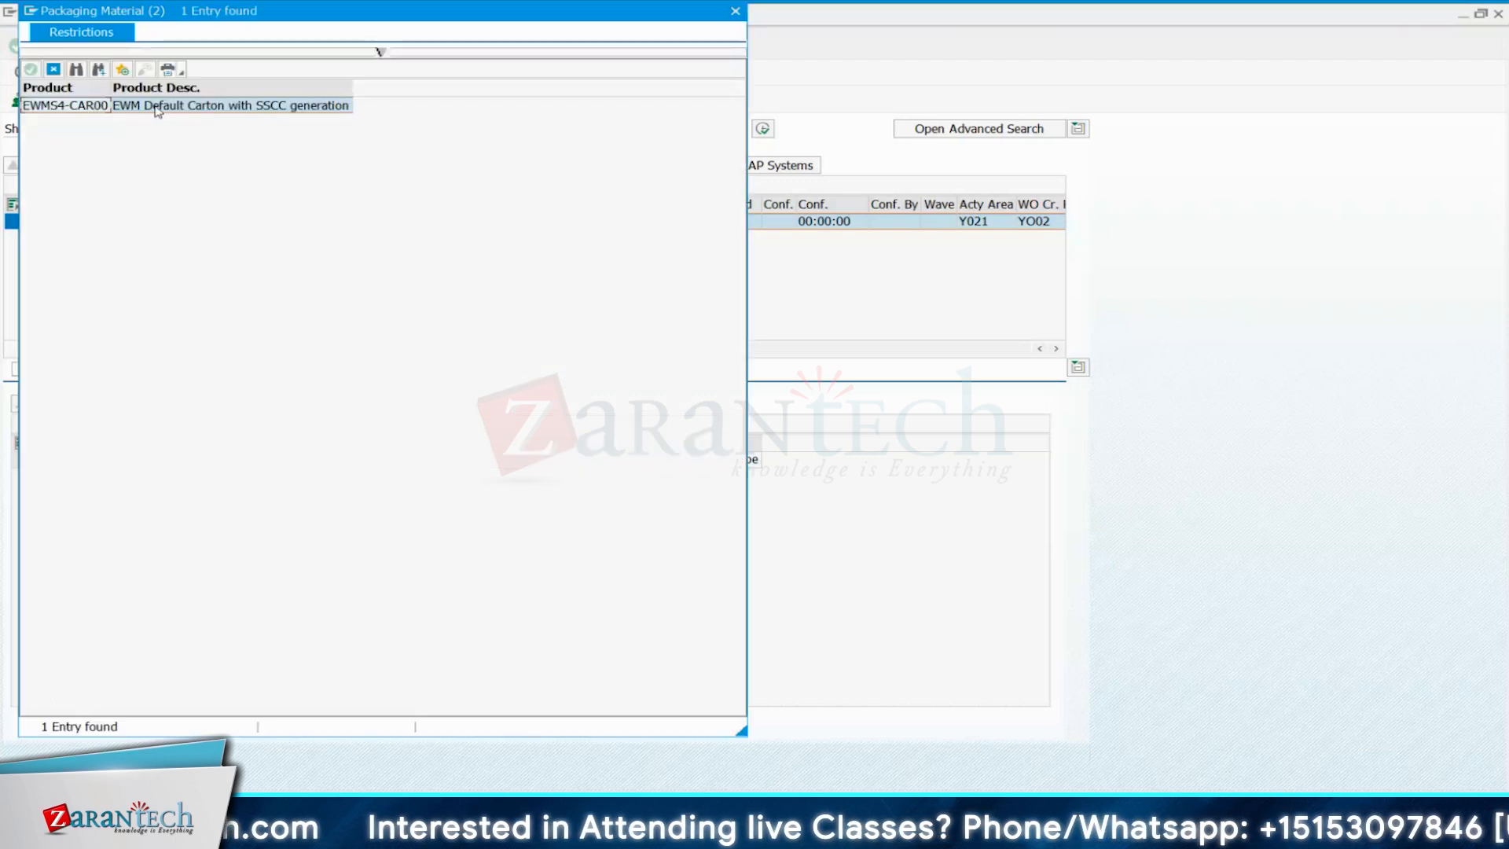
{"action": "double_click", "coordinate": [156, 106]}
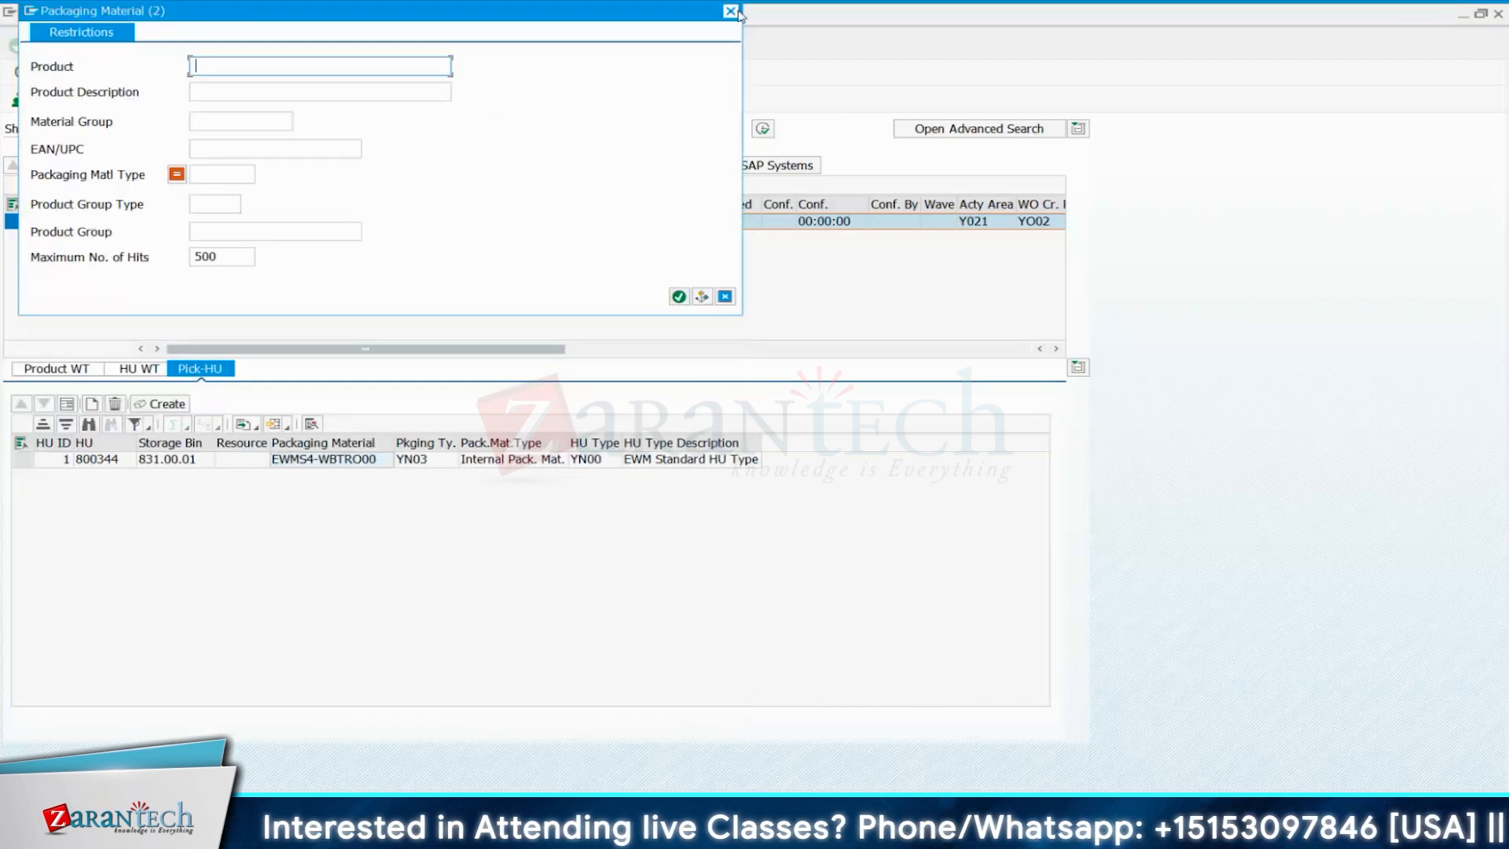
{"action": "left_click", "coordinate": [727, 10]}
Try once more to remove the pick handling unit, reopen the product warehouse task and cancel the confirmation screen.
{"action": "left_click", "coordinate": [22, 460]}
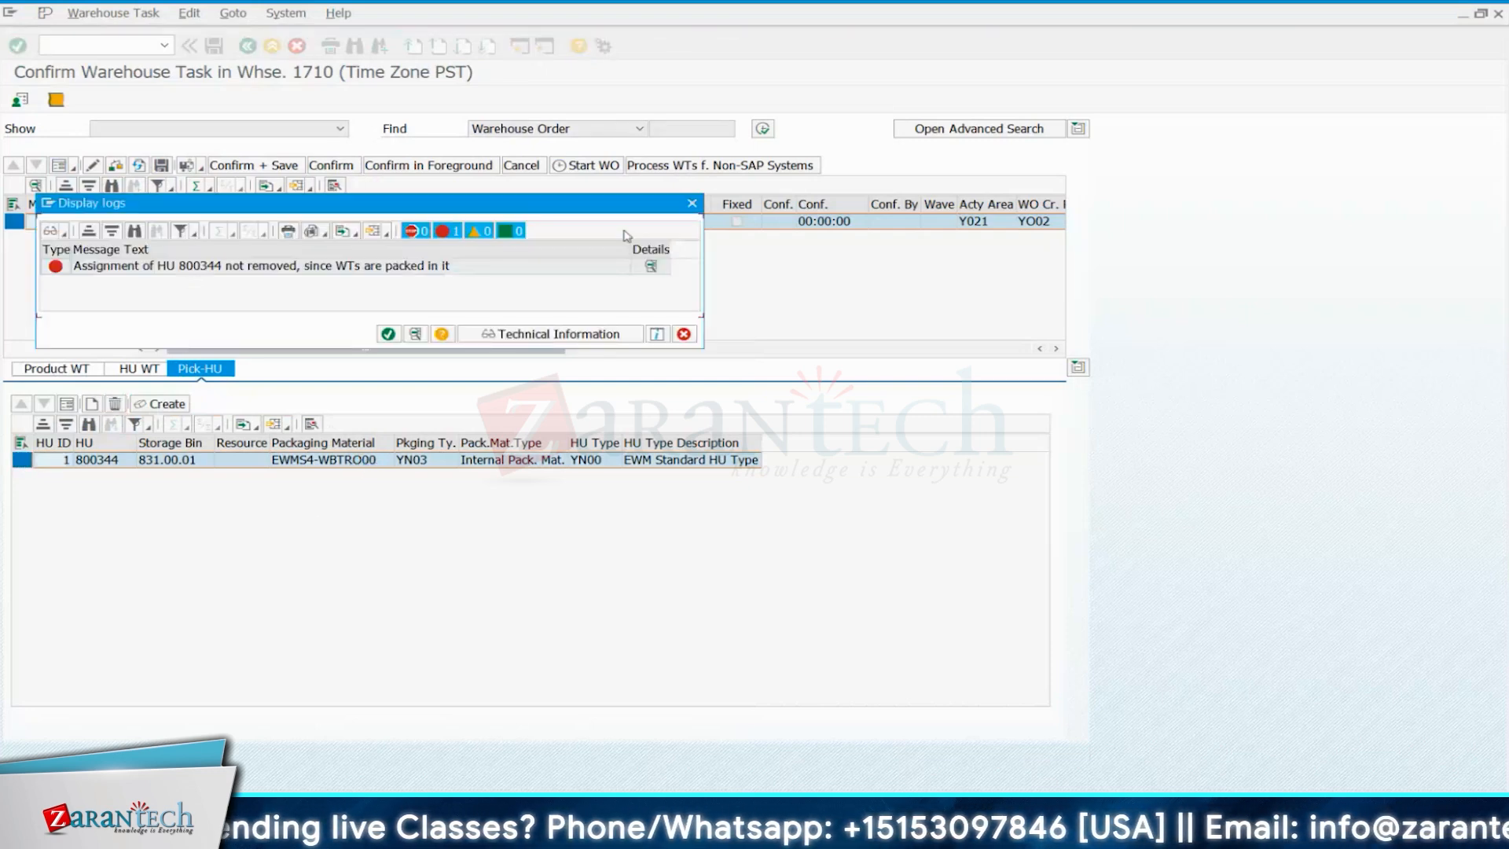
{"action": "left_click", "coordinate": [691, 202]}
{"action": "left_click", "coordinate": [103, 368]}
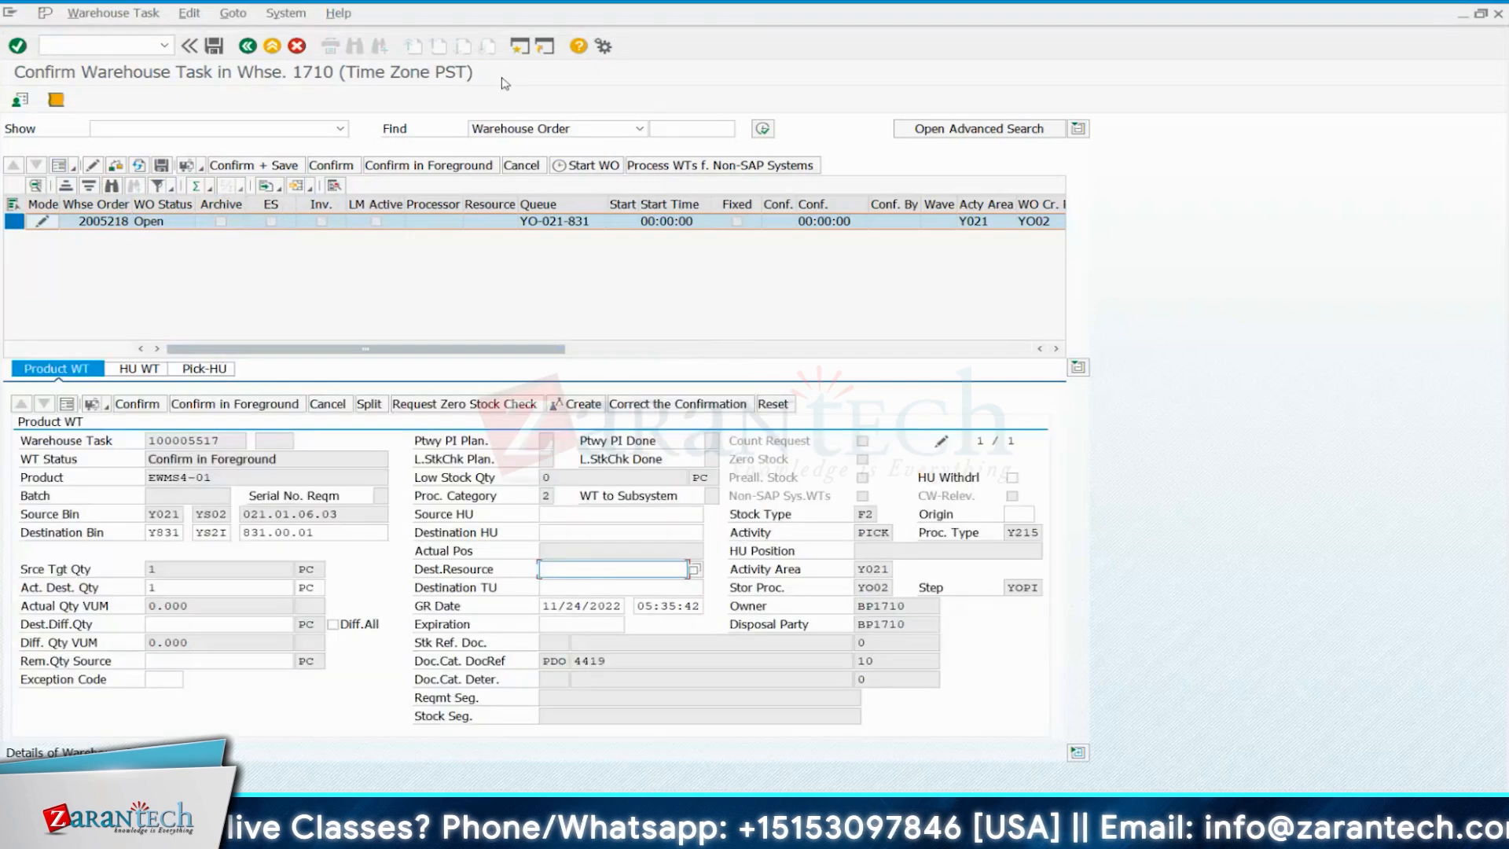
{"action": "left_click", "coordinate": [166, 48]}
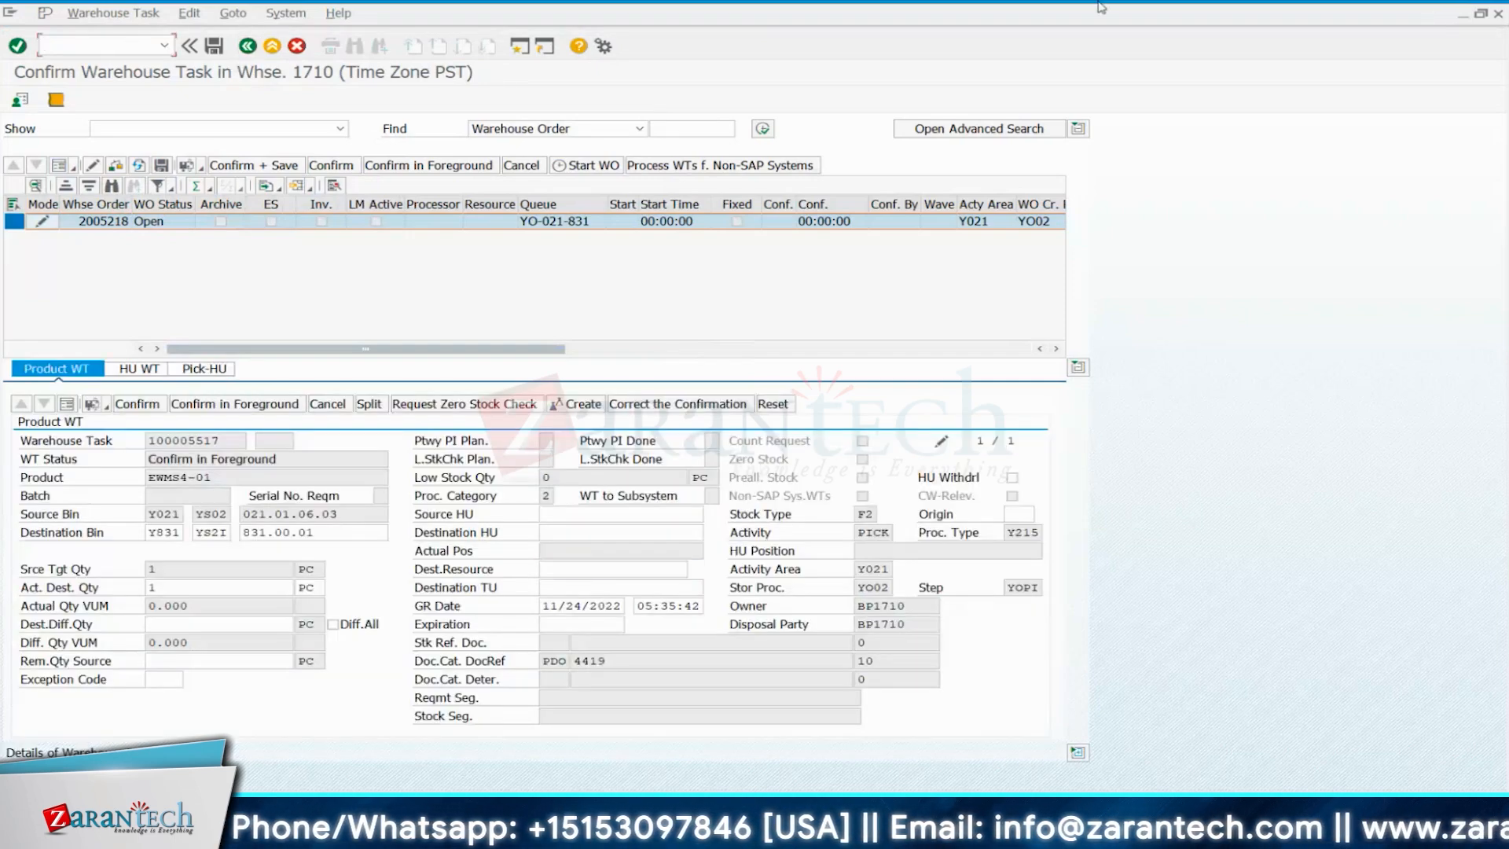
{"action": "left_click", "coordinate": [297, 46]}
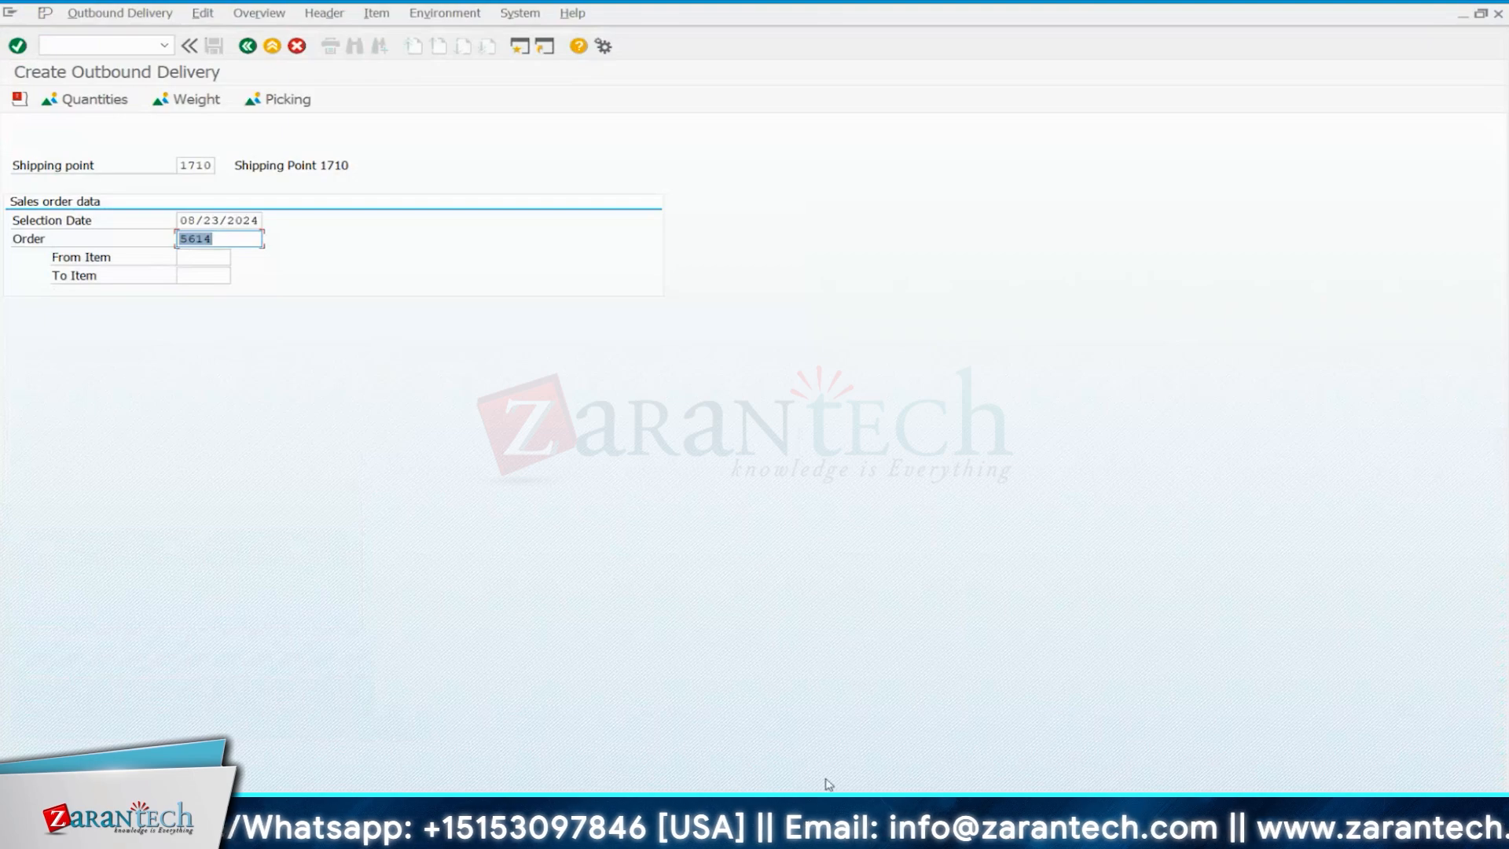
In the Maintain Outbound Delivery Order session, find logistics execution delivery 80005105 and display its transportation units.
{"action": "mouse_move", "coordinate": [1014, 832]}
{"action": "left_click", "coordinate": [1067, 739]}
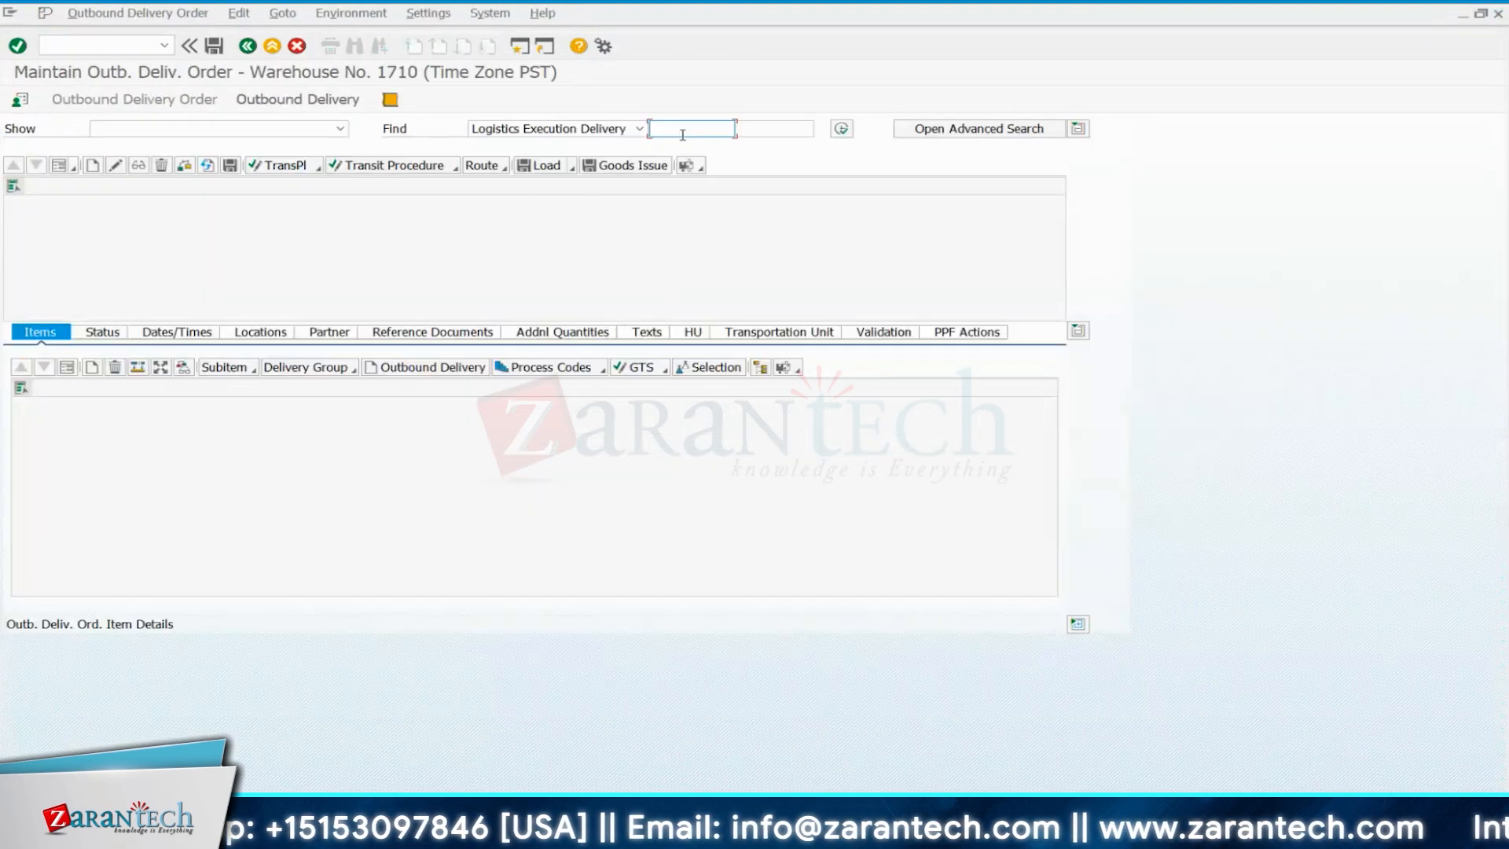
{"action": "left_click", "coordinate": [683, 128]}
{"action": "left_click", "coordinate": [704, 140]}
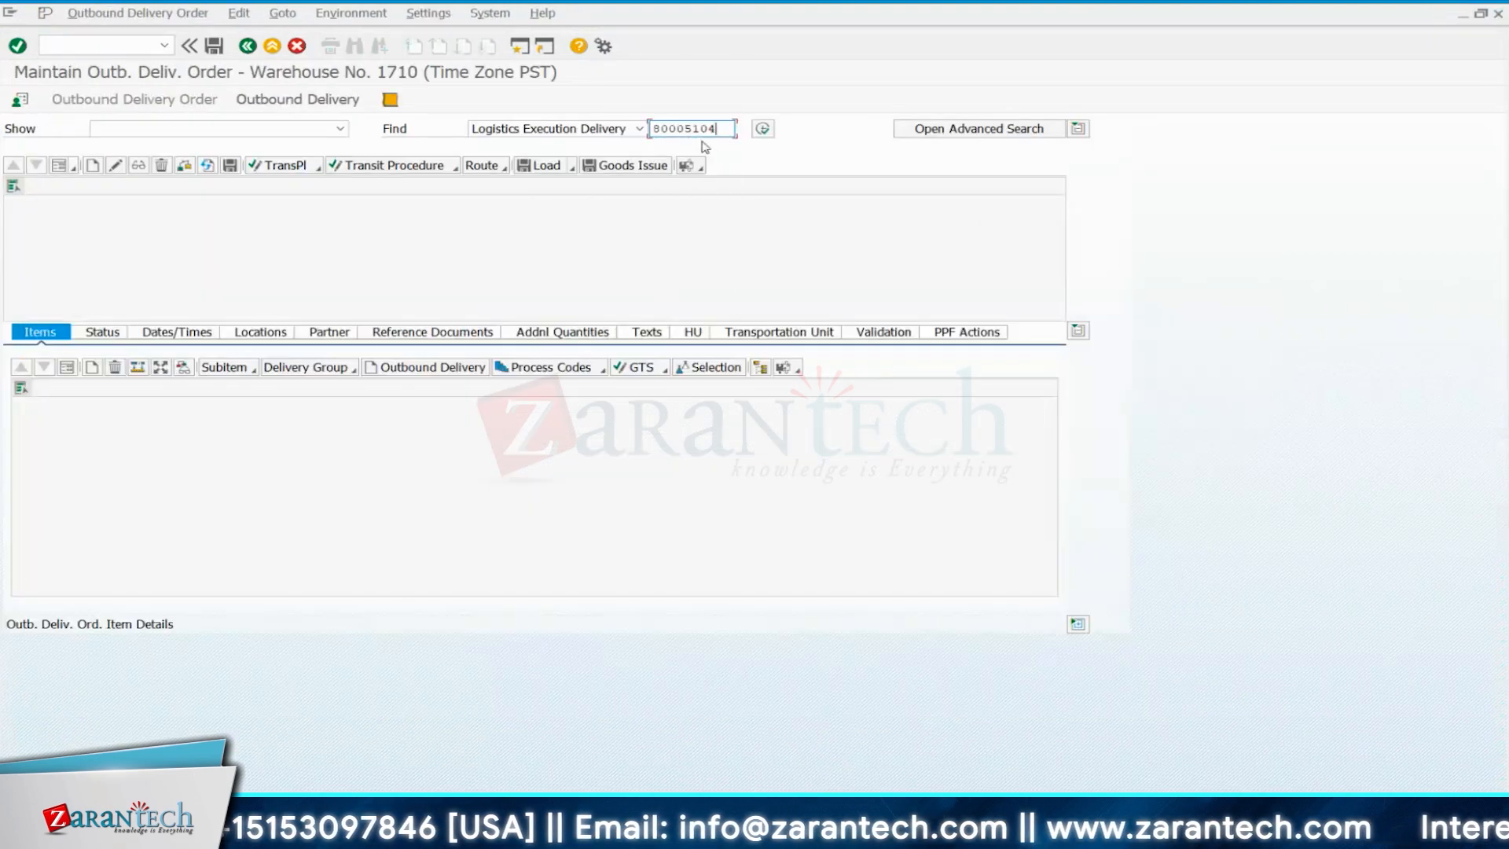
{"action": "key", "text": "BackSpace"}
{"action": "left_click", "coordinate": [764, 129]}
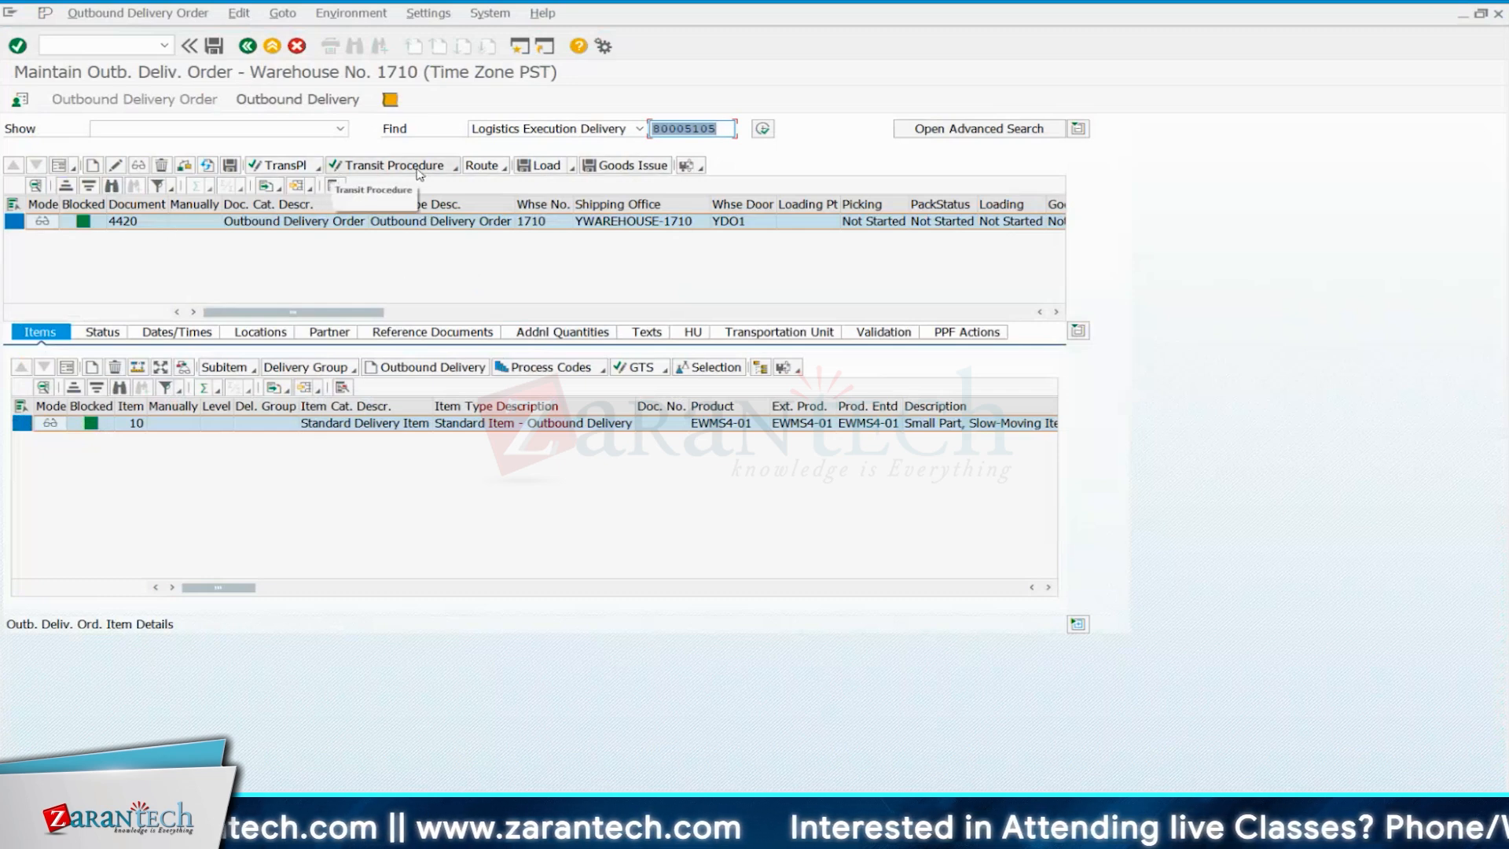
{"action": "left_click", "coordinate": [738, 331]}
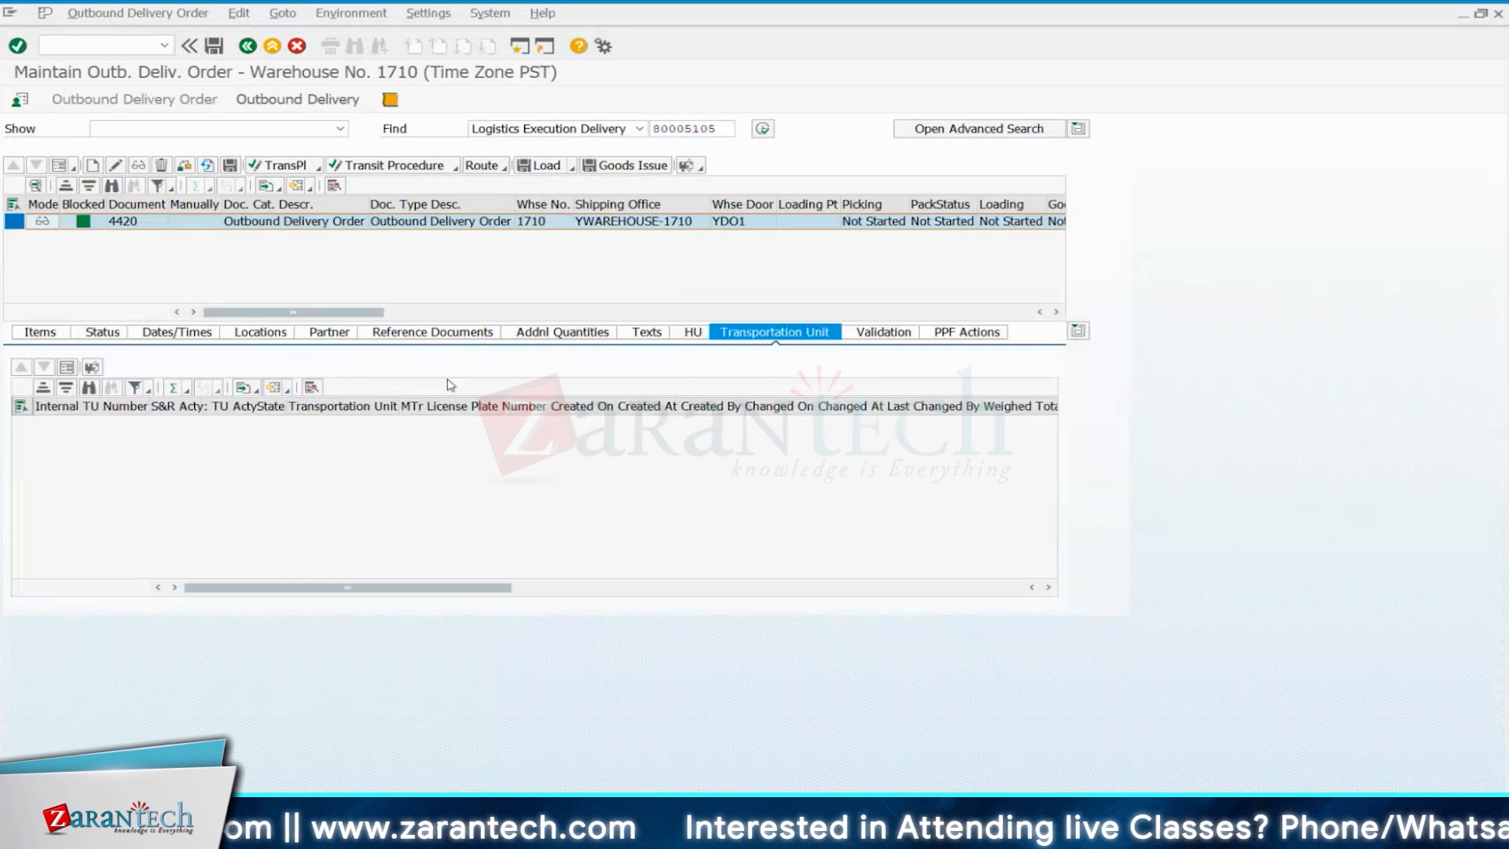
Go back to the warehouse task confirmation and create the pick handling unit with packaging material EWMS4-WBTRO00.
{"action": "left_click", "coordinate": [694, 333]}
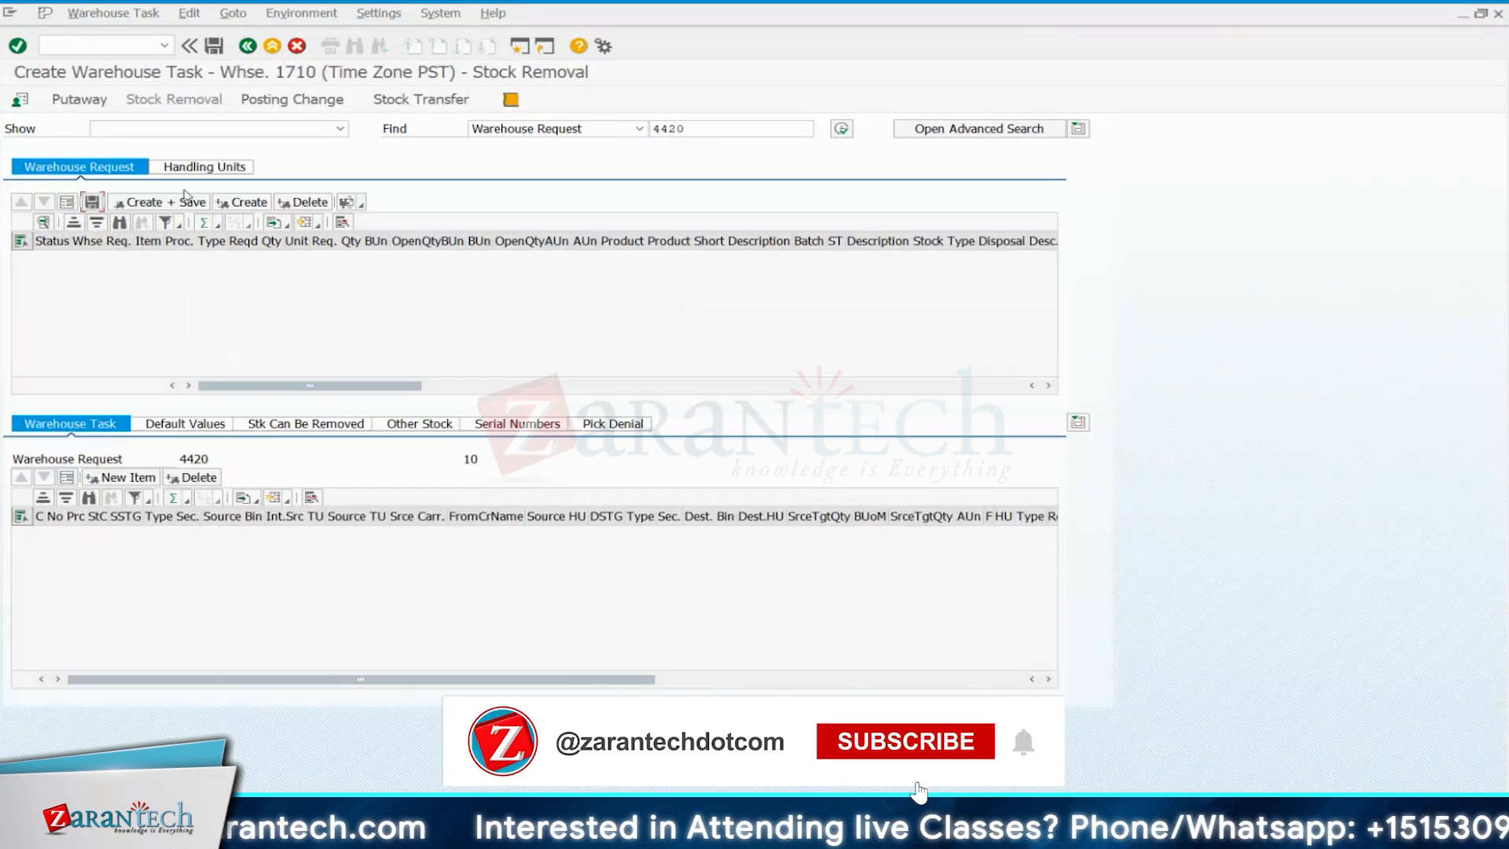
{"action": "left_click", "coordinate": [112, 13]}
{"action": "left_click", "coordinate": [281, 277]}
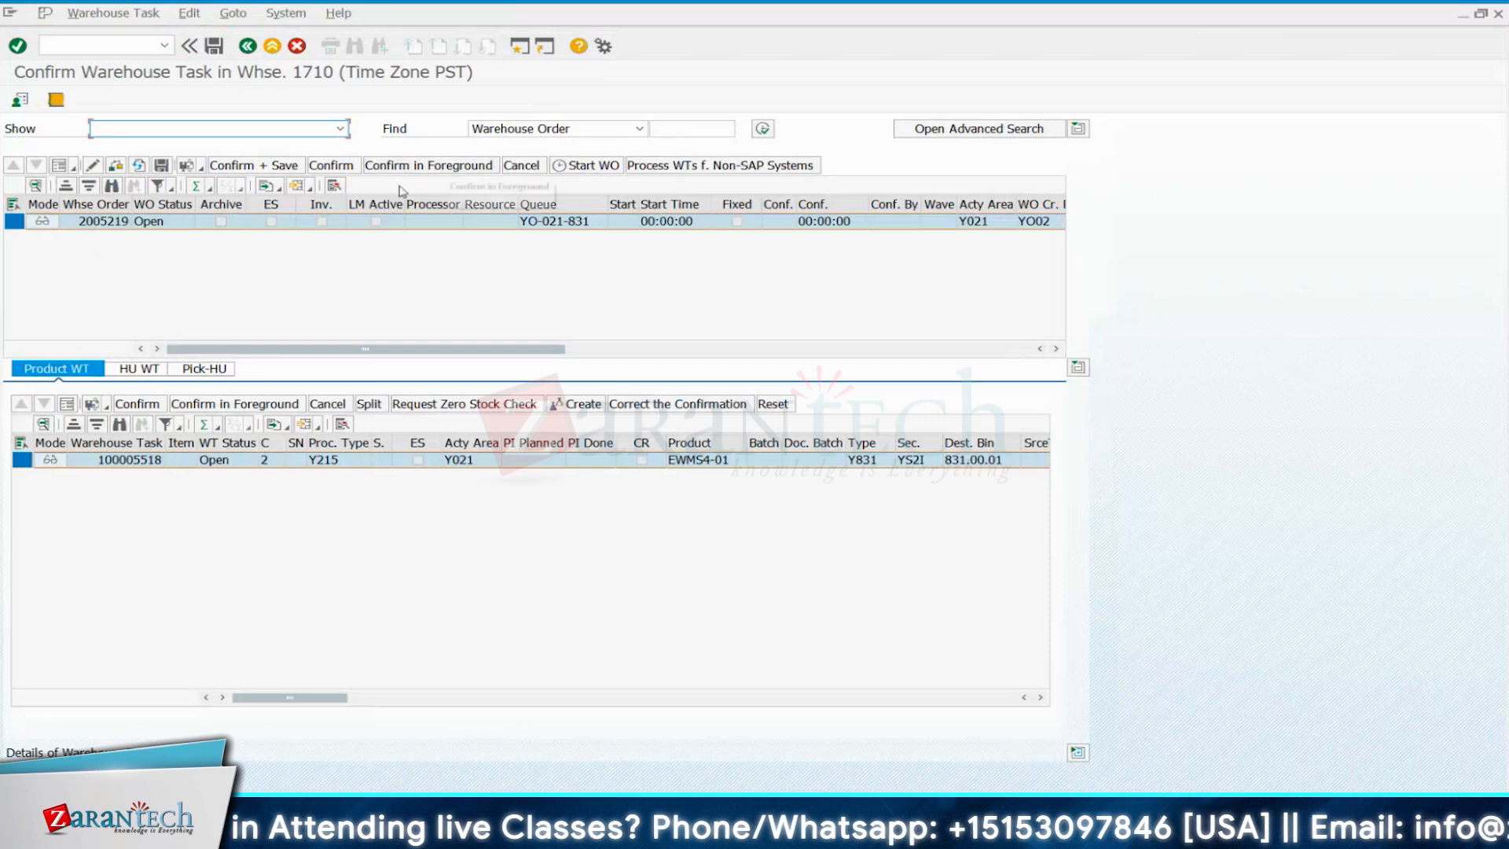
{"action": "left_click", "coordinate": [215, 372]}
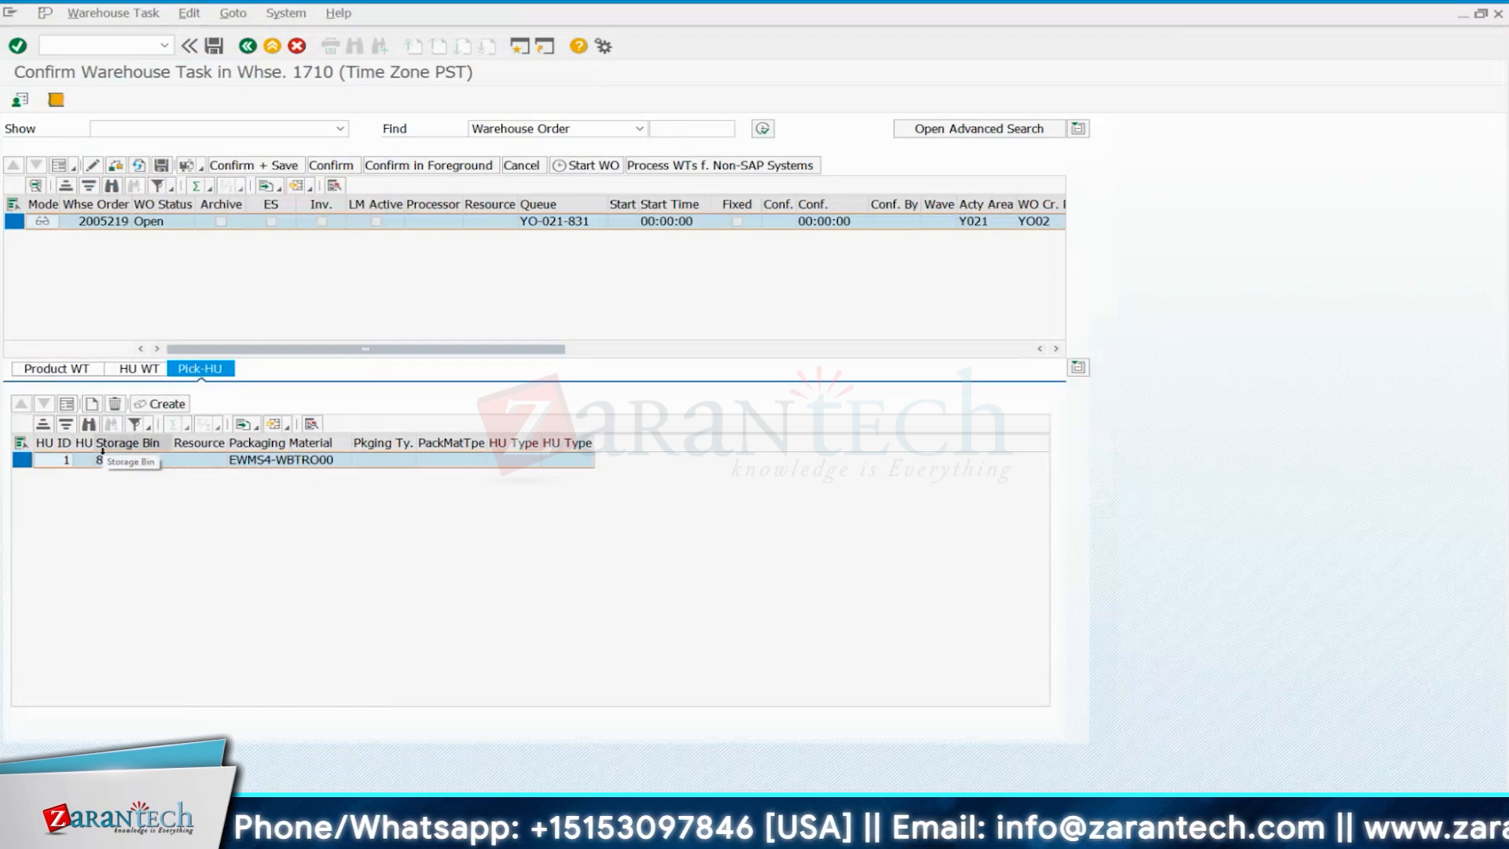
{"action": "left_click", "coordinate": [161, 403]}
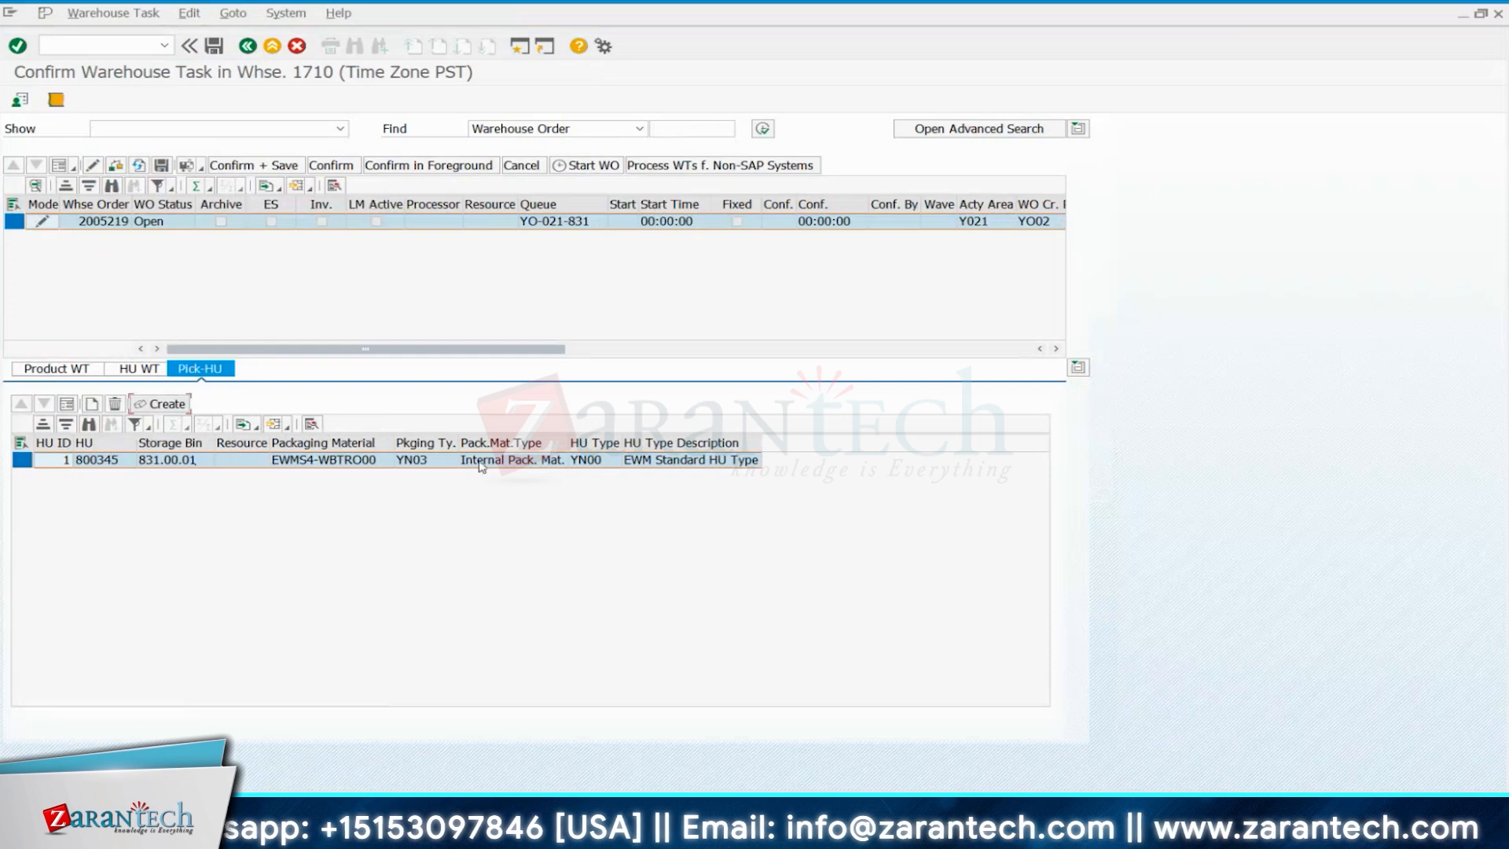
Open the details of product warehouse task 100005518, then confirm and save it.
{"action": "left_click", "coordinate": [91, 371]}
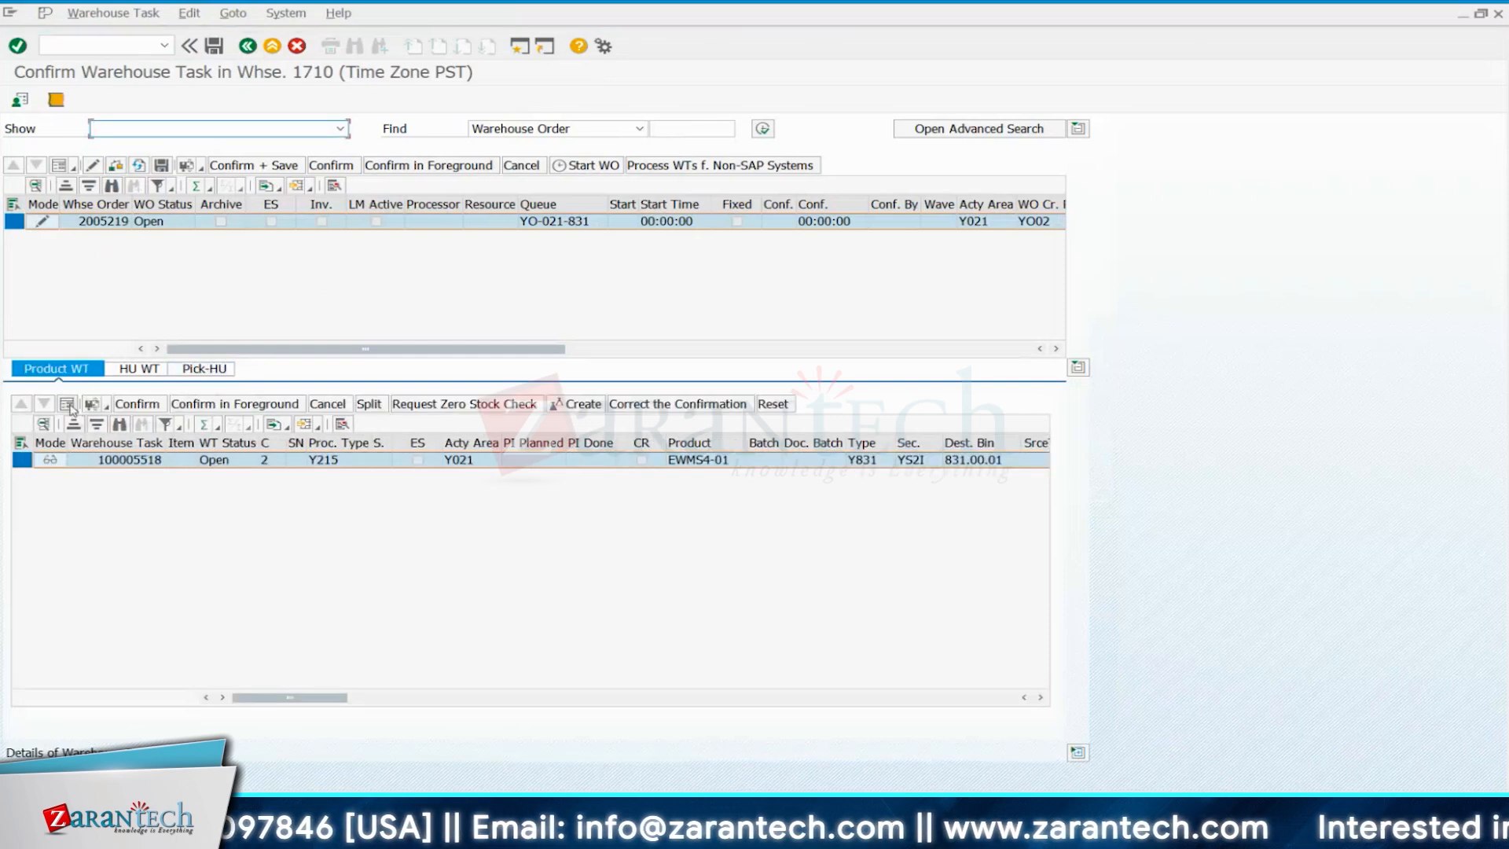
{"action": "left_click", "coordinate": [68, 404]}
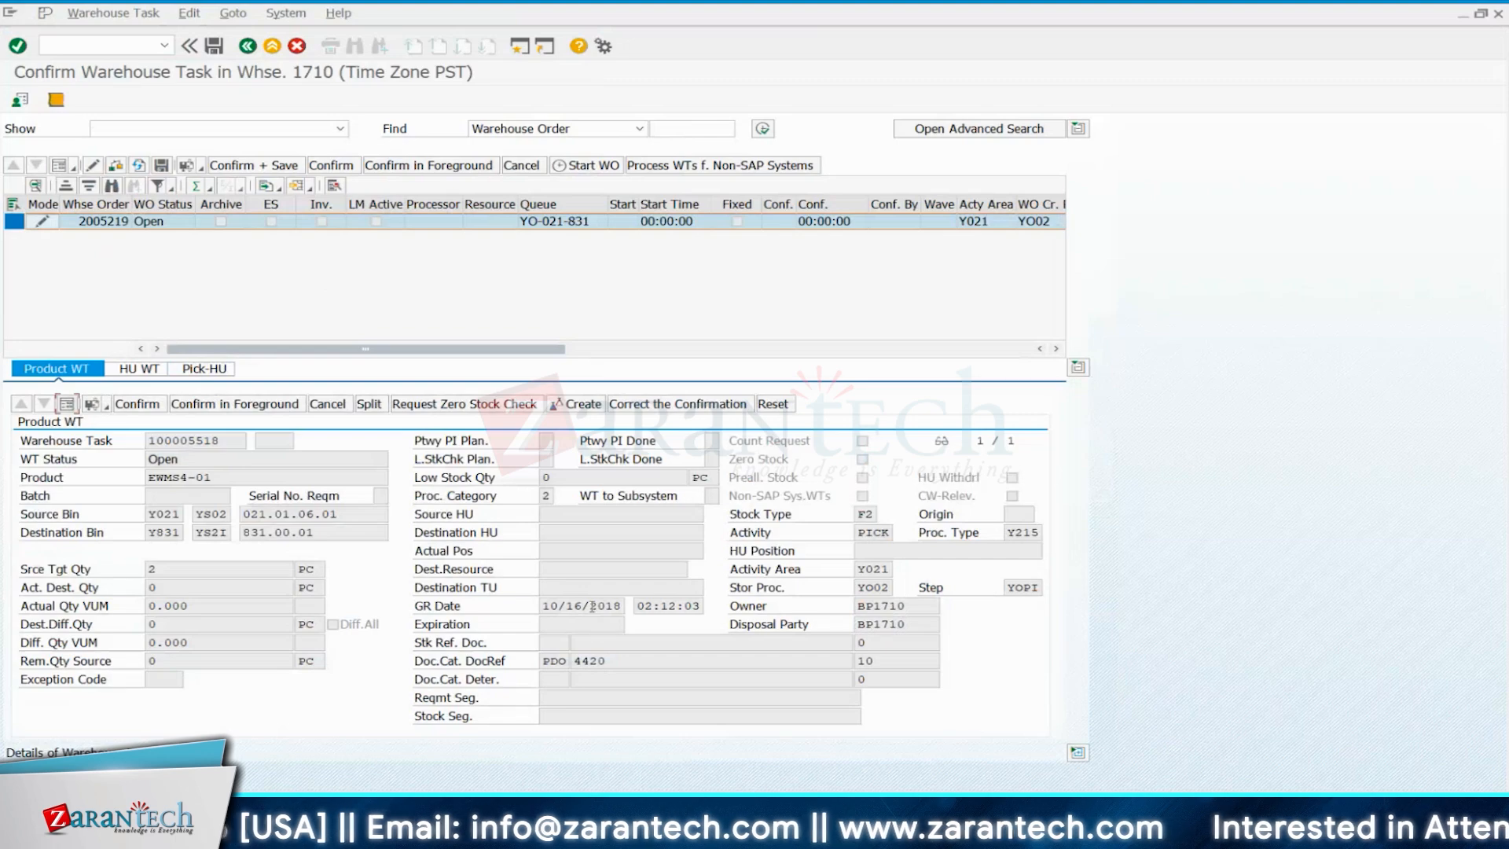
{"action": "left_click", "coordinate": [161, 165]}
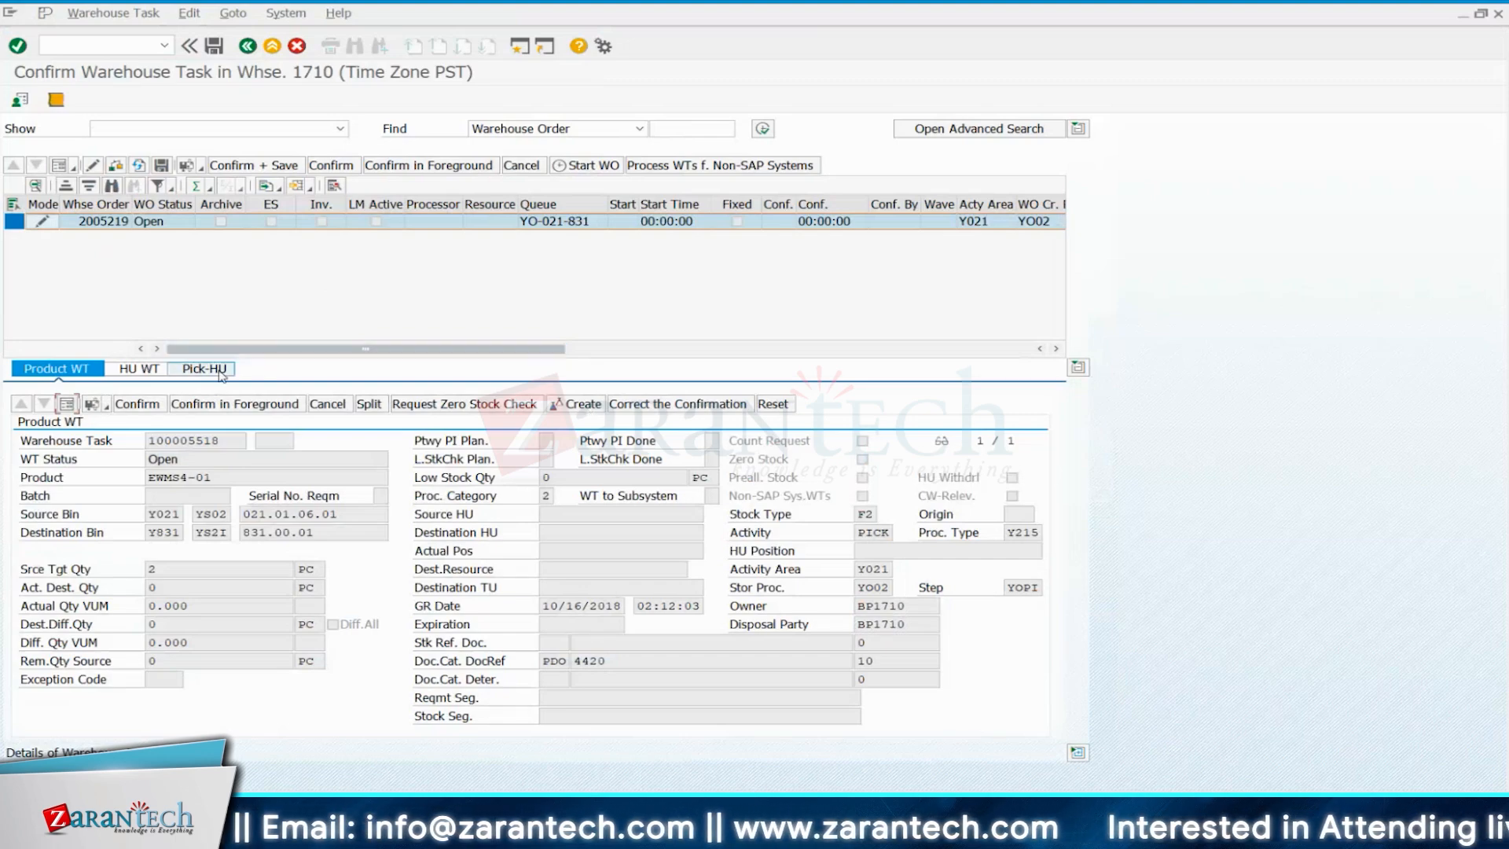
{"action": "left_click", "coordinate": [78, 370]}
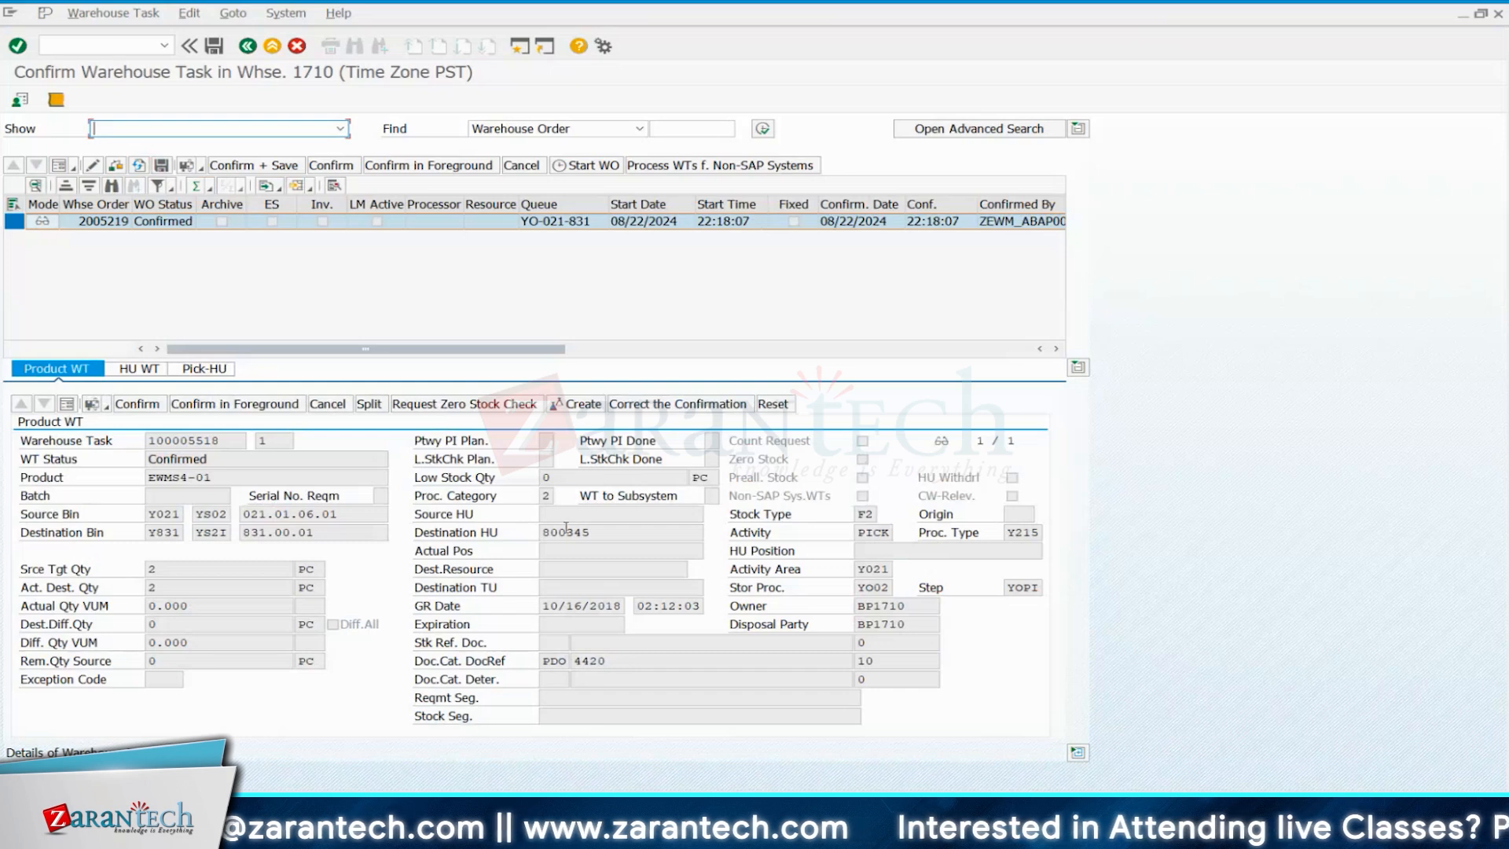
Examine the destination handling unit of the product warehouse task and the warehouse order's pick handling unit list.
{"action": "left_click_drag", "start_coordinate": [591, 532], "coordinate": [550, 532]}
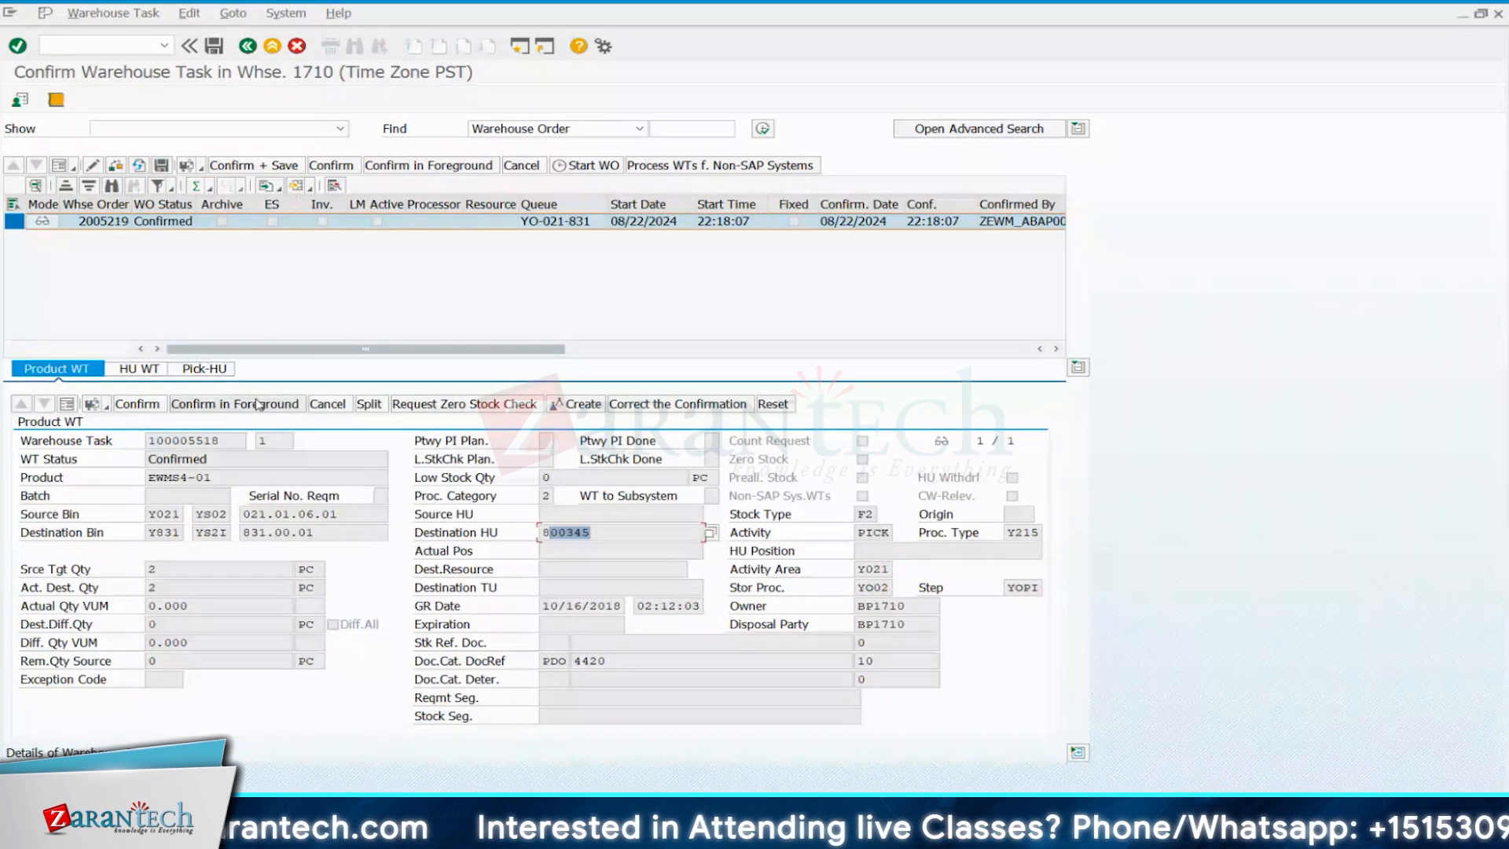
{"action": "left_click", "coordinate": [598, 532]}
{"action": "key", "text": "Return"}
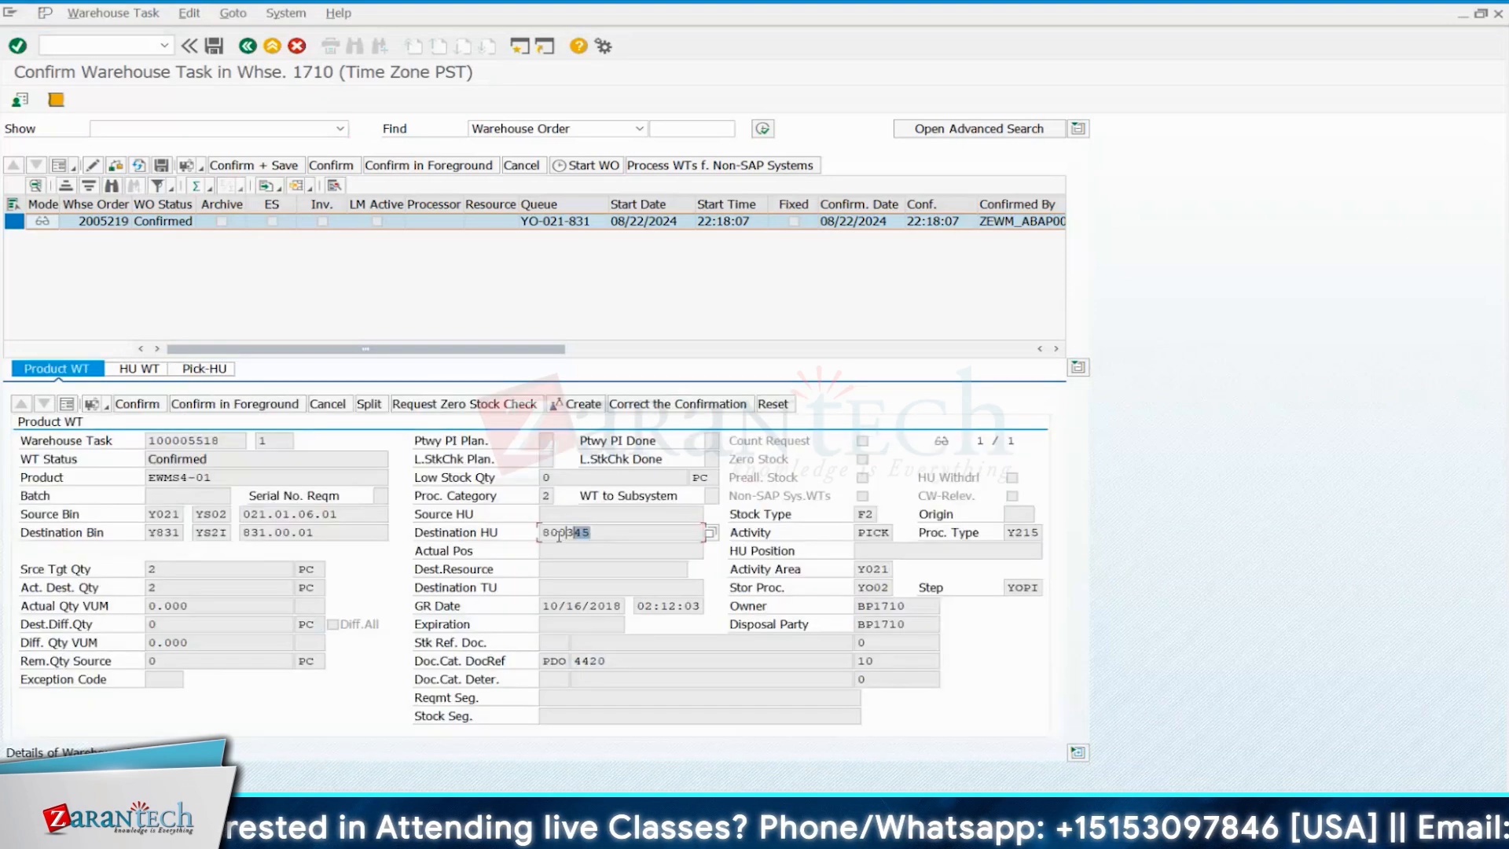
{"action": "left_click_drag", "start_coordinate": [558, 534], "coordinate": [543, 534]}
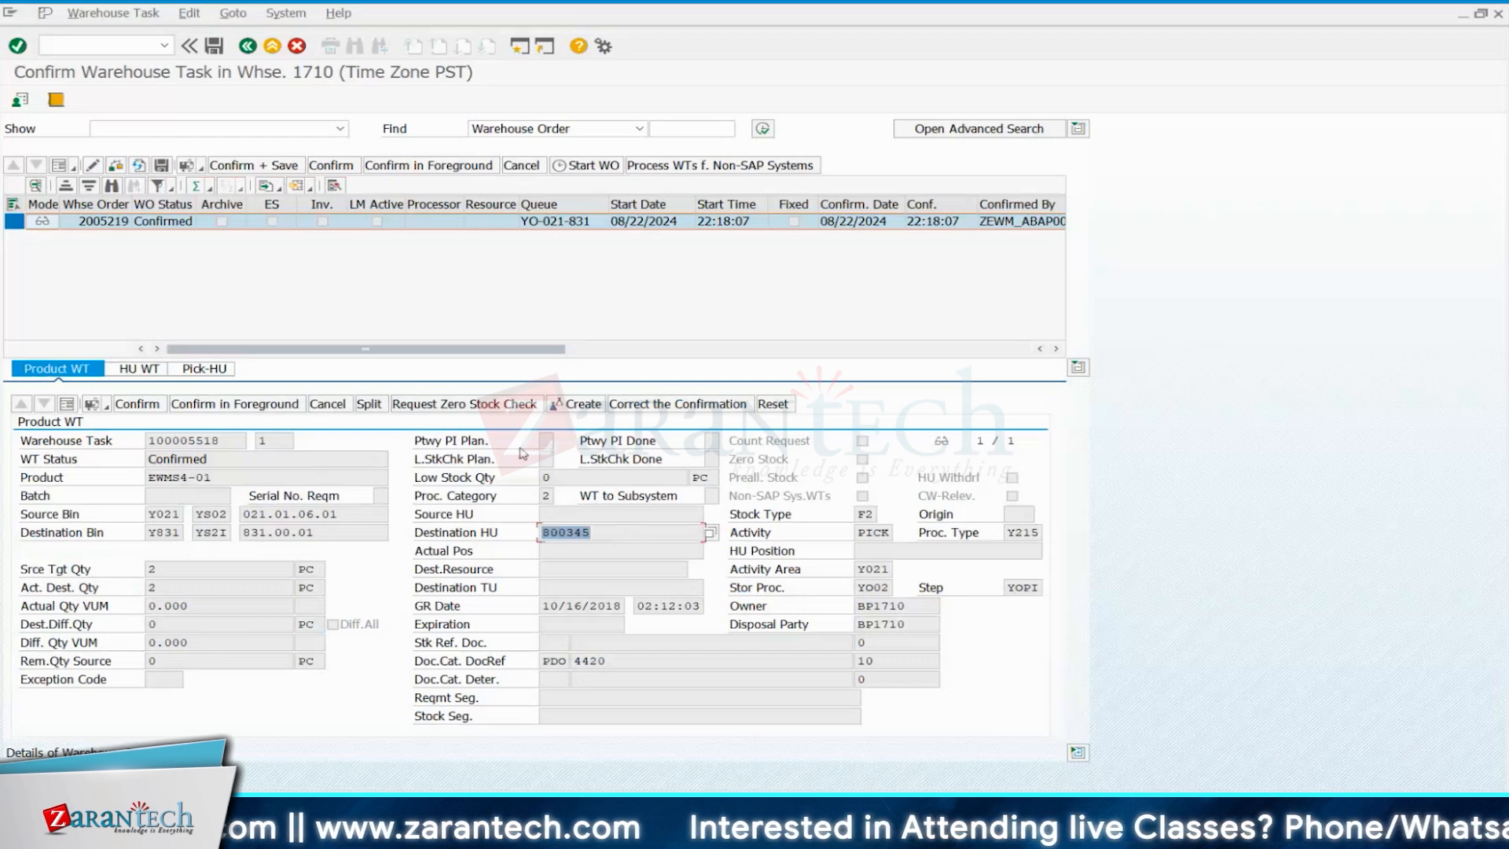
{"action": "left_click", "coordinate": [201, 368]}
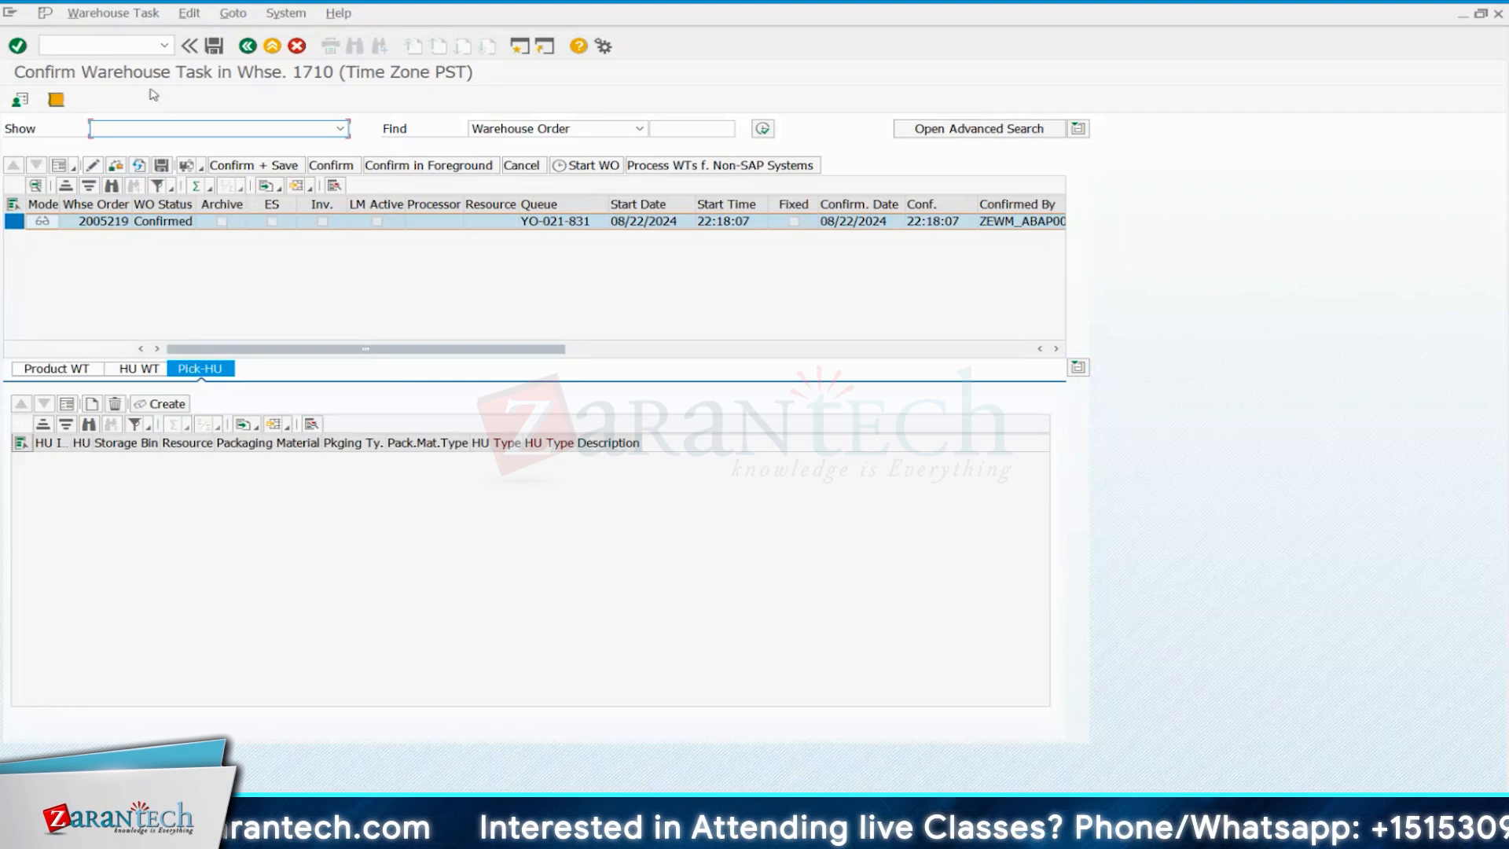
Return to outbound delivery order 4420 and check its handling unit and picking status.
{"action": "left_click", "coordinate": [110, 14]}
{"action": "left_click", "coordinate": [110, 34]}
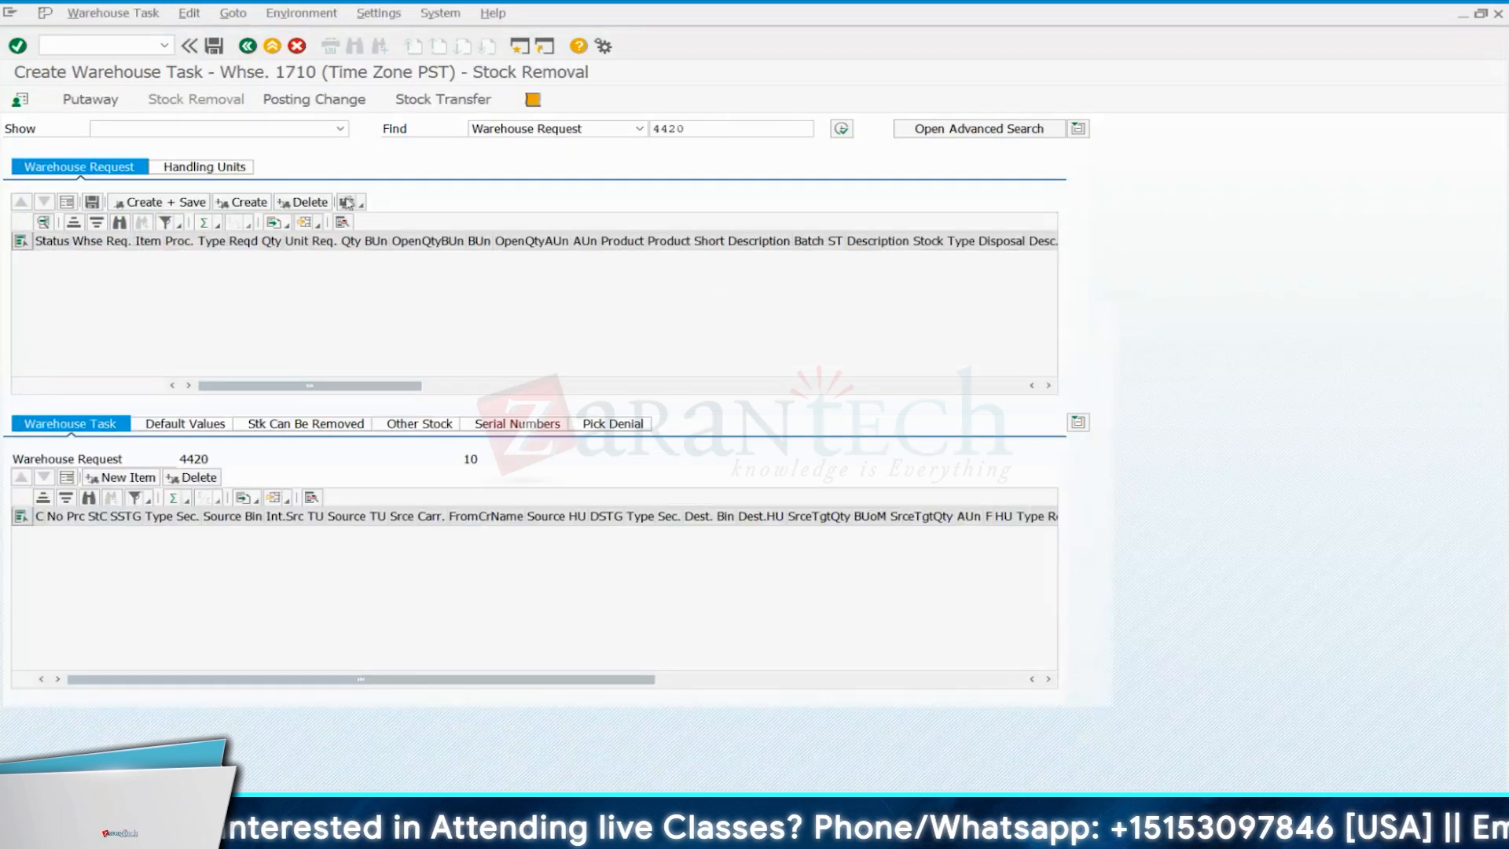
{"action": "left_click", "coordinate": [314, 99]}
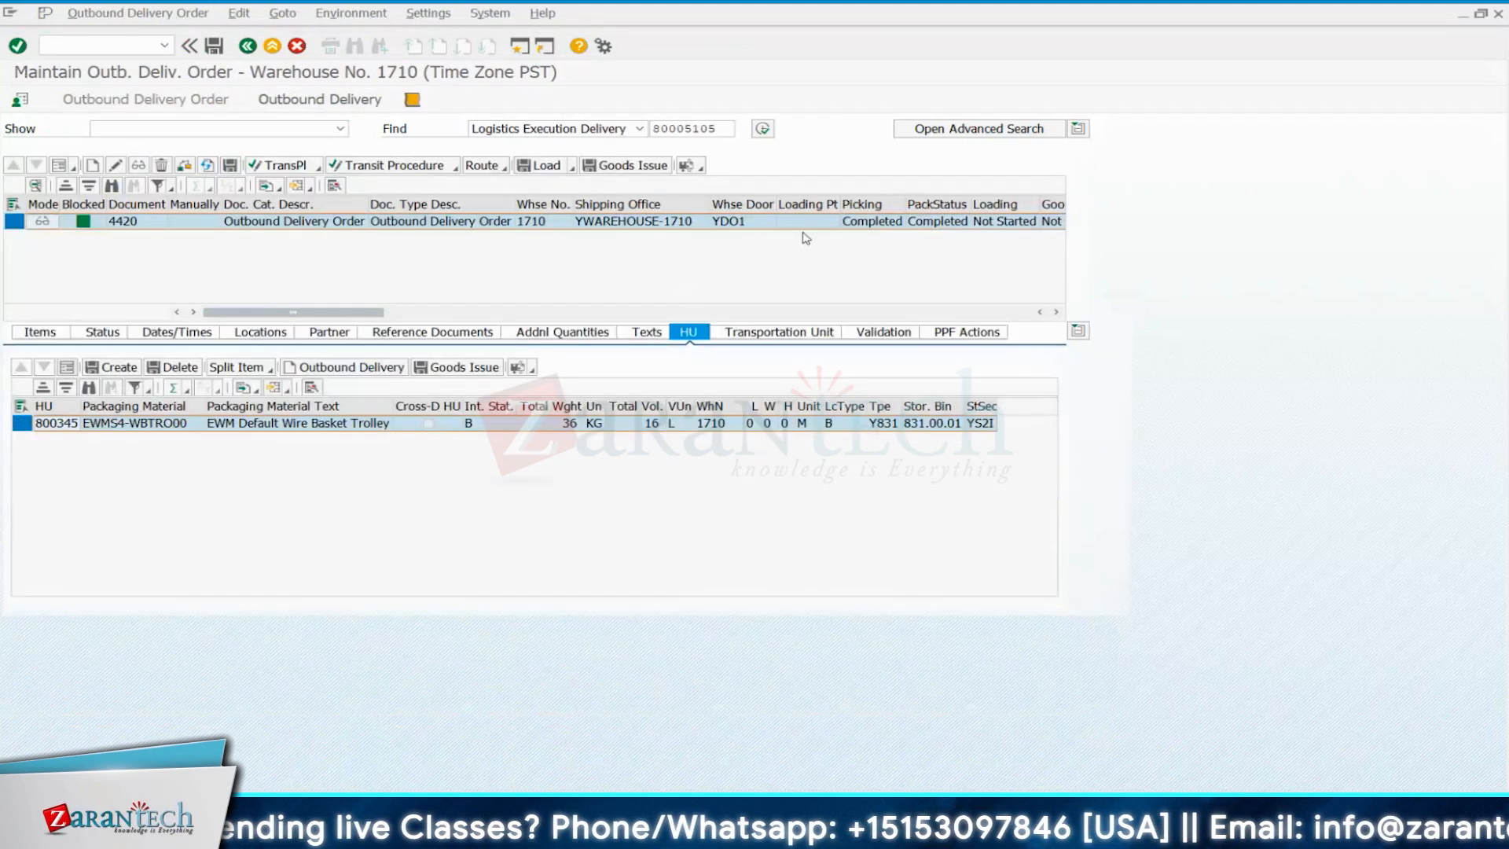
{"action": "left_click", "coordinate": [864, 211]}
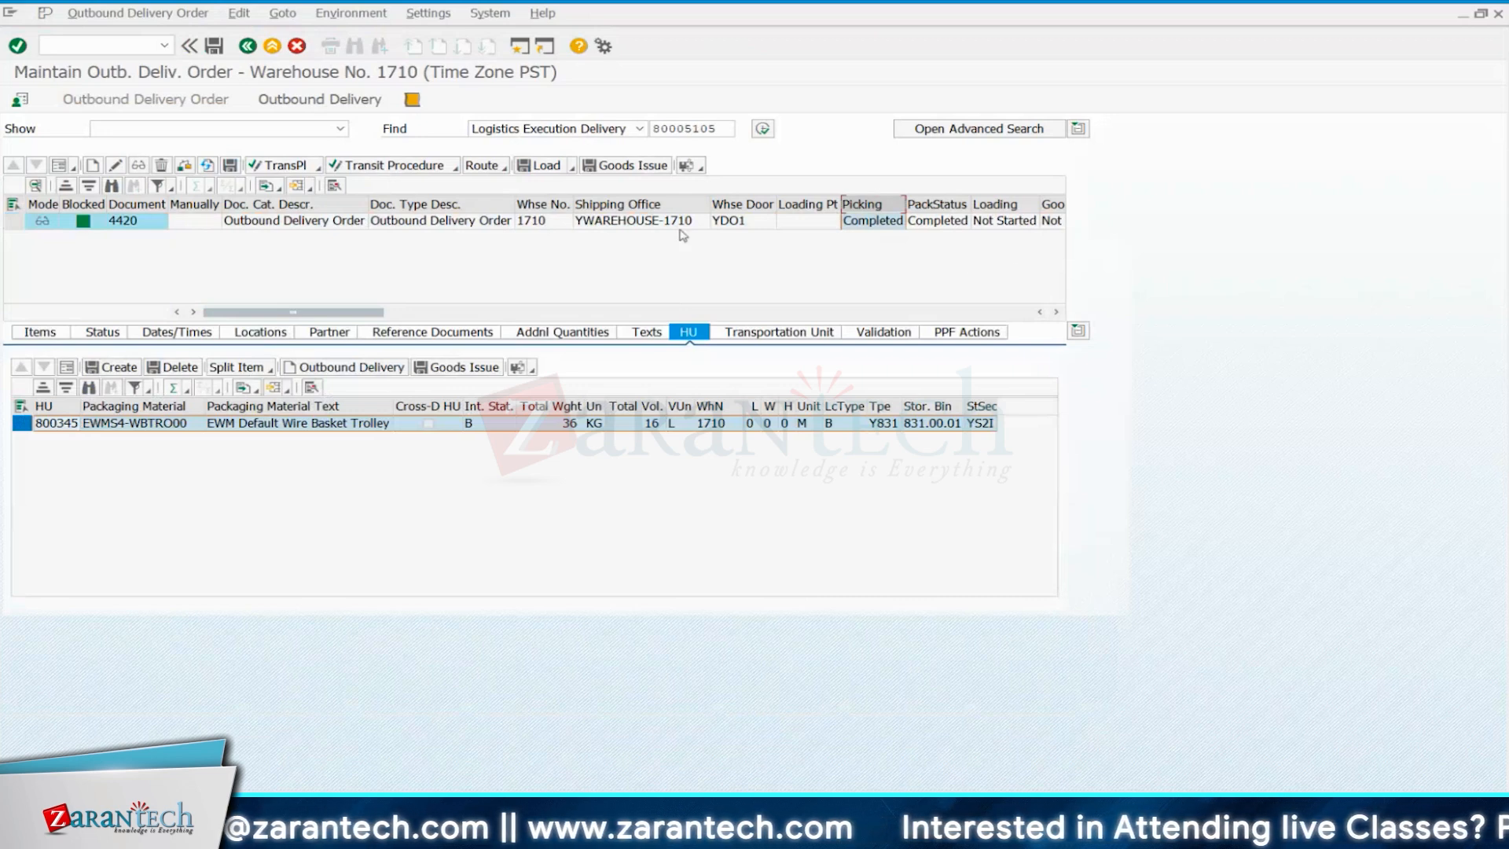
Post goods issue for outbound delivery order 4420 and check its goods issue status.
{"action": "left_click", "coordinate": [14, 221]}
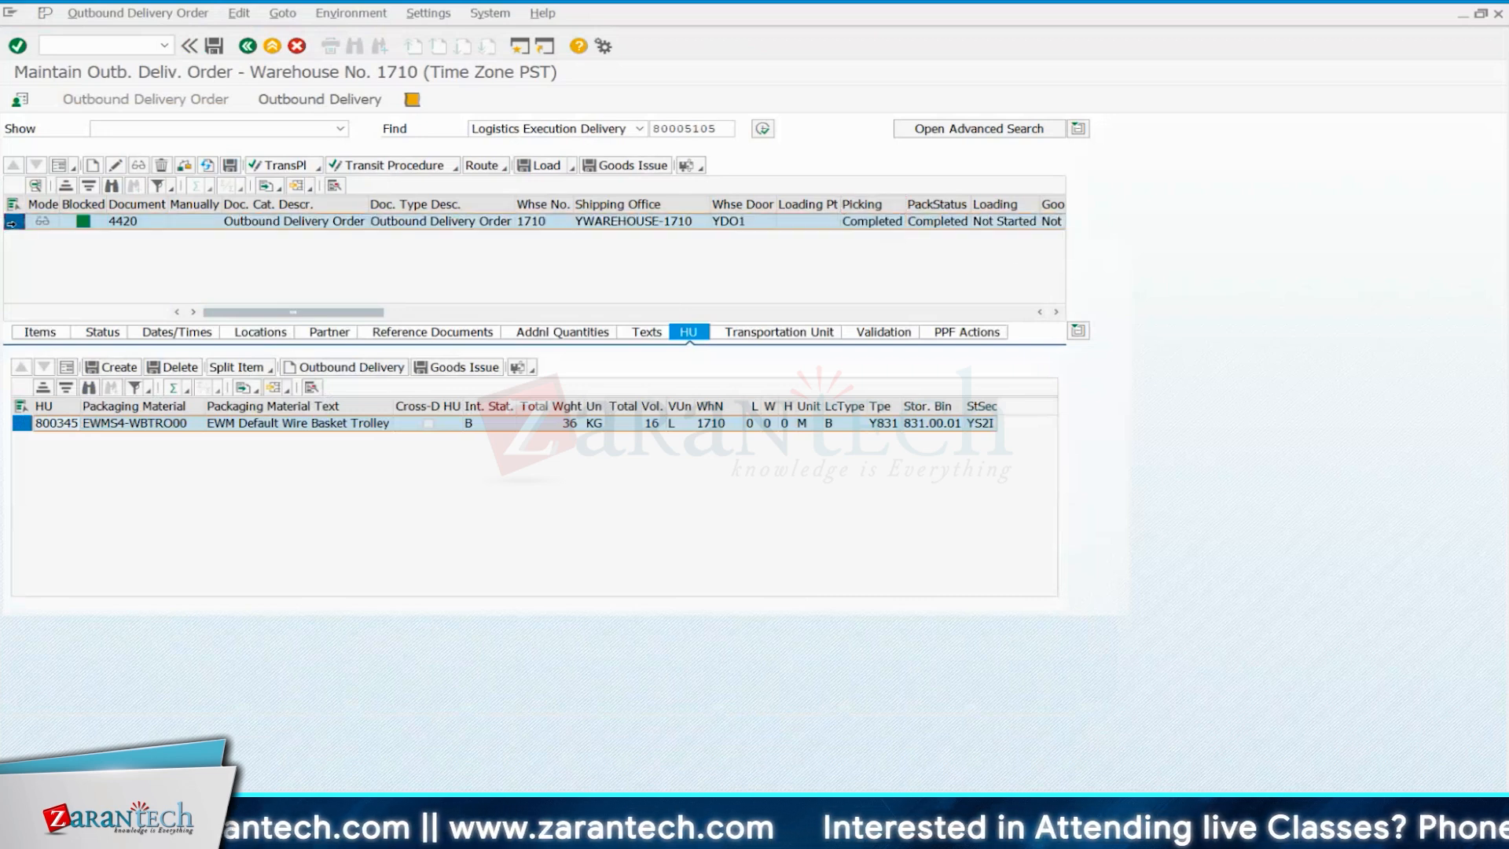
{"action": "left_click", "coordinate": [648, 169]}
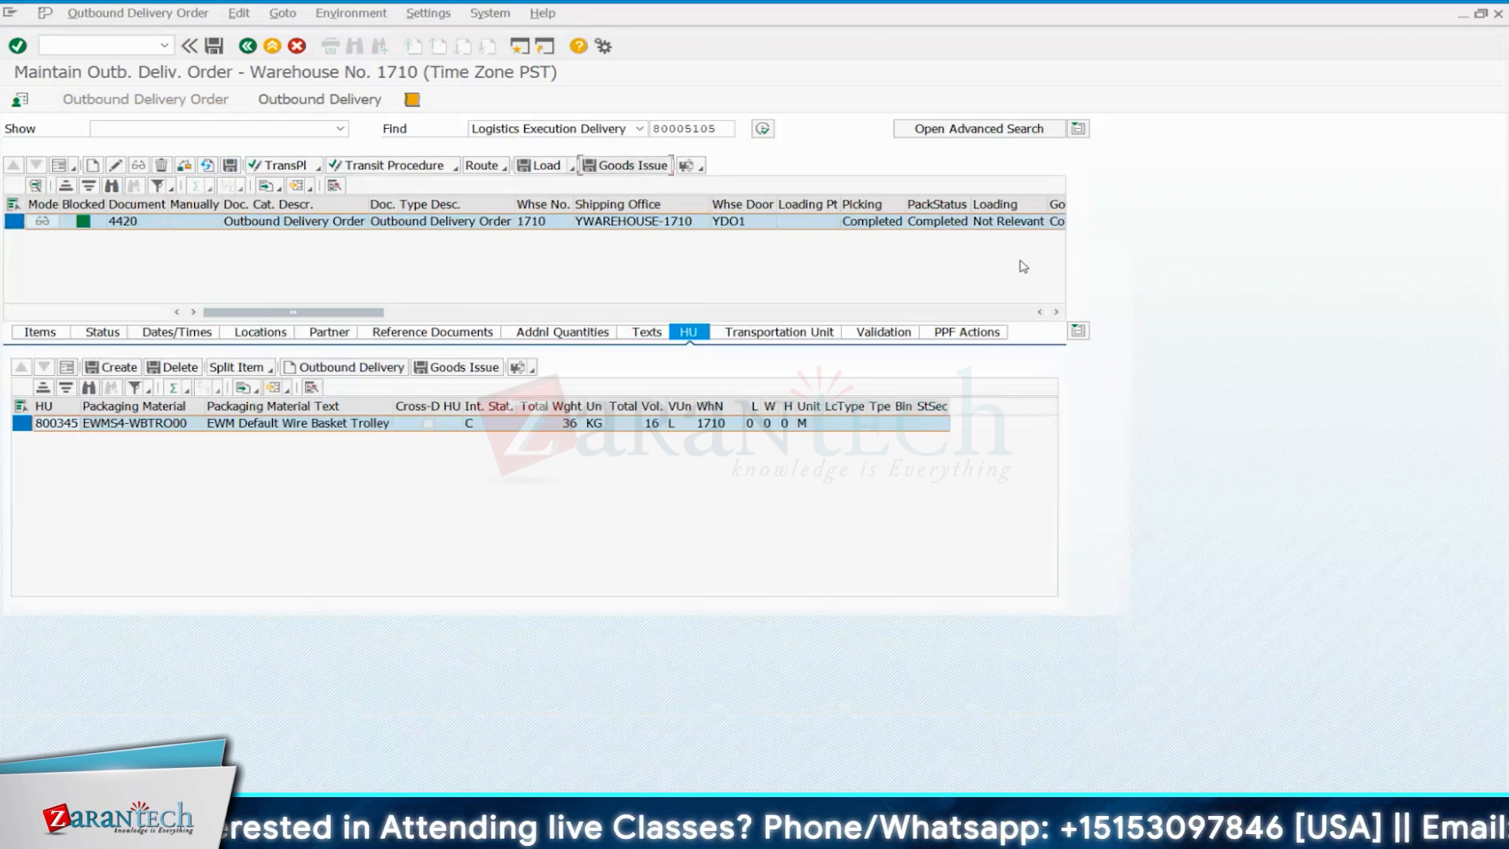
{"action": "left_click", "coordinate": [1056, 311]}
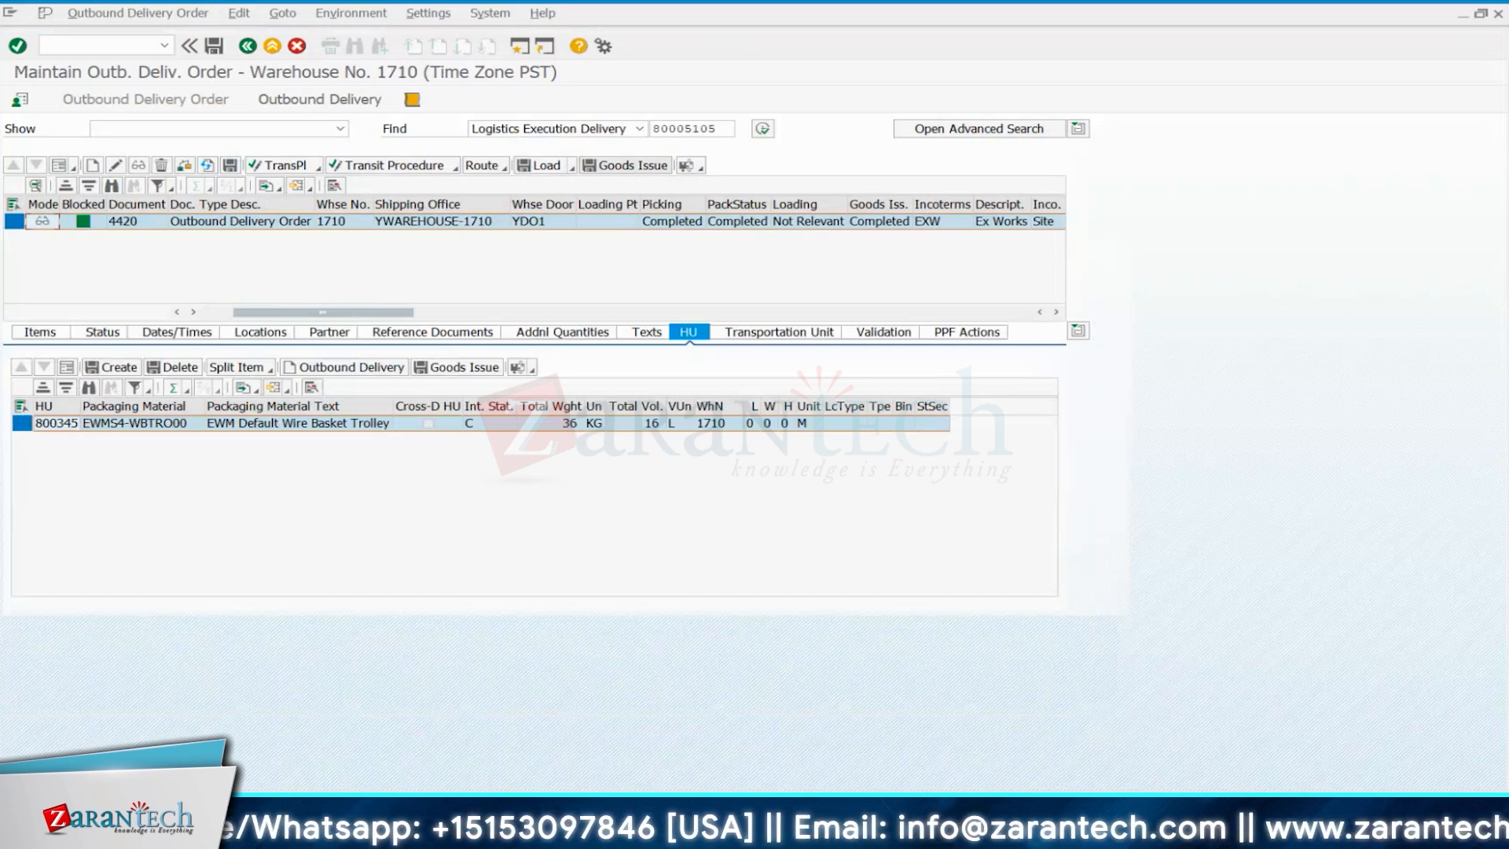
Switch to outbound delivery maintenance and find outbound delivery 2205 by its outbound delivery number.
{"action": "left_click", "coordinate": [130, 45]}
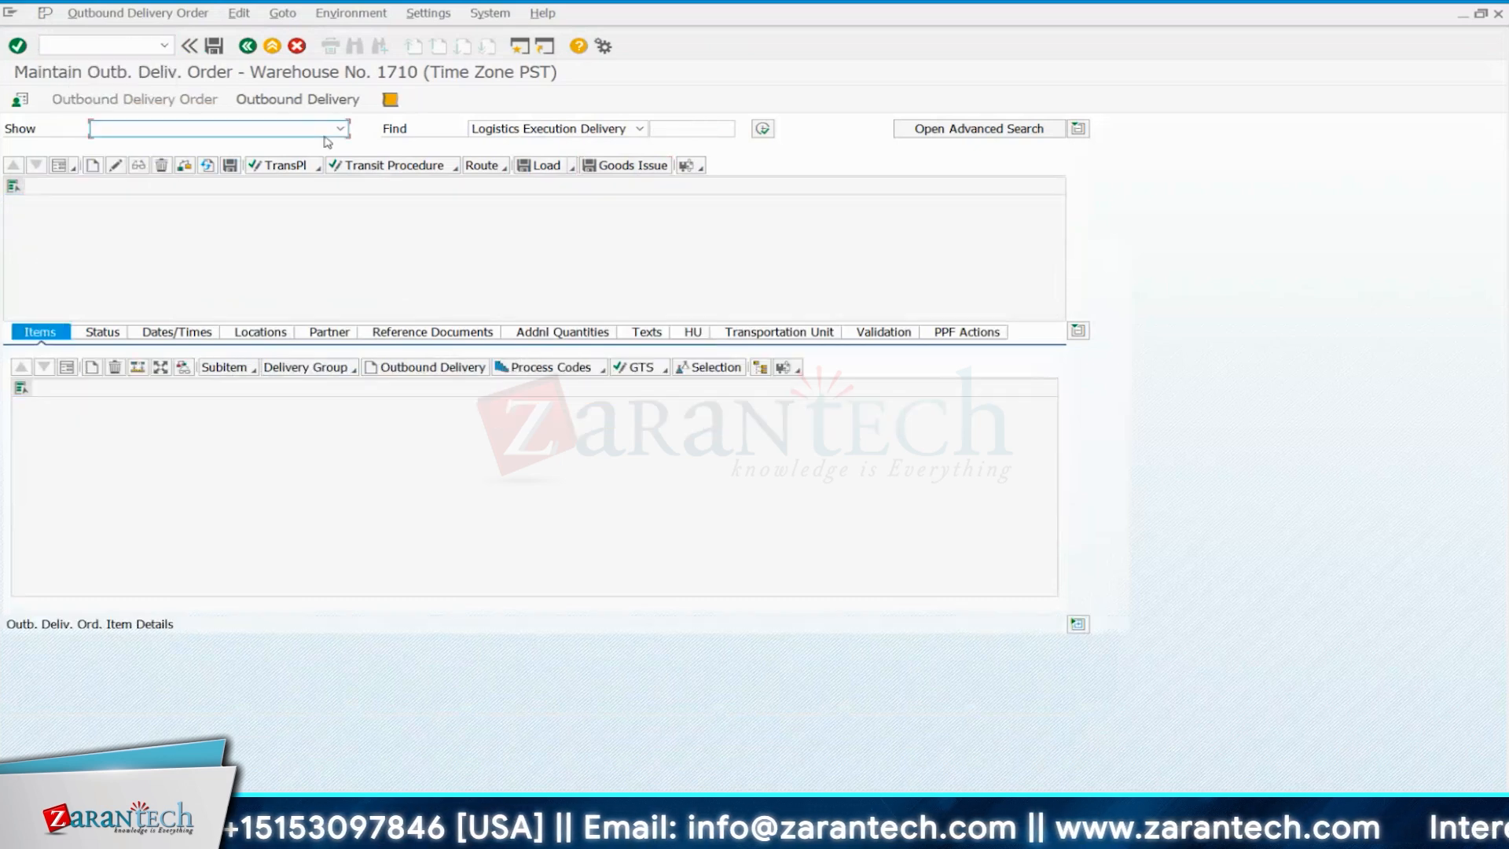
{"action": "left_click", "coordinate": [316, 103]}
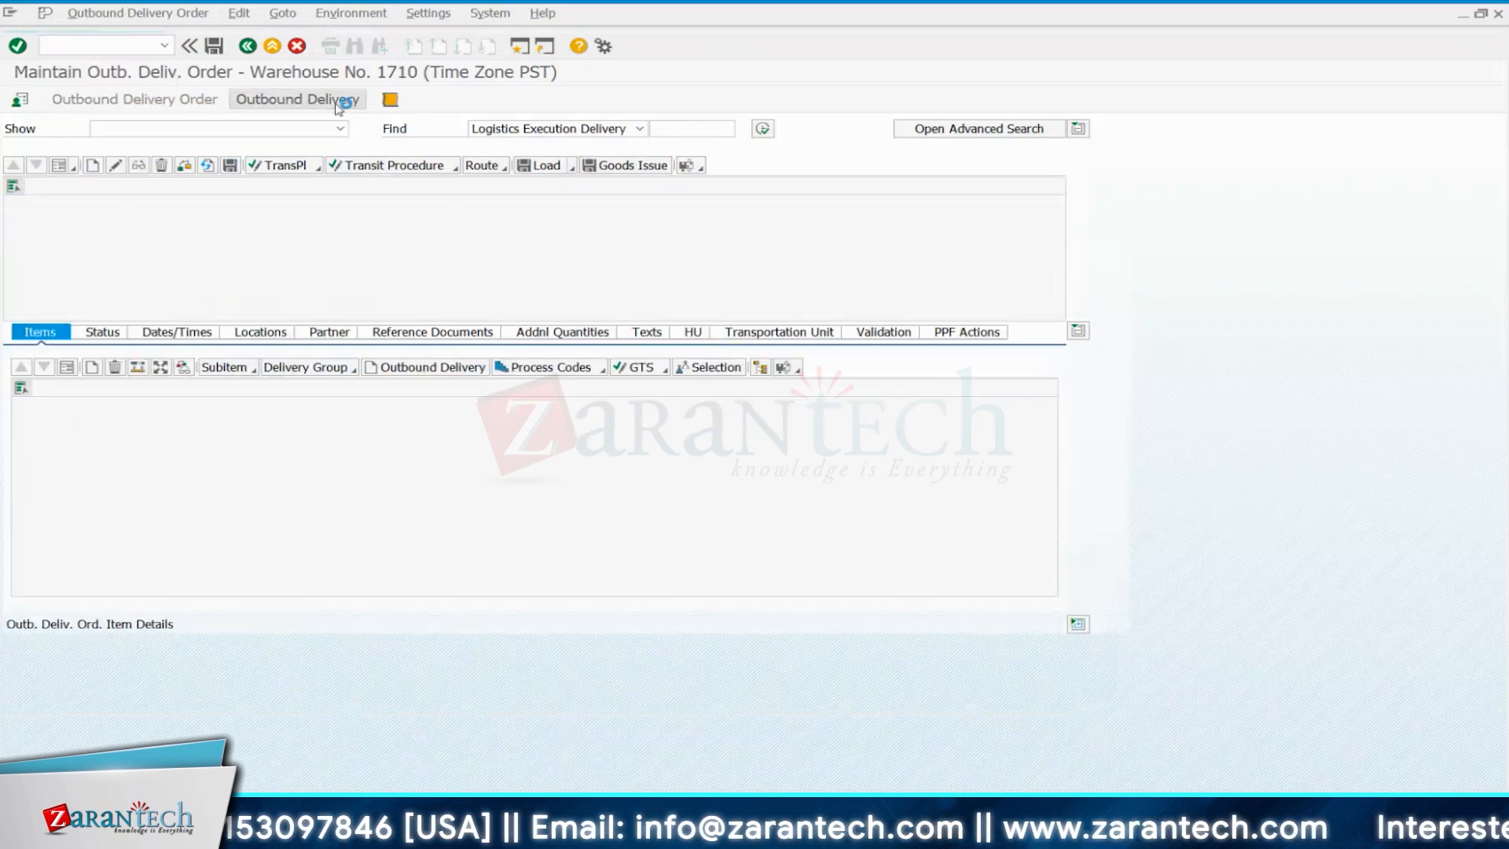
{"action": "left_click", "coordinate": [639, 128]}
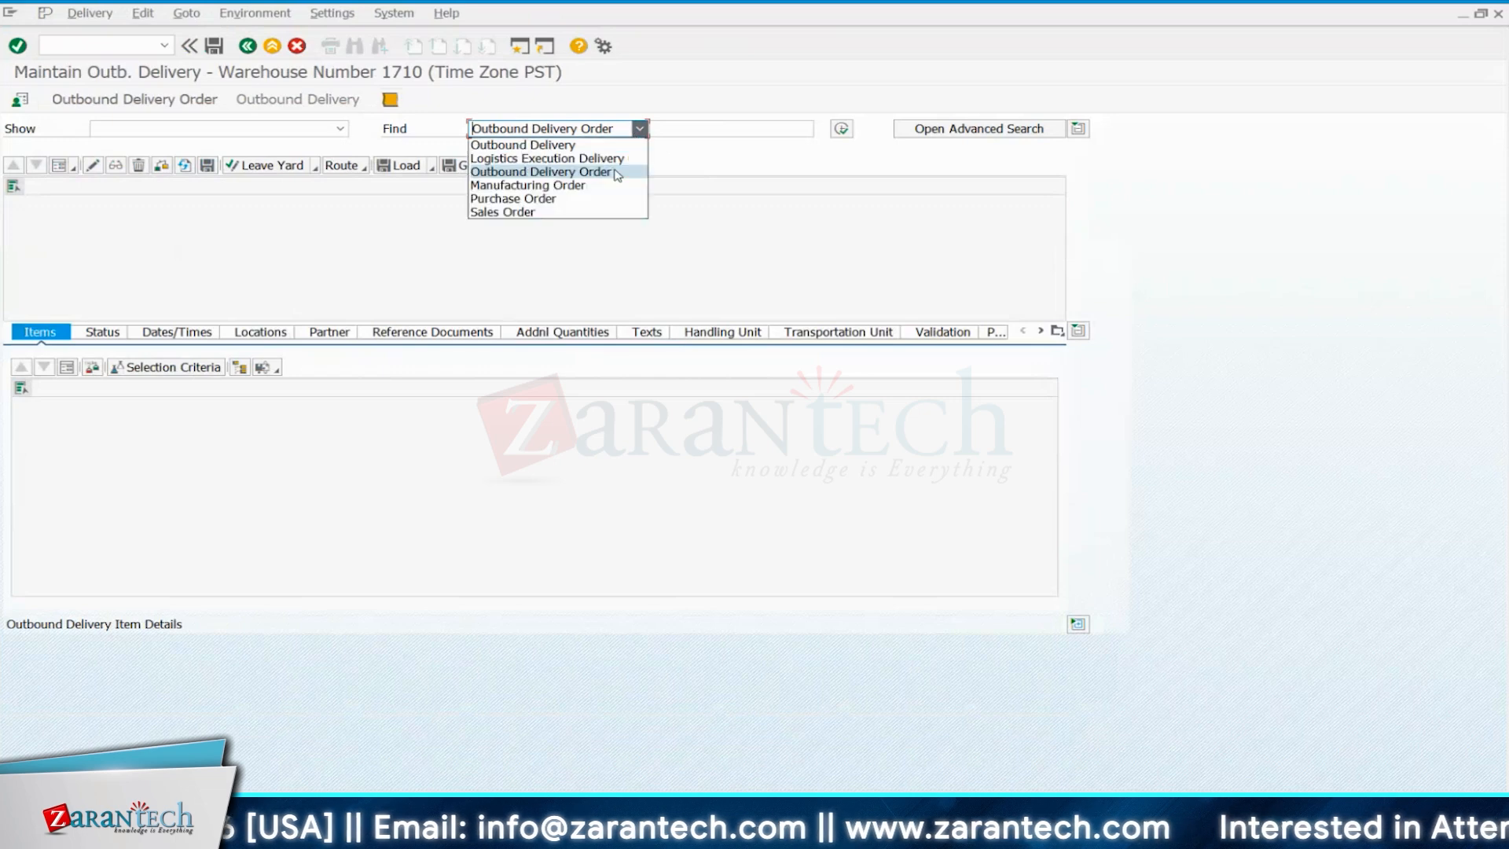
{"action": "left_click", "coordinate": [575, 146]}
{"action": "left_click", "coordinate": [692, 130]}
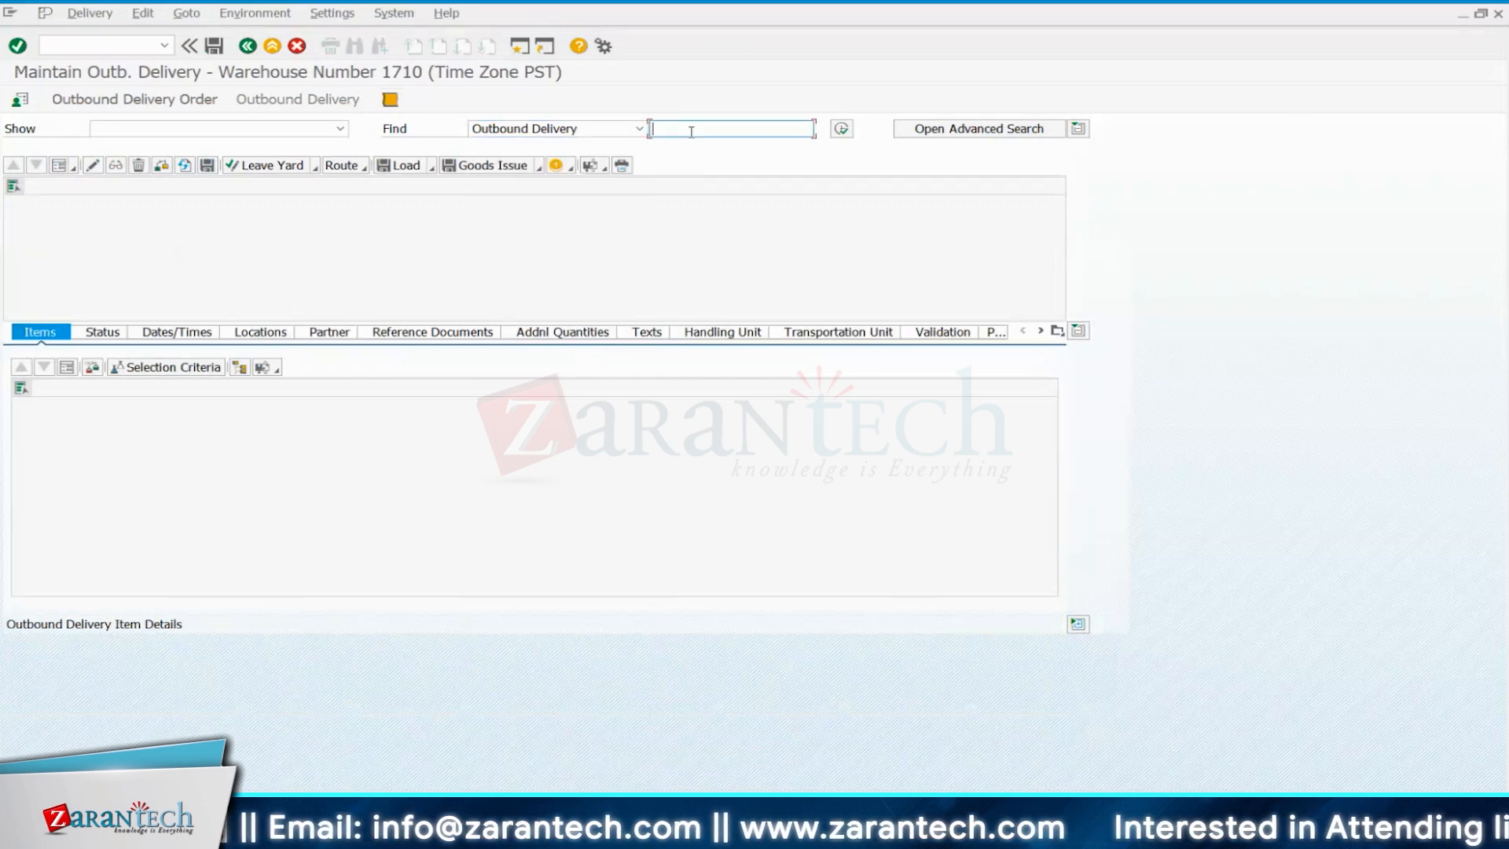
{"action": "key", "text": "alt+Tab"}
{"action": "key", "text": "alt+Tab"}
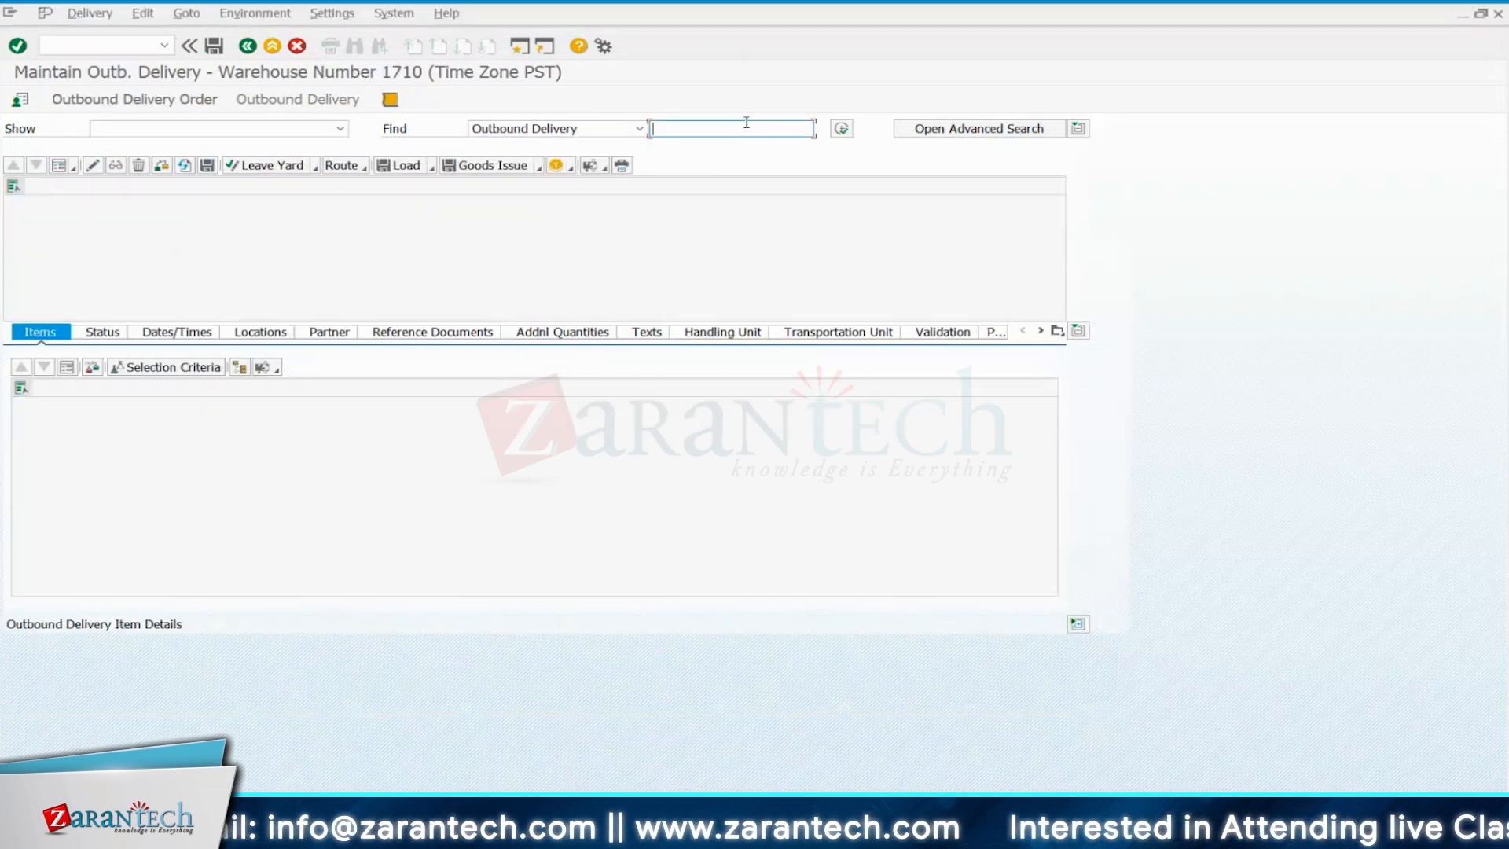
{"action": "type", "text": "2205"}
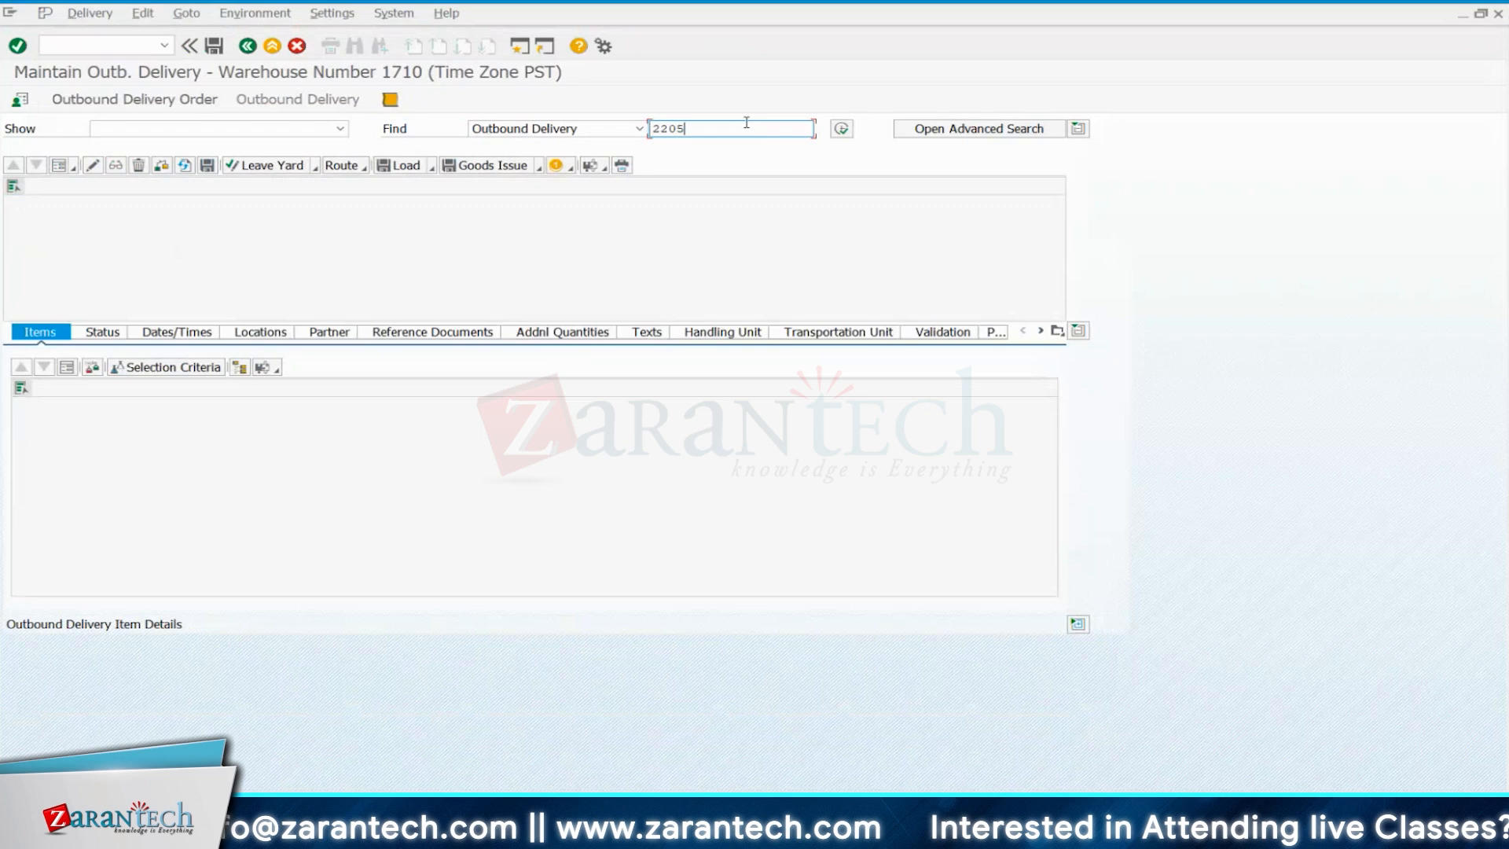
{"action": "left_click", "coordinate": [840, 128]}
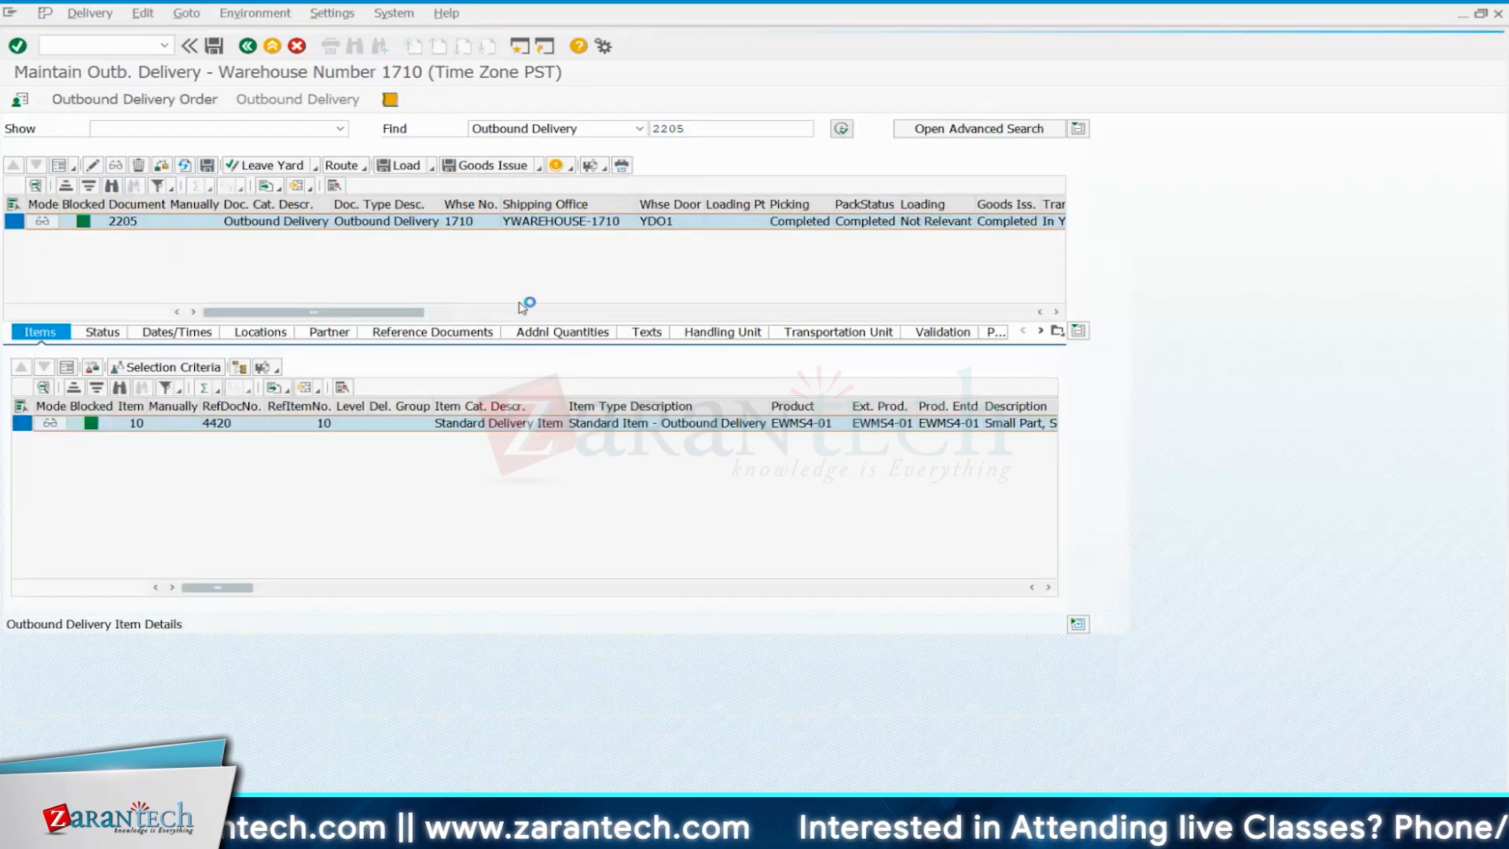